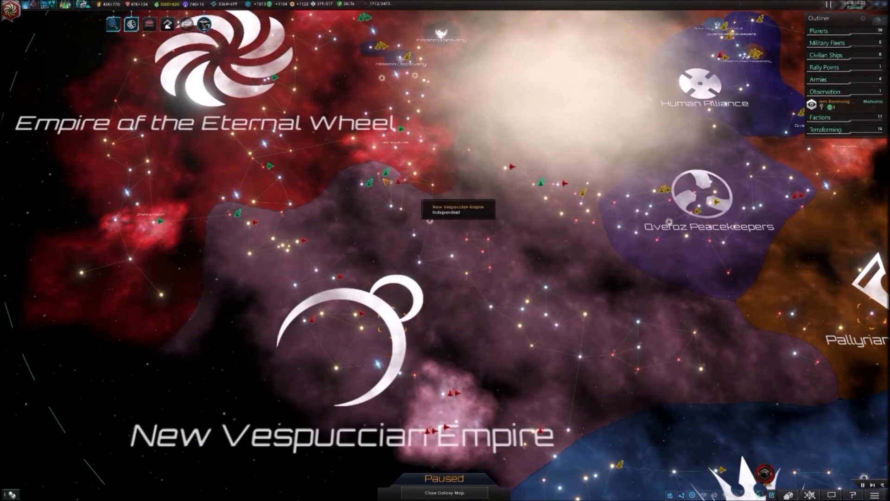
pyautogui.scroll(5, 429, 220)
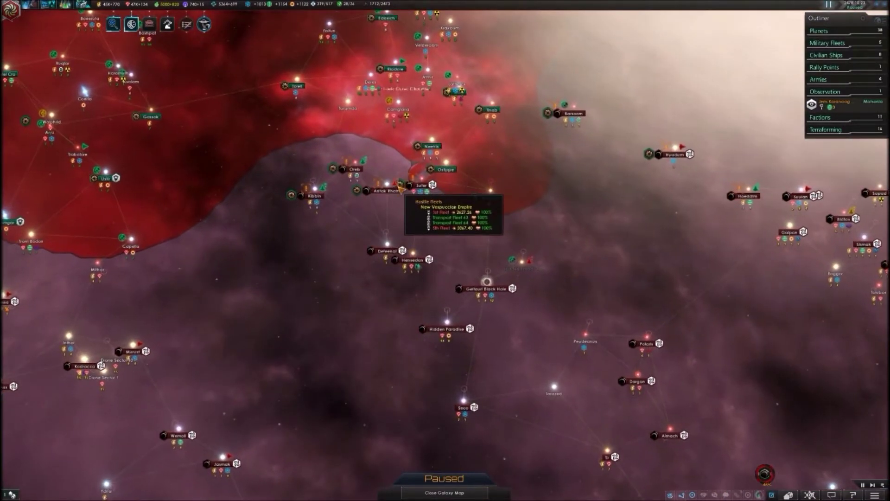
pyautogui.scroll(3, 400, 190)
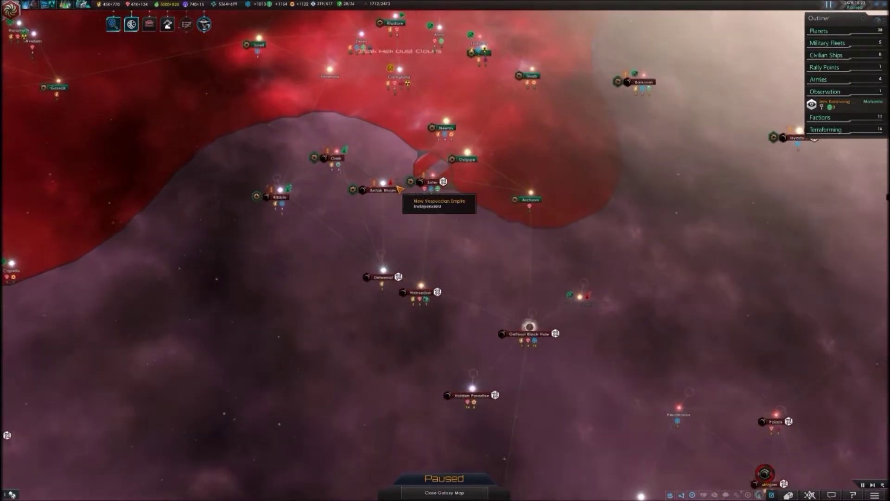
# Step: Send the 4th Fleet to Antak Rham and enter the Antak Rham system
pyautogui.click(346, 153)
pyautogui.rightClick(382, 178)
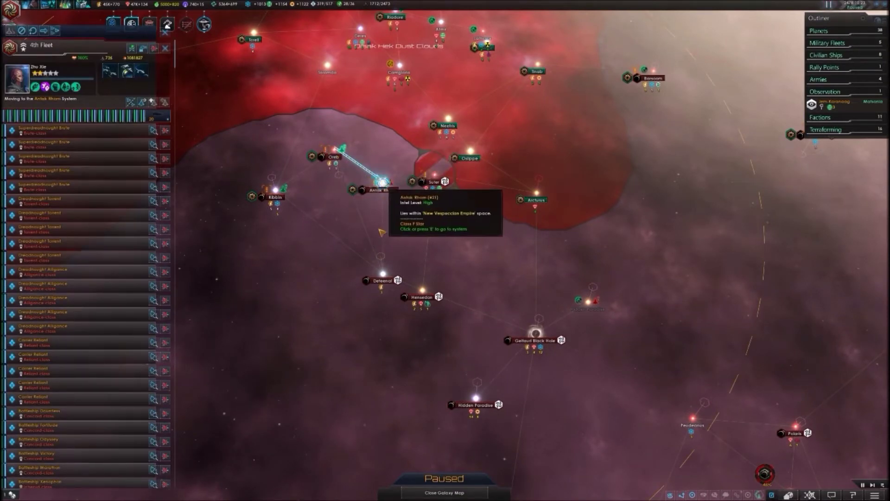
pyautogui.click(380, 189)
pyautogui.scroll(-2, 388, 225)
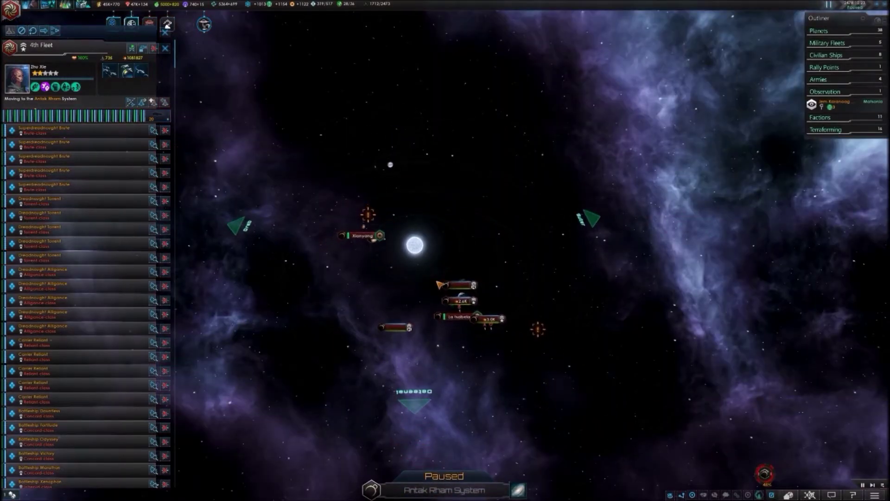
pyautogui.scroll(5, 480, 278)
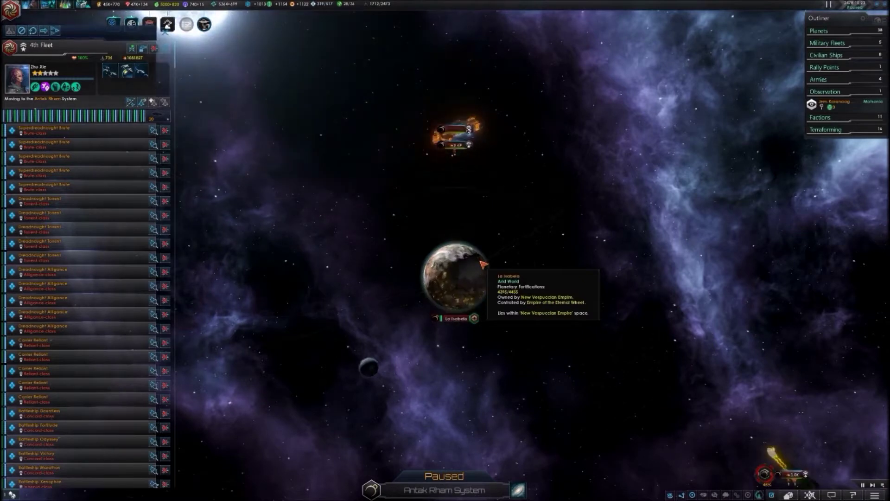
pyautogui.scroll(2, 481, 264)
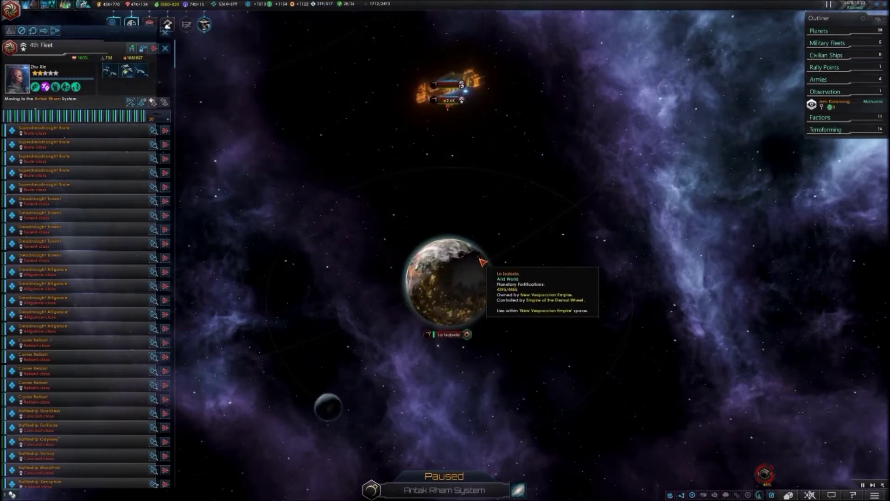
pyautogui.scroll(-2, 482, 262)
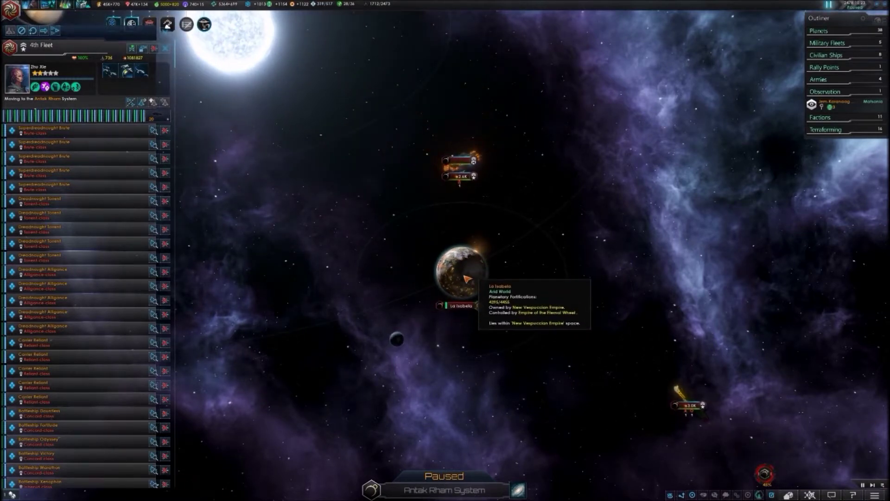
# Step: Check La Isabela's armies and defences, then centre the view on the transport fleet
pyautogui.click(467, 278)
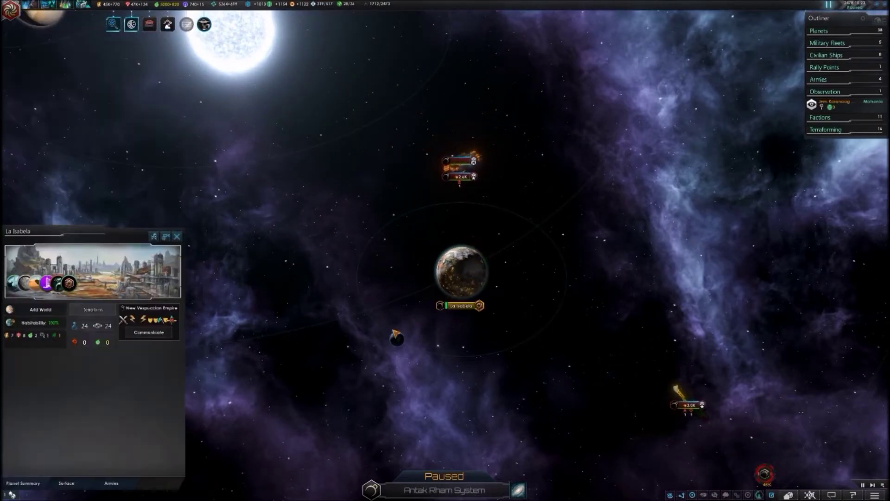
pyautogui.click(114, 483)
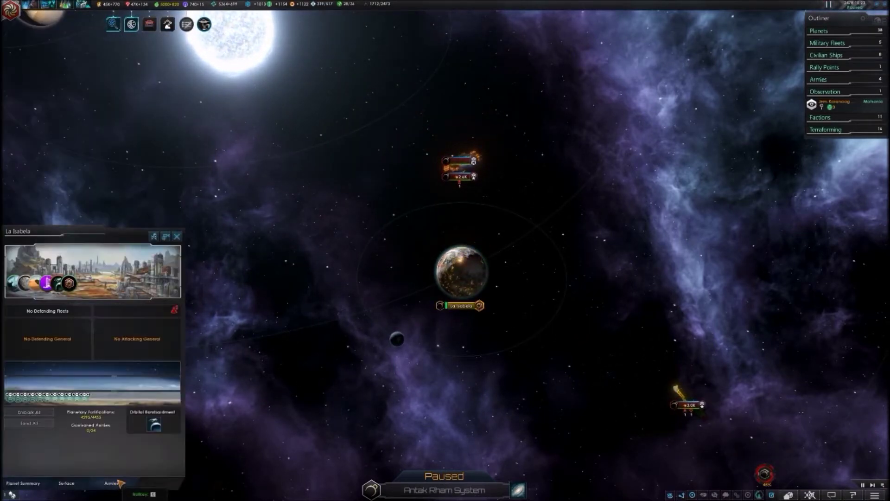
pyautogui.click(178, 236)
pyautogui.scroll(-1, 278, 341)
pyautogui.scroll(-2, 239, 382)
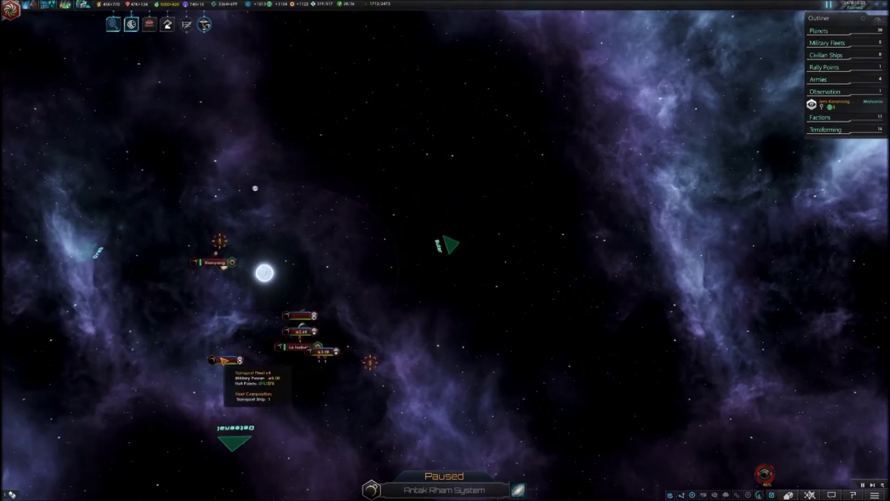
pyautogui.doubleClick(223, 361)
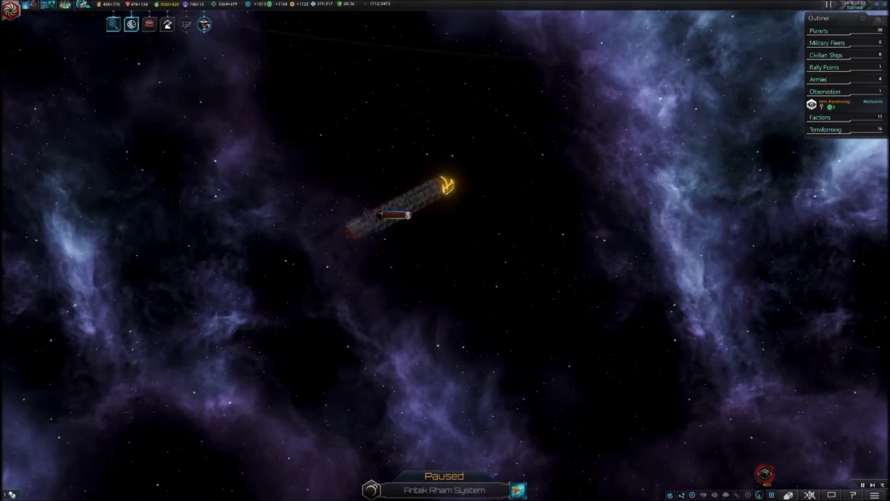
# Step: Go back to the galaxy map and bring up the Physics research options
pyautogui.click(518, 490)
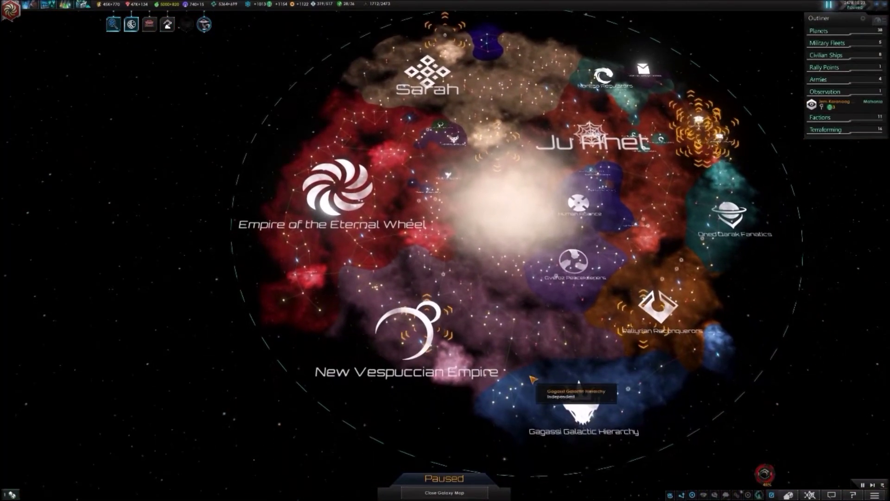
pyautogui.scroll(5, 498, 272)
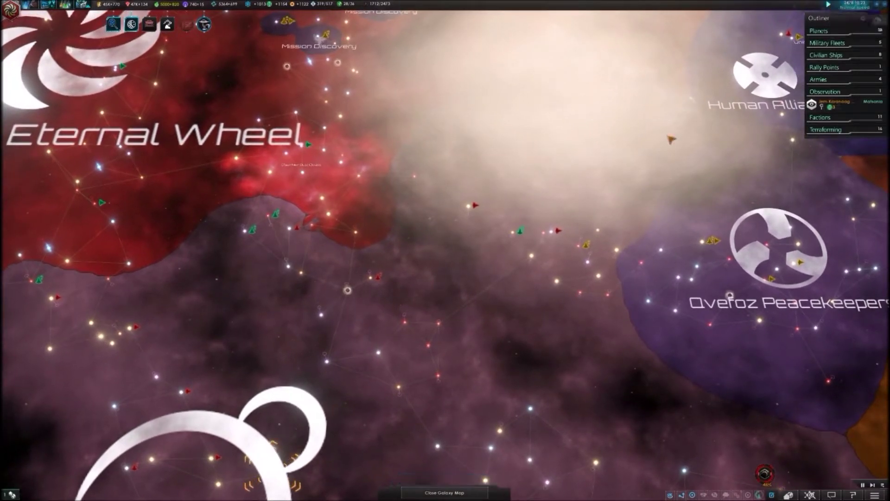
pyautogui.scroll(-10, 571, 249)
pyautogui.scroll(5, 571, 249)
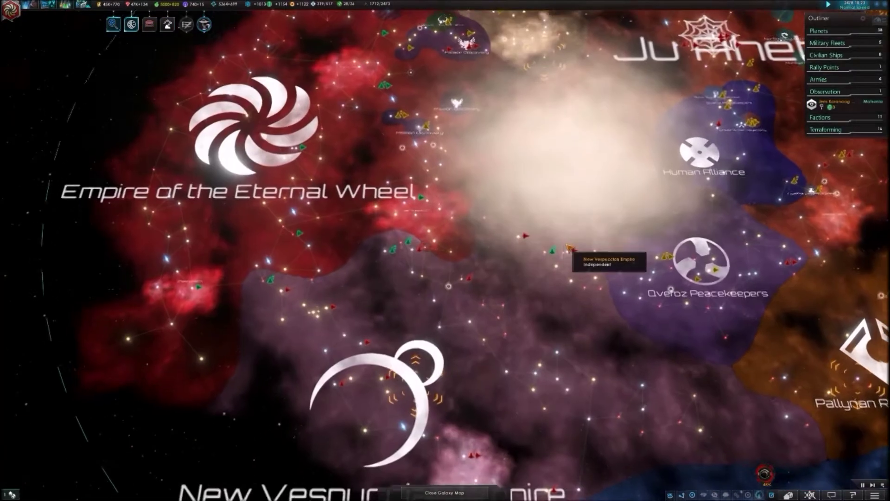
pyautogui.click(112, 27)
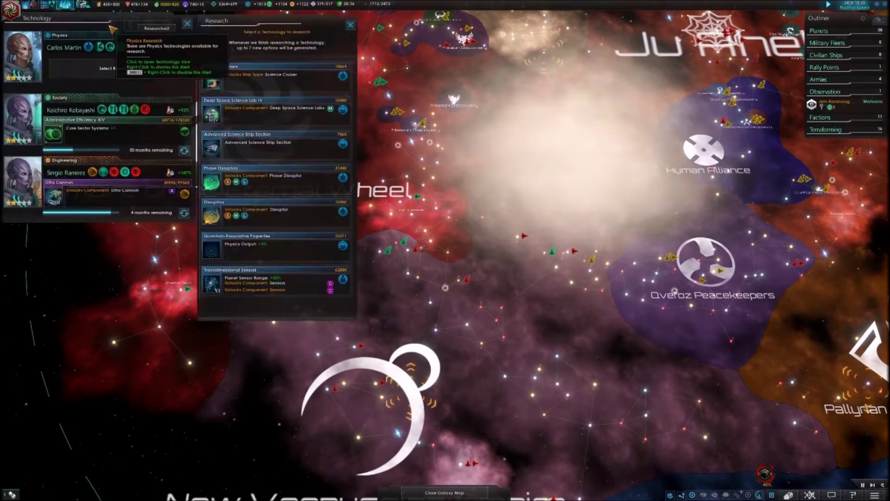
pyautogui.moveTo(275, 244)
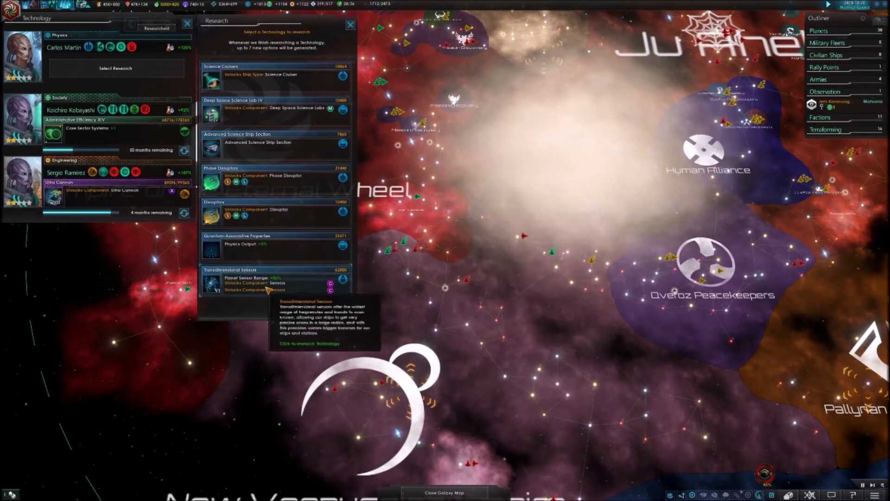
# Step: Research Quantum-Associative Properties in Physics and dismiss the mod update notice
pyautogui.click(286, 254)
pyautogui.scroll(-3, 310, 262)
pyautogui.scroll(3, 335, 275)
pyautogui.scroll(3, 339, 271)
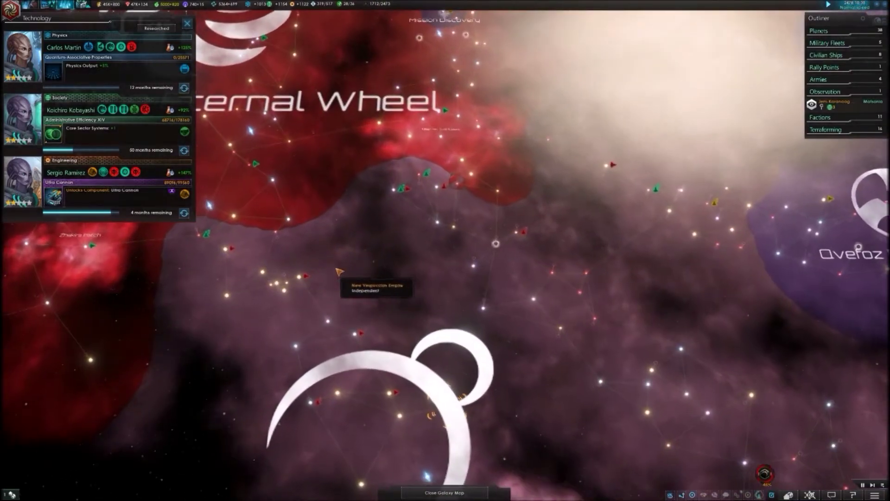
pyautogui.scroll(-3, 339, 271)
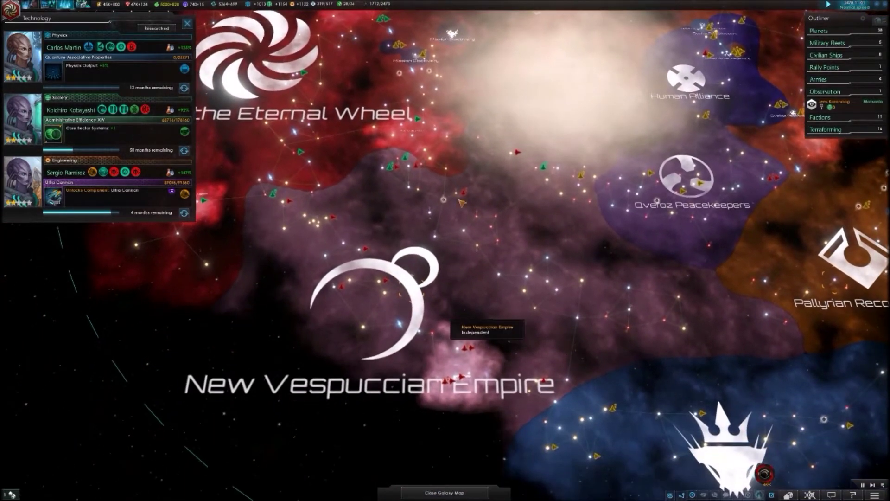
pyautogui.scroll(3, 449, 316)
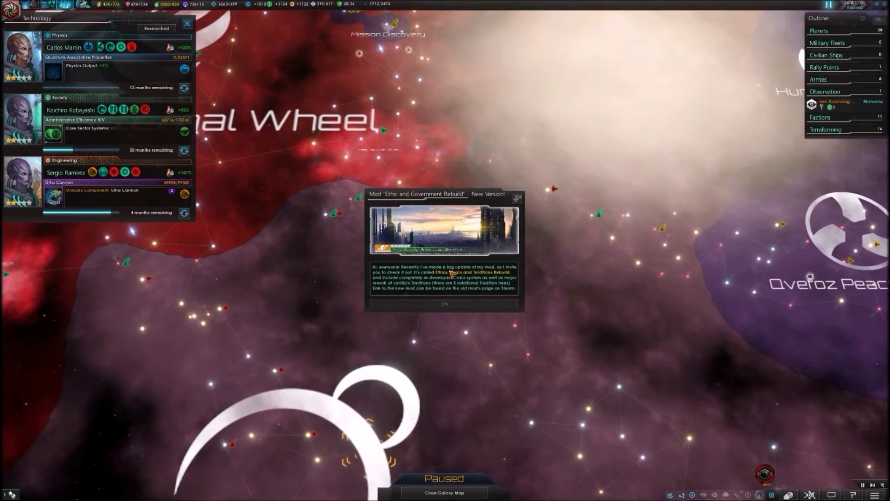
pyautogui.click(447, 303)
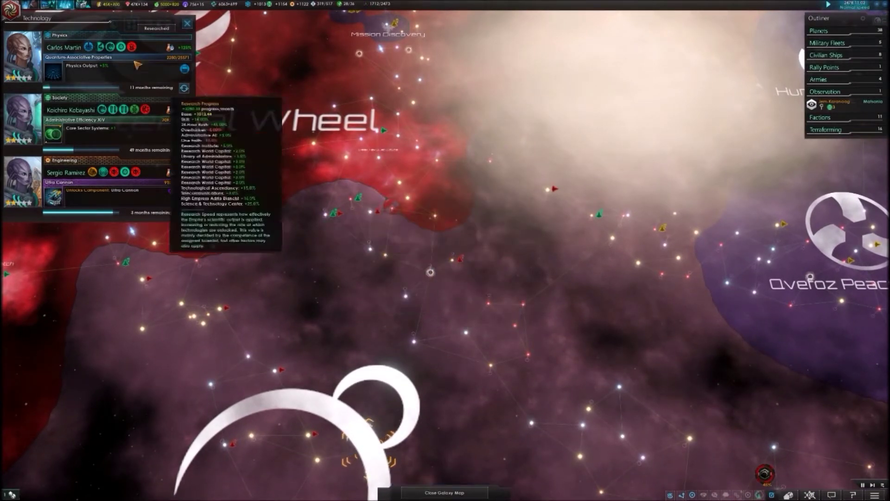
# Step: Review the government reform options without reforming, then enter the Antak Rham system
pyautogui.click(82, 6)
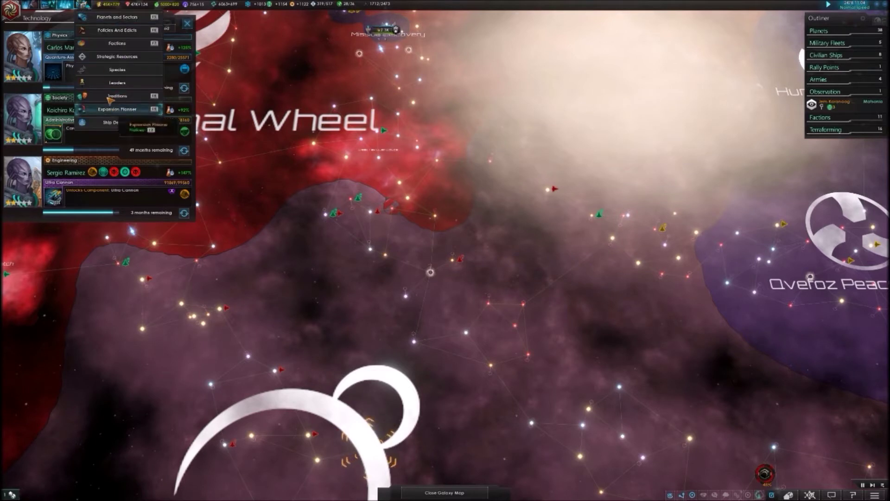
pyautogui.click(13, 9)
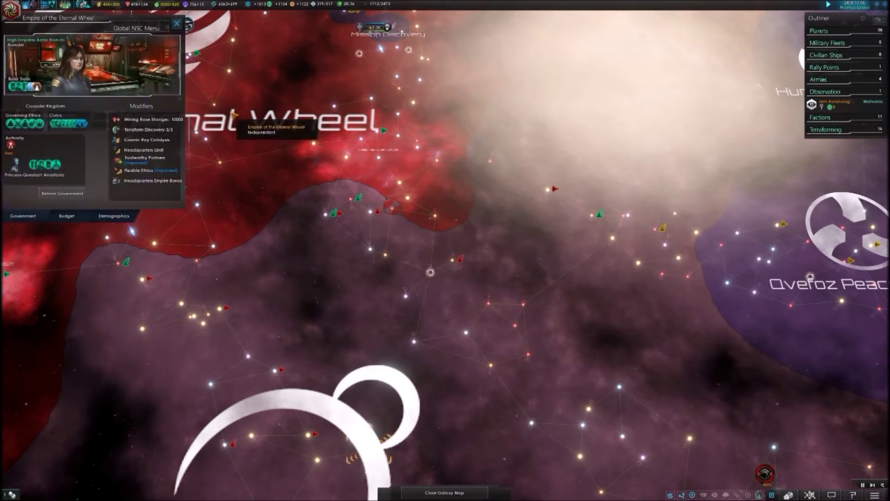
pyautogui.click(72, 196)
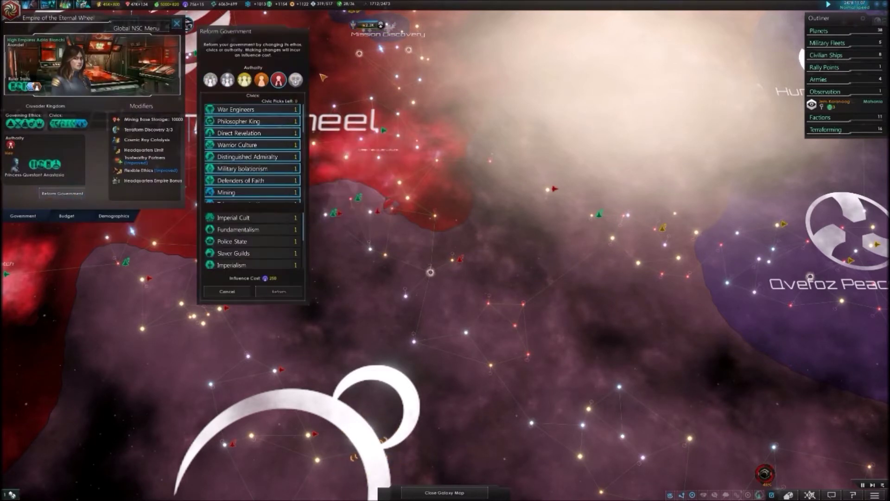
pyautogui.click(240, 296)
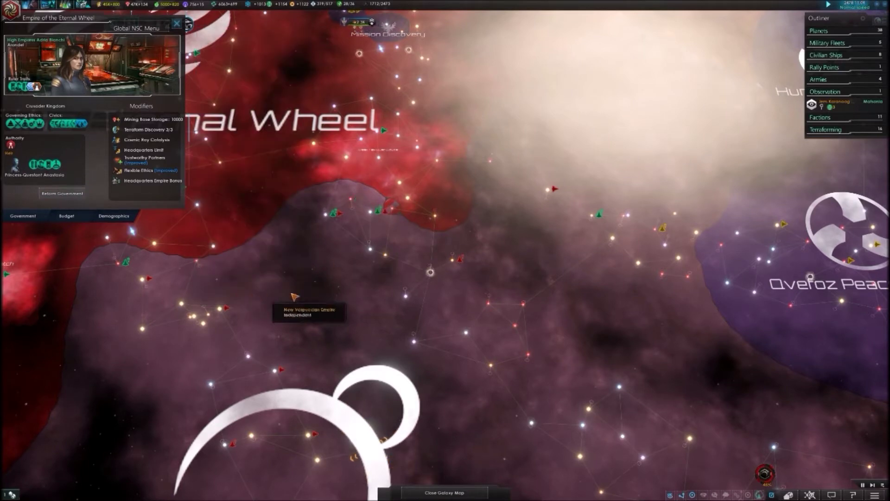
pyautogui.scroll(2, 343, 221)
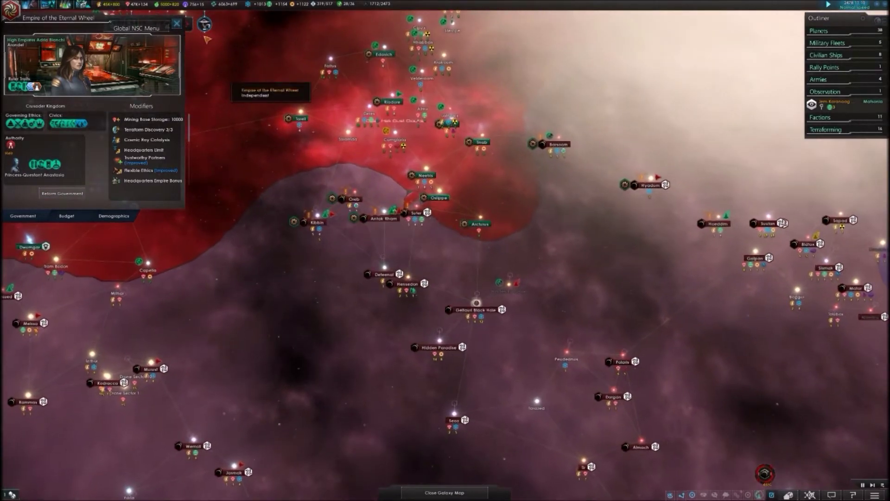
pyautogui.click(177, 23)
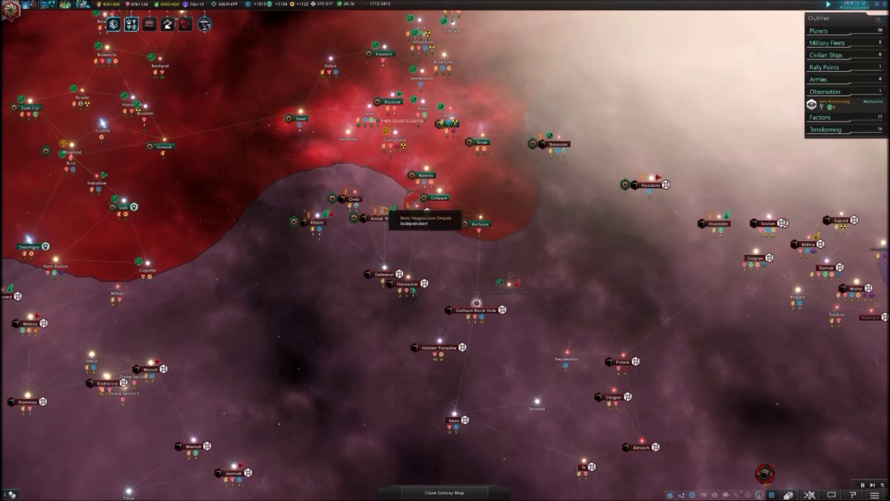
pyautogui.click(386, 218)
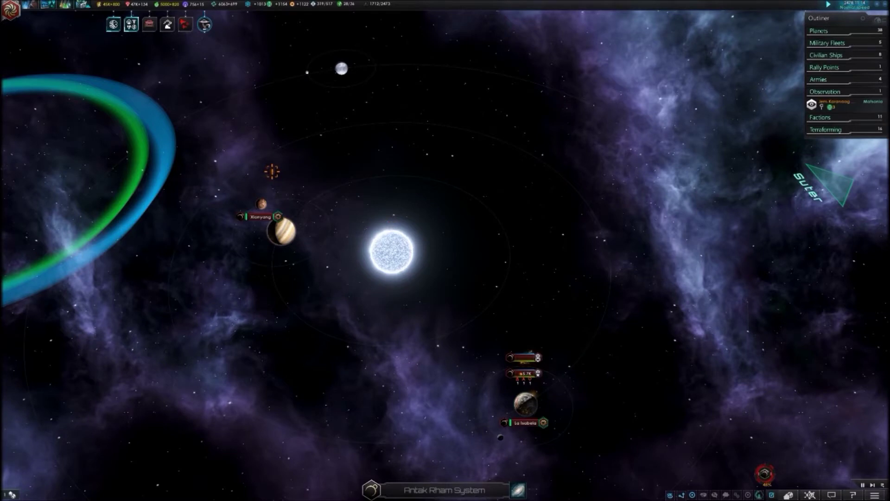
pyautogui.scroll(-5, 425, 460)
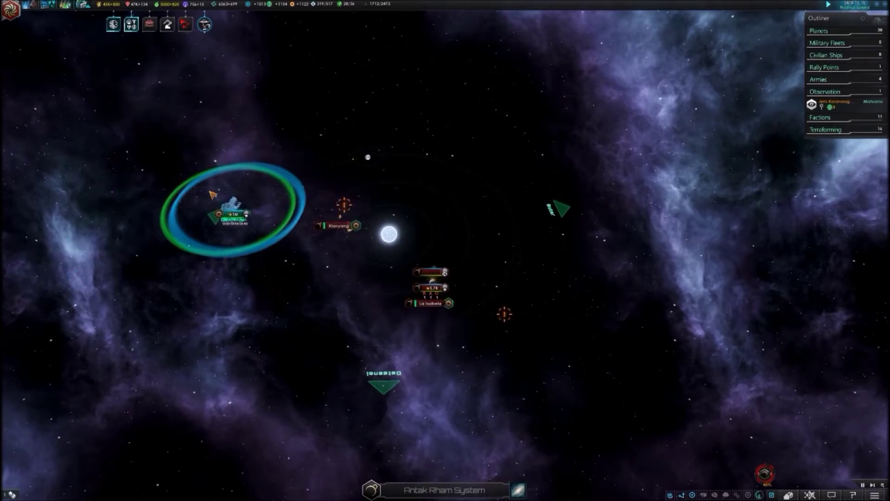
# Step: Box-select the 4th Fleet in Antak Rham, then open Hoeddim from the galaxy map
pyautogui.moveTo(200, 183); pyautogui.dragTo(266, 236)
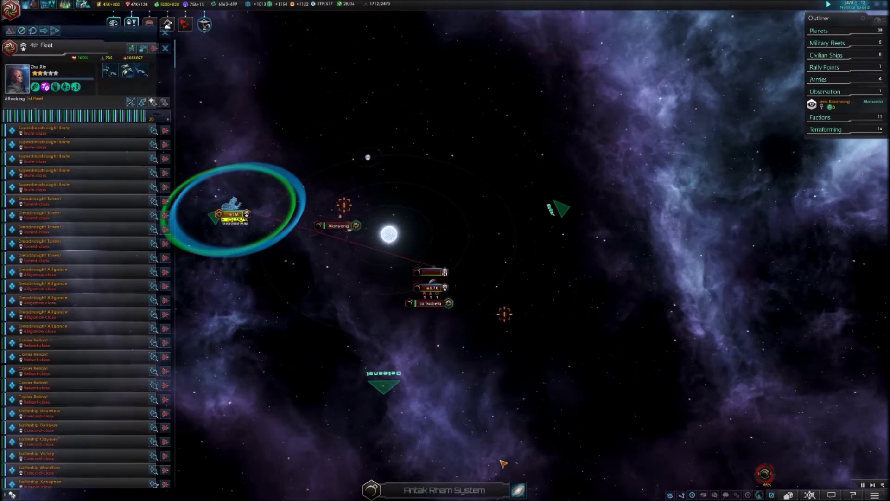
pyautogui.click(520, 490)
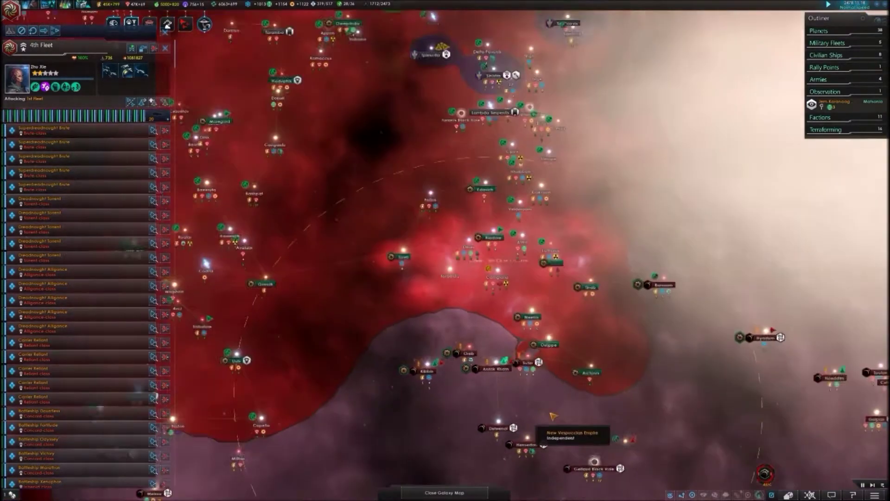
pyautogui.scroll(5, 564, 288)
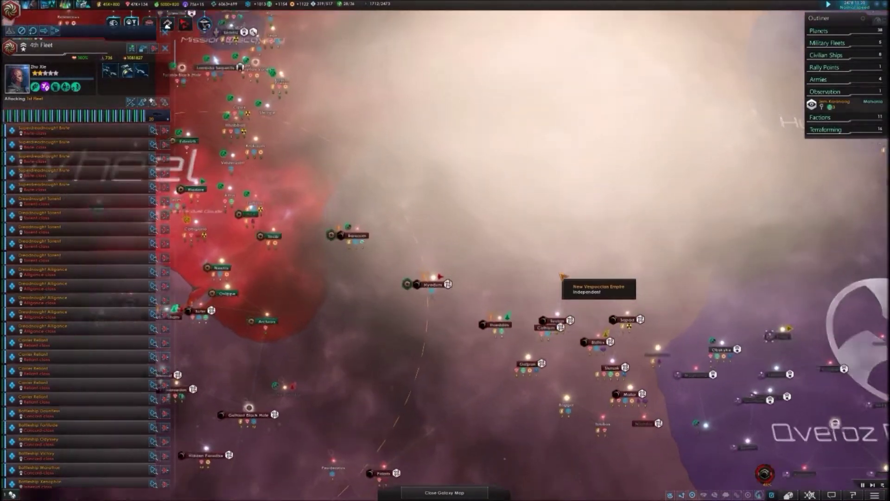
pyautogui.scroll(-3, 490, 280)
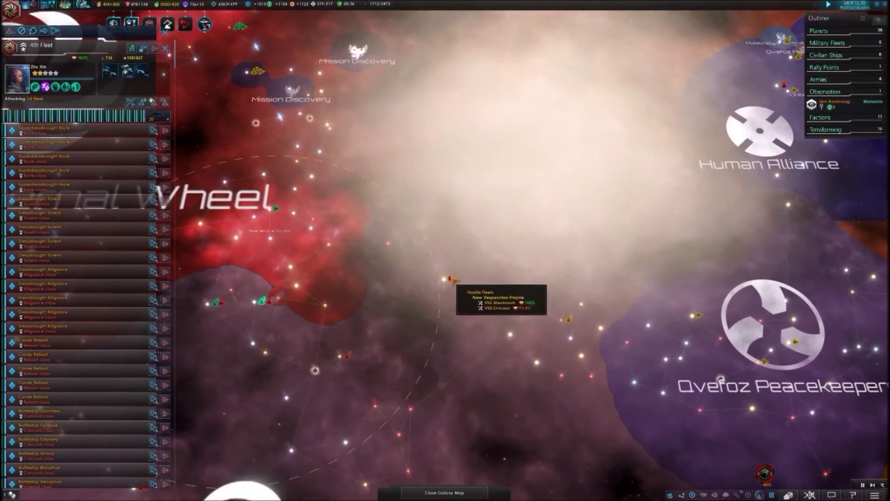
pyautogui.scroll(3, 578, 271)
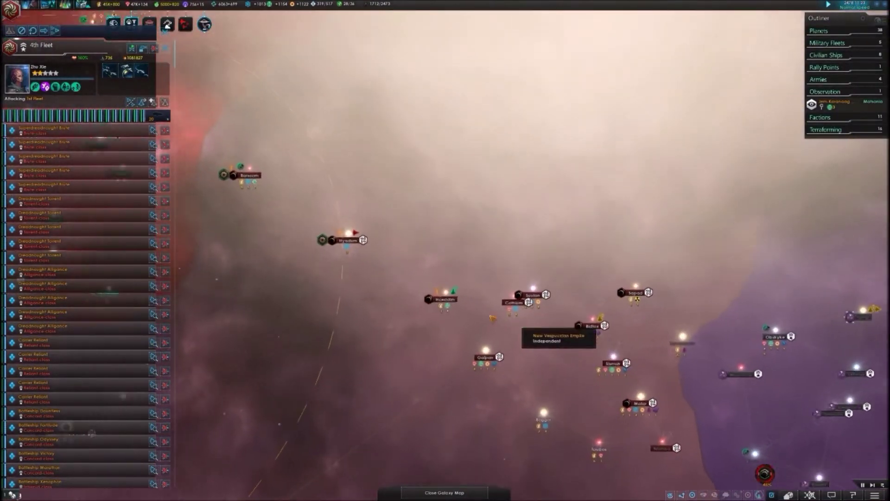
pyautogui.scroll(3, 487, 306)
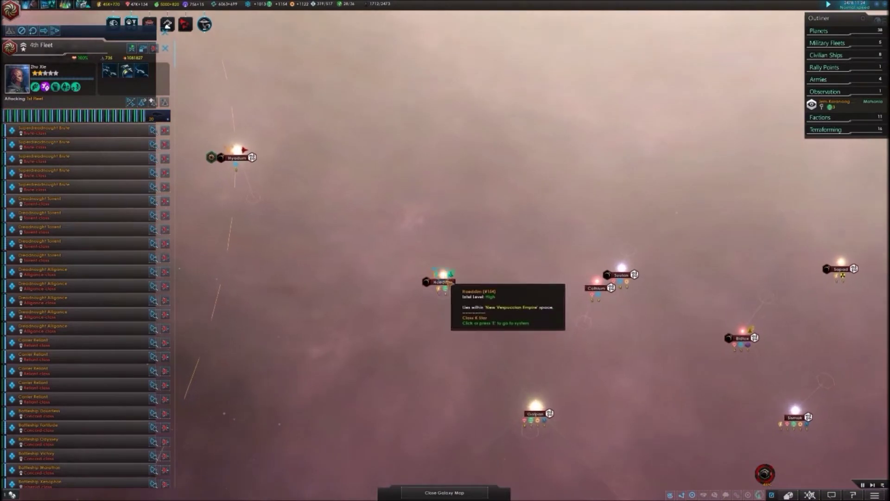
pyautogui.press('e')
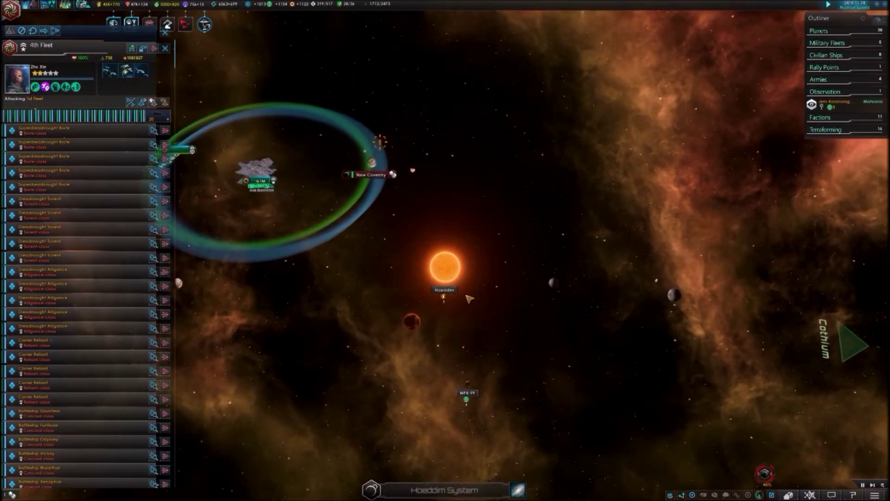
# Step: Check the 4th versus 1st Fleet battle and send the 2nd Fleet to New Coventry
pyautogui.click(245, 201)
pyautogui.scroll(5, 249, 206)
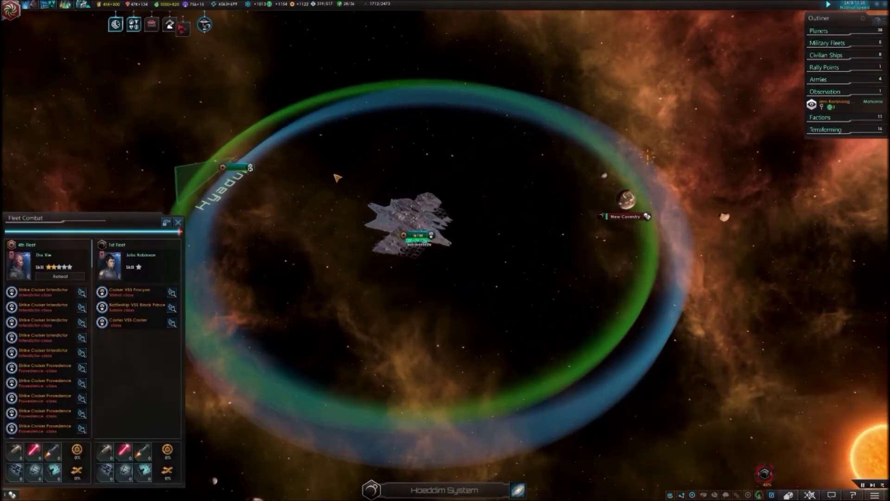
pyautogui.moveTo(489, 278); pyautogui.dragTo(491, 277)
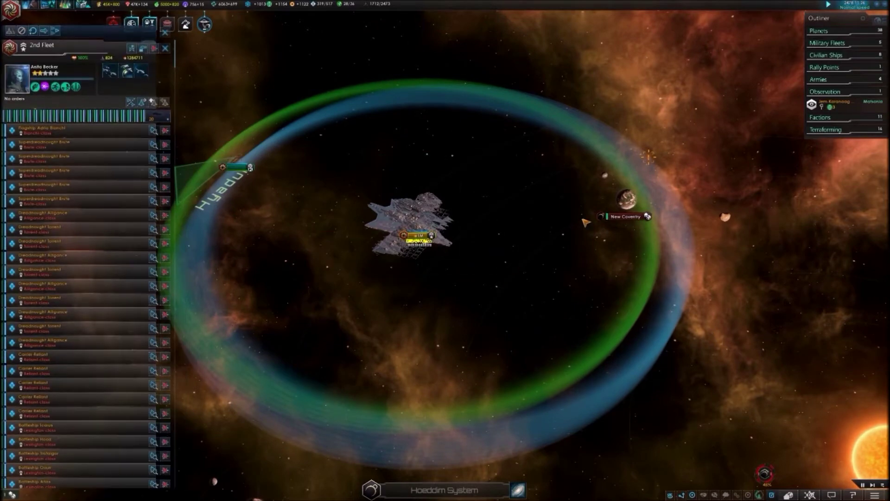
pyautogui.rightClick(627, 201)
pyautogui.scroll(-3, 599, 223)
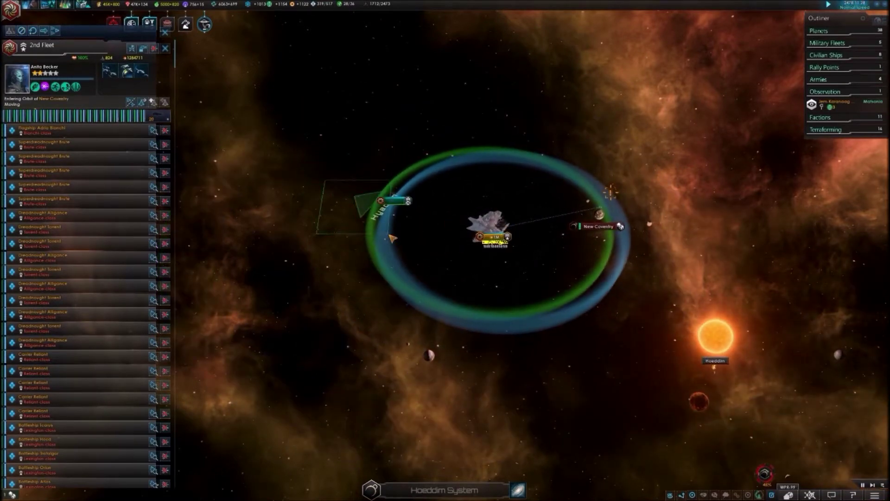
# Step: Send Transport Fleet 60 into orbit of New Coventry and deselect it
pyautogui.click(491, 235)
pyautogui.scroll(5, 573, 219)
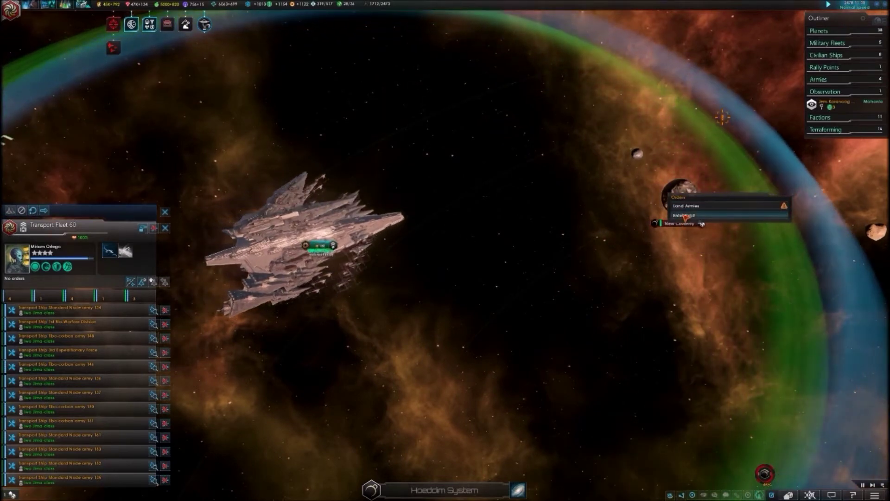
pyautogui.rightClick(673, 197)
pyautogui.scroll(-5, 532, 229)
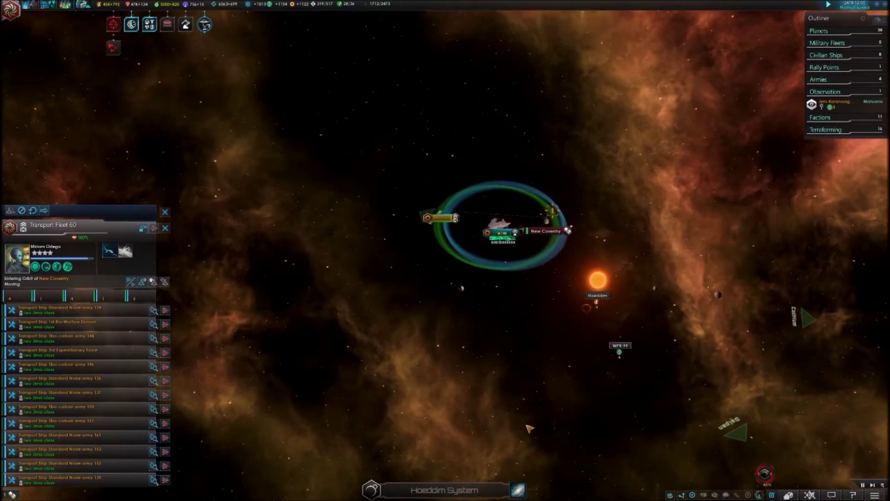
pyautogui.click(510, 394)
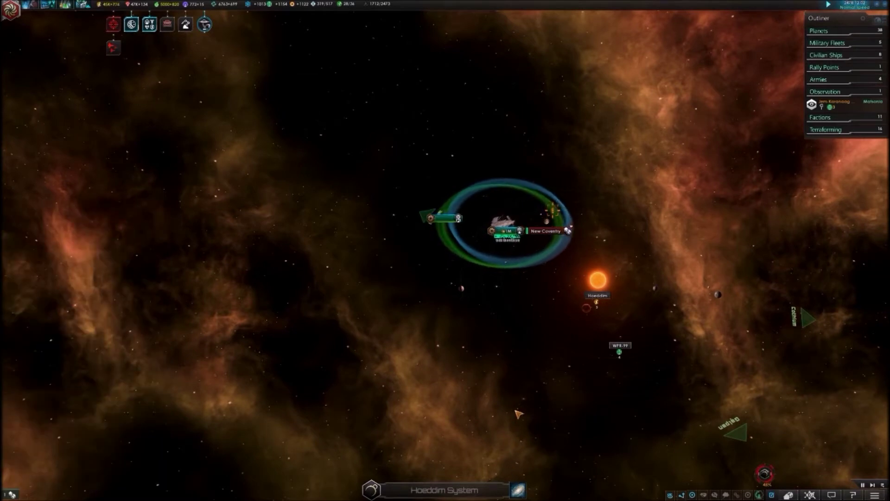
pyautogui.scroll(-5, 502, 250)
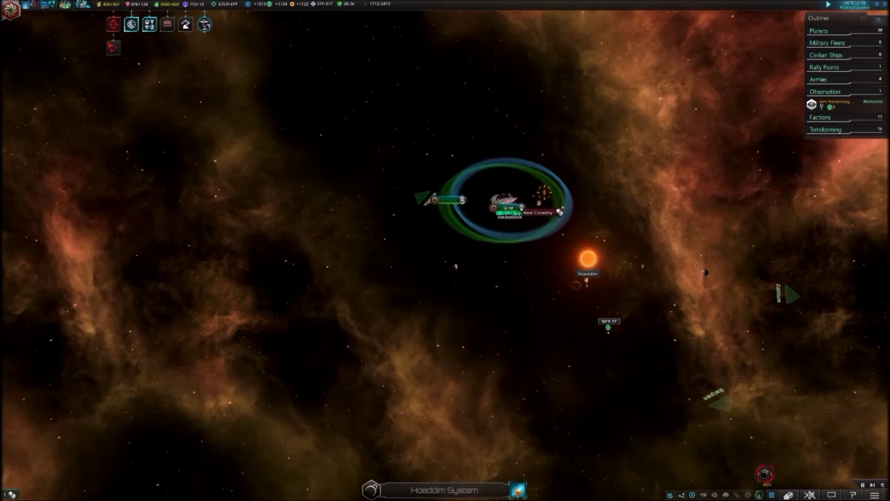
pyautogui.scroll(3, 195, 484)
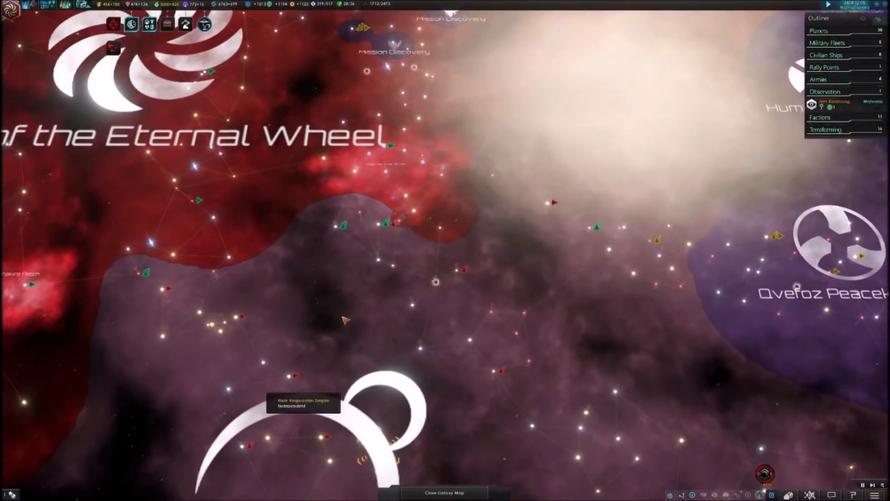
pyautogui.scroll(2, 334, 348)
pyautogui.scroll(2, 389, 230)
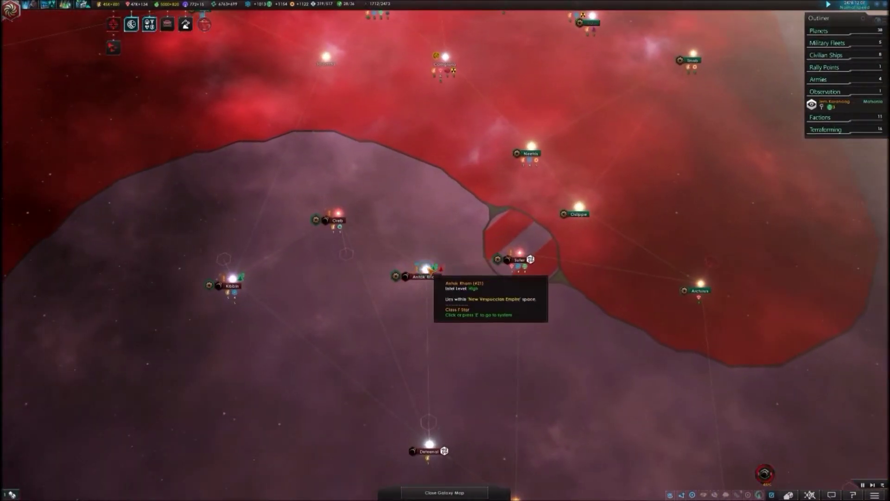
# Step: Open the Antak Rham system to watch the fleet battle near its star
pyautogui.click(431, 269)
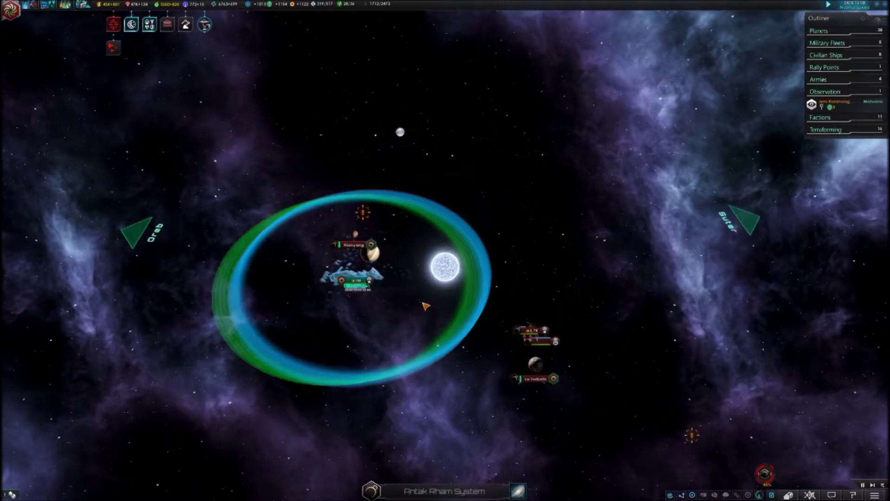
pyautogui.scroll(2, 376, 278)
pyautogui.scroll(4, 339, 276)
pyautogui.scroll(-4, 355, 285)
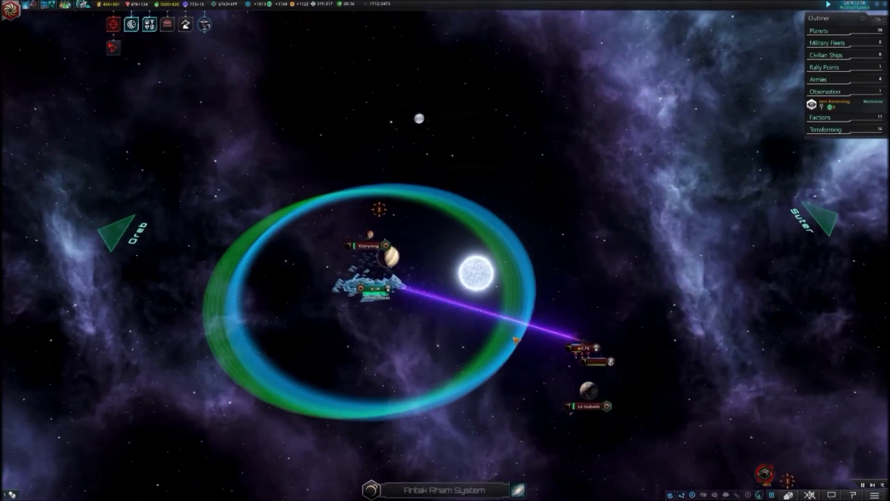
pyautogui.scroll(1, 577, 344)
pyautogui.scroll(4, 595, 340)
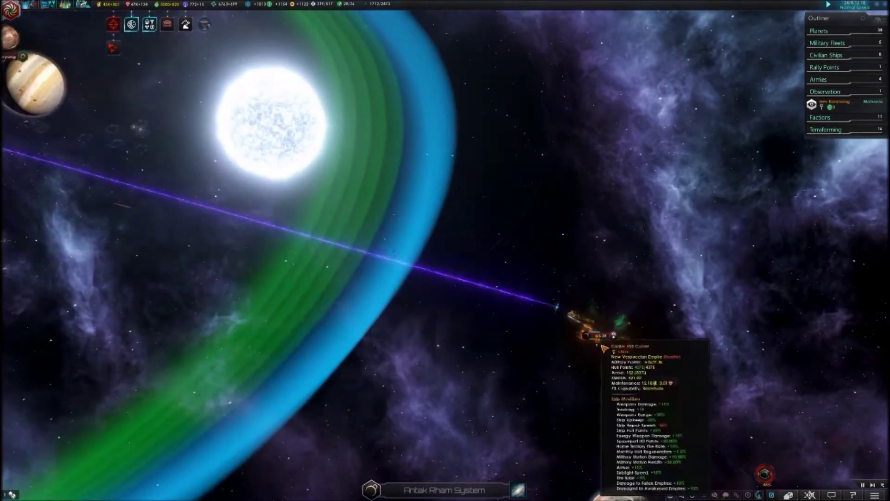
pyautogui.scroll(3, 588, 327)
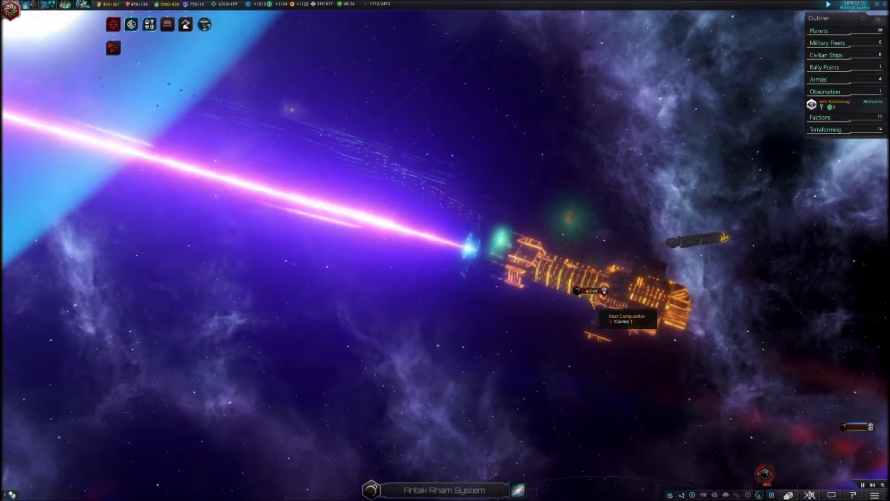
pyautogui.scroll(-5, 550, 293)
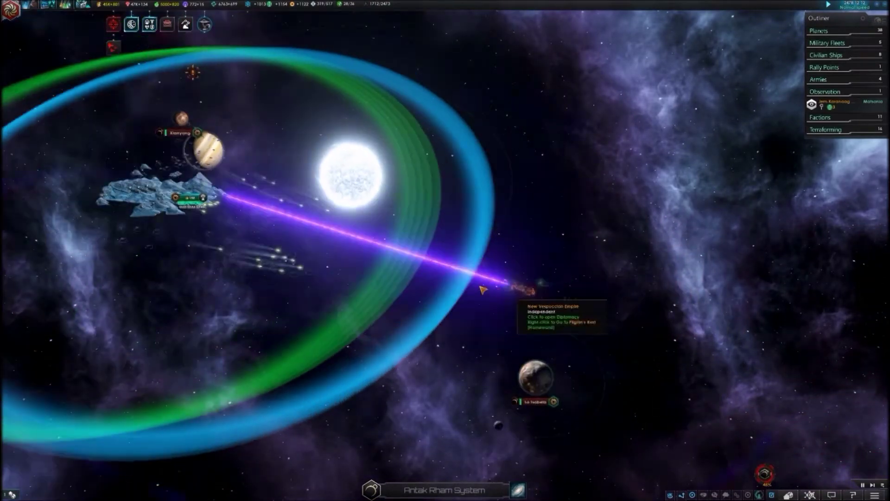
pyautogui.scroll(4, 525, 293)
pyautogui.scroll(3, 529, 296)
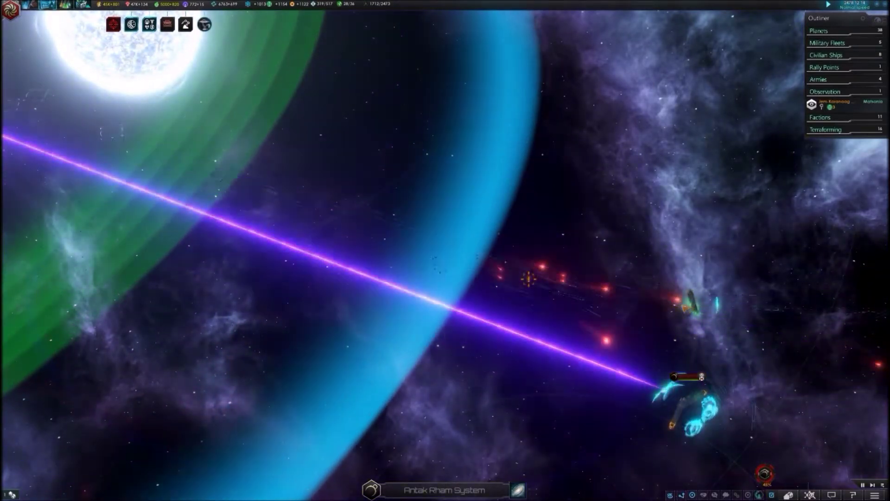
pyautogui.scroll(-5, 487, 299)
pyautogui.scroll(5, 384, 277)
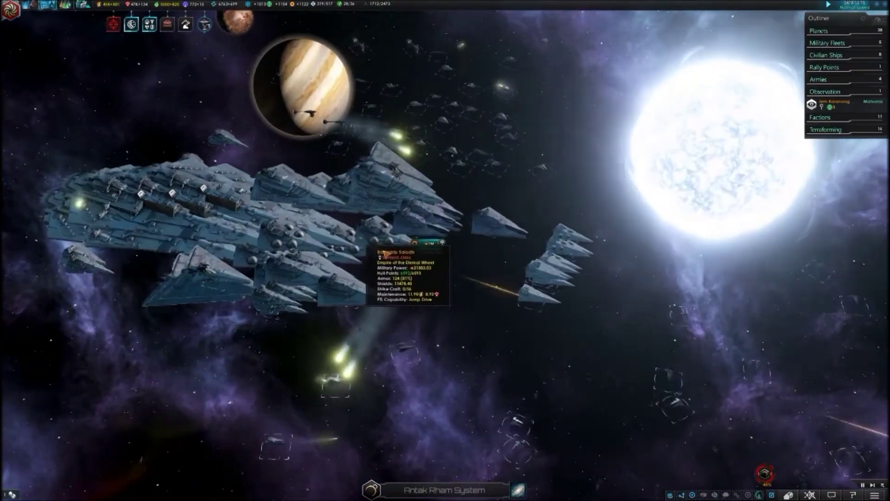
pyautogui.scroll(4, 488, 279)
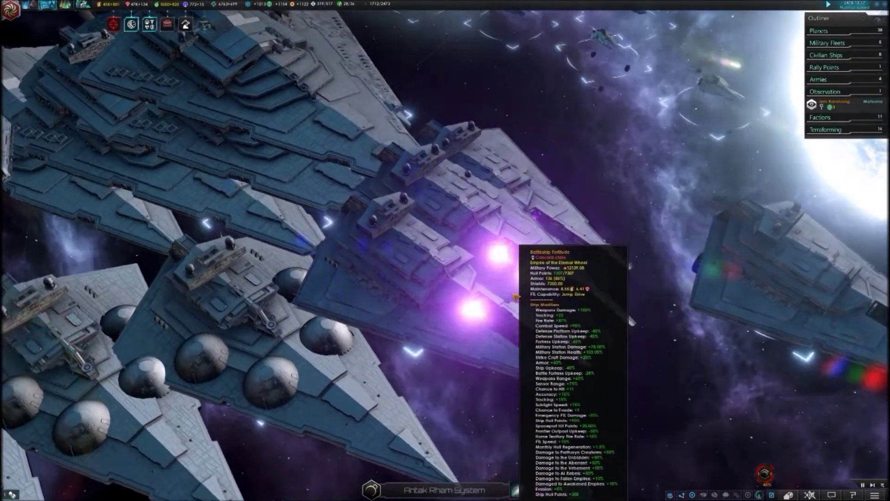
pyautogui.scroll(-5, 502, 277)
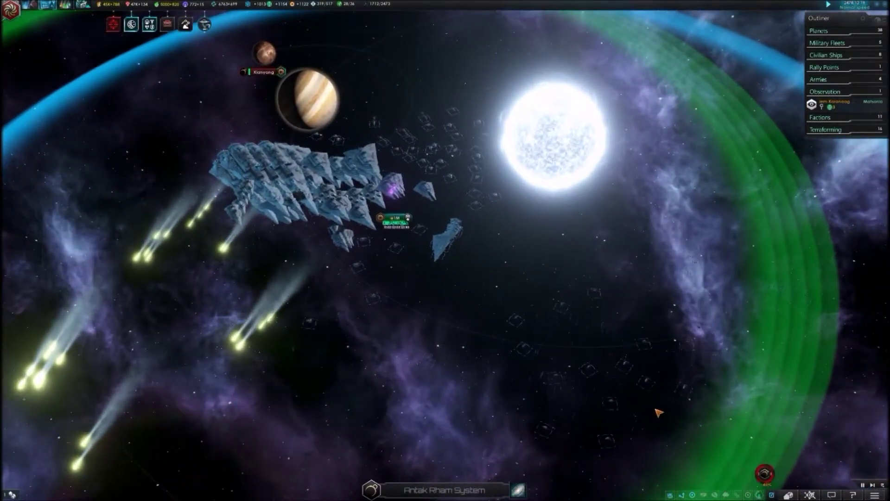
pyautogui.scroll(-4, 661, 448)
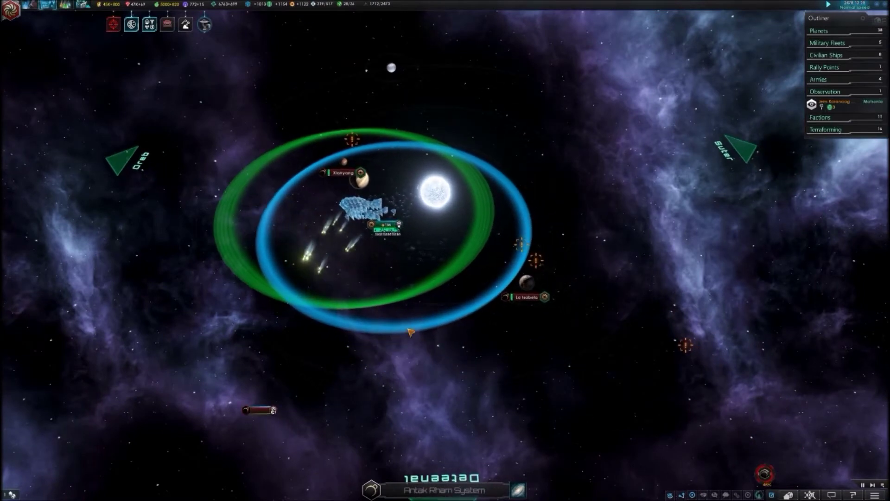
pyautogui.scroll(5, 270, 410)
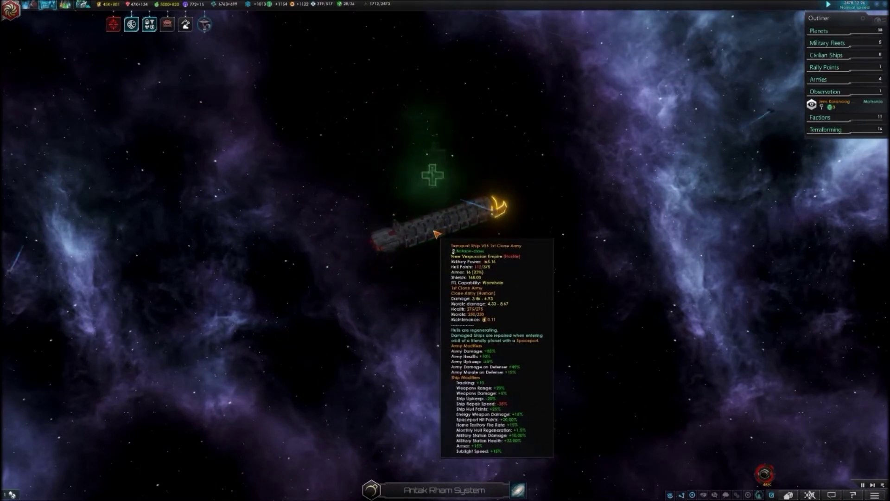
pyautogui.scroll(-3, 436, 234)
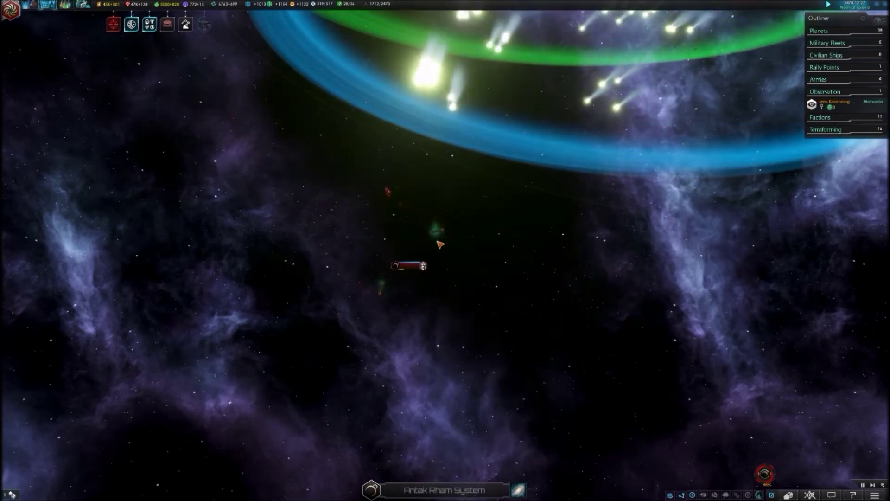
pyautogui.scroll(3, 438, 239)
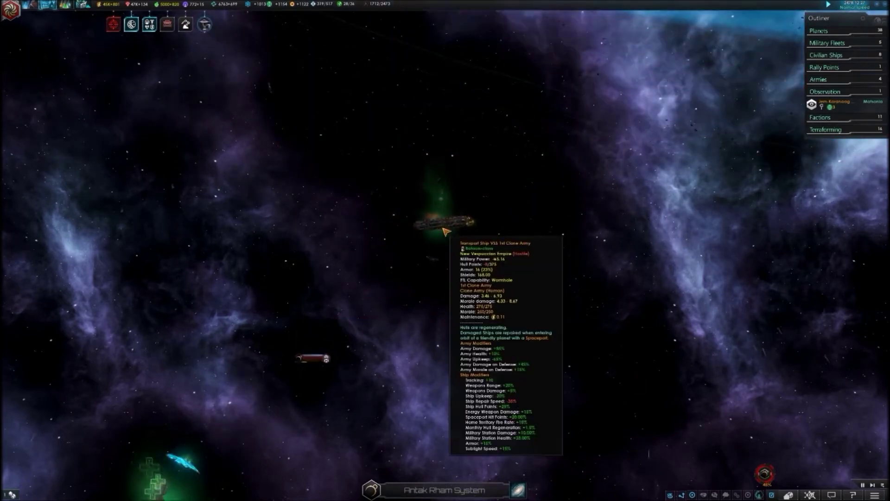
pyautogui.scroll(-3, 372, 313)
pyautogui.scroll(3, 279, 404)
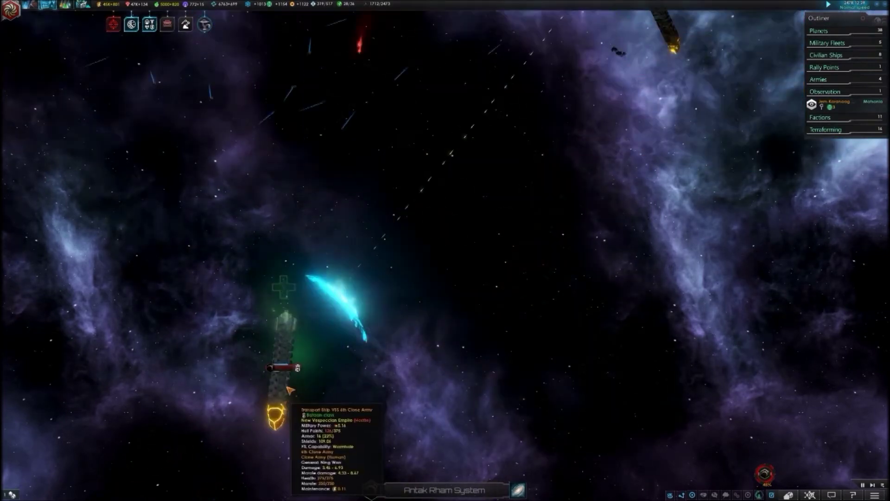
pyautogui.scroll(3, 289, 383)
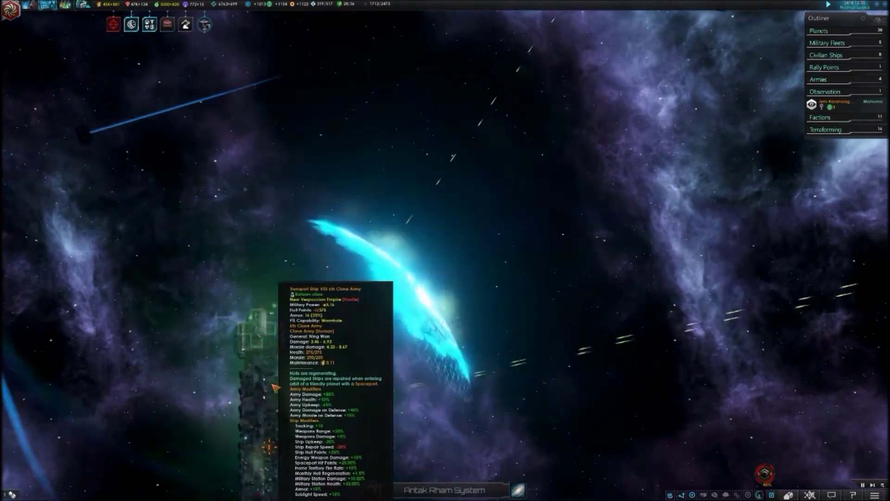
pyautogui.scroll(-5, 276, 387)
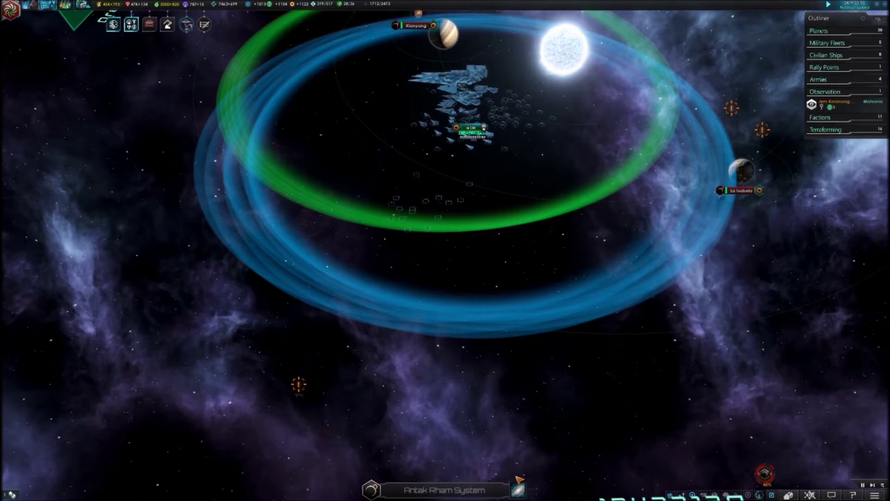
pyautogui.scroll(-5, 535, 464)
pyautogui.scroll(-3, 515, 431)
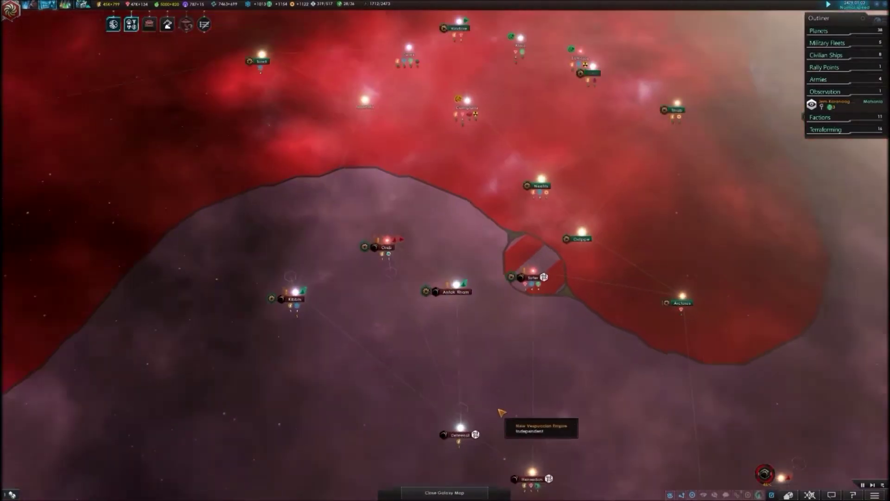
pyautogui.scroll(-3, 502, 413)
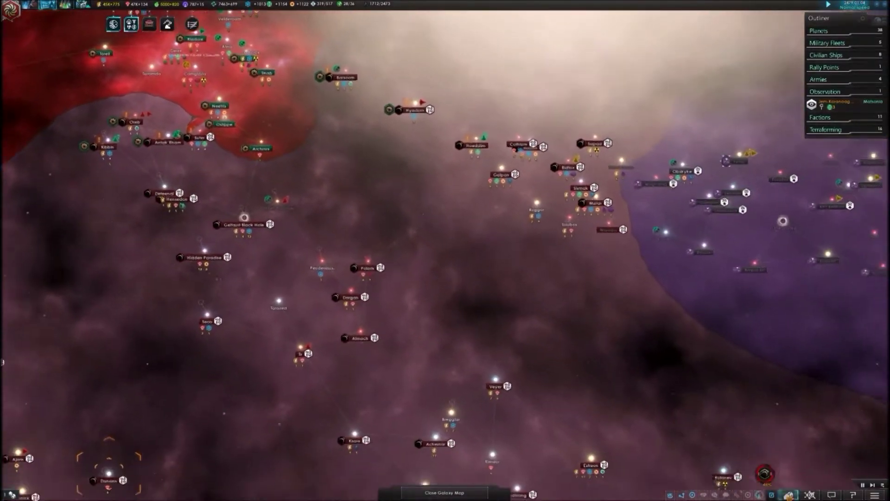
pyautogui.scroll(-2, 229, 195)
pyautogui.scroll(-3, 240, 193)
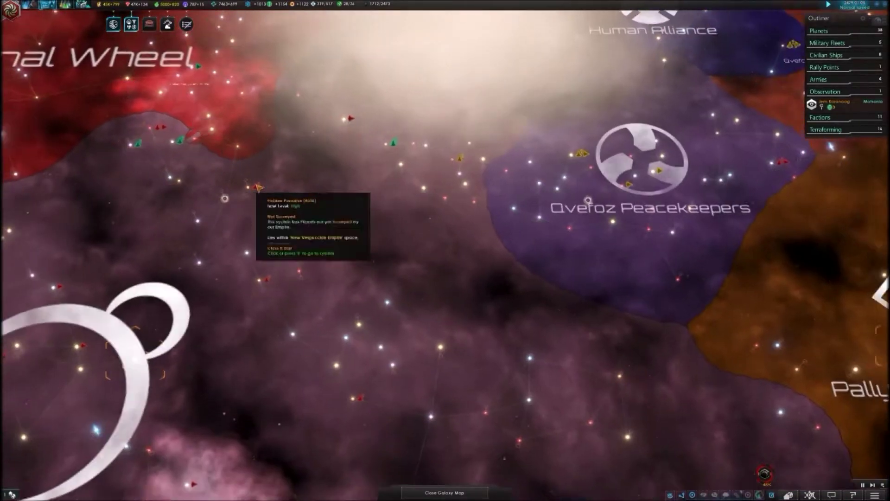
pyautogui.scroll(2, 139, 6)
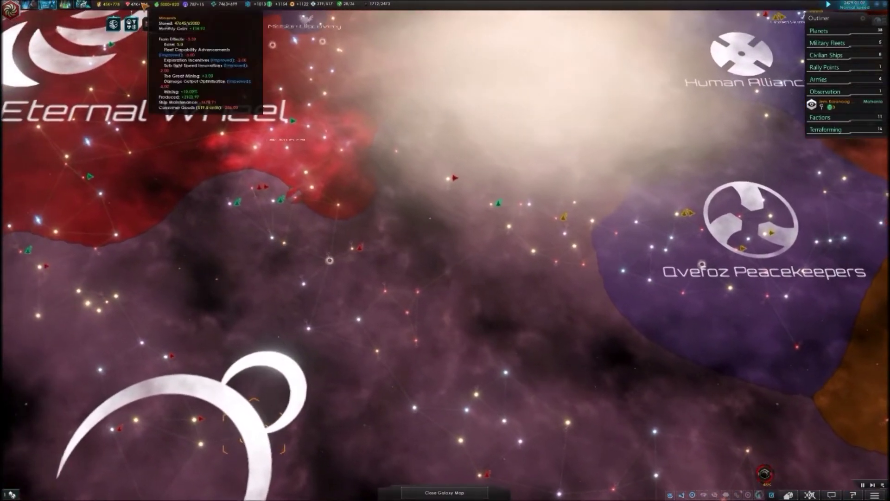
pyautogui.scroll(2, 143, 6)
pyautogui.scroll(2, 160, 20)
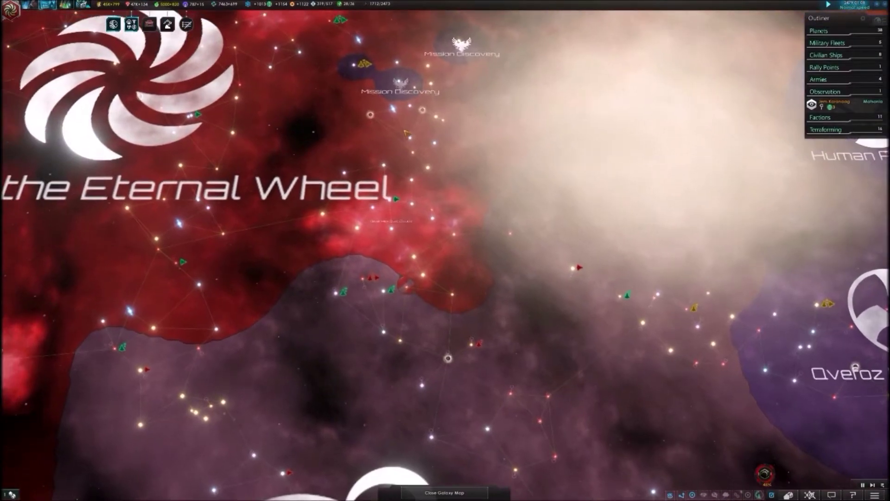
pyautogui.scroll(2, 176, 33)
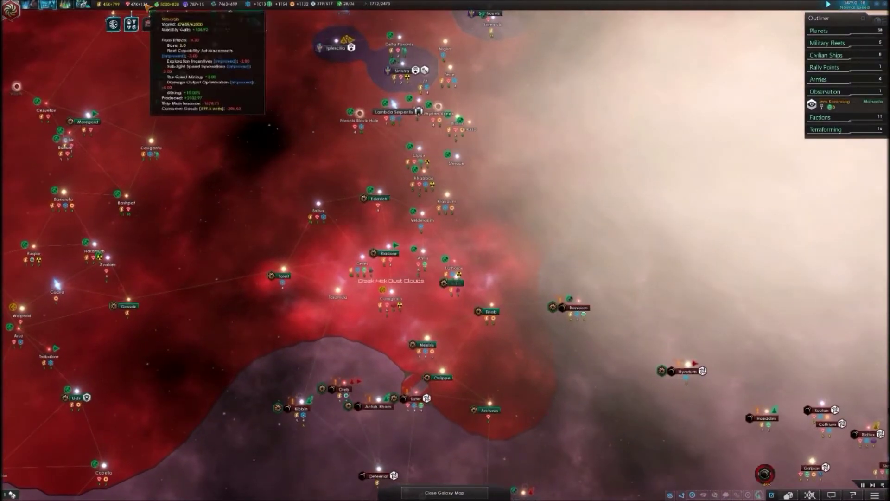
pyautogui.scroll(-3, 390, 174)
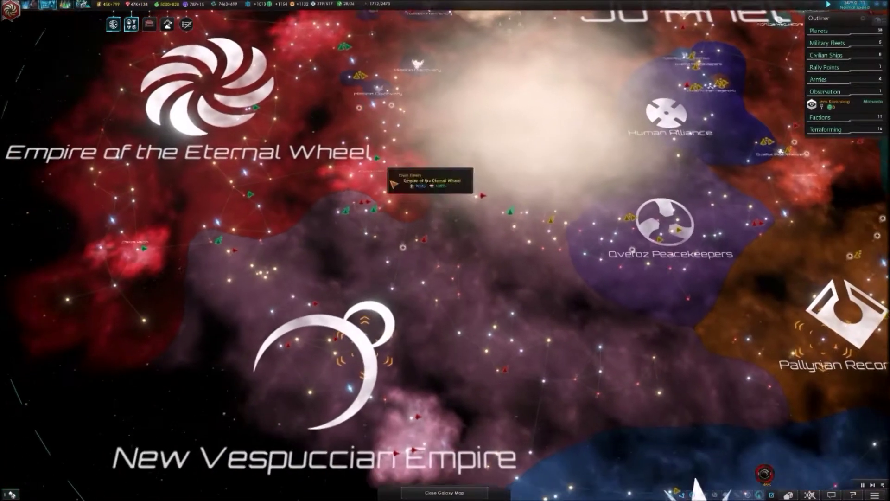
pyautogui.scroll(3, 388, 235)
pyautogui.scroll(-3, 487, 230)
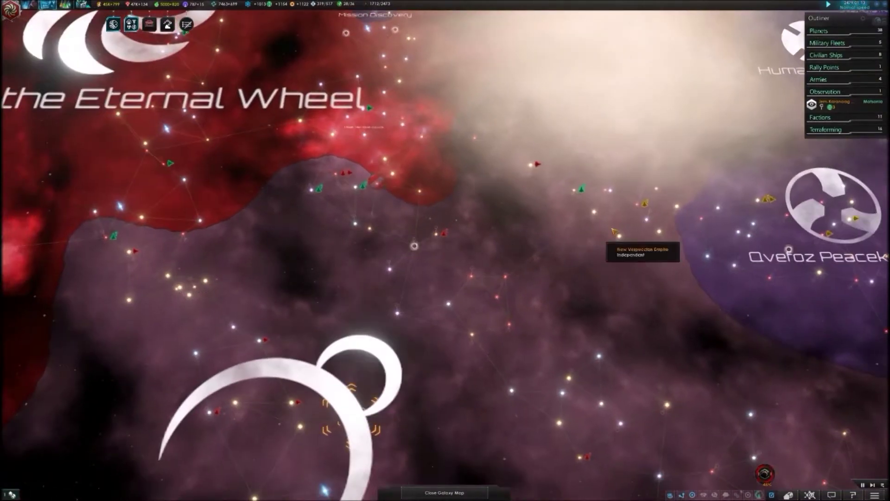
pyautogui.scroll(3, 627, 208)
pyautogui.scroll(2, 584, 206)
pyautogui.scroll(2, 584, 207)
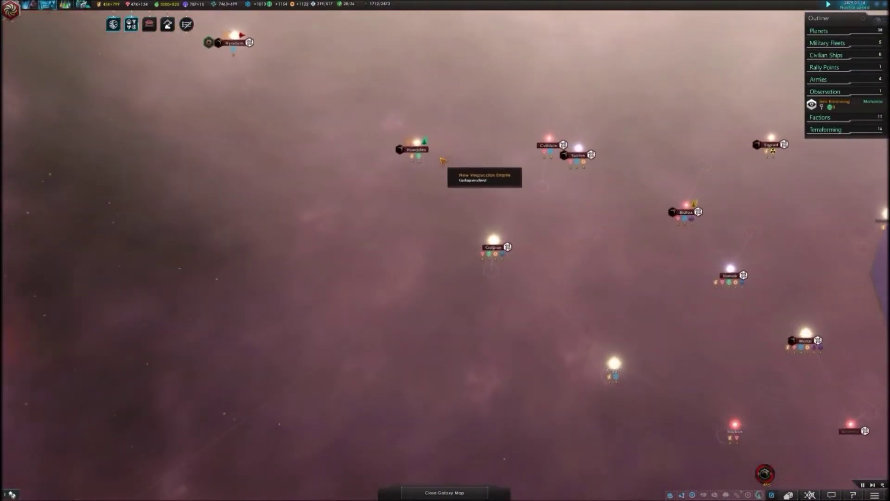
# Step: Zoom back in near Hoeddim and open its system view
pyautogui.click(416, 144)
pyautogui.scroll(3, 377, 180)
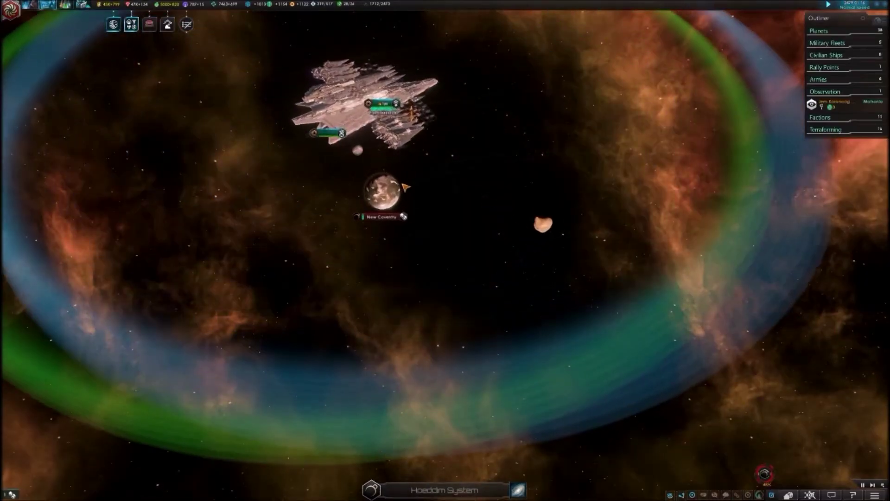
pyautogui.scroll(-2, 400, 183)
pyautogui.scroll(3, 398, 196)
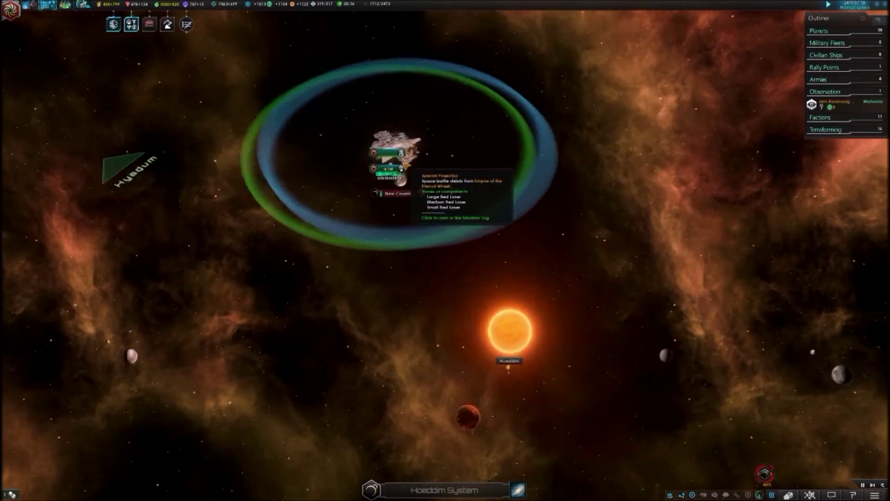
pyautogui.scroll(3, 392, 156)
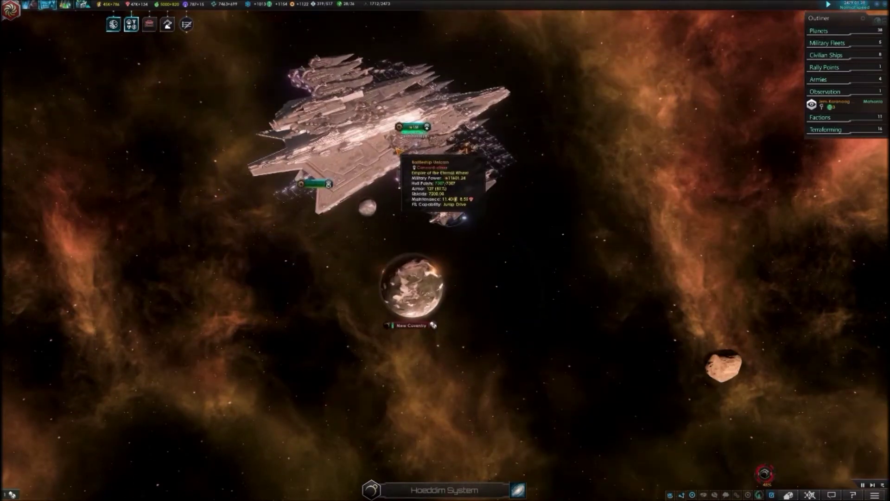
pyautogui.scroll(-2, 339, 251)
pyautogui.scroll(-3, 339, 251)
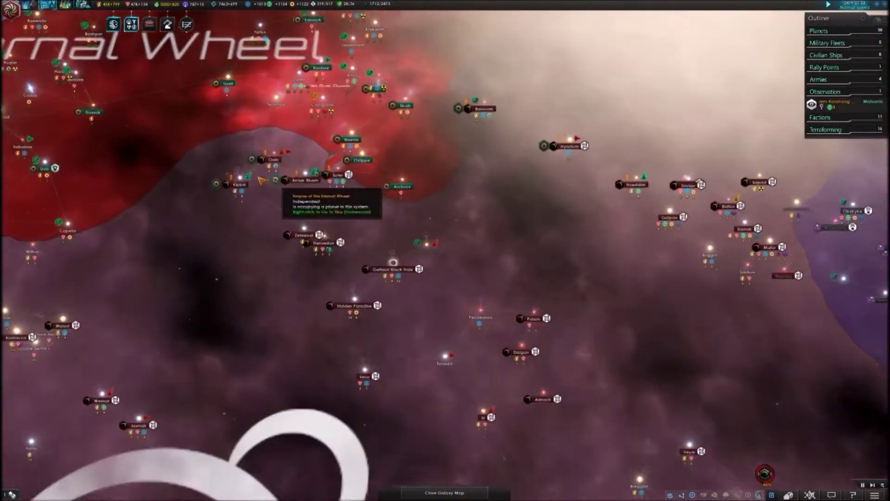
pyautogui.scroll(5, 260, 180)
pyautogui.scroll(2, 306, 170)
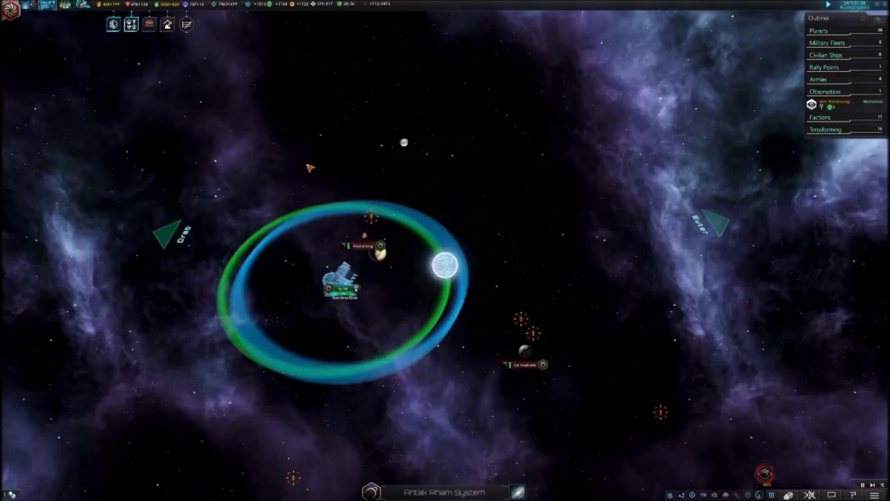
pyautogui.scroll(3, 299, 223)
pyautogui.scroll(4, 295, 259)
# Step: Box-select the 4th Fleet in the Antak Rham system
pyautogui.moveTo(257, 221)
pyautogui.mouseDown()
pyautogui.moveTo(538, 438)
pyautogui.moveTo(532, 432)
pyautogui.mouseUp()
pyautogui.scroll(-3, 507, 427)
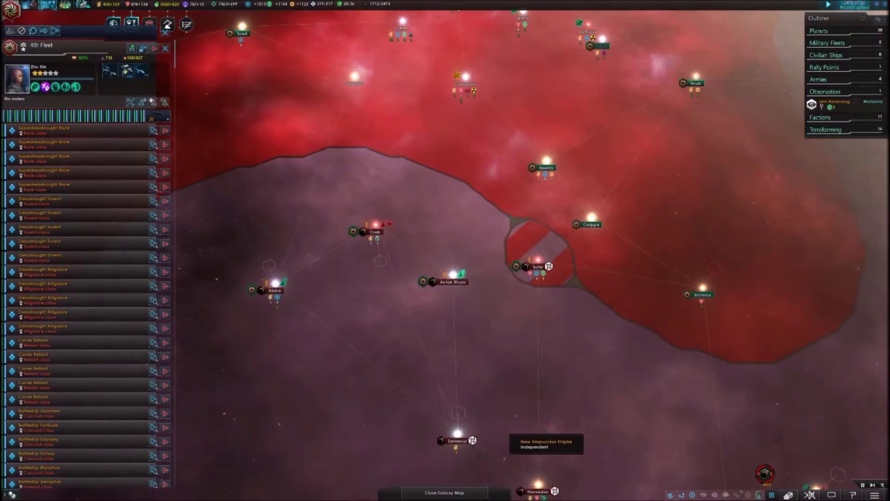
pyautogui.scroll(-3, 529, 445)
pyautogui.scroll(2, 515, 456)
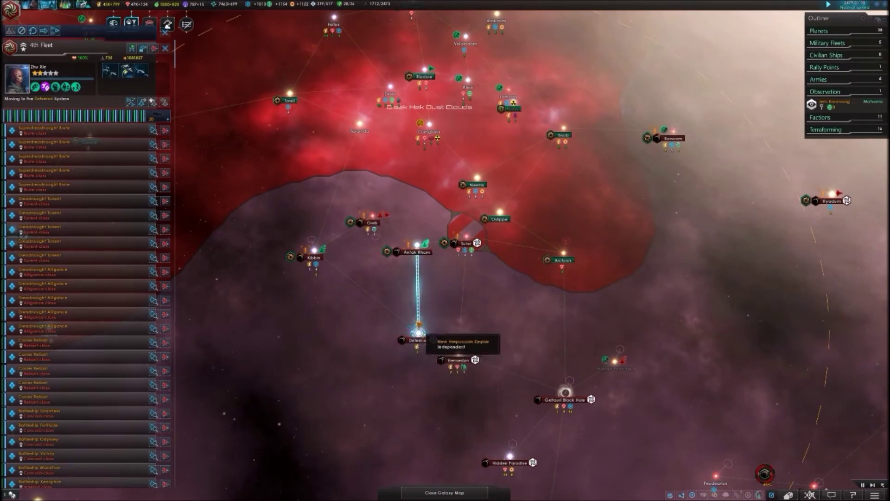
pyautogui.scroll(3, 412, 303)
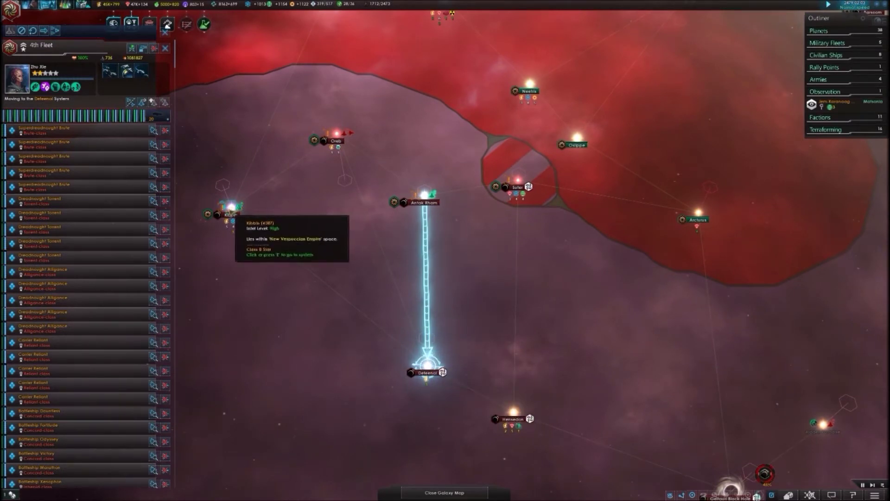
pyautogui.scroll(3, 323, 282)
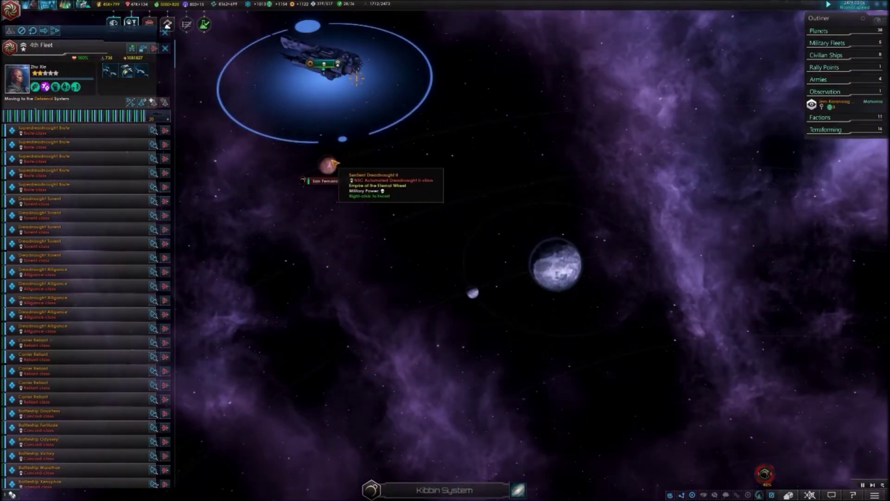
# Step: Embark San Fernando's armies as Transport Fleet 61 and send it to Deteenal
pyautogui.click(330, 165)
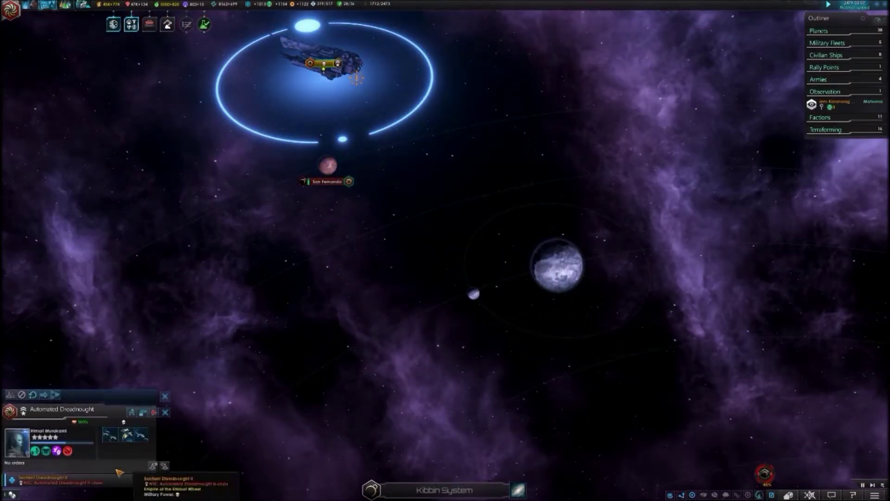
pyautogui.click(339, 182)
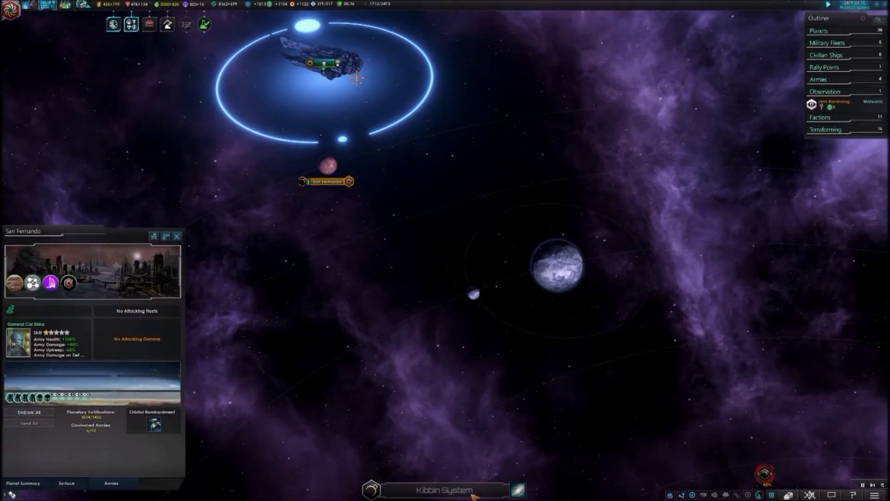
pyautogui.click(29, 412)
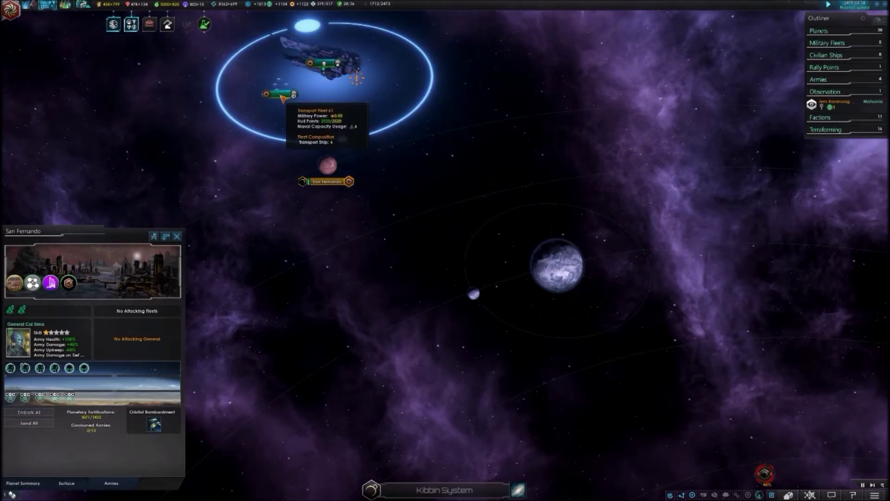
pyautogui.click(519, 491)
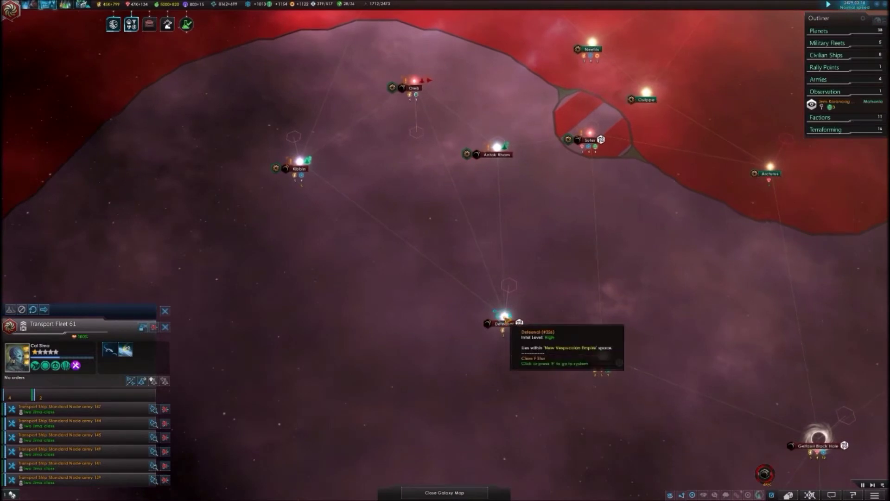
pyautogui.click(505, 317)
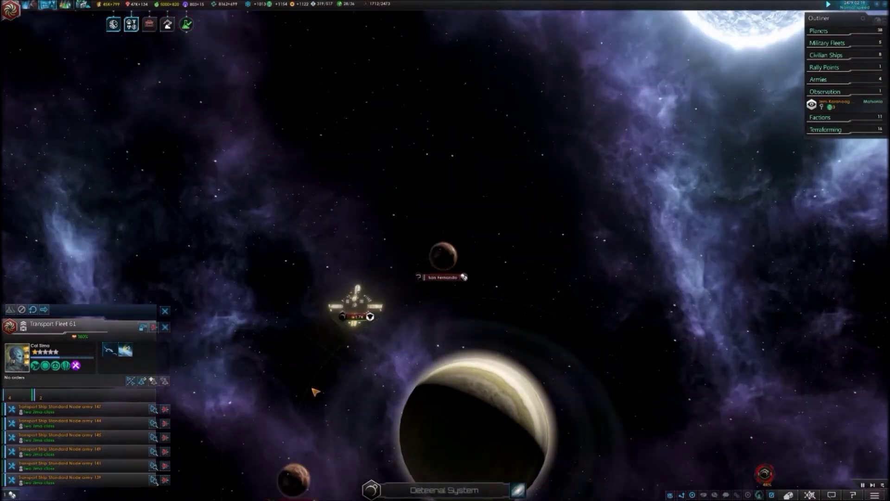
pyautogui.scroll(-5, 275, 345)
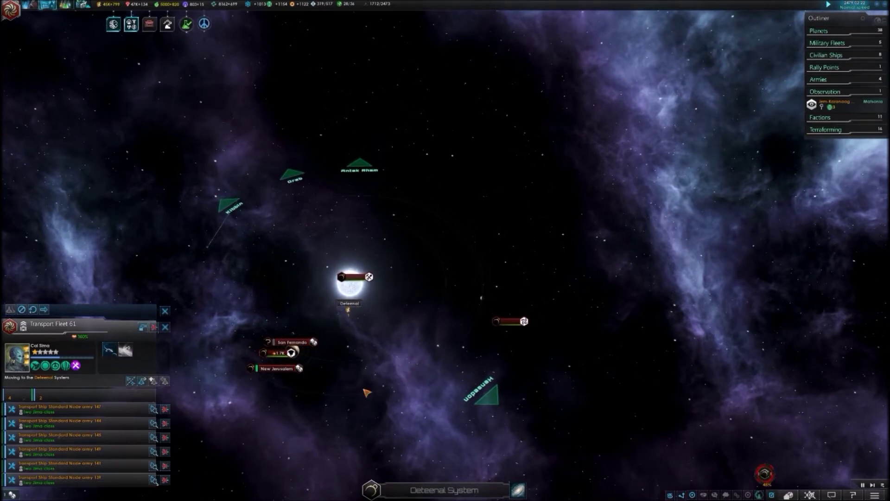
pyautogui.click(518, 489)
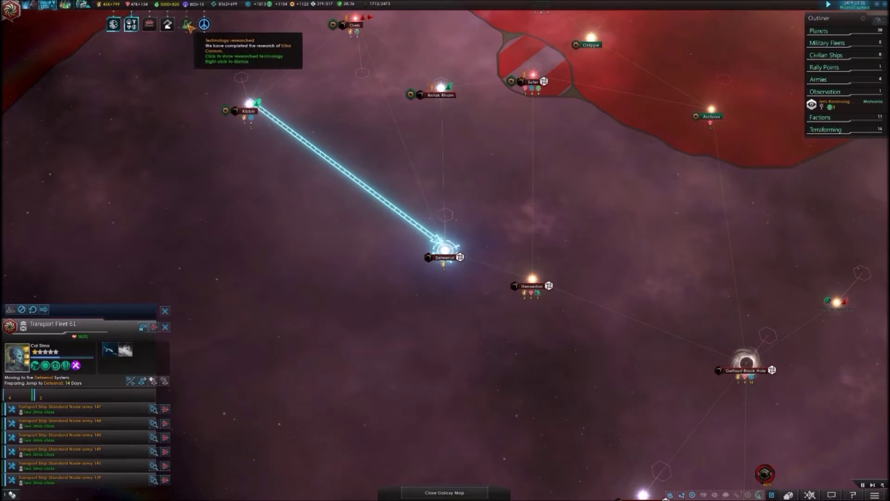
# Step: Choose Omega Cannon as the next Engineering research
pyautogui.click(189, 25)
pyautogui.click(507, 298)
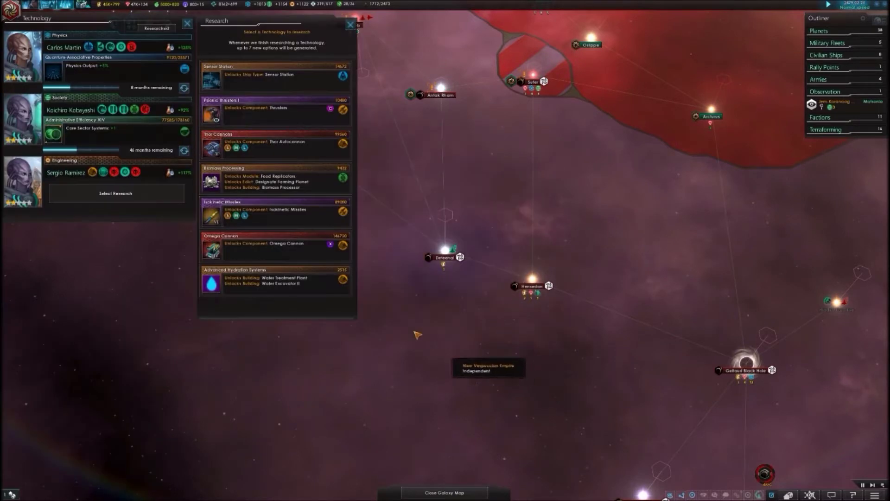
pyautogui.moveTo(307, 255)
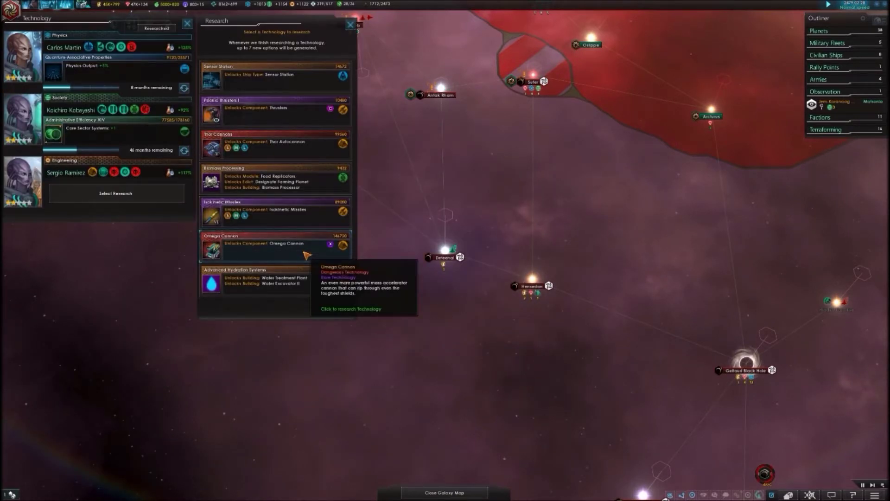
pyautogui.click(305, 255)
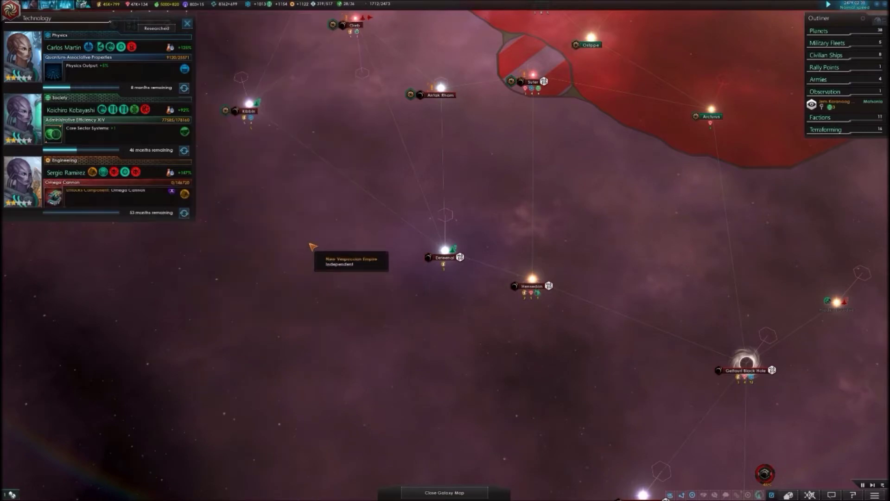
pyautogui.scroll(-3, 320, 256)
pyautogui.scroll(-3, 487, 215)
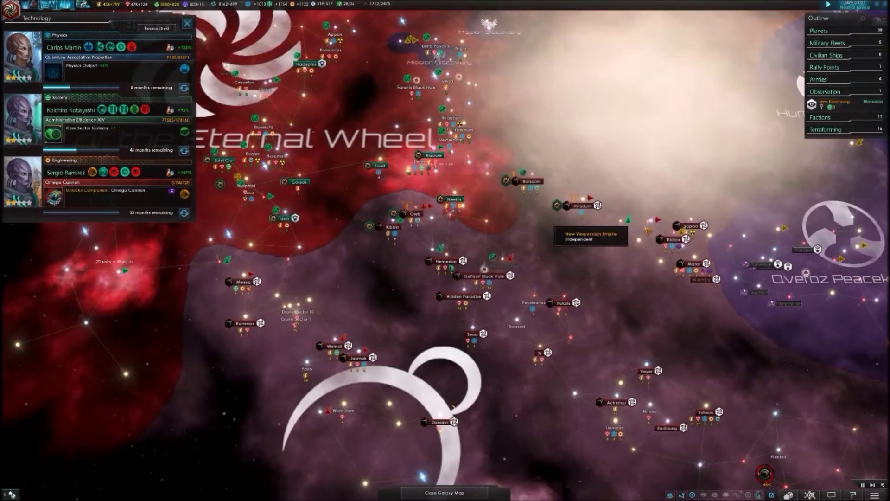
pyautogui.scroll(2, 553, 226)
# Step: Pan the galaxy map toward the Overoz Peacekeepers' territory
pyautogui.press('d')
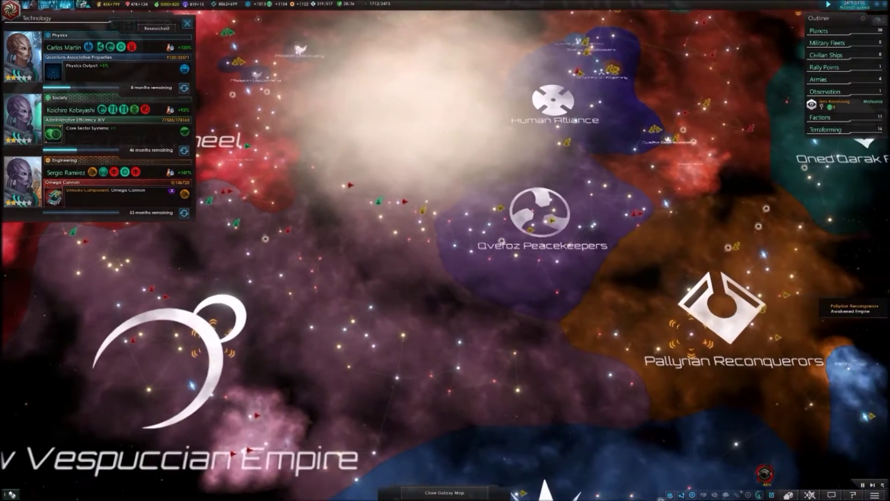
pyautogui.scroll(-5, 421, 223)
pyautogui.scroll(3, 279, 219)
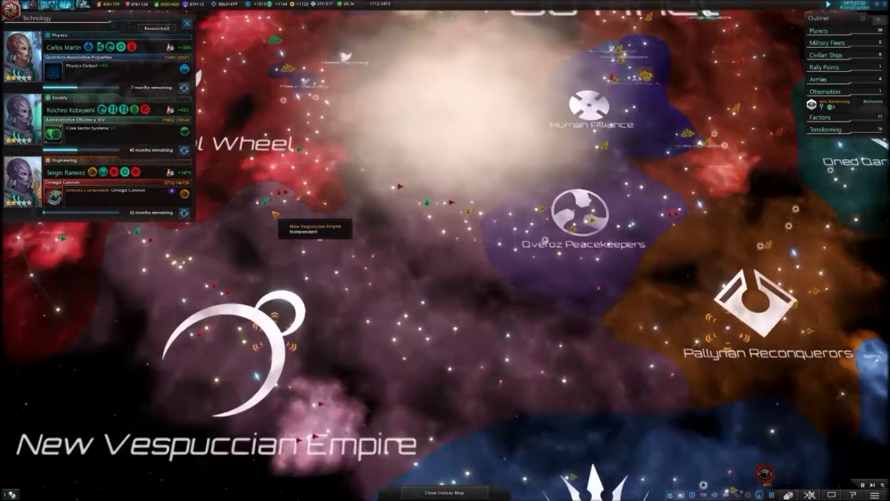
pyautogui.scroll(3, 279, 220)
pyautogui.scroll(3, 513, 181)
pyautogui.scroll(3, 634, 244)
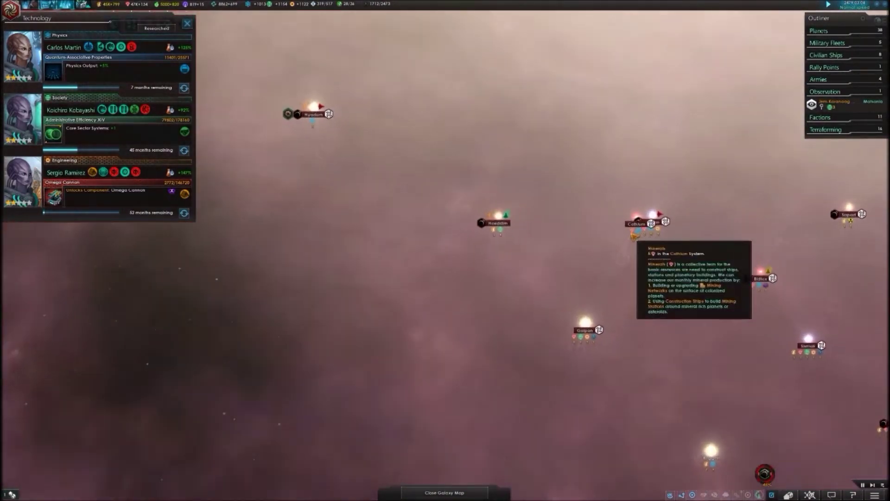
# Step: Enter Hoeddim and order Transport Fleet 60 to land its armies on New Coventry
pyautogui.click(477, 215)
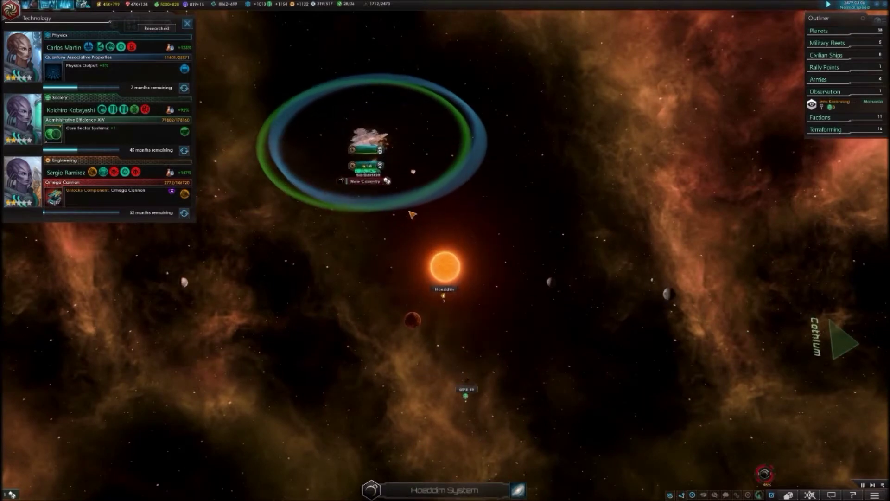
pyautogui.scroll(5, 400, 88)
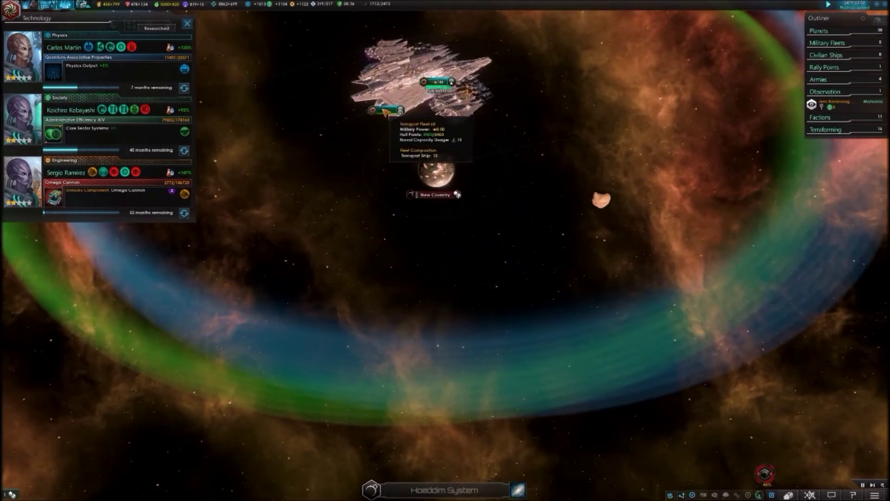
pyautogui.click(401, 110)
pyautogui.scroll(3, 431, 182)
pyautogui.rightClick(438, 176)
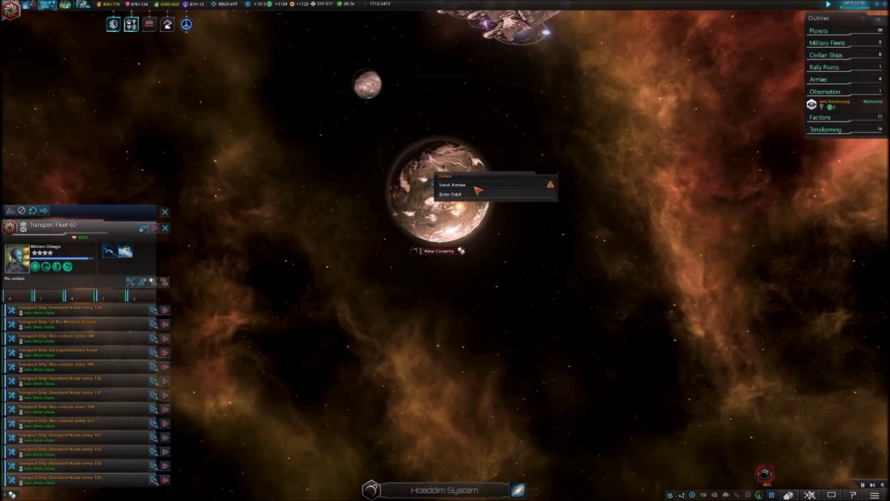
pyautogui.click(478, 190)
pyautogui.scroll(-3, 431, 202)
pyautogui.scroll(3, 404, 174)
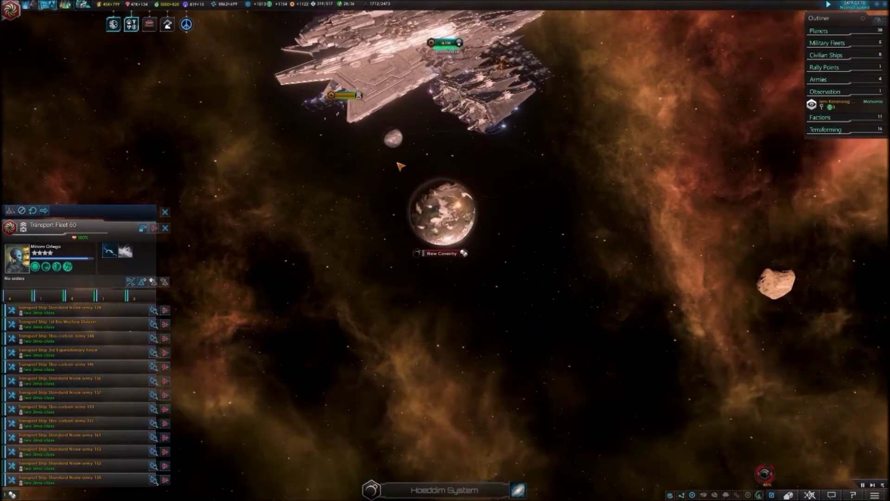
pyautogui.scroll(-3, 401, 167)
pyautogui.scroll(3, 403, 168)
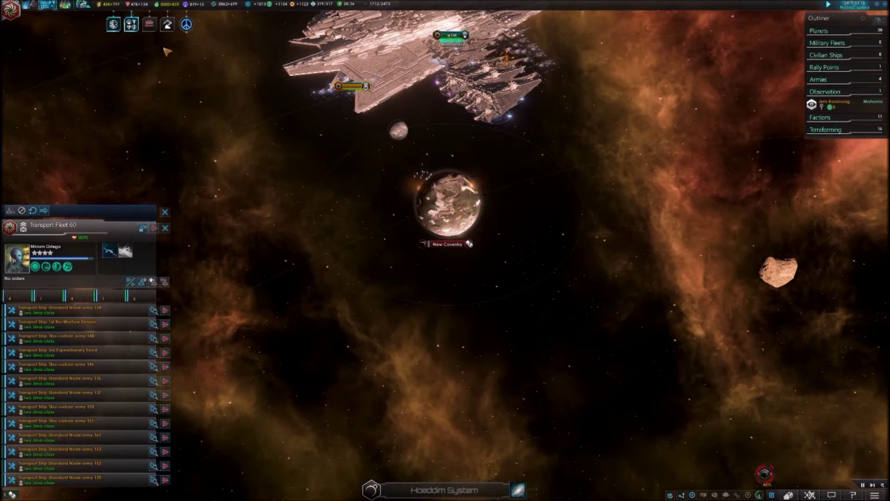
# Step: Glance at the traditions overview, then view New Coventry's defending armies and general
pyautogui.click(227, 6)
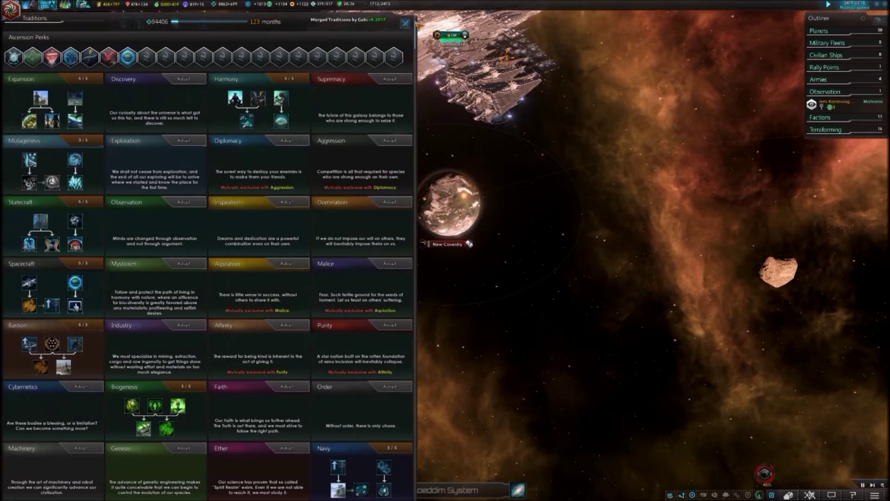
pyautogui.click(407, 26)
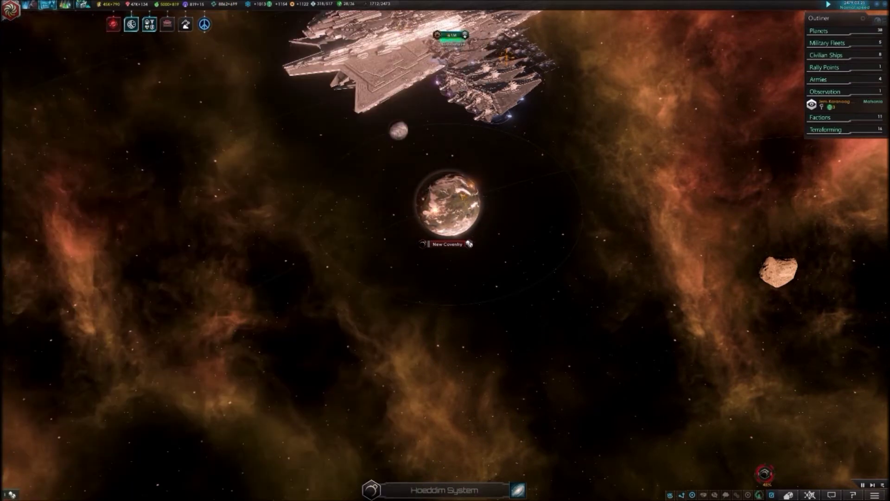
pyautogui.click(470, 244)
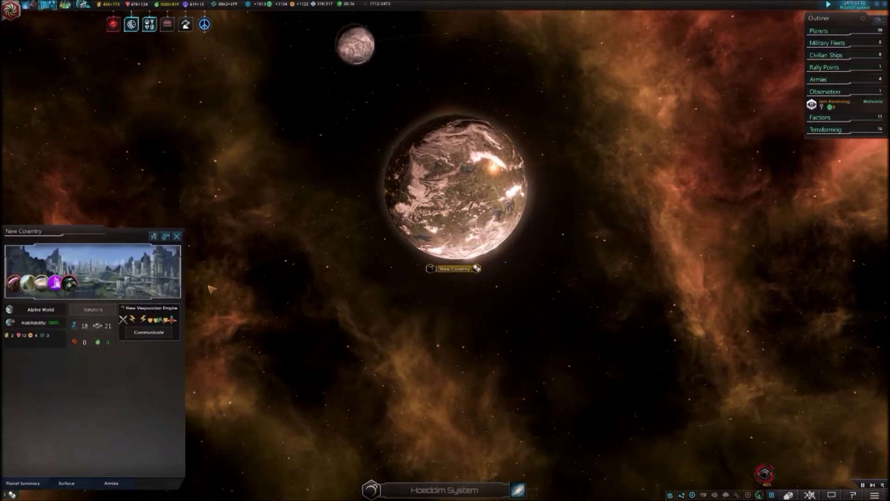
pyautogui.click(111, 483)
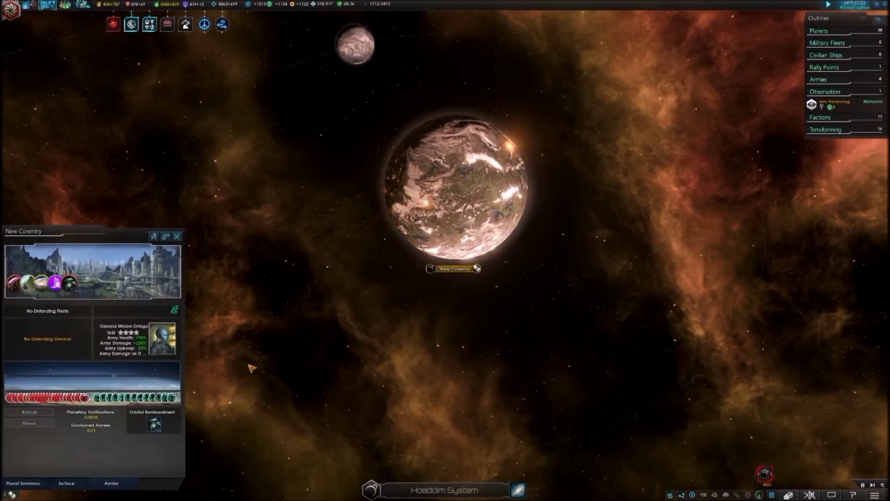
pyautogui.scroll(-5, 247, 367)
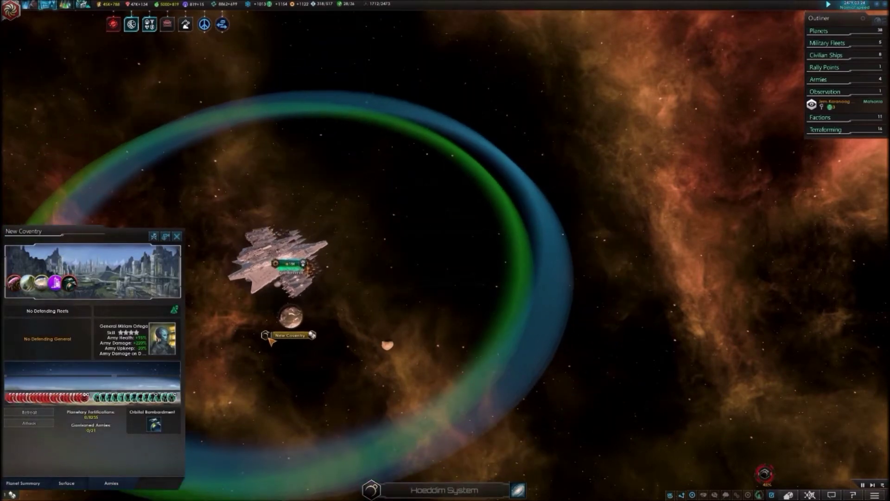
pyautogui.scroll(2, 418, 418)
# Step: Return to the galaxy map and open the pending Kad Republic trade offer
pyautogui.click(518, 490)
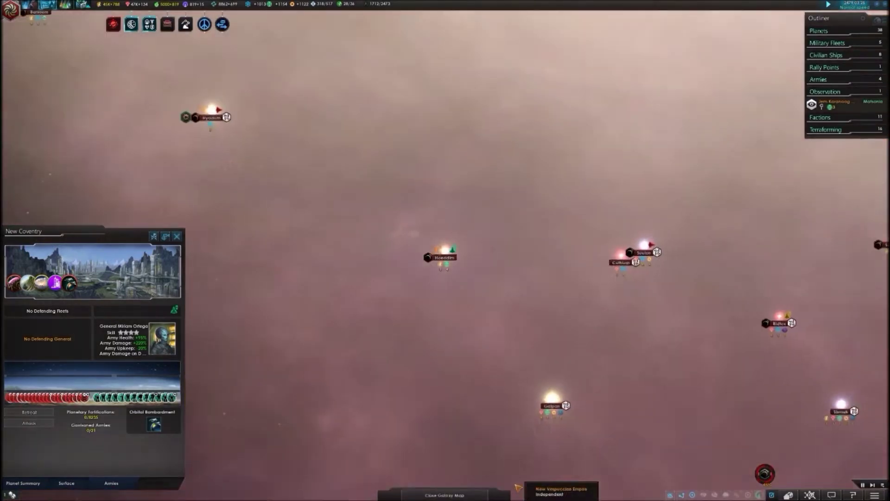
pyautogui.scroll(-3, 598, 296)
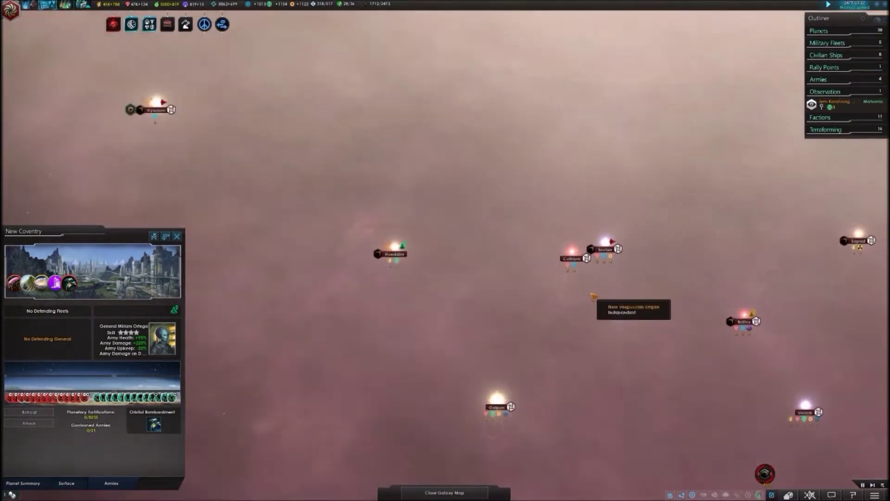
pyautogui.scroll(4, 613, 264)
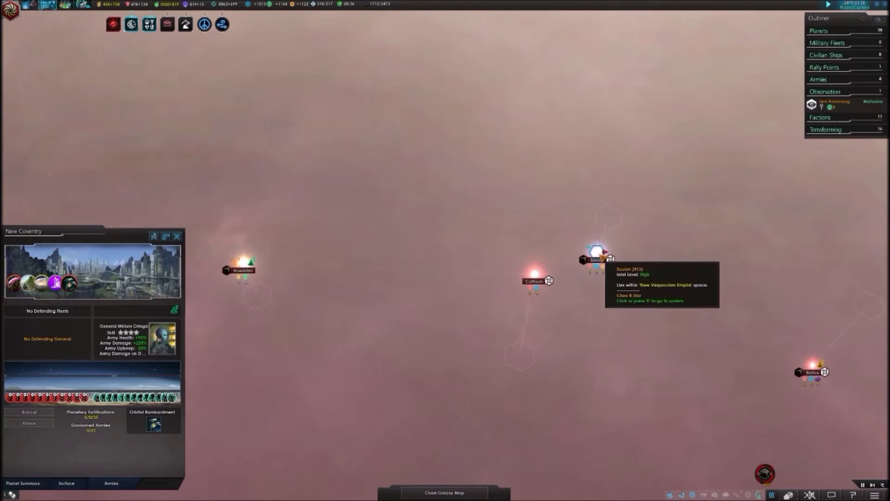
pyautogui.scroll(-4, 588, 307)
pyautogui.scroll(-4, 535, 355)
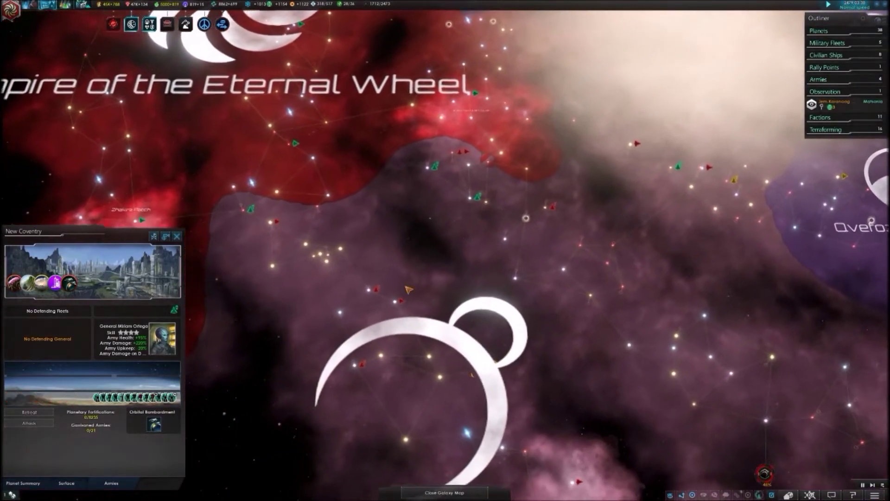
pyautogui.scroll(3, 487, 208)
pyautogui.scroll(3, 474, 167)
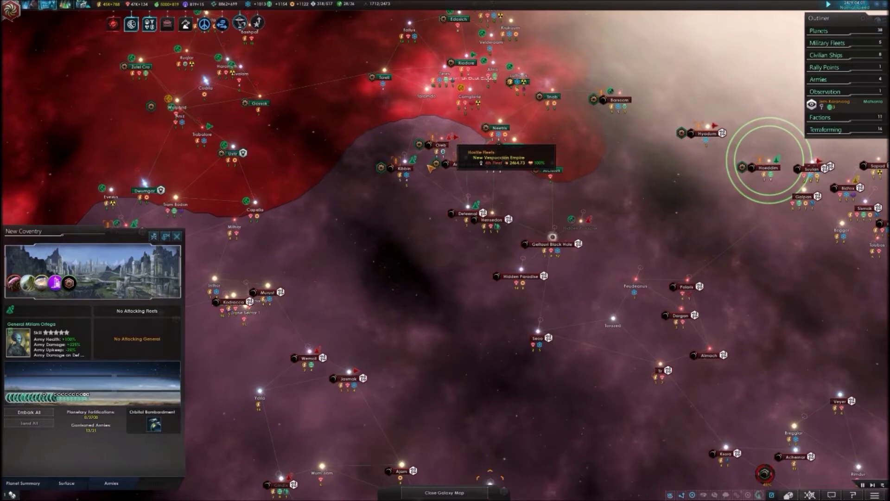
pyautogui.scroll(3, 412, 166)
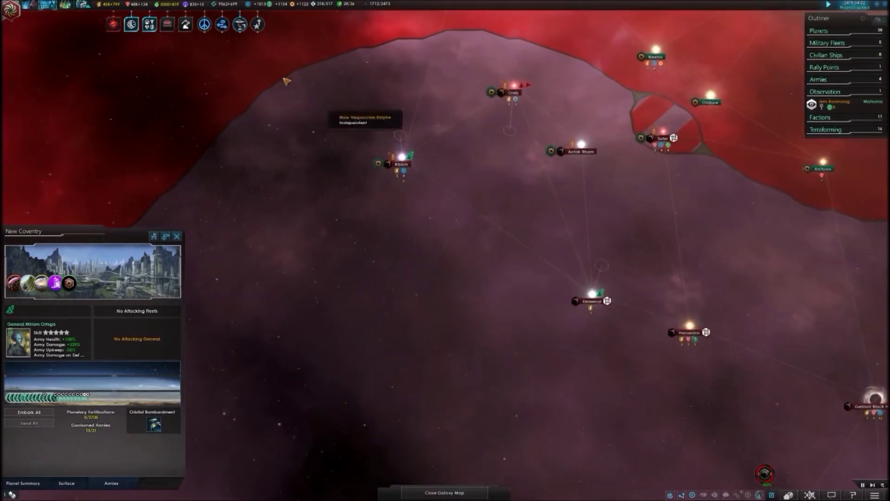
pyautogui.click(205, 25)
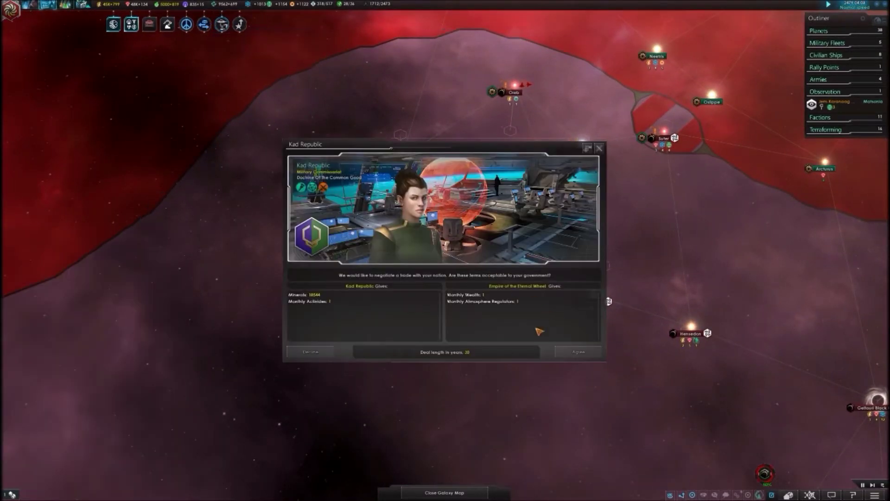
# Step: Accept the Kad Republic trade deal and enter the Kibbin system
pyautogui.click(577, 353)
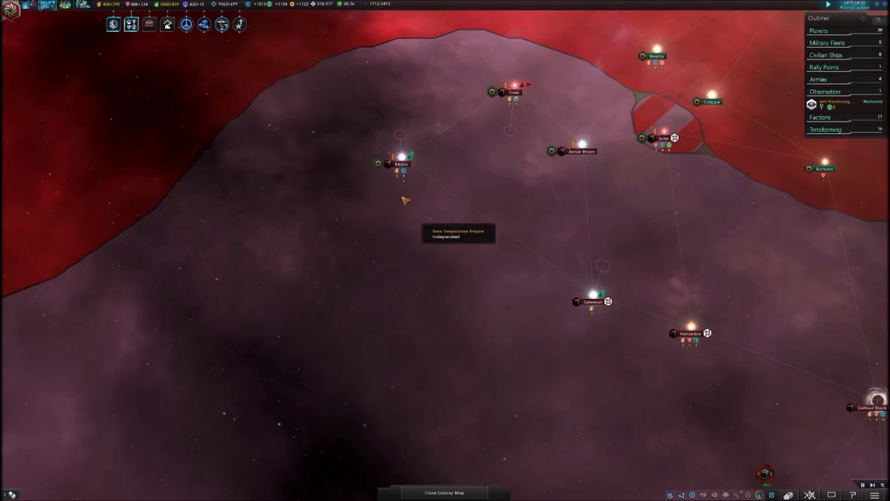
pyautogui.scroll(3, 402, 182)
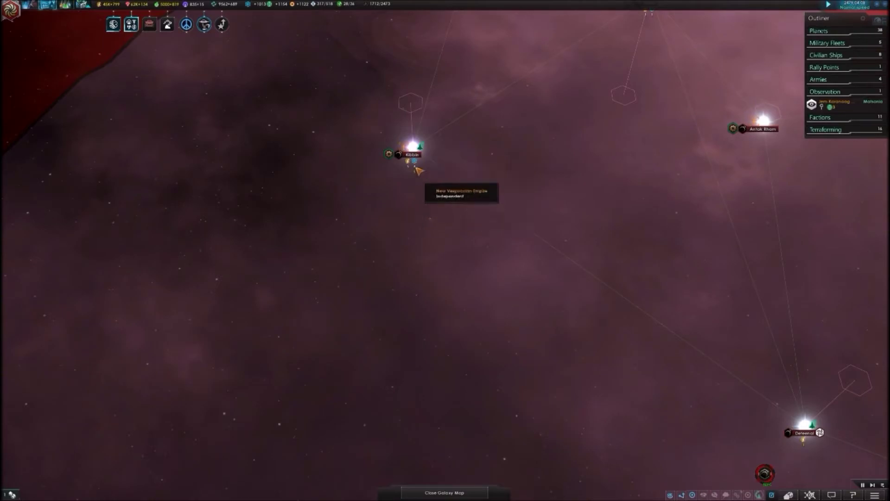
pyautogui.click(413, 152)
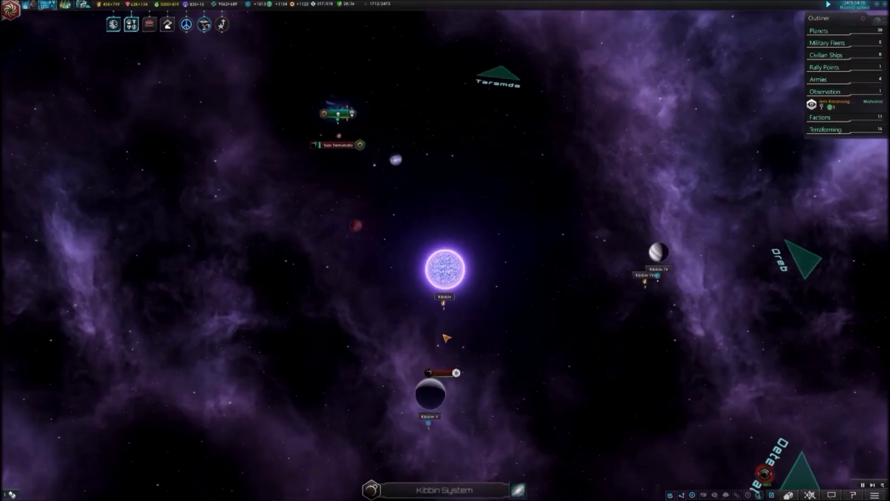
# Step: Select the Automated Dreadnought in Kibbin to view its fleet details
pyautogui.click(341, 119)
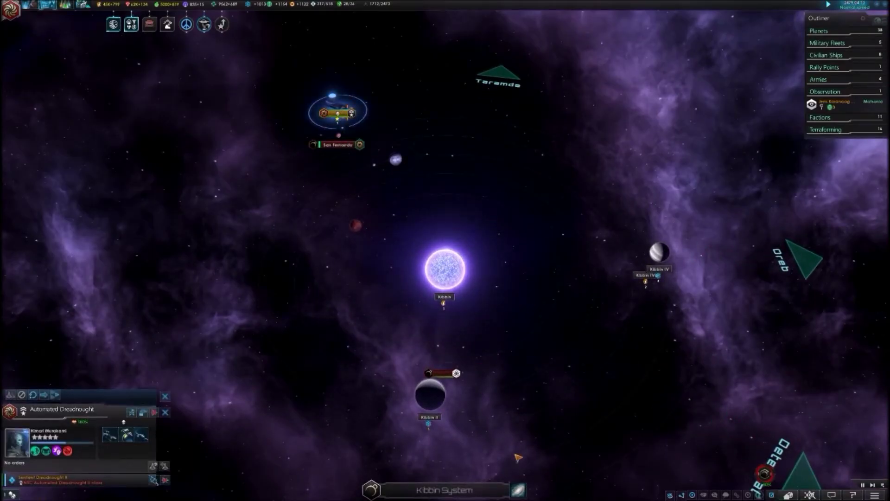
pyautogui.scroll(-3, 475, 401)
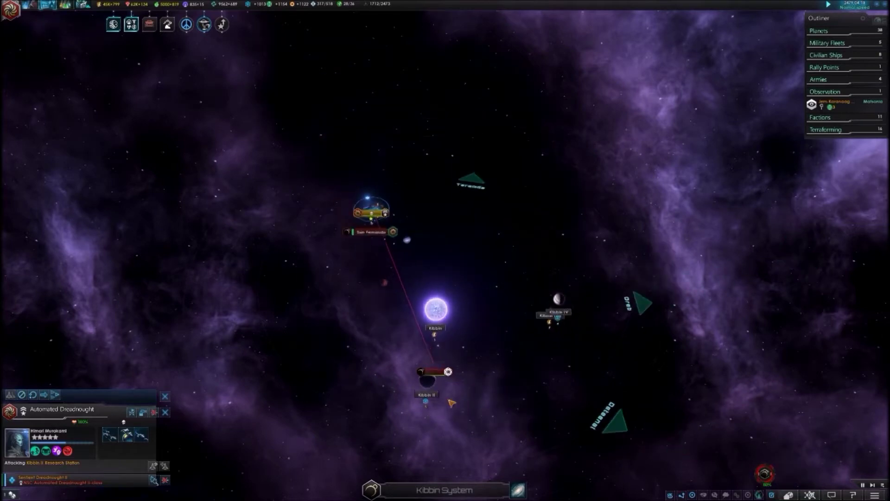
pyautogui.scroll(-2, 475, 401)
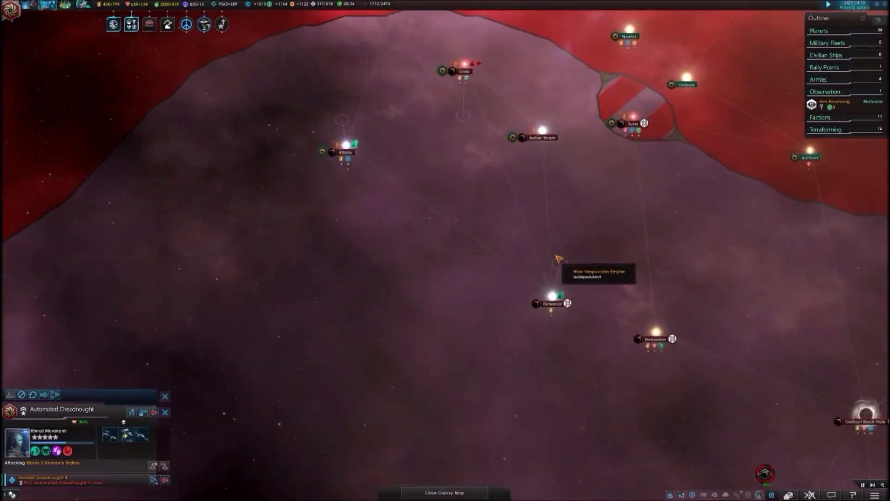
# Step: Enter Deteenal, inspect the 4th Fleet's ship list, and return to the galaxy map
pyautogui.click(556, 296)
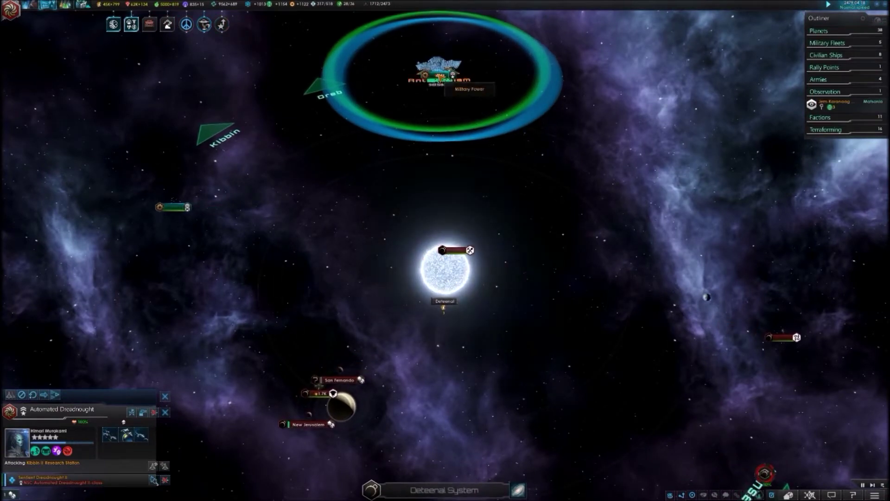
pyautogui.click(437, 75)
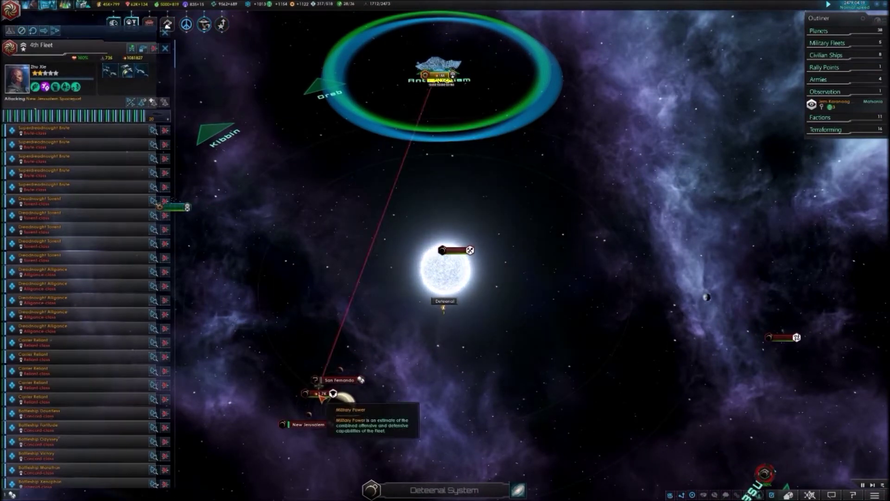
pyautogui.scroll(5, 327, 398)
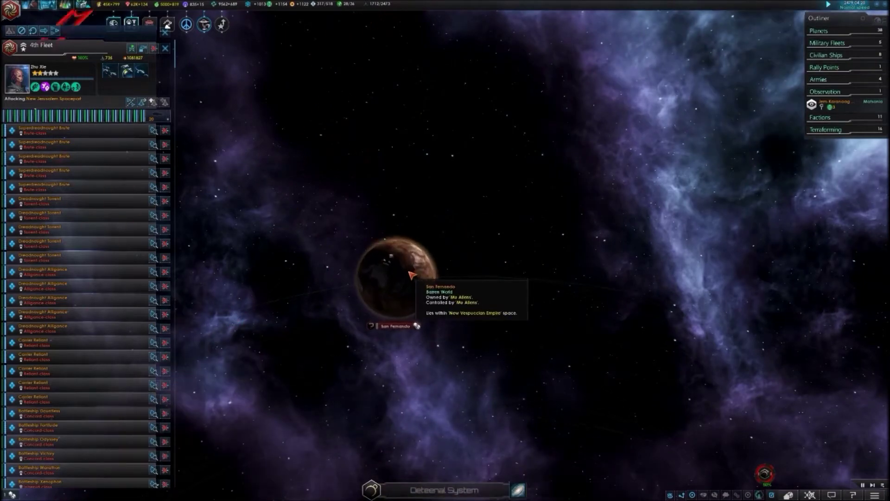
pyautogui.scroll(-5, 411, 276)
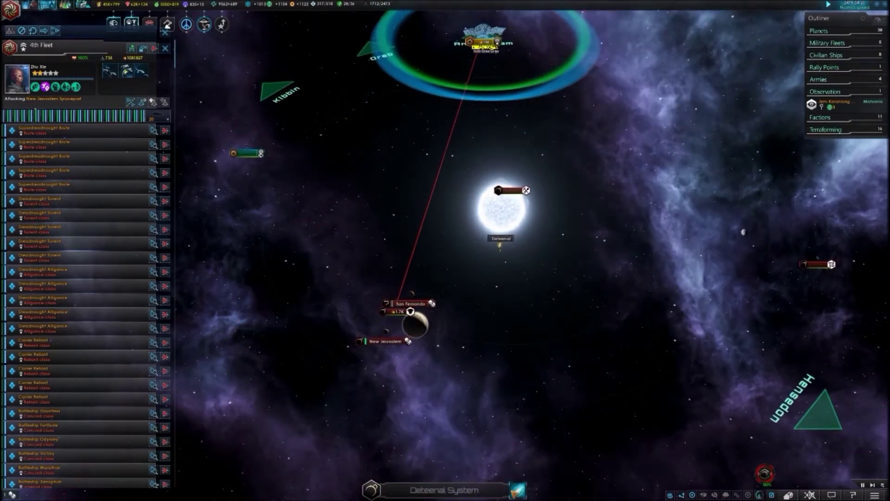
pyautogui.click(519, 490)
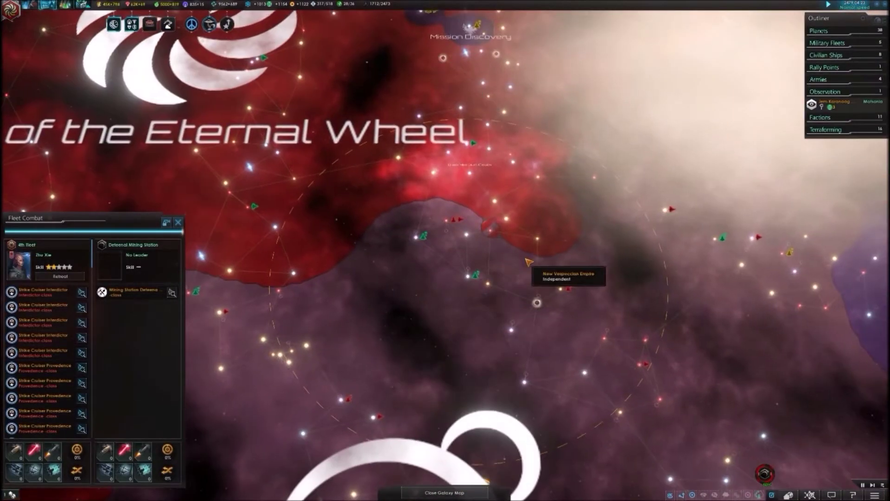
pyautogui.scroll(5, 487, 235)
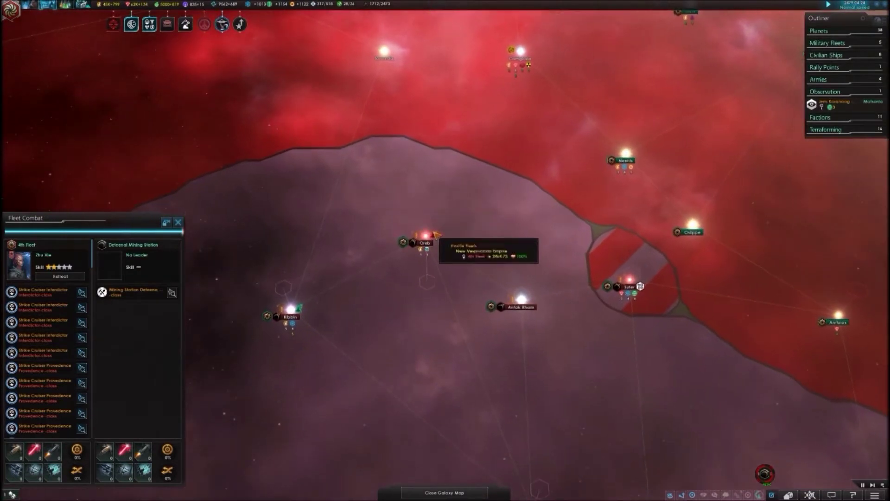
# Step: Check the dreadnought's Kibbin II battle, inspect Oreb, then enter the Kibbin system
pyautogui.click(303, 309)
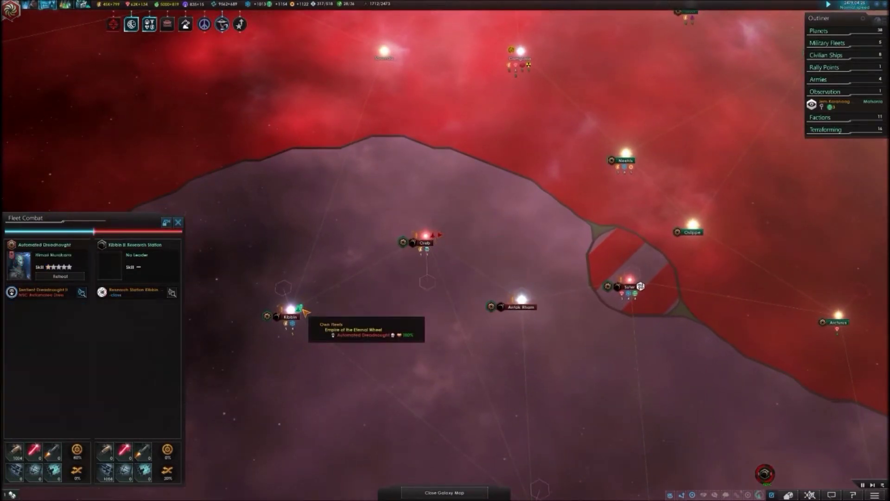
pyautogui.doubleClick(431, 240)
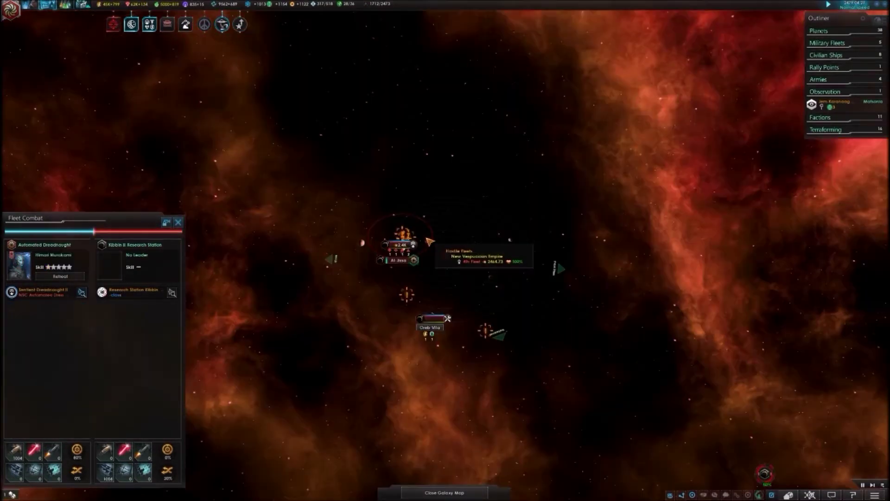
pyautogui.scroll(3, 363, 376)
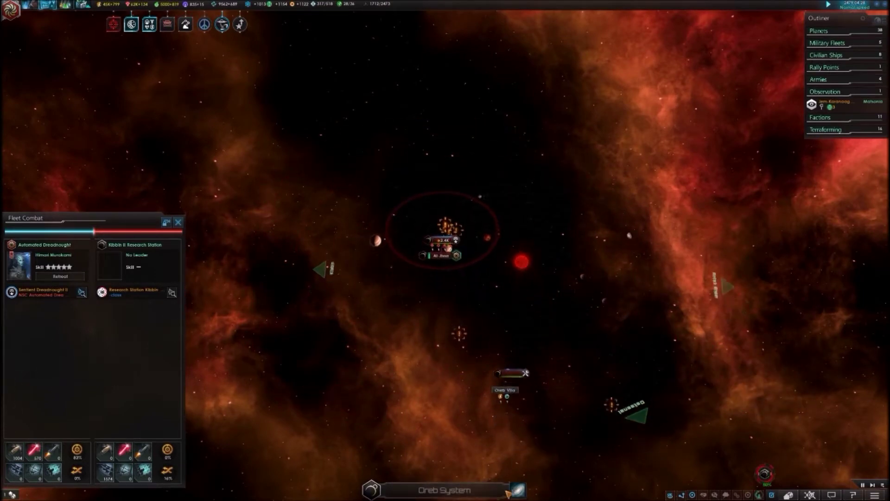
pyautogui.scroll(-3, 517, 491)
pyautogui.scroll(-5, 381, 349)
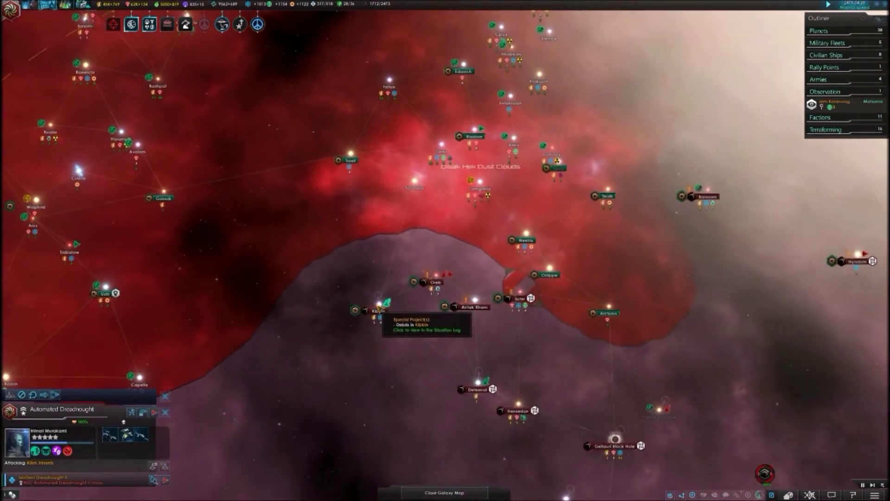
pyautogui.doubleClick(378, 306)
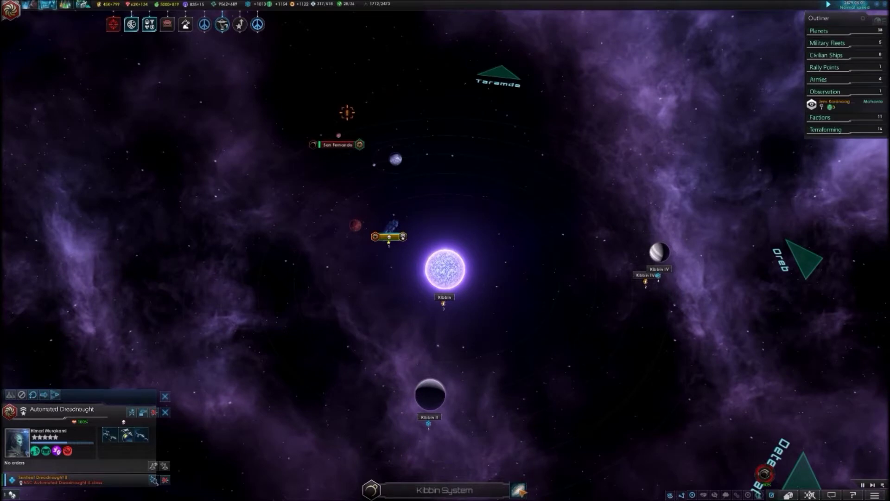
pyautogui.scroll(-3, 445, 251)
# Step: Order the Automated Dreadnought to move to the Oreb system
pyautogui.rightClick(586, 174)
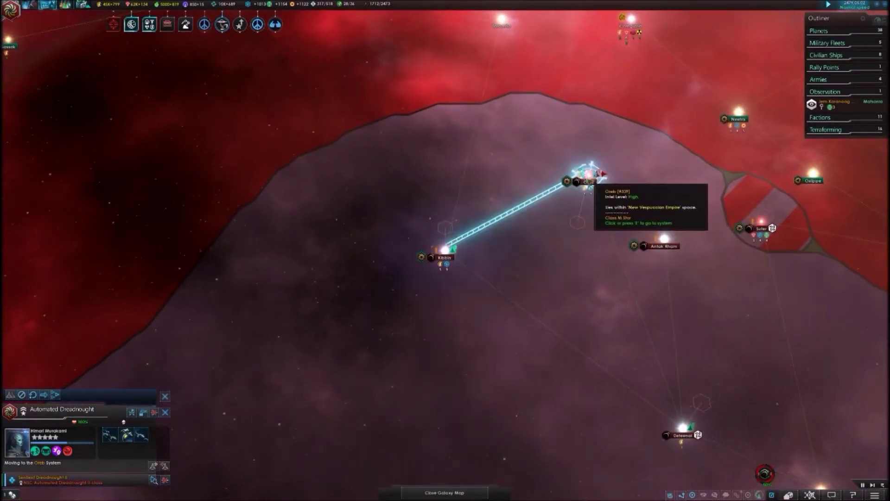
pyautogui.scroll(-3, 586, 177)
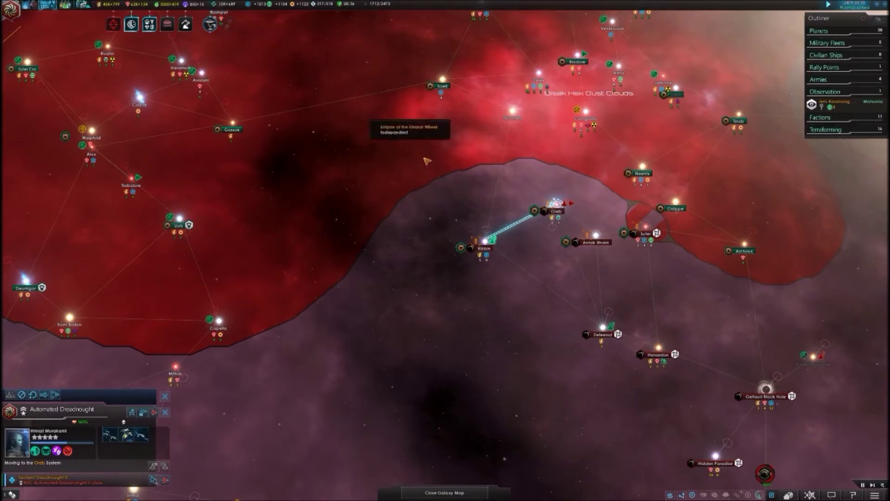
pyautogui.scroll(-3, 427, 161)
pyautogui.scroll(2, 675, 314)
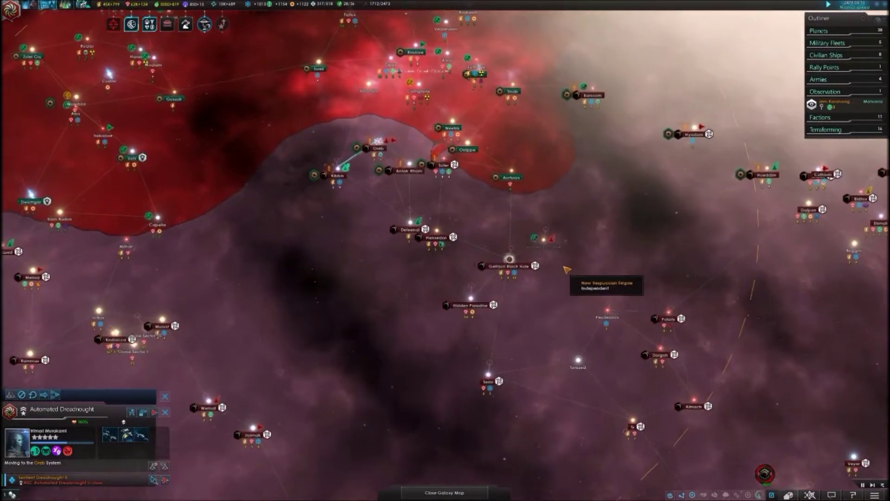
pyautogui.scroll(-3, 445, 247)
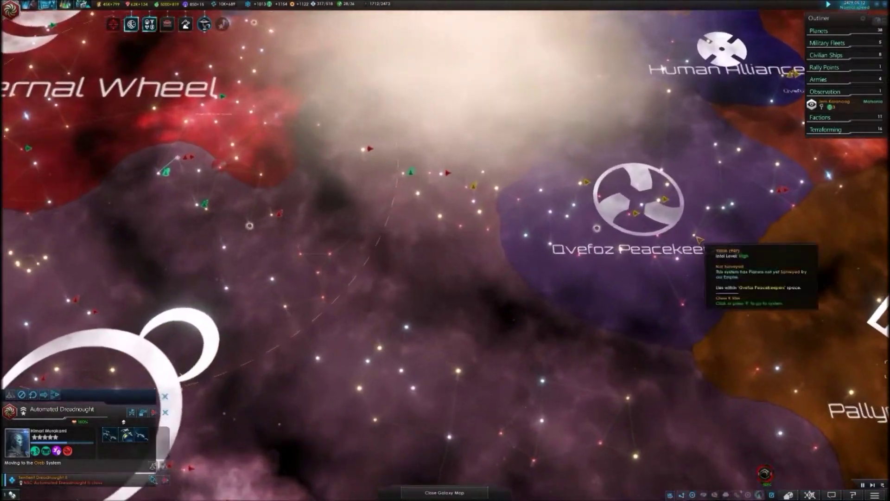
pyautogui.scroll(-3, 697, 238)
pyautogui.scroll(4, 756, 258)
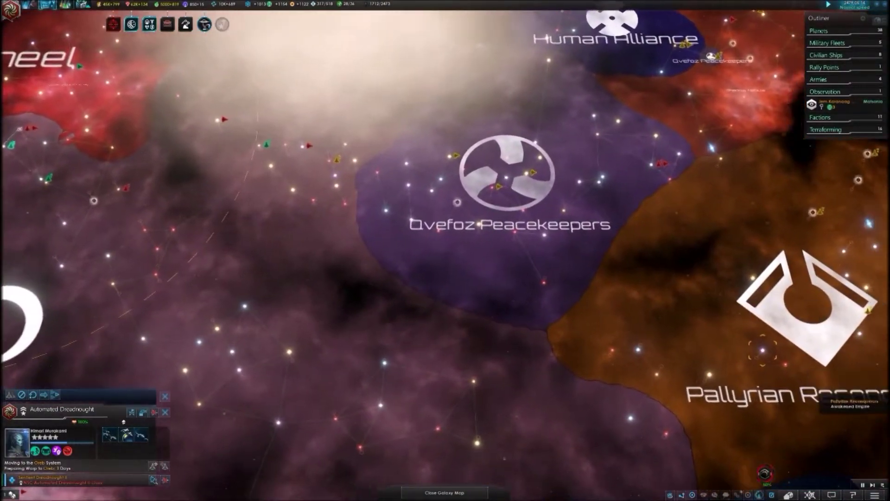
pyautogui.scroll(-3, 764, 350)
pyautogui.scroll(4, 488, 278)
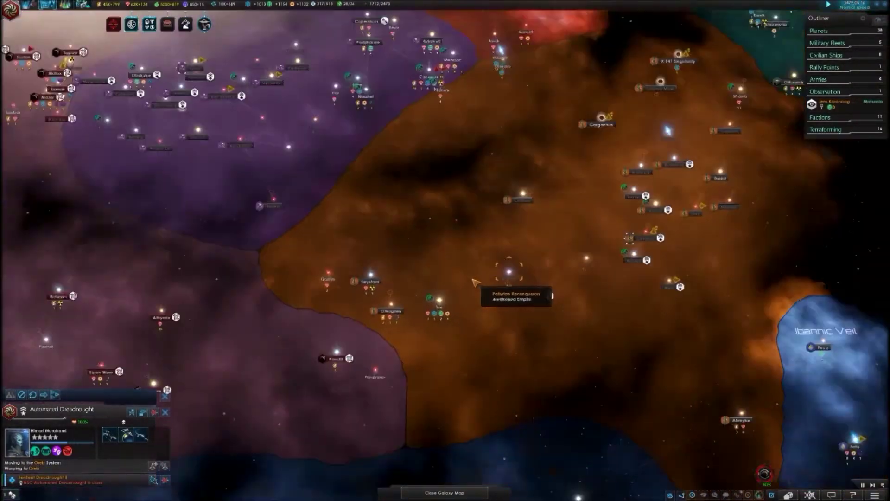
pyautogui.scroll(-3, 473, 282)
pyautogui.scroll(5, 466, 209)
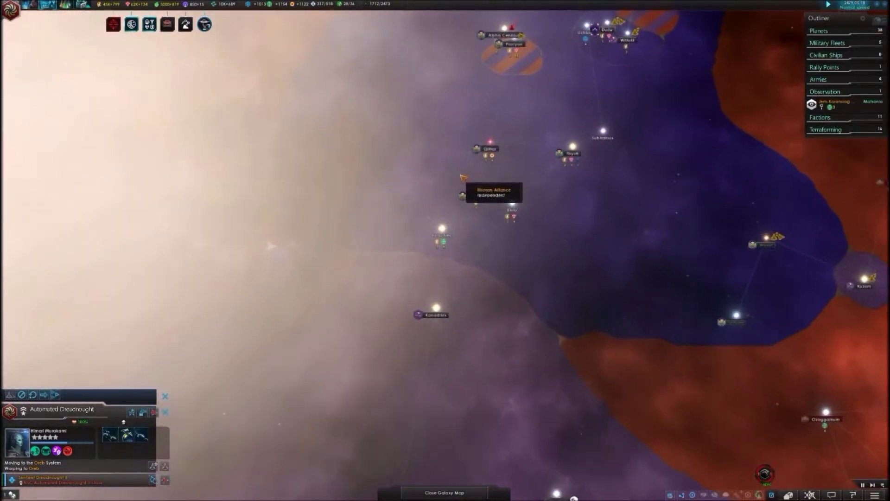
pyautogui.scroll(-3, 463, 178)
pyautogui.scroll(4, 547, 116)
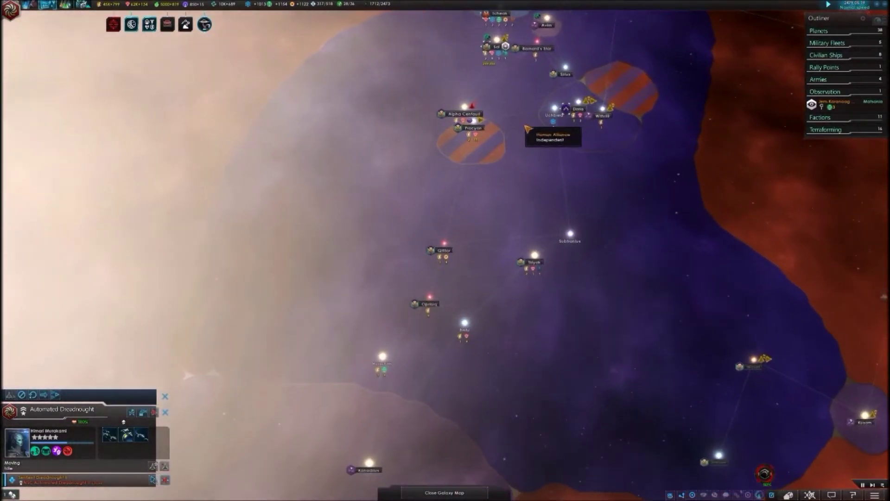
pyautogui.scroll(2, 527, 129)
pyautogui.scroll(2, 496, 100)
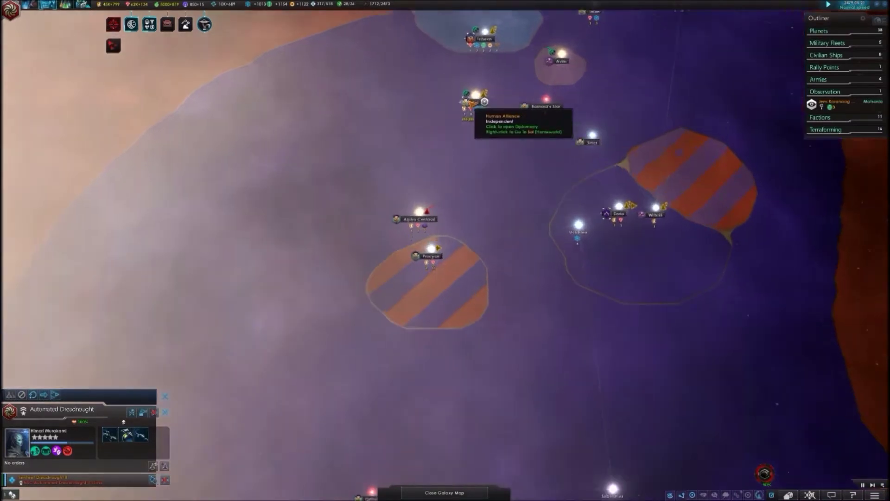
pyautogui.scroll(3, 485, 102)
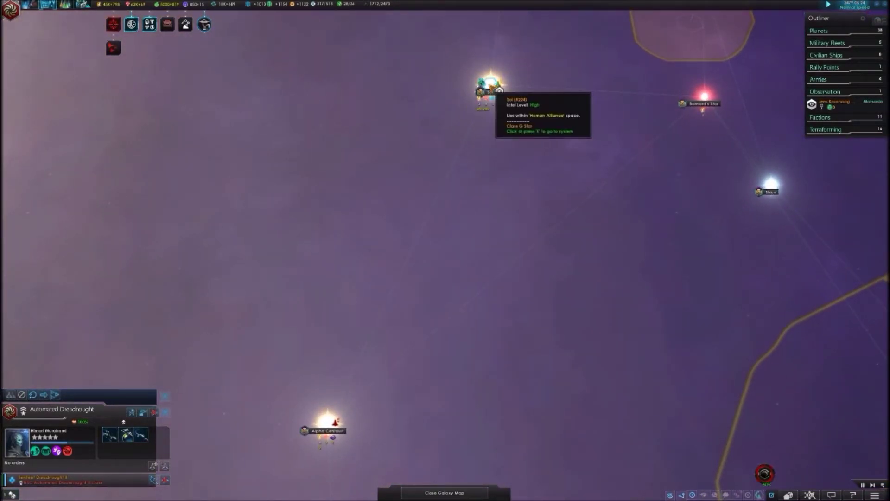
pyautogui.click(490, 89)
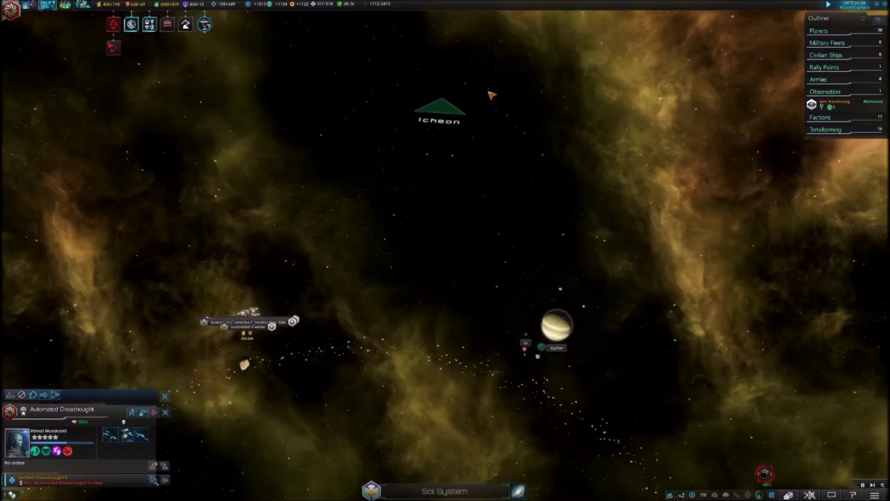
pyautogui.scroll(4, 418, 202)
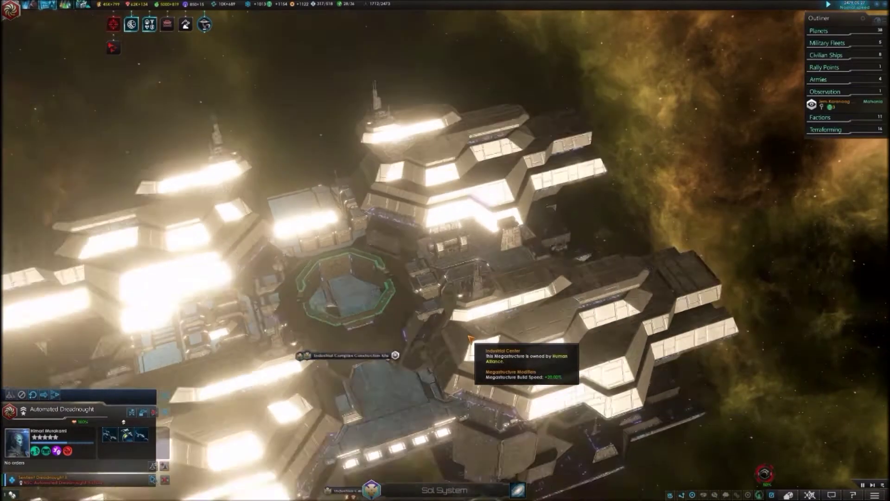
pyautogui.scroll(-5, 472, 340)
pyautogui.click(518, 491)
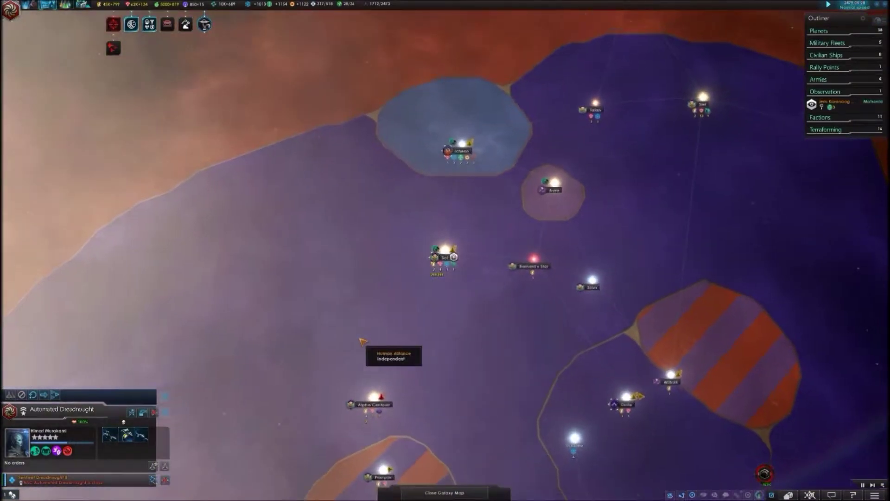
pyautogui.press('a')
pyautogui.press('s')
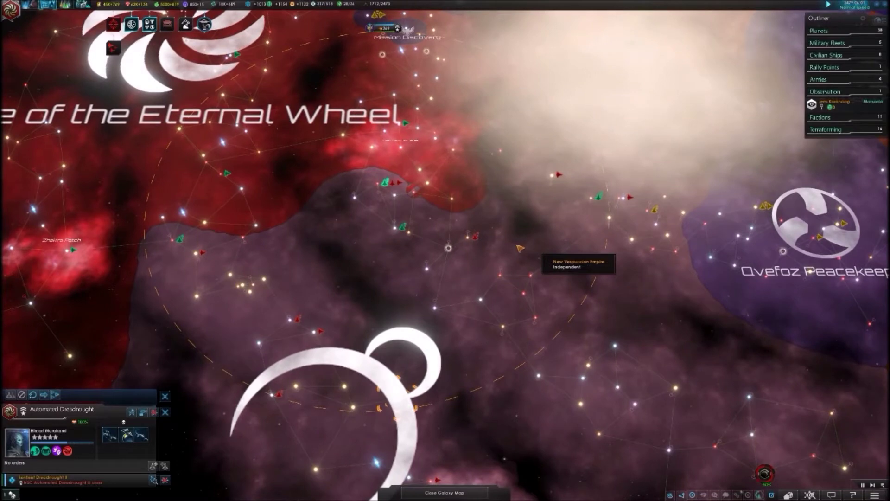
pyautogui.scroll(3, 481, 239)
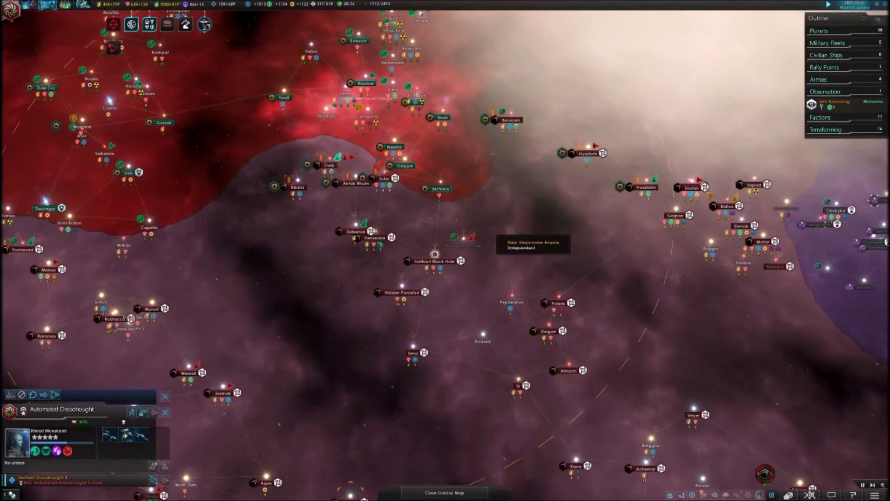
pyautogui.press('d')
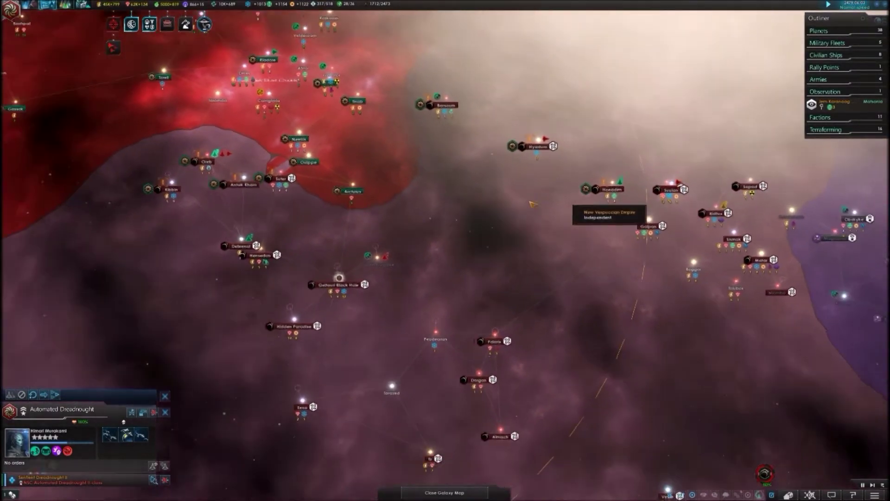
pyautogui.scroll(5, 318, 236)
pyautogui.click(290, 232)
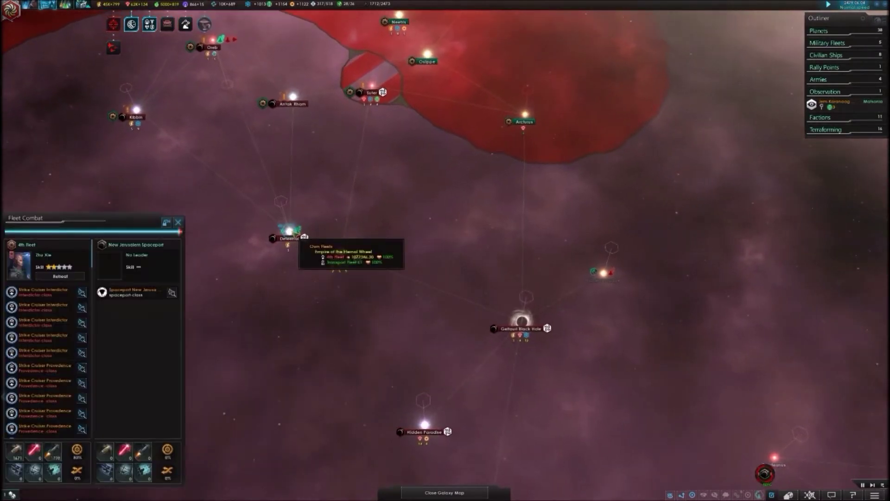
pyautogui.click(289, 232)
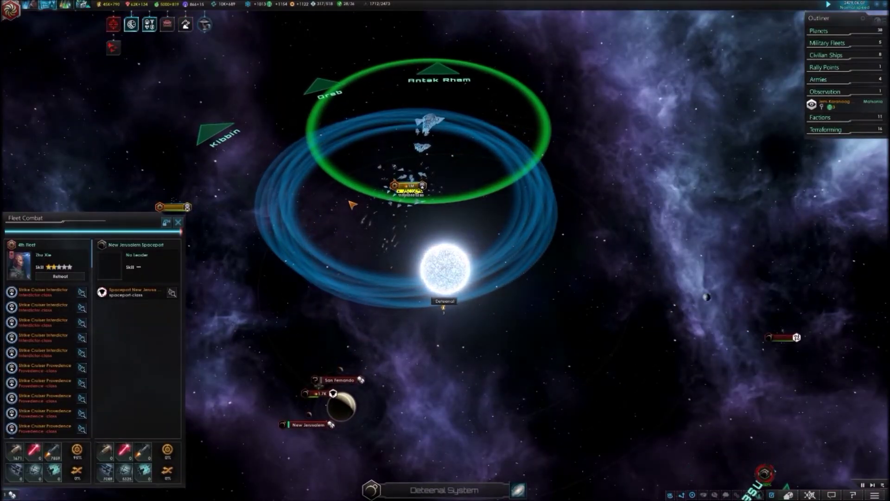
pyautogui.scroll(-2, 352, 205)
pyautogui.scroll(3, 334, 244)
pyautogui.scroll(3, 330, 256)
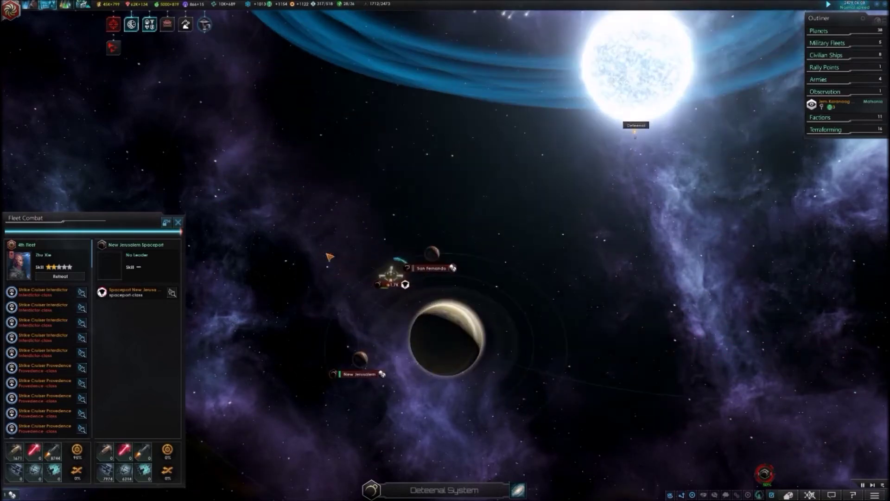
pyautogui.scroll(2, 409, 281)
pyautogui.scroll(2, 414, 284)
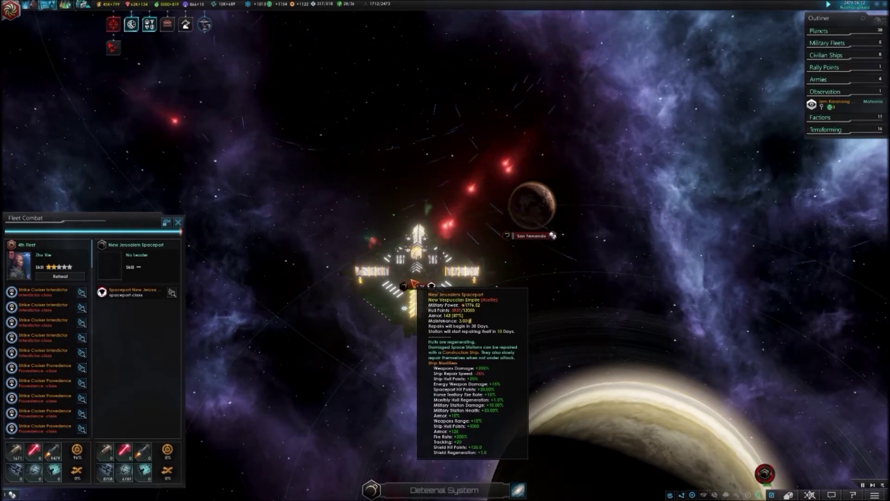
pyautogui.scroll(-2, 413, 284)
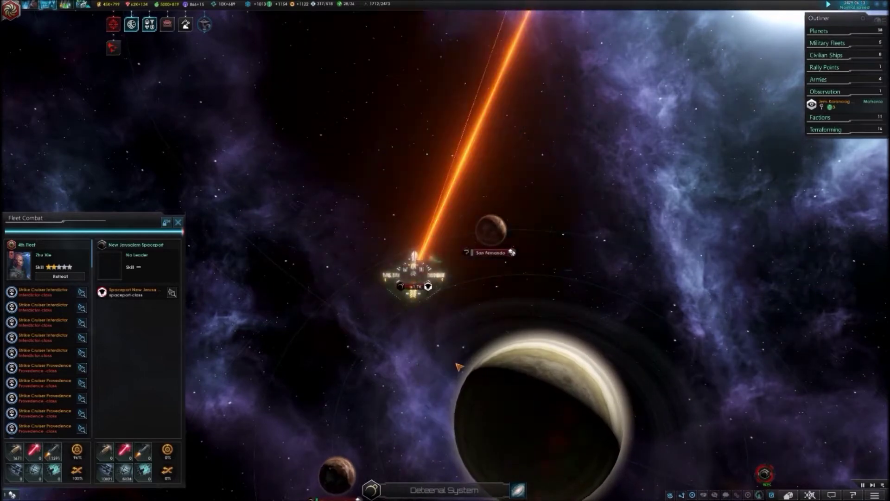
pyautogui.scroll(-2, 538, 467)
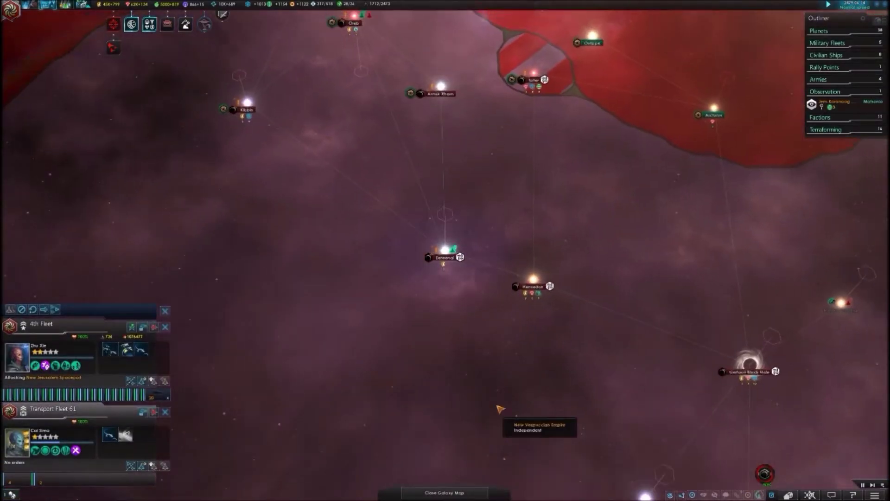
pyautogui.scroll(-2, 533, 418)
pyautogui.scroll(-2, 672, 380)
# Step: Pan to Hoeddim, select the 2nd Fleet, and enter the Hoeddim system
pyautogui.press('d')
pyautogui.press('s')
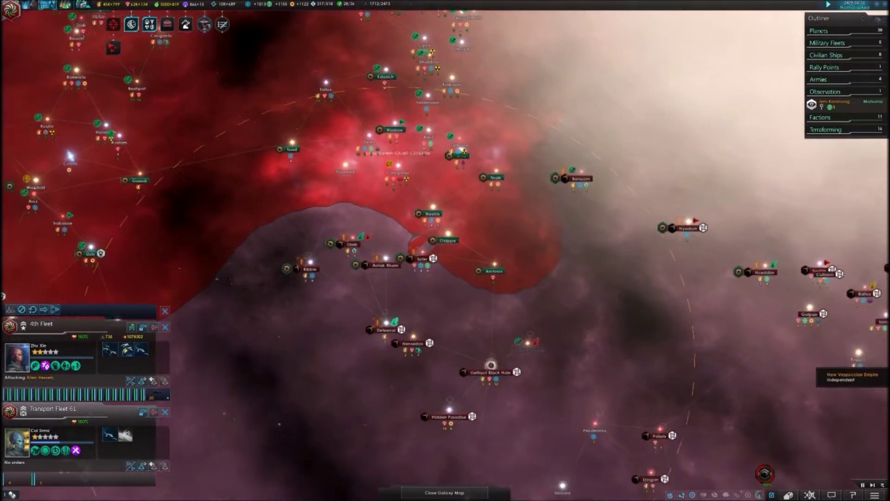
pyautogui.scroll(2, 626, 229)
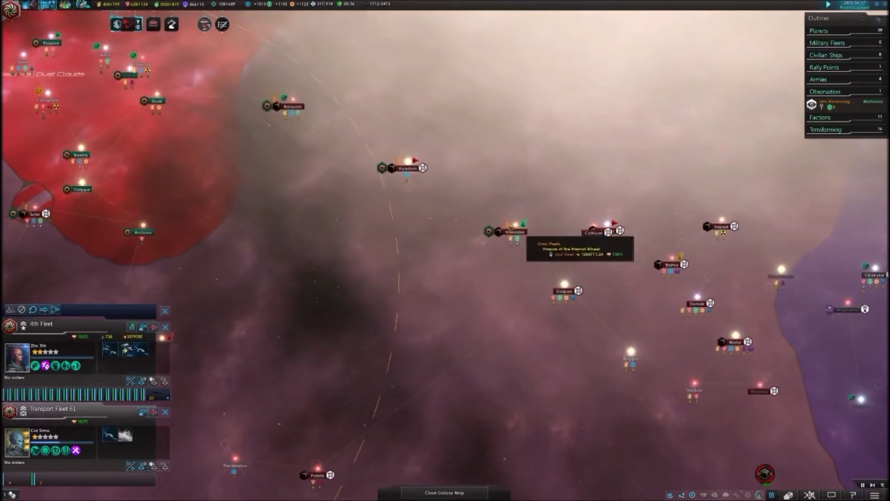
pyautogui.click(526, 226)
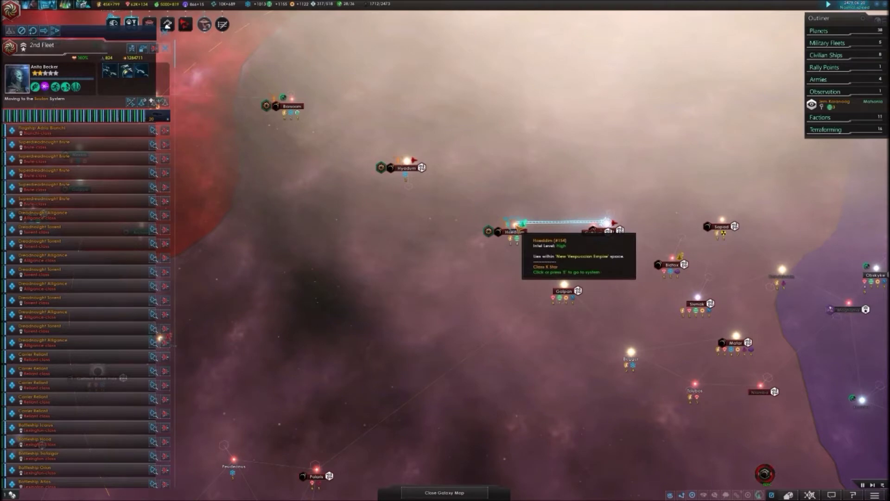
pyautogui.click(517, 225)
pyautogui.scroll(3, 359, 162)
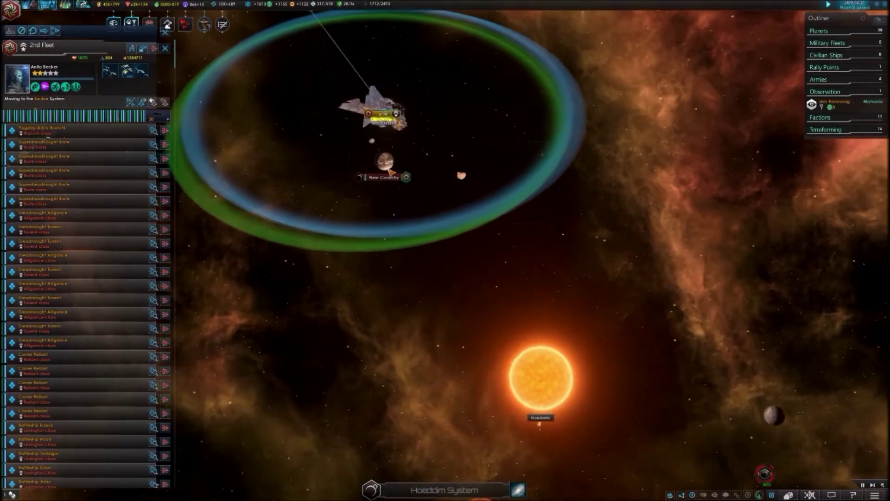
# Step: Embark all of New Coventry's armies onto transports
pyautogui.click(387, 161)
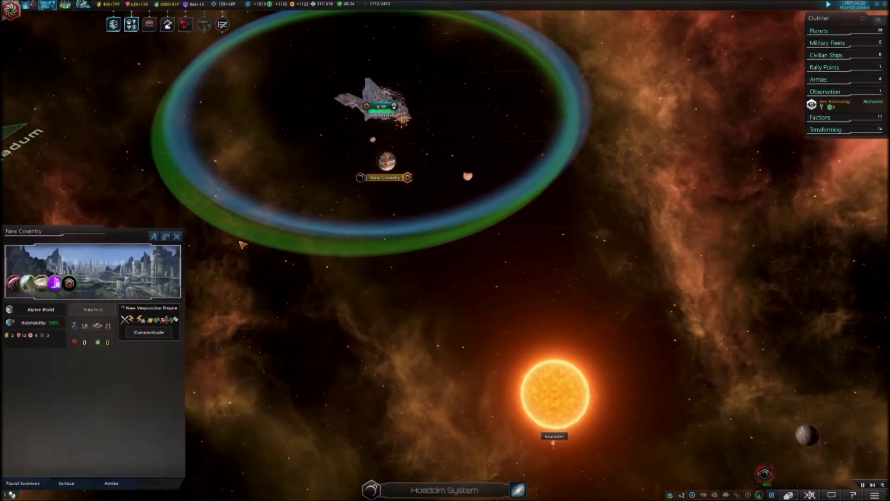
pyautogui.click(112, 483)
pyautogui.click(39, 418)
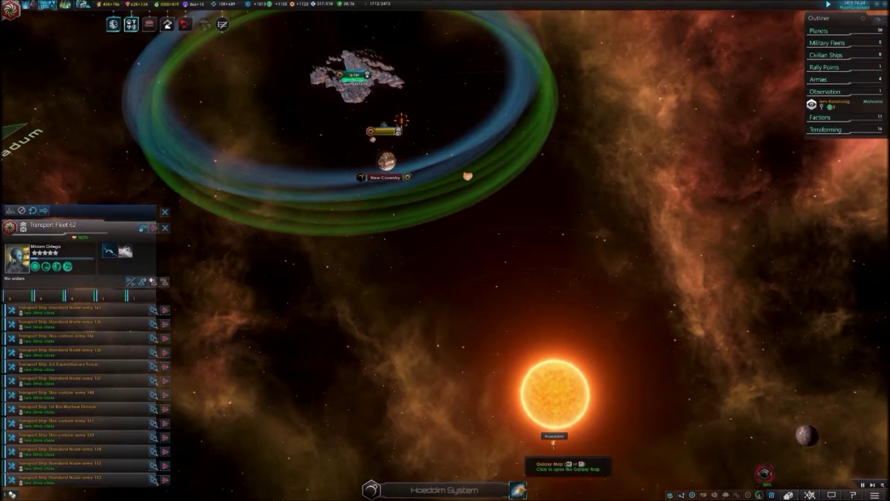
# Step: Check the galaxy map and Hoeddim, then jump to the 4th Fleet at Oreb
pyautogui.click(518, 490)
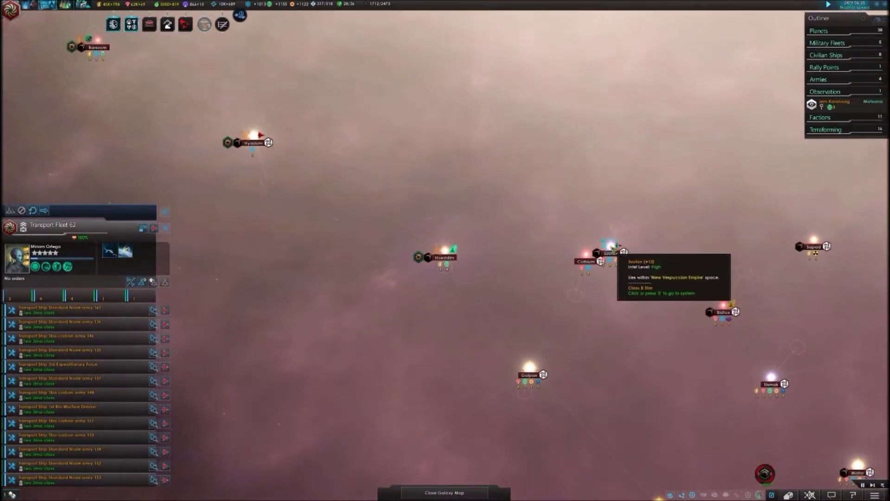
pyautogui.click(446, 249)
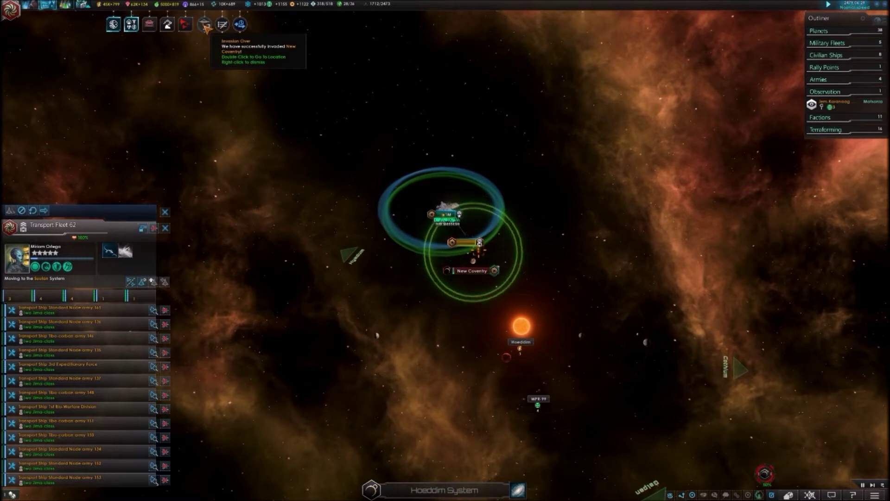
pyautogui.click(185, 27)
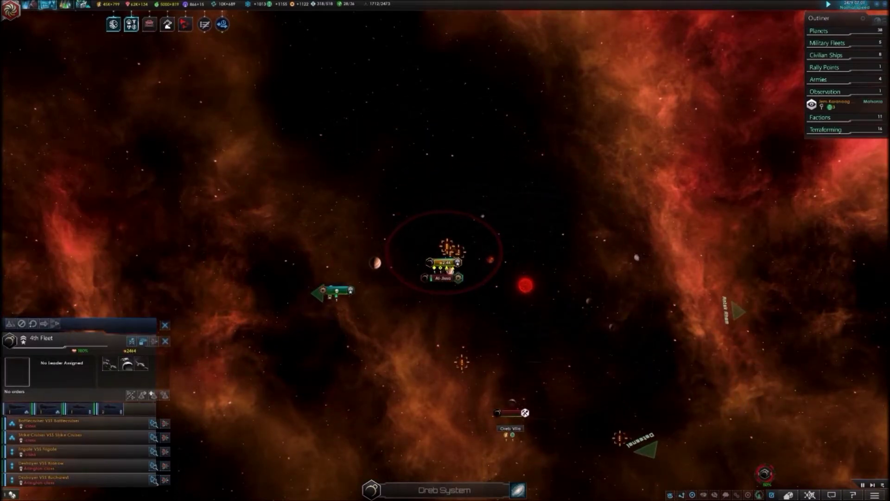
# Step: Select the Automated Dreadnought and open the Deteenal system from the galaxy map
pyautogui.click(442, 263)
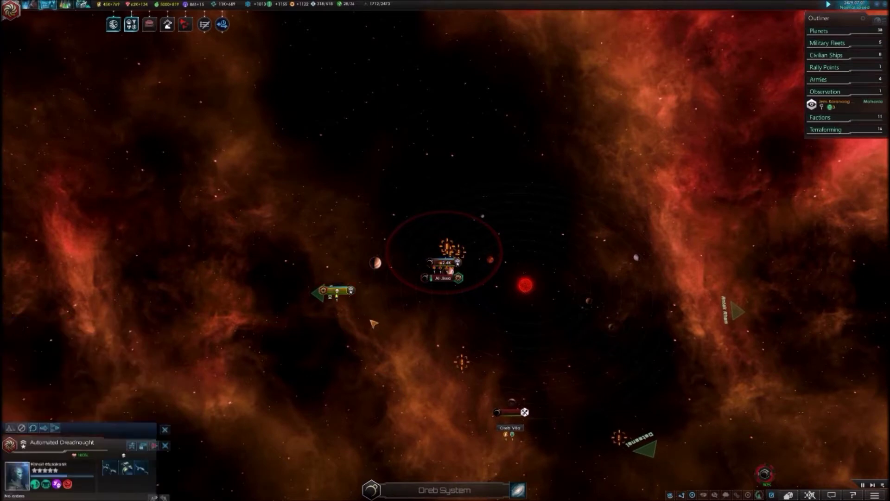
pyautogui.scroll(2, 451, 265)
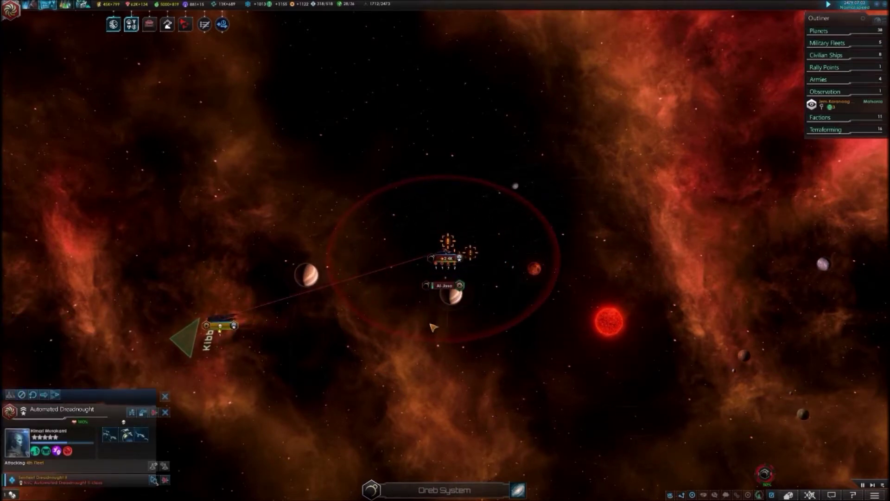
pyautogui.scroll(5, 433, 328)
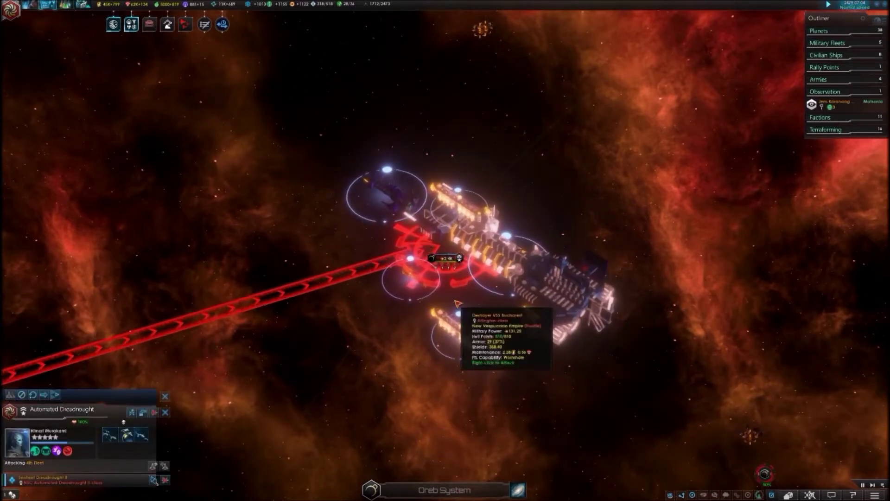
pyautogui.scroll(-5, 458, 303)
pyautogui.click(516, 491)
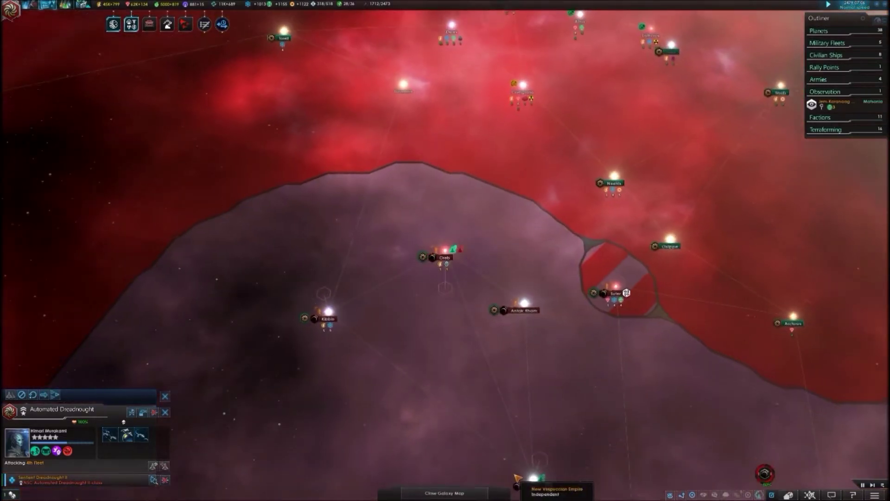
pyautogui.scroll(-4, 550, 418)
pyautogui.scroll(3, 597, 468)
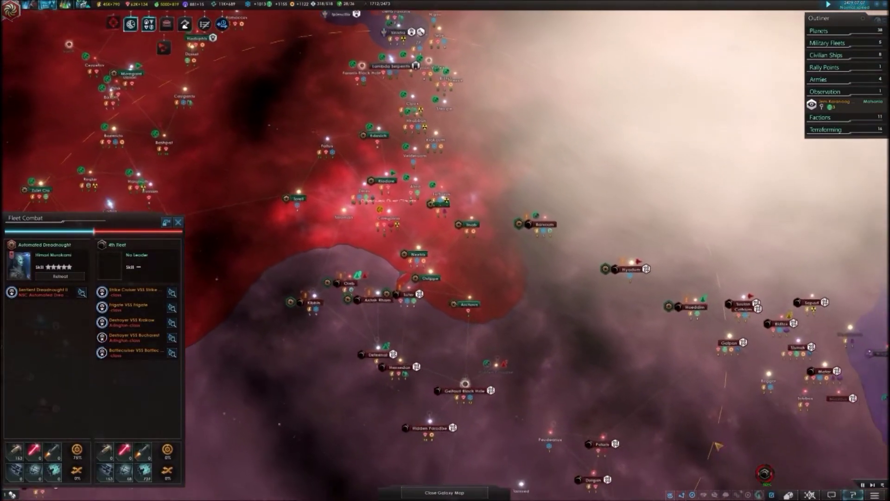
pyautogui.scroll(3, 488, 390)
pyautogui.click(359, 299)
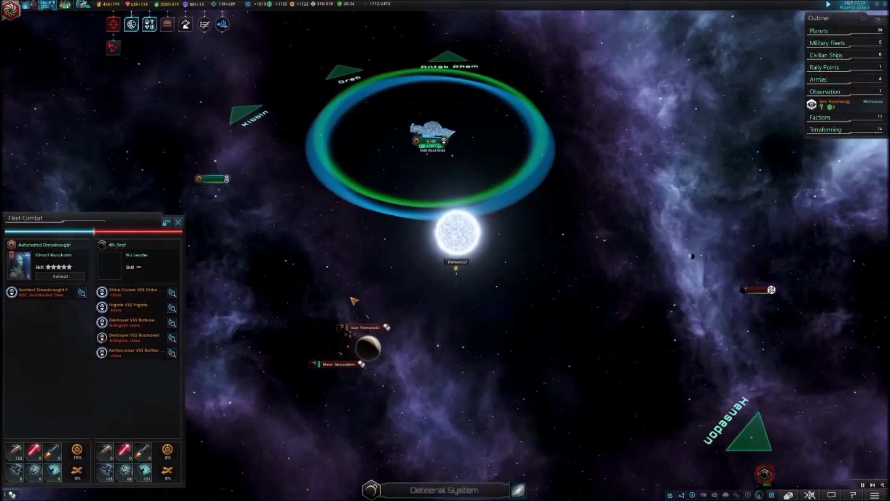
# Step: Order Transport Fleet 61 toward San Fernando and select the 4th Fleet
pyautogui.click(209, 171)
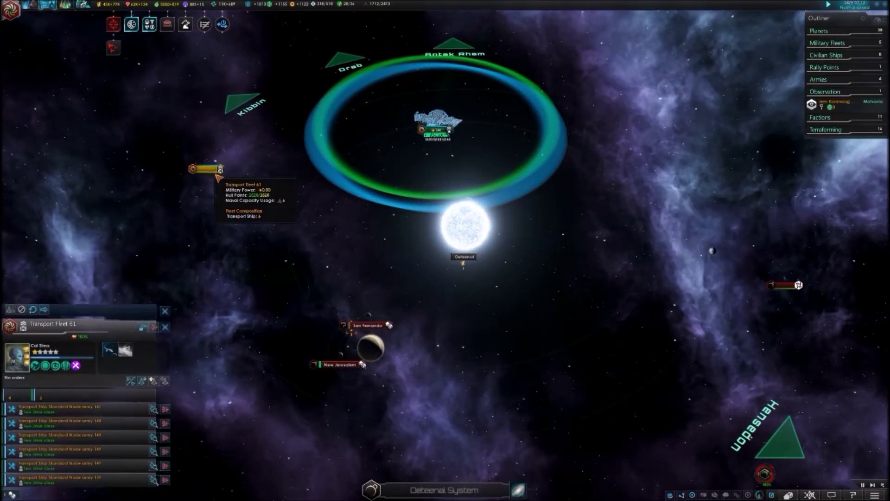
pyautogui.scroll(3, 372, 327)
pyautogui.rightClick(406, 307)
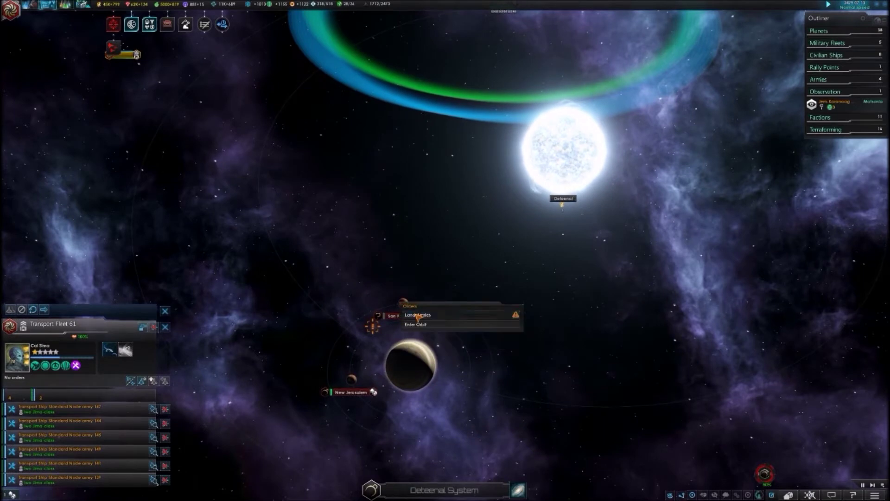
pyautogui.scroll(-3, 432, 222)
pyautogui.click(473, 91)
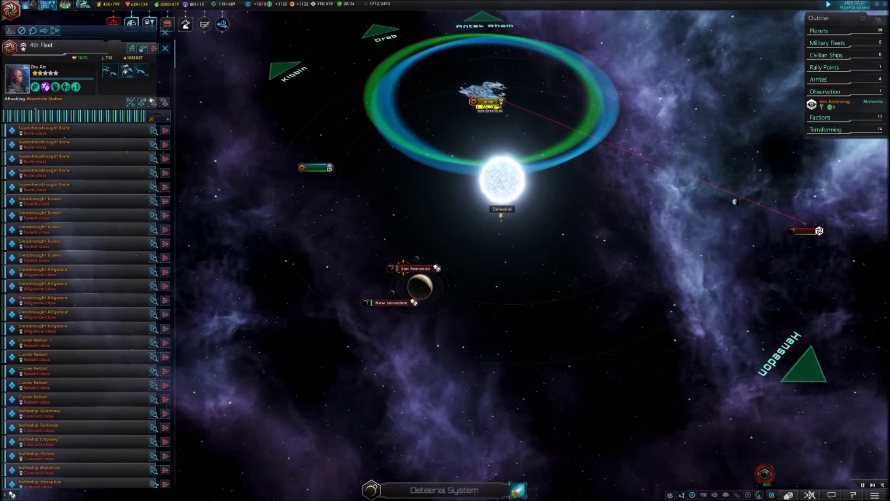
# Step: Open the 4th Fleet's combat report against the Wormhole Station in Suulan
pyautogui.click(518, 490)
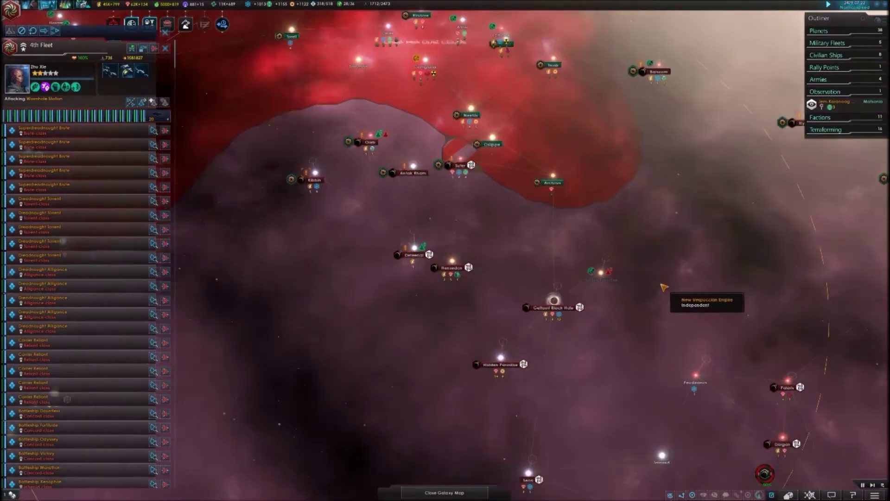
pyautogui.scroll(-5, 582, 275)
pyautogui.scroll(5, 627, 257)
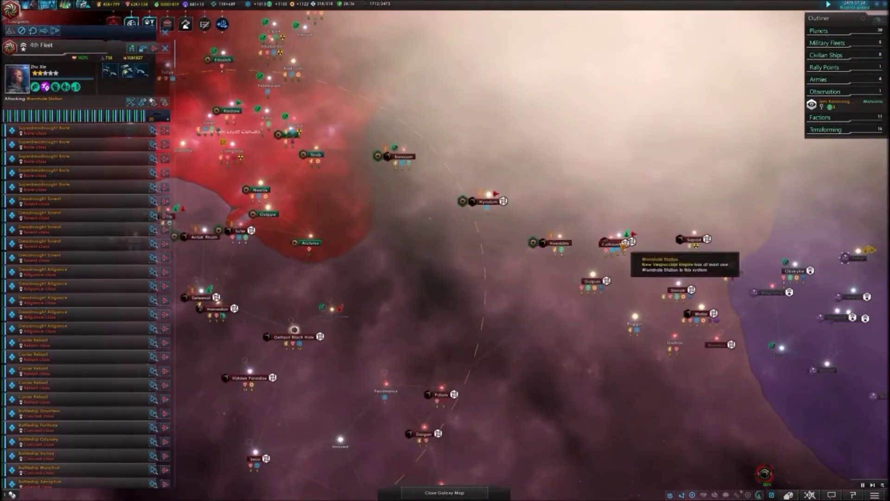
pyautogui.scroll(1, 622, 243)
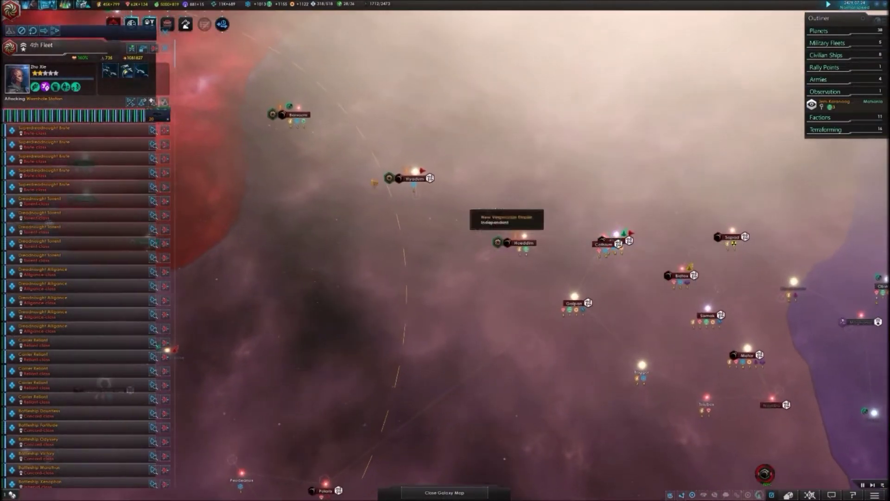
pyautogui.click(421, 172)
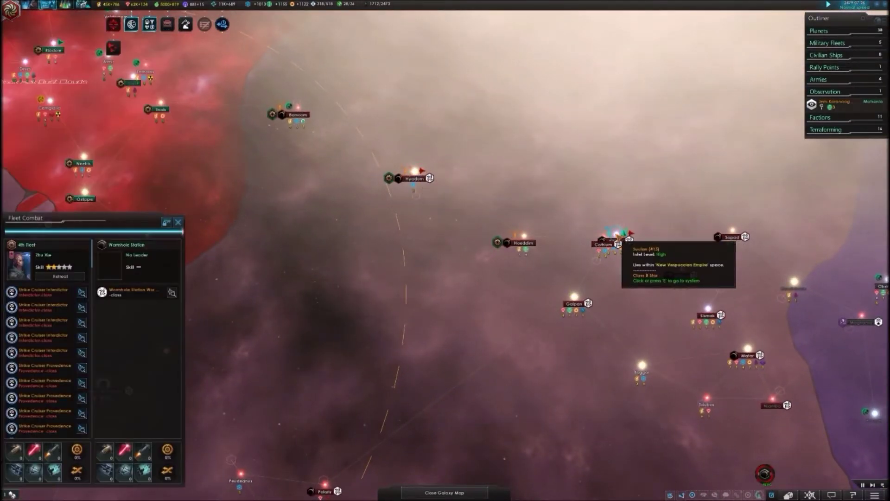
pyautogui.click(616, 237)
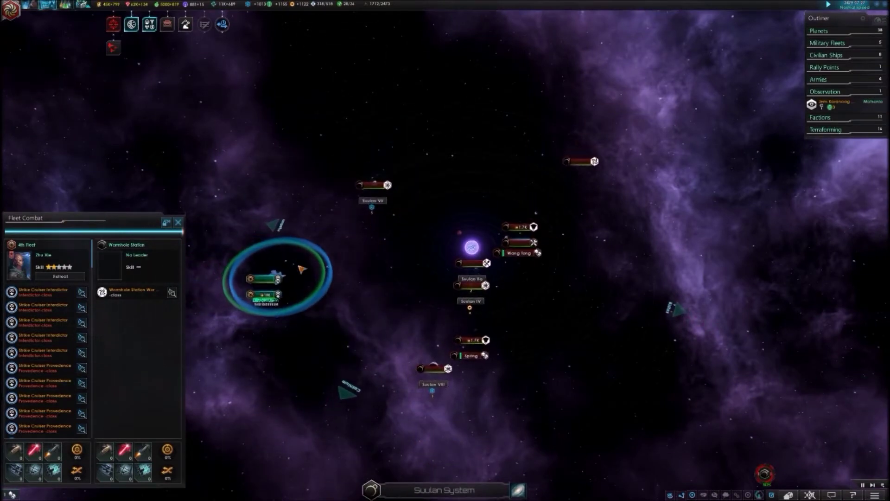
pyautogui.scroll(4, 268, 300)
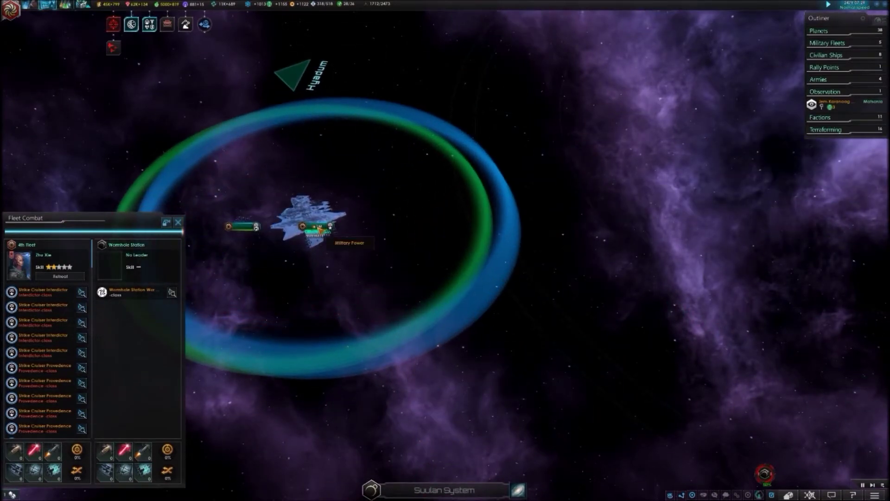
# Step: Send the 2nd Fleet and Transport Fleet 62 to orbit Spring, then view Deteenal
pyautogui.click(319, 228)
pyautogui.scroll(-5, 371, 241)
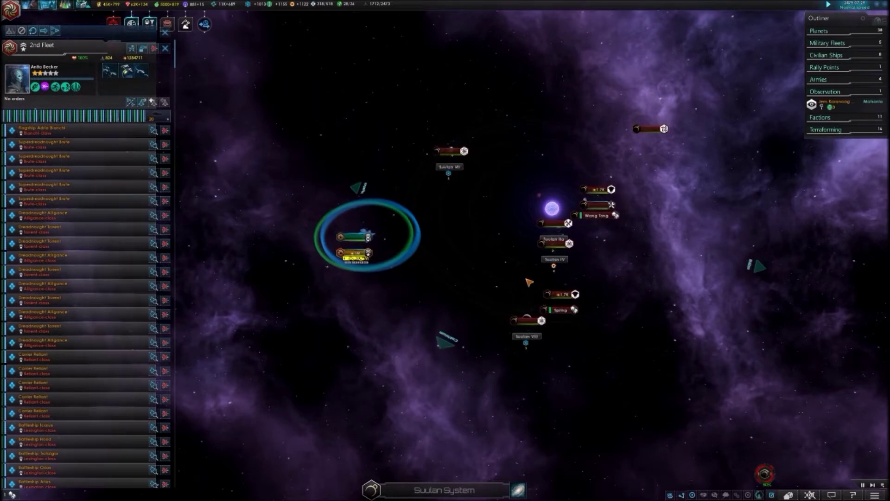
pyautogui.scroll(3, 563, 288)
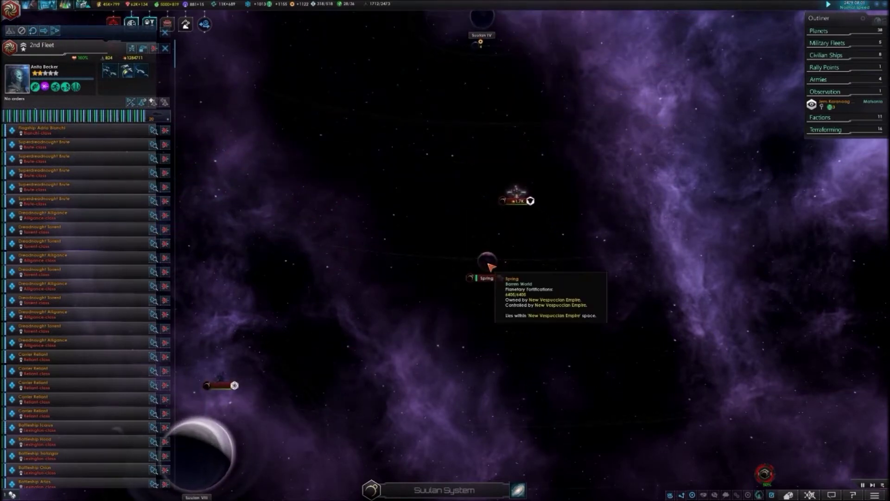
pyautogui.scroll(-4, 480, 268)
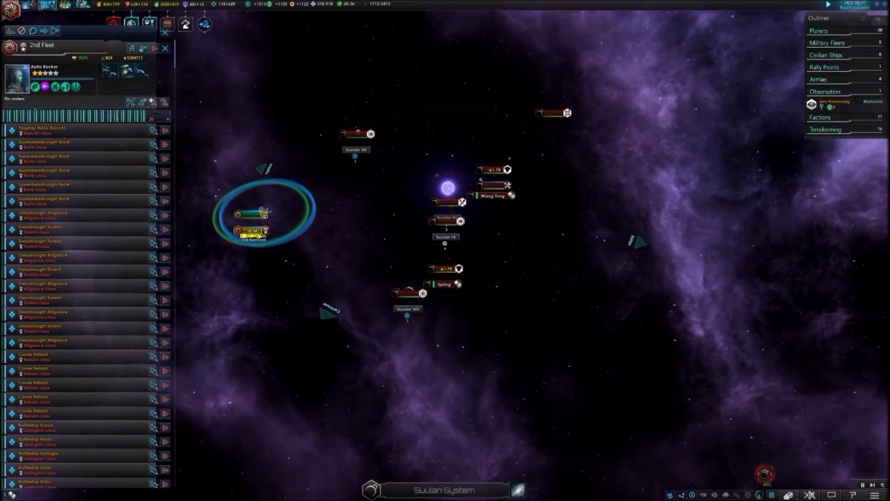
pyautogui.scroll(3, 263, 222)
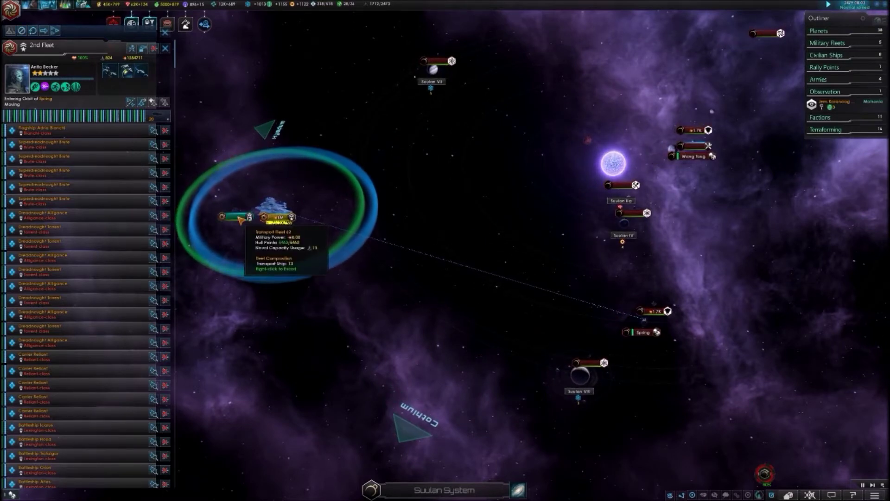
pyautogui.click(239, 218)
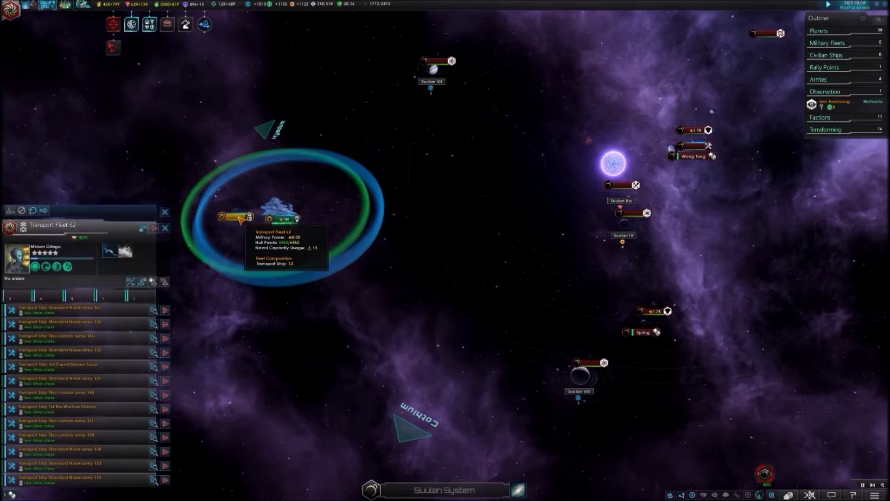
pyautogui.scroll(5, 612, 371)
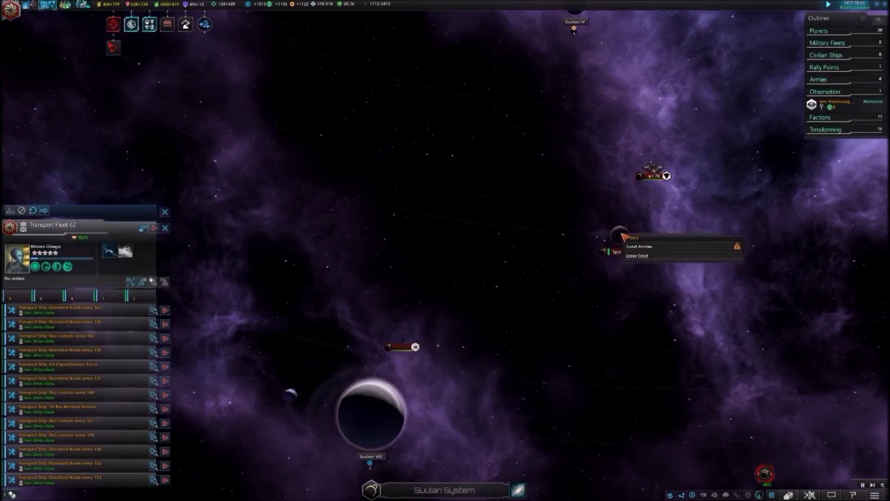
pyautogui.rightClick(635, 262)
pyautogui.scroll(5, 371, 245)
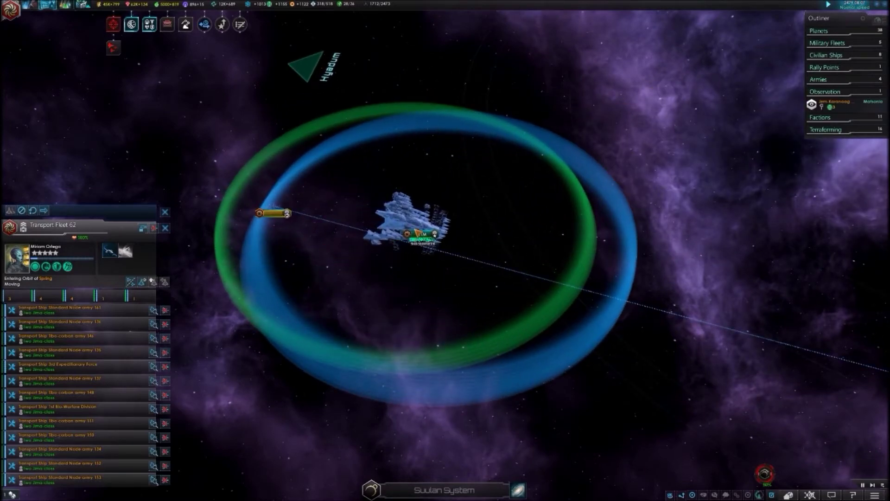
pyautogui.scroll(3, 373, 244)
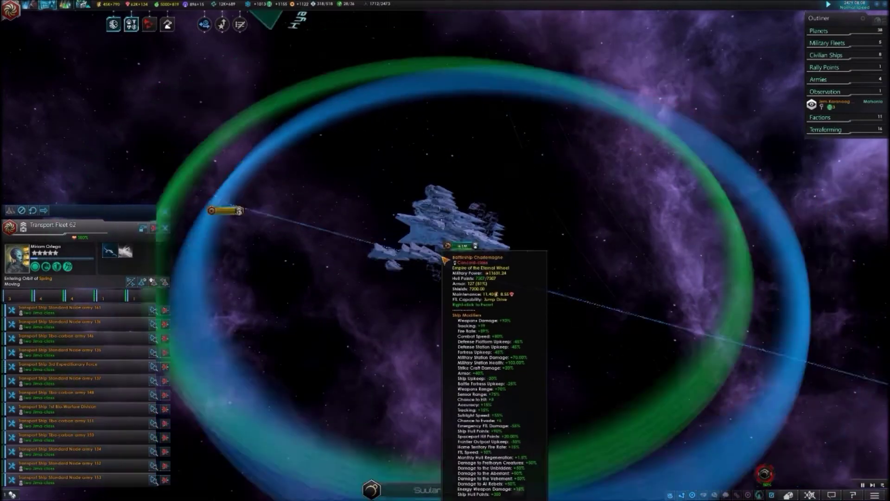
pyautogui.scroll(-4, 443, 259)
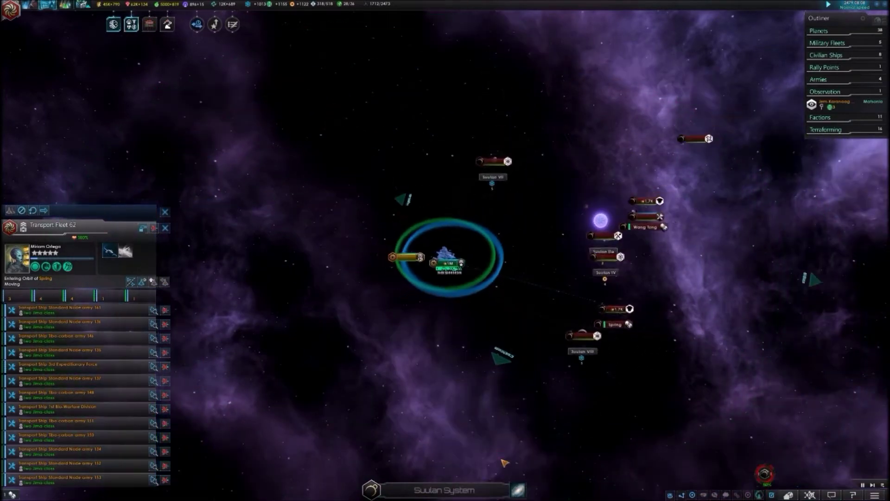
pyautogui.click(521, 490)
pyautogui.scroll(2, 313, 417)
pyautogui.scroll(2, 225, 476)
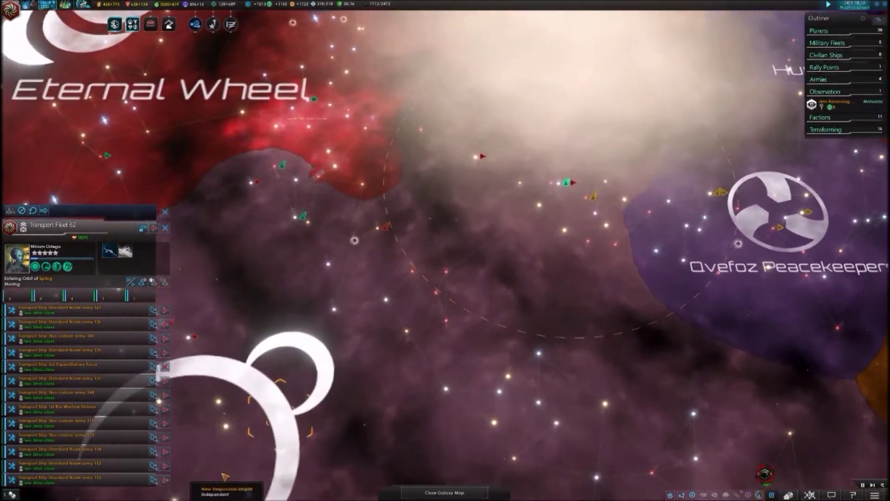
pyautogui.scroll(1, 398, 239)
pyautogui.scroll(2, 334, 219)
pyautogui.scroll(1, 334, 199)
pyautogui.scroll(1, 323, 209)
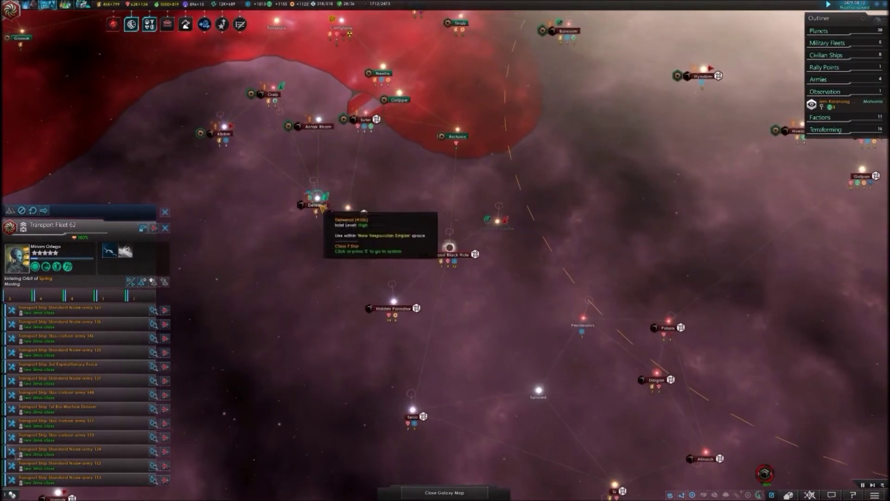
pyautogui.click(317, 202)
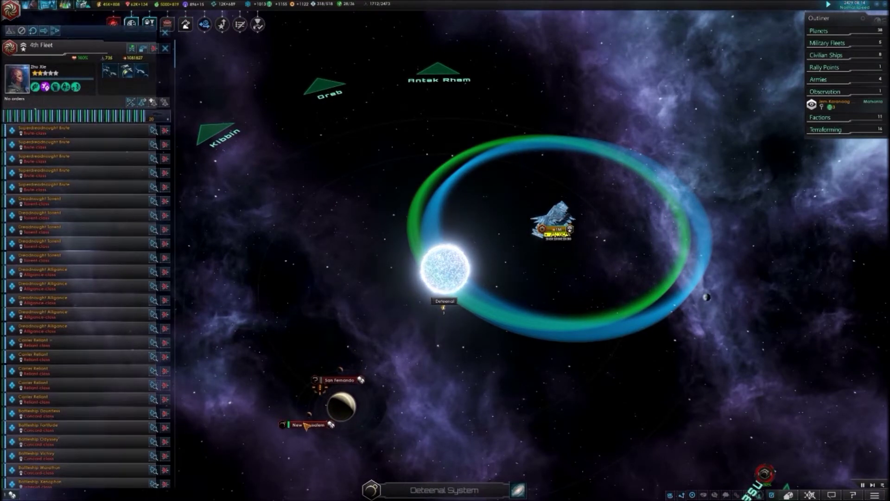
pyautogui.scroll(2, 334, 379)
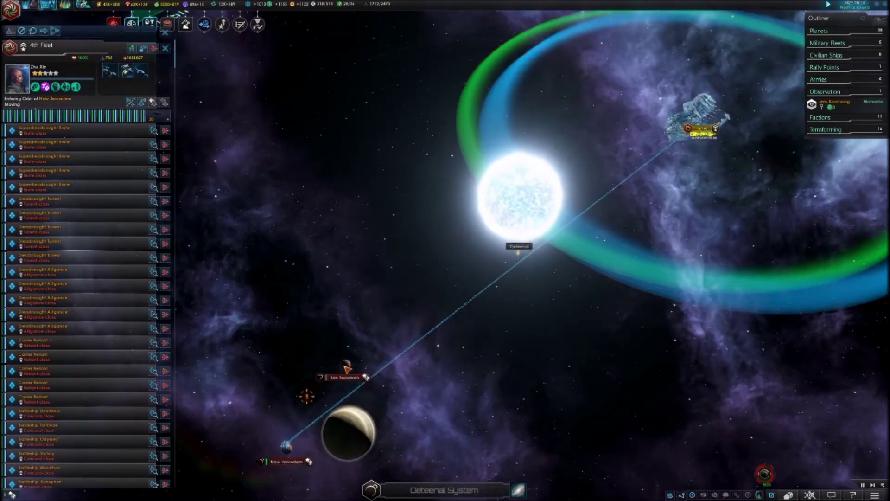
# Step: Review the zombie army on San Fernando's Armies tab, then return to the galaxy map
pyautogui.click(337, 377)
pyautogui.click(112, 484)
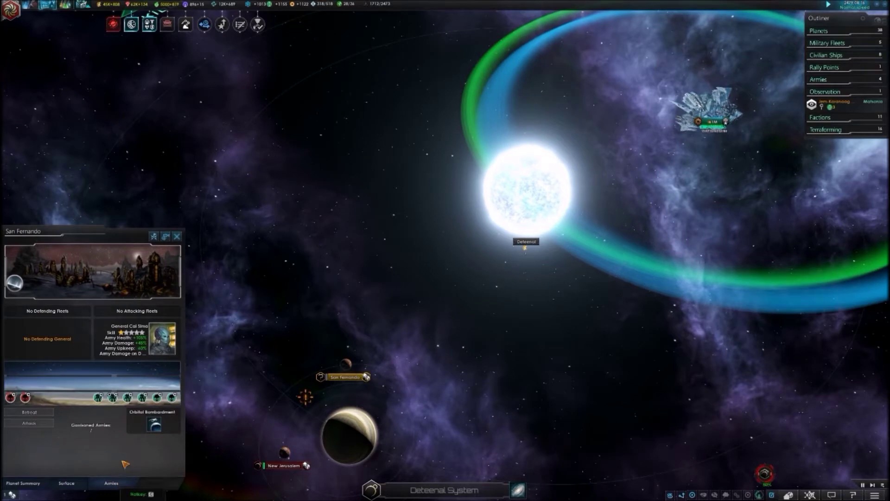
pyautogui.scroll(2, 511, 299)
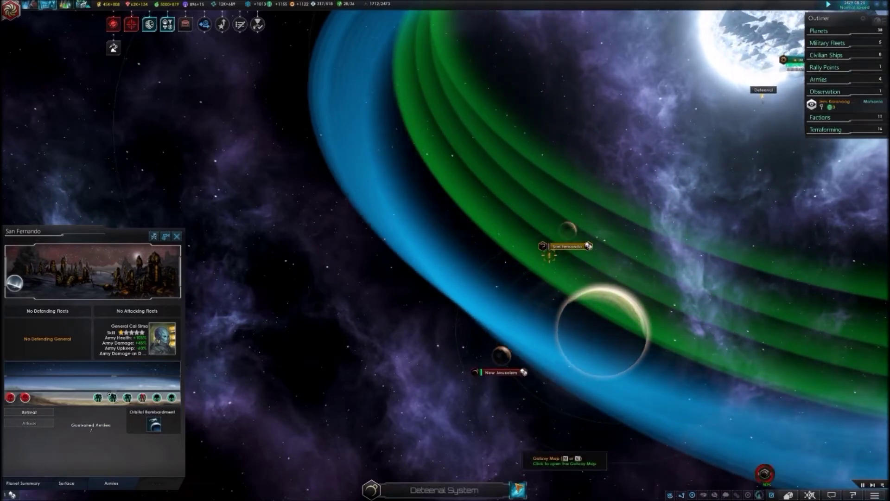
pyautogui.click(517, 489)
pyautogui.scroll(5, 744, 300)
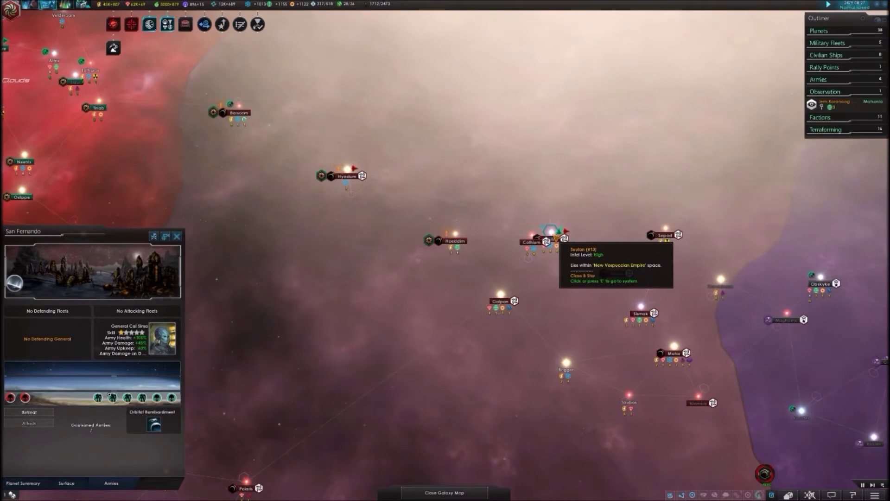
# Step: Inspect Transport Fleet 62 and the Spring spaceport in the Suulan system
pyautogui.click(557, 239)
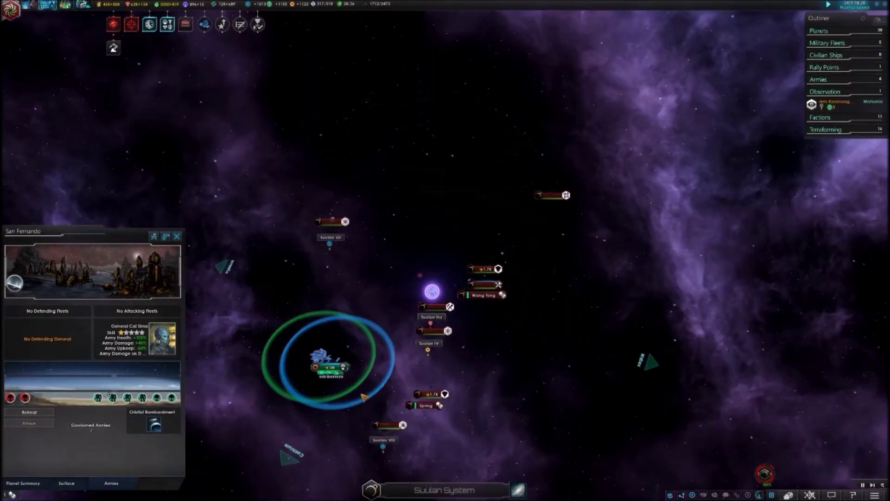
pyautogui.scroll(3, 358, 391)
pyautogui.scroll(-3, 348, 363)
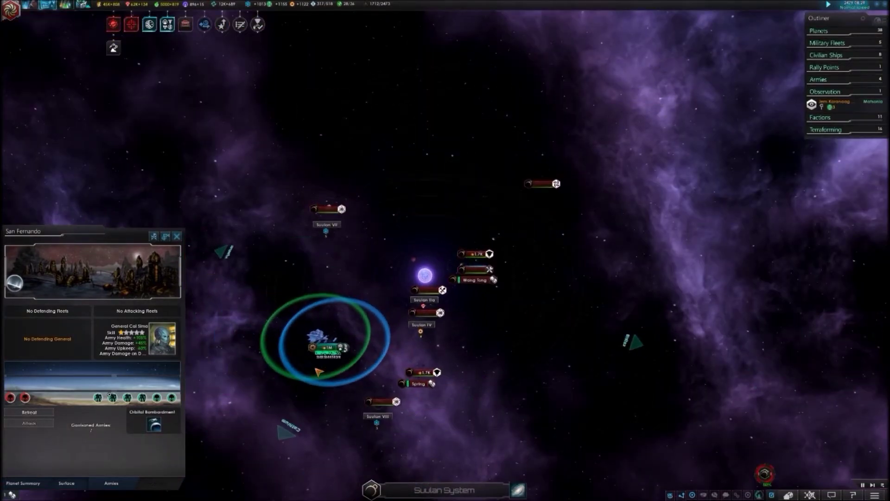
pyautogui.scroll(3, 319, 372)
pyautogui.scroll(2, 357, 324)
pyautogui.click(444, 227)
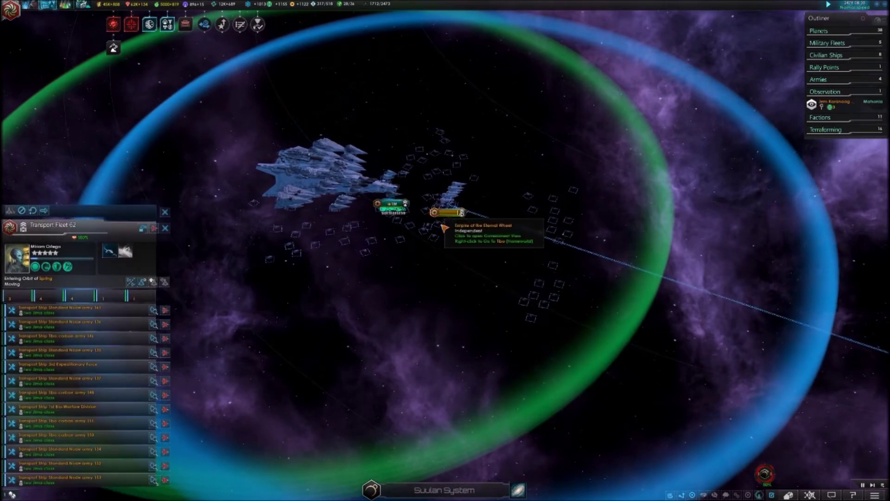
pyautogui.scroll(-4, 444, 227)
pyautogui.scroll(2, 446, 243)
pyautogui.scroll(2, 449, 249)
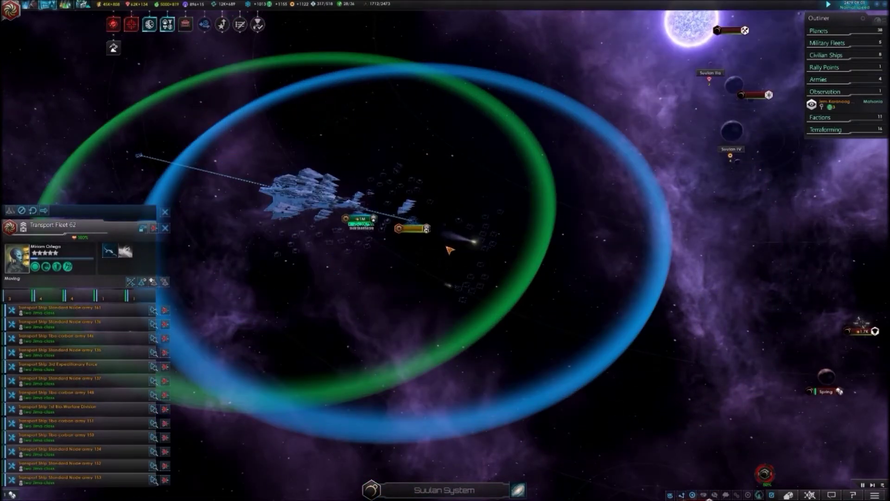
pyautogui.scroll(2, 474, 256)
pyautogui.scroll(-1, 516, 296)
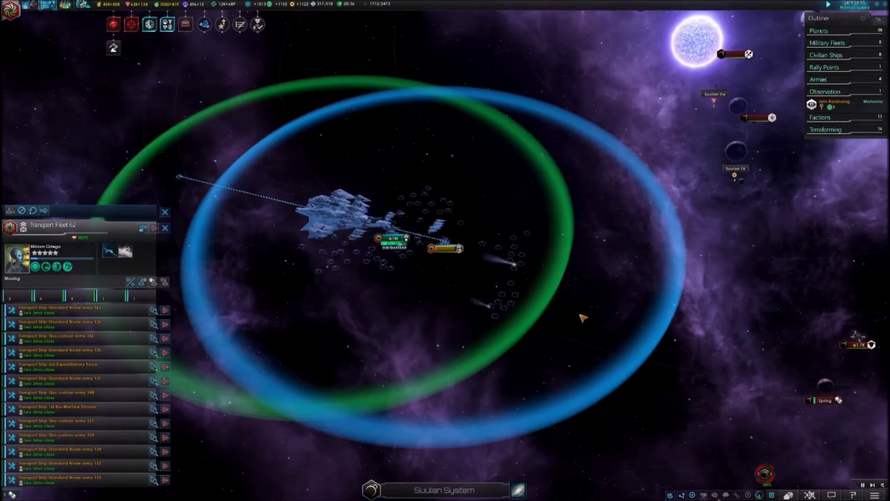
pyautogui.scroll(-2, 670, 336)
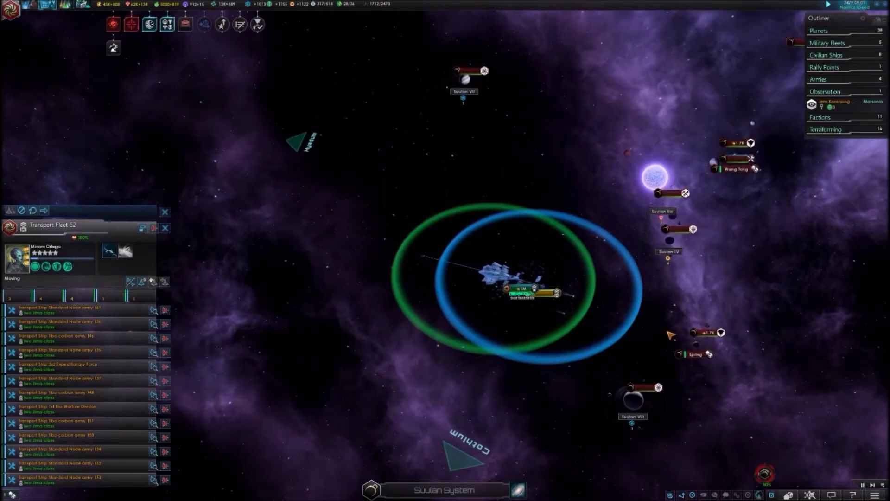
pyautogui.scroll(2, 698, 340)
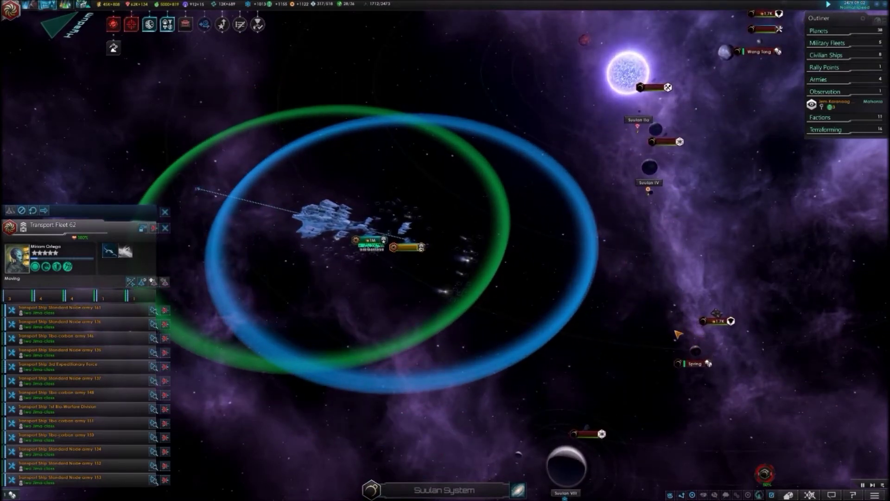
pyautogui.scroll(2, 679, 334)
pyautogui.scroll(2, 674, 321)
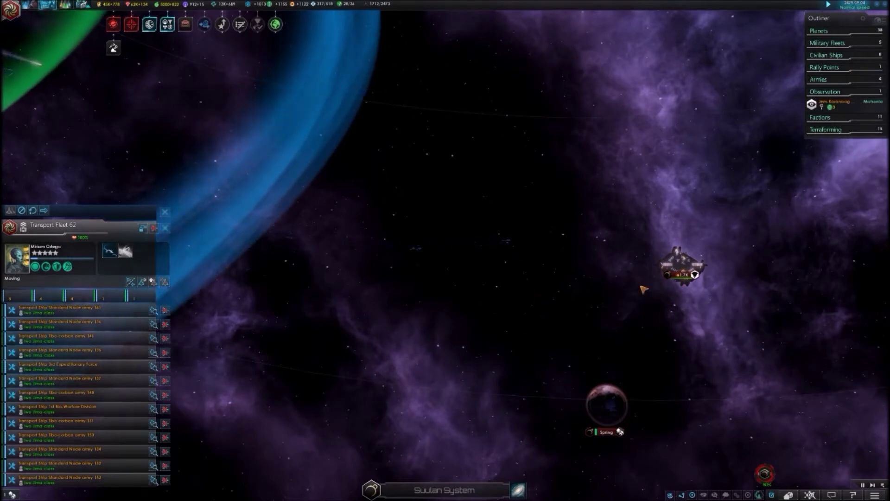
pyautogui.scroll(2, 650, 279)
pyautogui.scroll(2, 664, 258)
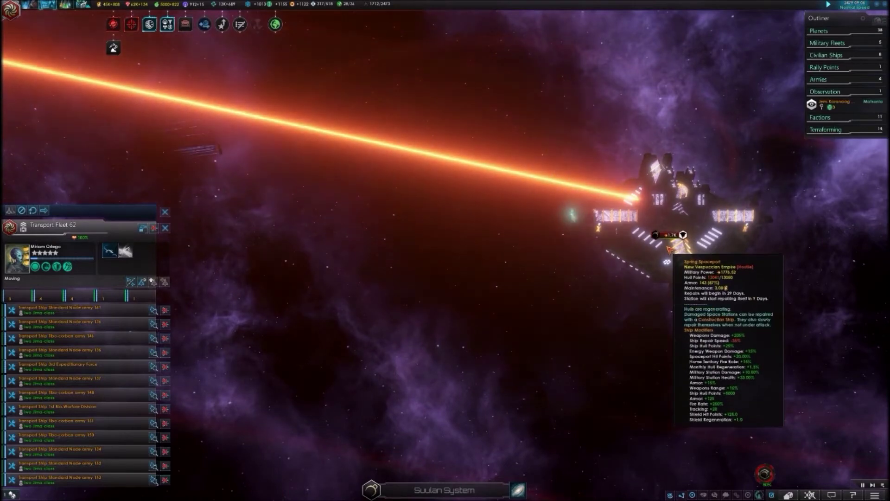
pyautogui.scroll(-4, 672, 247)
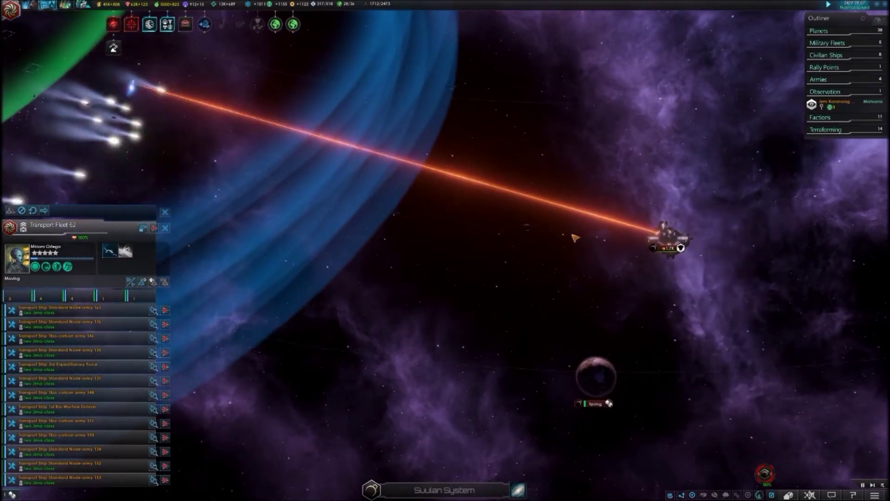
pyautogui.scroll(-3, 481, 222)
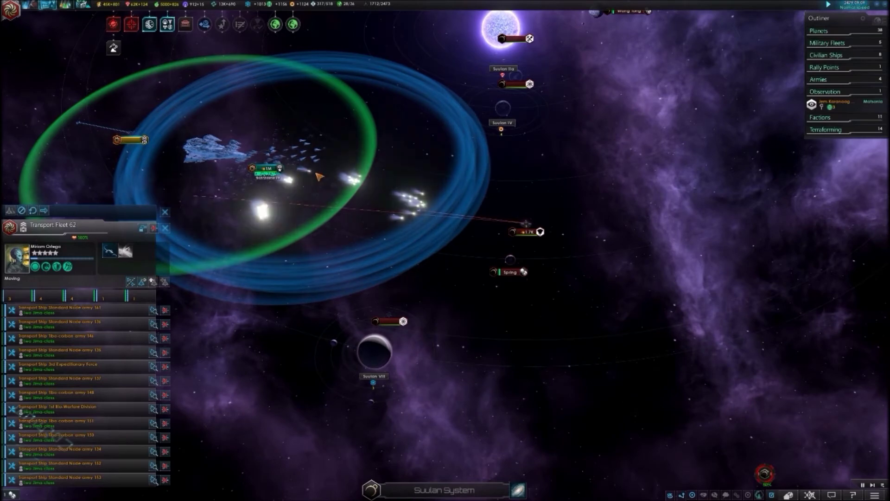
pyautogui.scroll(2, 319, 177)
pyautogui.scroll(3, 251, 167)
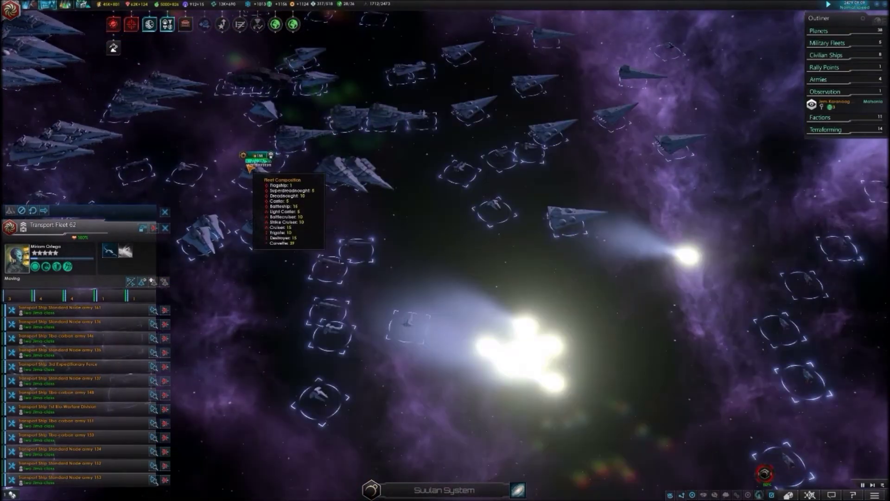
pyautogui.scroll(-2, 249, 167)
pyautogui.scroll(-3, 254, 164)
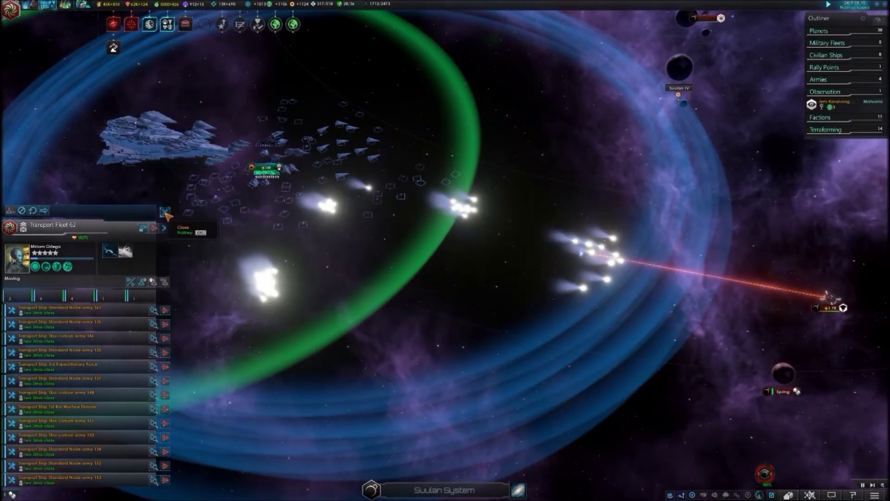
pyautogui.click(165, 212)
pyautogui.scroll(3, 192, 175)
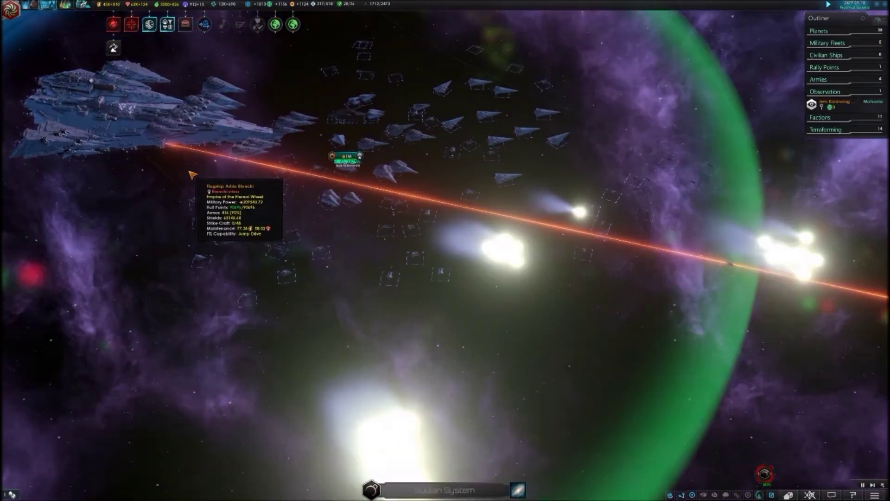
pyautogui.scroll(-2, 410, 205)
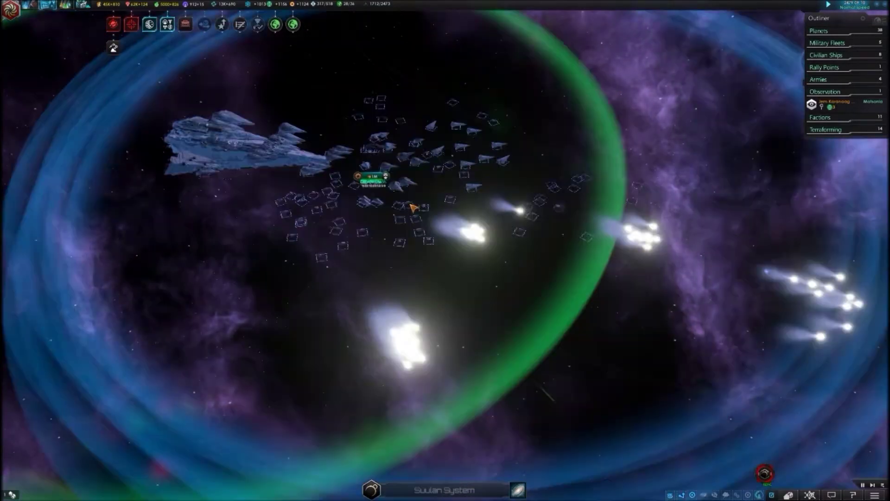
pyautogui.scroll(-3, 410, 206)
pyautogui.scroll(4, 578, 236)
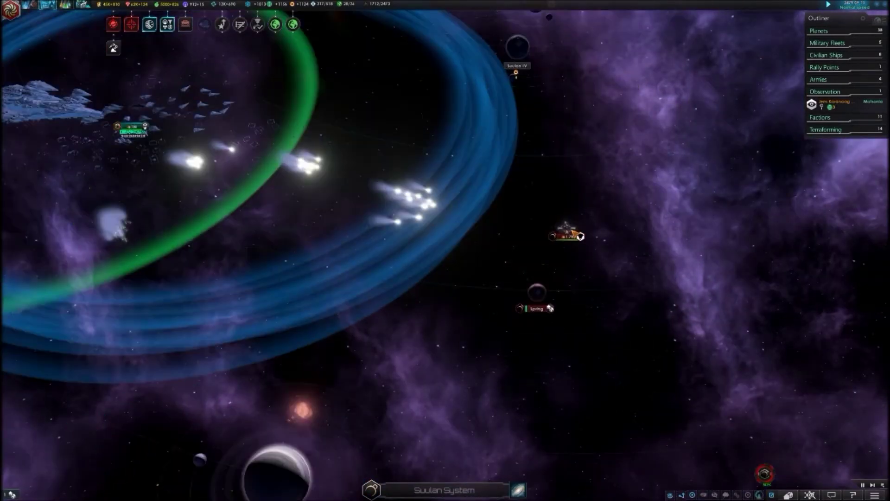
pyautogui.scroll(2, 581, 236)
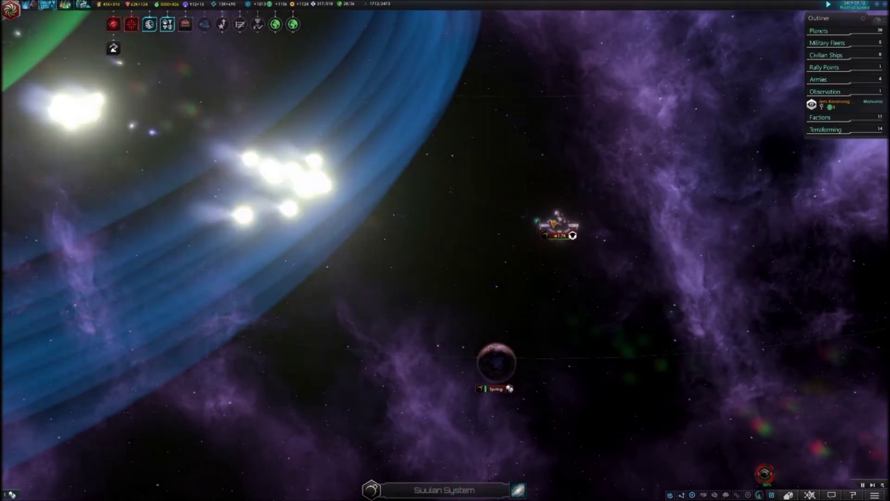
pyautogui.scroll(2, 536, 222)
pyautogui.scroll(1, 535, 221)
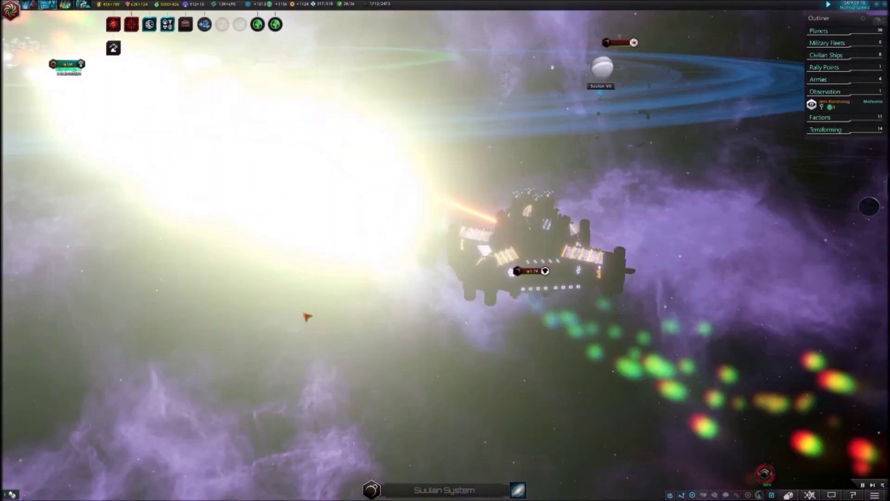
pyautogui.scroll(-5, 324, 302)
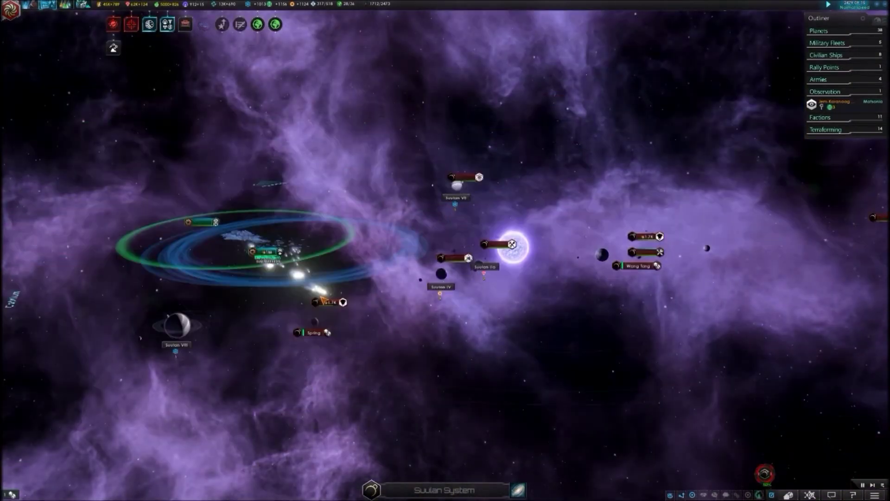
pyautogui.scroll(-3, 296, 326)
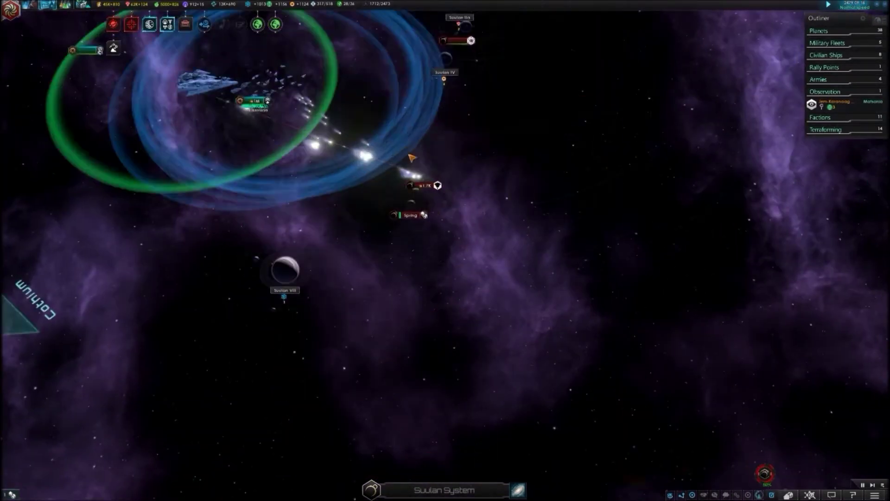
pyautogui.scroll(3, 411, 159)
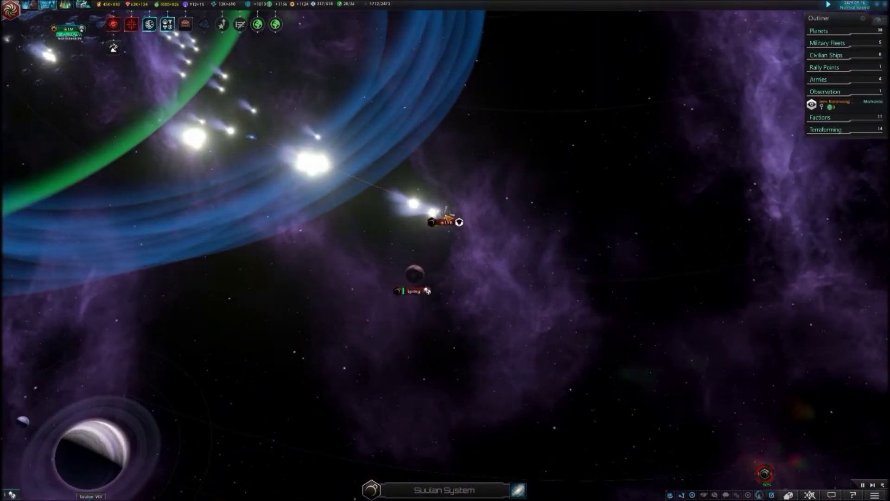
pyautogui.scroll(3, 448, 215)
pyautogui.scroll(2, 449, 216)
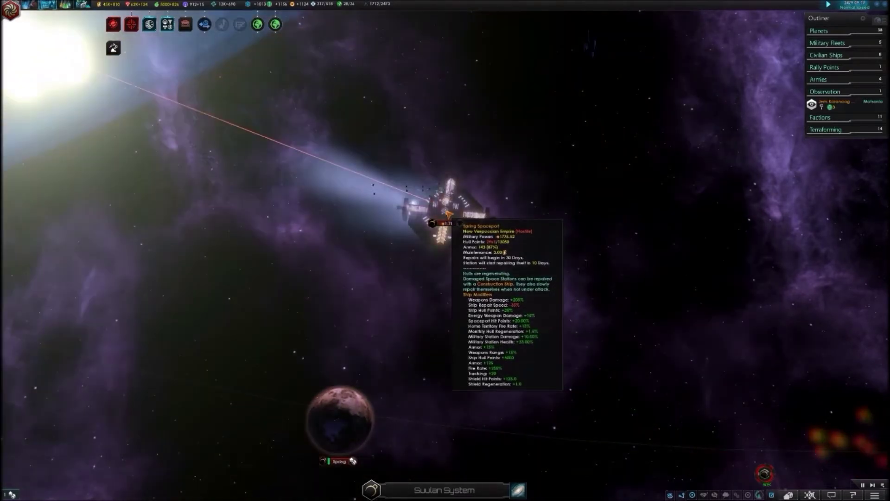
pyautogui.scroll(-3, 449, 217)
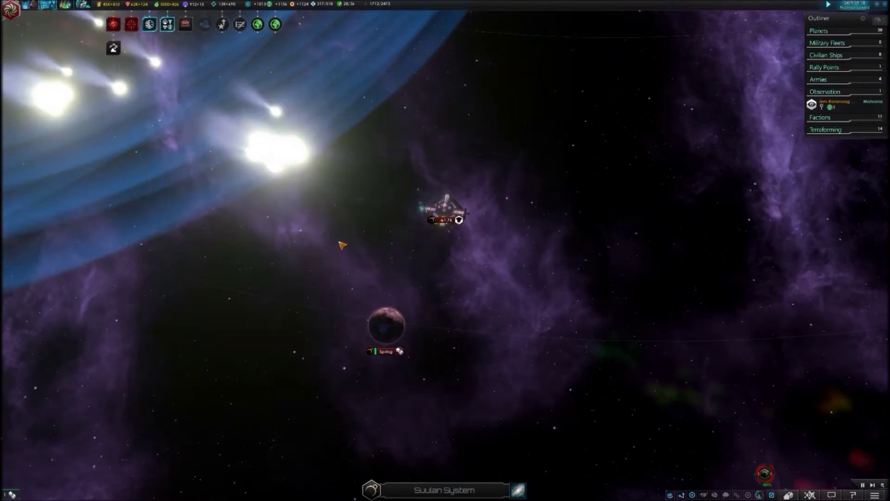
pyautogui.scroll(5, 427, 219)
pyautogui.scroll(-3, 429, 219)
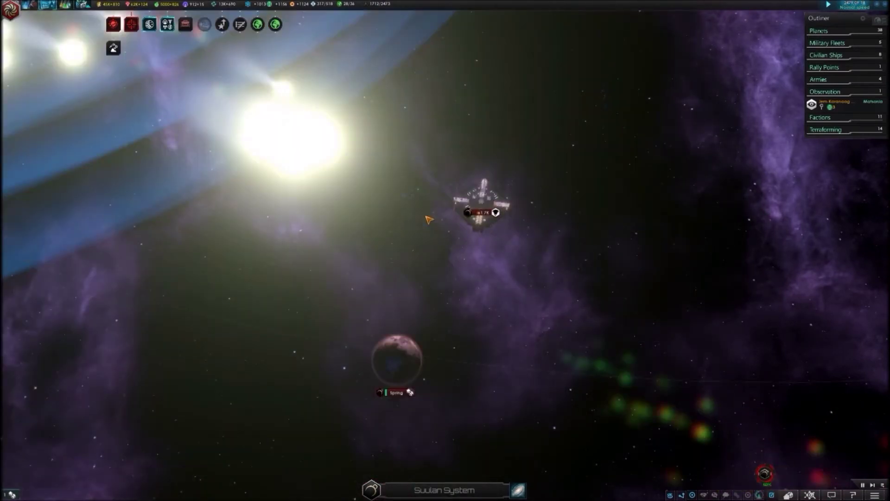
pyautogui.scroll(-3, 429, 220)
pyautogui.scroll(-2, 390, 194)
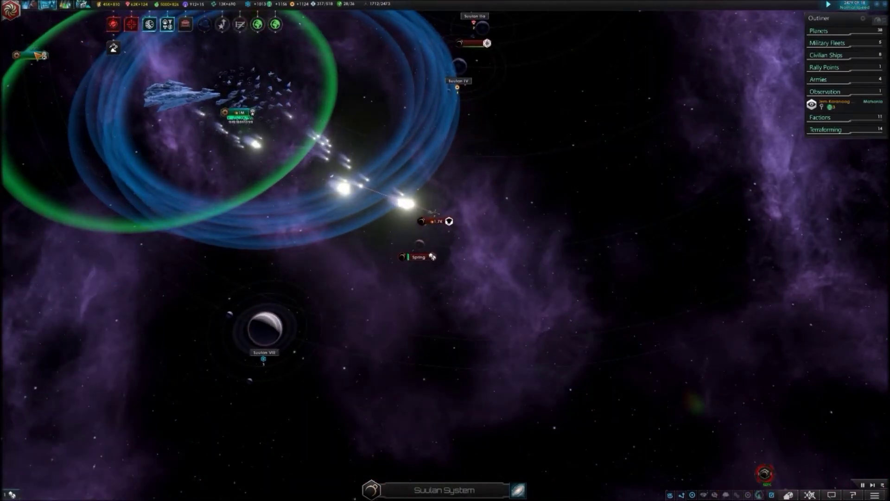
pyautogui.click(36, 57)
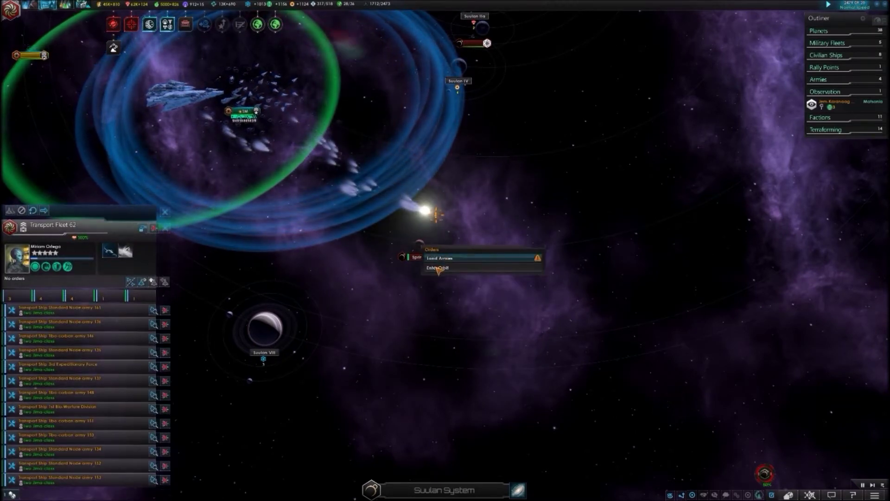
# Step: View the 2nd Fleet's battle against Suulan stations, then jump to the San Fernando invasion
pyautogui.click(249, 114)
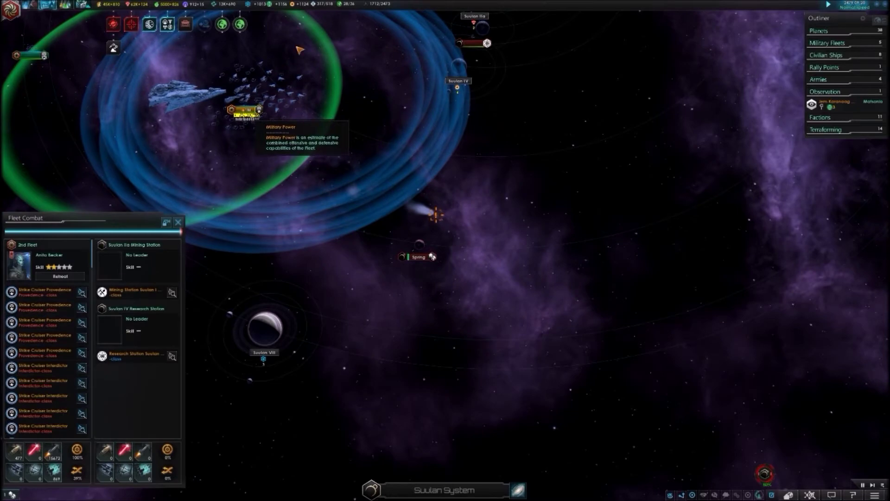
pyautogui.scroll(2, 515, 174)
pyautogui.scroll(2, 523, 173)
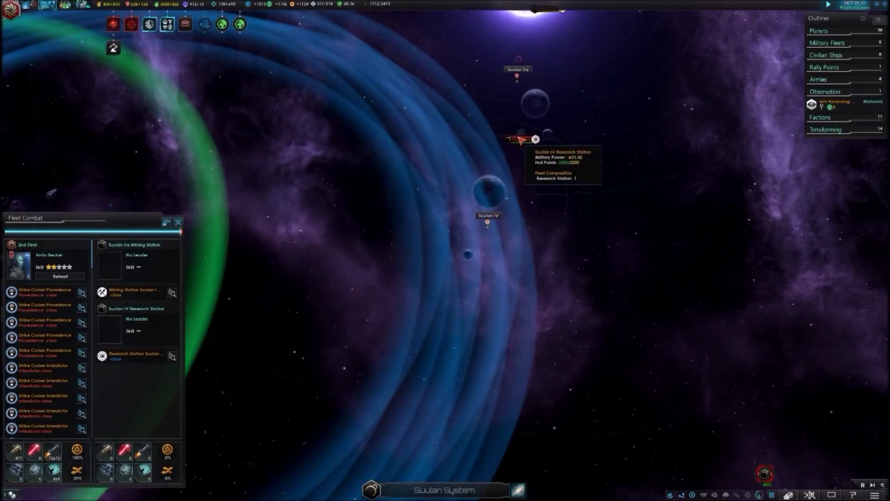
pyautogui.scroll(-4, 518, 140)
pyautogui.scroll(2, 518, 147)
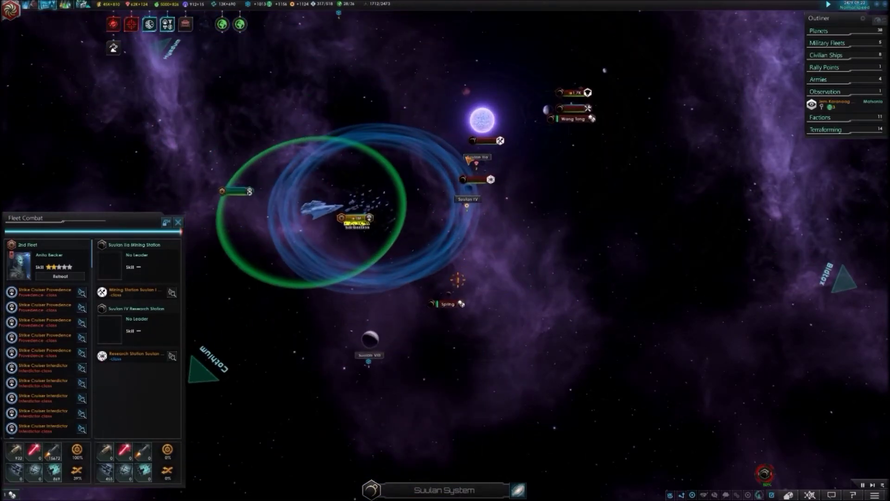
pyautogui.scroll(3, 353, 208)
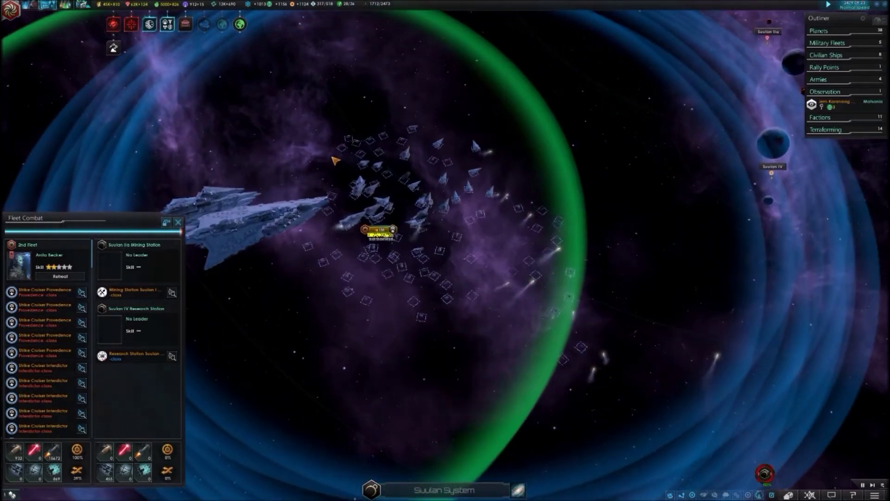
pyautogui.scroll(-2, 353, 208)
pyautogui.click(132, 24)
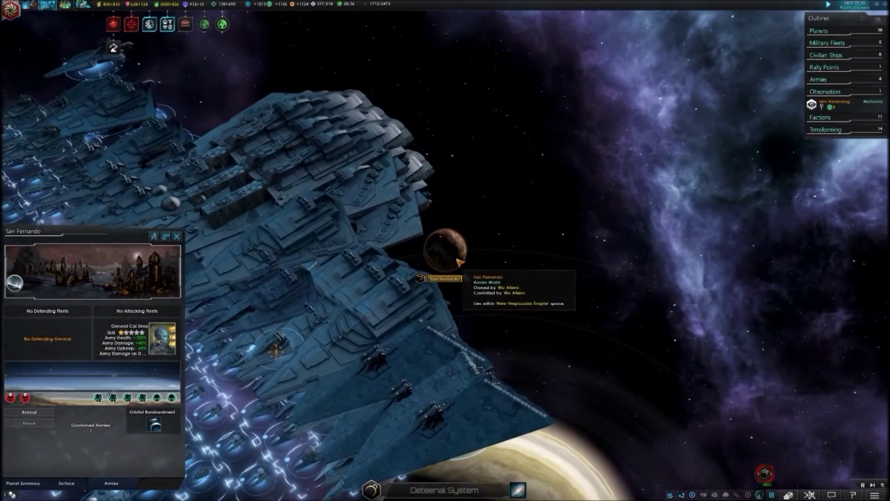
pyautogui.scroll(-3, 452, 264)
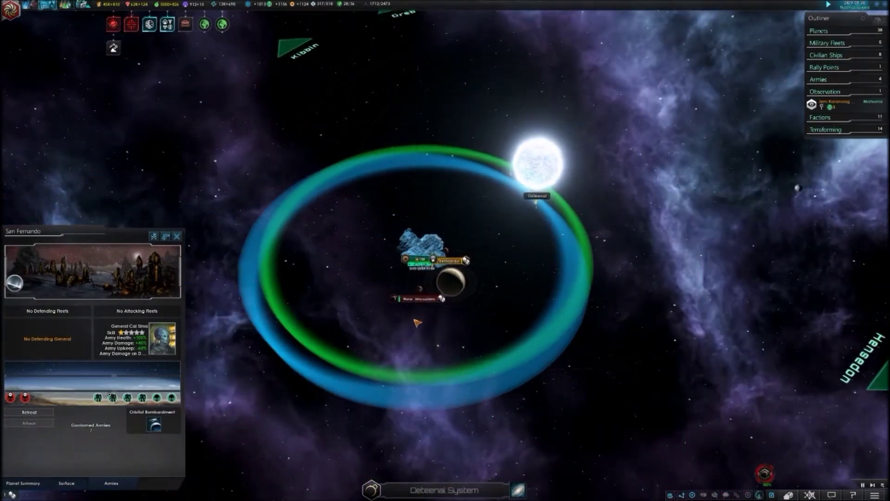
pyautogui.scroll(2, 425, 286)
pyautogui.scroll(-1, 408, 305)
pyautogui.scroll(3, 408, 305)
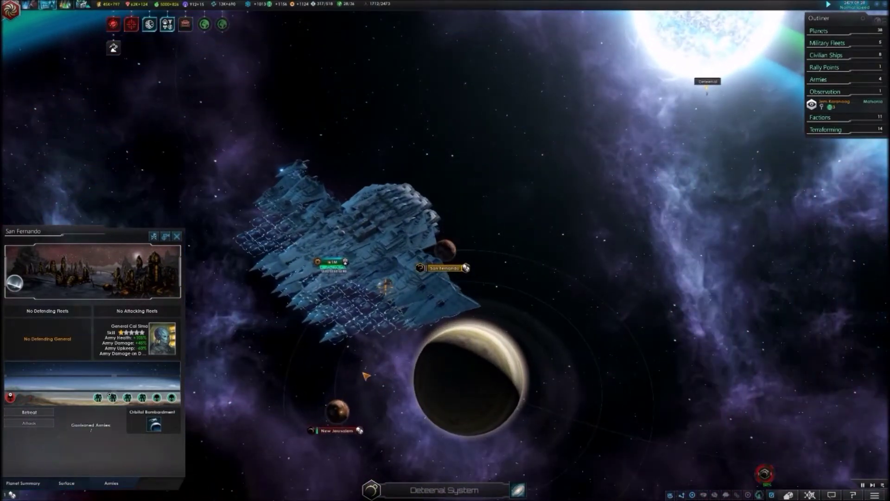
# Step: Open New Jerusalem's planet details and the 4th Fleet's ship list
pyautogui.doubleClick(338, 414)
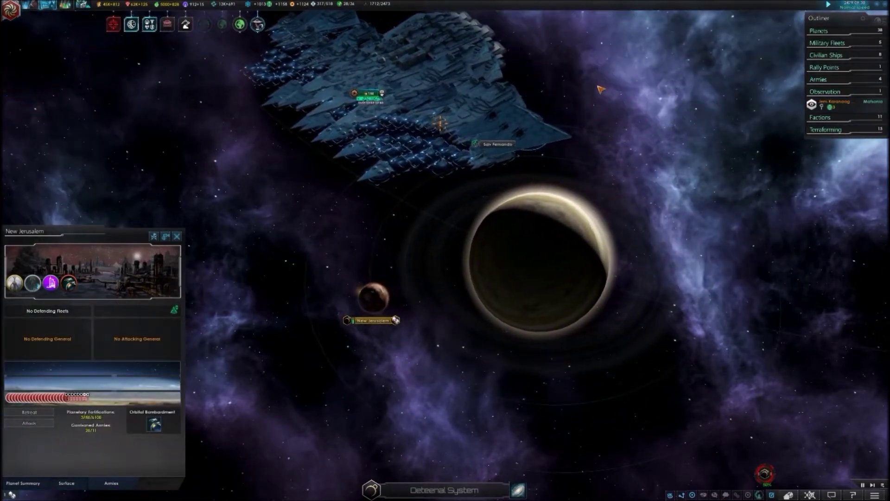
pyautogui.scroll(3, 487, 132)
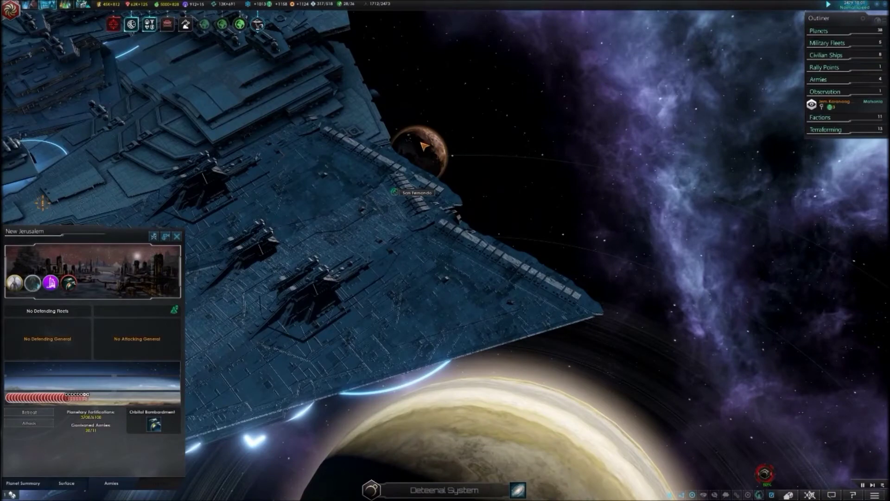
pyautogui.click(431, 150)
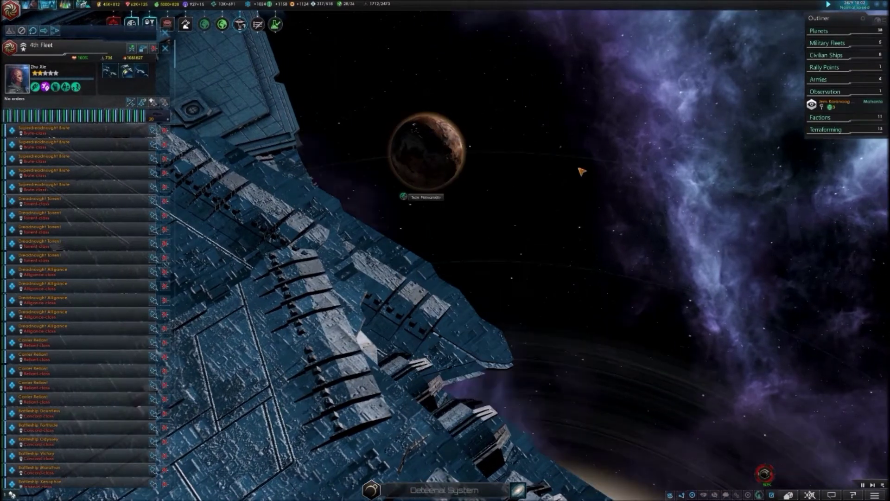
pyautogui.press('a')
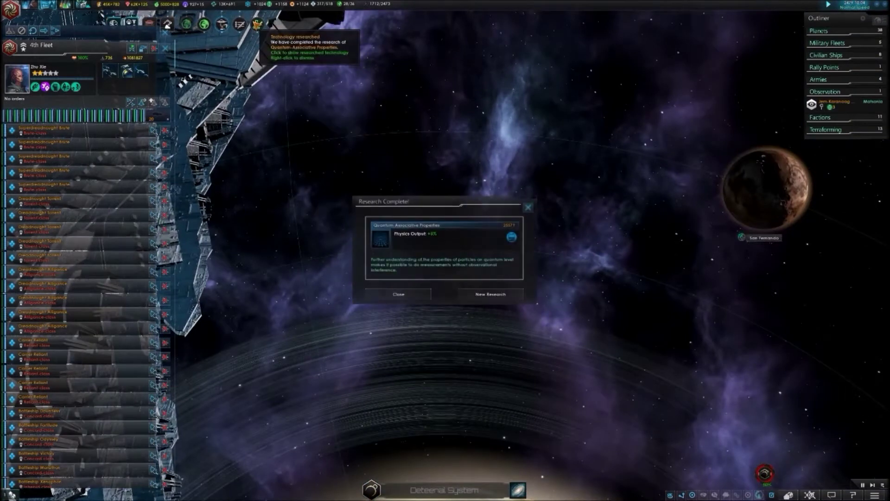
# Step: Start Innovative Interstellar Telecommunications as the new Physics research and open San Fernando's summary
pyautogui.click(501, 294)
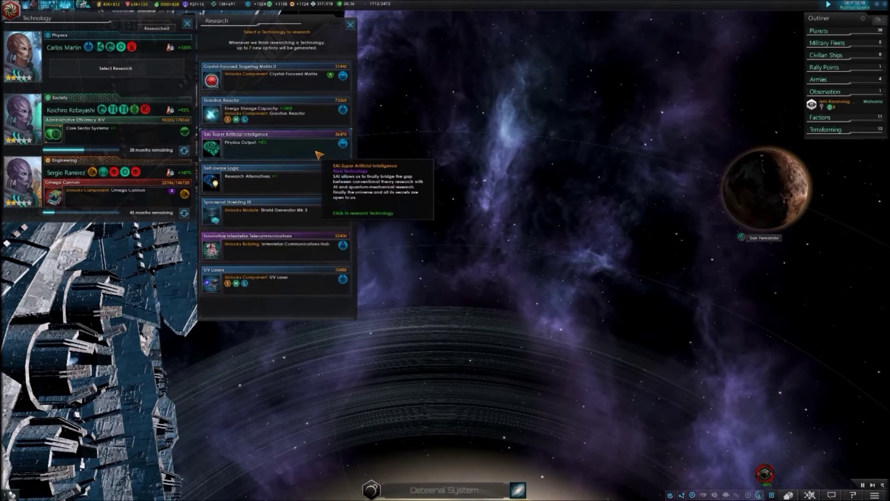
pyautogui.moveTo(304, 245)
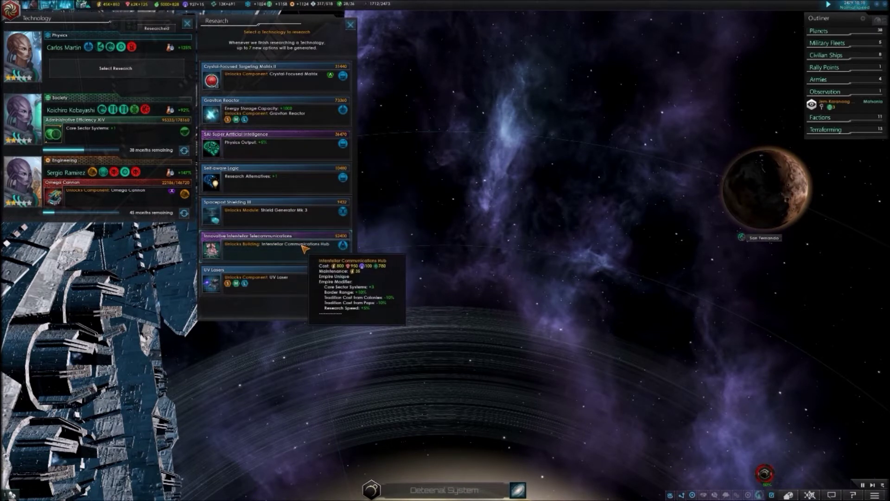
pyautogui.click(303, 248)
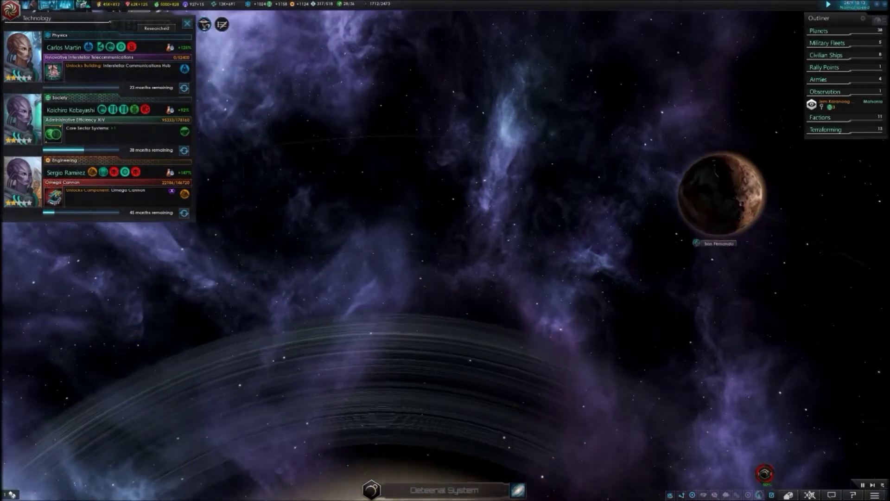
pyautogui.click(705, 198)
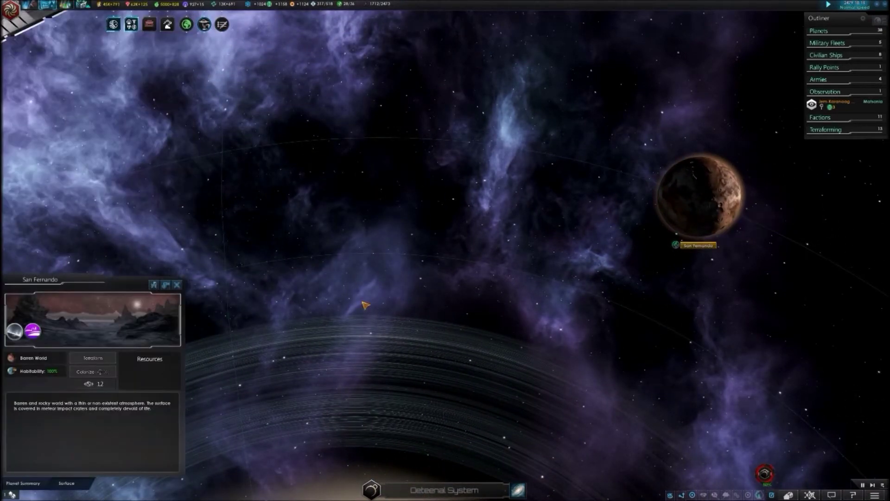
pyautogui.scroll(-5, 461, 310)
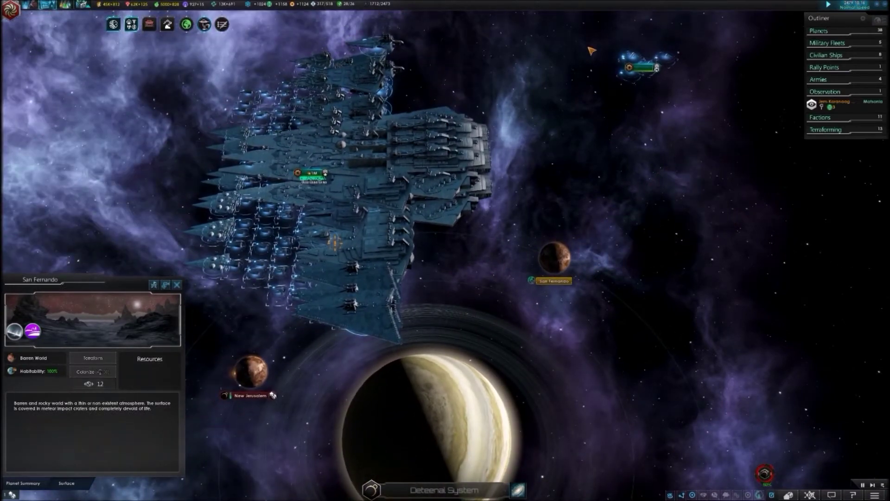
# Step: Order Transport Fleet 63 to load armies at New Jerusalem and check its fortifications
pyautogui.click(641, 66)
pyautogui.scroll(-3, 390, 282)
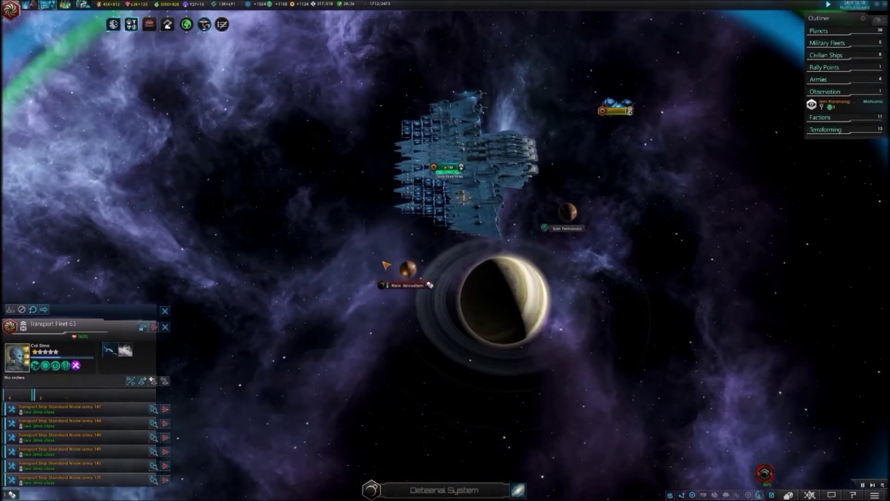
pyautogui.scroll(5, 426, 275)
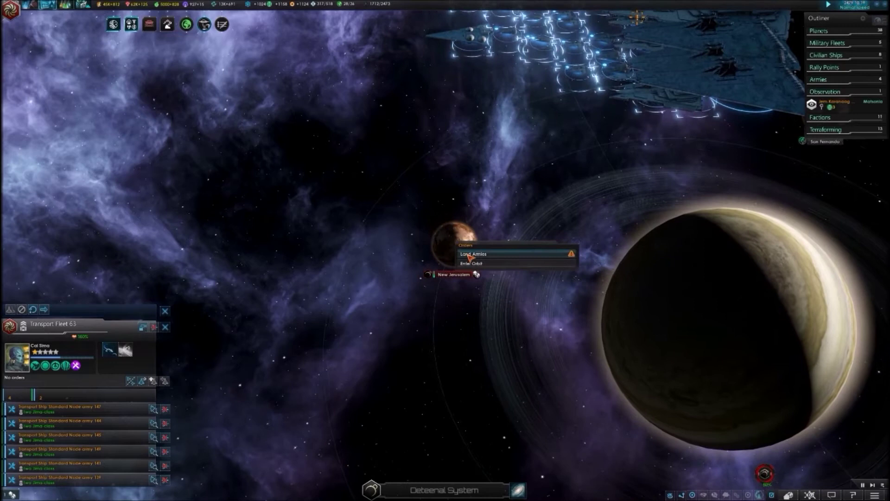
pyautogui.rightClick(470, 257)
pyautogui.click(470, 259)
pyautogui.moveTo(450, 270)
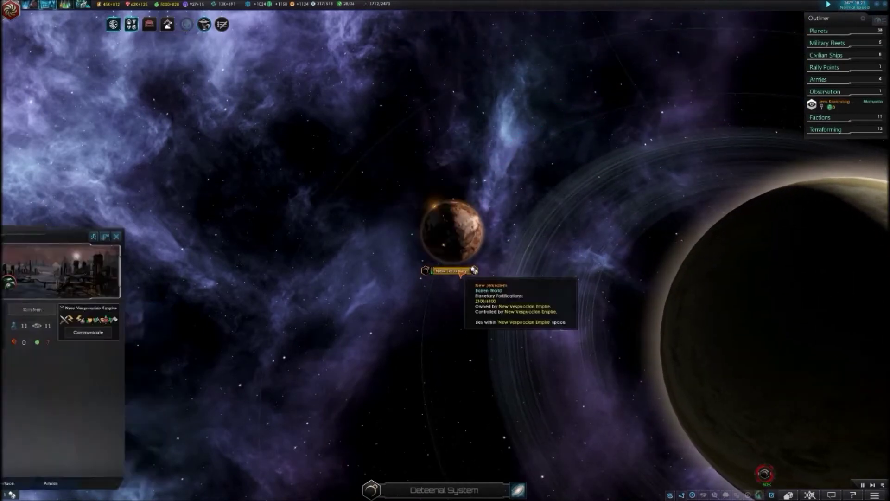
pyautogui.click(106, 485)
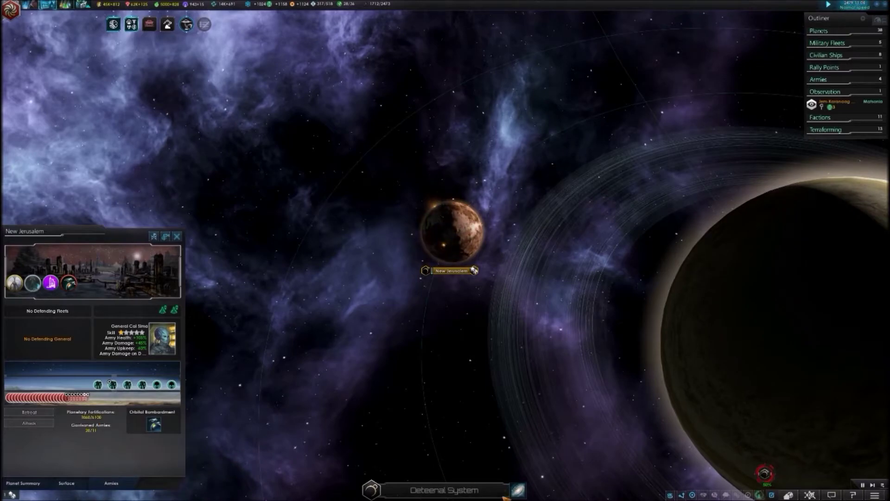
pyautogui.click(516, 491)
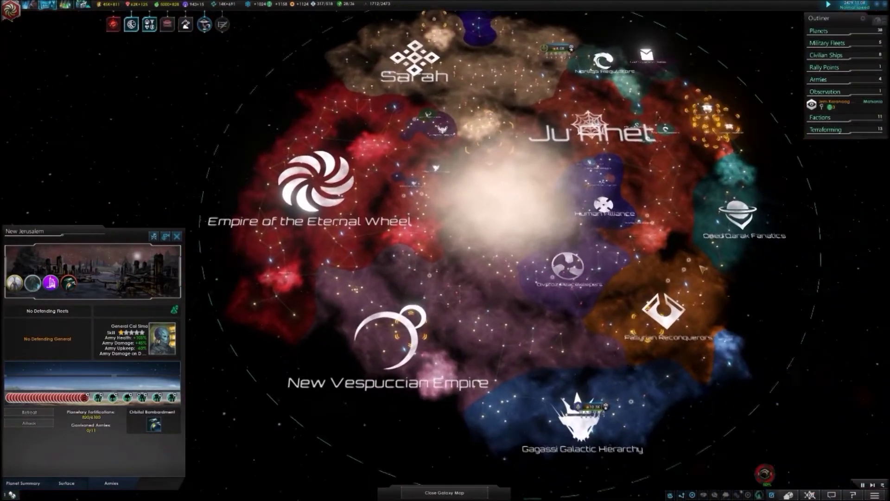
pyautogui.scroll(5, 661, 223)
pyautogui.scroll(-3, 466, 342)
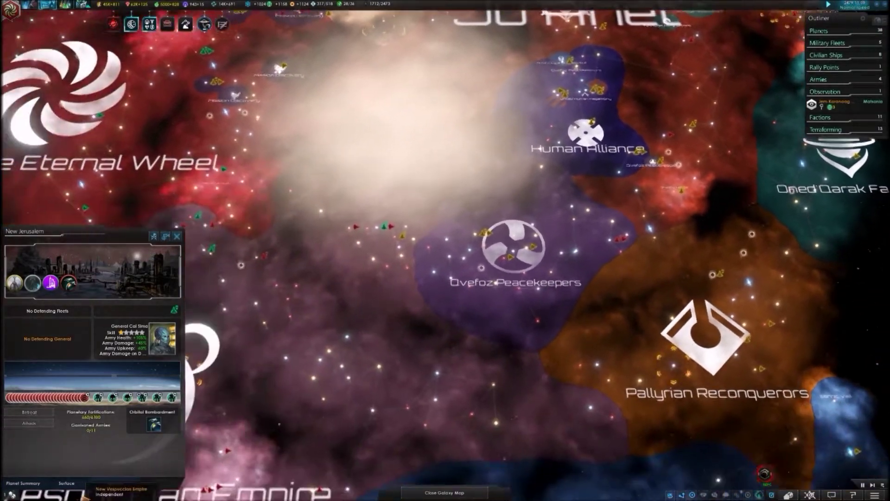
pyautogui.scroll(5, 239, 240)
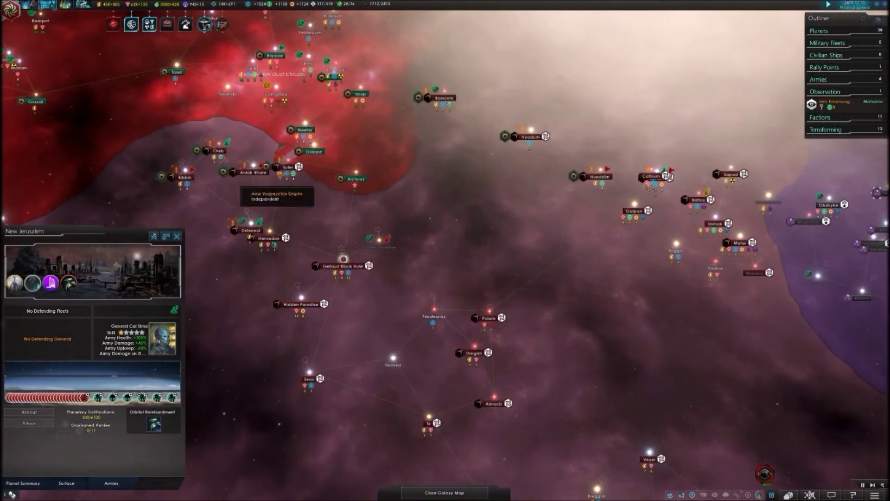
pyautogui.scroll(2, 235, 162)
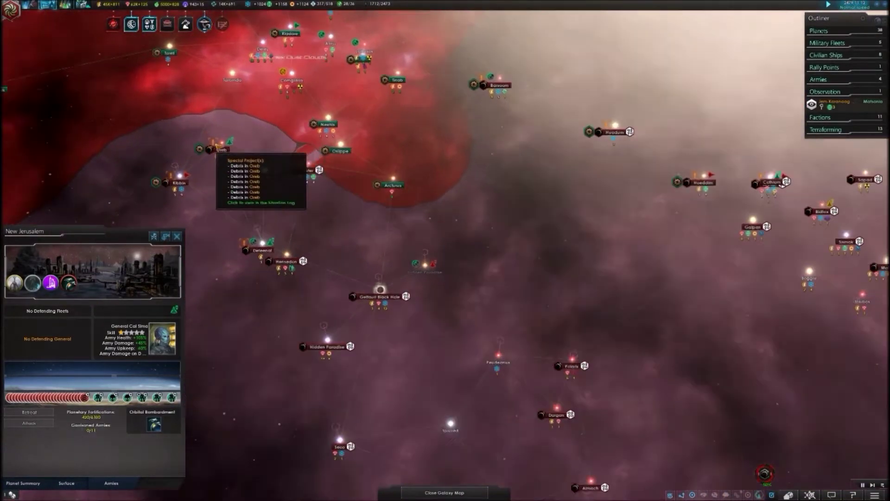
pyautogui.scroll(2, 243, 164)
# Step: Move the Automated Dreadnought to Antak Rham and inspect the Suulan system
pyautogui.click(264, 164)
pyautogui.scroll(5, 278, 174)
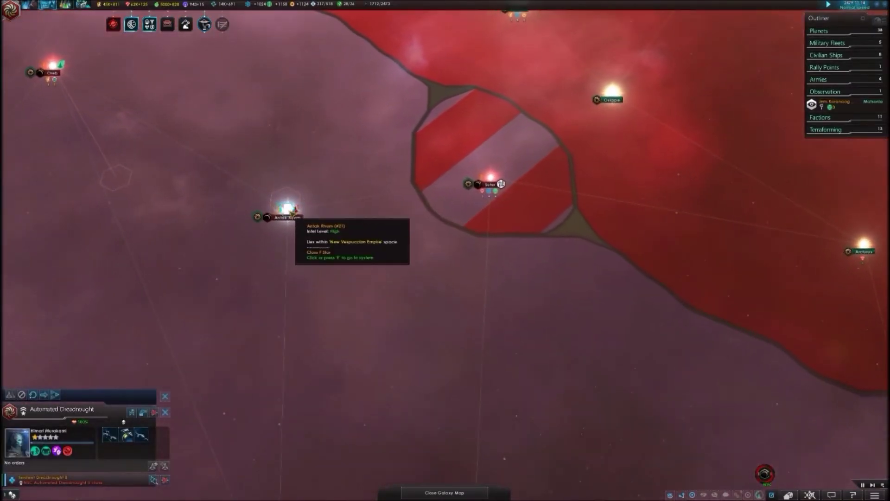
pyautogui.rightClick(286, 200)
pyautogui.scroll(-4, 292, 205)
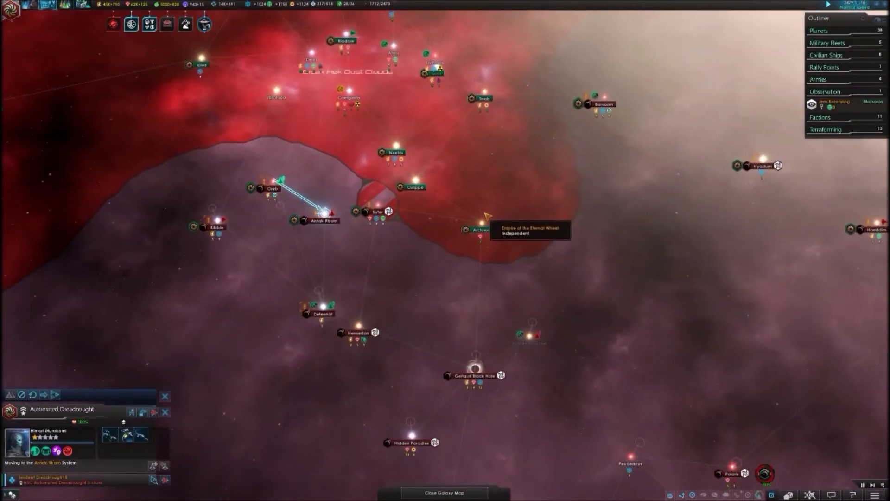
pyautogui.press('d')
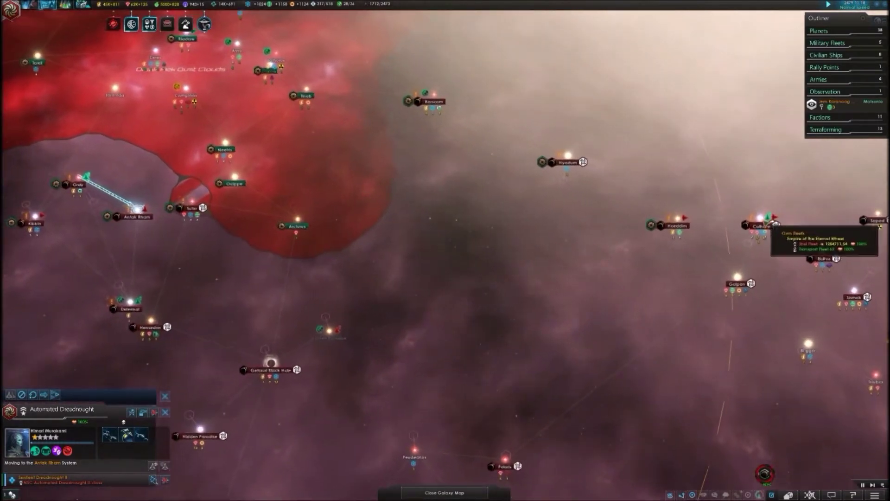
pyautogui.click(762, 221)
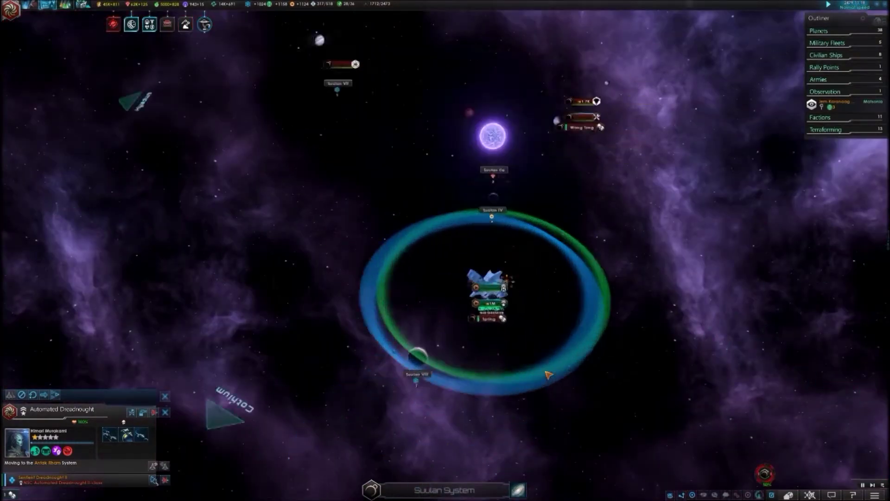
pyautogui.scroll(3, 430, 173)
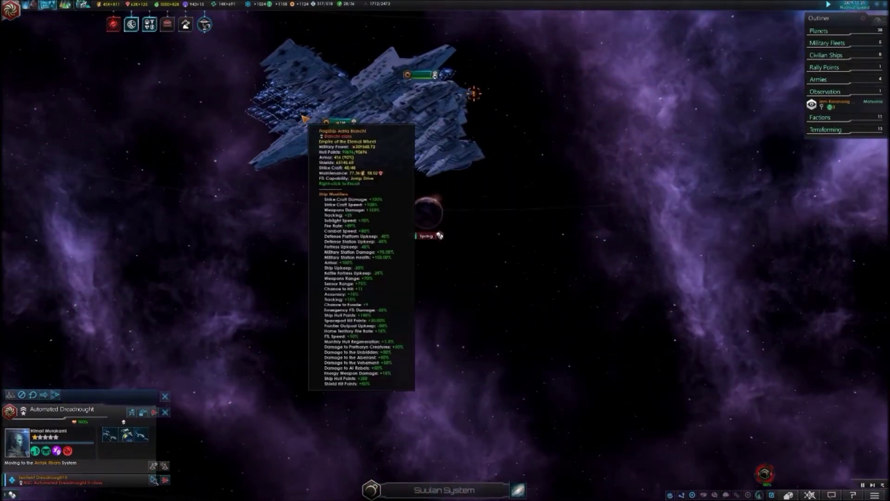
pyautogui.scroll(-5, 502, 154)
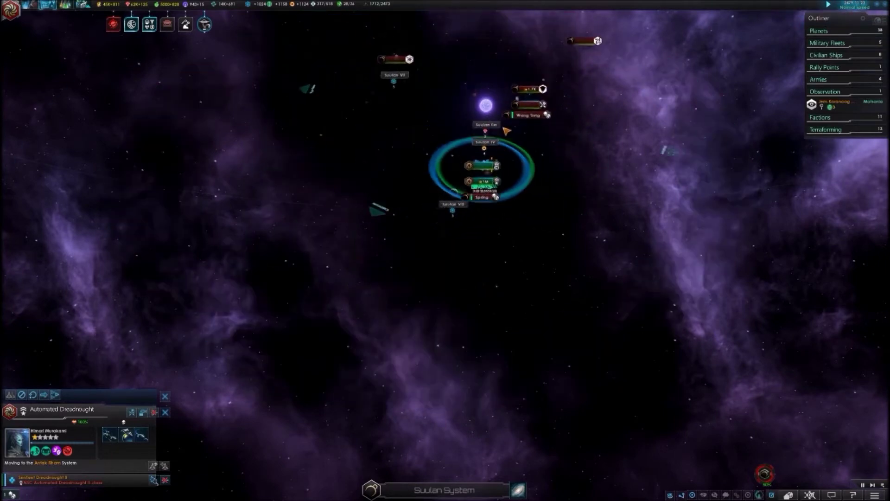
pyautogui.scroll(4, 513, 136)
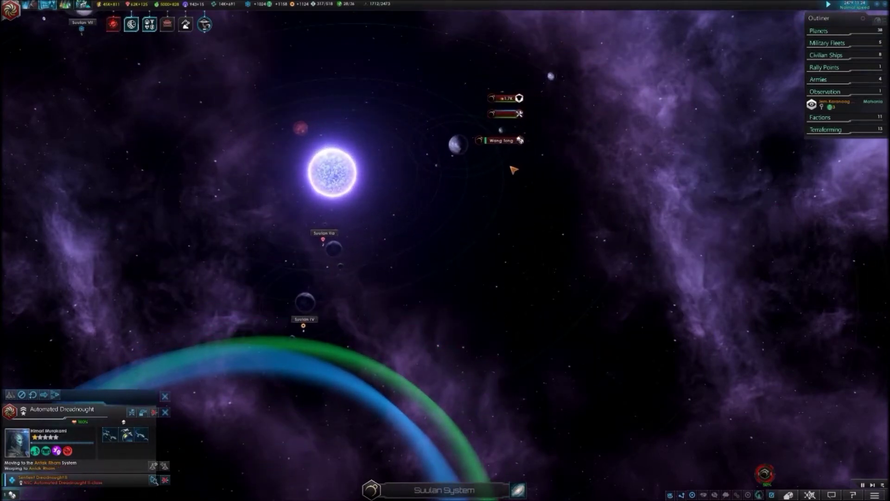
pyautogui.scroll(-4, 514, 169)
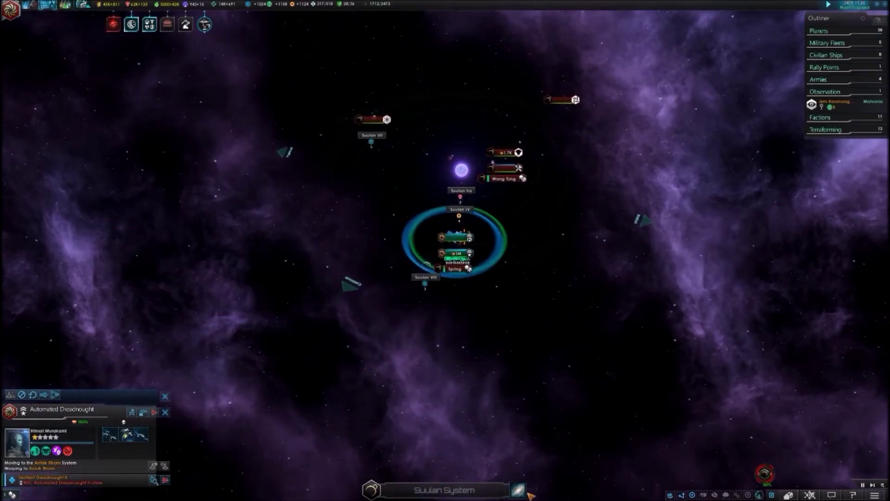
pyautogui.scroll(-5, 508, 488)
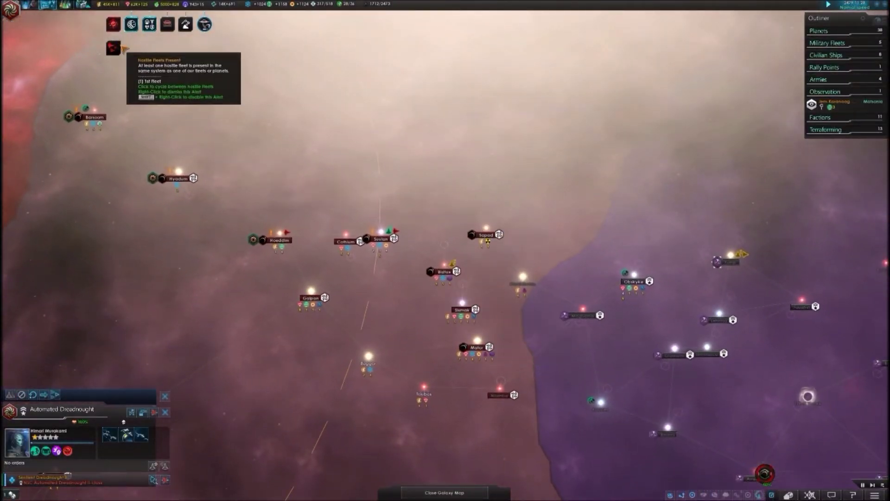
# Step: Check the dreadnought's attack on 1st Fleet at Antak Rham, then inspect Wang Tong in Suulan
pyautogui.click(113, 47)
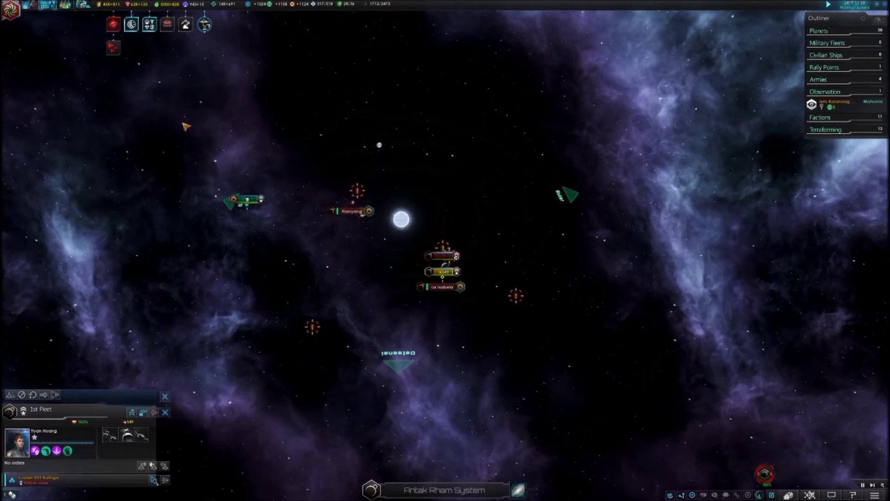
pyautogui.scroll(5, 446, 263)
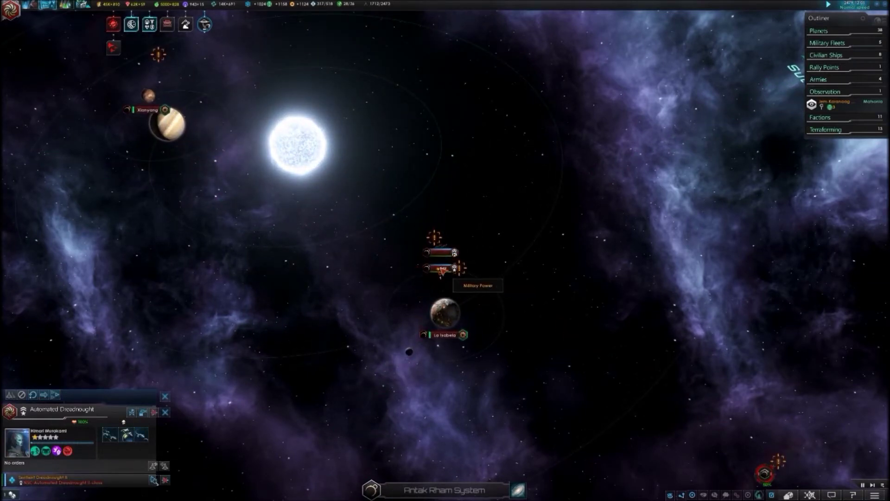
pyautogui.scroll(-5, 442, 270)
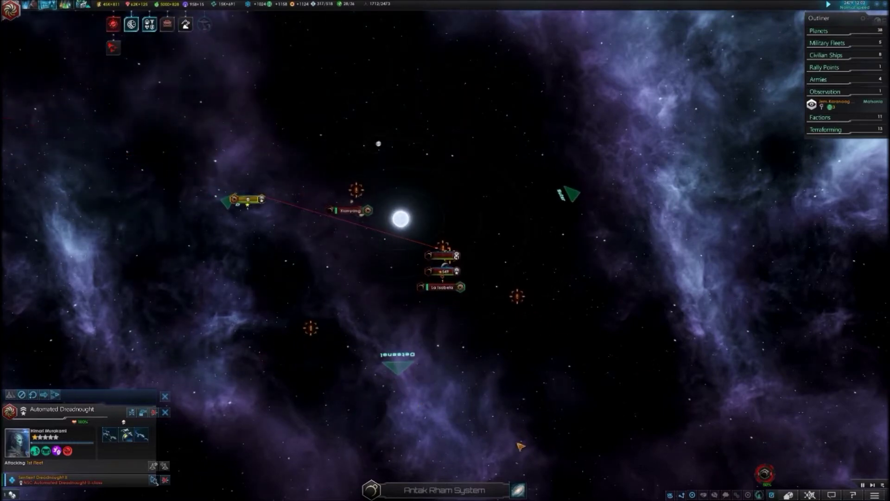
pyautogui.click(519, 490)
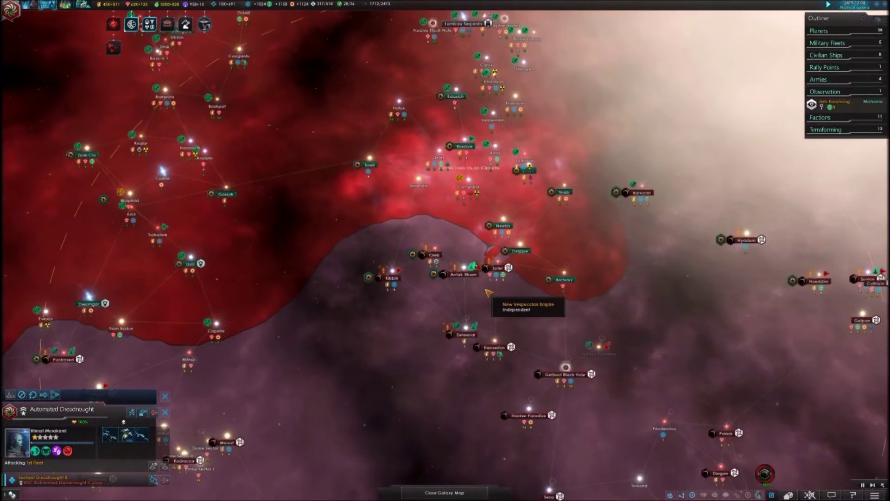
pyautogui.press('d')
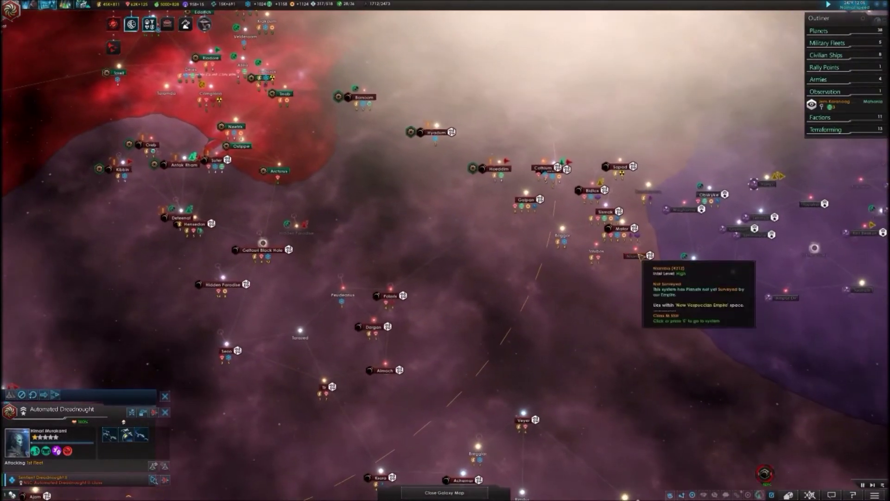
pyautogui.scroll(2, 756, 249)
pyautogui.scroll(3, 456, 148)
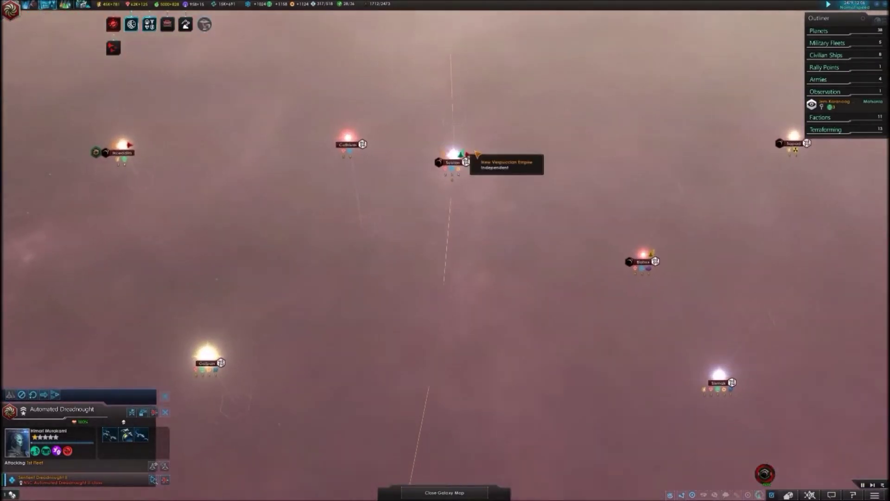
pyautogui.doubleClick(456, 156)
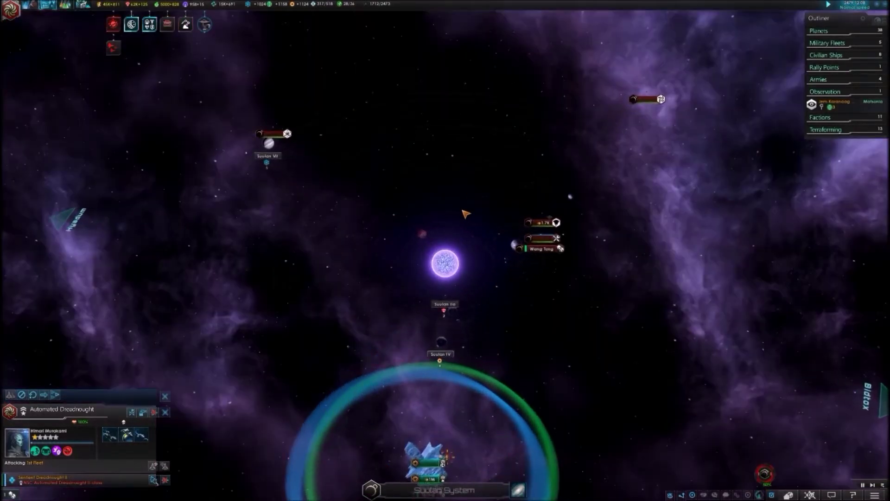
pyautogui.scroll(5, 533, 246)
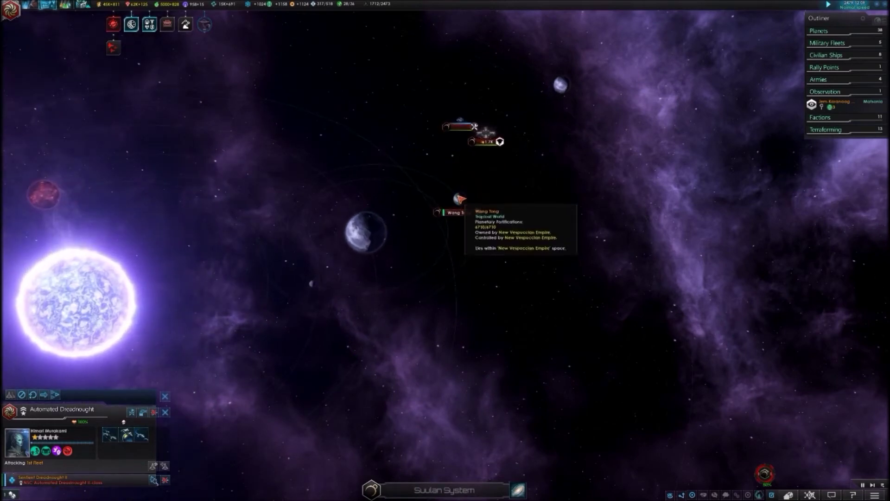
pyautogui.scroll(-5, 465, 250)
pyautogui.scroll(-2, 463, 250)
pyautogui.click(518, 489)
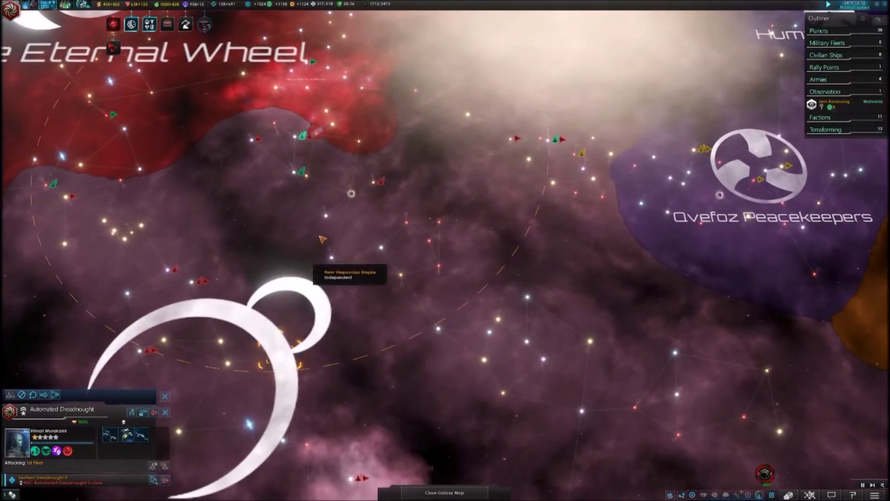
pyautogui.scroll(3, 328, 195)
pyautogui.scroll(2, 328, 195)
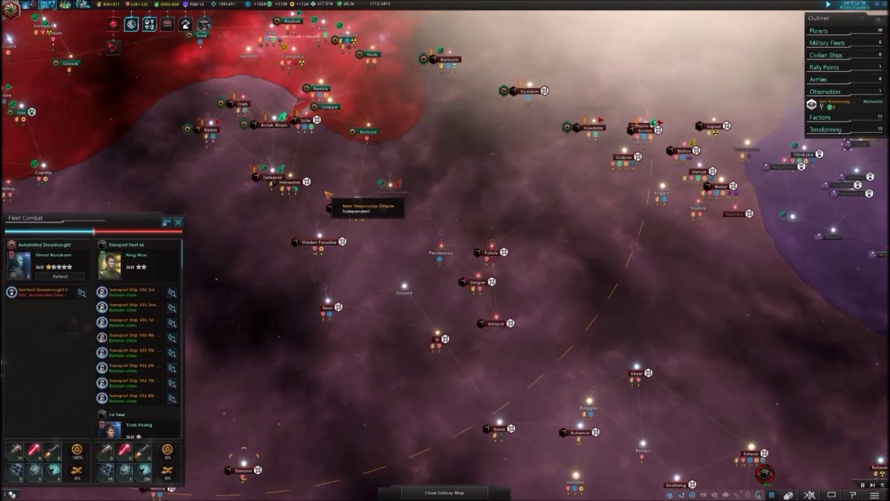
pyautogui.scroll(-3, 327, 196)
pyautogui.scroll(2, 304, 337)
pyautogui.scroll(4, 303, 336)
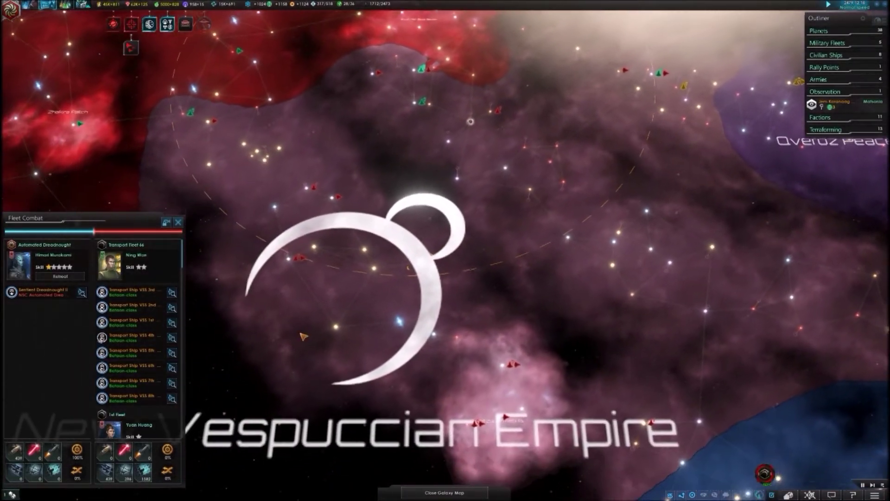
pyautogui.scroll(2, 319, 223)
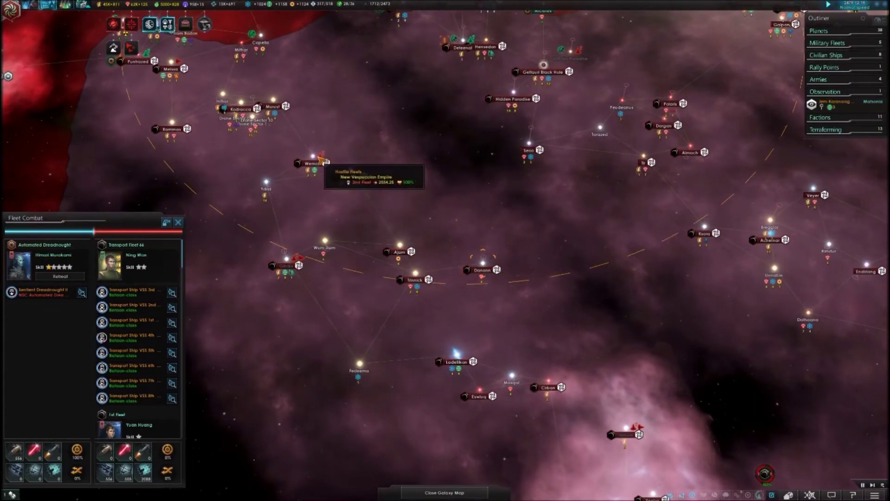
pyautogui.scroll(-3, 322, 162)
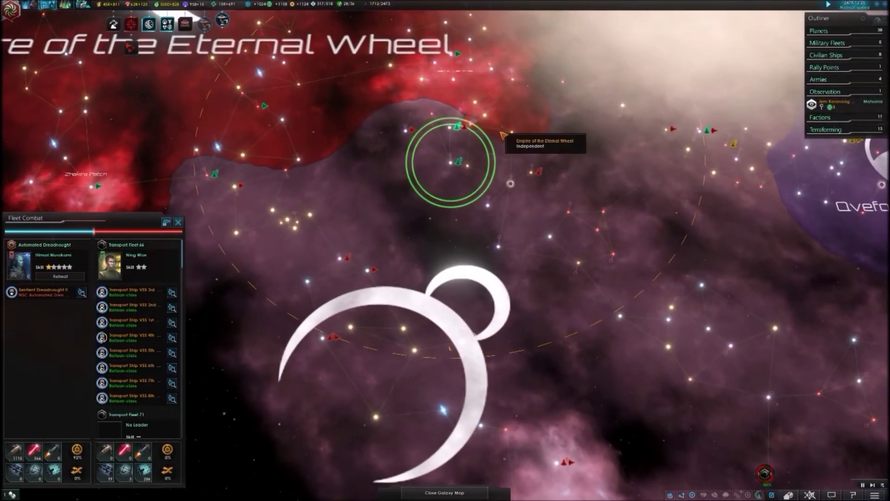
pyautogui.scroll(5, 490, 163)
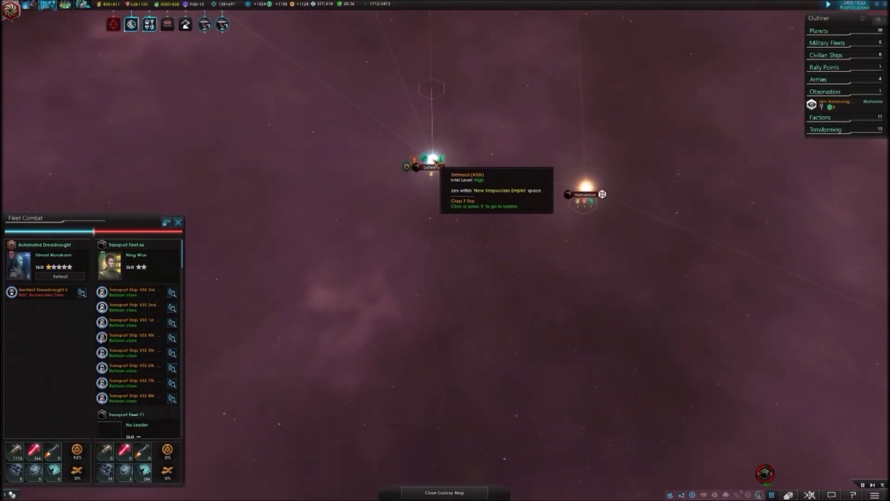
# Step: Open Deteenal's system view to see the combat with Transport Fleet 66 and 1st Fleet
pyautogui.click(435, 167)
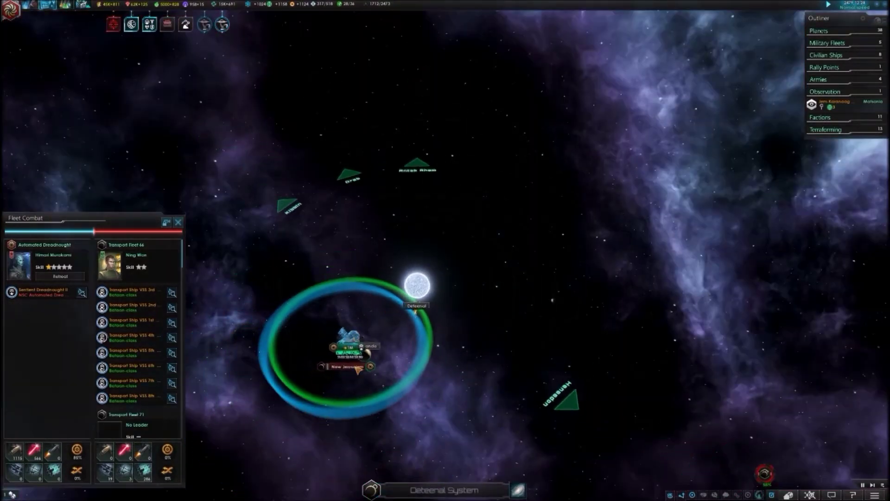
pyautogui.scroll(2, 351, 345)
# Step: Land all armies on New Jerusalem, send the 4th Fleet to Hensedon, and select Transport Fleet 64
pyautogui.click(360, 381)
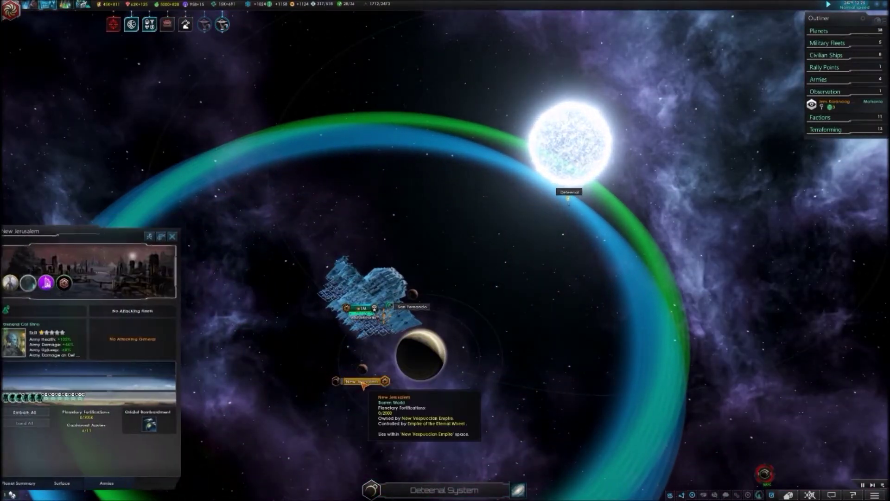
pyautogui.click(46, 420)
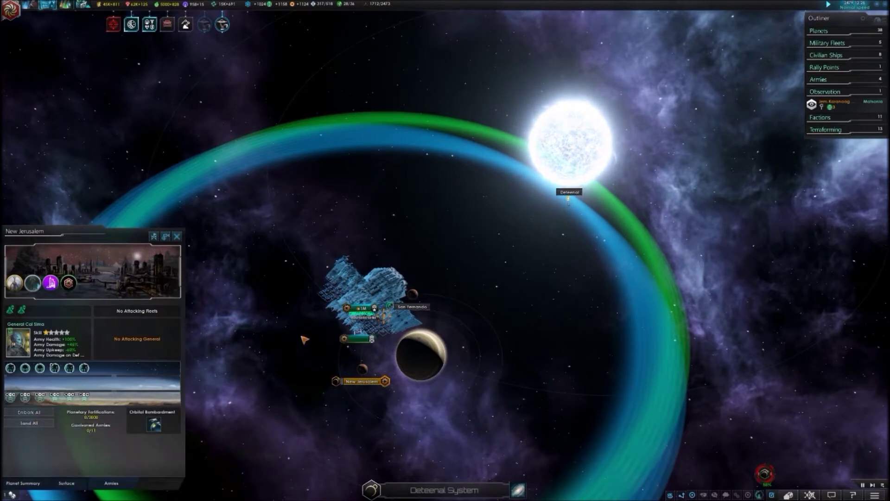
pyautogui.click(366, 313)
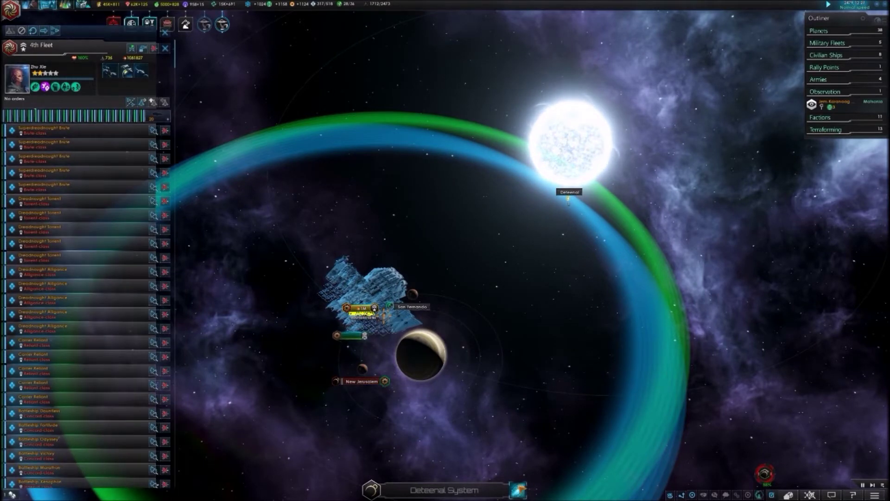
pyautogui.scroll(-5, 383, 315)
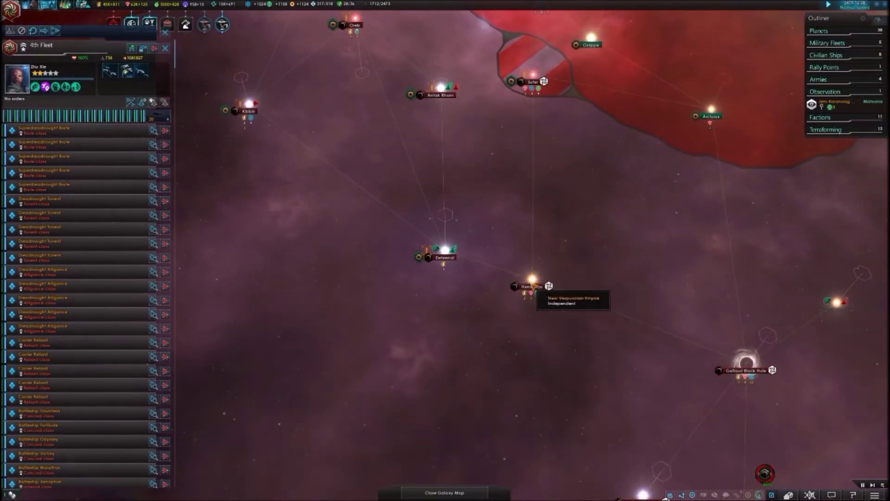
pyautogui.rightClick(533, 282)
pyautogui.scroll(3, 445, 252)
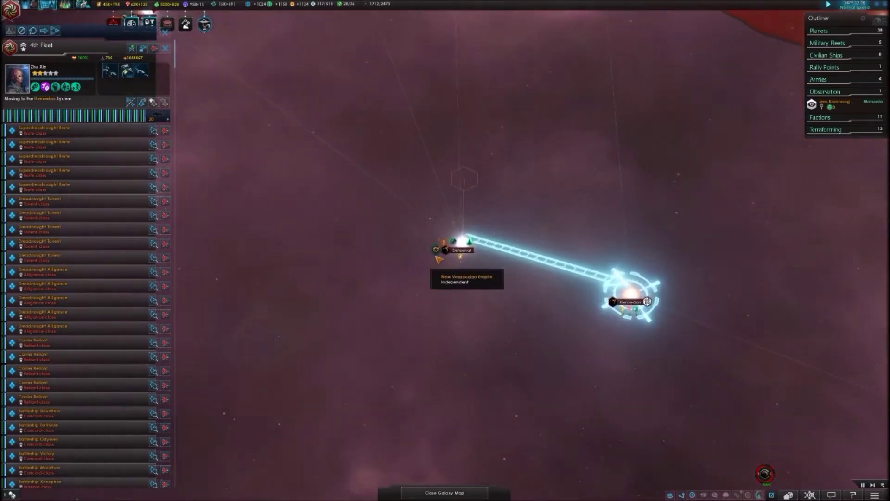
pyautogui.click(449, 248)
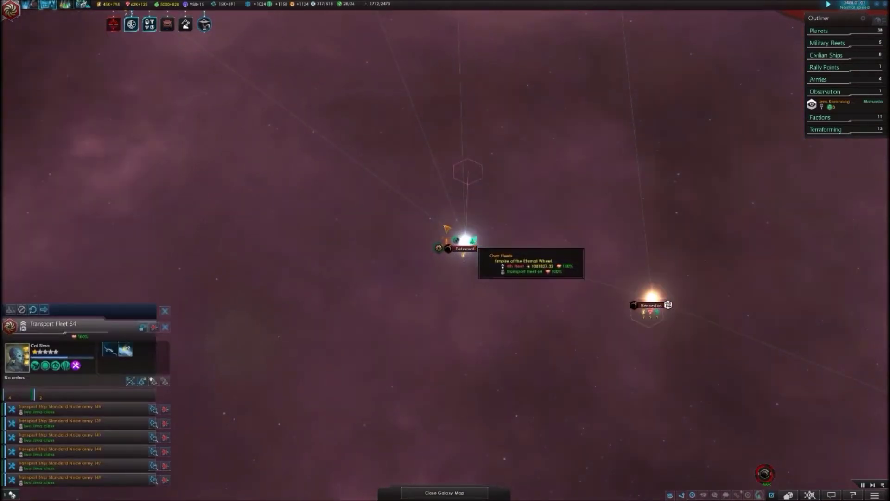
# Step: Quicksave, direct both Deteenal fleets toward Hensedon, and return to the Deteenal system view
pyautogui.press('Escape')
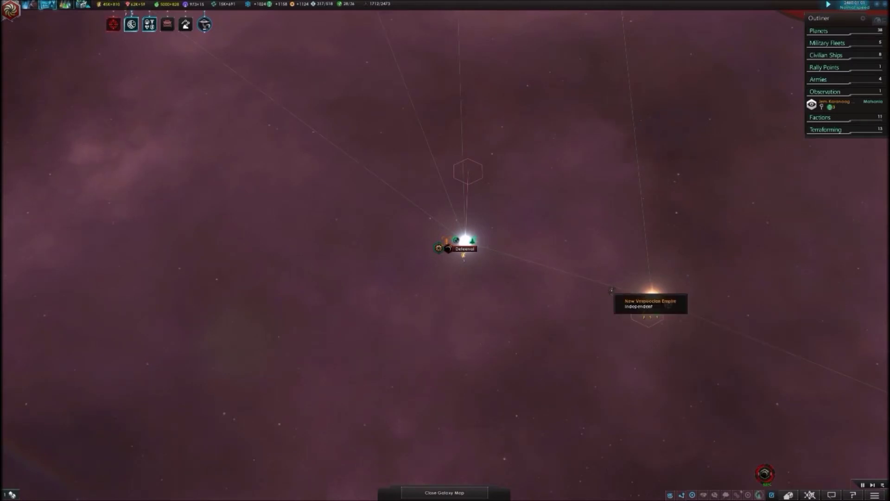
pyautogui.click(477, 243)
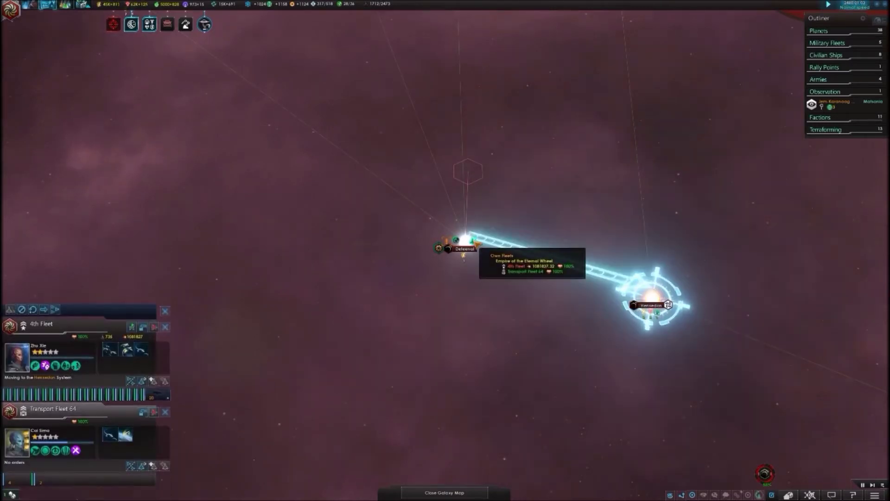
pyautogui.click(650, 304)
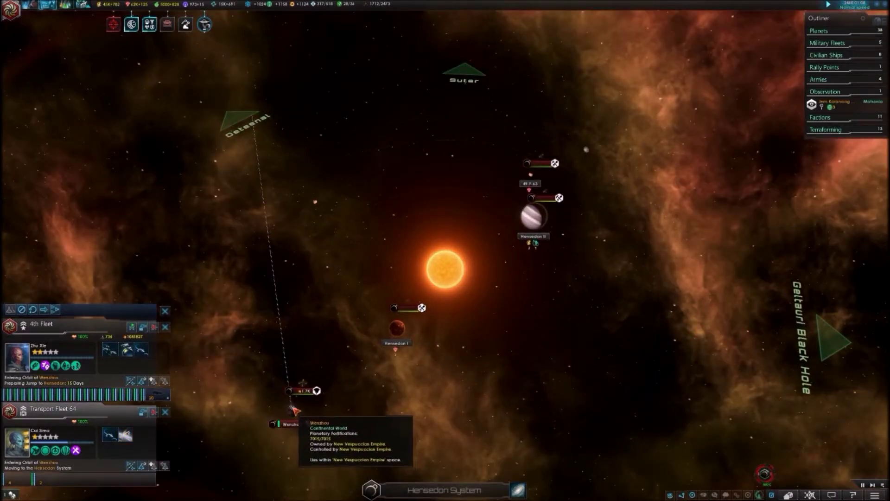
pyautogui.scroll(-5, 295, 410)
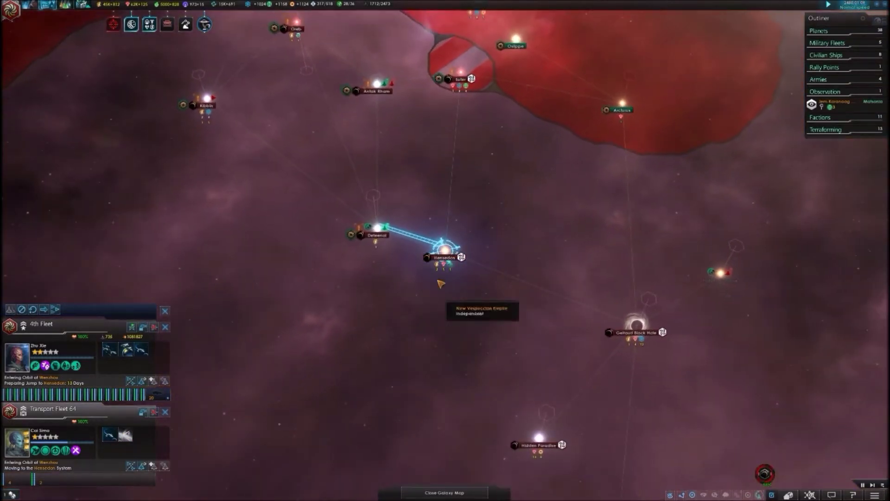
pyautogui.scroll(3, 418, 258)
pyautogui.click(360, 214)
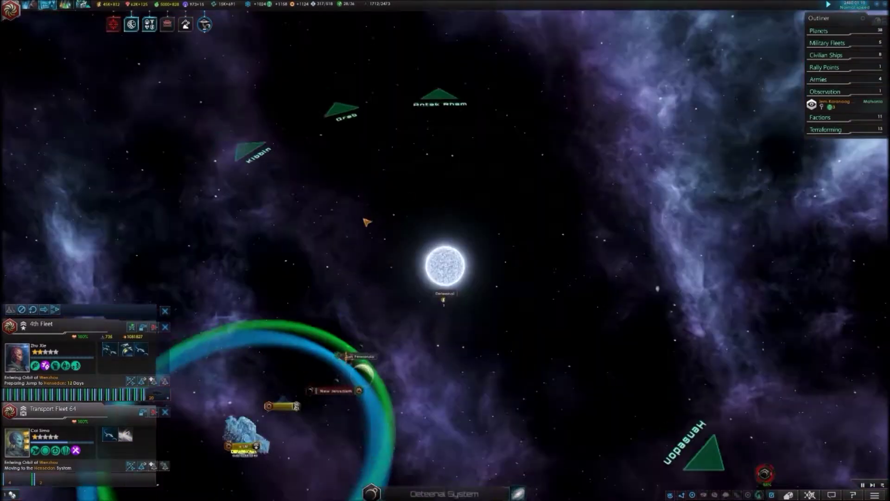
pyautogui.scroll(2, 355, 356)
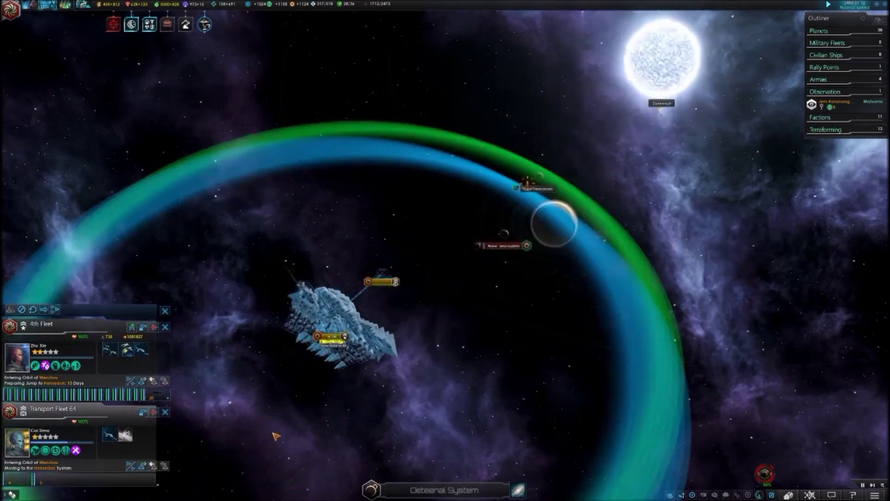
pyautogui.scroll(3, 386, 287)
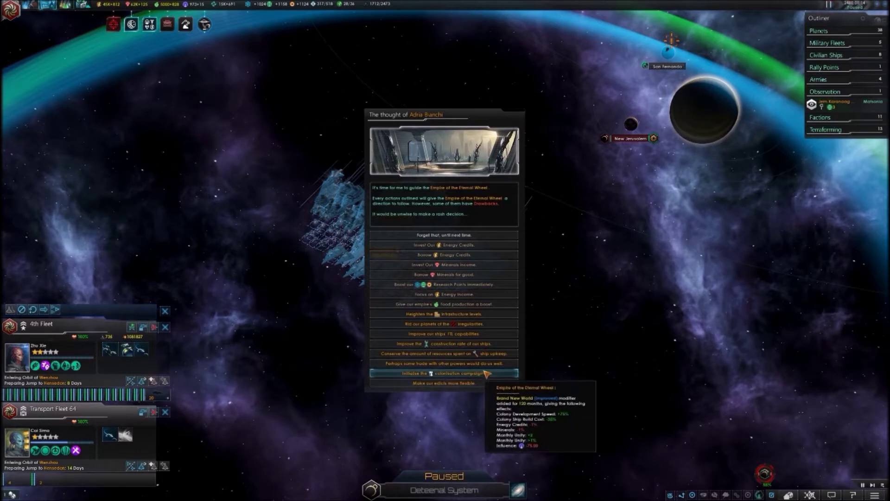
# Step: Choose 'Improve our ships FTL capabilities' in Adria Bianchi's event
pyautogui.click(486, 335)
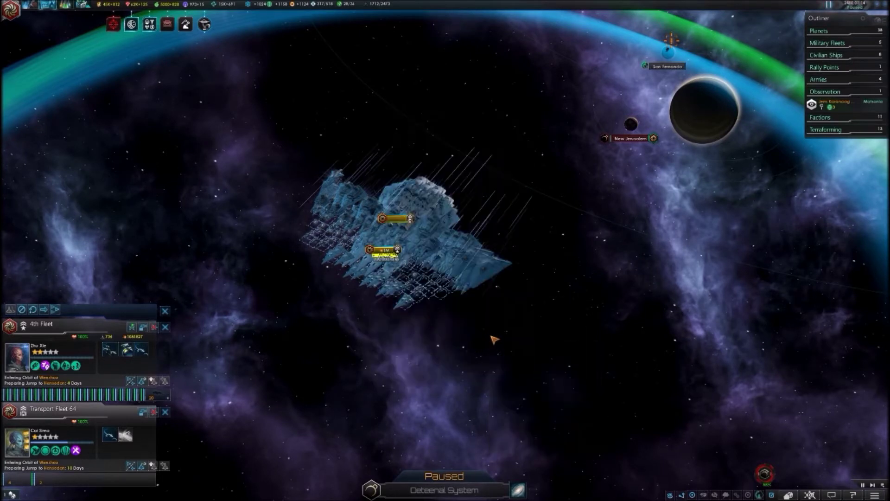
pyautogui.scroll(3, 454, 289)
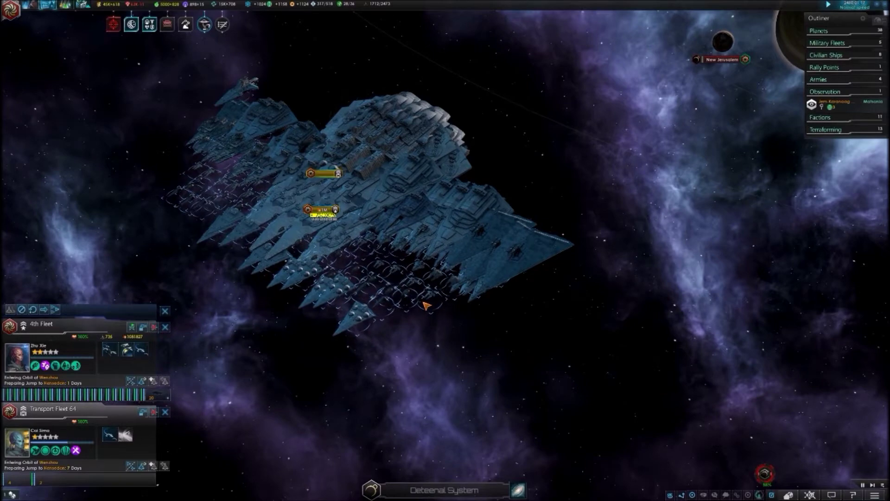
# Step: View the 4th Fleet fighting Hensedon's mining stations and spaceport
pyautogui.click(526, 490)
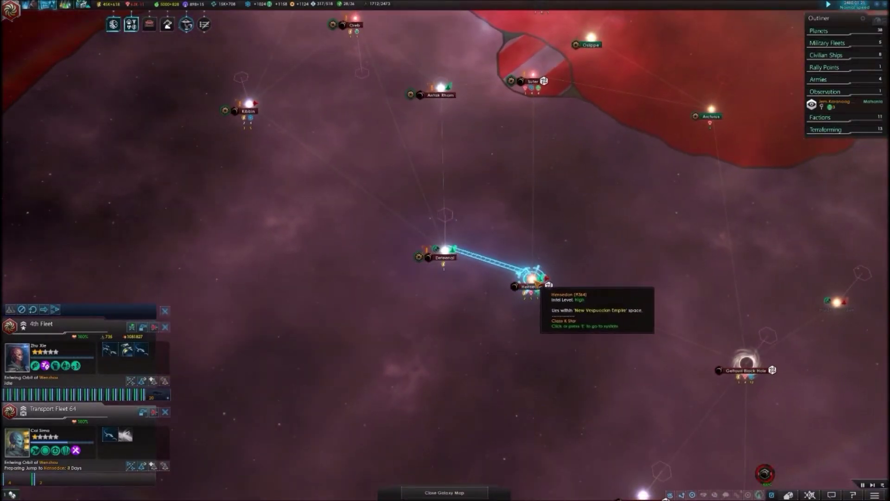
pyautogui.click(537, 282)
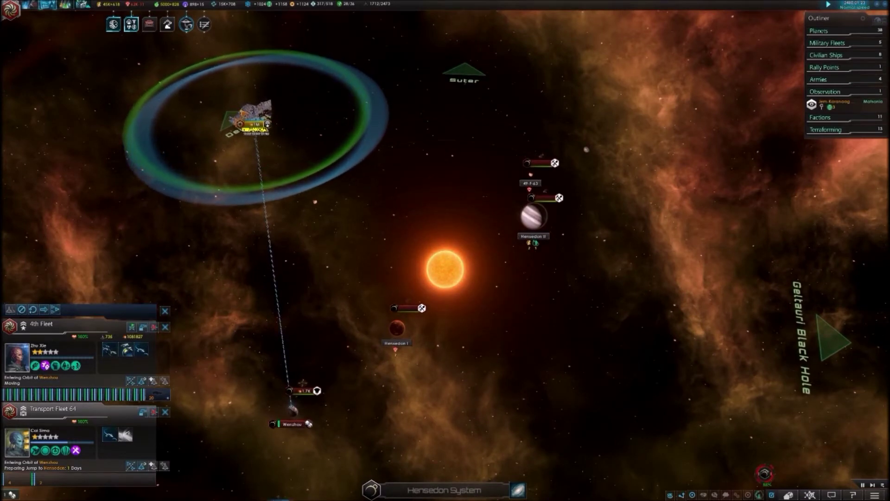
pyautogui.scroll(-3, 304, 400)
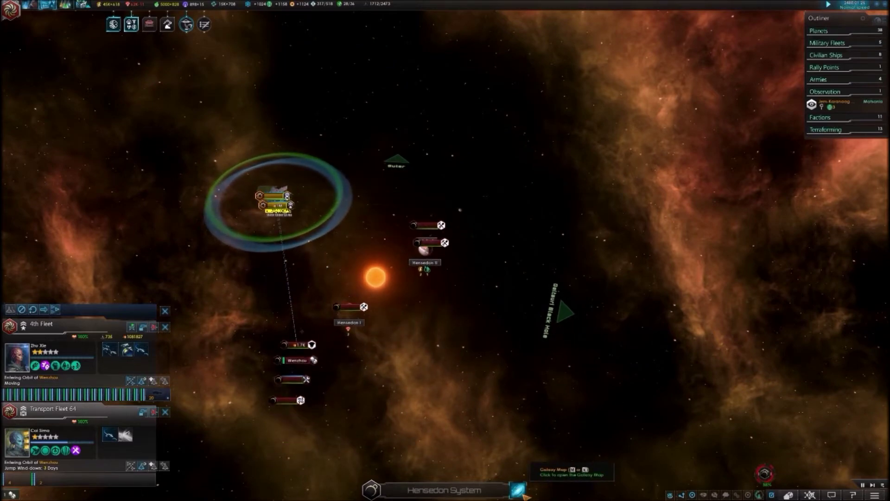
pyautogui.scroll(5, 244, 240)
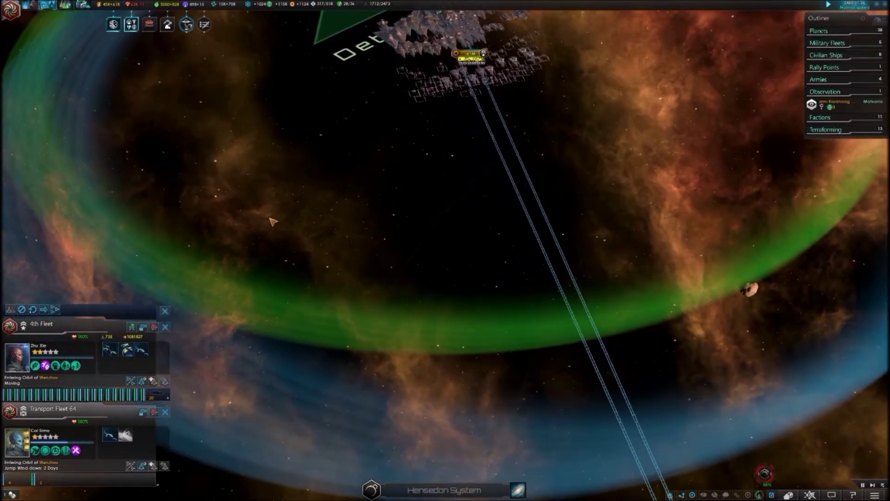
pyautogui.scroll(-3, 331, 238)
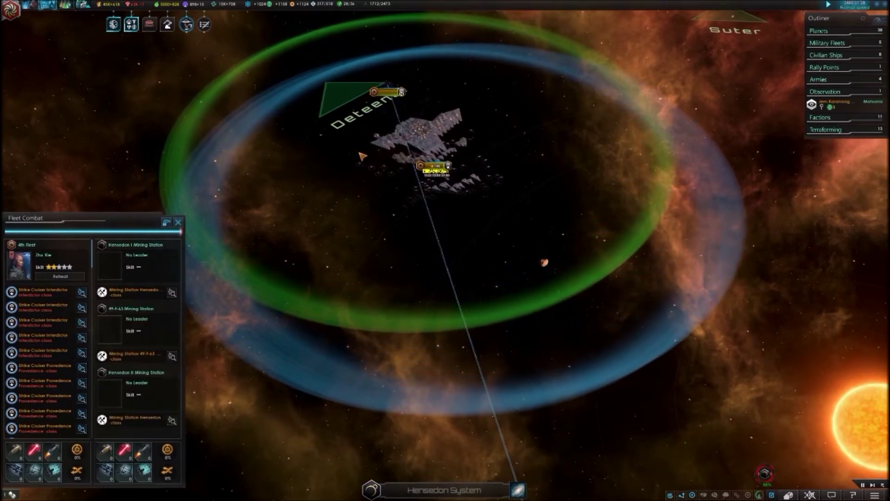
pyautogui.scroll(-2, 369, 177)
pyautogui.scroll(-2, 369, 177)
pyautogui.scroll(3, 446, 236)
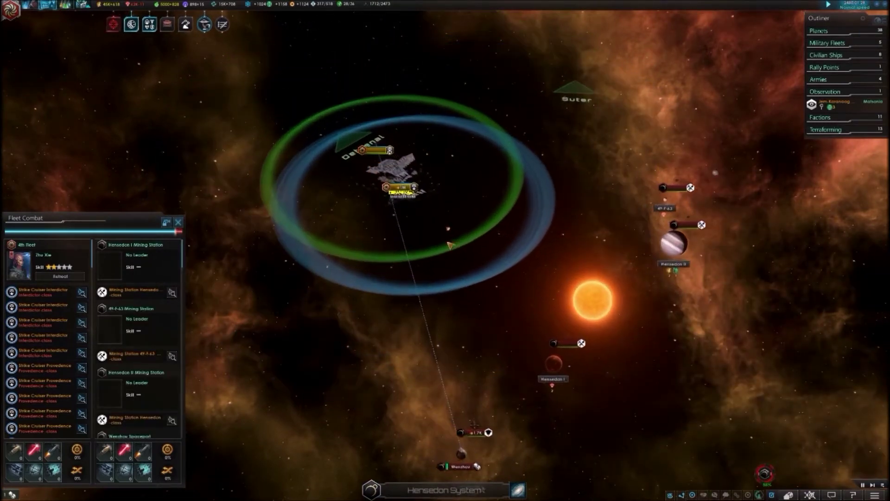
pyautogui.click(519, 490)
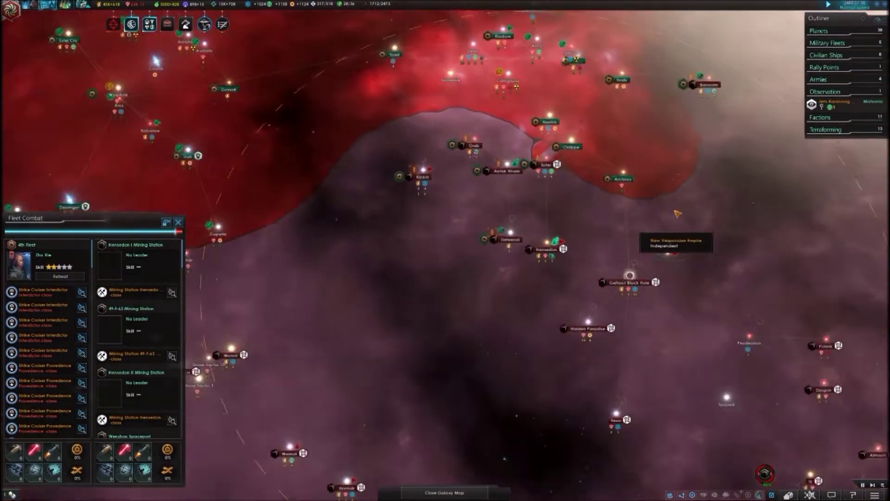
pyautogui.scroll(3, 879, 163)
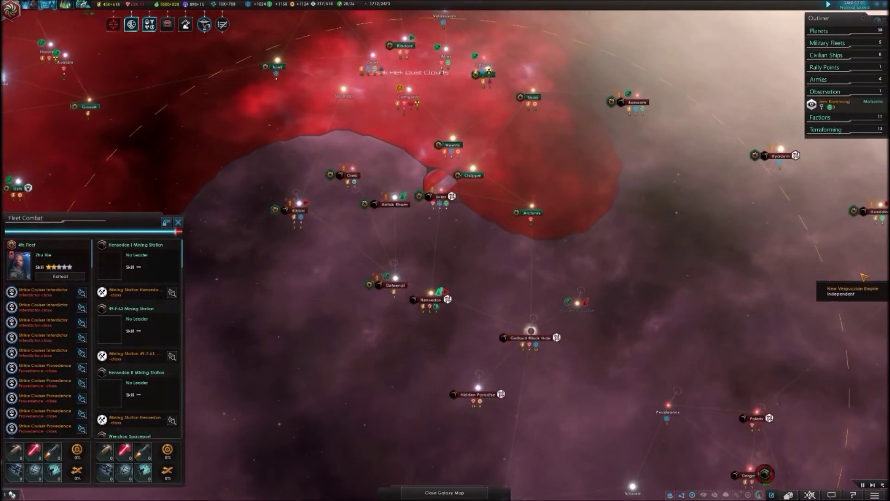
# Step: Pan the galaxy map and open the Hoeddim system with New Coventry
pyautogui.press('d')
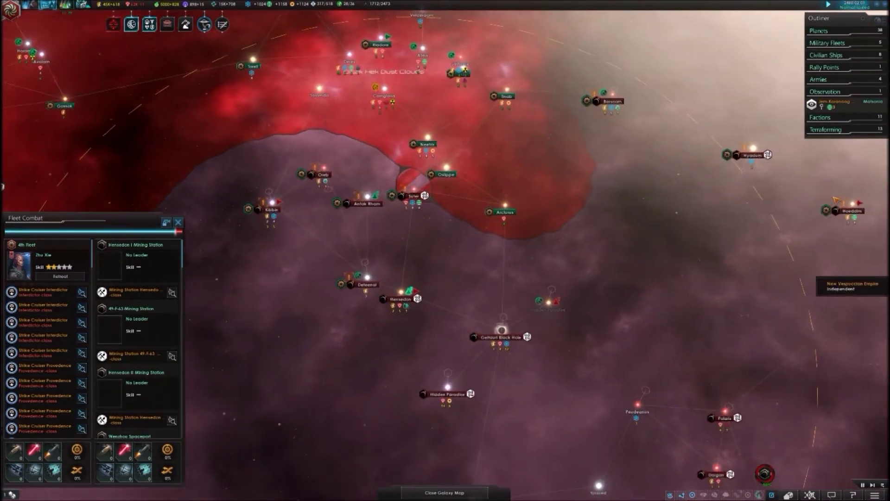
pyautogui.doubleClick(838, 208)
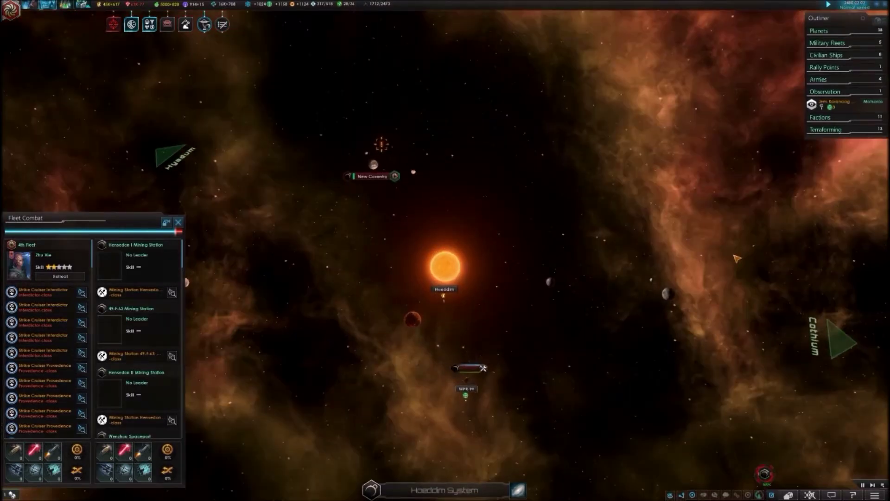
pyautogui.scroll(-3, 552, 256)
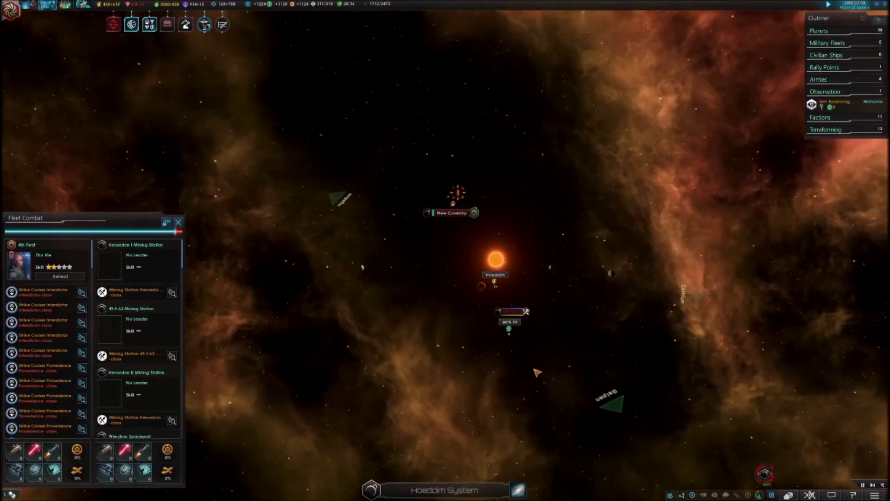
# Step: In Suulan, order Transport Fleet 62 to land armies on Spring
pyautogui.click(518, 490)
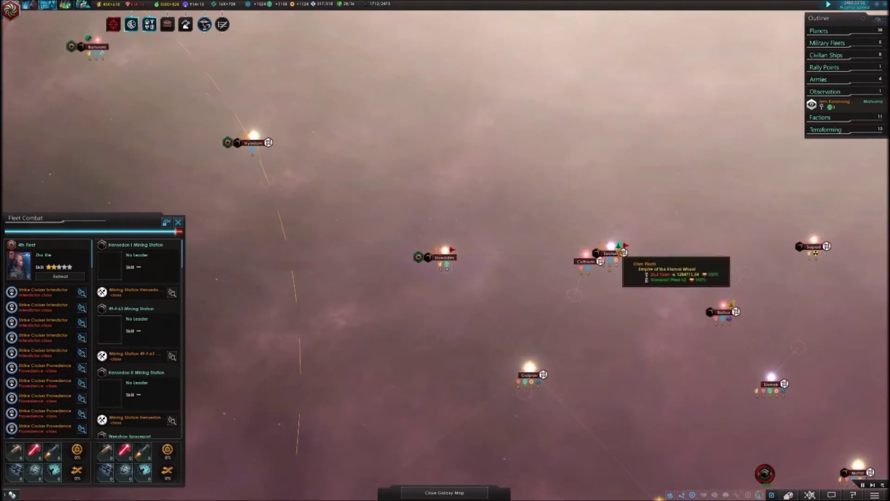
pyautogui.doubleClick(611, 247)
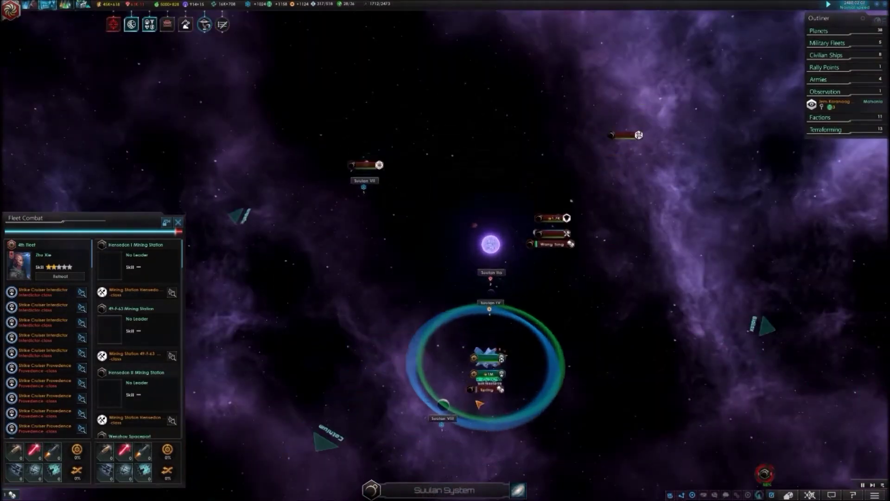
pyautogui.doubleClick(529, 276)
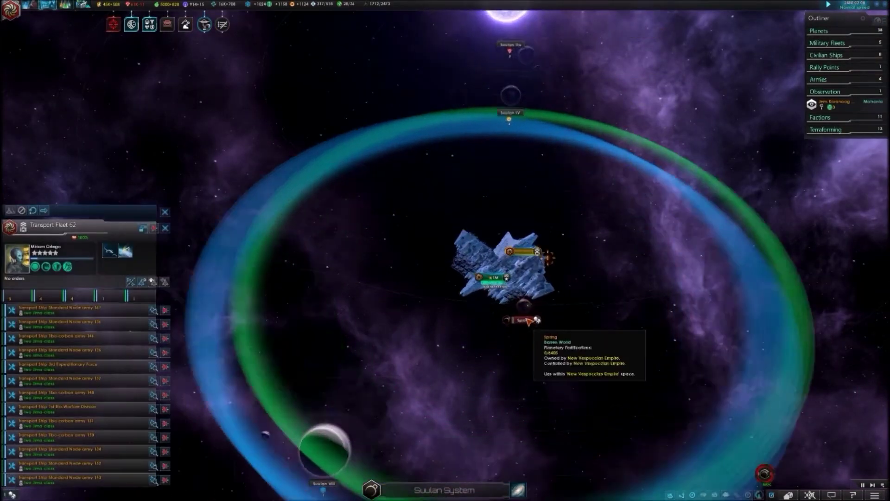
pyautogui.rightClick(523, 294)
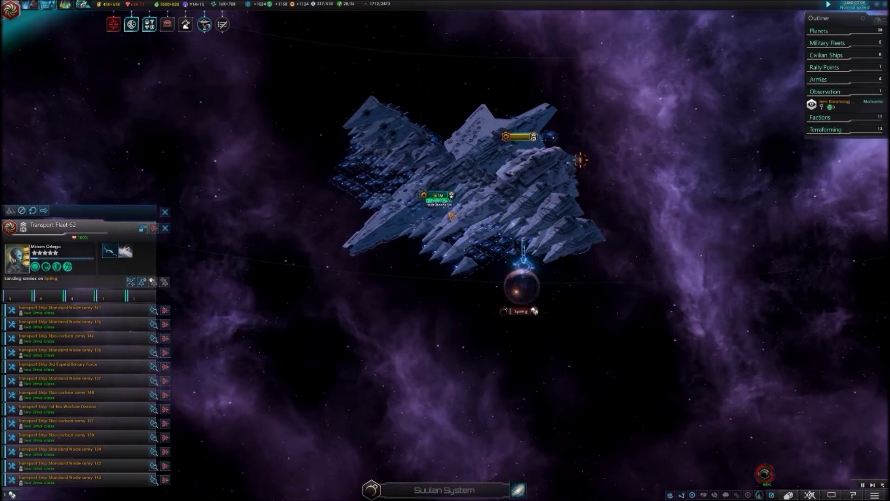
# Step: Send the 2nd Fleet to orbit Wong Tong
pyautogui.click(439, 197)
pyautogui.scroll(-5, 445, 202)
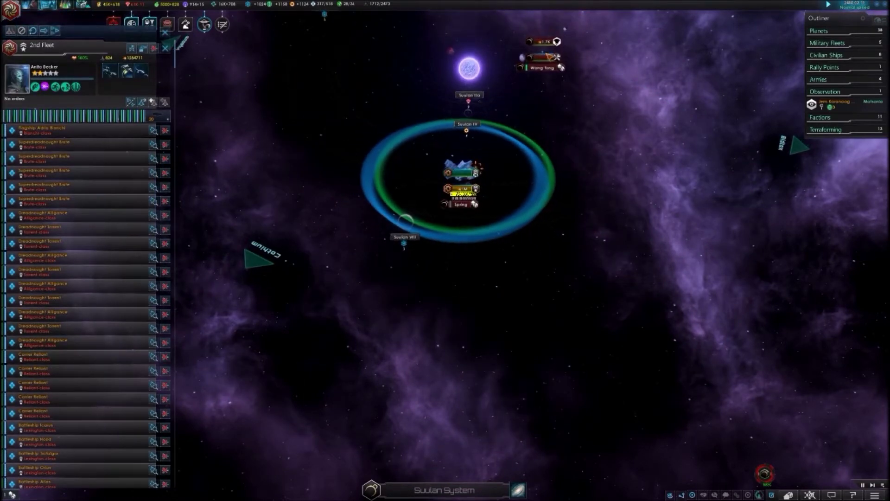
pyautogui.scroll(3, 549, 57)
pyautogui.scroll(3, 549, 57)
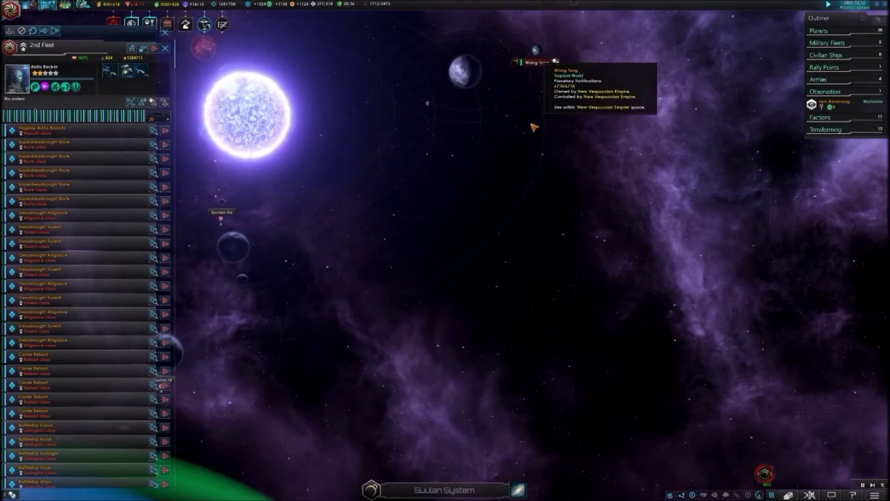
pyautogui.rightClick(533, 128)
pyautogui.scroll(-5, 534, 127)
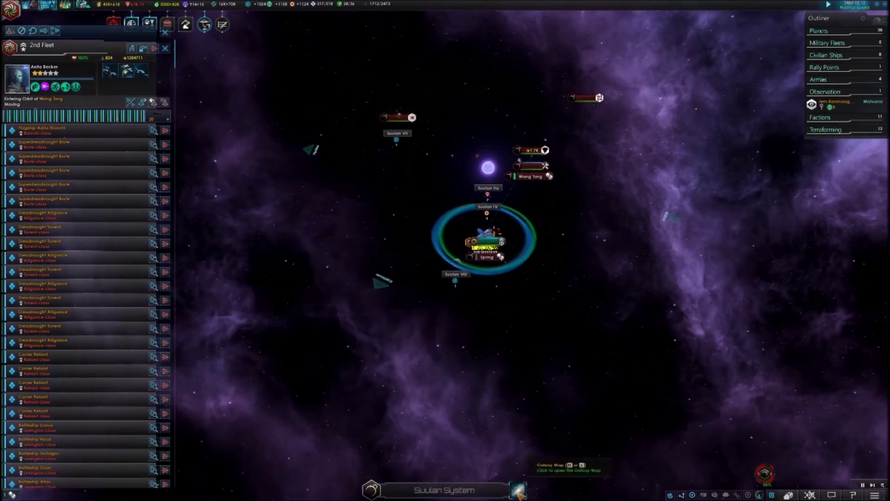
pyautogui.click(518, 491)
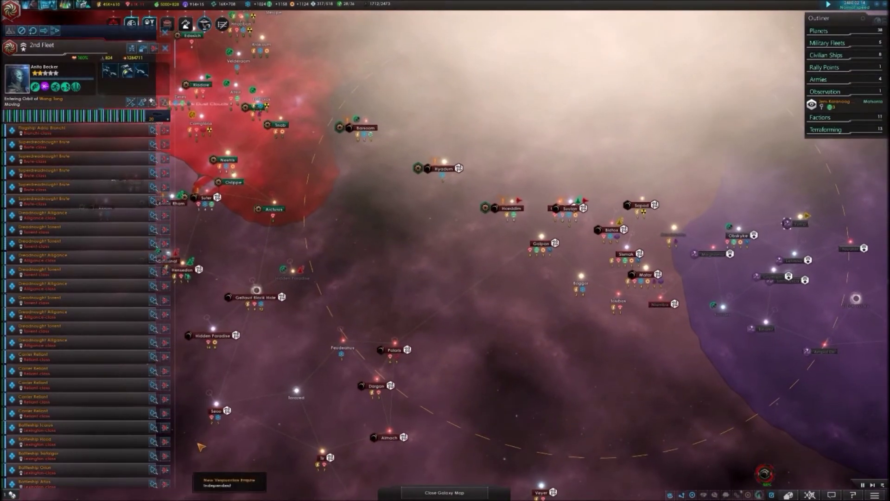
pyautogui.scroll(3, 301, 240)
pyautogui.scroll(2, 301, 241)
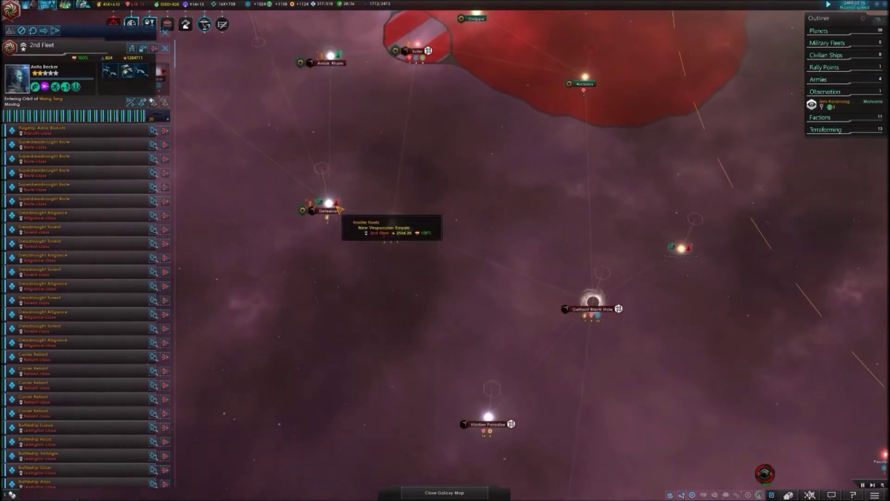
# Step: Enter Hensedon and review Transport Fleet 64's combat against the Wenzhou Spaceport
pyautogui.click(399, 227)
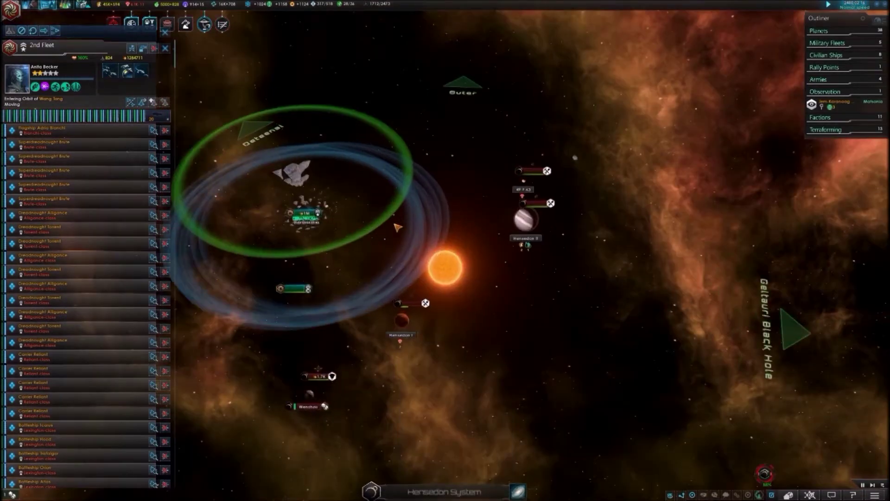
pyautogui.click(336, 278)
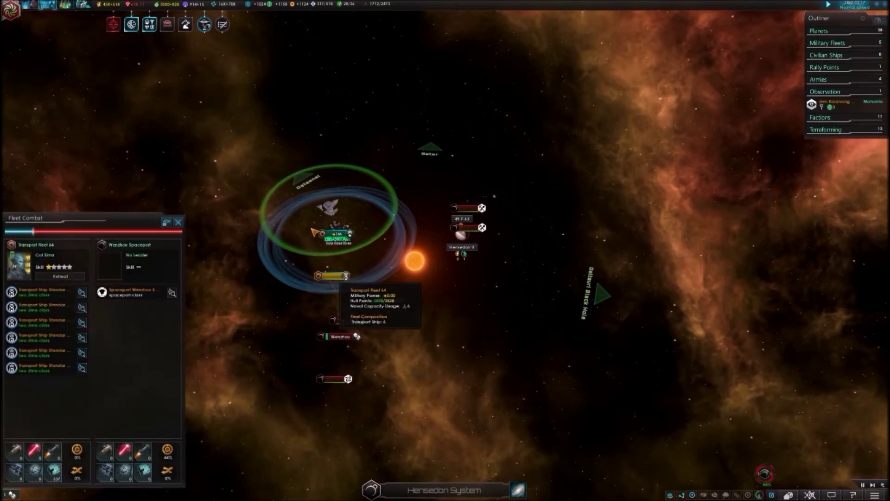
pyautogui.scroll(3, 315, 246)
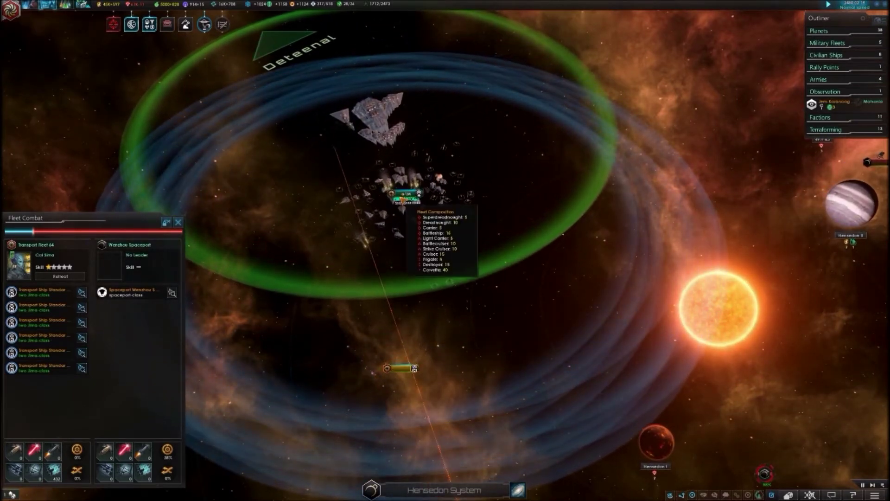
pyautogui.press('s')
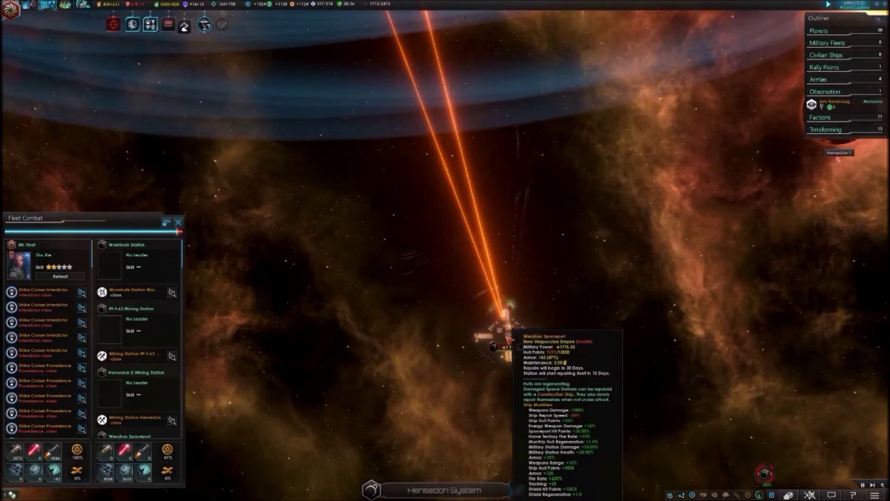
pyautogui.scroll(-3, 508, 339)
pyautogui.scroll(3, 442, 212)
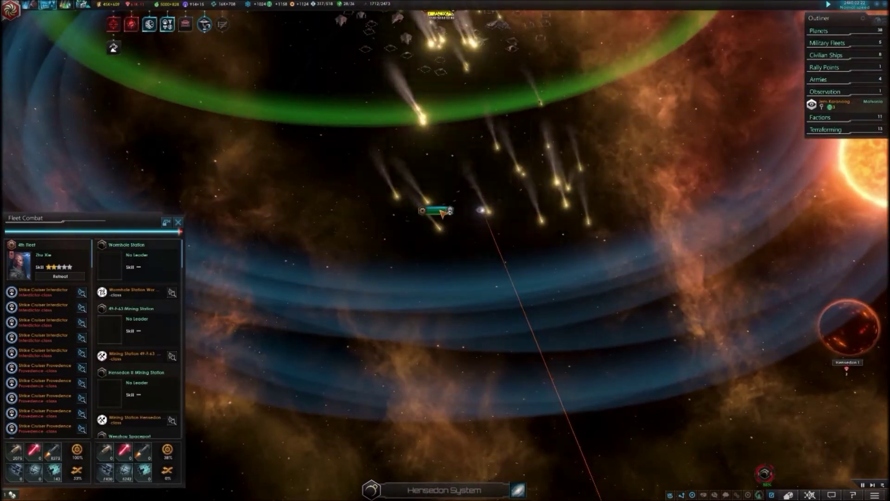
pyautogui.click(443, 212)
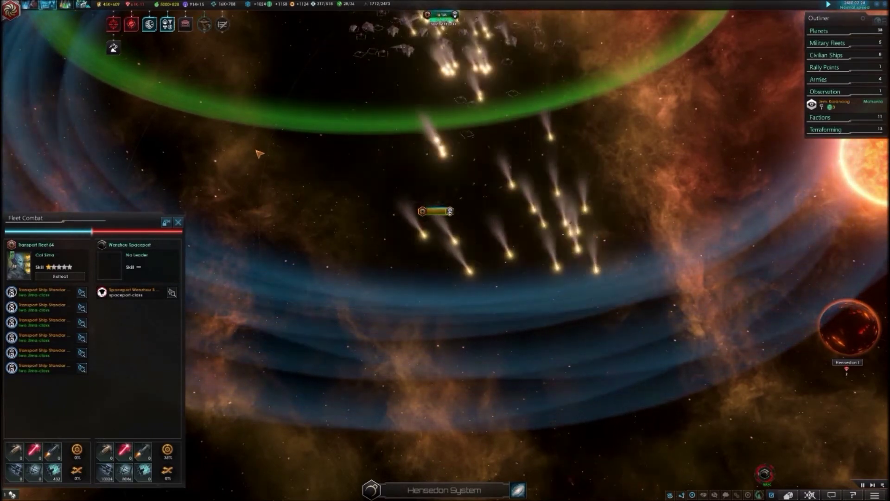
pyautogui.scroll(-2, 271, 155)
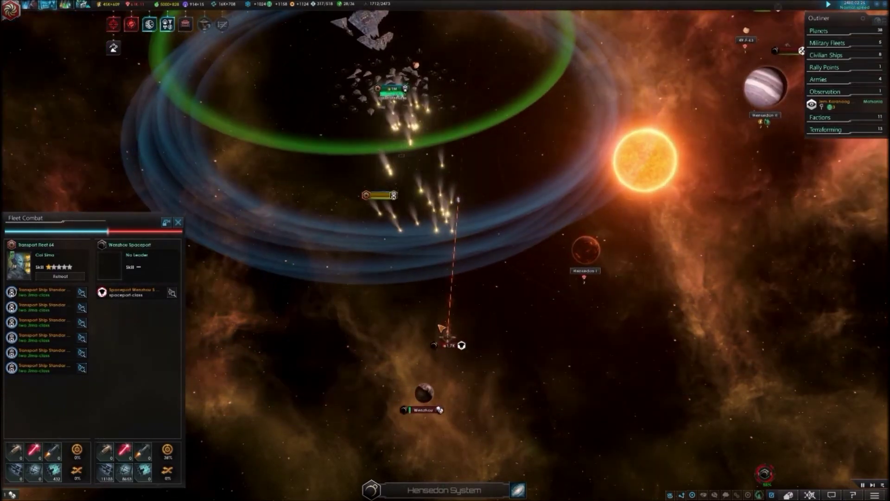
pyautogui.scroll(3, 442, 328)
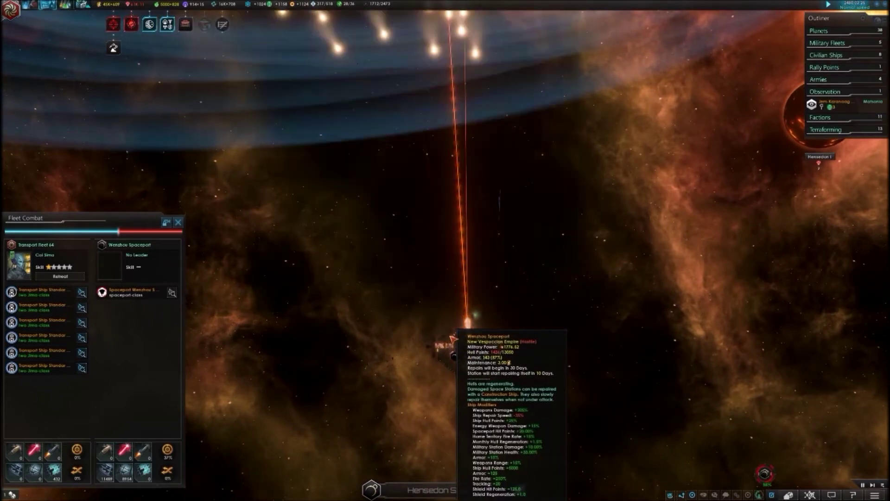
pyautogui.scroll(-3, 459, 341)
pyautogui.scroll(3, 445, 369)
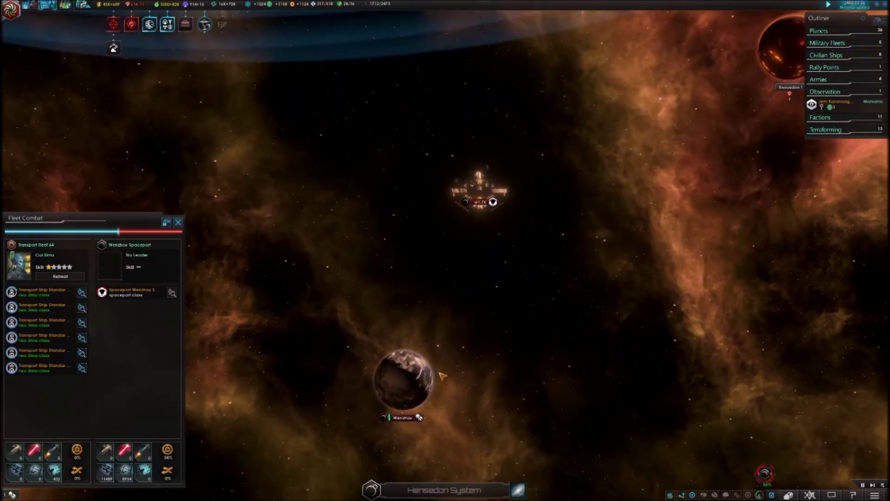
pyautogui.scroll(-3, 441, 376)
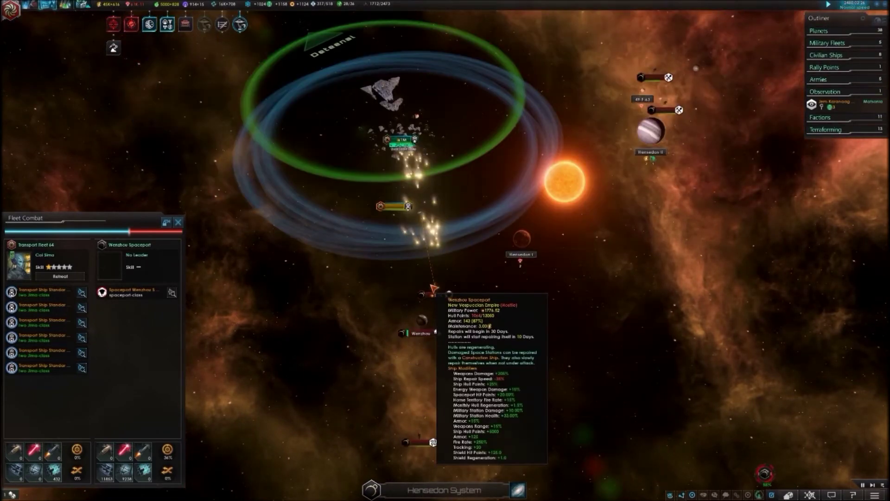
pyautogui.scroll(2, 433, 338)
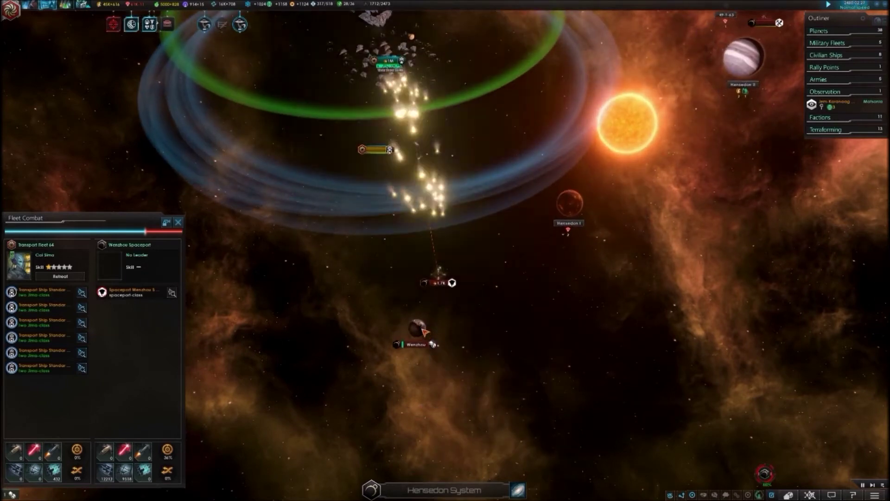
pyautogui.scroll(2, 423, 332)
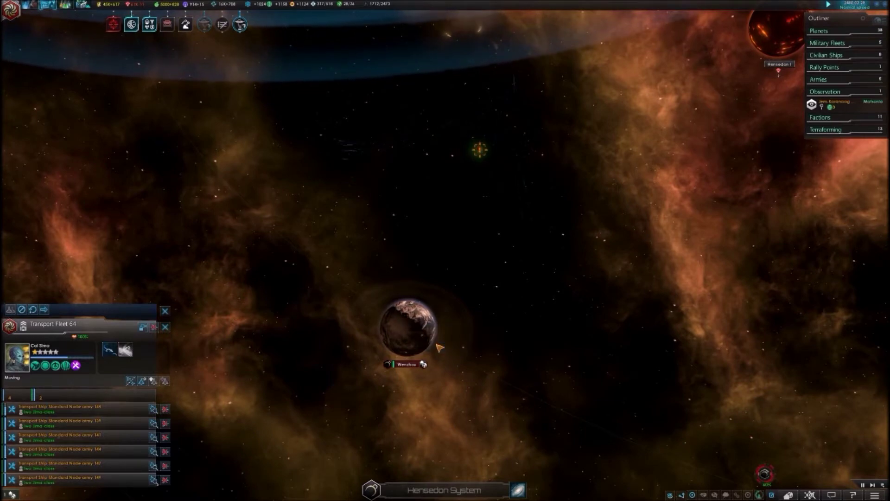
pyautogui.scroll(-3, 439, 347)
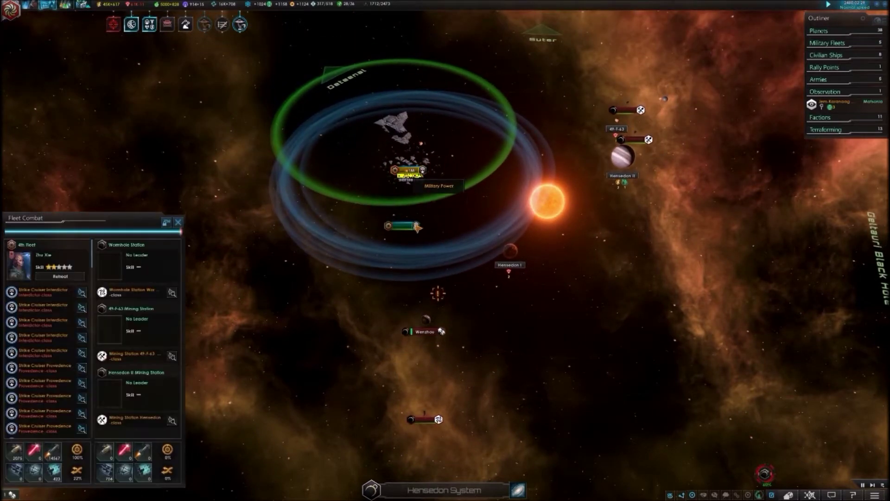
pyautogui.scroll(3, 441, 331)
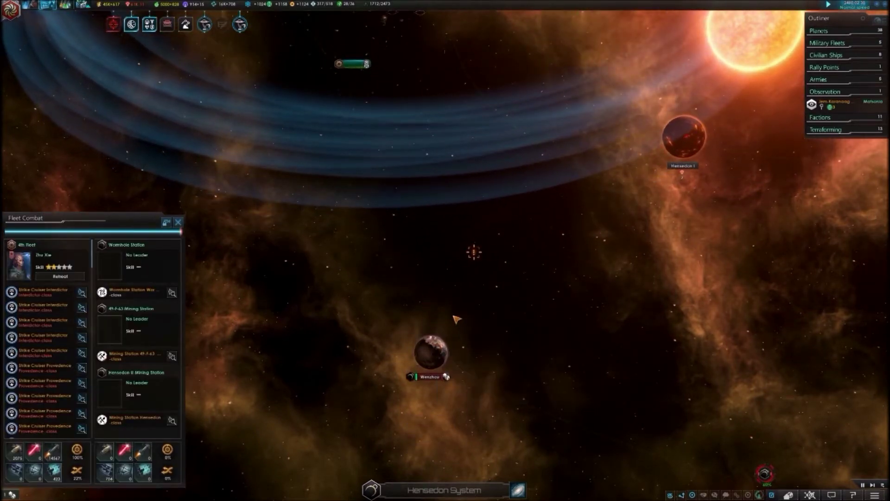
pyautogui.scroll(-3, 455, 319)
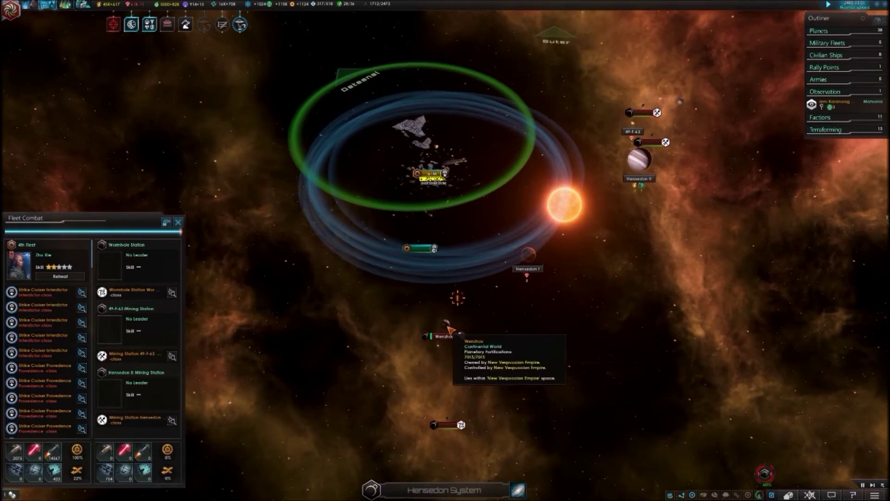
pyautogui.scroll(3, 553, 225)
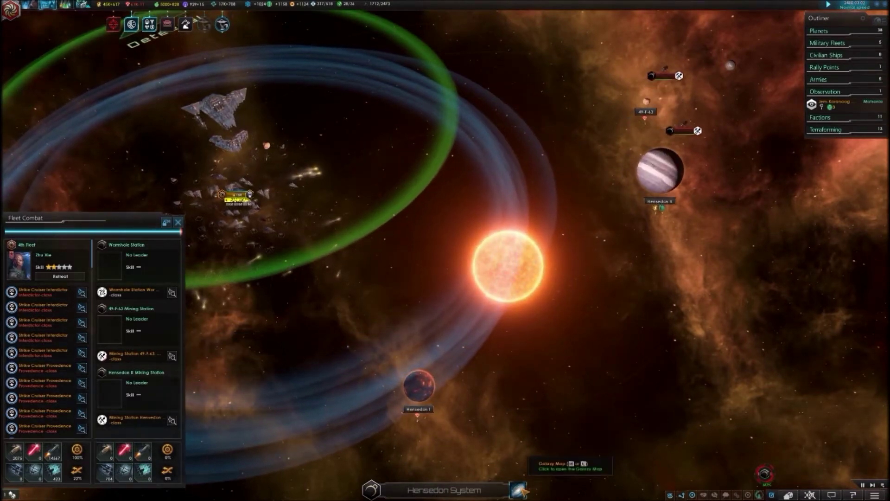
pyautogui.click(521, 490)
pyautogui.scroll(-3, 522, 306)
pyautogui.scroll(3, 585, 272)
pyautogui.scroll(2, 602, 282)
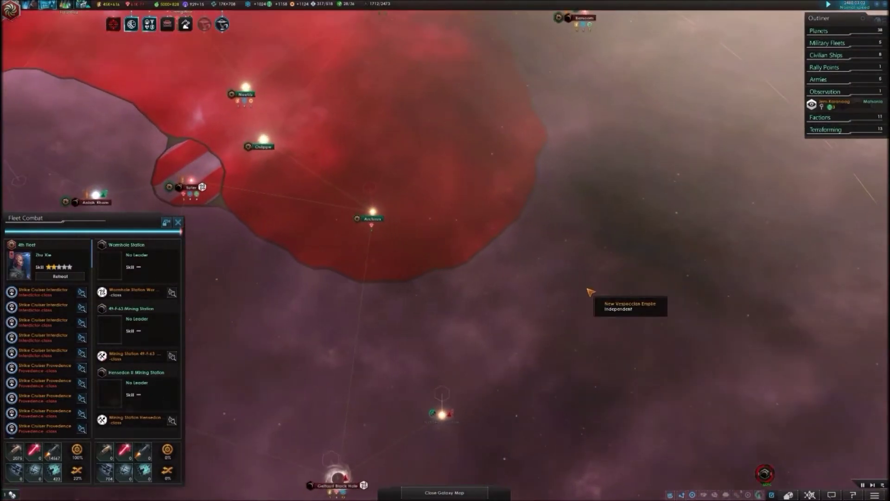
pyautogui.scroll(-2, 590, 286)
pyautogui.scroll(-2, 585, 265)
pyautogui.scroll(-2, 578, 237)
pyautogui.scroll(-1, 571, 206)
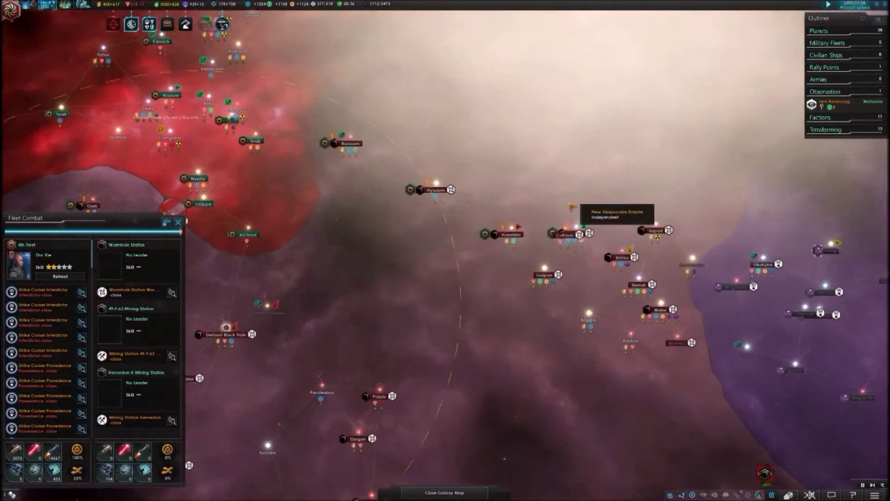
pyautogui.scroll(2, 576, 244)
pyautogui.scroll(2, 582, 245)
pyautogui.scroll(2, 584, 242)
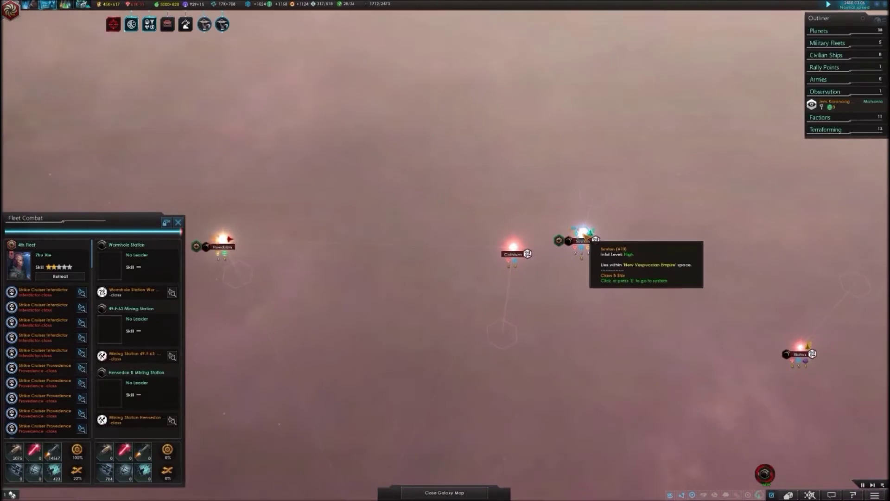
# Step: In Suulan, embark all of Spring's armies and select the loaded Transport Fleet 65
pyautogui.click(584, 237)
pyautogui.scroll(3, 444, 412)
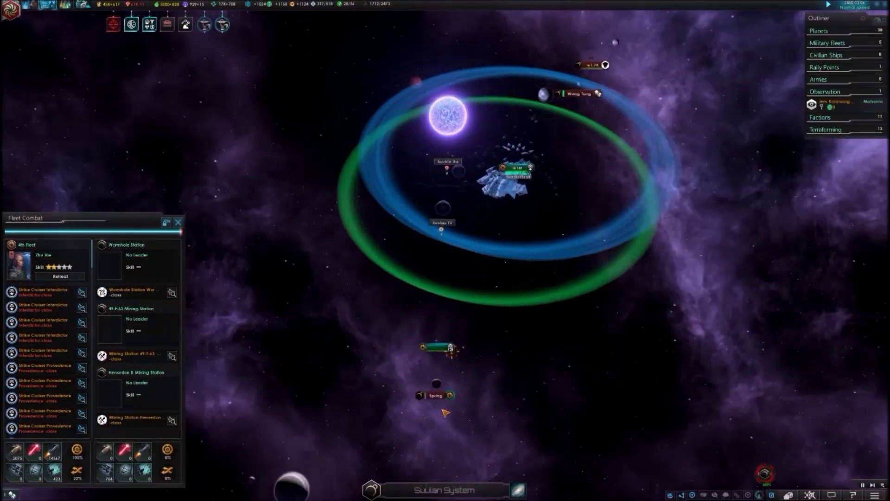
pyautogui.scroll(3, 418, 376)
pyautogui.moveTo(362, 180); pyautogui.dragTo(491, 303)
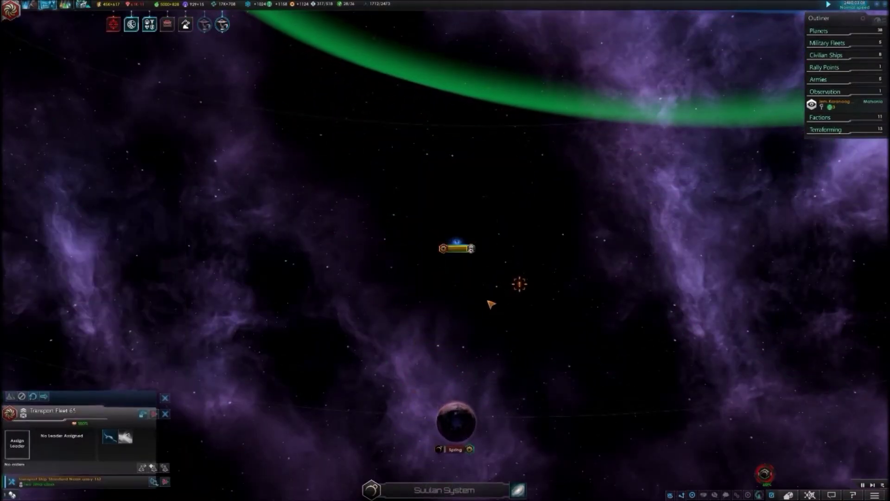
pyautogui.scroll(2, 446, 361)
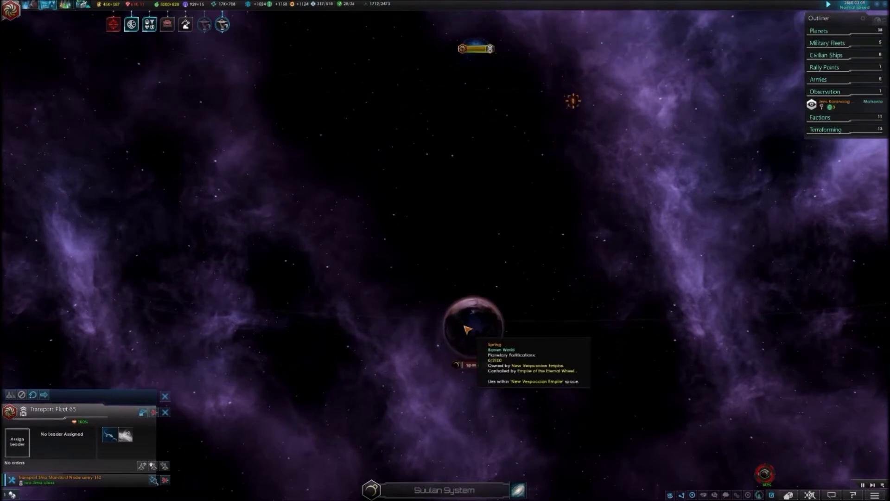
pyautogui.click(467, 330)
pyautogui.click(112, 484)
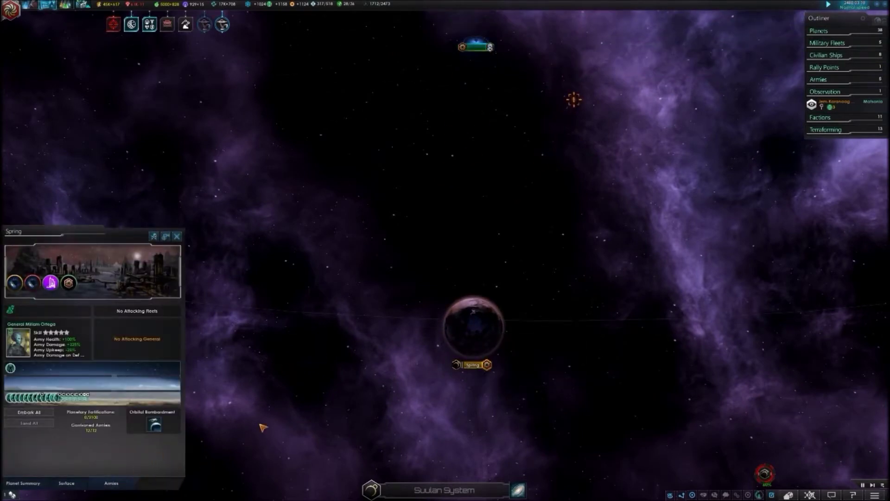
pyautogui.scroll(-3, 356, 320)
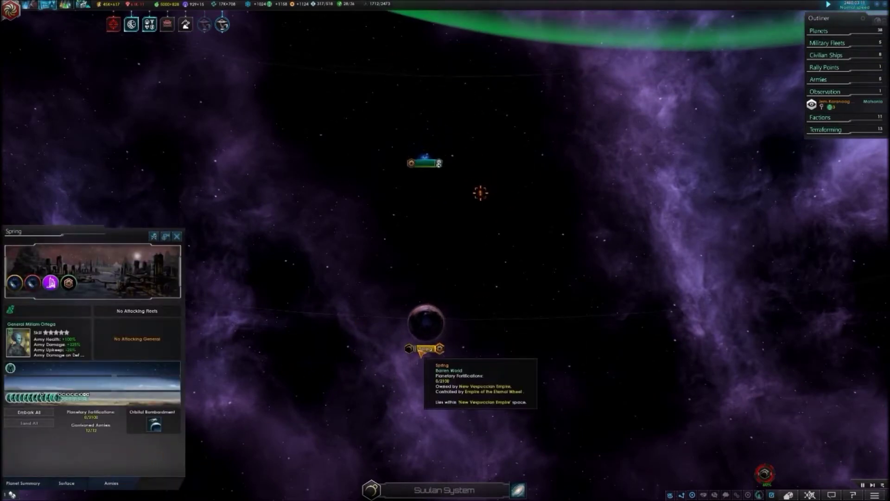
pyautogui.click(48, 413)
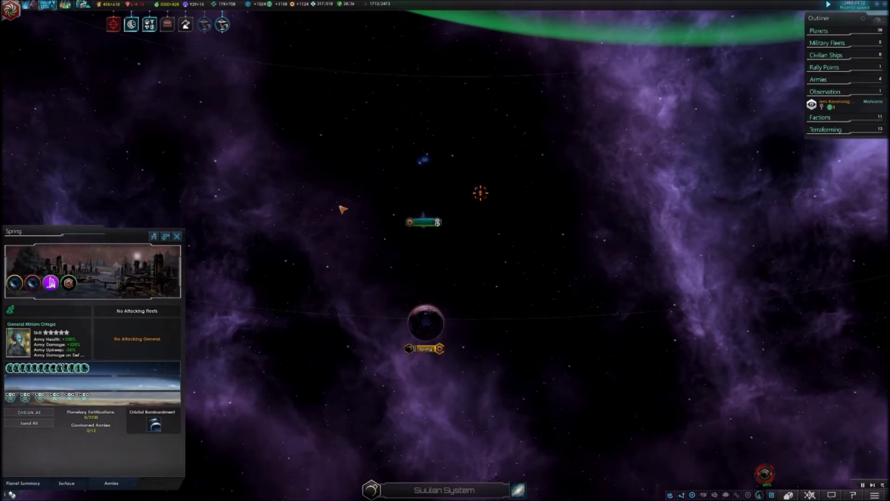
pyautogui.click(426, 213)
pyautogui.scroll(-3, 483, 244)
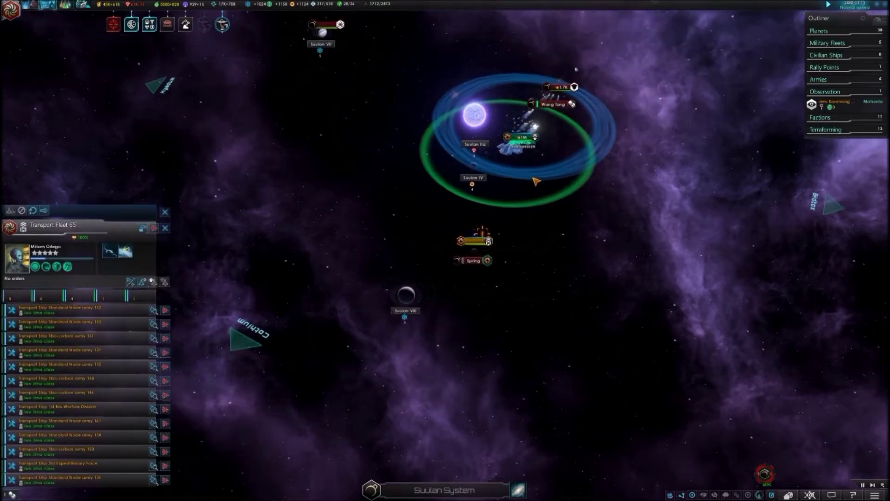
pyautogui.scroll(5, 570, 98)
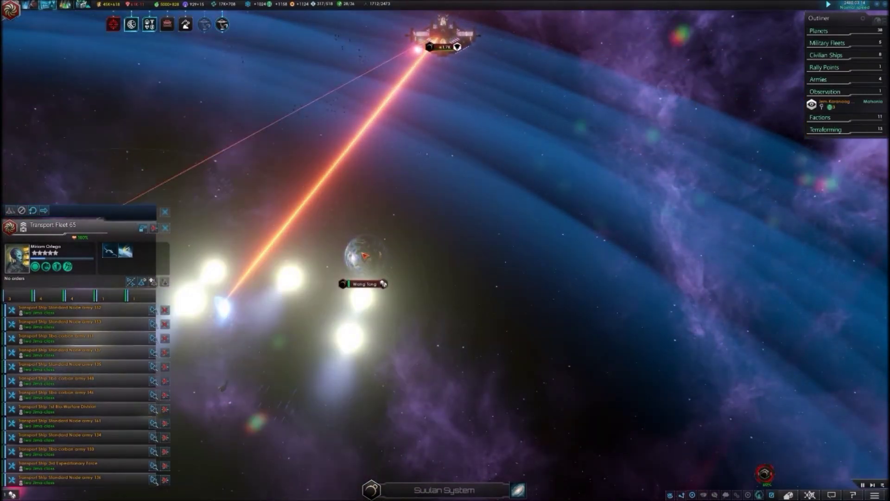
# Step: Land Transport Fleet 65's armies on Wang Tong
pyautogui.rightClick(363, 256)
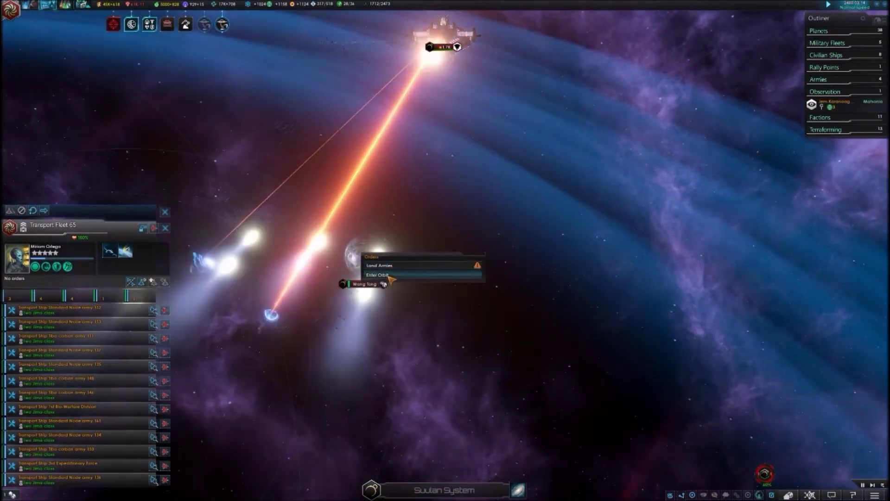
pyautogui.click(386, 276)
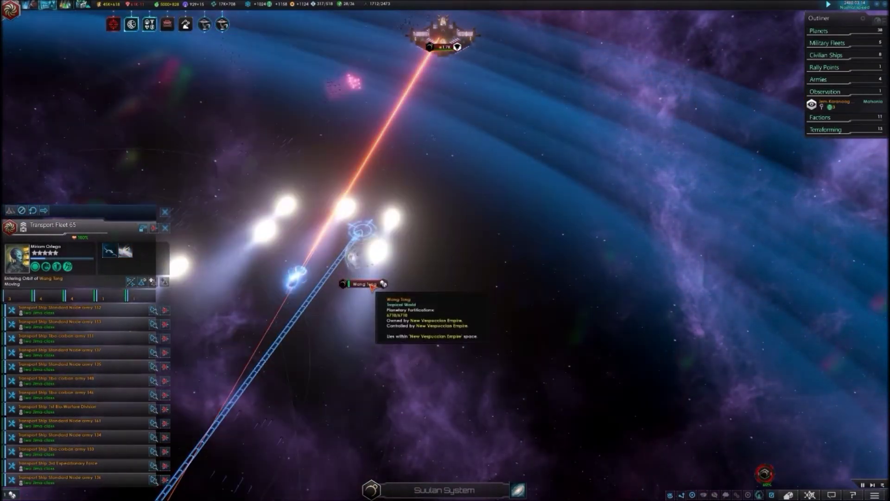
pyautogui.click(367, 284)
pyautogui.scroll(-4, 270, 378)
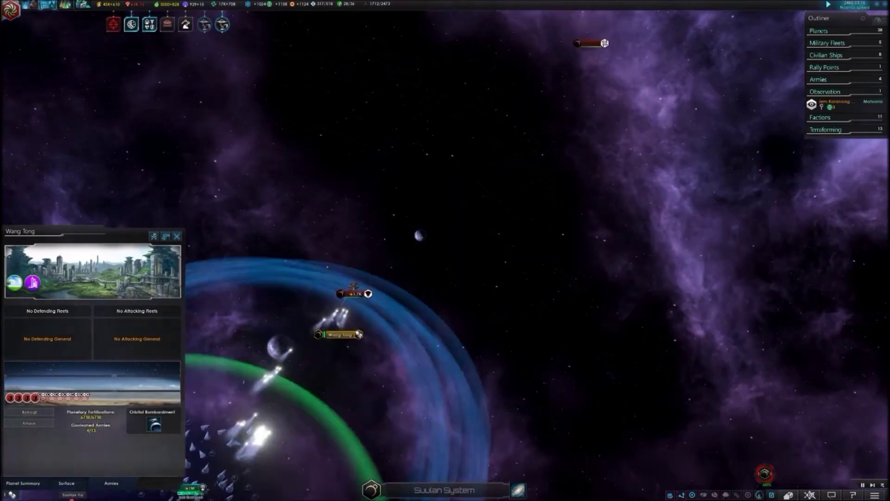
pyautogui.scroll(-5, 292, 383)
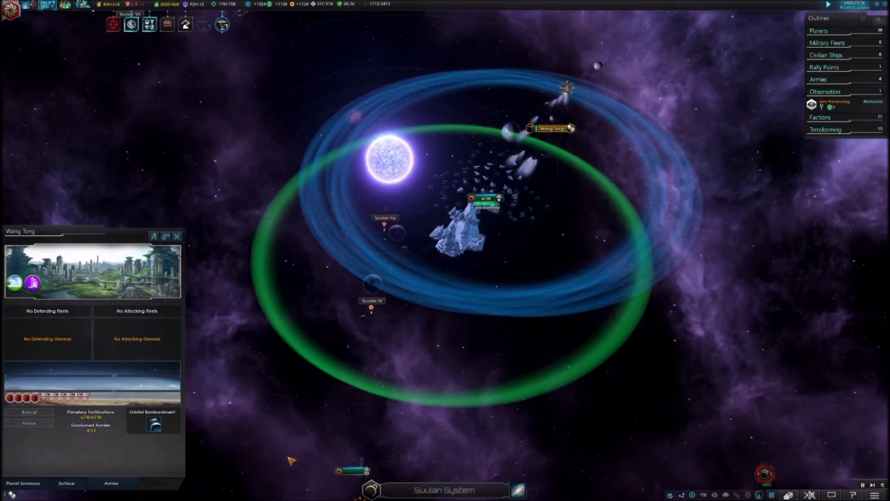
pyautogui.click(351, 467)
pyautogui.scroll(5, 581, 78)
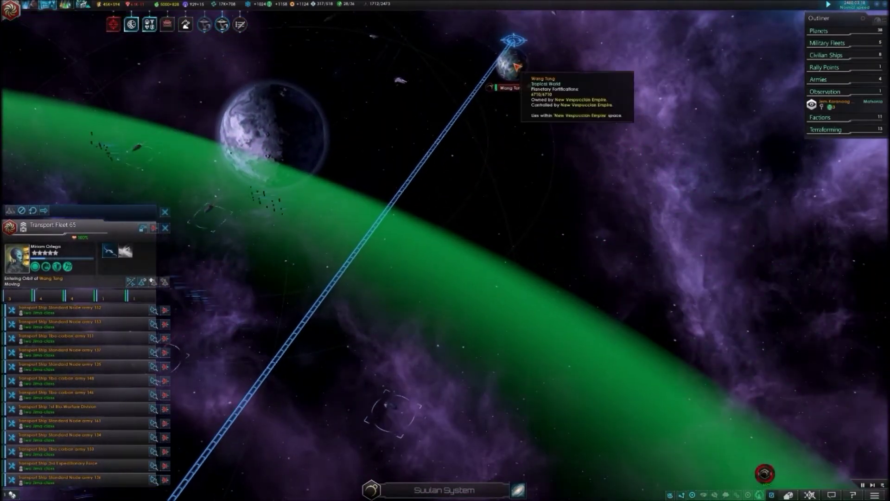
pyautogui.rightClick(514, 62)
pyautogui.click(535, 77)
pyautogui.scroll(-3, 343, 273)
pyautogui.scroll(-3, 343, 274)
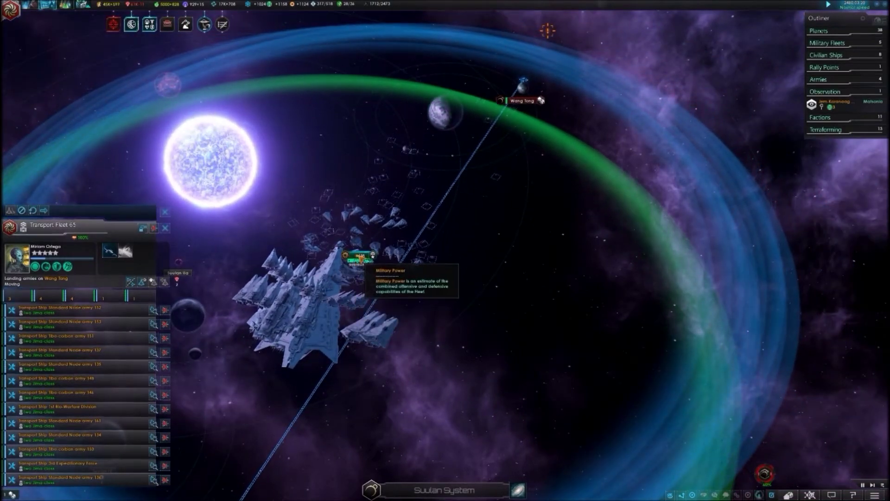
# Step: Review the 2nd Fleet's details, then bring up the galaxy map
pyautogui.click(360, 259)
pyautogui.scroll(-5, 503, 161)
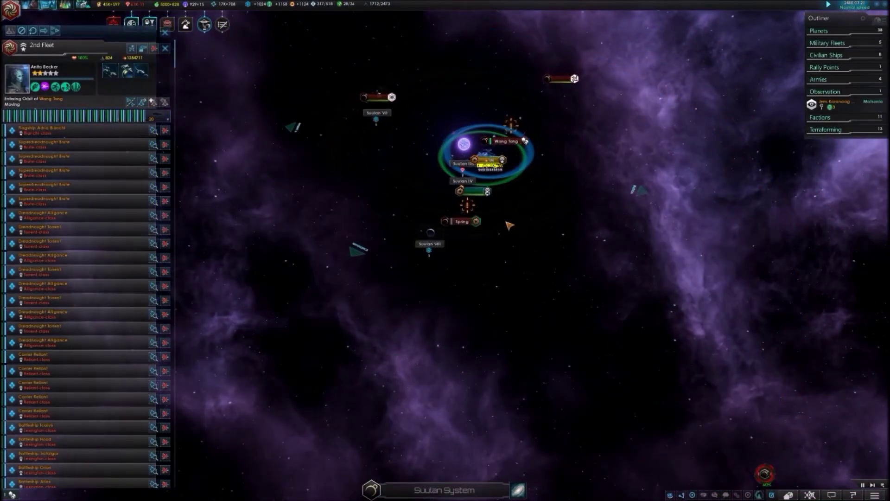
pyautogui.scroll(3, 488, 217)
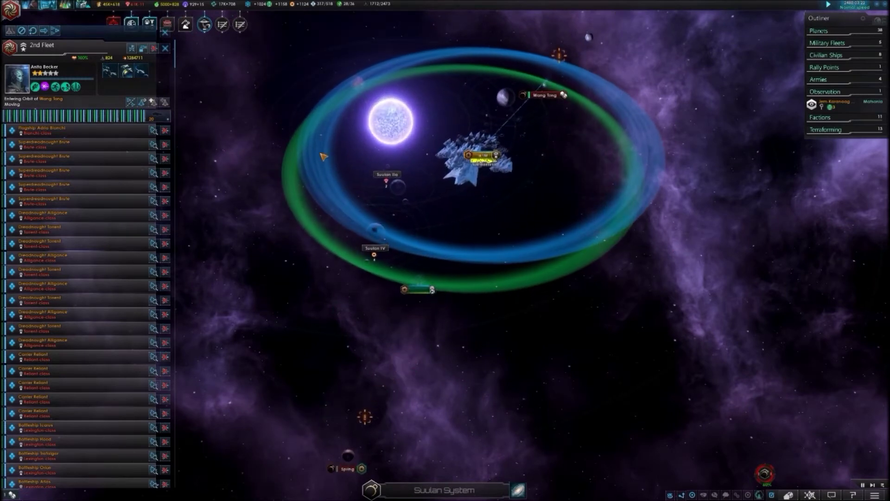
pyautogui.click(166, 40)
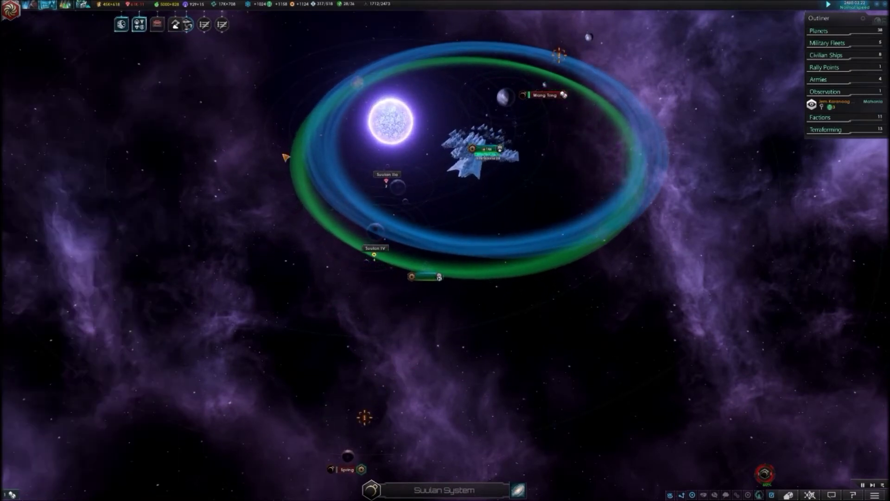
pyautogui.click(519, 489)
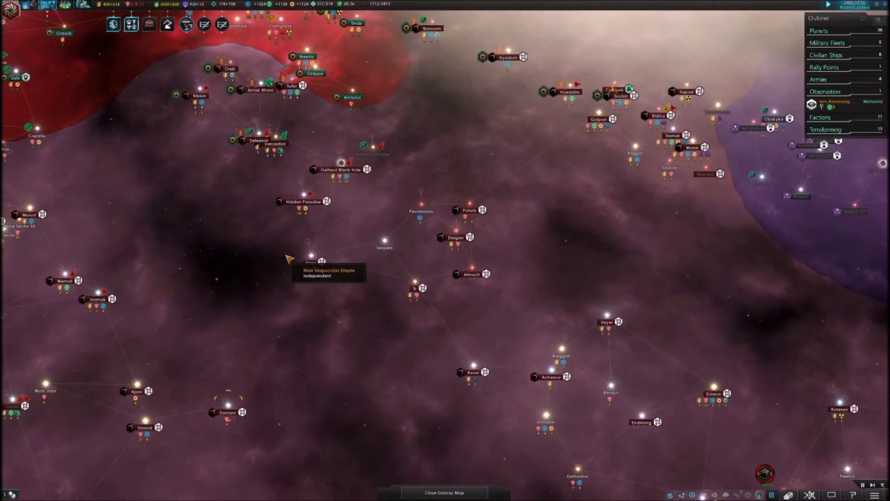
pyautogui.scroll(4, 304, 204)
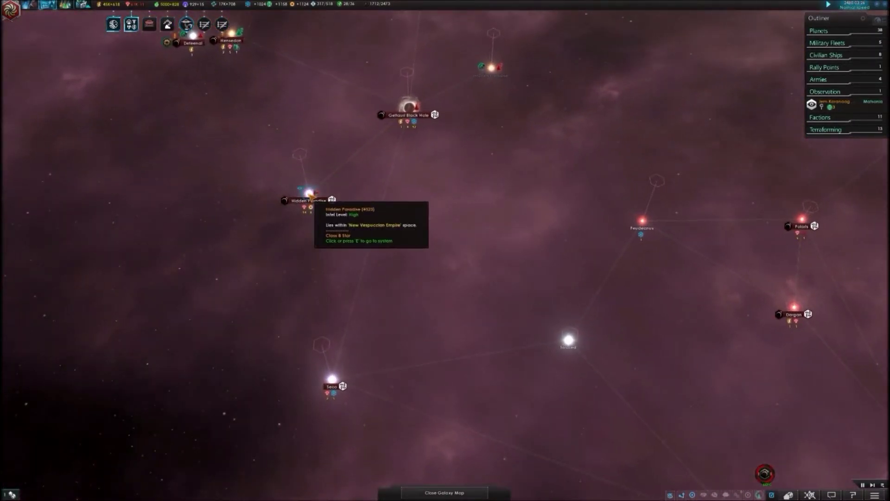
# Step: Enter the Hidden Paradise system and pan across its star, research station and planets
pyautogui.click(309, 197)
pyautogui.scroll(2, 489, 224)
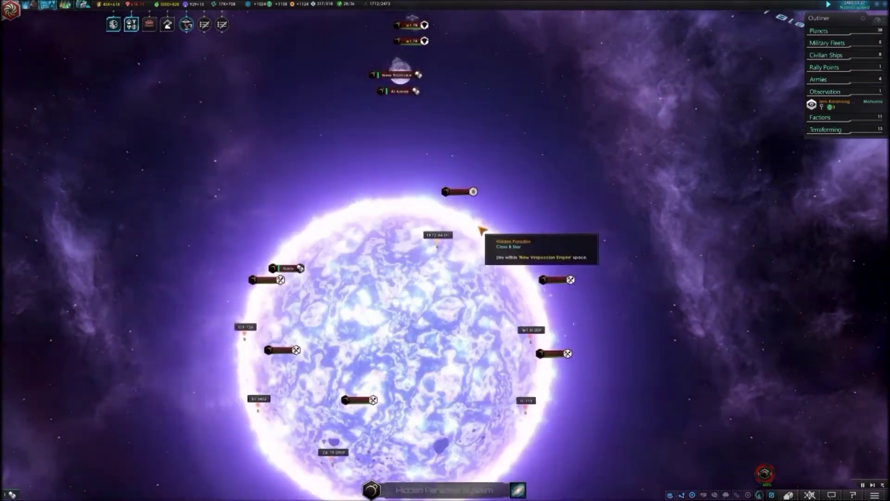
pyautogui.scroll(2, 482, 230)
pyautogui.scroll(2, 465, 176)
pyautogui.scroll(2, 456, 162)
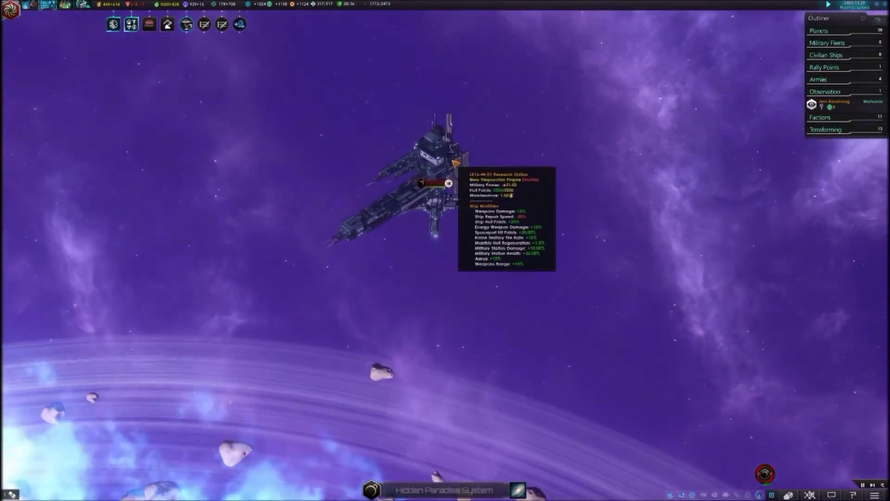
pyautogui.scroll(-5, 456, 182)
pyautogui.scroll(-3, 459, 209)
pyautogui.scroll(1, 460, 244)
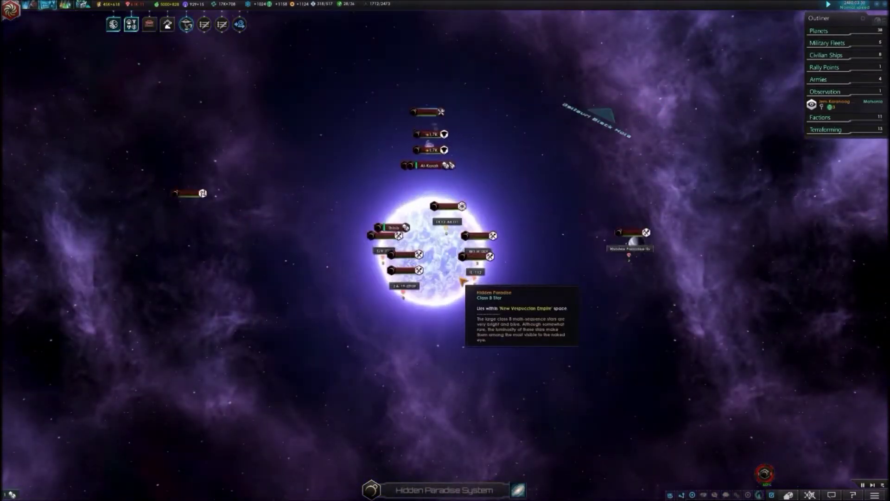
pyautogui.scroll(2, 466, 237)
pyautogui.scroll(2, 501, 271)
pyautogui.scroll(1, 487, 247)
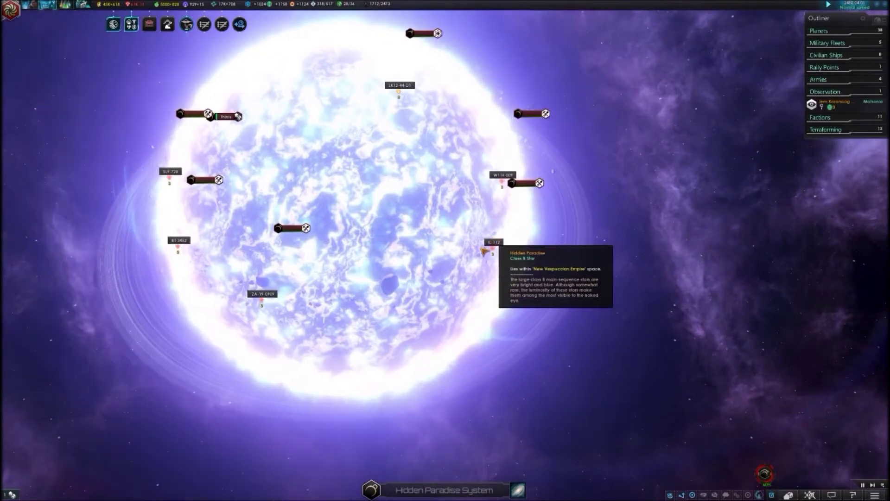
pyautogui.scroll(-3, 485, 251)
pyautogui.scroll(-3, 529, 257)
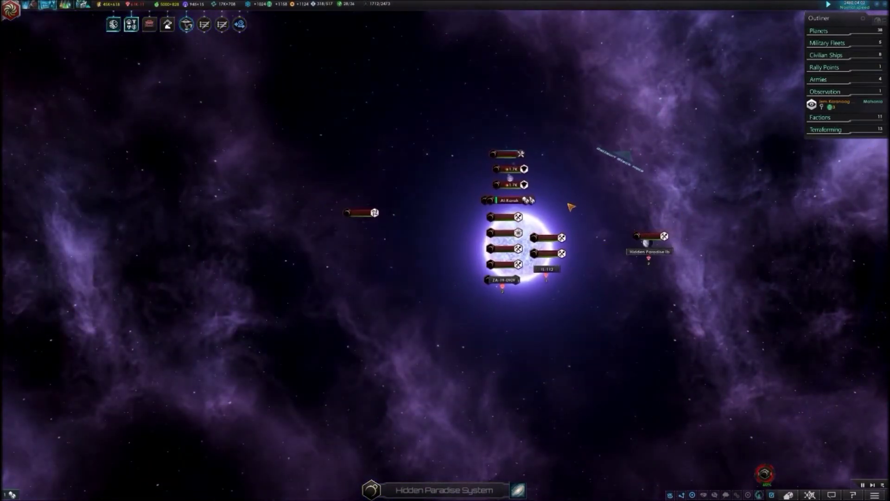
pyautogui.scroll(3, 529, 188)
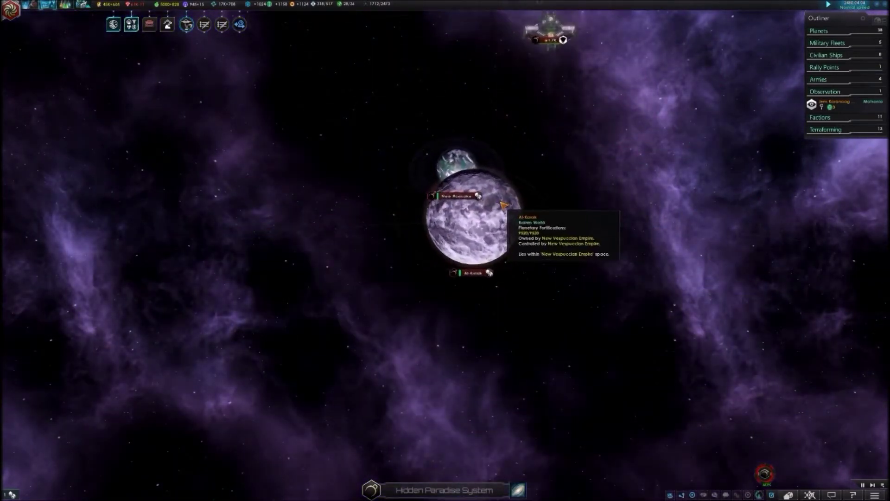
pyautogui.press('d')
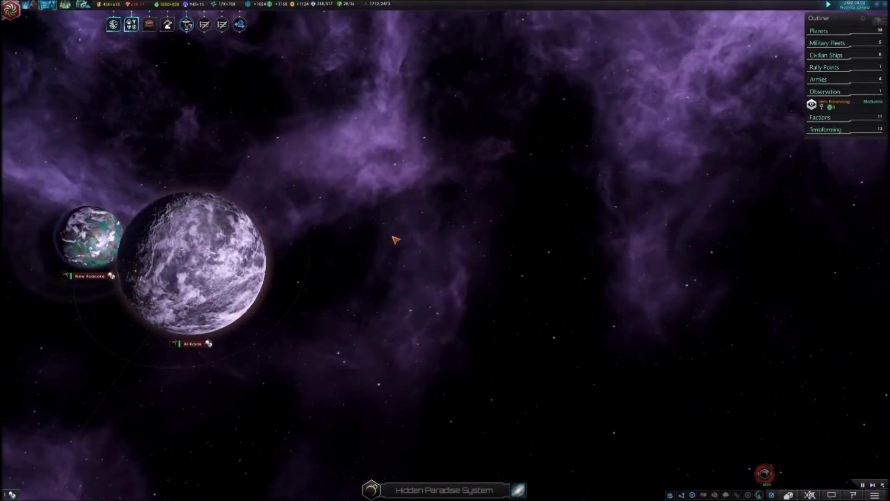
pyautogui.scroll(-3, 394, 240)
pyautogui.scroll(-3, 395, 239)
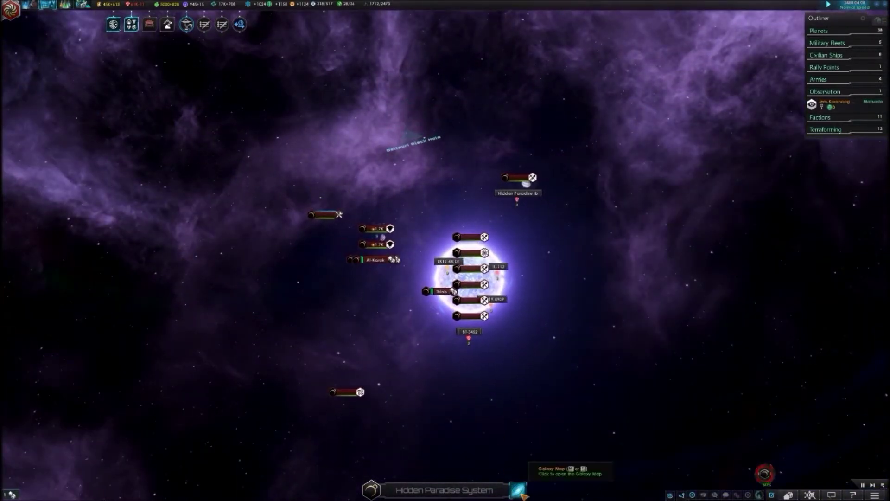
# Step: Select the Automated Dreadnought fleet on the galaxy map and enter its Hensedon system
pyautogui.click(520, 490)
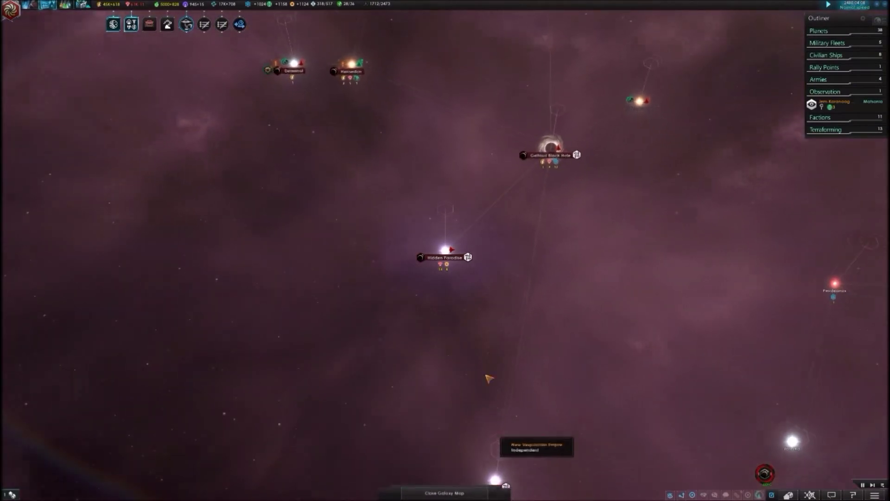
pyautogui.scroll(-3, 449, 254)
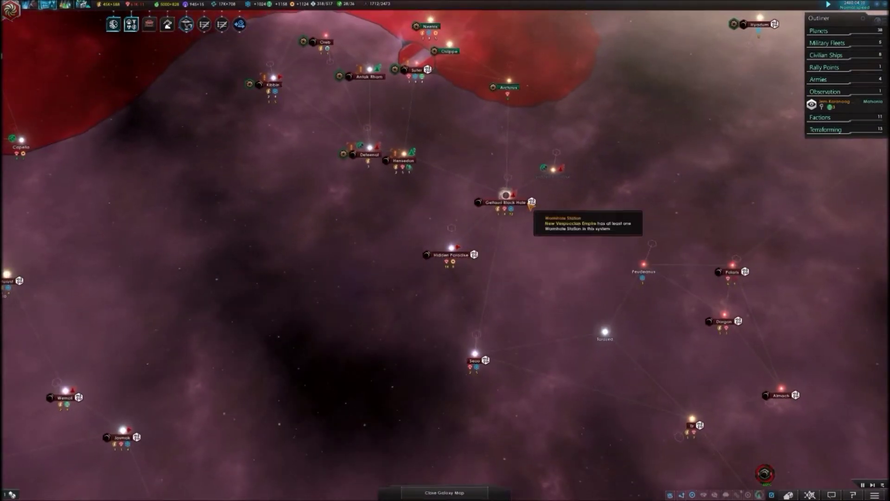
pyautogui.scroll(-3, 531, 207)
pyautogui.scroll(-3, 507, 240)
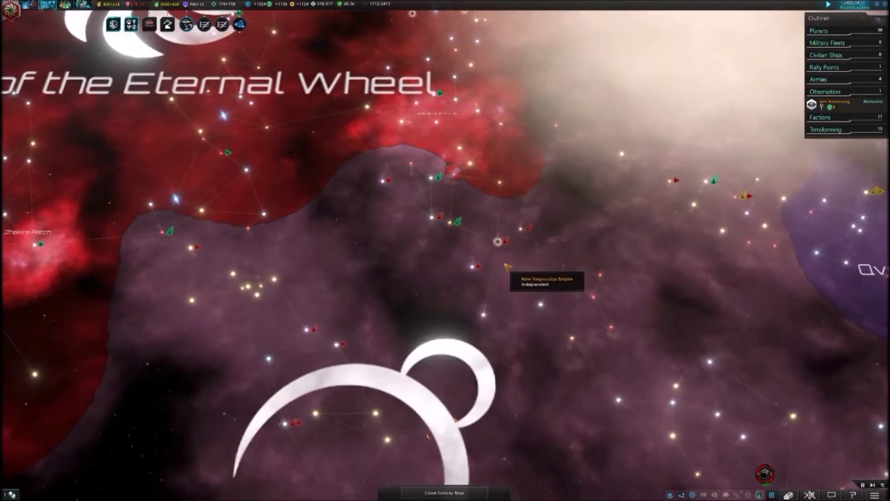
pyautogui.scroll(3, 508, 267)
pyautogui.scroll(3, 379, 161)
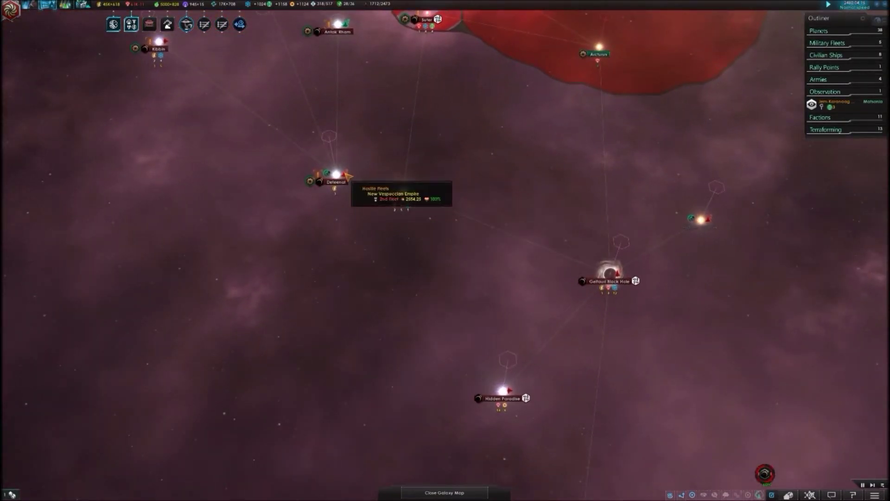
pyautogui.scroll(-3, 348, 175)
pyautogui.click(351, 92)
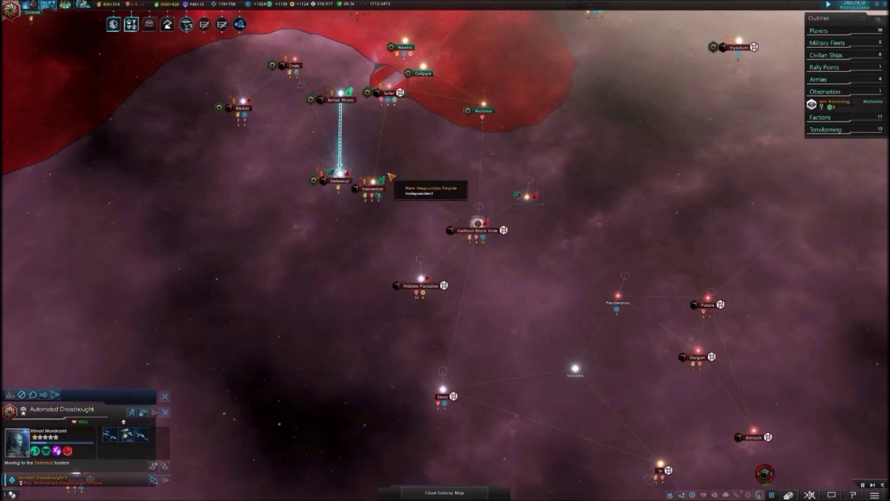
pyautogui.click(374, 182)
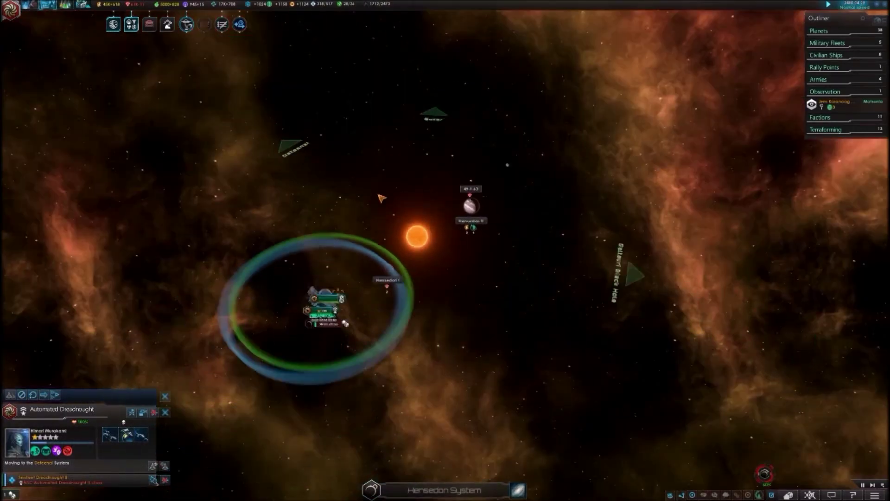
pyautogui.scroll(5, 376, 281)
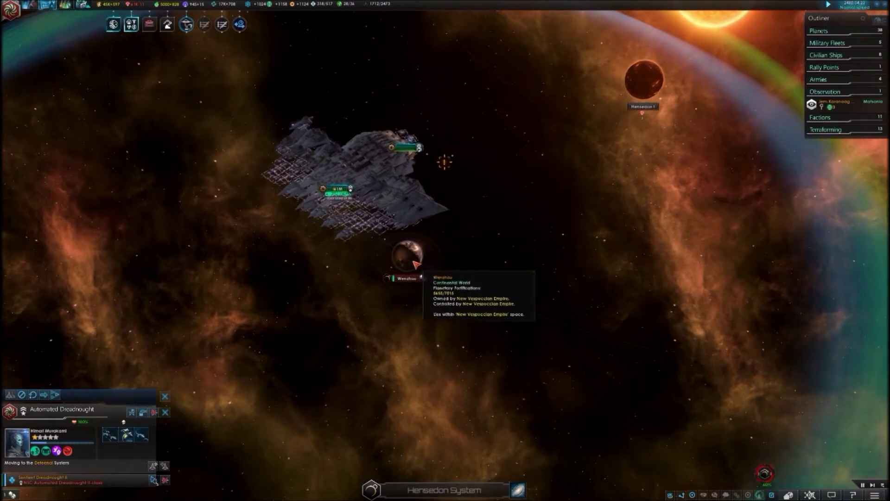
pyautogui.scroll(3, 404, 284)
# Step: Review Wenzhou's army details in Hensedon, then return to the full galaxy map
pyautogui.click(404, 285)
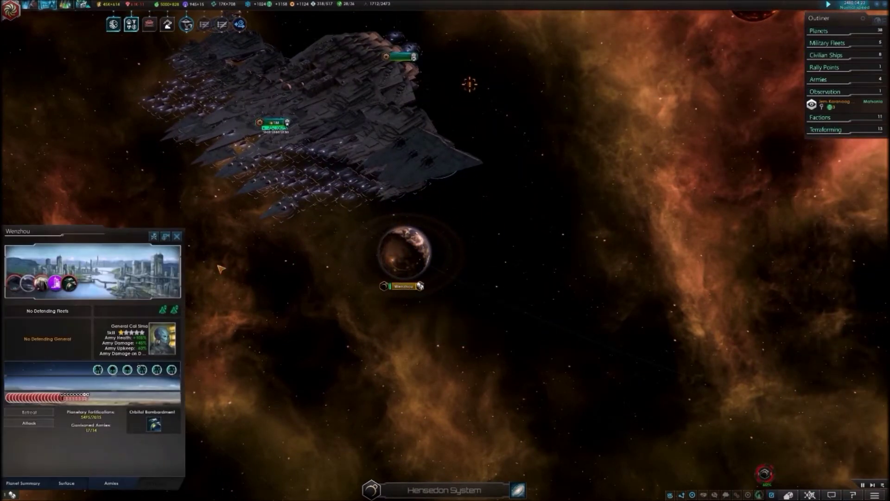
pyautogui.click(178, 238)
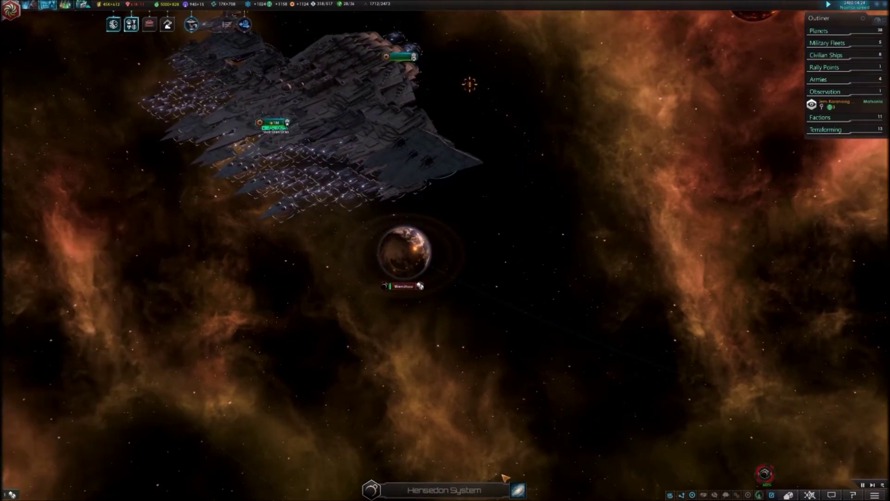
pyautogui.click(518, 490)
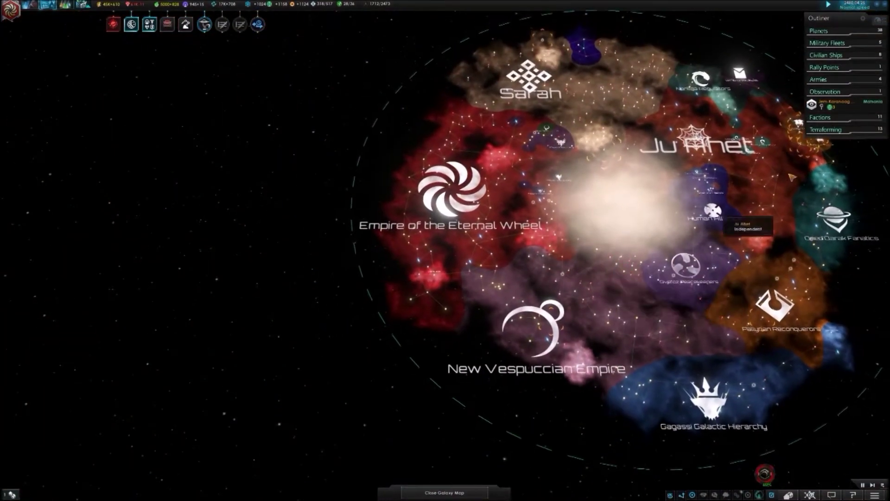
pyautogui.scroll(5, 592, 282)
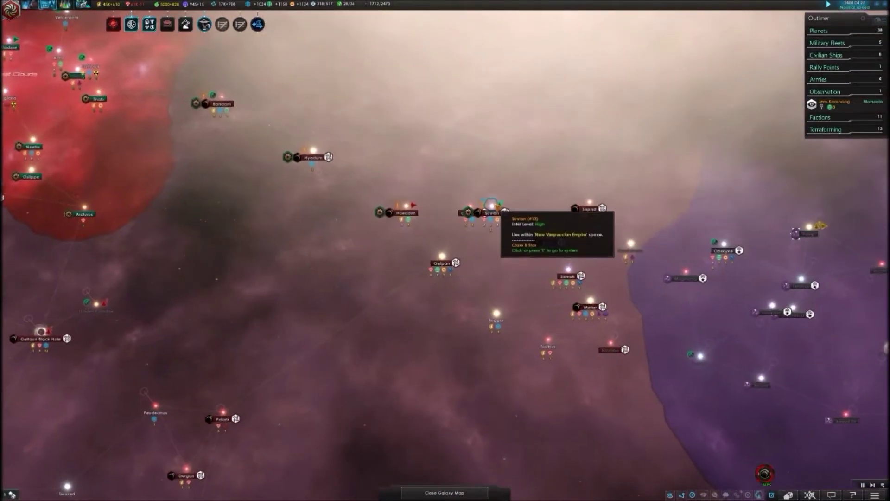
# Step: Check Wang Tong's armies in Suulan, which has no defending fleets or general
pyautogui.click(495, 207)
pyautogui.scroll(5, 571, 258)
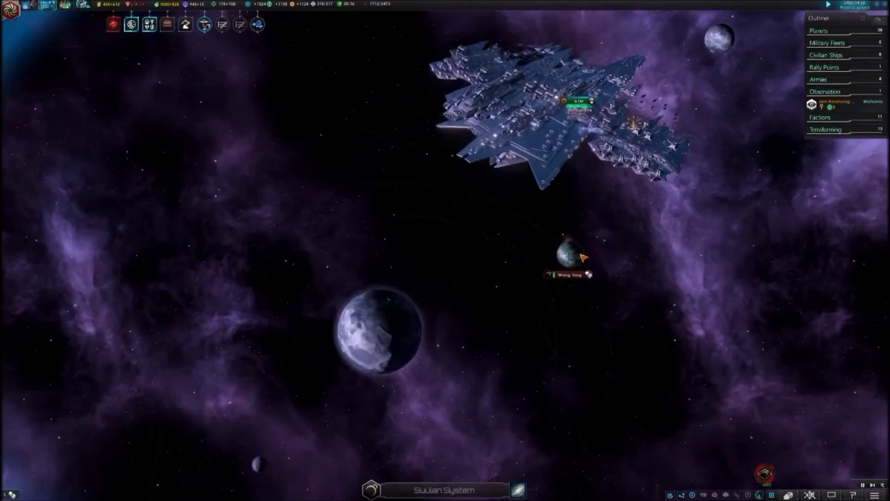
pyautogui.click(569, 264)
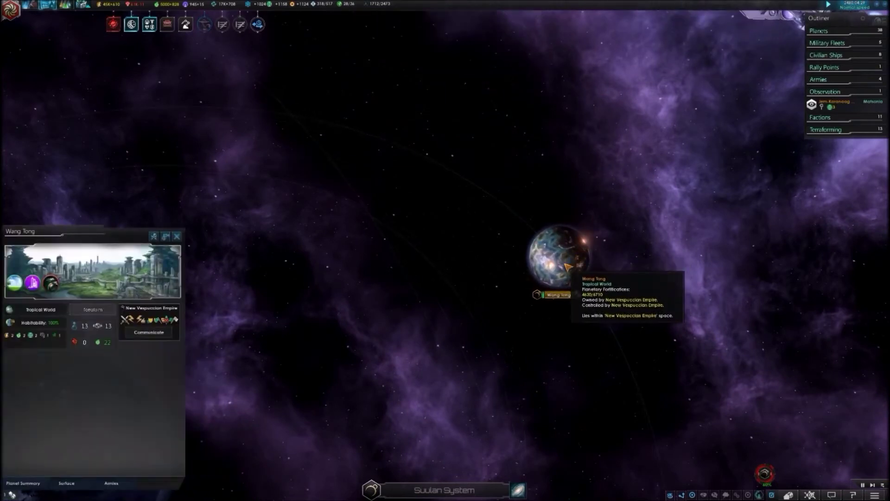
pyautogui.click(110, 484)
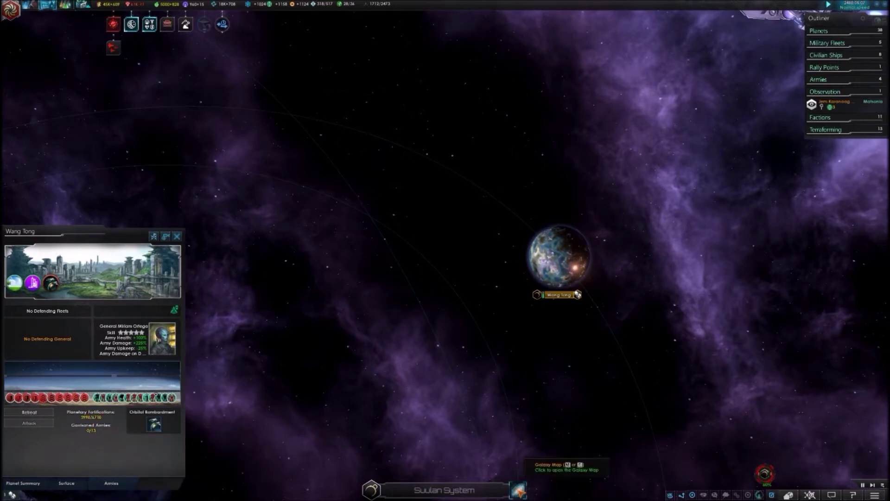
pyautogui.click(518, 489)
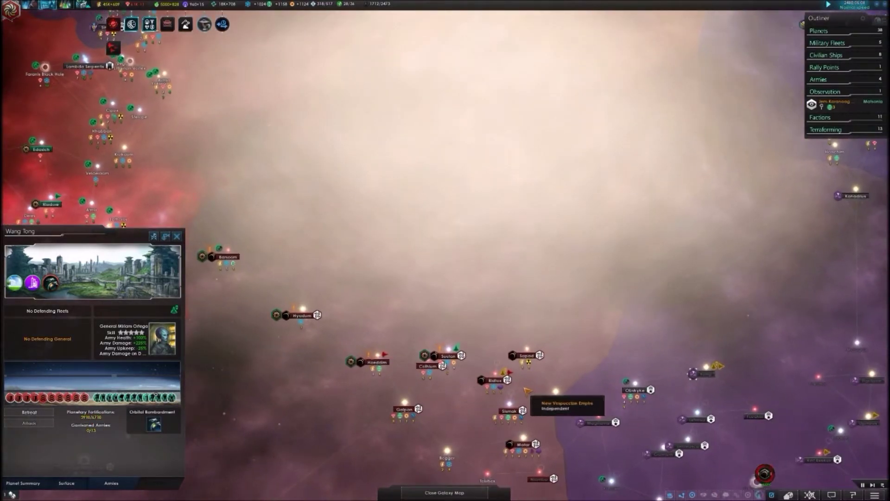
pyautogui.scroll(-5, 527, 391)
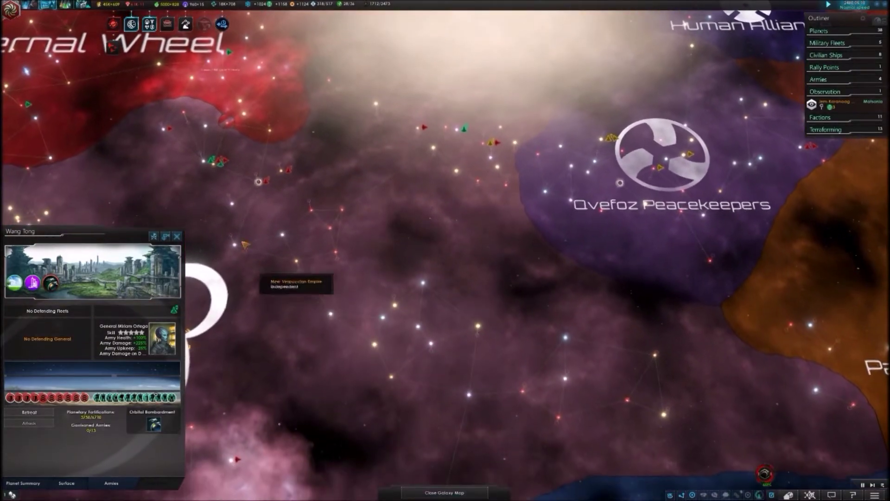
pyautogui.scroll(5, 206, 146)
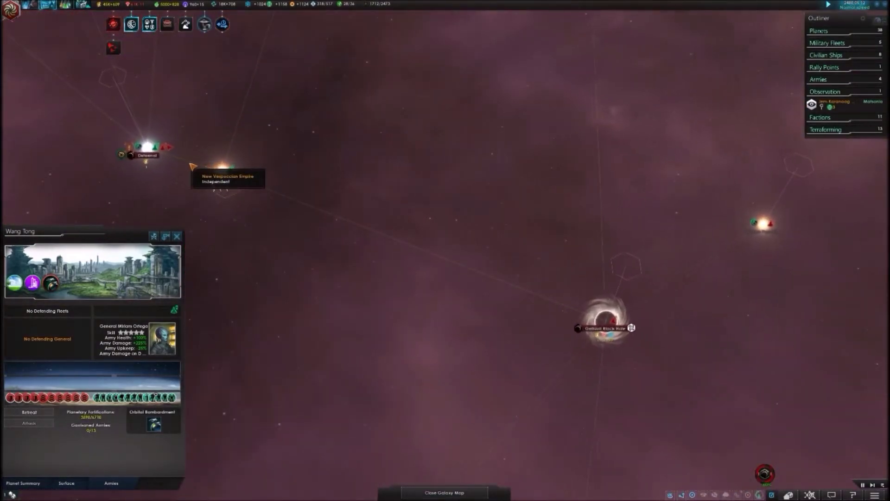
pyautogui.scroll(-3, 193, 167)
pyautogui.scroll(3, 369, 208)
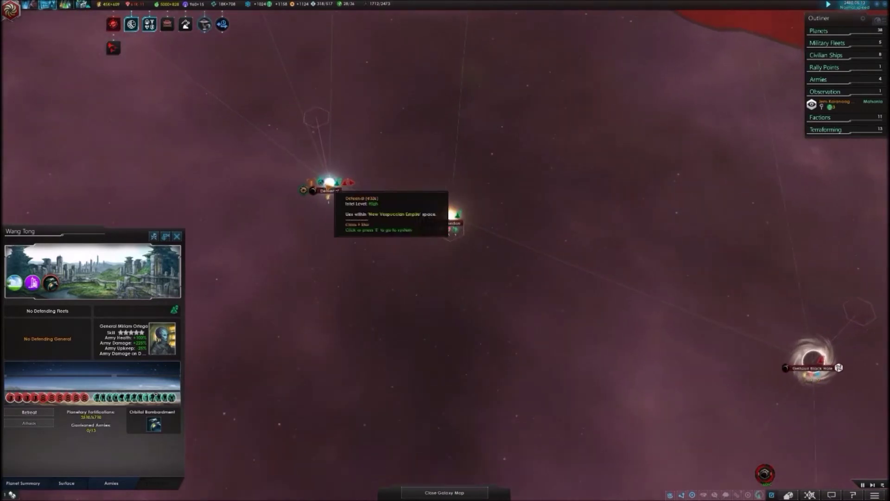
# Step: Visit the Deteenal system and inspect the attacking Automated Dreadnought fleet
pyautogui.click(330, 185)
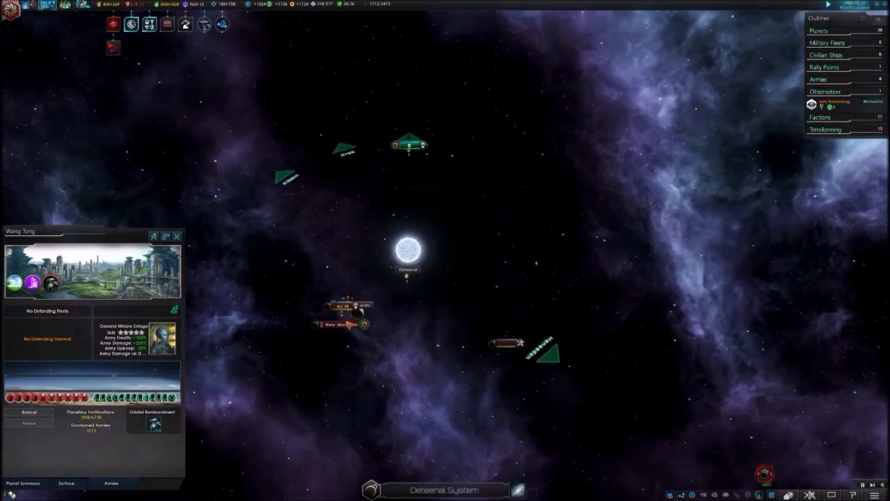
pyautogui.scroll(5, 348, 324)
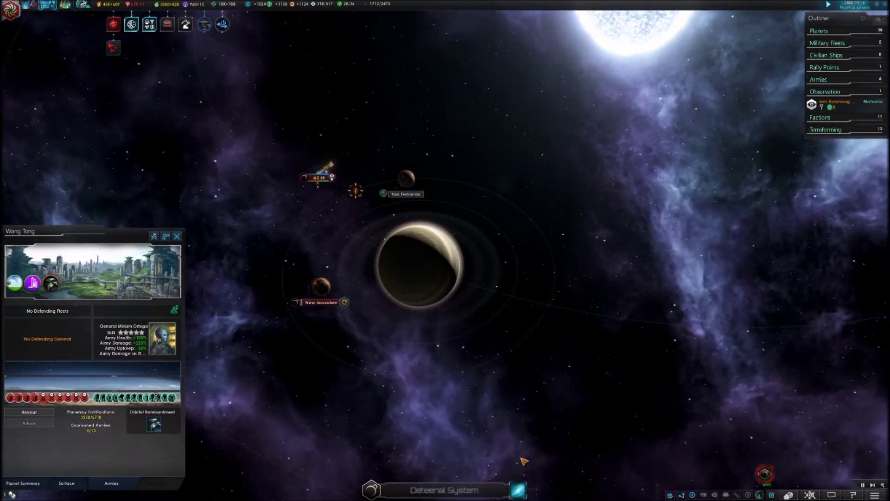
pyautogui.scroll(-4, 504, 210)
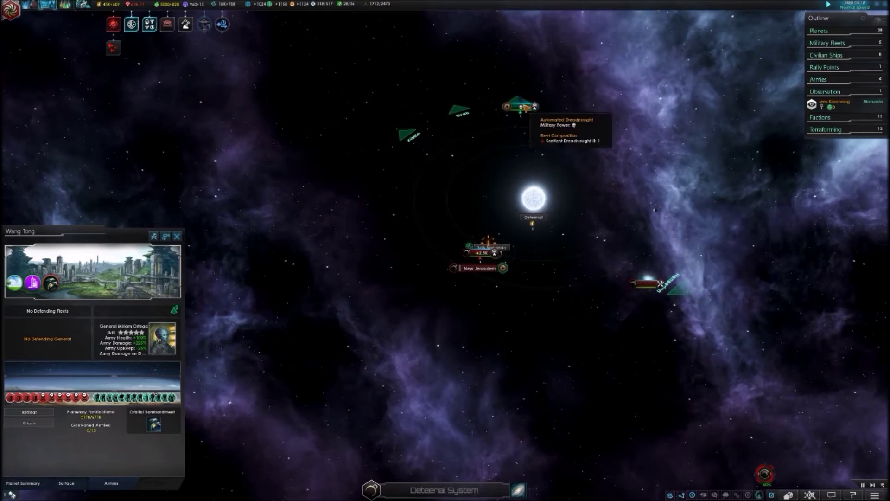
pyautogui.click(525, 107)
pyautogui.scroll(5, 487, 251)
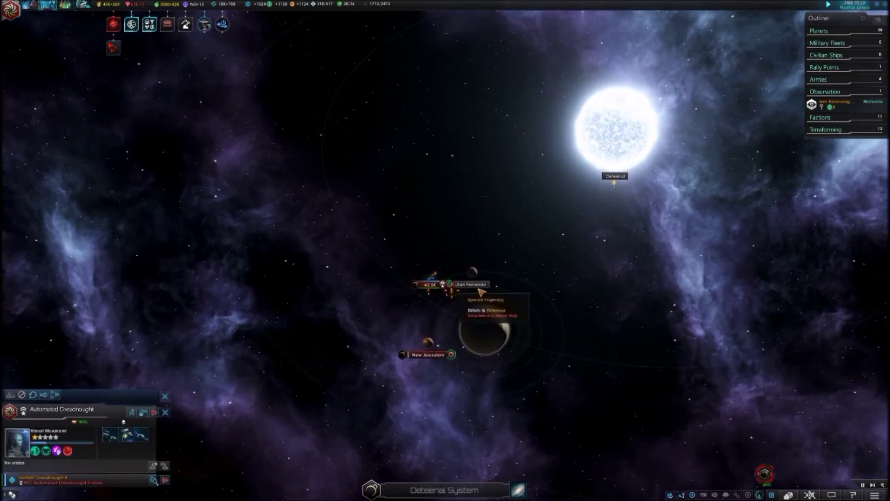
pyautogui.scroll(-3, 542, 461)
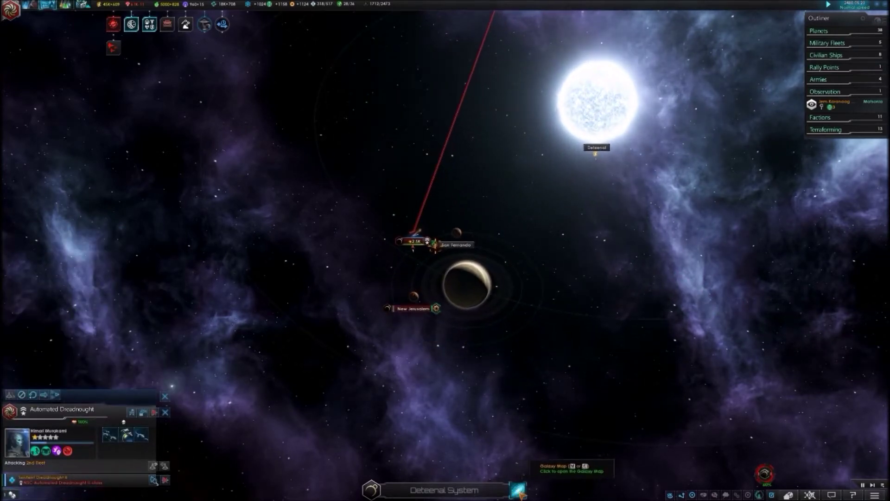
pyautogui.scroll(-3, 550, 466)
pyautogui.scroll(3, 575, 342)
pyautogui.scroll(3, 575, 341)
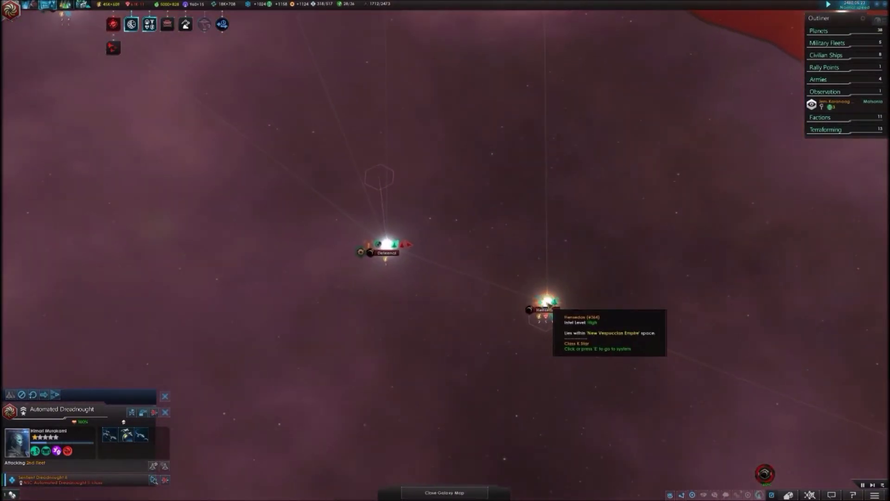
pyautogui.scroll(-3, 449, 327)
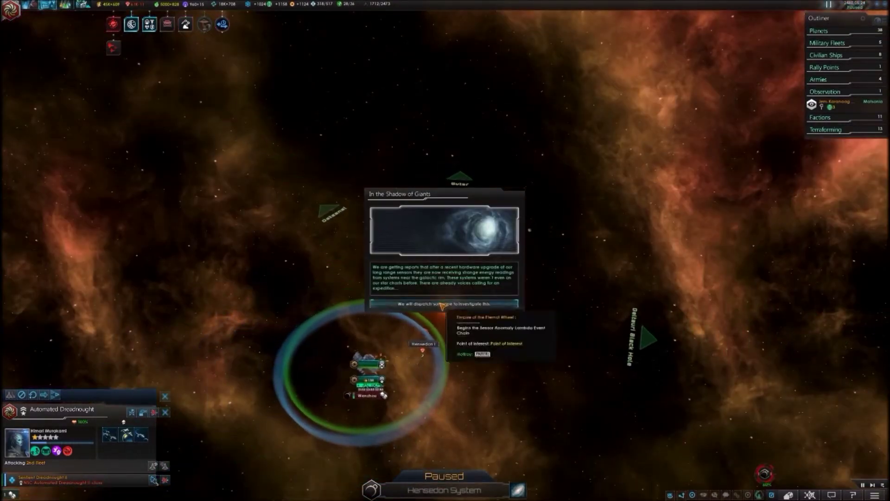
# Step: Dismiss the In the Shadow of Giants event and check Wenzhou's defending armies
pyautogui.click(442, 304)
pyautogui.scroll(3, 418, 299)
pyautogui.scroll(3, 432, 257)
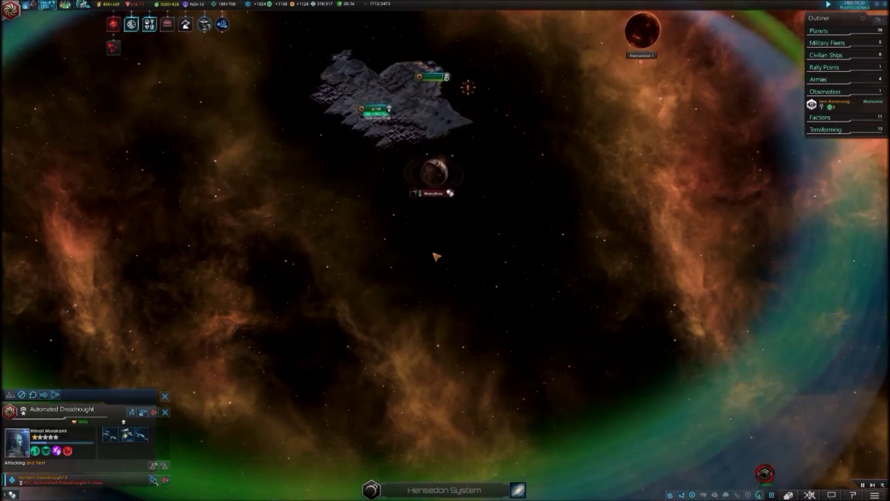
pyautogui.scroll(2, 452, 125)
pyautogui.scroll(2, 454, 122)
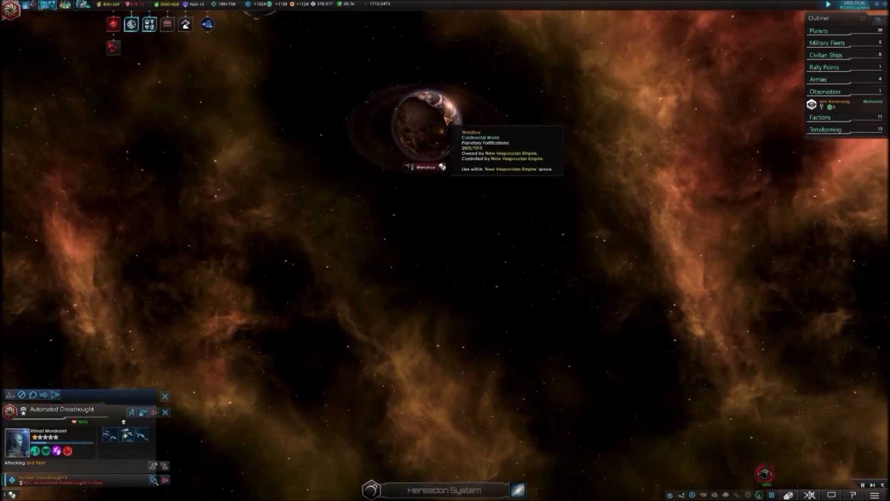
pyautogui.click(442, 129)
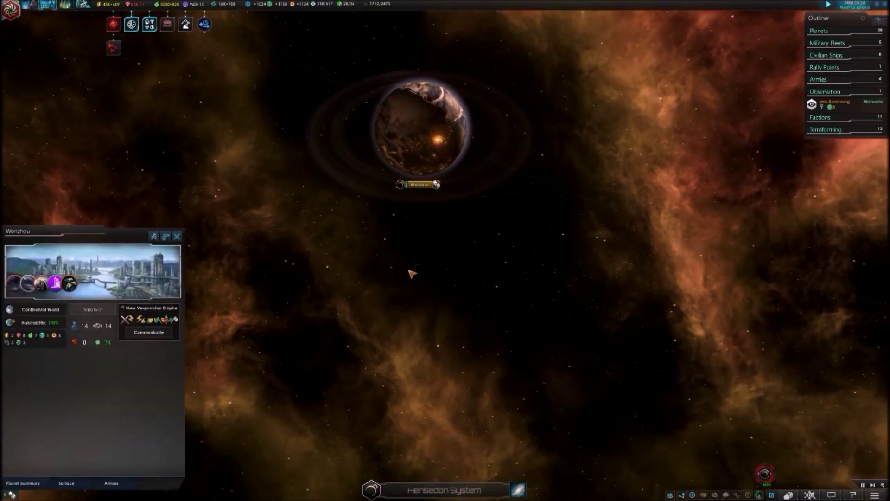
pyautogui.click(113, 484)
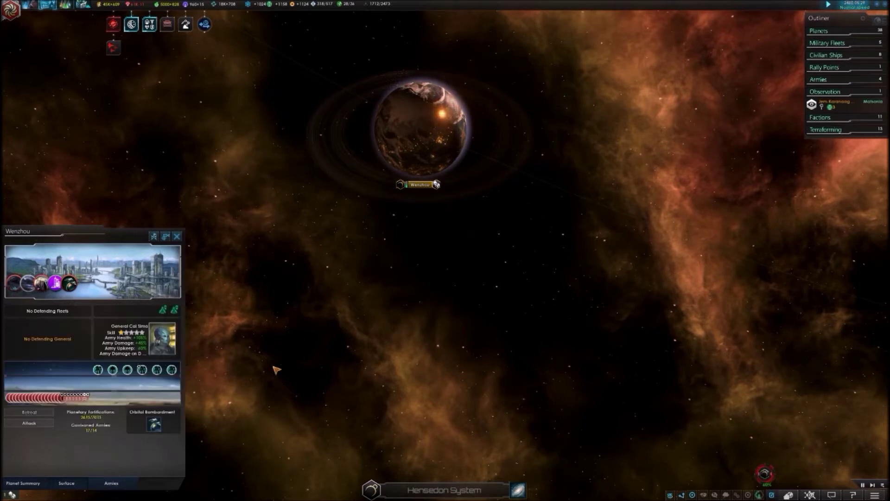
pyautogui.scroll(-2, 267, 354)
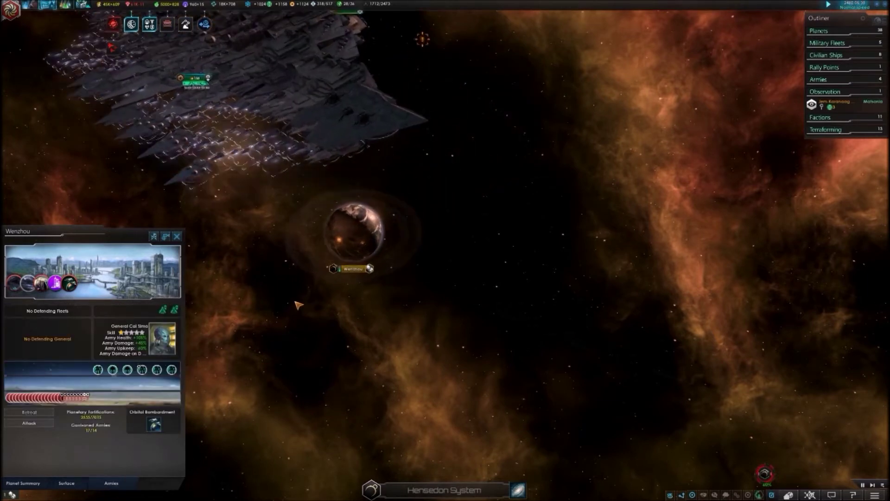
pyautogui.scroll(2, 295, 304)
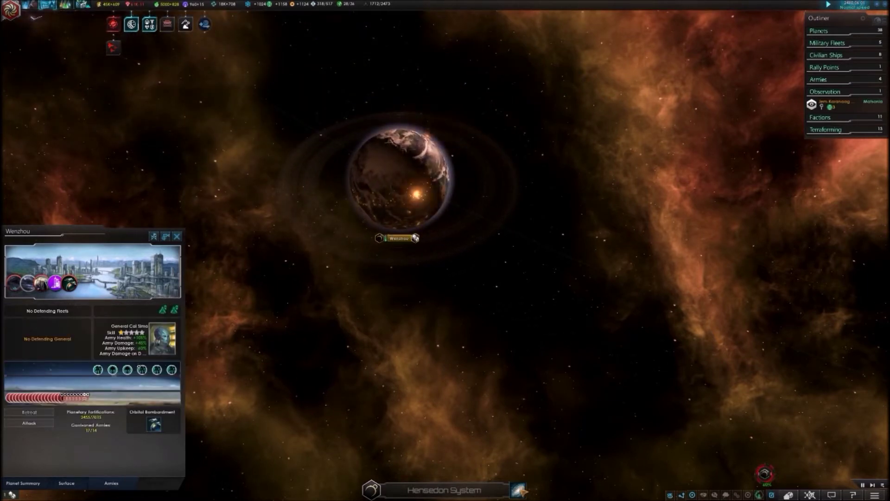
pyautogui.scroll(-2, 538, 338)
pyautogui.scroll(-2, 528, 390)
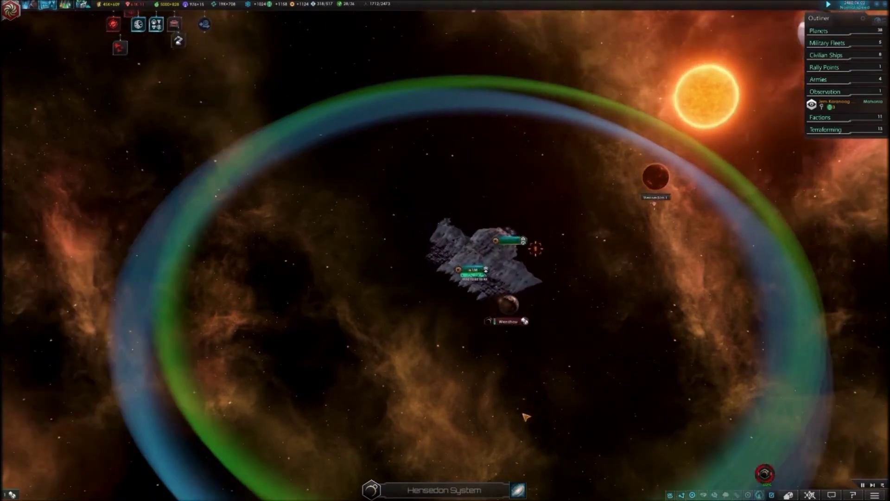
pyautogui.scroll(3, 519, 362)
pyautogui.scroll(-3, 511, 321)
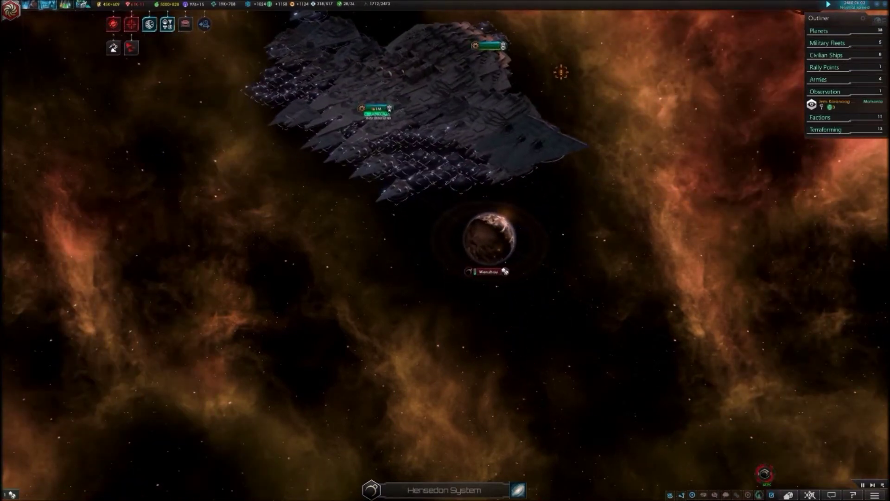
pyautogui.scroll(-3, 542, 334)
pyautogui.scroll(-3, 582, 355)
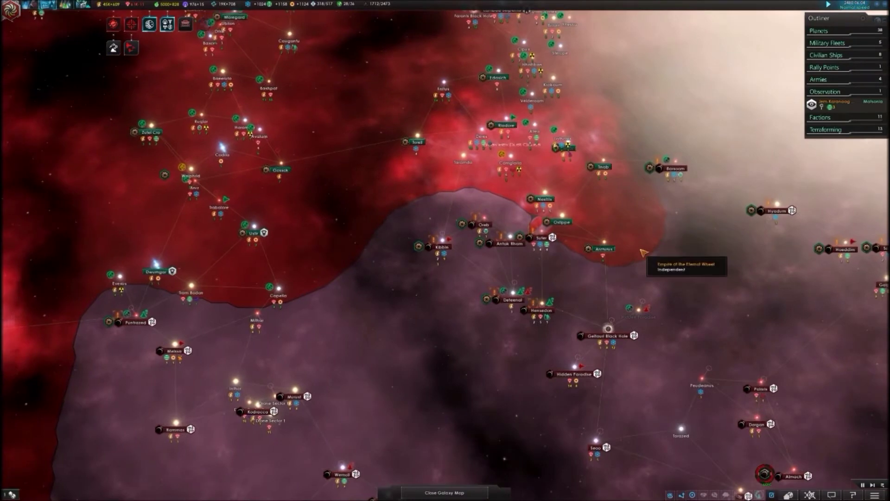
# Step: Pan east toward Qvefoz Peacekeepers territory and enter the Suulan system
pyautogui.press('d')
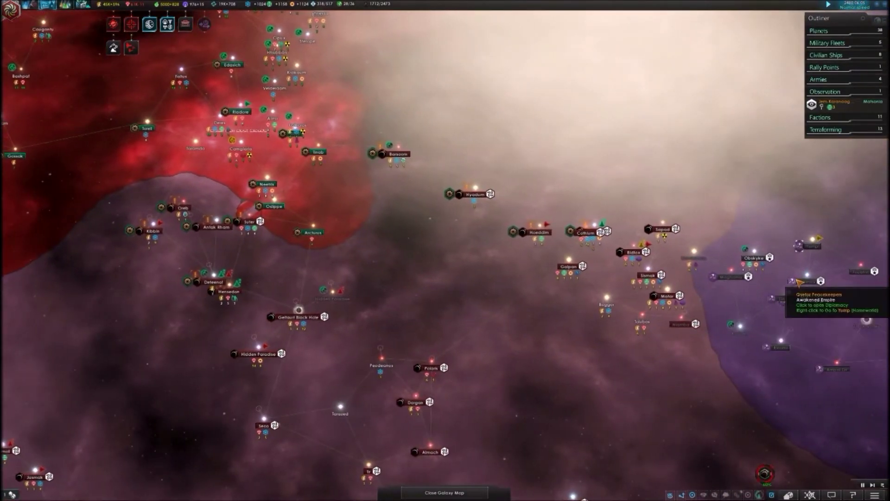
pyautogui.scroll(2, 771, 277)
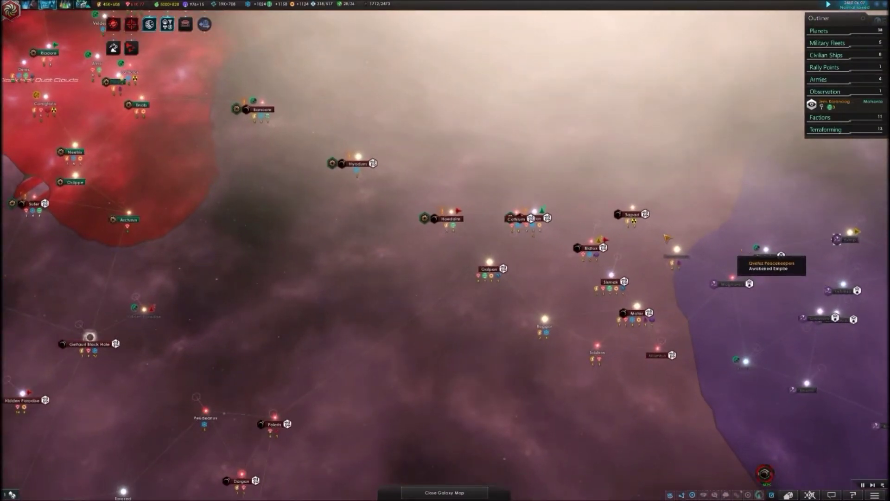
pyautogui.scroll(3, 574, 240)
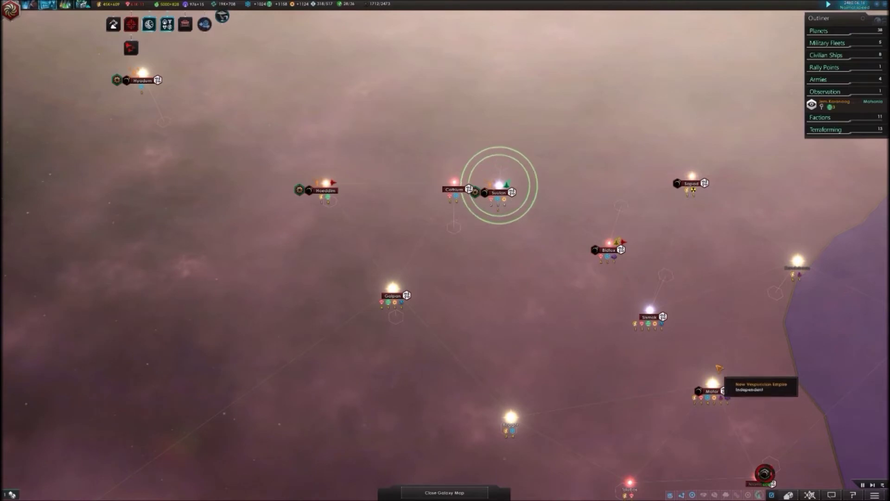
pyautogui.scroll(3, 500, 193)
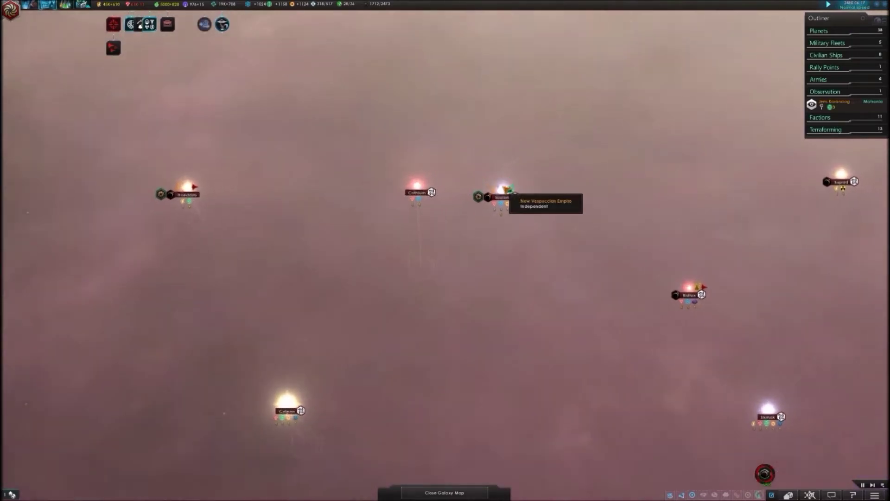
pyautogui.click(510, 194)
pyautogui.scroll(3, 515, 223)
pyautogui.scroll(2, 488, 249)
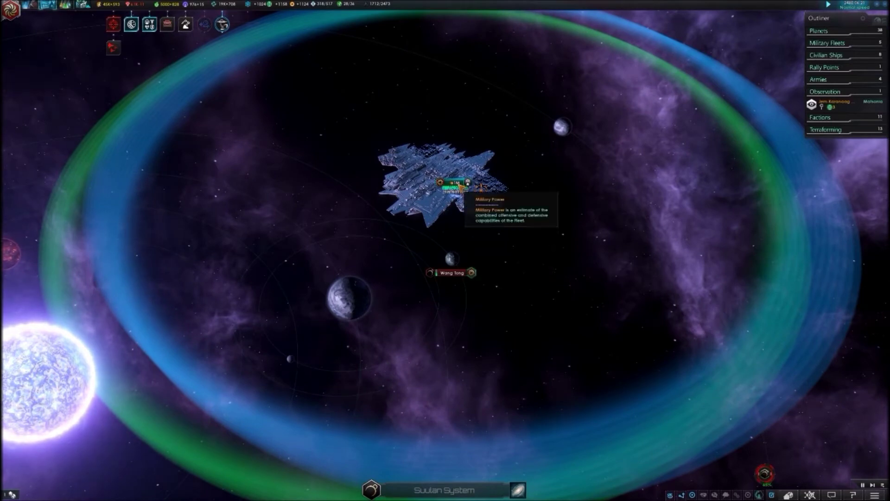
# Step: Order the 2nd Fleet to Bidtox and look over the Bidtox system
pyautogui.click(453, 185)
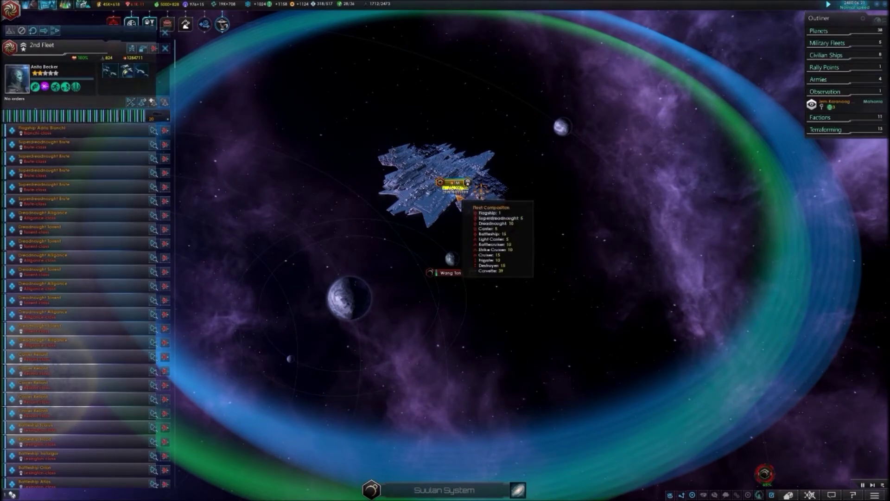
pyautogui.click(519, 490)
pyautogui.rightClick(570, 318)
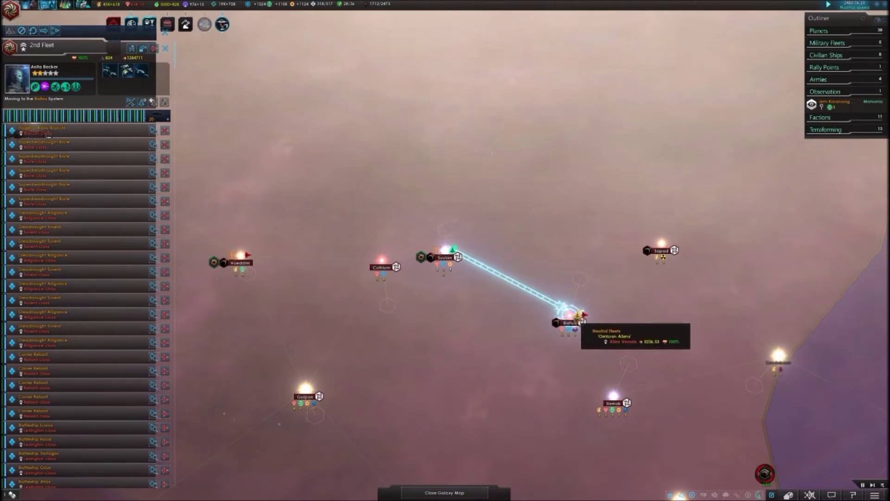
pyautogui.click(545, 344)
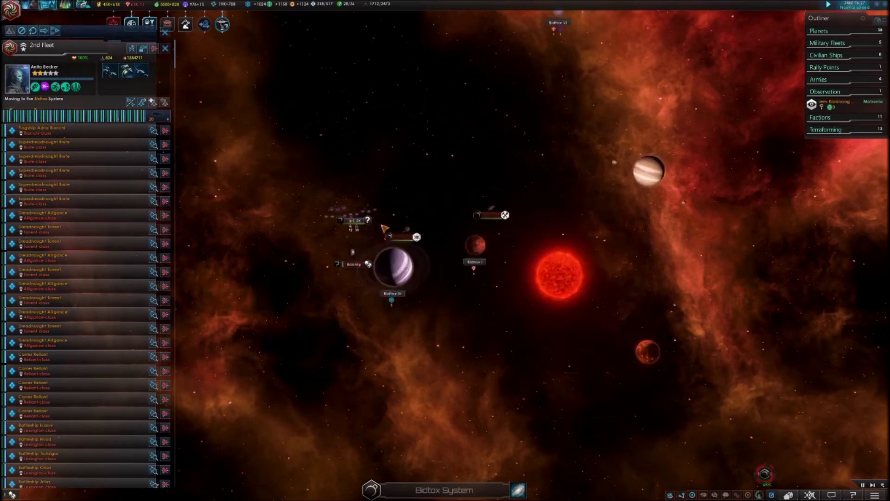
pyautogui.scroll(8, 376, 237)
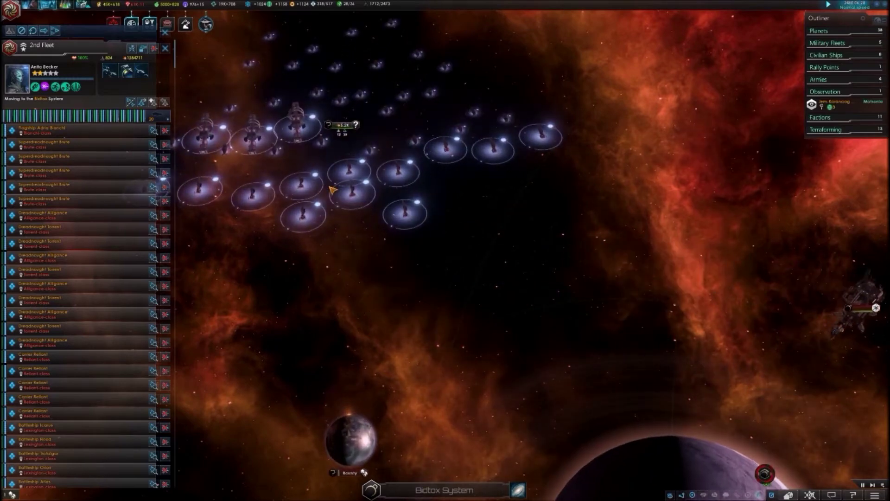
pyautogui.scroll(-3, 333, 189)
pyautogui.scroll(4, 333, 190)
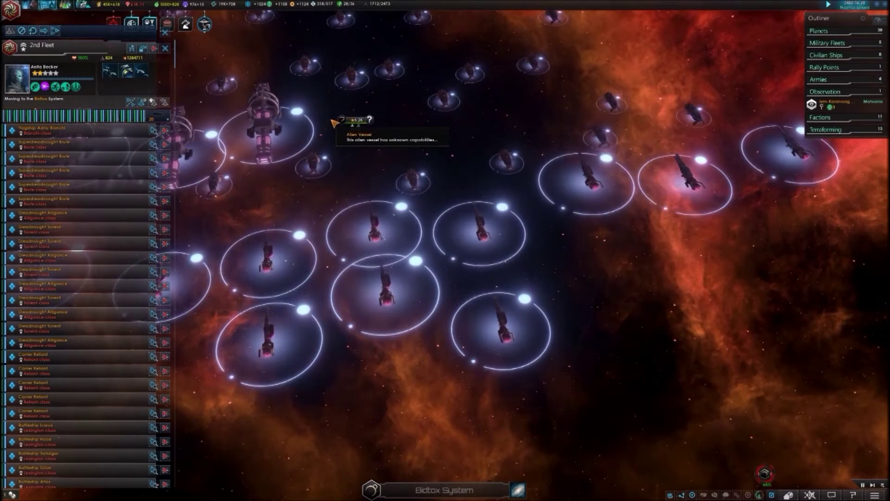
pyautogui.scroll(-5, 333, 189)
pyautogui.scroll(-5, 489, 416)
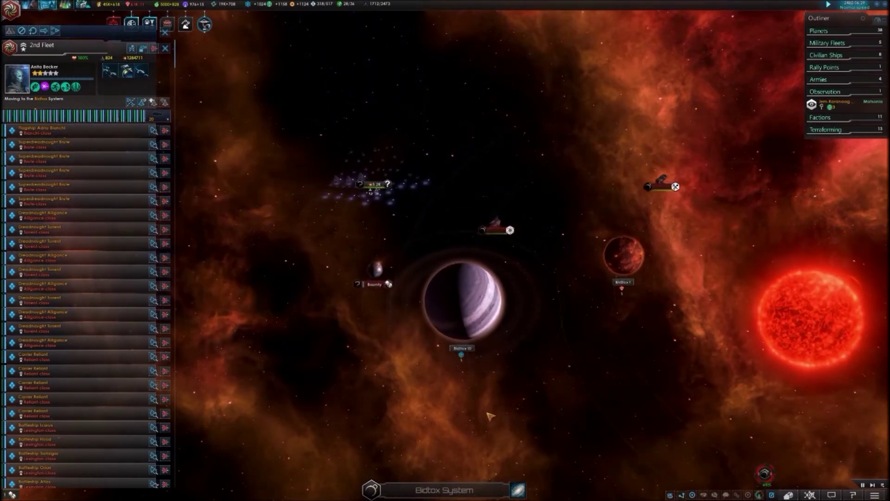
pyautogui.scroll(-2, 489, 417)
pyautogui.scroll(-3, 489, 417)
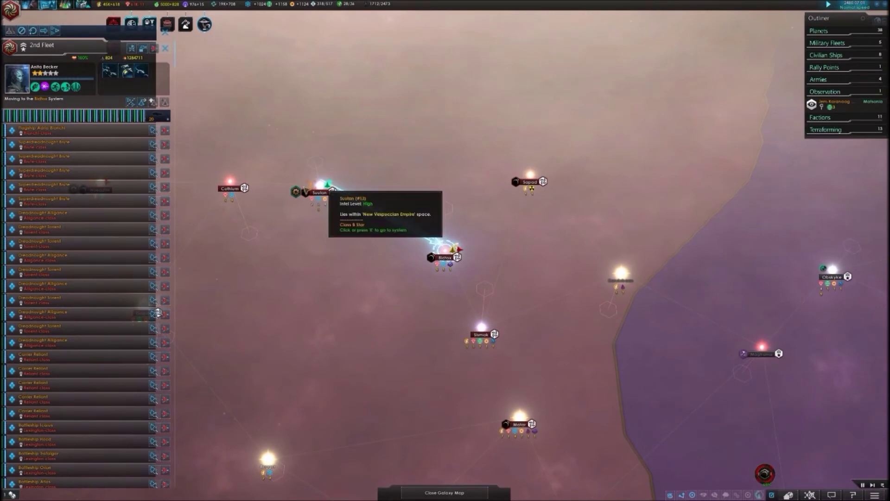
pyautogui.scroll(-3, 327, 189)
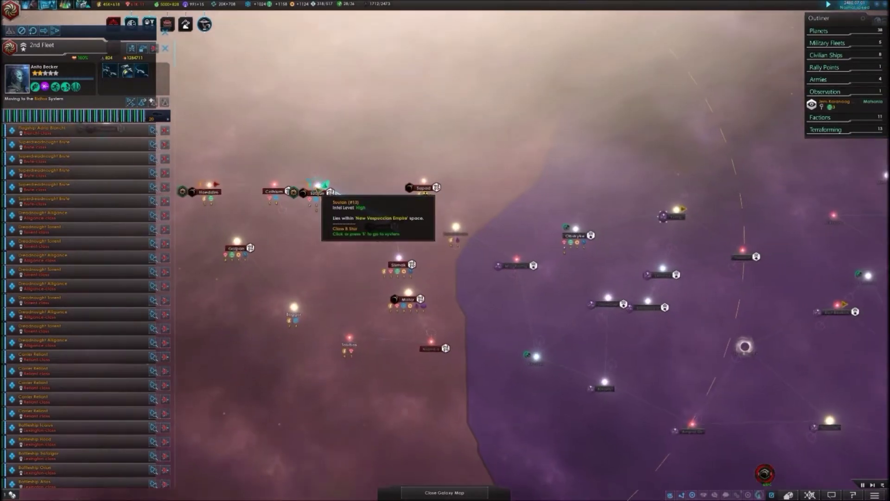
pyautogui.scroll(3, 323, 191)
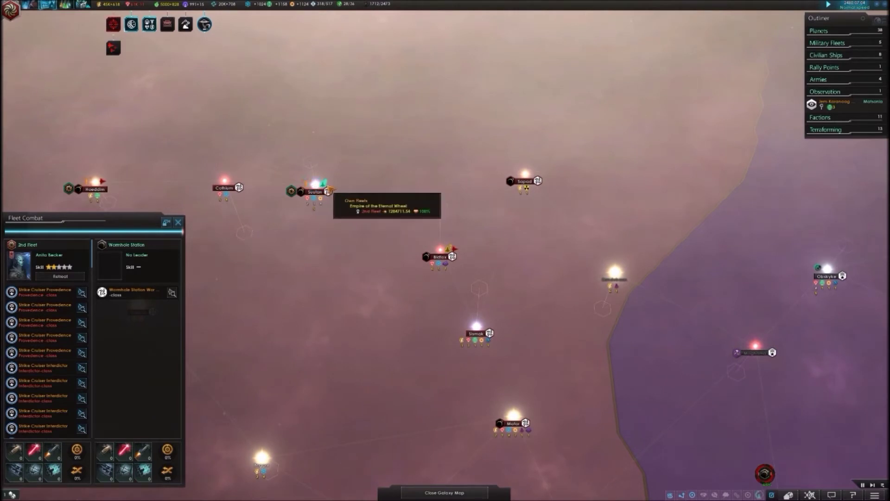
# Step: Embark Wang Tong's garrisoned armies as Transport Fleet 66 and send it to Bidtox
pyautogui.doubleClick(327, 189)
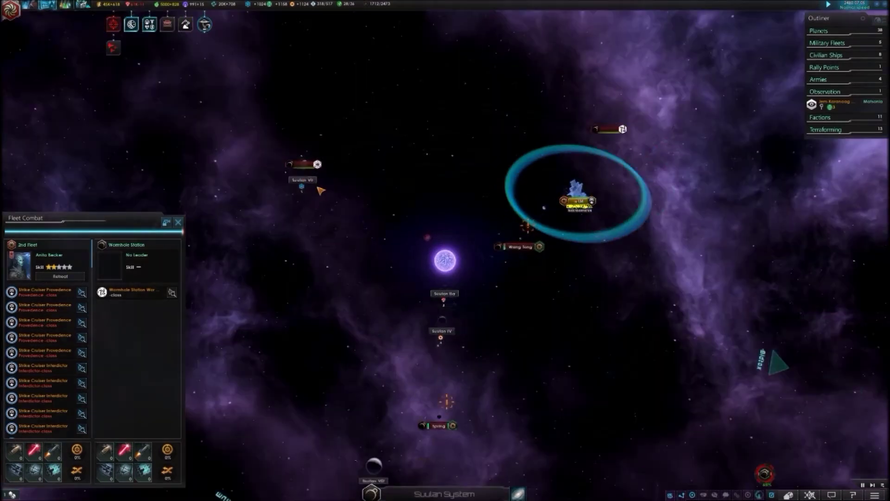
pyautogui.click(541, 245)
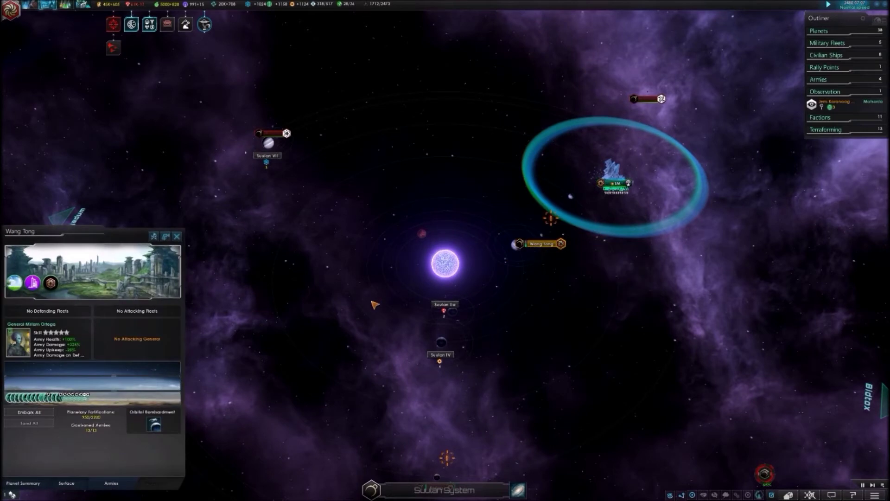
pyautogui.click(31, 415)
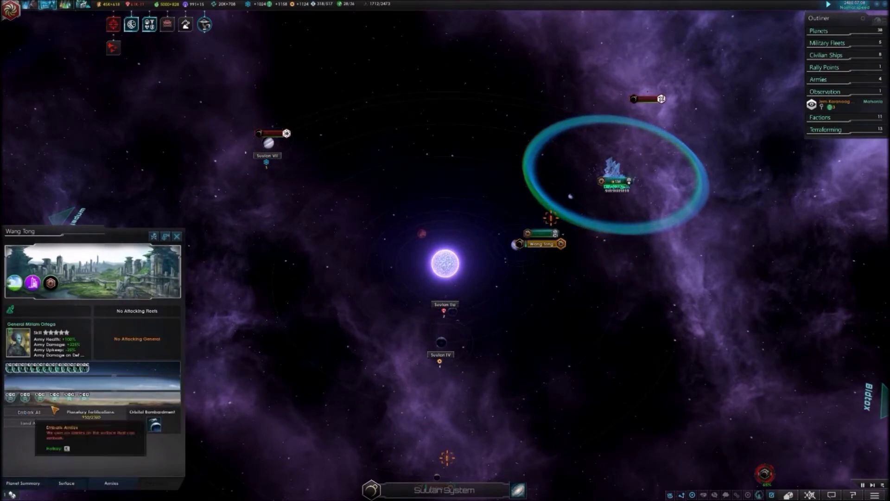
pyautogui.click(541, 233)
pyautogui.scroll(-5, 542, 230)
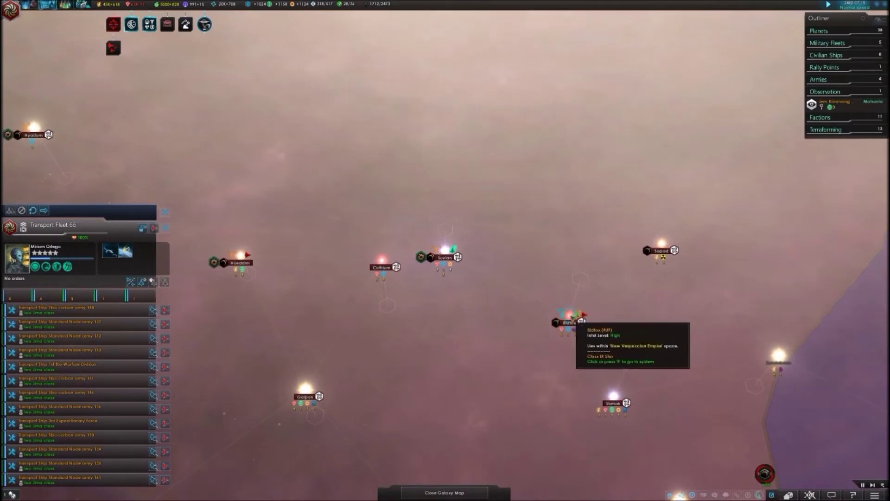
pyautogui.rightClick(571, 318)
pyautogui.scroll(5, 459, 250)
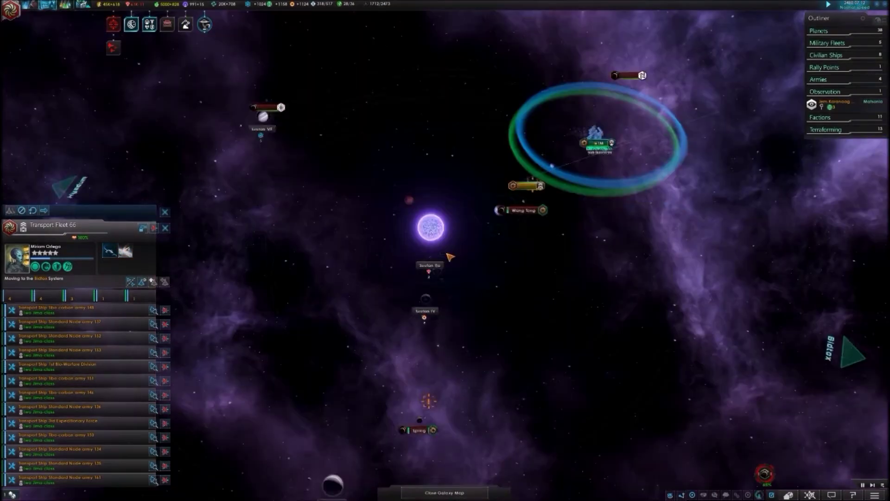
pyautogui.scroll(3, 742, 124)
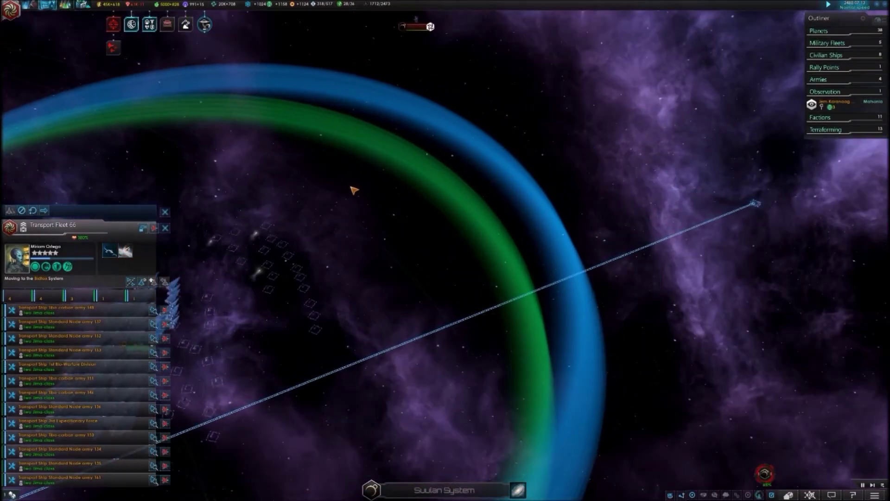
pyautogui.click(164, 212)
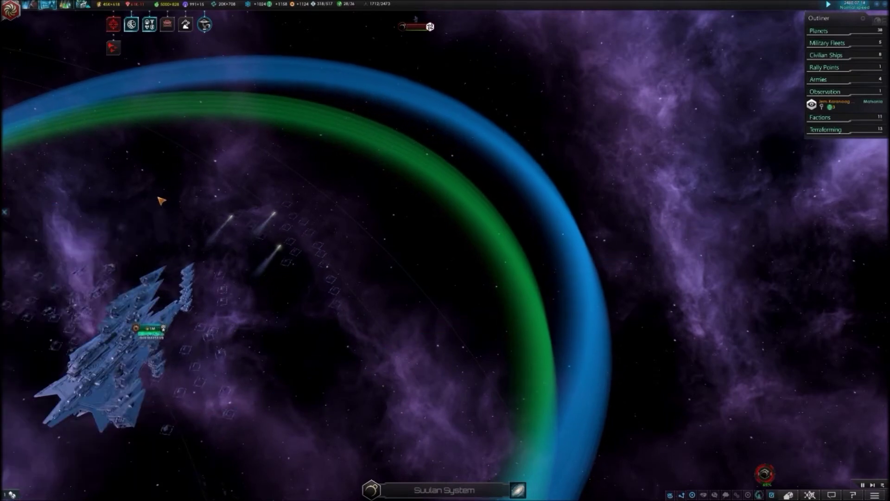
# Step: Check current research, then bring up the 2nd Fleet's roster bound for Bidtox
pyautogui.click(70, 8)
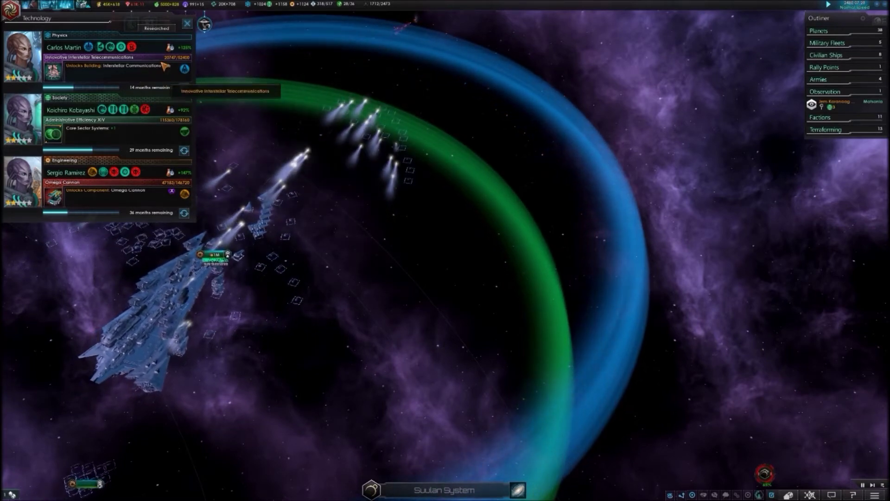
pyautogui.moveTo(184, 68)
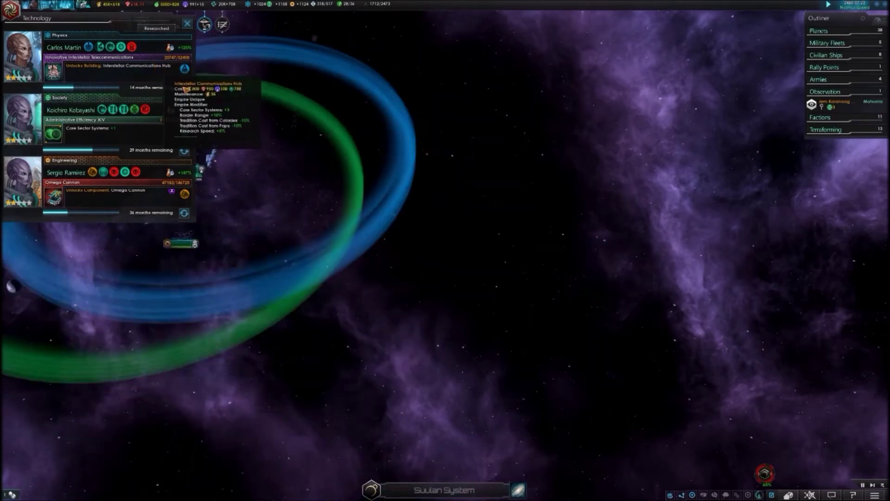
pyautogui.click(188, 24)
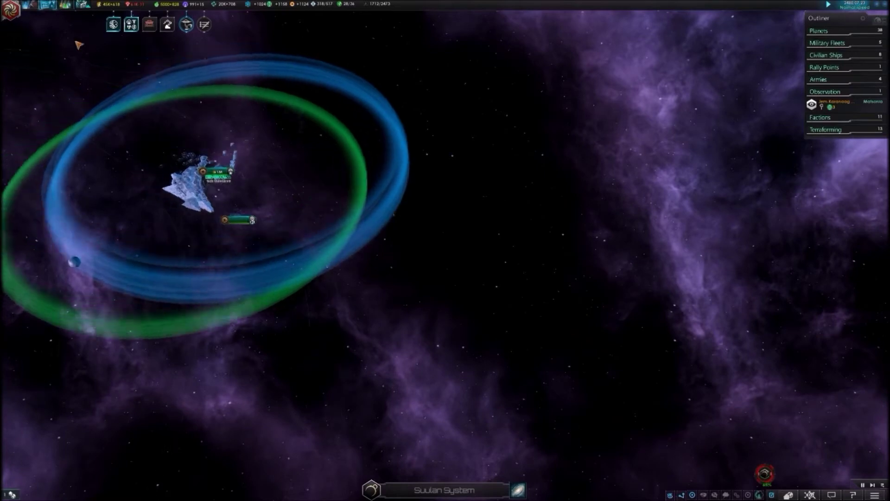
pyautogui.click(236, 181)
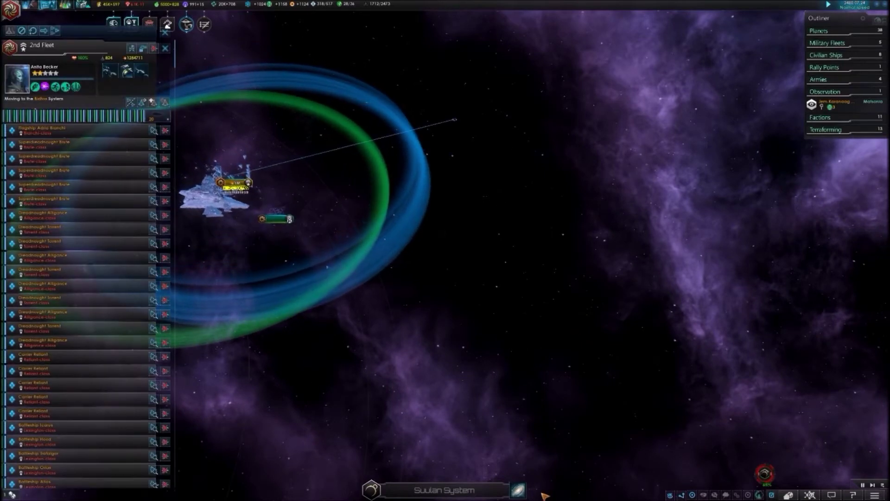
pyautogui.scroll(-5, 588, 415)
pyautogui.scroll(5, 577, 318)
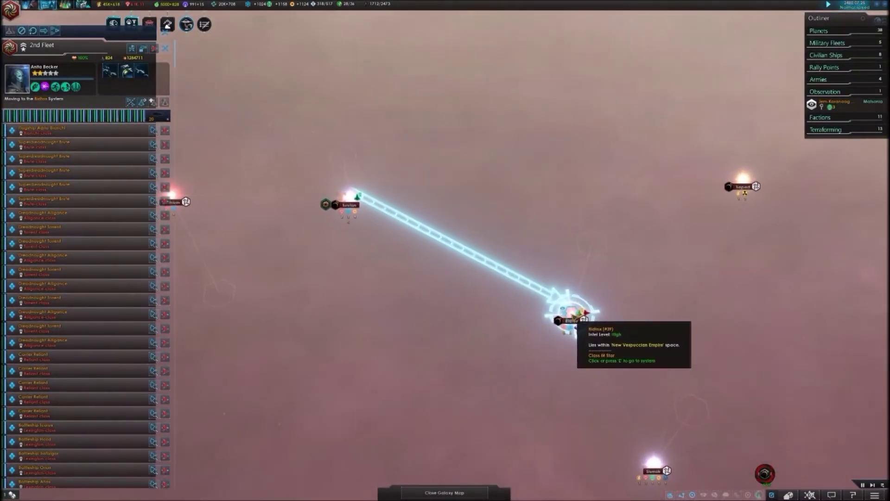
pyautogui.scroll(3, 543, 317)
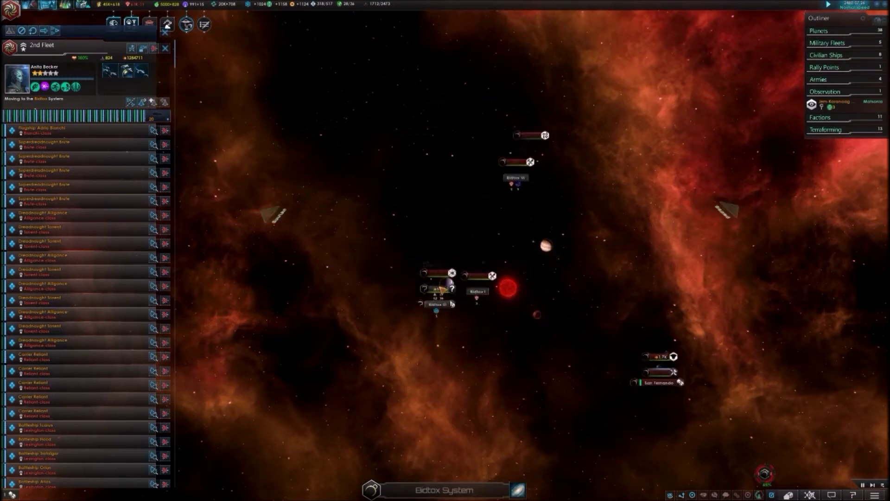
pyautogui.scroll(3, 541, 246)
pyautogui.scroll(2, 388, 189)
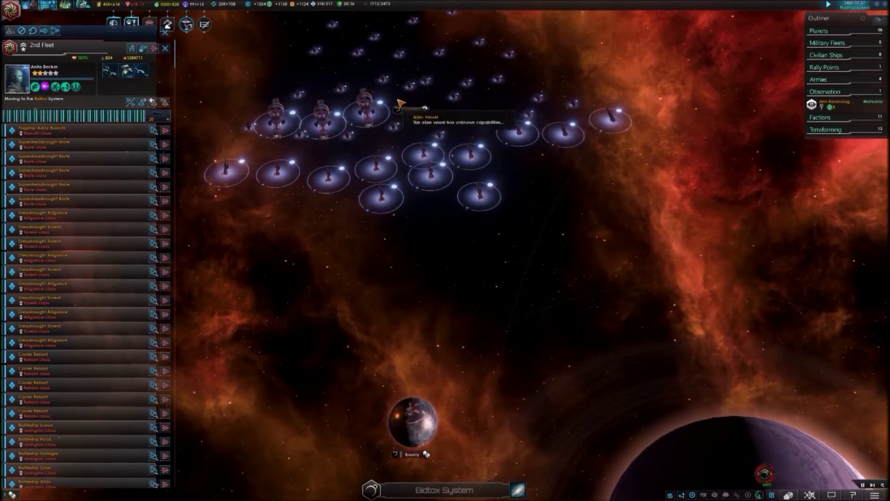
# Step: Inspect the Omicron Aliens' vessels in the Bidtox system
pyautogui.click(428, 113)
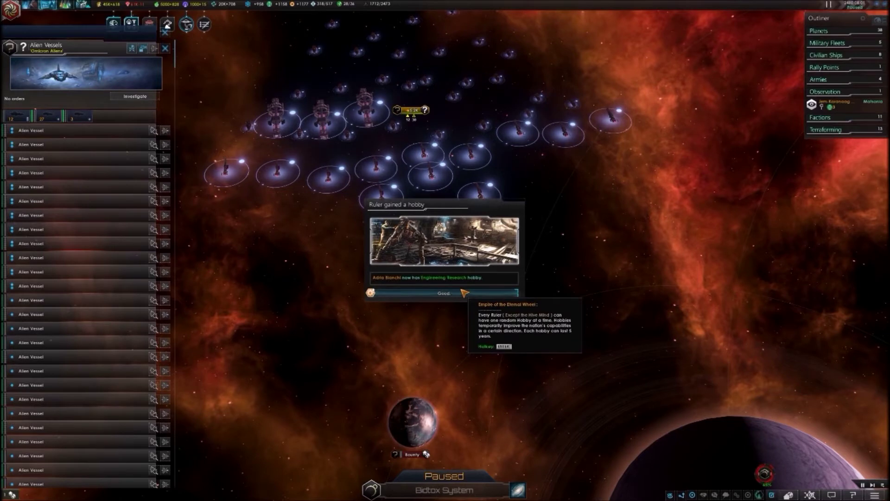
# Step: Dismiss the hobby notice and review the Situation Log's infection and mining reports
pyautogui.click(464, 294)
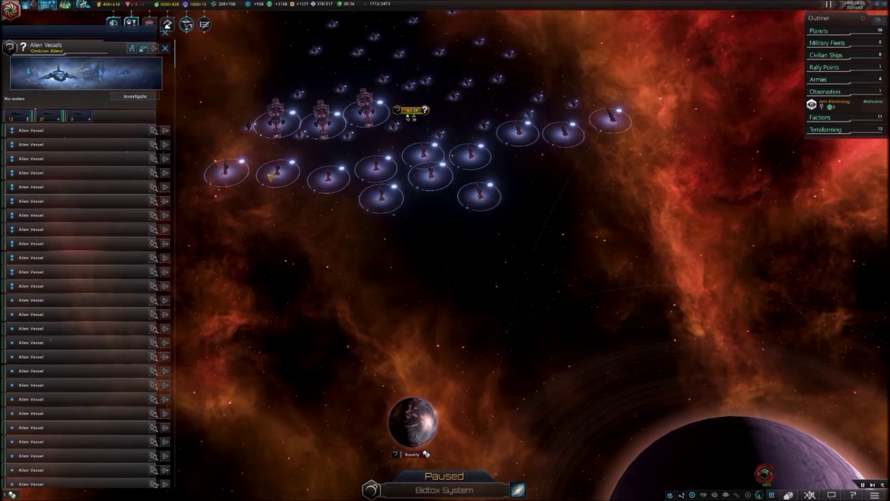
pyautogui.click(129, 96)
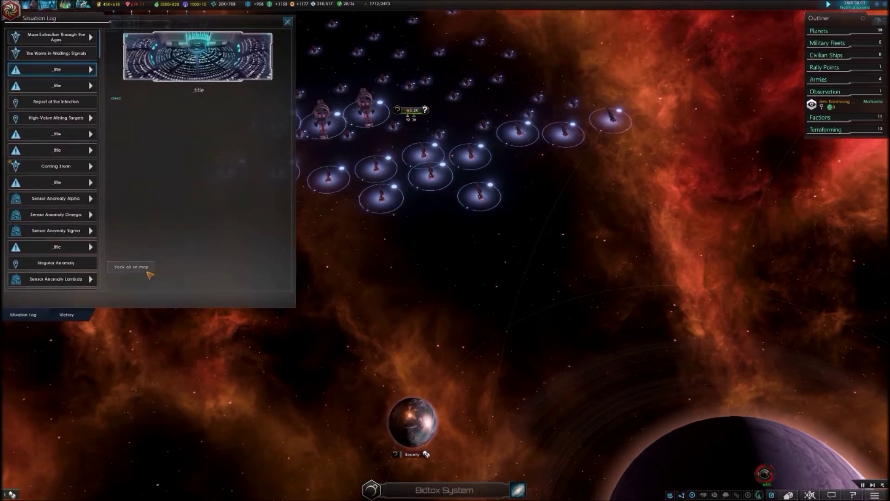
pyautogui.click(60, 104)
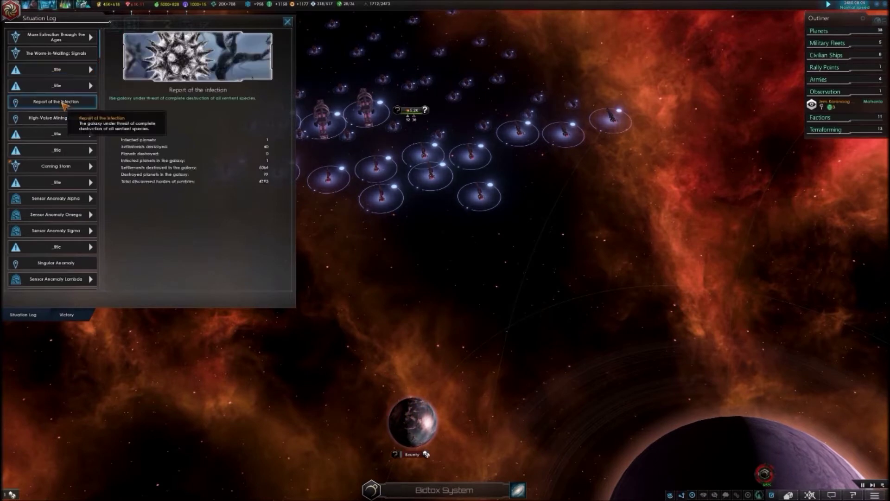
pyautogui.click(60, 118)
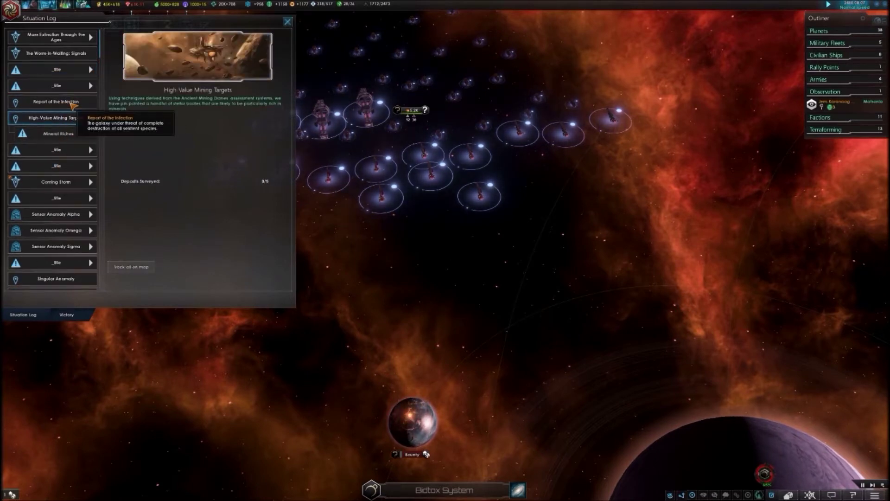
pyautogui.click(73, 104)
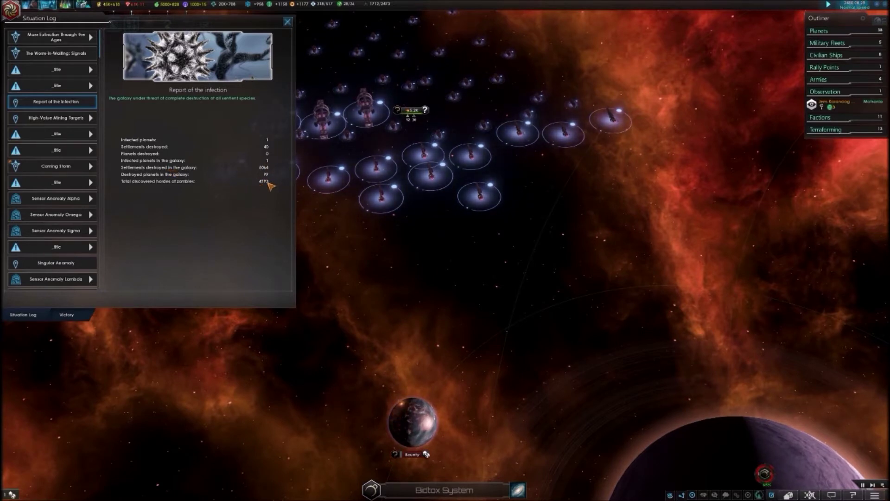
pyautogui.click(288, 23)
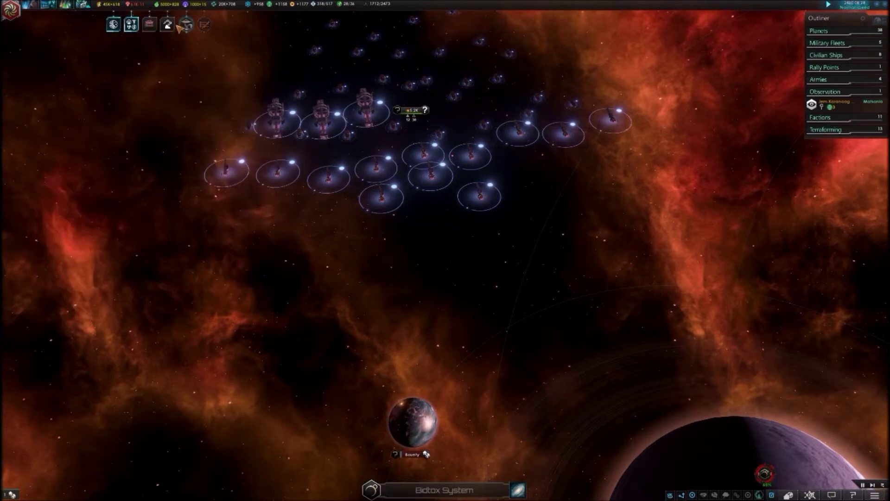
# Step: Review the current research projects and return to the galaxy map
pyautogui.click(67, 7)
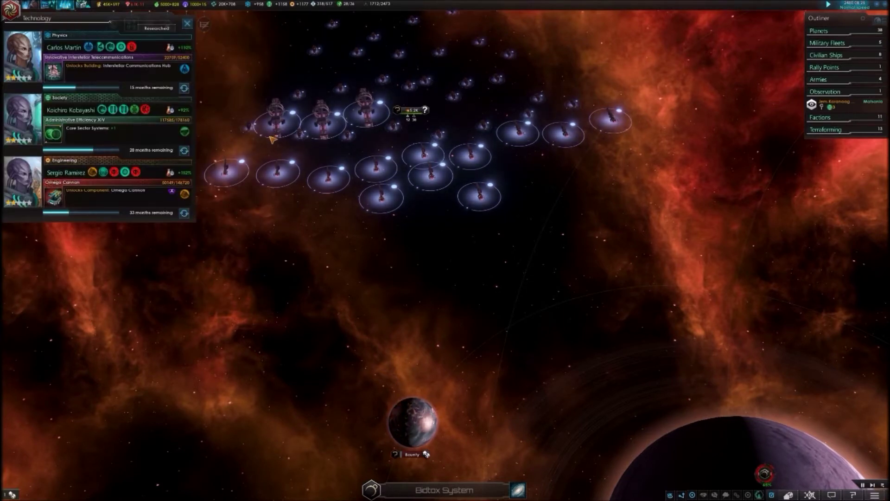
pyautogui.scroll(-5, 272, 139)
pyautogui.press('Escape')
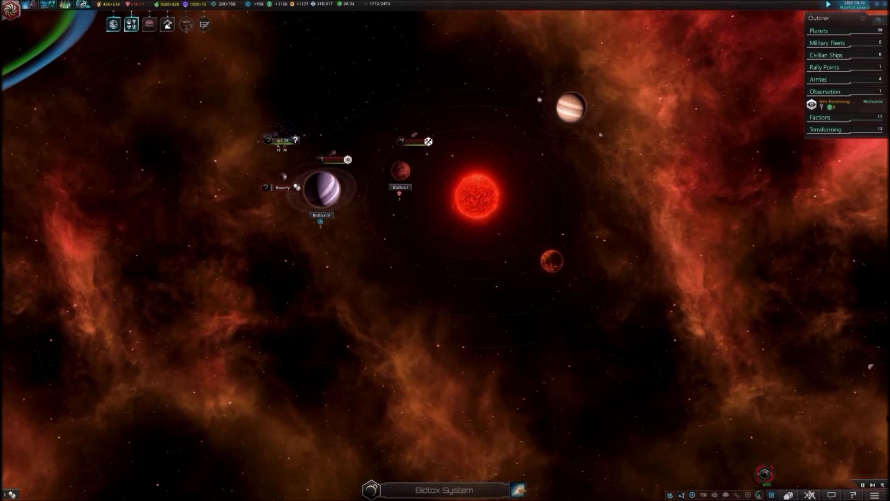
pyautogui.click(518, 490)
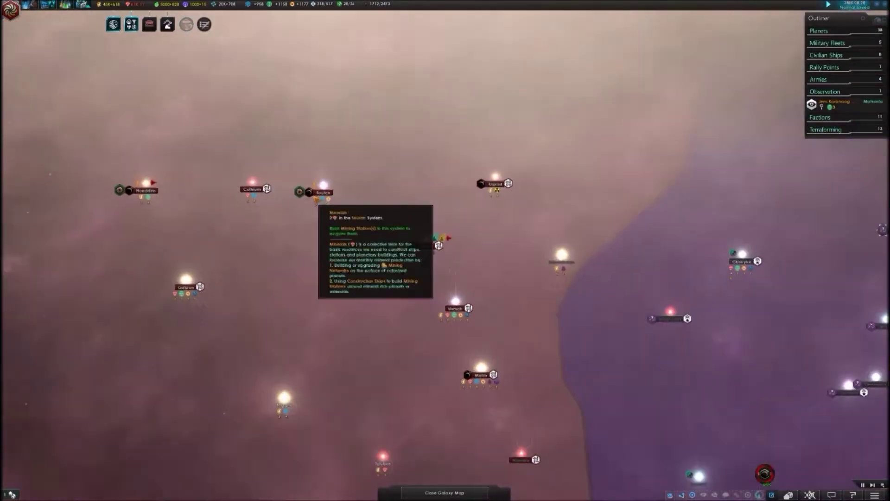
pyautogui.scroll(3, 317, 200)
# Step: Inspect Wang Tong's armies and fortifications in Suulan, then return to the galaxy map
pyautogui.doubleClick(338, 174)
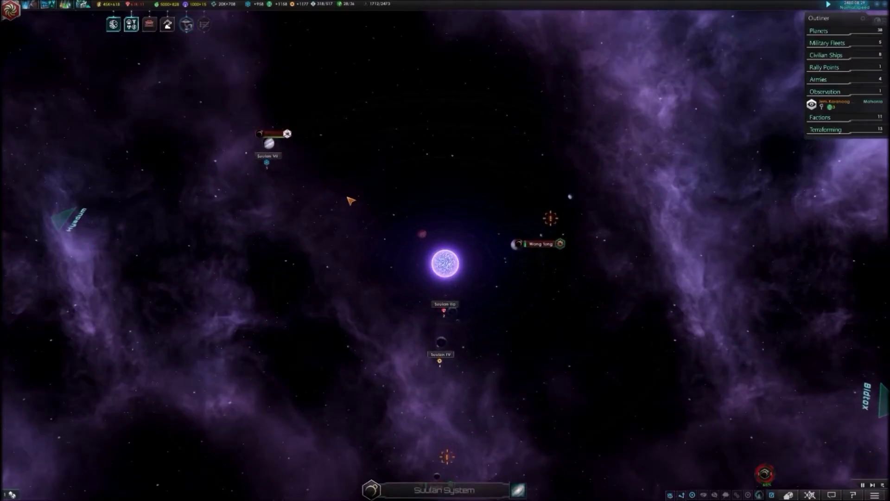
pyautogui.scroll(2, 417, 219)
pyautogui.scroll(2, 535, 237)
pyautogui.scroll(3, 541, 221)
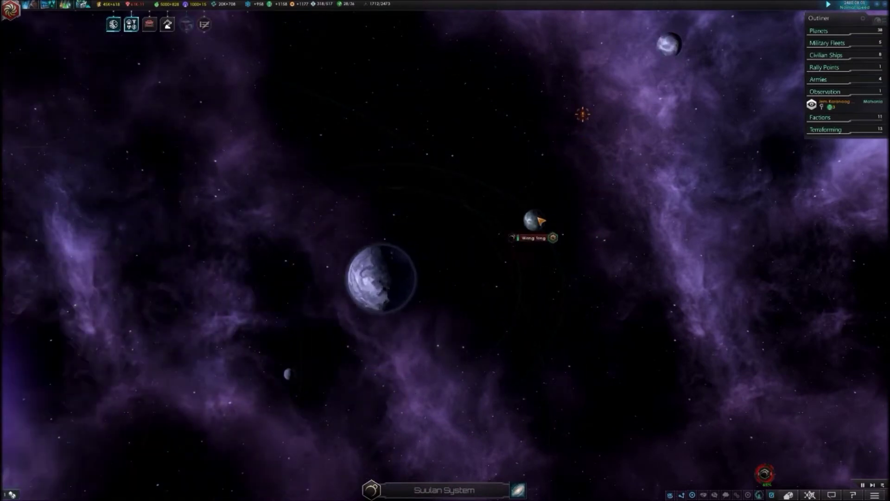
pyautogui.click(523, 221)
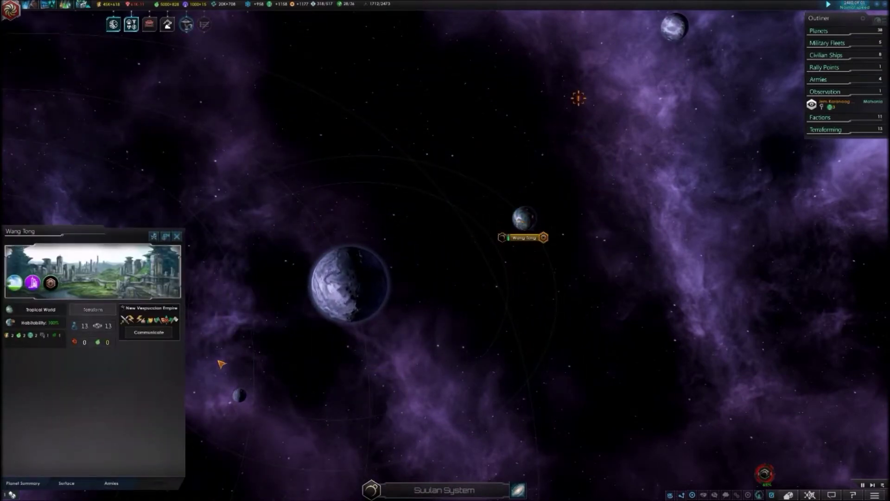
pyautogui.click(111, 485)
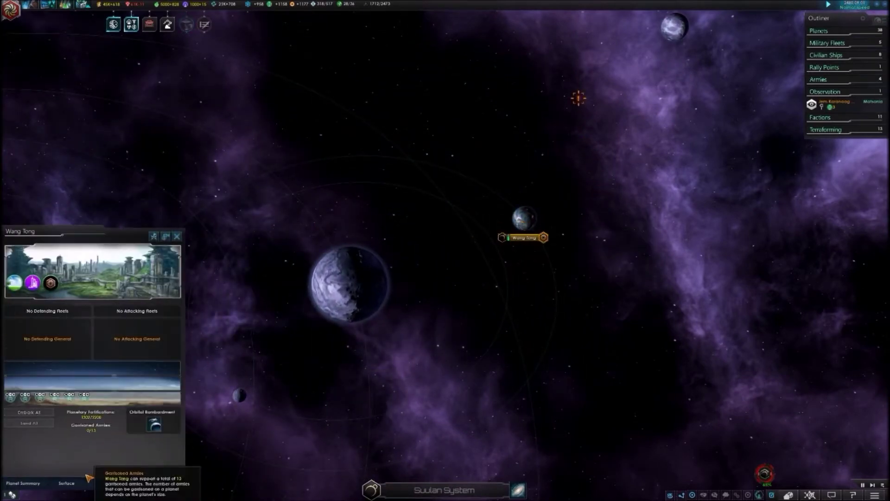
pyautogui.click(518, 491)
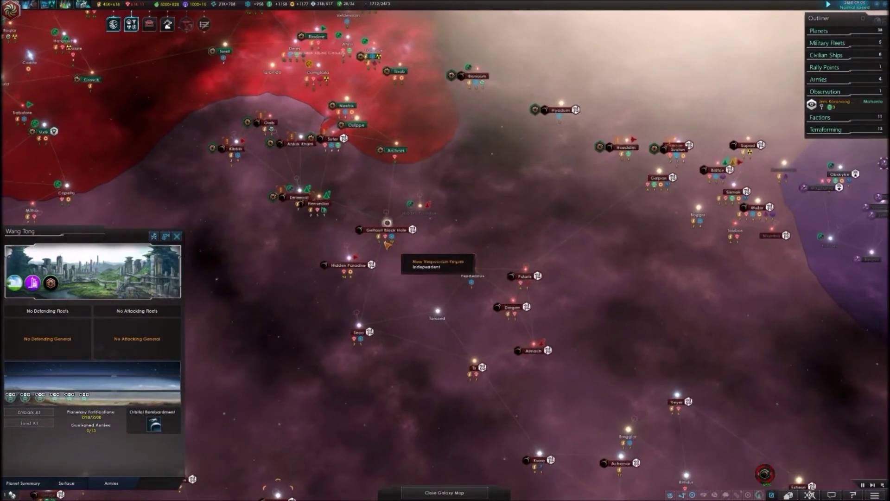
pyautogui.scroll(-3, 403, 254)
pyautogui.scroll(2, 351, 221)
pyautogui.scroll(3, 322, 187)
pyautogui.scroll(3, 342, 223)
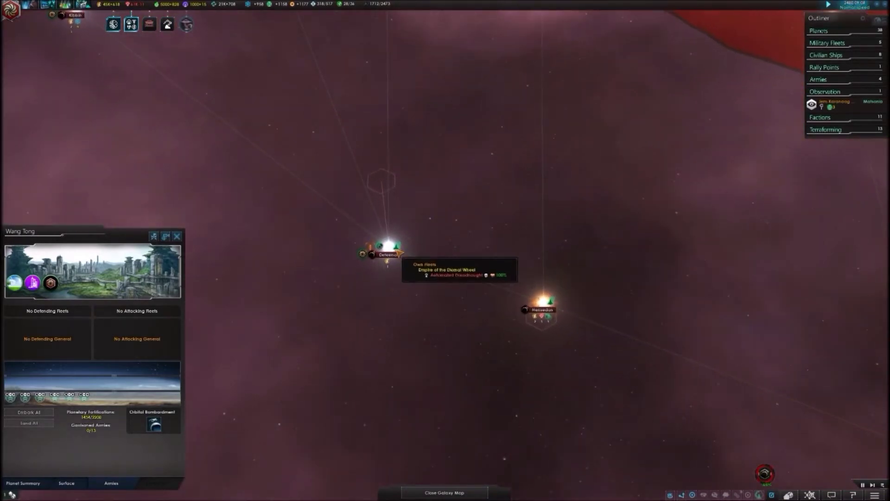
# Step: Order Transport Fleet 64 at Hensedon to land its armies on Wenzhou
pyautogui.click(400, 253)
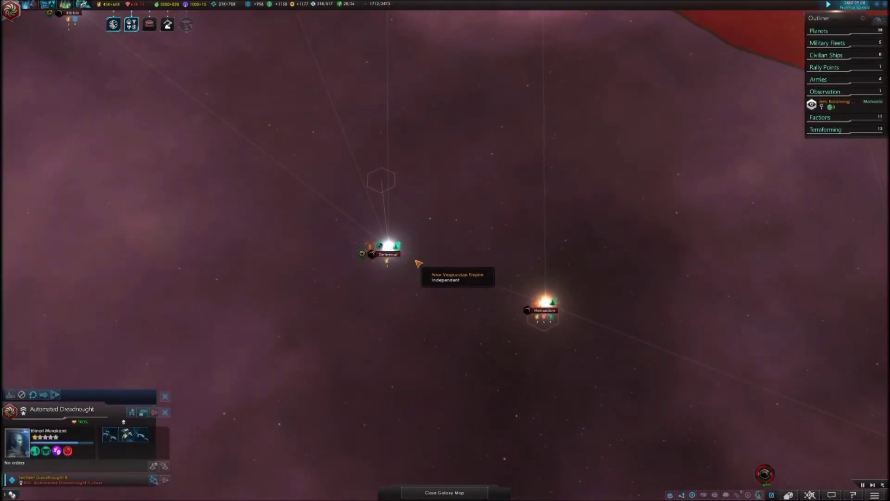
pyautogui.scroll(-5, 431, 271)
pyautogui.scroll(3, 446, 276)
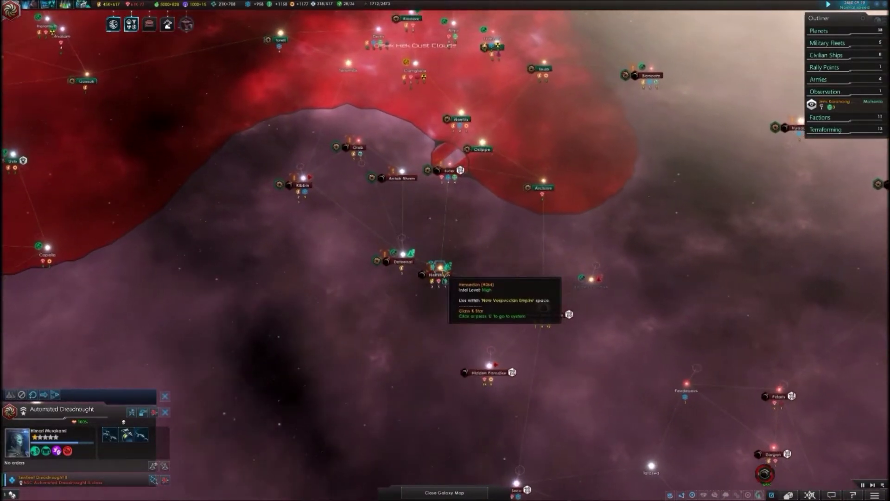
pyautogui.scroll(2, 444, 275)
pyautogui.scroll(5, 345, 362)
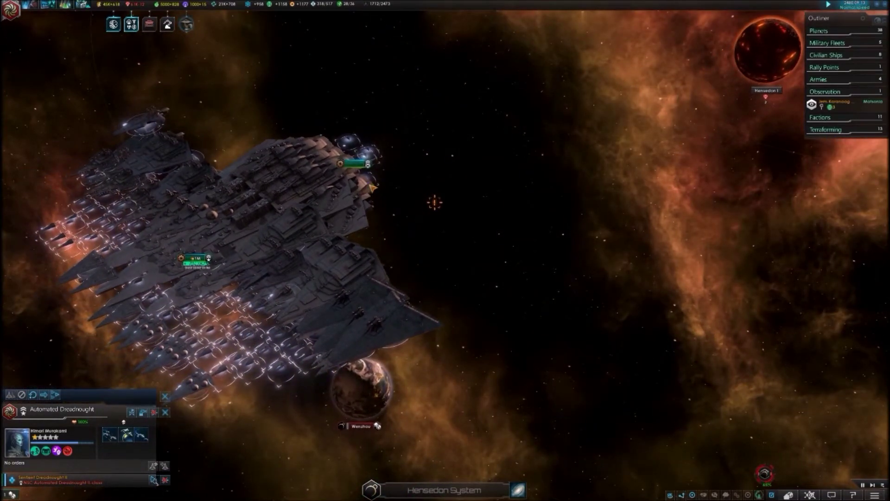
pyautogui.click(353, 164)
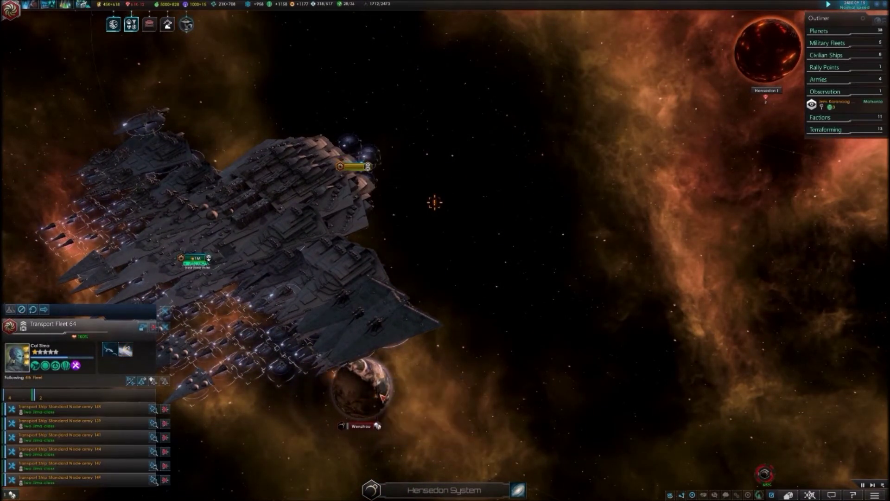
pyautogui.rightClick(359, 416)
pyautogui.click(374, 423)
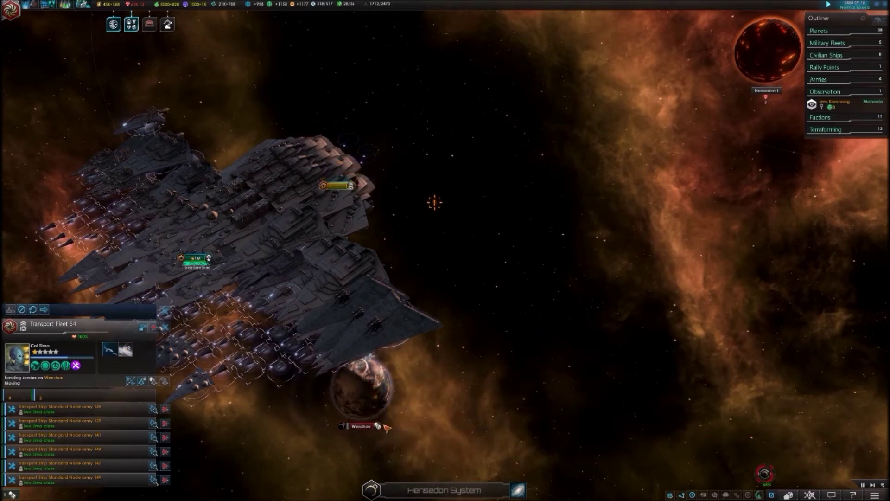
pyautogui.click(521, 490)
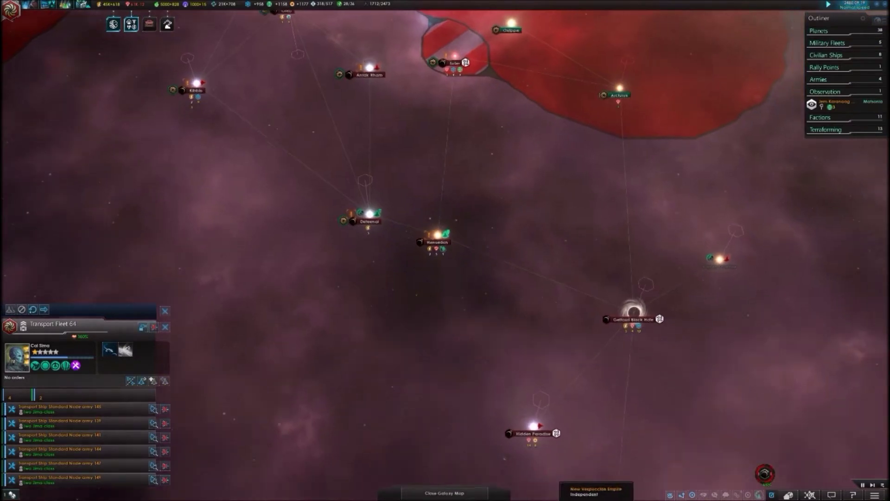
pyautogui.scroll(-8, 538, 425)
pyautogui.scroll(5, 522, 404)
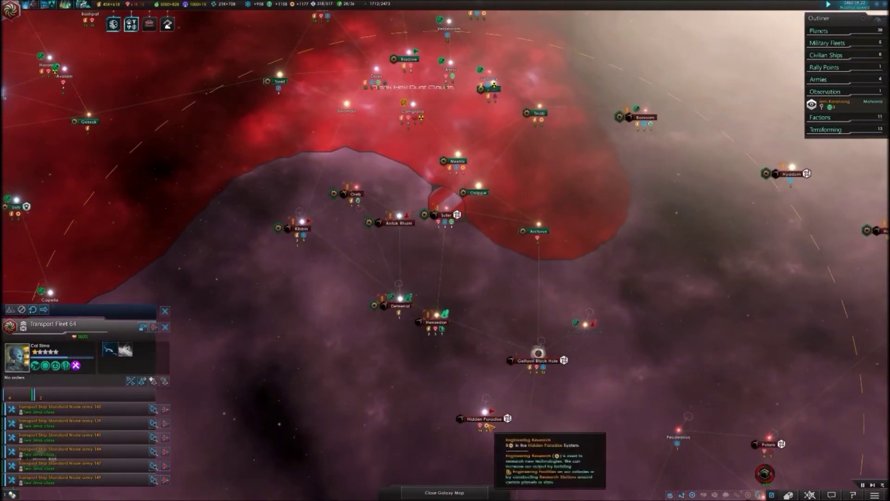
pyautogui.scroll(-5, 487, 426)
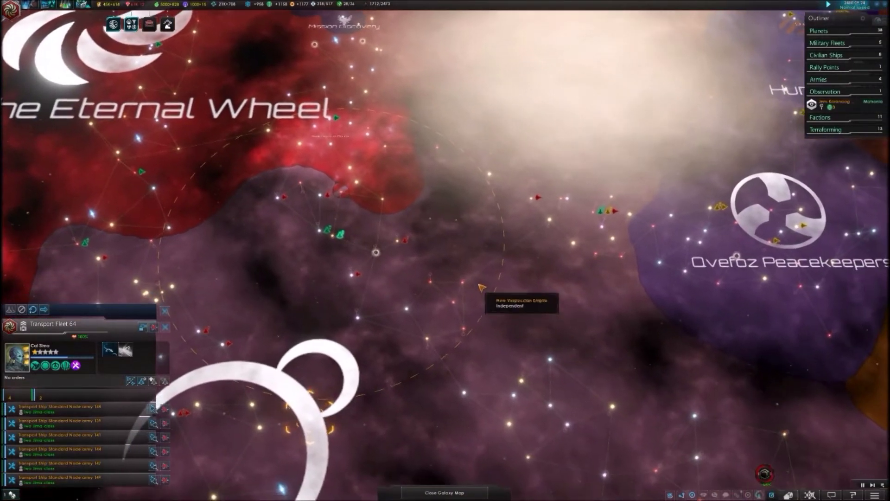
pyautogui.scroll(8, 613, 243)
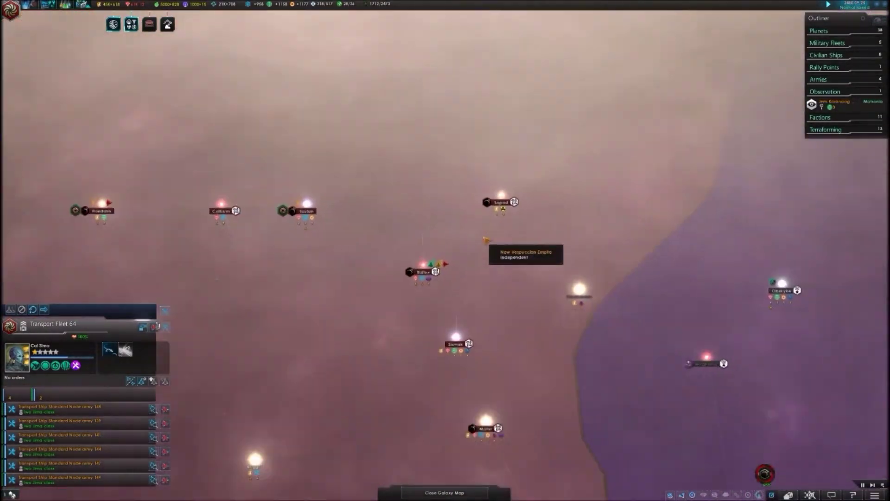
pyautogui.scroll(3, 486, 240)
# Step: In Bidtox, list the 2nd Fleet's ships and check government and situation log
pyautogui.click(382, 288)
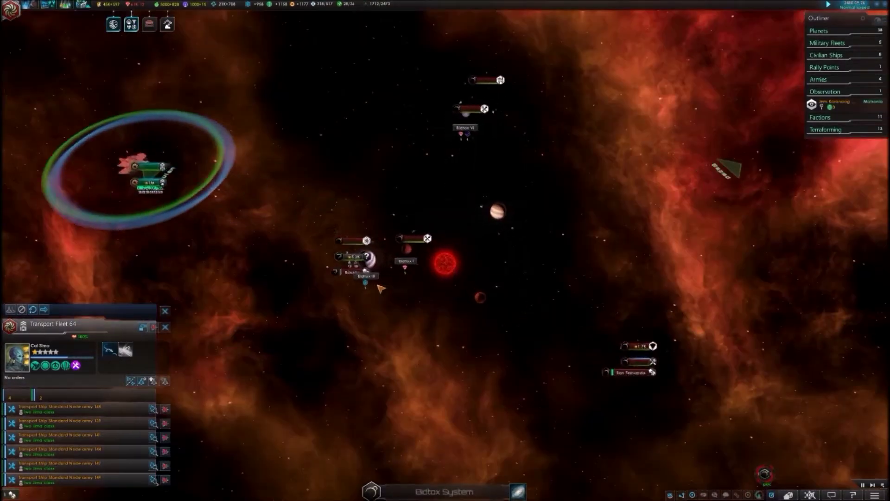
pyautogui.scroll(2, 199, 217)
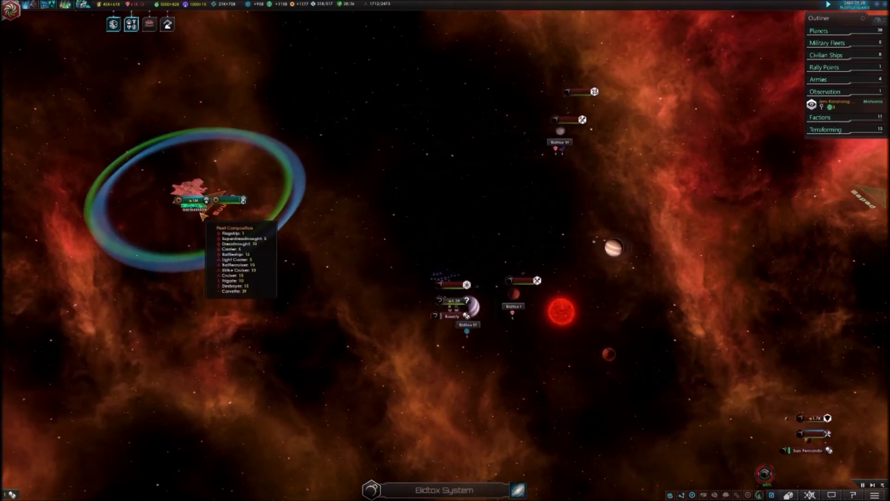
pyautogui.click(194, 200)
pyautogui.scroll(4, 518, 318)
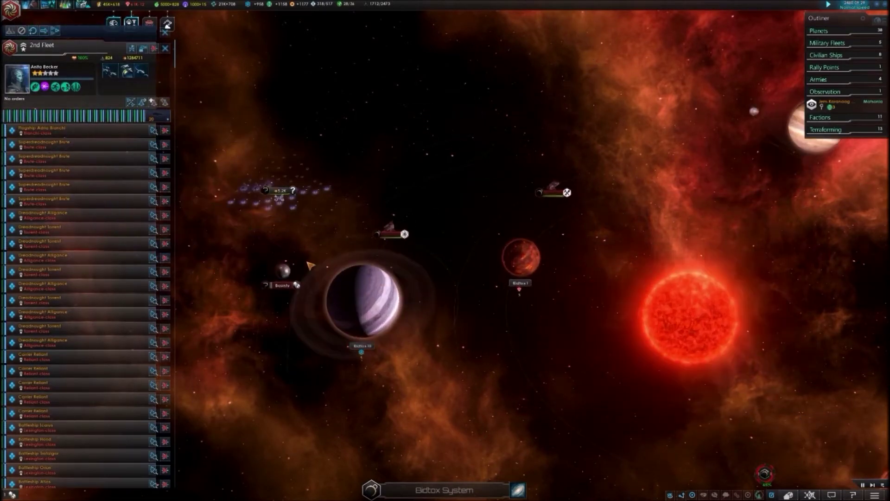
pyautogui.scroll(-5, 406, 236)
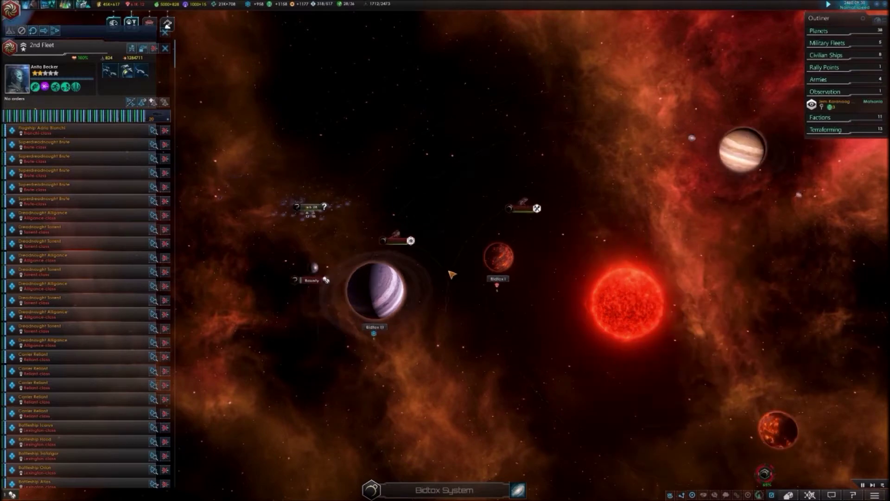
pyautogui.scroll(3, 645, 379)
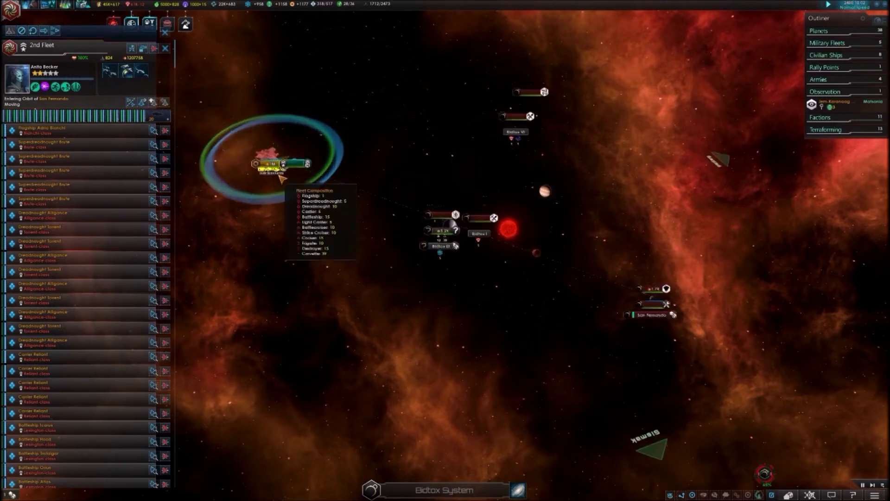
pyautogui.scroll(3, 278, 181)
pyautogui.press('F1')
pyautogui.scroll(-3, 541, 276)
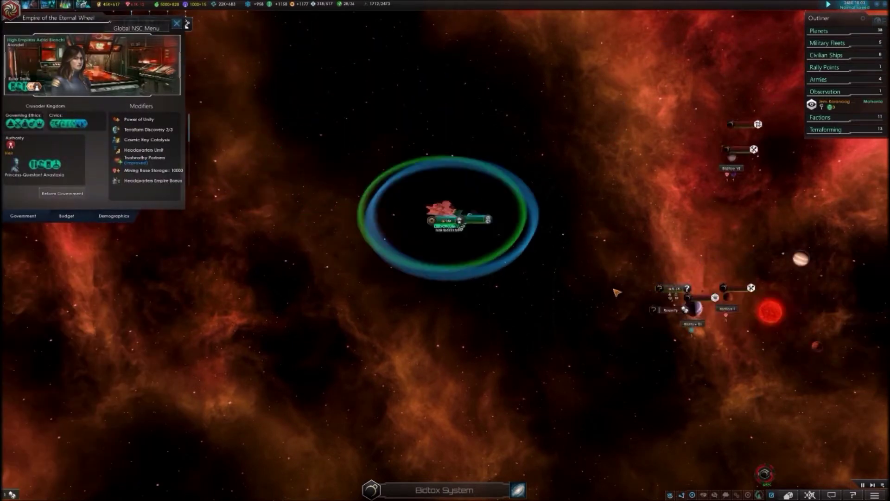
pyautogui.scroll(3, 582, 251)
pyautogui.scroll(3, 568, 180)
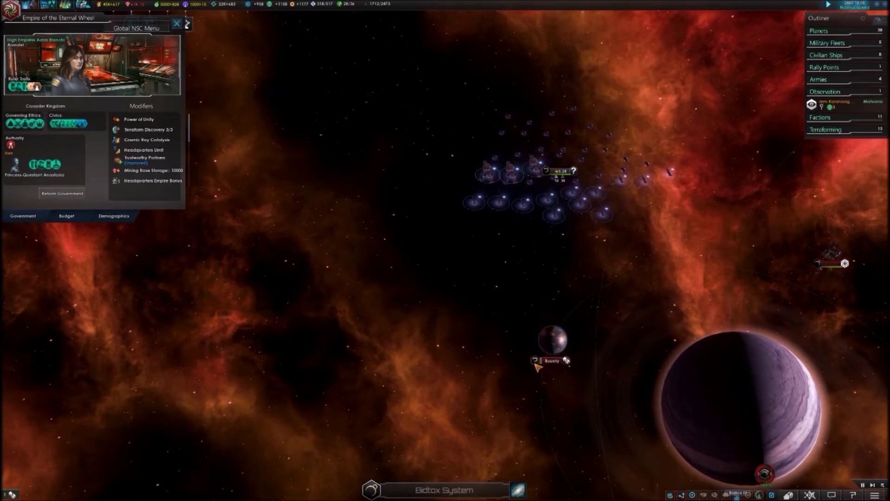
pyautogui.press('F5')
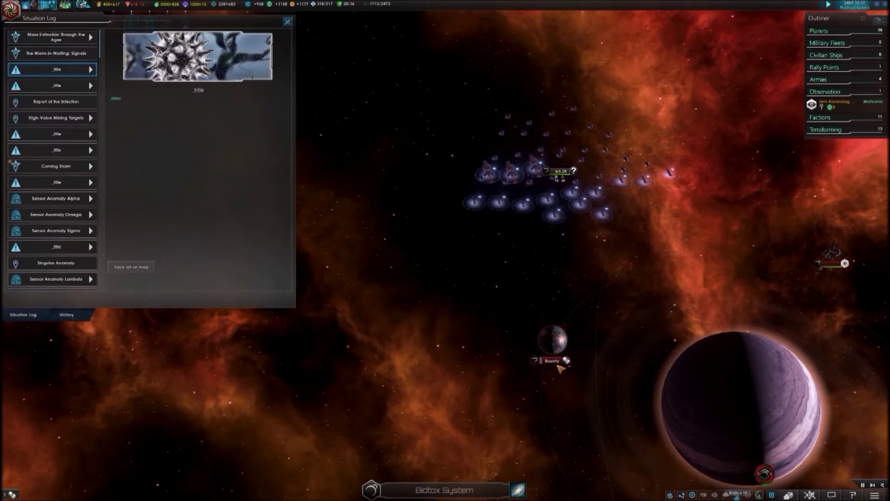
# Step: Inspect planet Bounty's surface buildings, then close its details
pyautogui.click(550, 362)
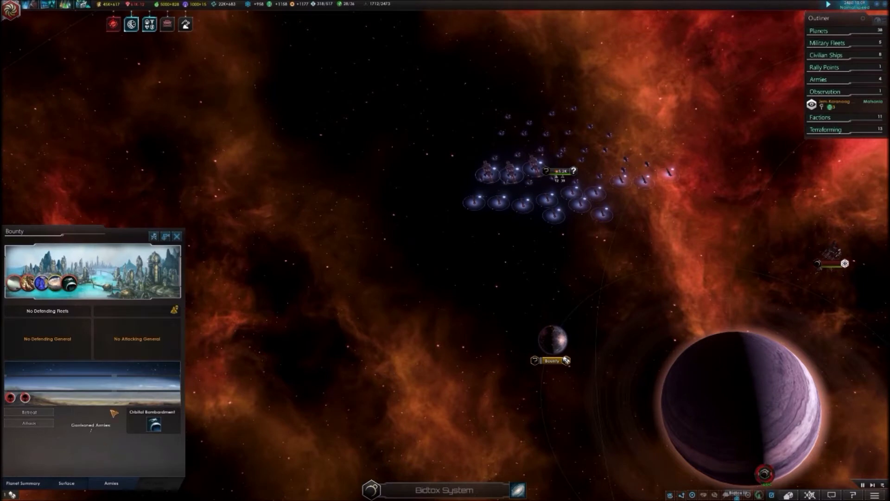
pyautogui.click(69, 484)
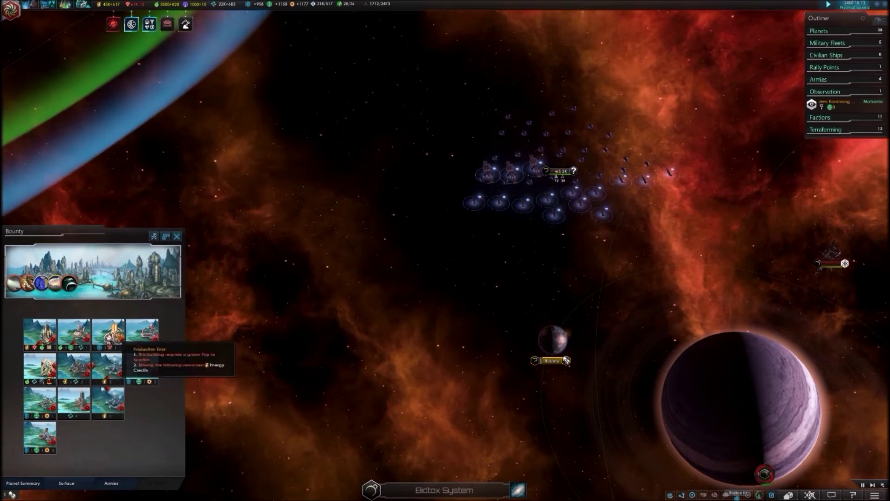
pyautogui.click(177, 236)
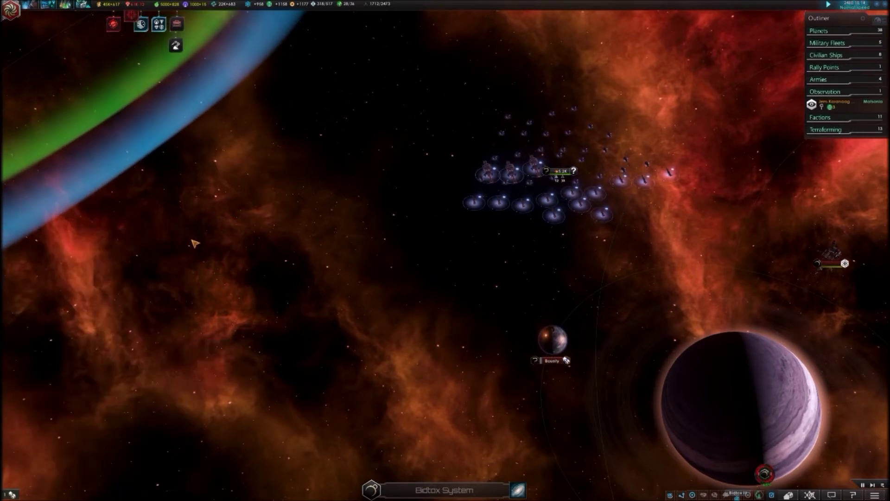
pyautogui.scroll(-3, 193, 241)
pyautogui.scroll(-3, 139, 202)
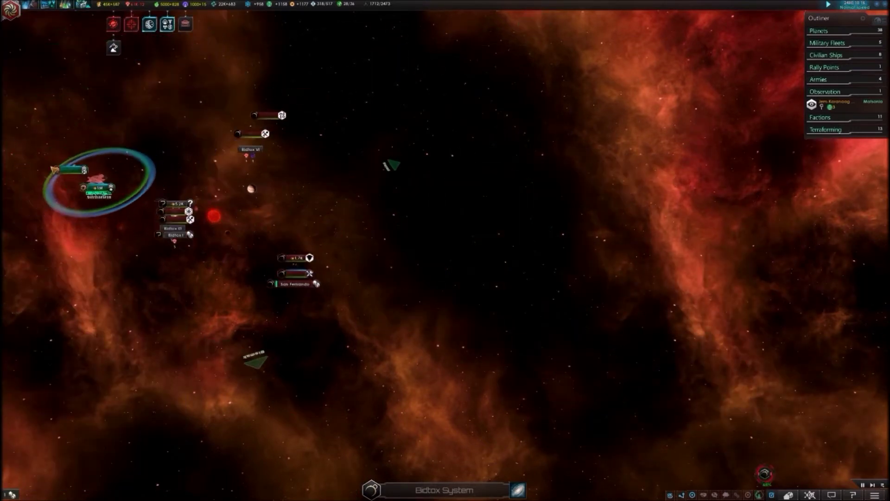
# Step: Select Transport Fleet 66 in Bidtox for the landing on Bounty
pyautogui.click(81, 170)
pyautogui.scroll(5, 149, 83)
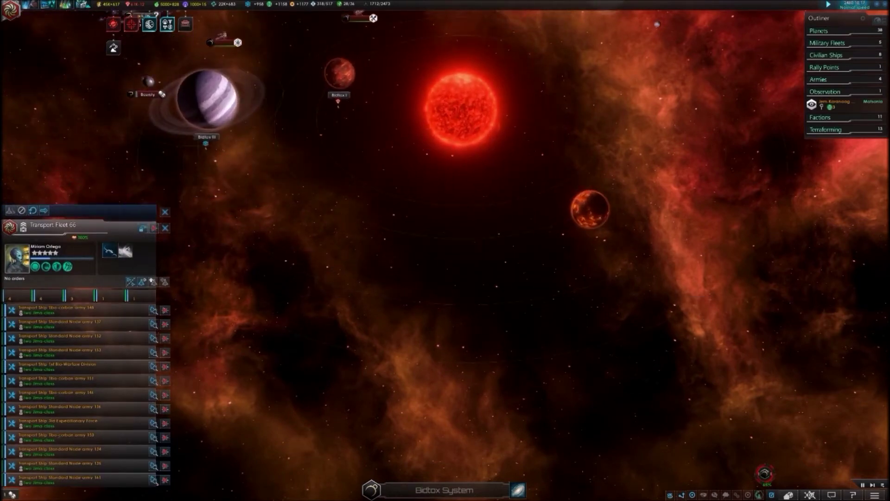
pyautogui.scroll(3, 230, 101)
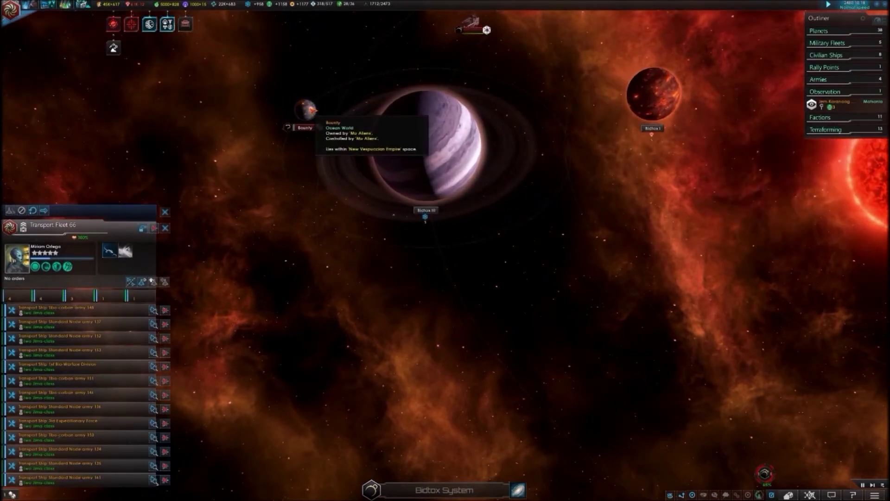
pyautogui.scroll(-2, 275, 132)
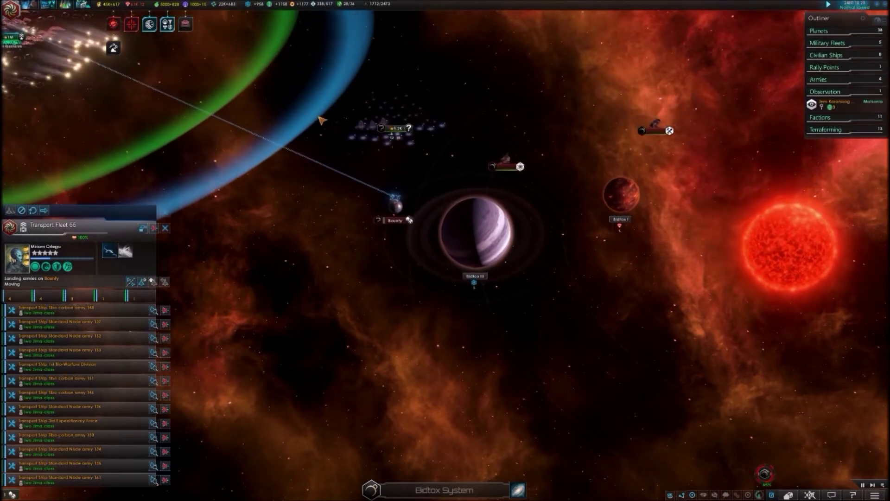
pyautogui.scroll(-2, 230, 108)
pyautogui.scroll(-3, 230, 108)
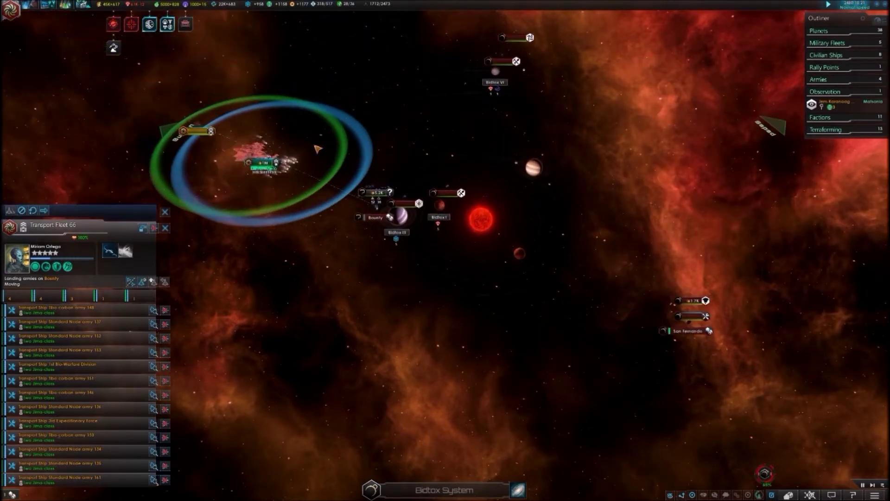
pyautogui.scroll(3, 288, 167)
pyautogui.scroll(3, 547, 246)
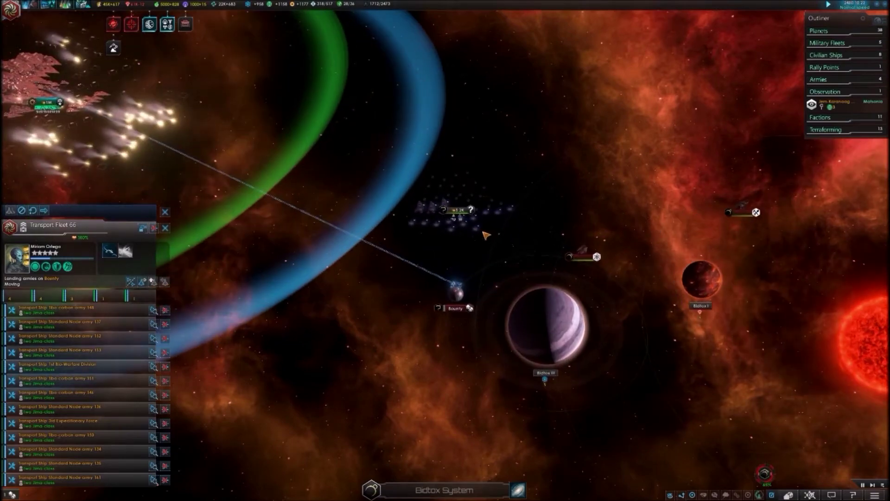
pyautogui.scroll(3, 459, 220)
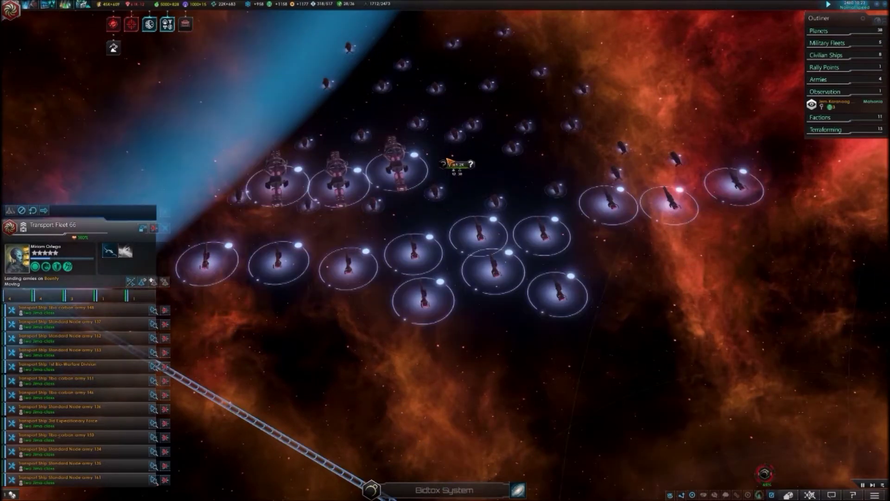
pyautogui.scroll(3, 464, 199)
pyautogui.scroll(-5, 467, 181)
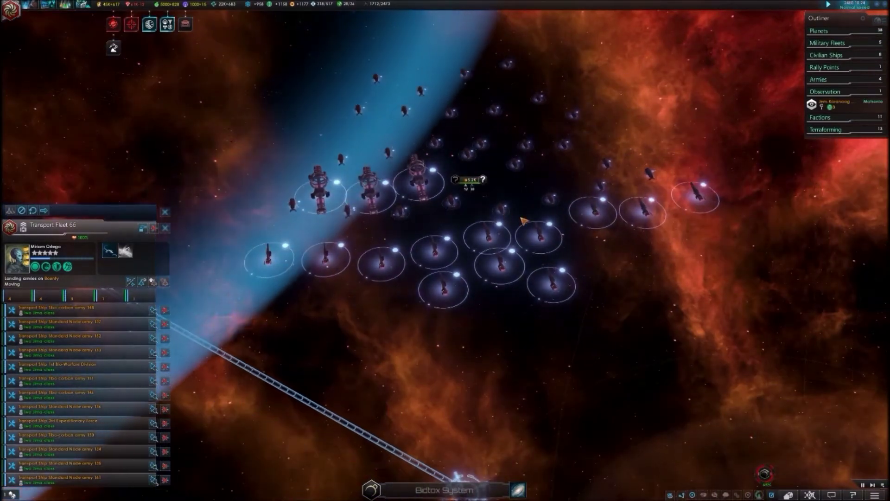
pyautogui.scroll(5, 424, 194)
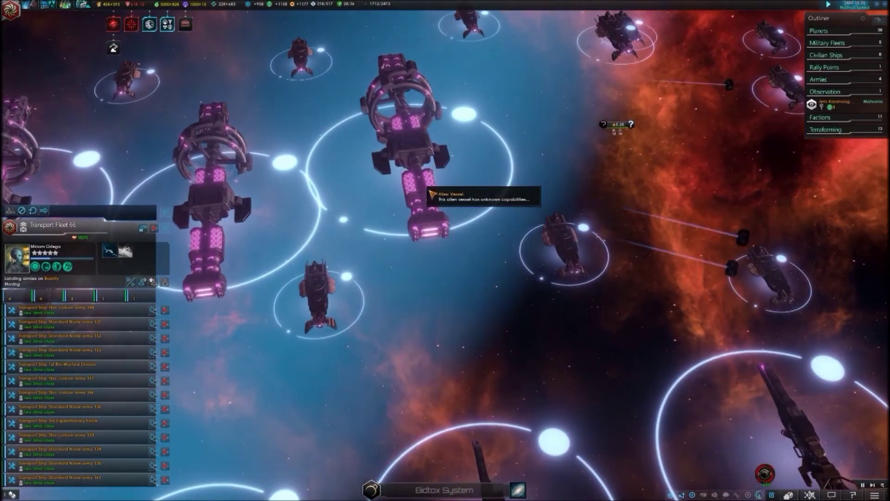
pyautogui.scroll(3, 452, 204)
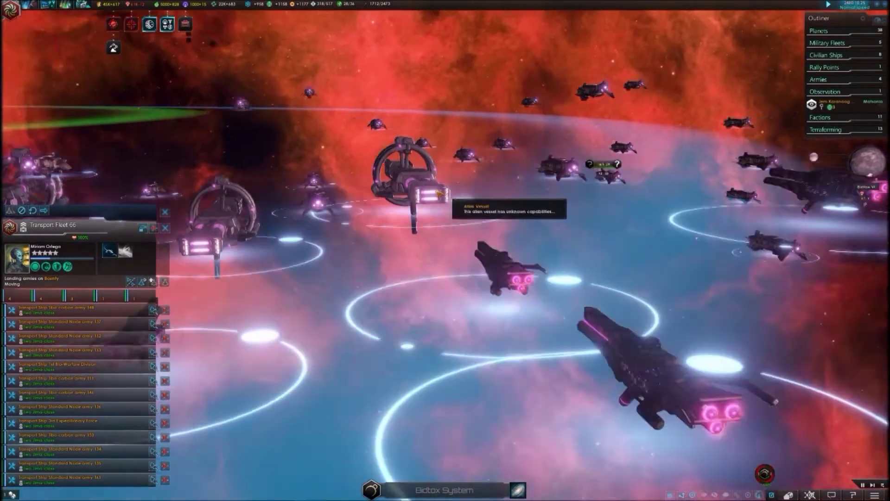
pyautogui.scroll(3, 458, 184)
pyautogui.scroll(-3, 379, 196)
pyautogui.scroll(2, 431, 244)
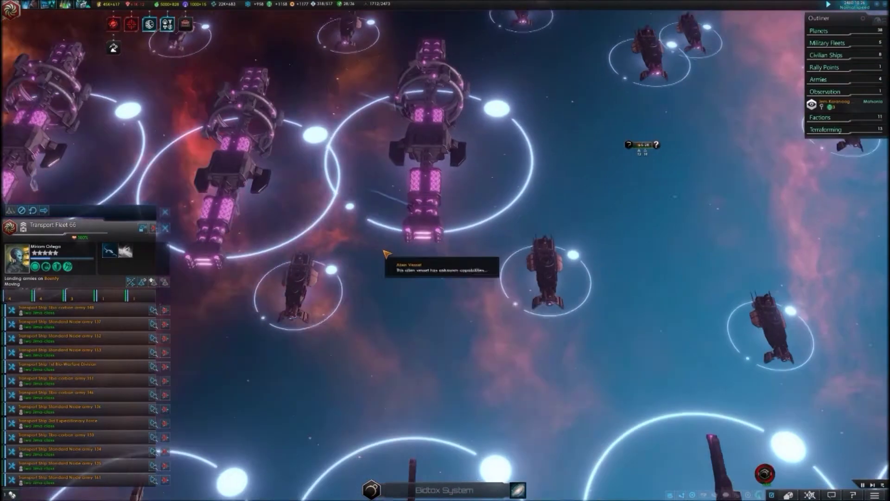
pyautogui.scroll(-5, 444, 260)
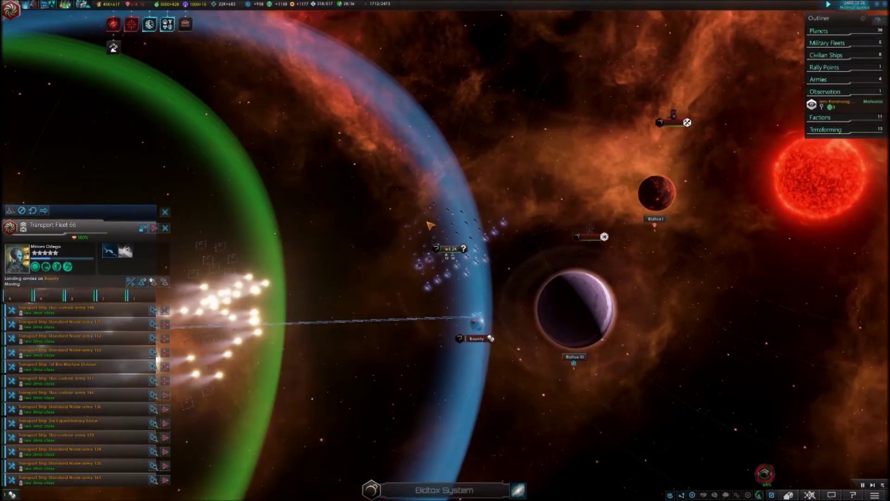
pyautogui.scroll(3, 430, 224)
pyautogui.scroll(4, 390, 237)
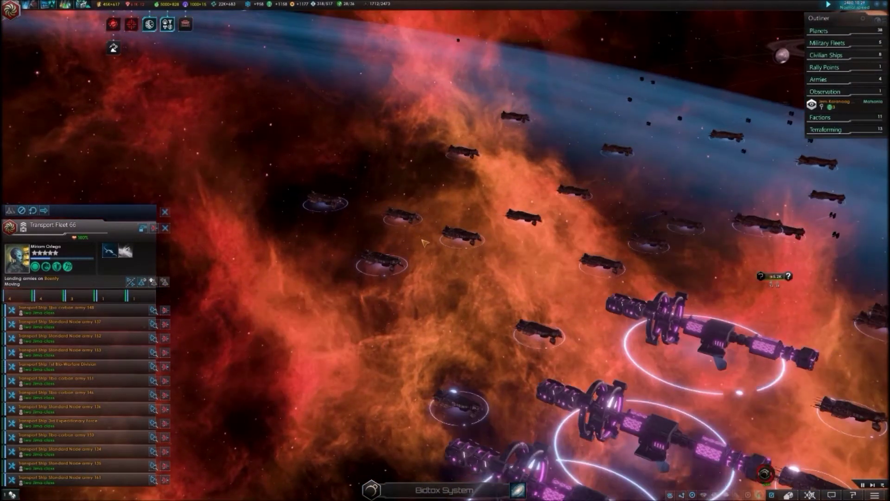
pyautogui.scroll(-5, 425, 244)
pyautogui.scroll(3, 550, 327)
pyautogui.scroll(3, 524, 322)
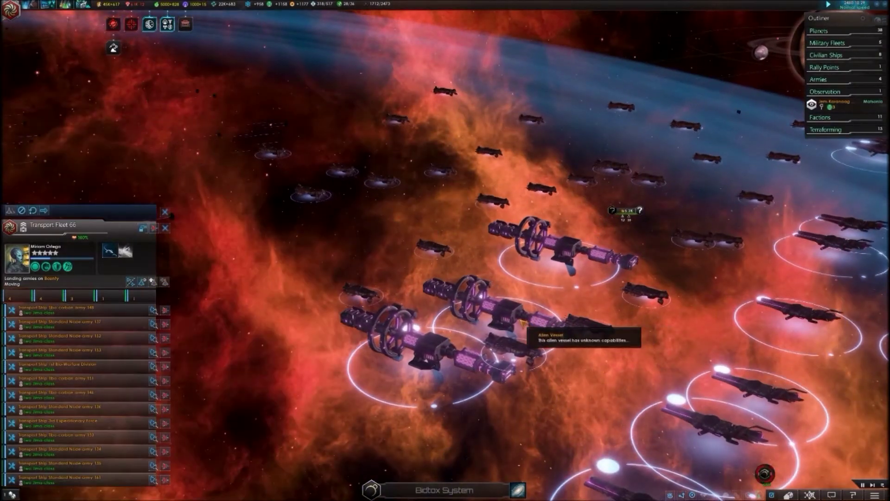
pyautogui.scroll(2, 388, 358)
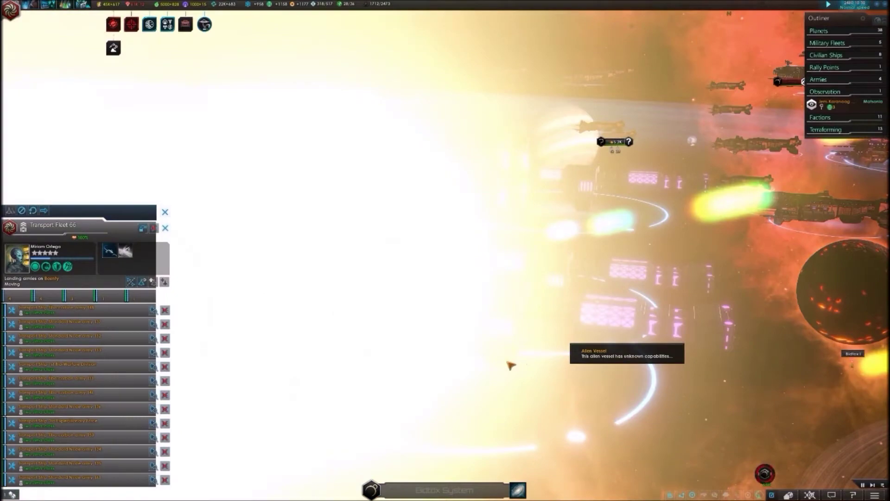
pyautogui.scroll(3, 487, 372)
pyautogui.scroll(-3, 425, 377)
pyautogui.scroll(-3, 434, 365)
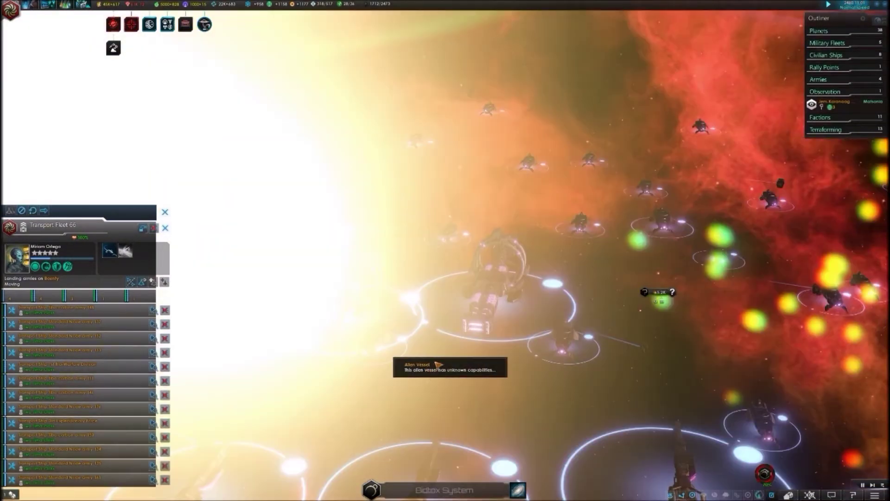
pyautogui.scroll(-2, 441, 369)
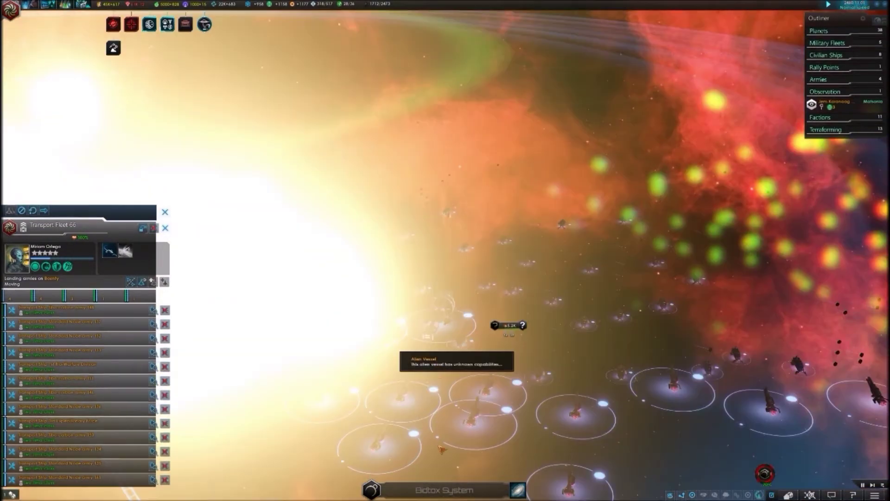
pyautogui.scroll(-2, 441, 450)
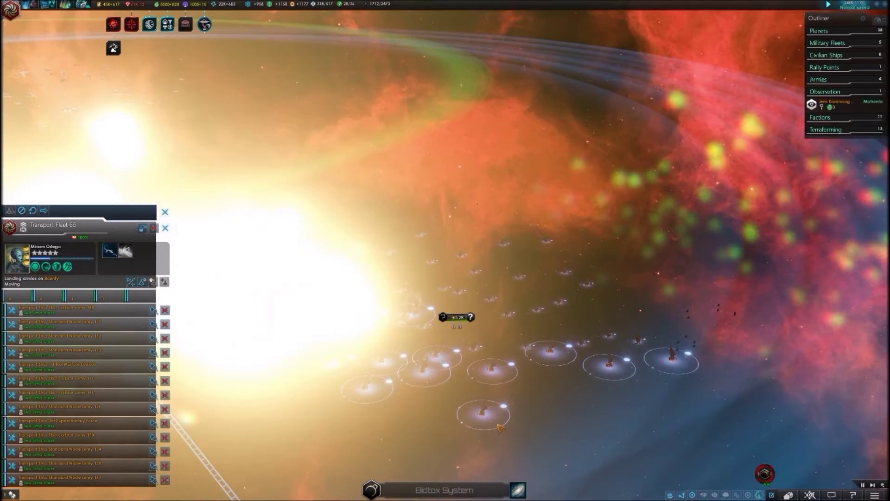
pyautogui.scroll(2, 499, 428)
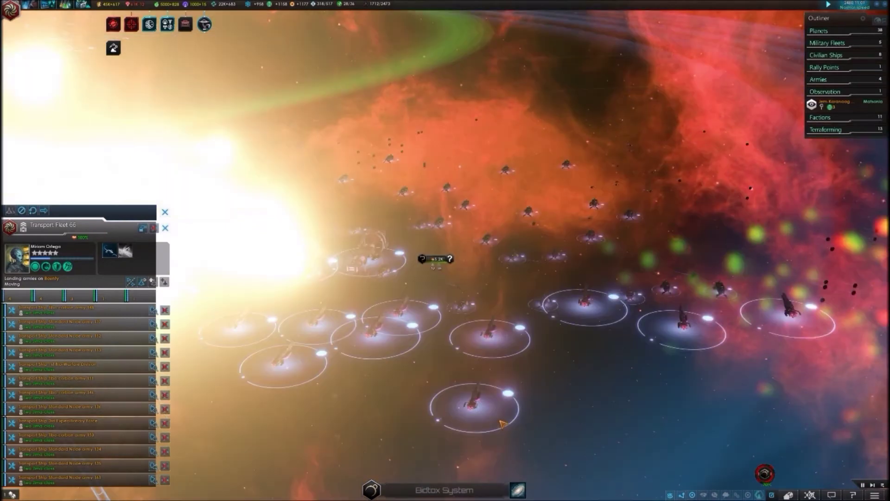
pyautogui.scroll(2, 497, 421)
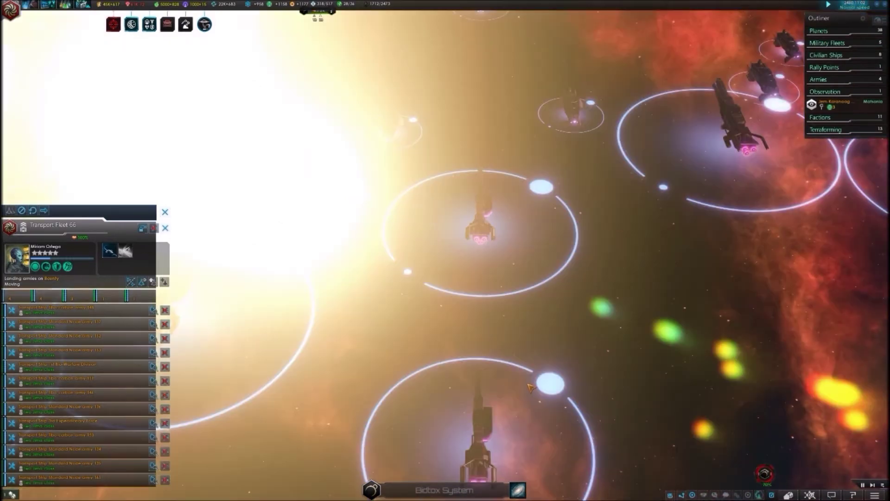
pyautogui.scroll(-3, 530, 388)
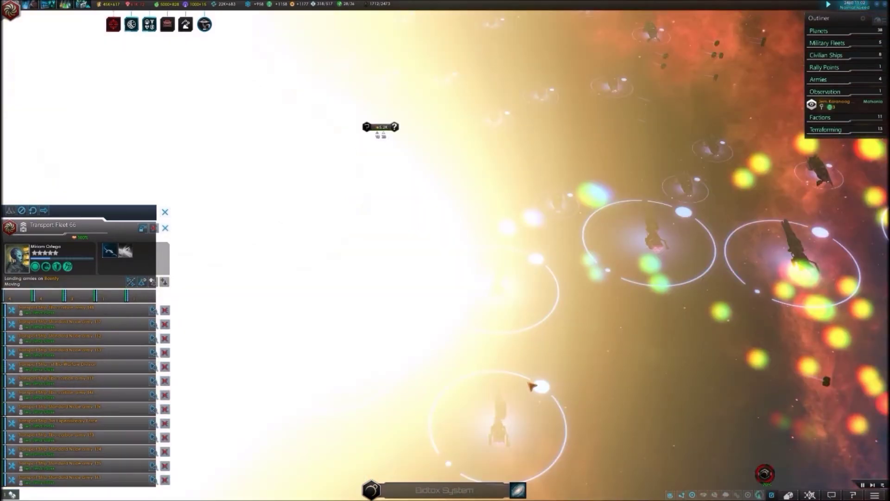
pyautogui.scroll(-3, 531, 387)
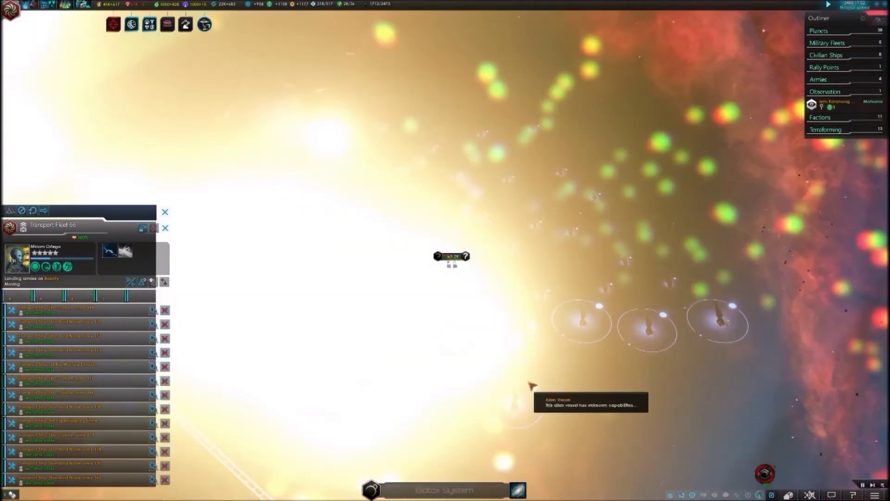
pyautogui.scroll(-5, 530, 388)
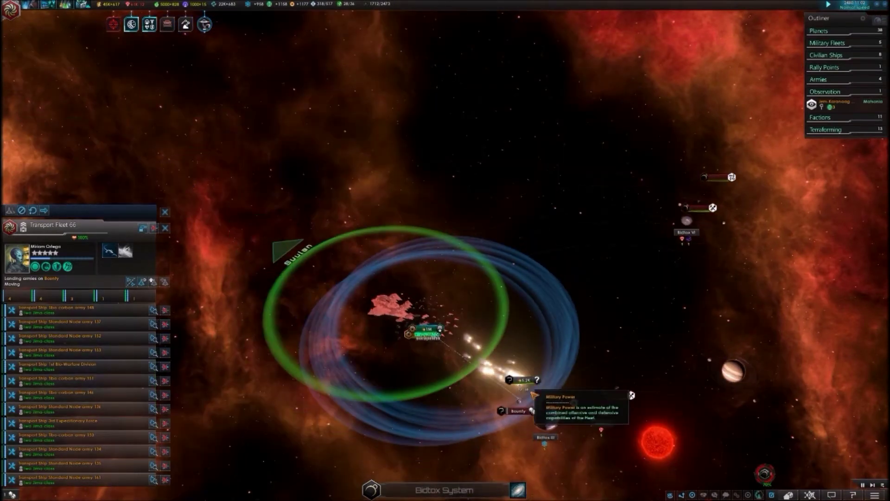
# Step: Embark all Wenzhou armies beside the 4th Fleet at Hensedon, then select both fleets
pyautogui.press('s')
pyautogui.press('d')
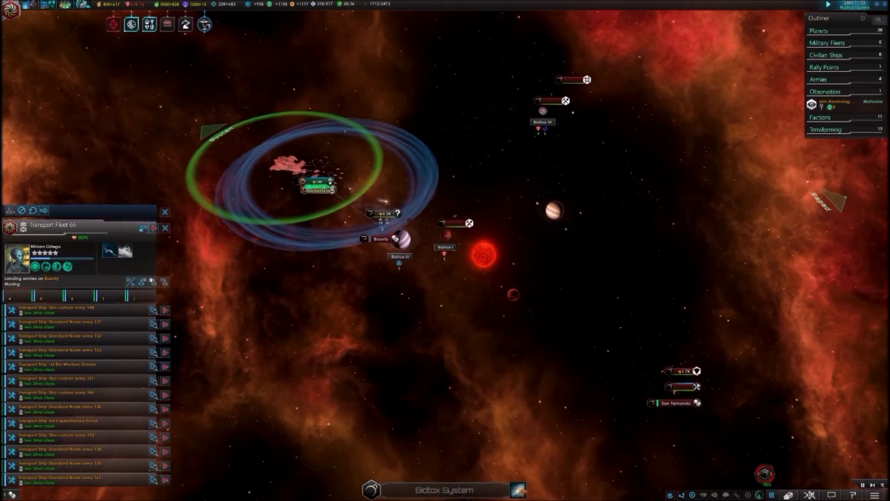
pyautogui.scroll(-5, 530, 388)
pyautogui.scroll(-3, 530, 386)
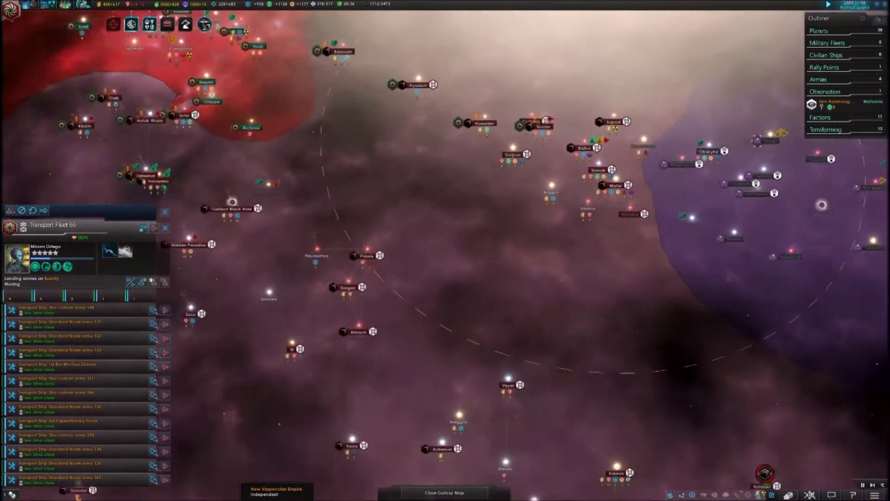
pyautogui.scroll(5, 316, 278)
pyautogui.scroll(3, 279, 105)
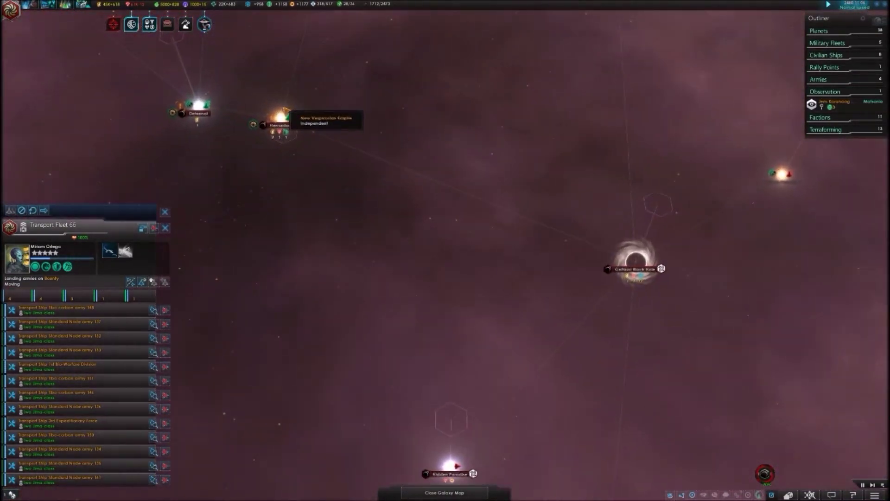
pyautogui.scroll(2, 285, 111)
pyautogui.click(299, 123)
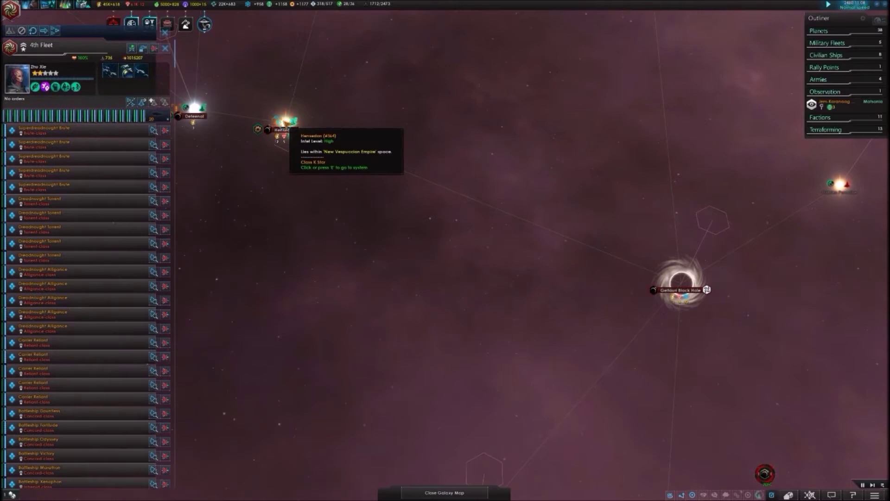
pyautogui.scroll(2, 285, 128)
pyautogui.scroll(2, 304, 365)
pyautogui.scroll(2, 334, 355)
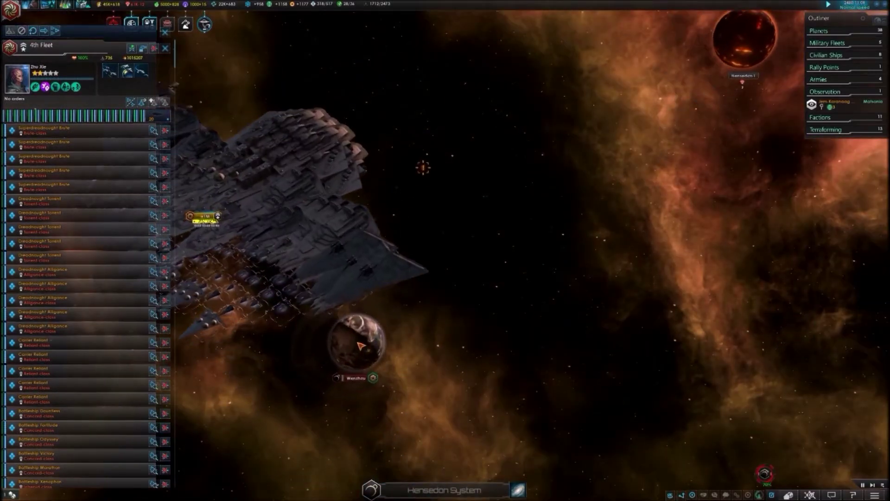
pyautogui.click(312, 381)
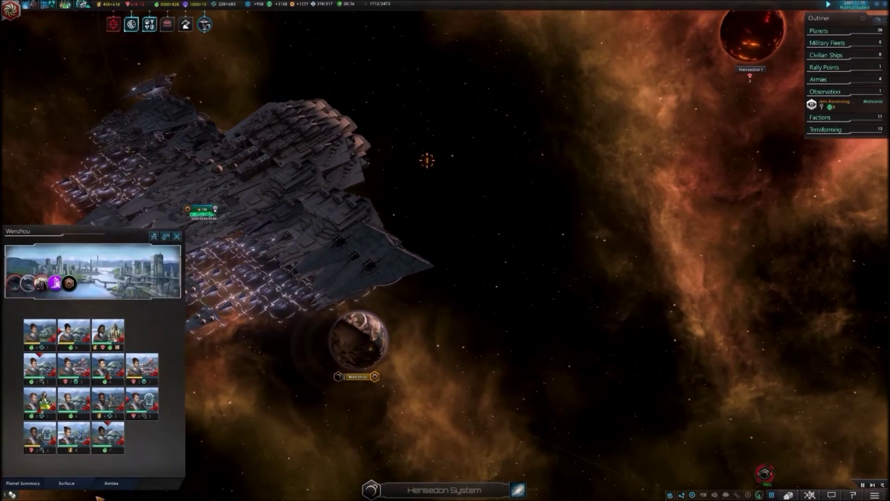
pyautogui.click(112, 483)
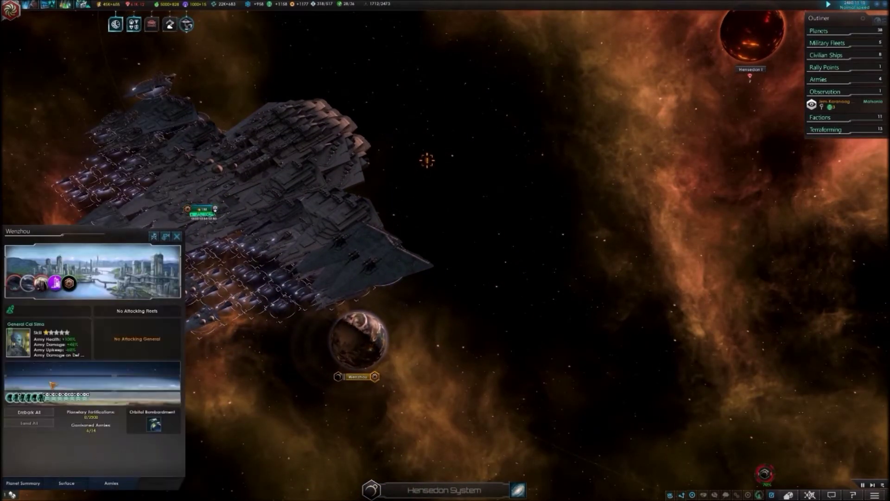
pyautogui.click(51, 411)
pyautogui.scroll(-4, 236, 296)
pyautogui.moveTo(379, 424); pyautogui.dragTo(382, 425)
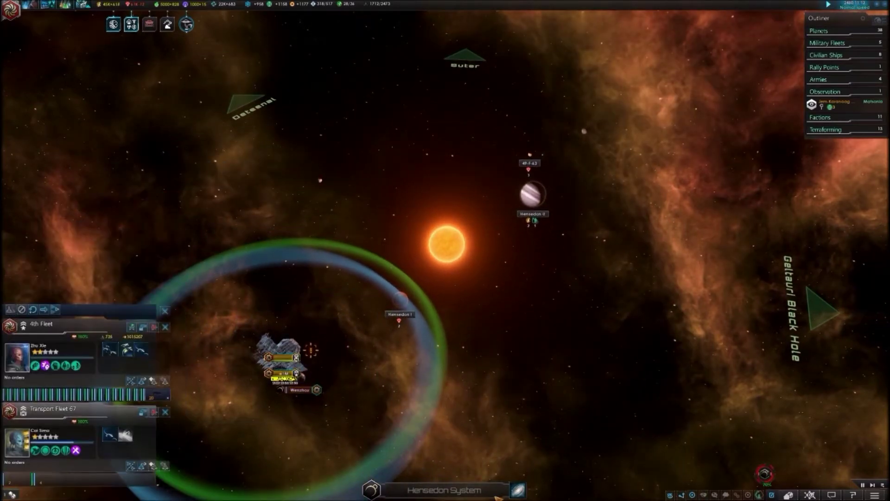
# Step: Send the 4th Fleet and Transport Fleet 67 toward the Geltauri Black Hole
pyautogui.click(519, 489)
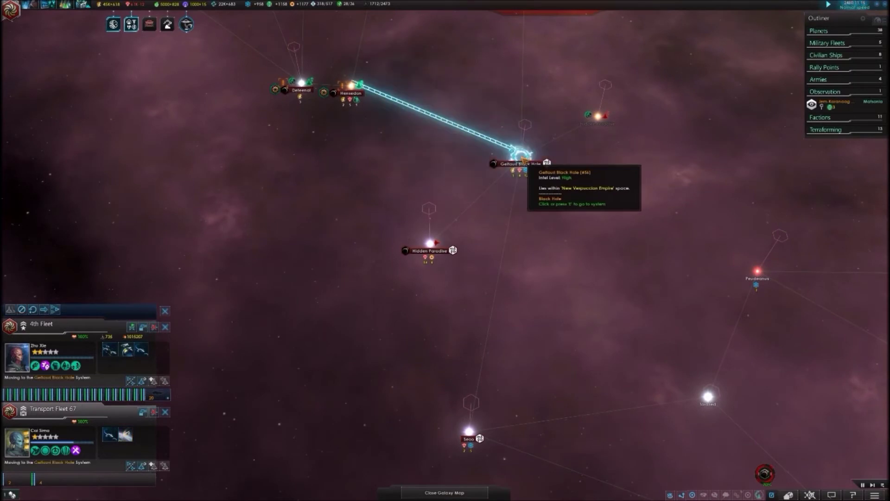
pyautogui.press('s')
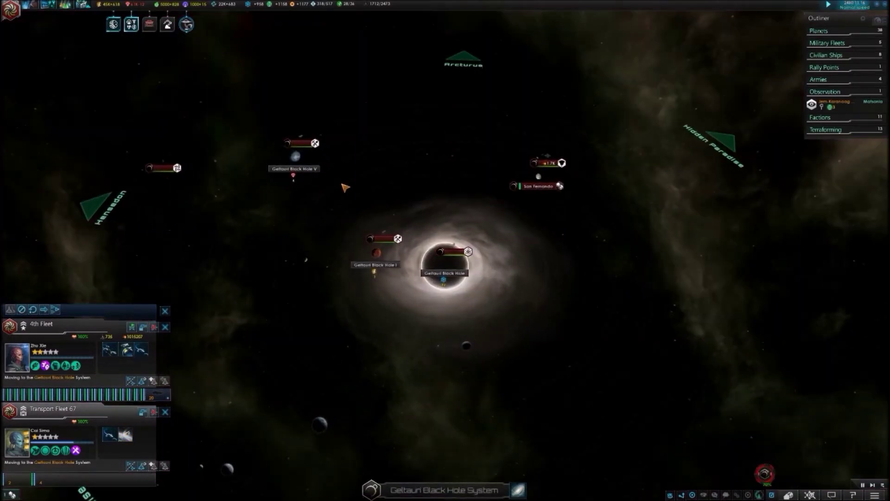
pyautogui.scroll(3, 319, 151)
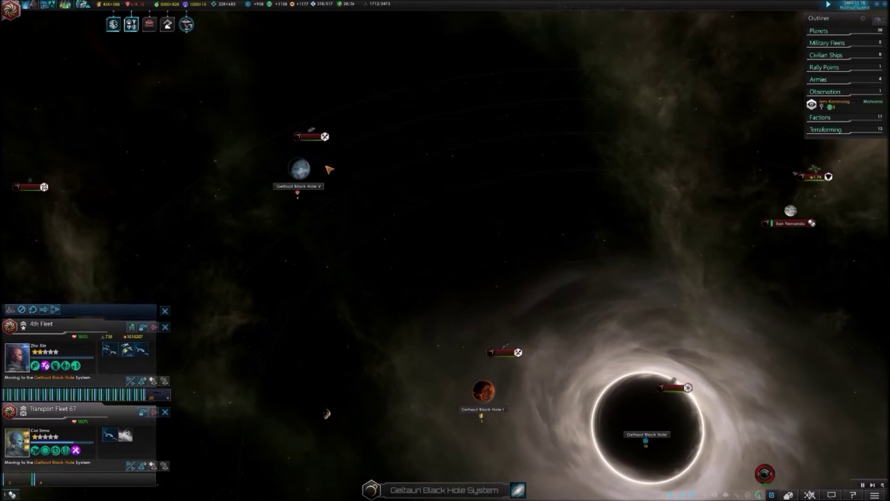
pyautogui.scroll(-5, 412, 268)
pyautogui.click(518, 490)
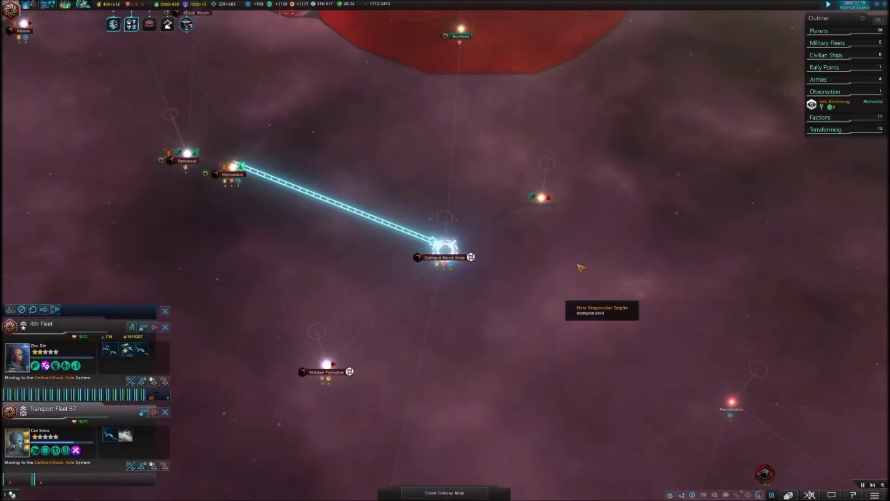
pyautogui.scroll(5, 805, 180)
pyautogui.scroll(3, 805, 179)
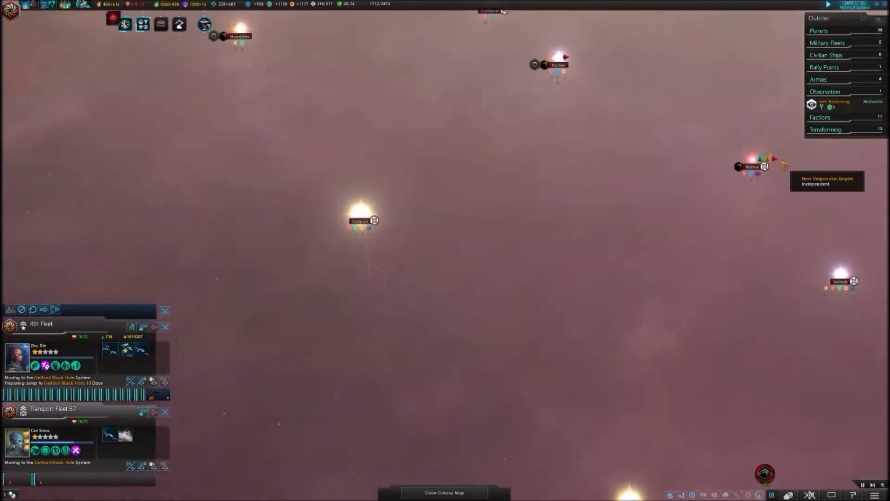
# Step: Send Transport Fleet 68 from beside Bounty into orbit of San Fernando
pyautogui.click(752, 165)
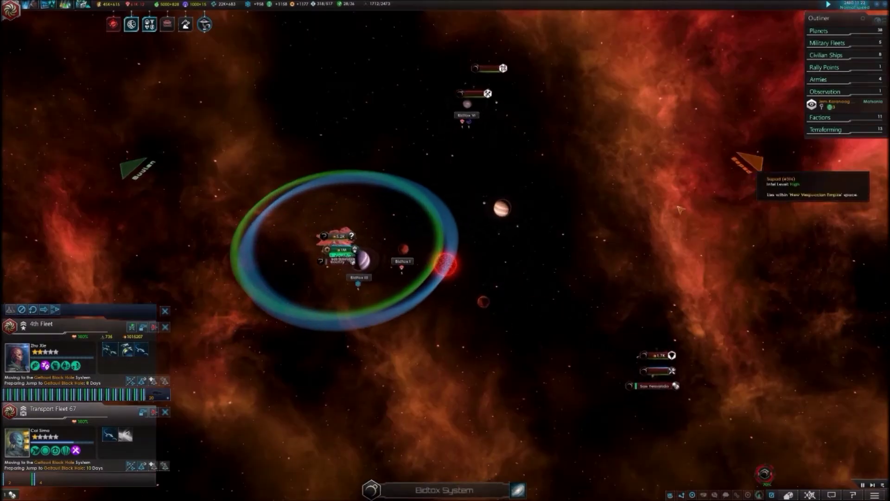
pyautogui.scroll(3, 345, 230)
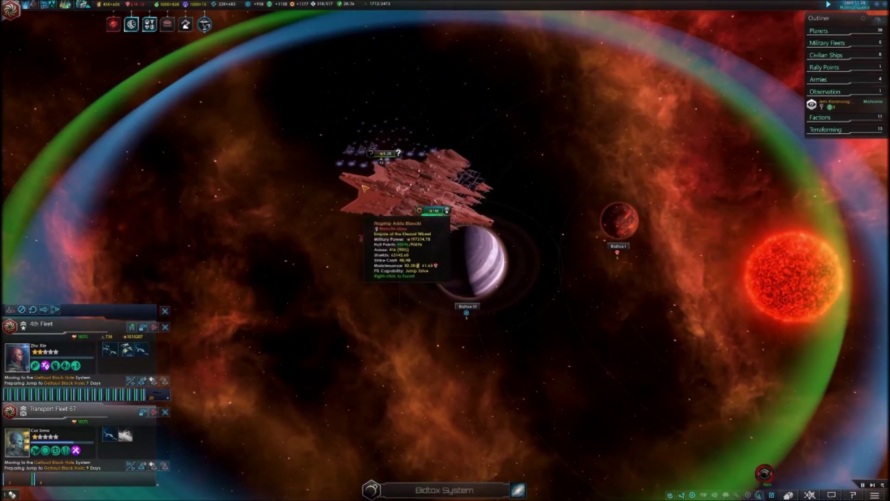
pyautogui.scroll(4, 380, 256)
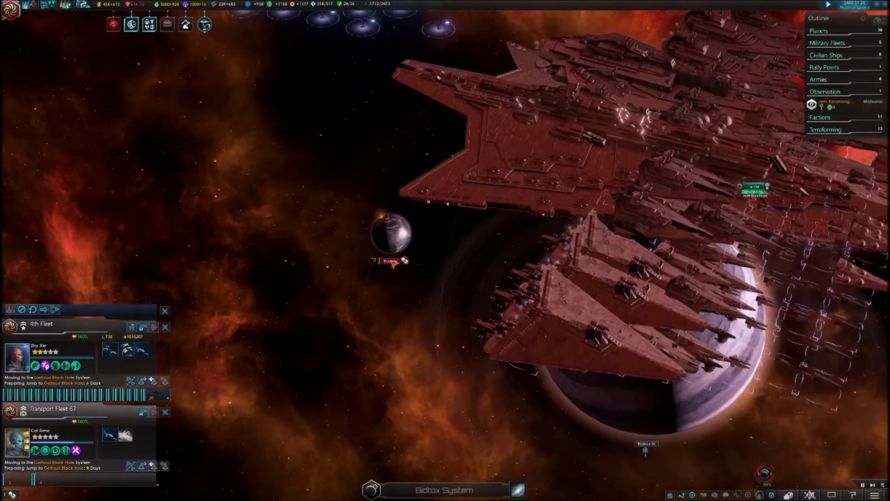
pyautogui.click(385, 250)
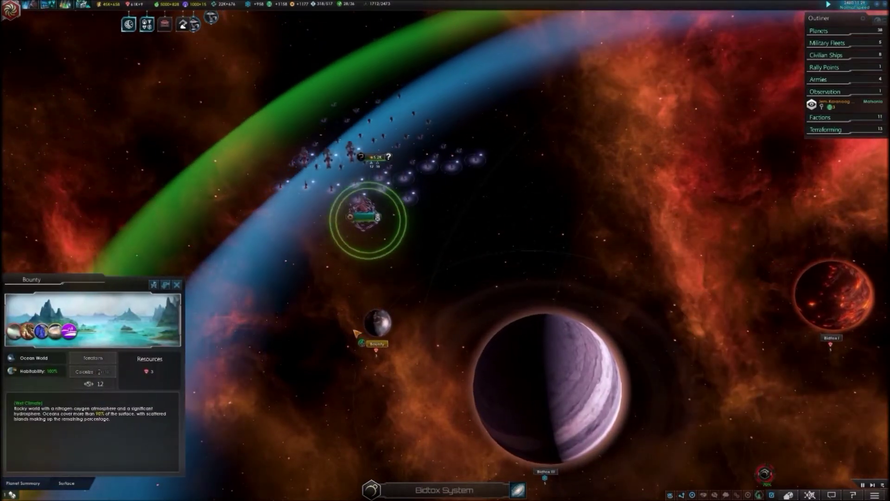
pyautogui.moveTo(327, 210); pyautogui.dragTo(404, 259)
pyautogui.scroll(-5, 404, 259)
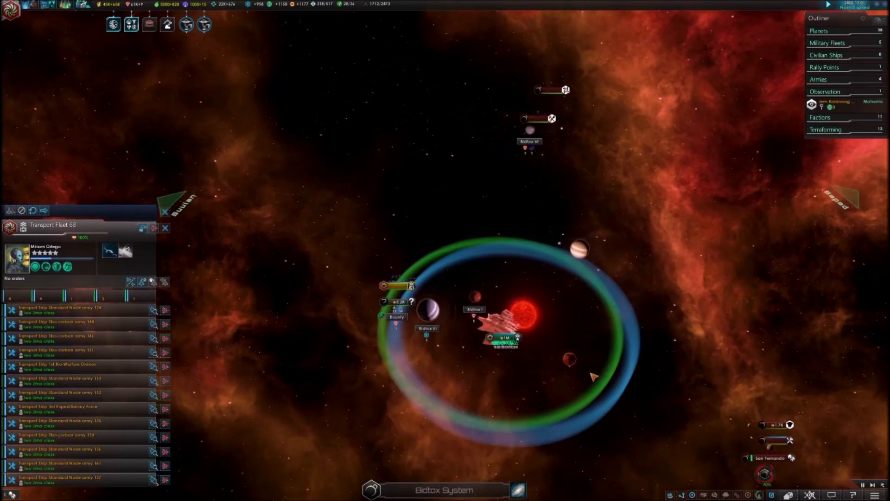
pyautogui.scroll(-3, 679, 402)
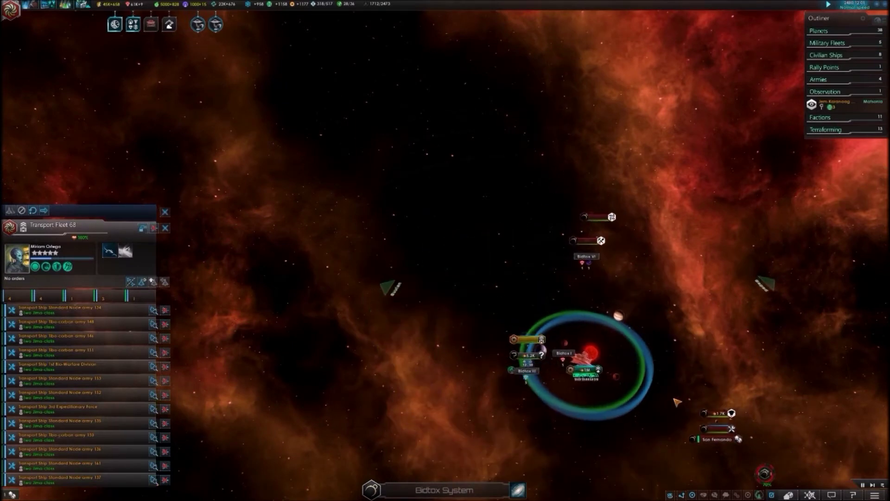
pyautogui.scroll(3, 731, 441)
pyautogui.scroll(2, 626, 390)
pyautogui.scroll(-2, 668, 400)
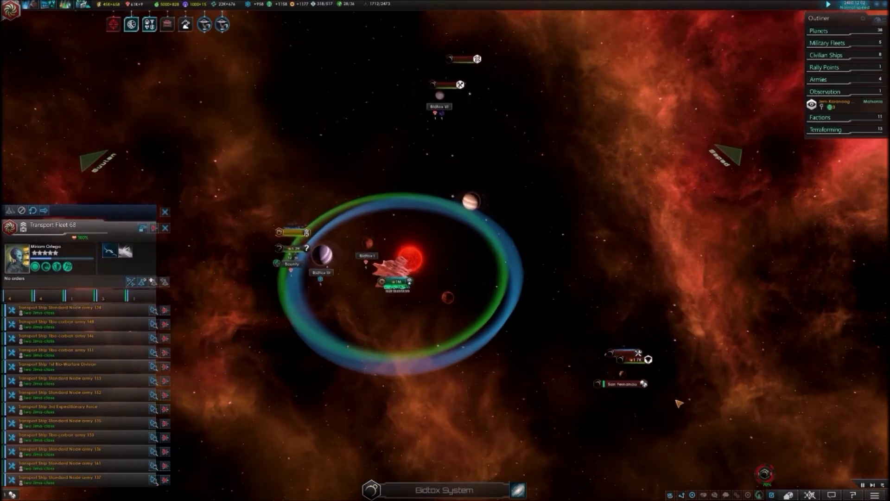
pyautogui.scroll(3, 647, 386)
pyautogui.scroll(2, 648, 387)
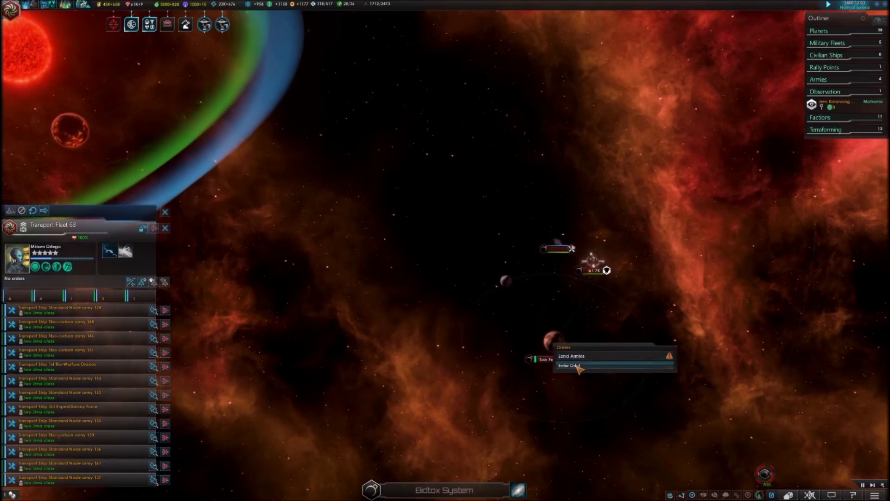
pyautogui.click(578, 366)
pyautogui.scroll(-3, 571, 368)
pyautogui.scroll(-2, 452, 327)
pyautogui.scroll(1, 354, 286)
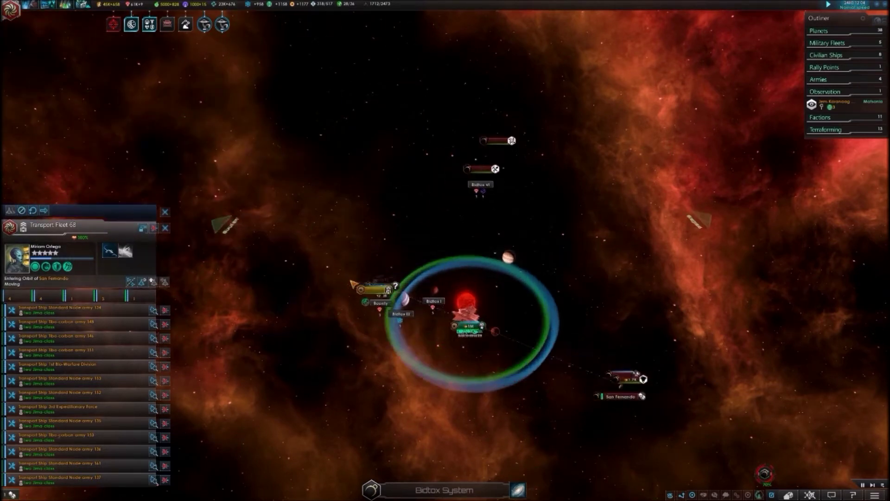
pyautogui.scroll(3, 352, 284)
pyautogui.scroll(2, 382, 242)
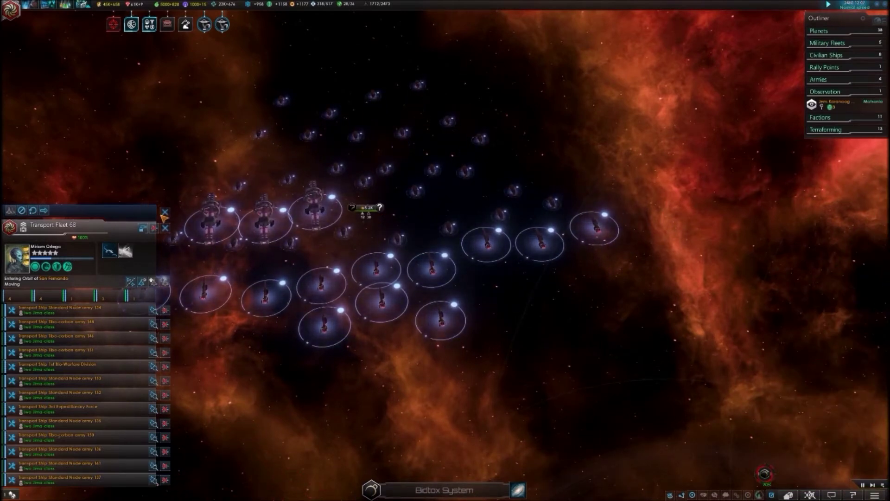
pyautogui.click(166, 212)
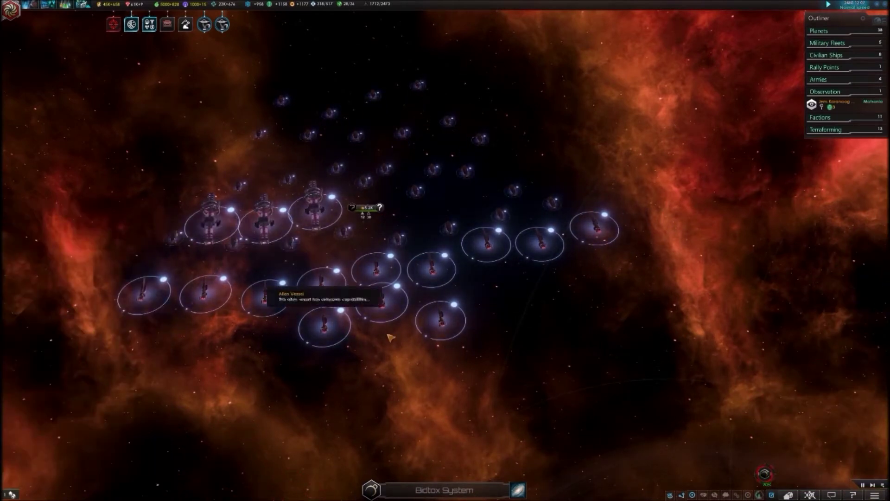
pyautogui.click(519, 490)
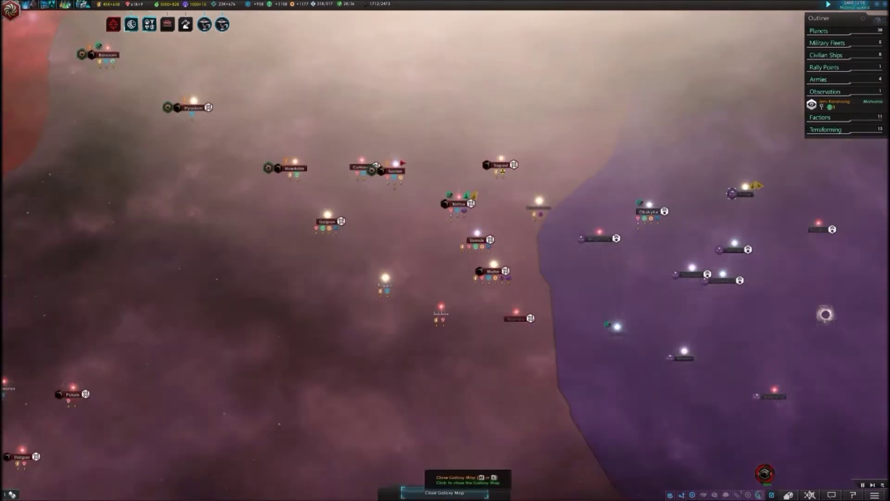
pyautogui.scroll(-2, 453, 345)
pyautogui.scroll(-2, 431, 261)
pyautogui.scroll(-3, 111, 263)
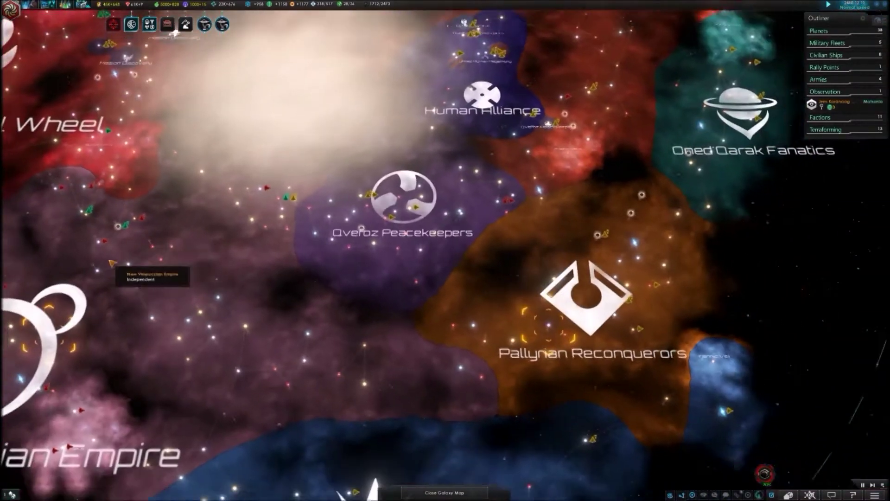
pyautogui.scroll(3, 111, 263)
pyautogui.scroll(2, 139, 204)
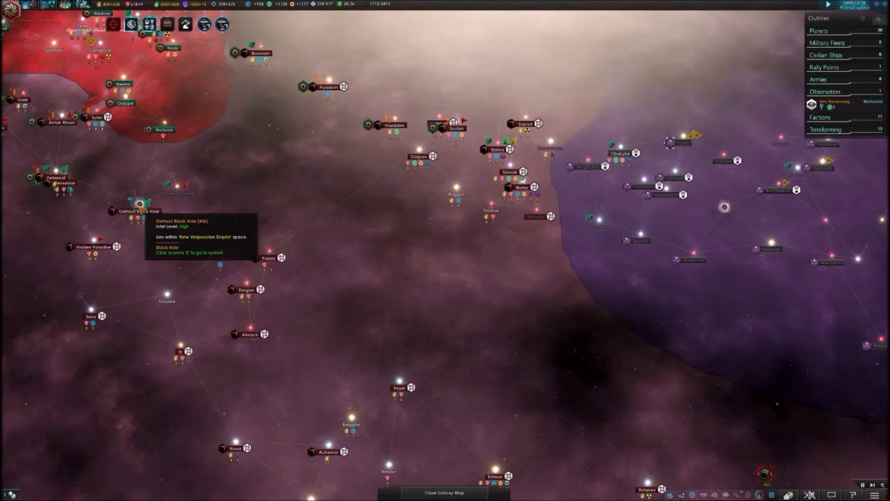
# Step: Check the 4th Fleet's battle at Geltauri Black Hole, then return to the galaxy map
pyautogui.click(140, 204)
pyautogui.click(187, 190)
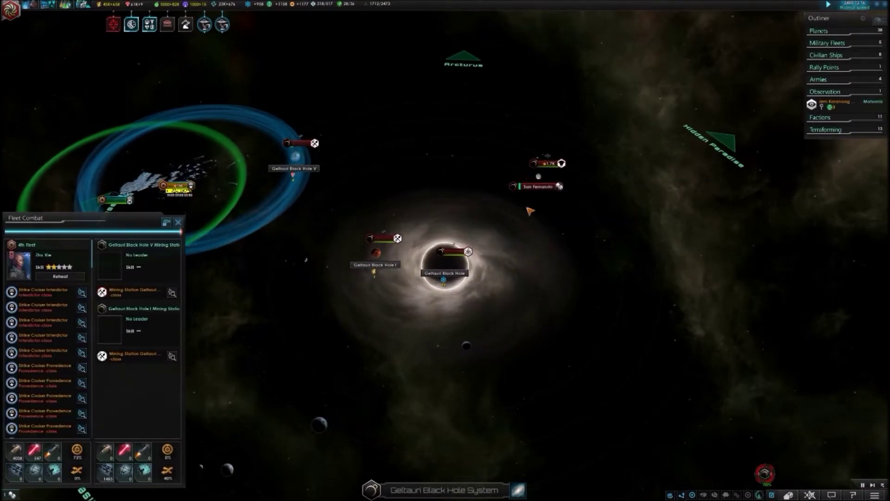
pyautogui.scroll(4, 542, 180)
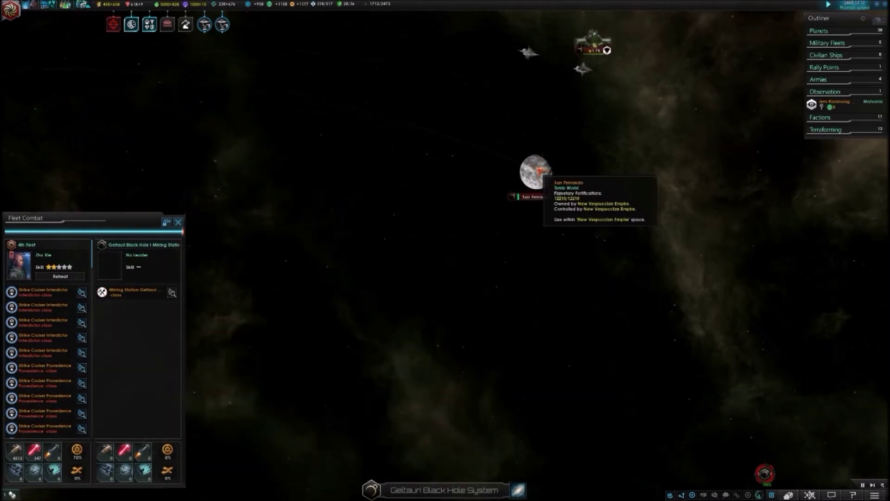
pyautogui.scroll(-4, 499, 222)
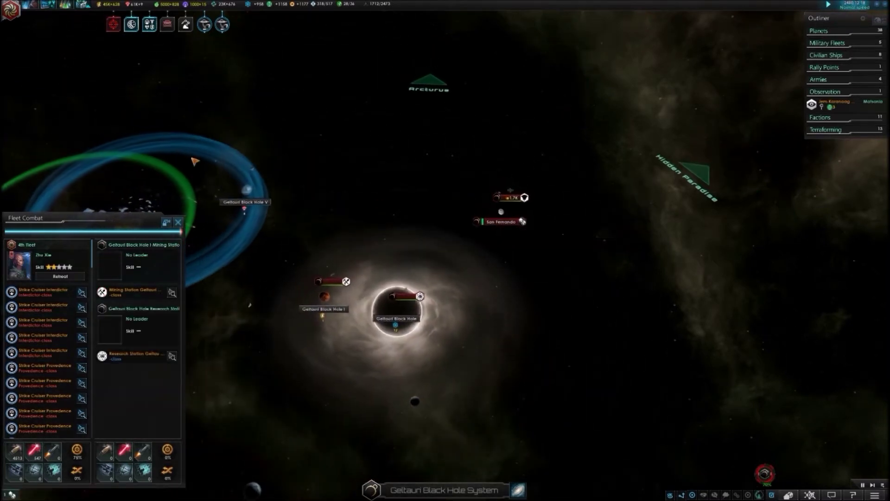
pyautogui.scroll(2, 69, 144)
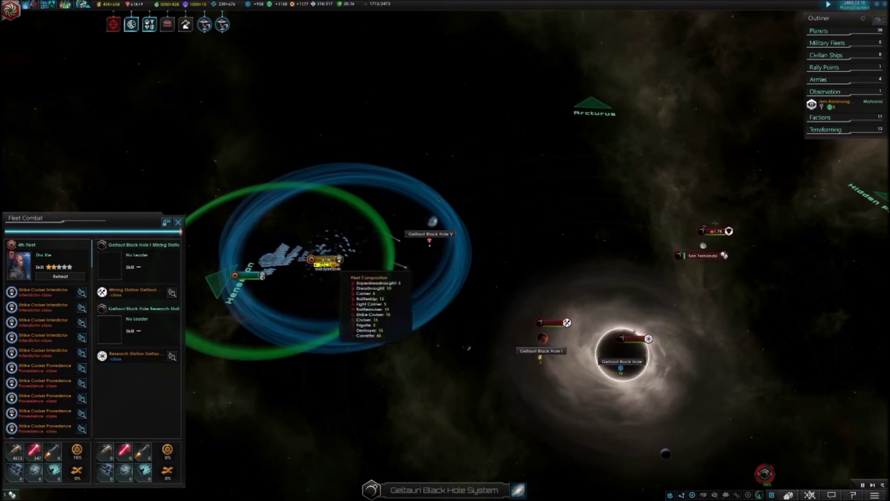
pyautogui.scroll(3, 749, 230)
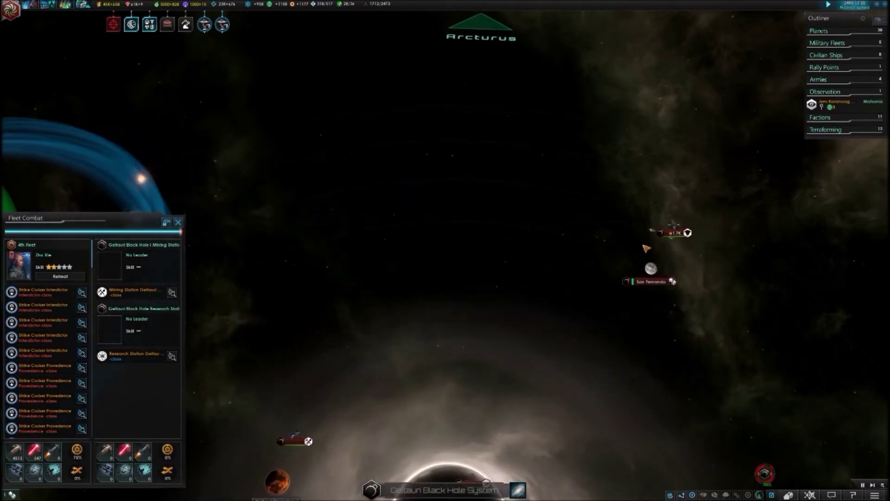
pyautogui.click(518, 488)
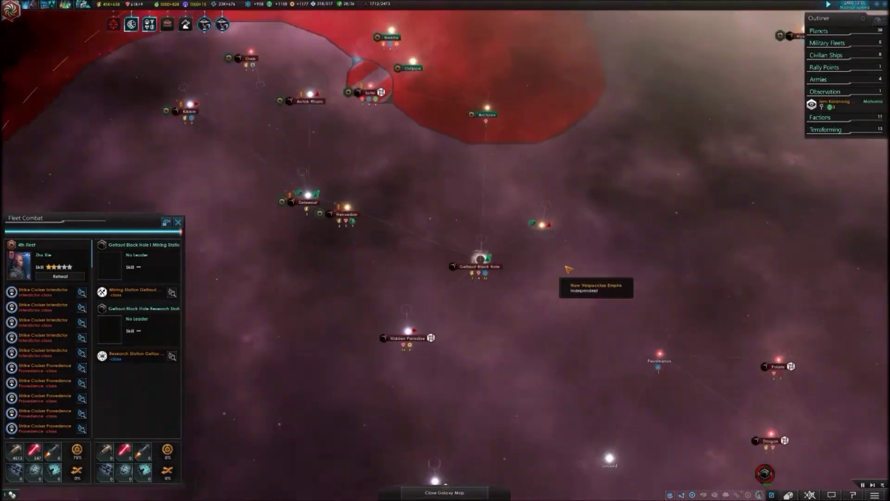
pyautogui.scroll(5, 838, 222)
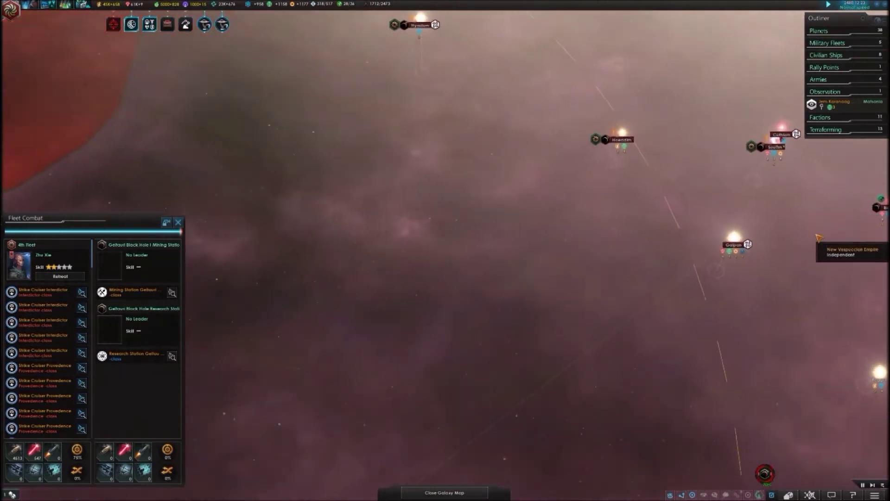
pyautogui.scroll(3, 647, 224)
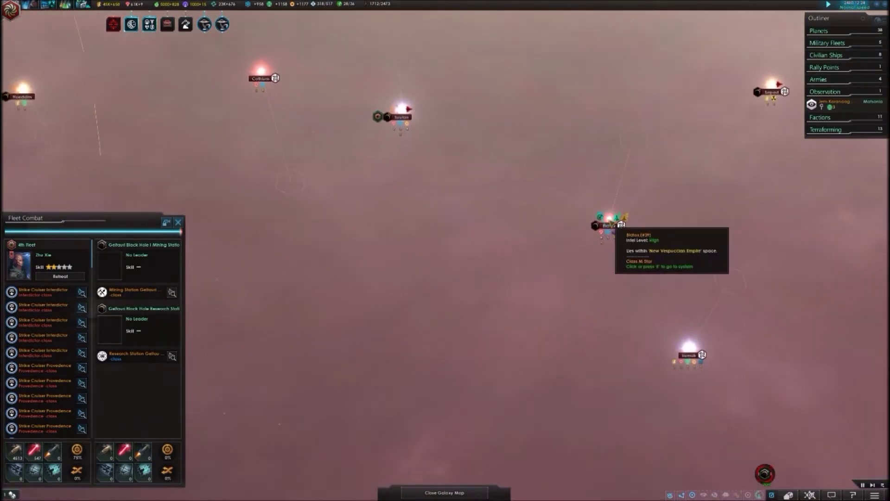
# Step: Go to the Bidtox system and select Transport Fleet 68 and the 2nd Fleet
pyautogui.click(610, 224)
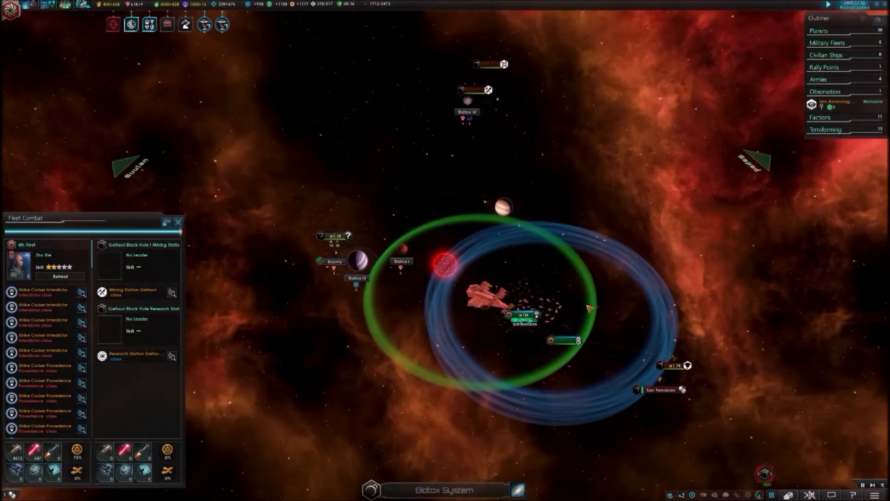
pyautogui.scroll(3, 589, 361)
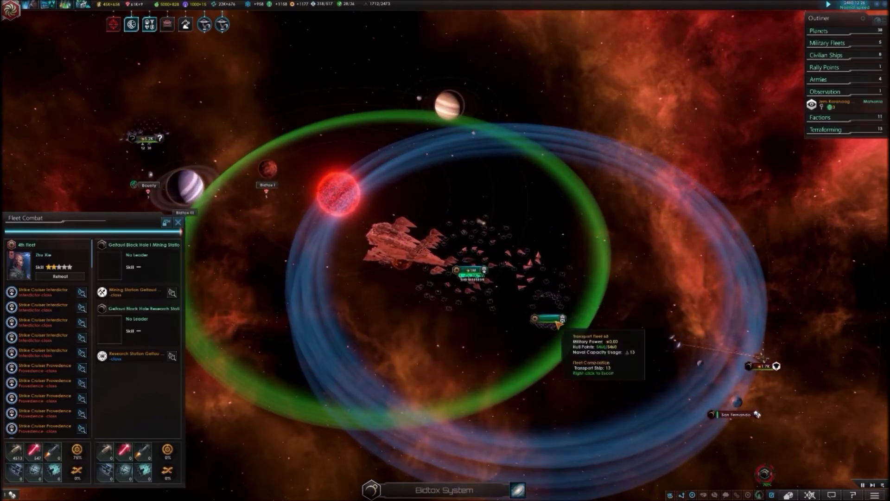
pyautogui.scroll(5, 777, 367)
pyautogui.scroll(3, 676, 333)
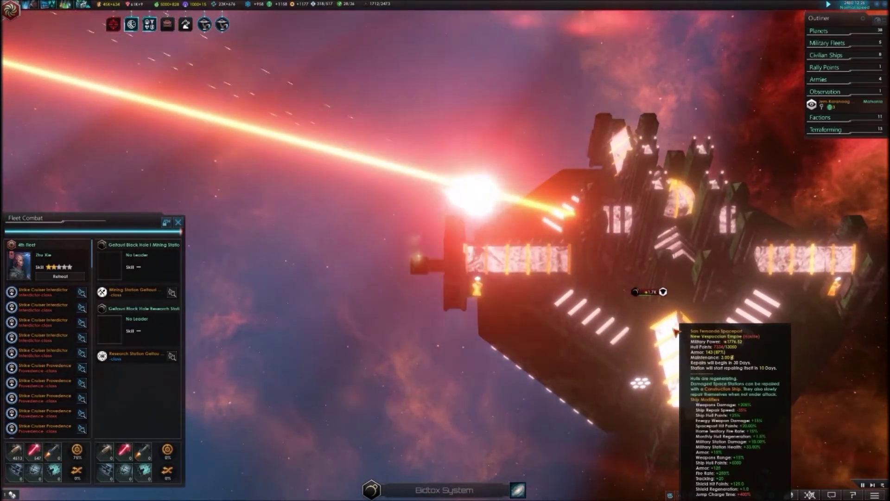
pyautogui.scroll(-5, 677, 333)
pyautogui.scroll(-3, 626, 327)
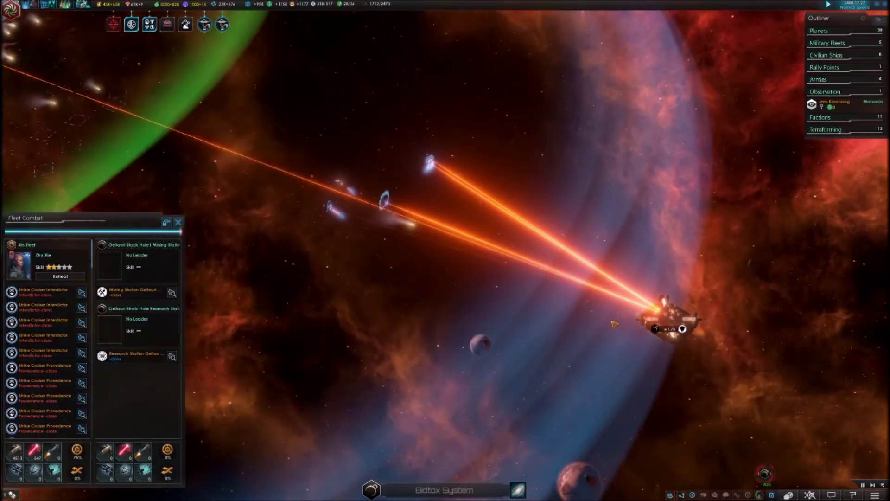
pyautogui.scroll(2, 557, 314)
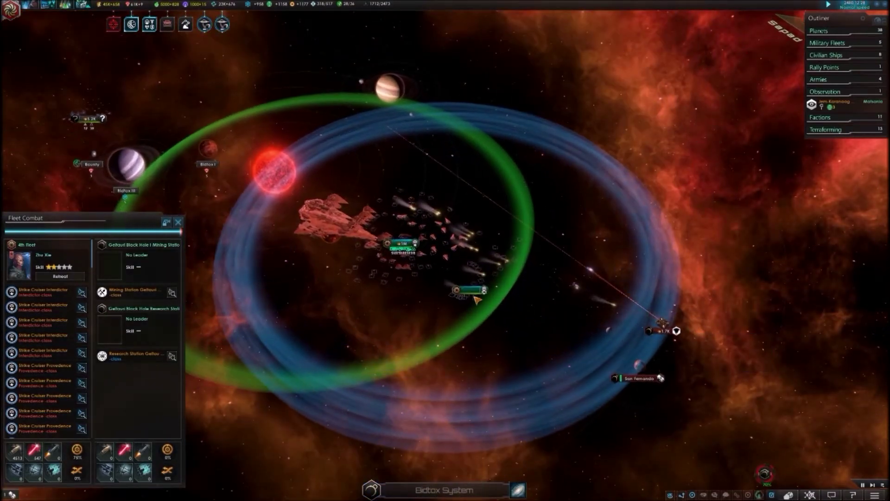
pyautogui.scroll(4, 487, 271)
pyautogui.click(473, 254)
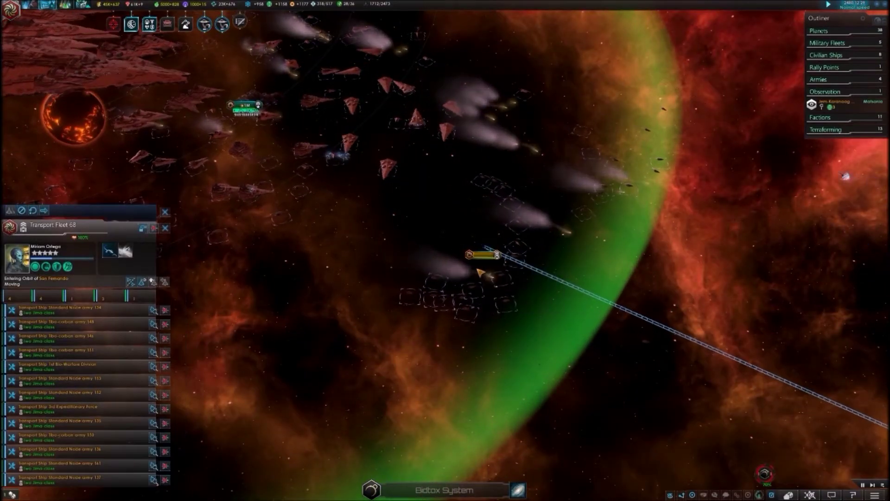
pyautogui.scroll(-5, 487, 272)
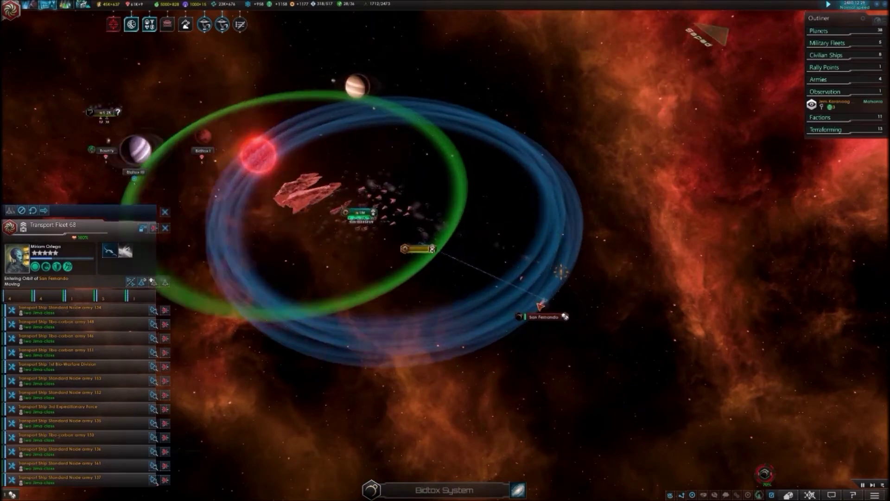
pyautogui.scroll(1, 556, 267)
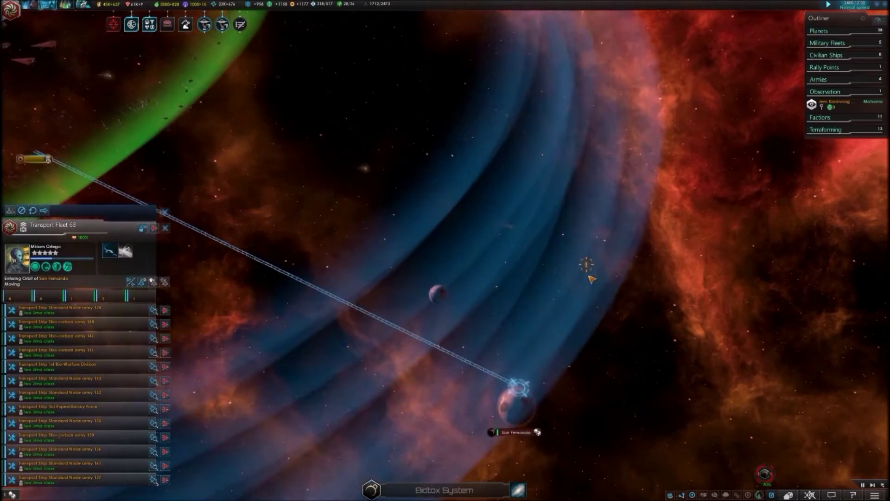
pyautogui.scroll(2, 591, 279)
pyautogui.scroll(-5, 383, 313)
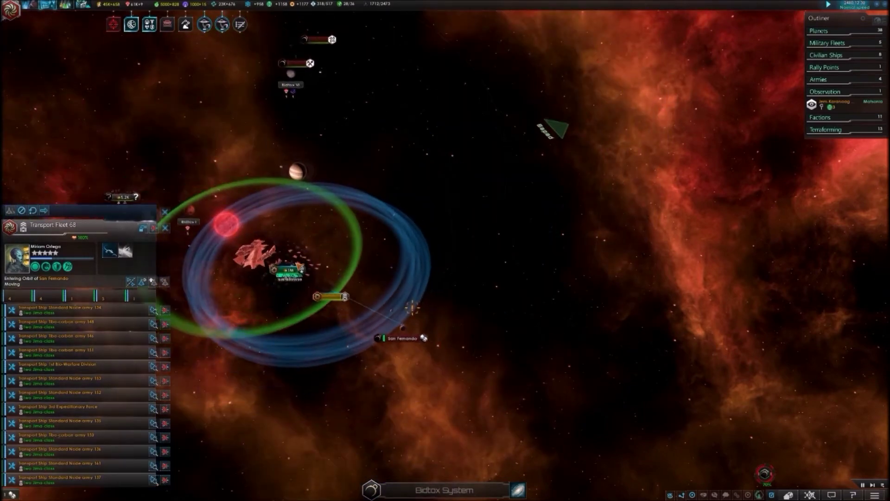
pyautogui.click(290, 273)
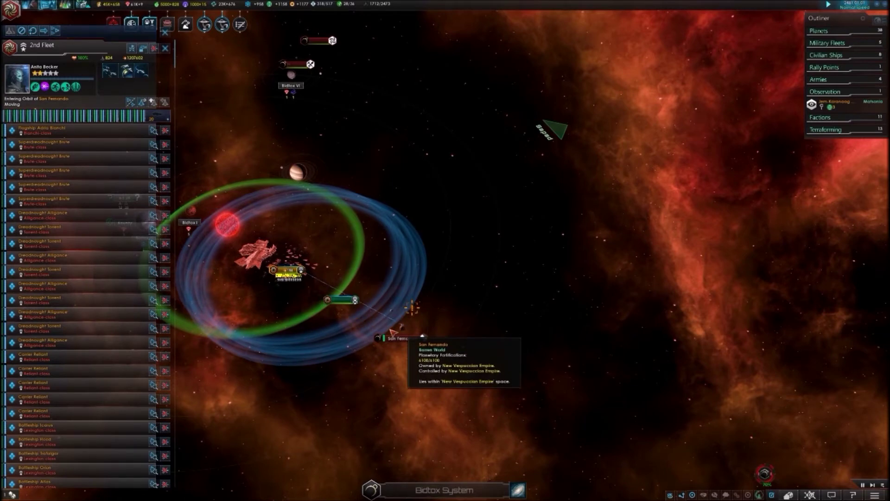
pyautogui.scroll(3, 393, 333)
pyautogui.scroll(2, 410, 338)
pyautogui.scroll(3, 441, 341)
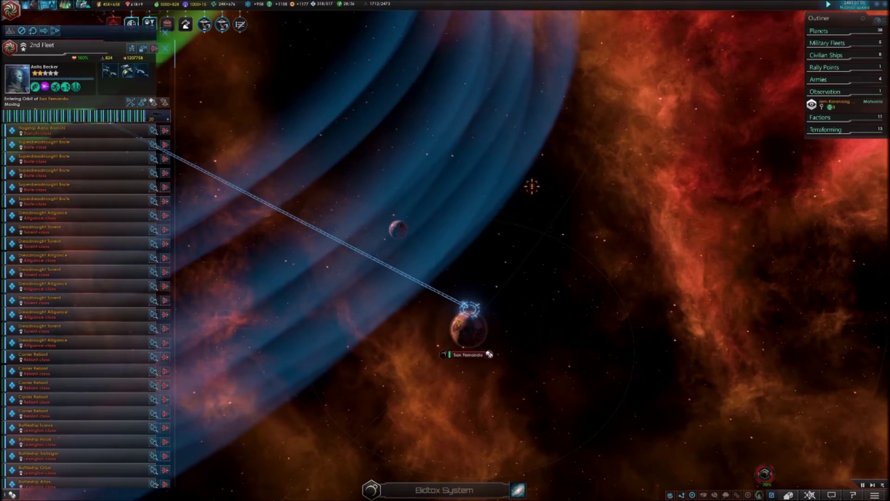
# Step: Check San Fernando's defenders (no fleets, no general) and reselect the incoming fleet
pyautogui.click(473, 357)
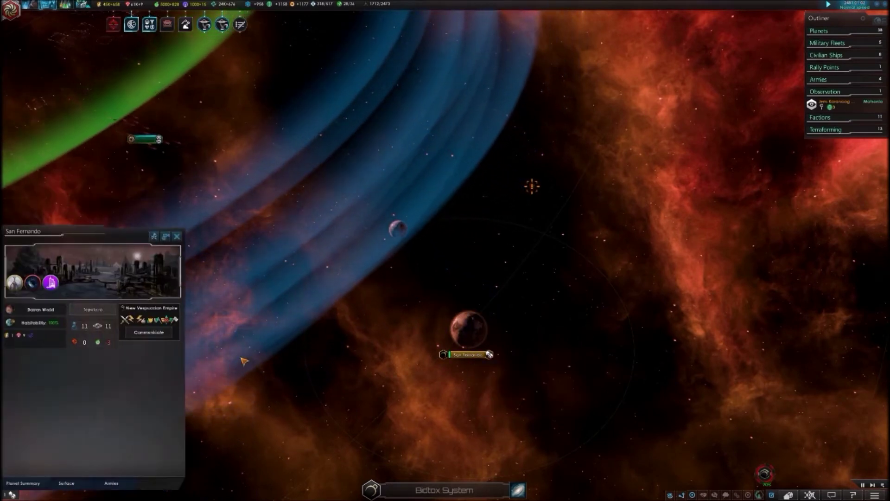
pyautogui.press('d')
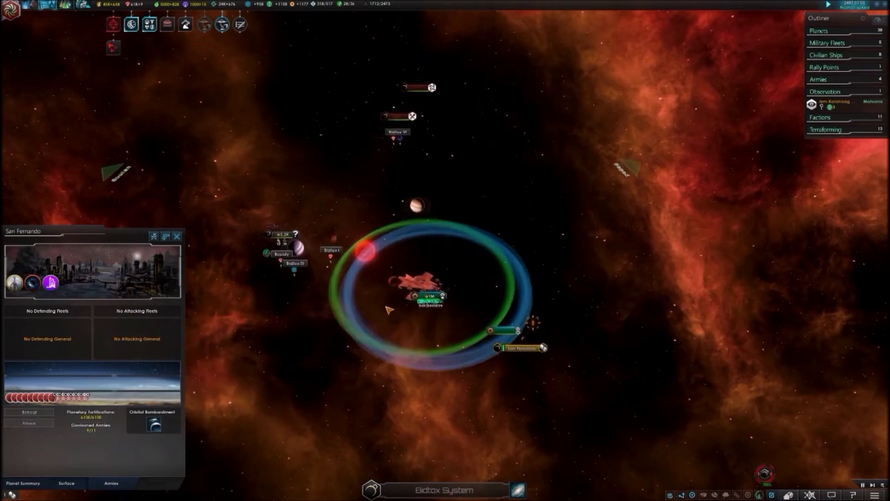
pyautogui.moveTo(485, 325); pyautogui.dragTo(485, 325)
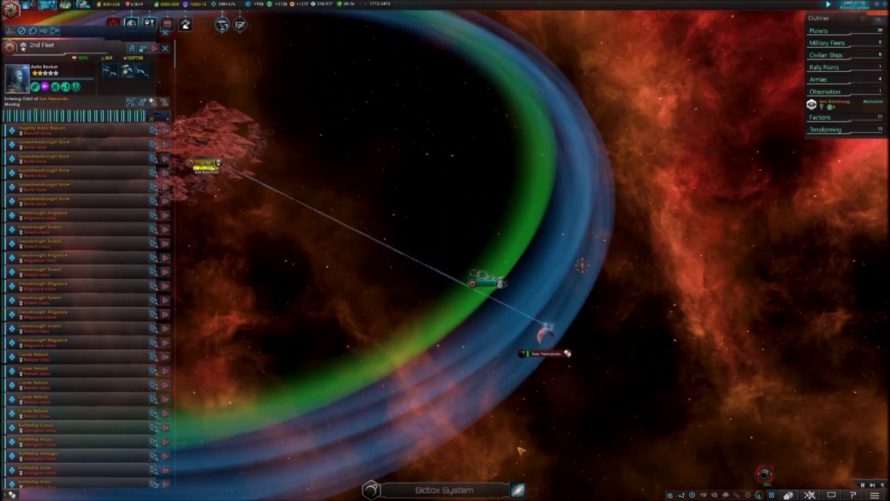
# Step: Jump to Geltauri Black Hole from the galaxy map and view the 4th Fleet's combat
pyautogui.click(519, 489)
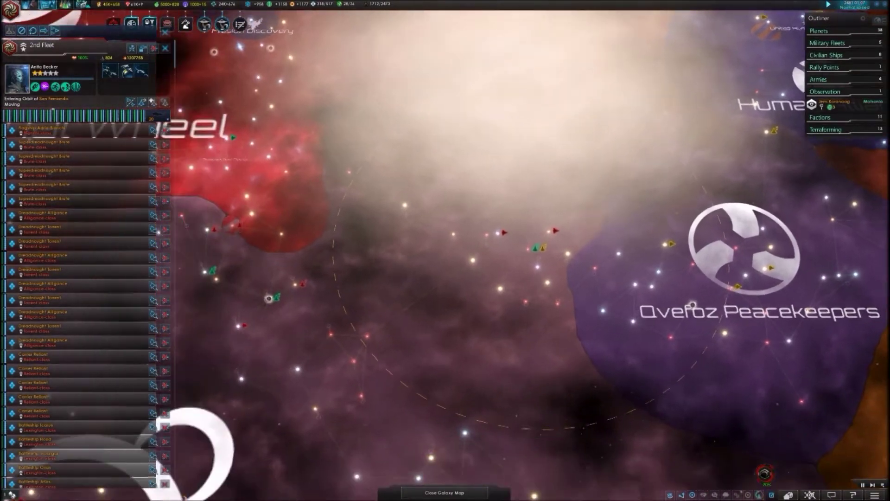
pyautogui.scroll(3, 342, 285)
pyautogui.scroll(2, 398, 220)
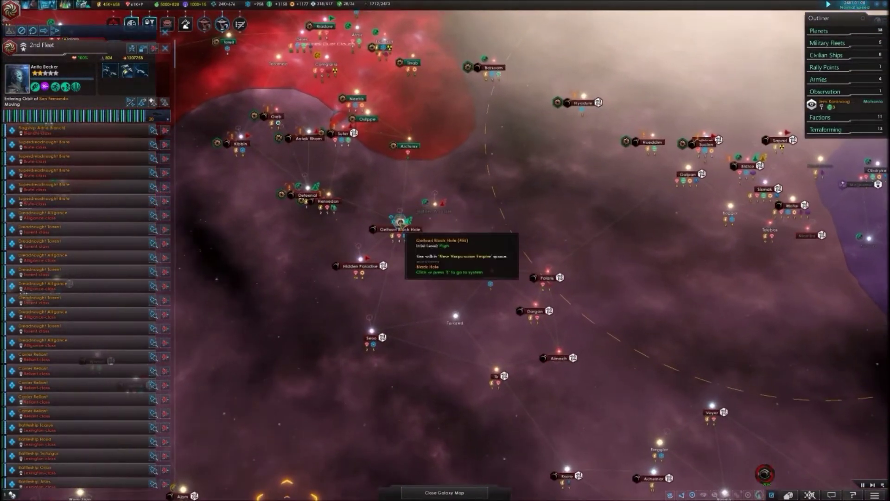
pyautogui.click(402, 222)
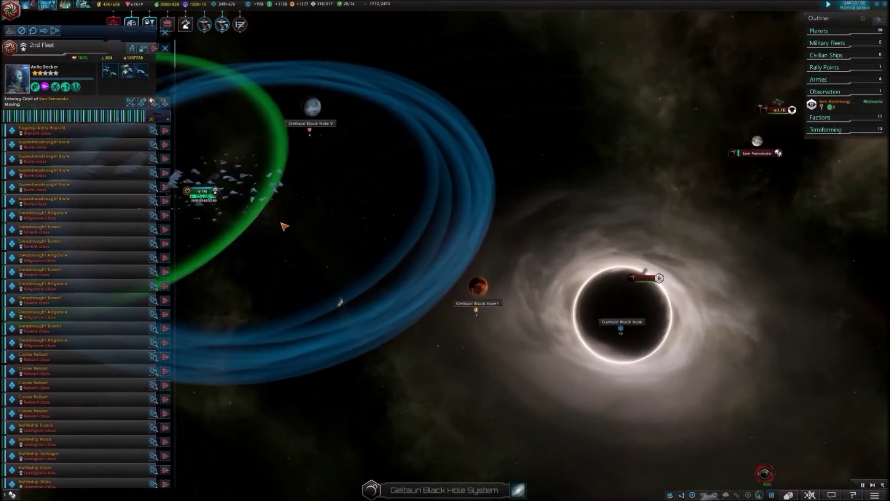
pyautogui.scroll(-5, 288, 221)
pyautogui.click(259, 217)
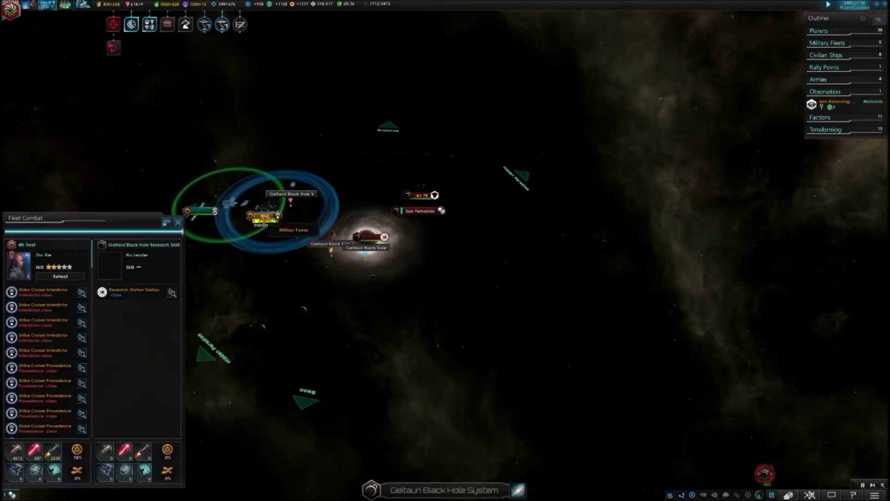
pyautogui.scroll(4, 442, 211)
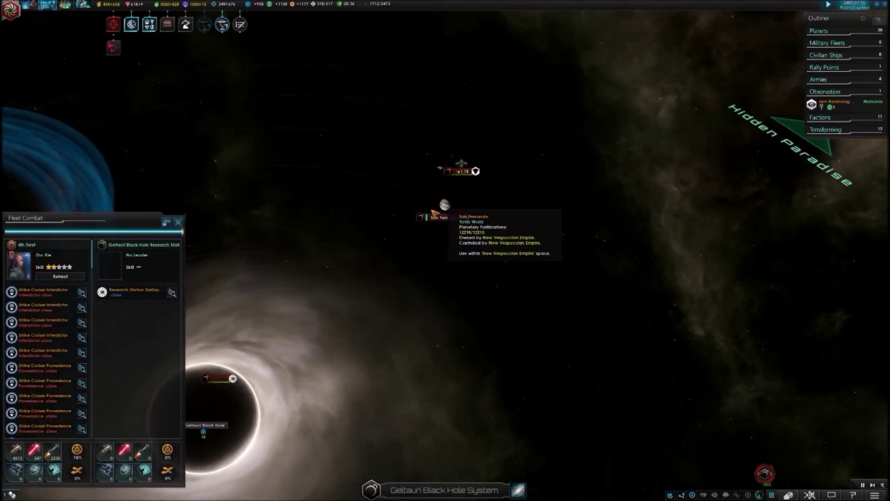
pyautogui.scroll(-3, 435, 213)
pyautogui.scroll(5, 425, 264)
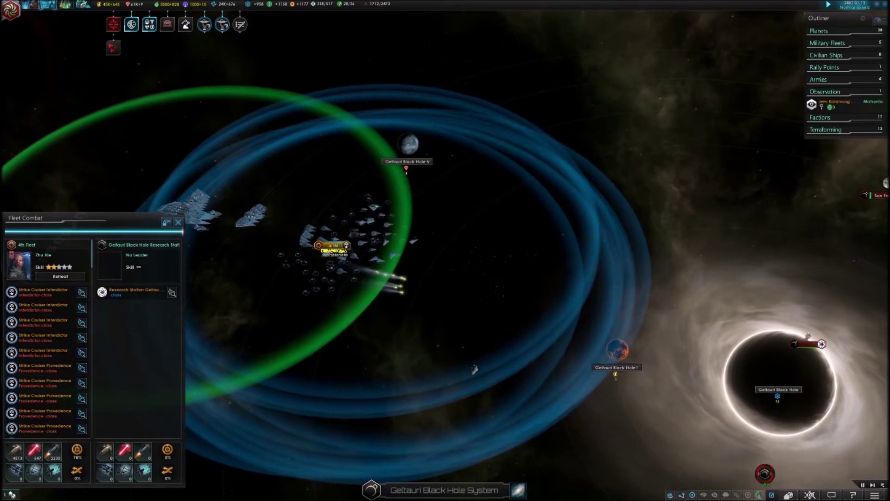
pyautogui.scroll(5, 765, 348)
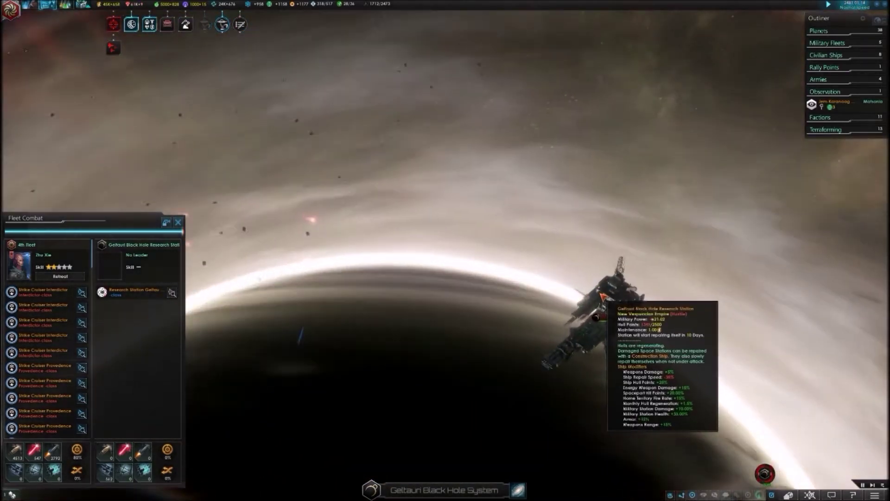
pyautogui.scroll(2, 599, 297)
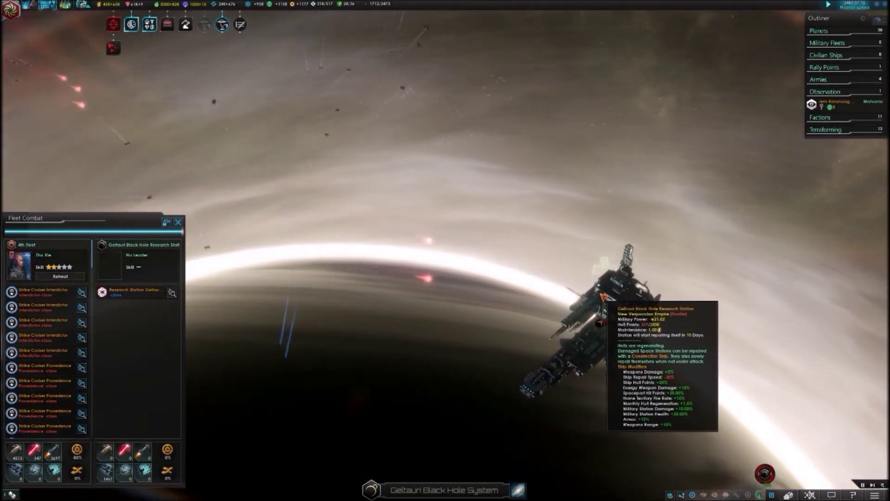
pyautogui.scroll(-5, 603, 297)
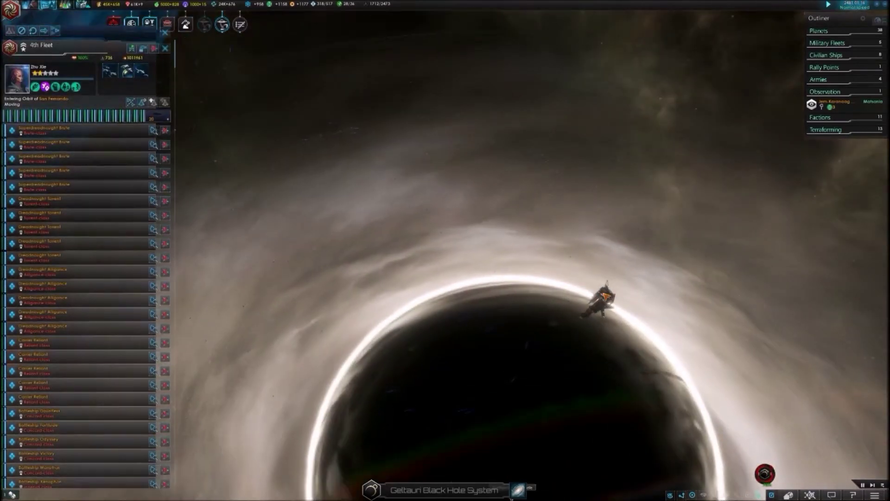
pyautogui.scroll(-5, 604, 295)
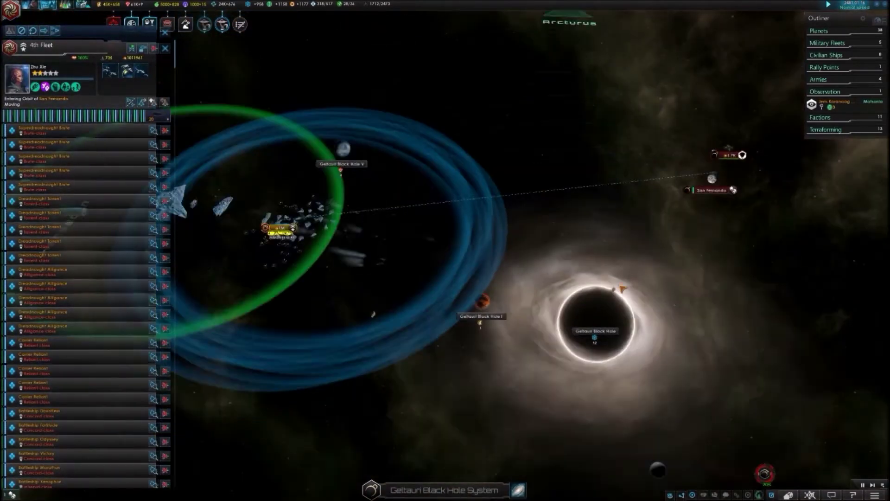
pyautogui.scroll(3, 557, 295)
pyautogui.scroll(-3, 517, 295)
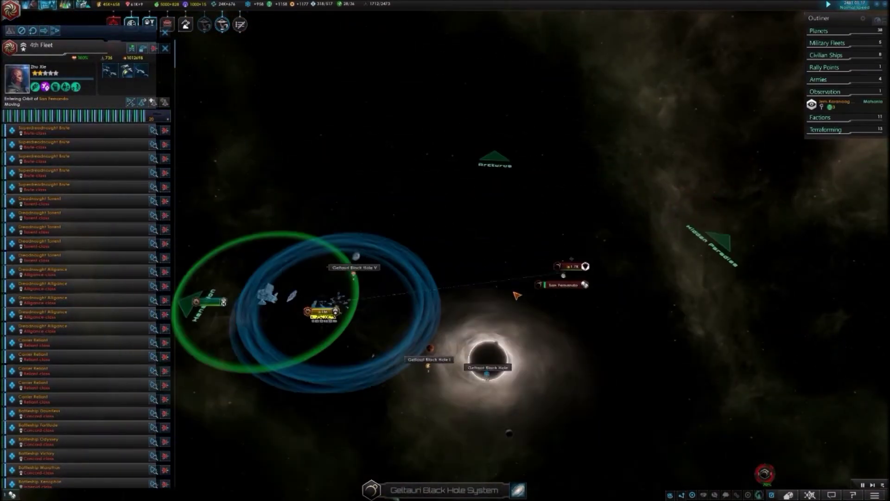
pyautogui.scroll(-2, 516, 295)
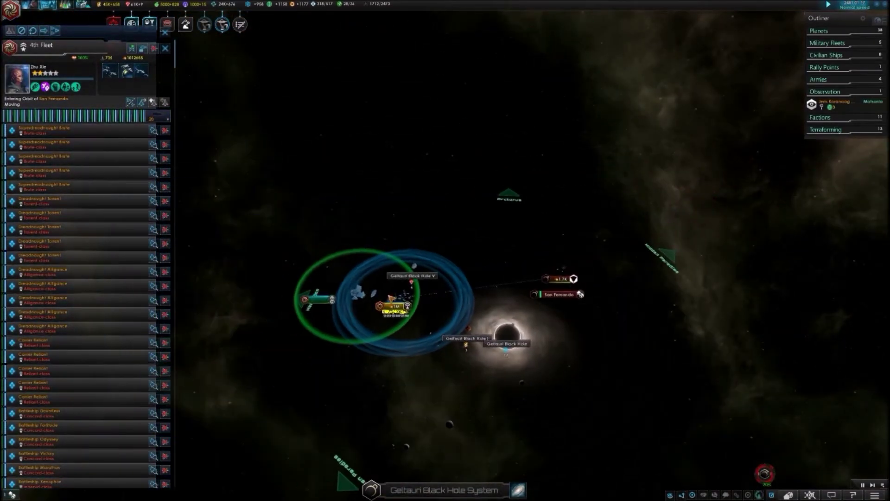
pyautogui.scroll(2, 326, 301)
pyautogui.click(309, 298)
pyautogui.scroll(-2, 418, 300)
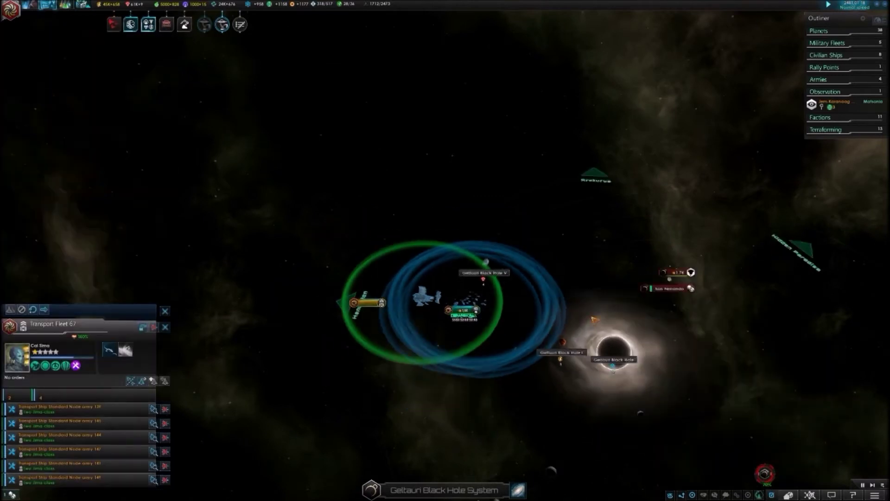
pyautogui.scroll(2, 633, 295)
pyautogui.scroll(3, 634, 297)
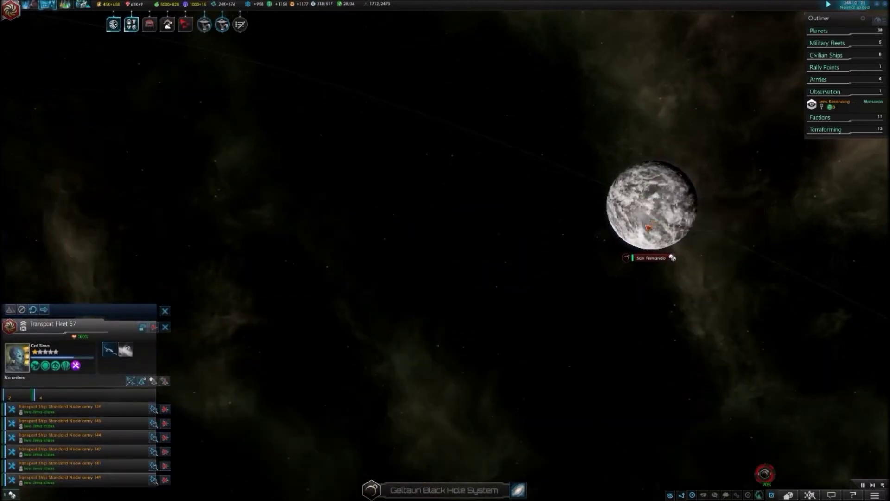
pyautogui.rightClick(502, 282)
pyautogui.scroll(-3, 445, 280)
pyautogui.scroll(-2, 373, 279)
pyautogui.scroll(3, 265, 283)
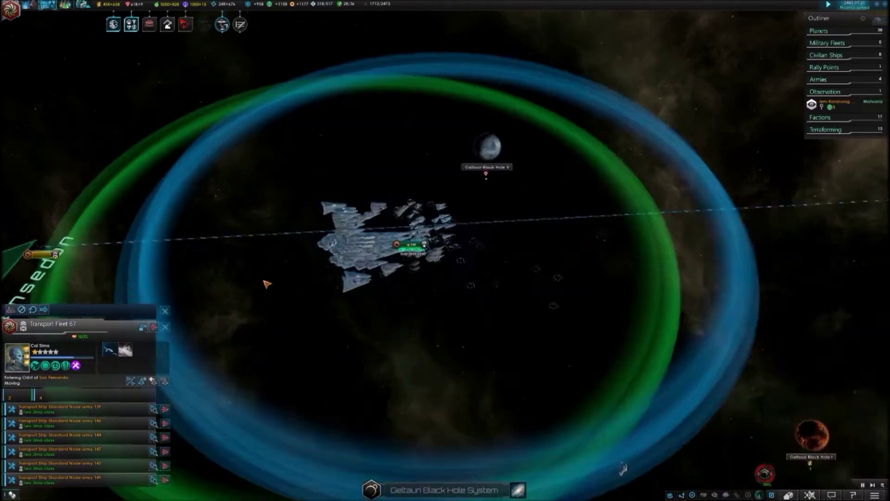
pyautogui.scroll(2, 444, 253)
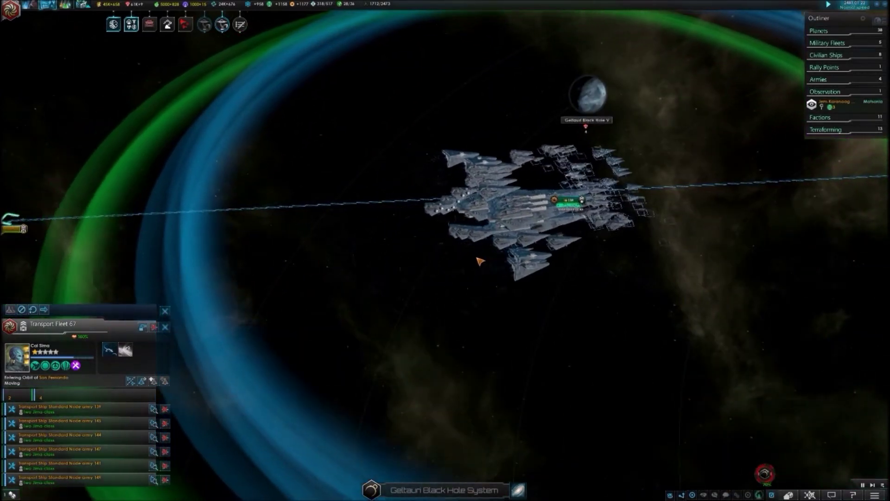
pyautogui.scroll(-3, 479, 258)
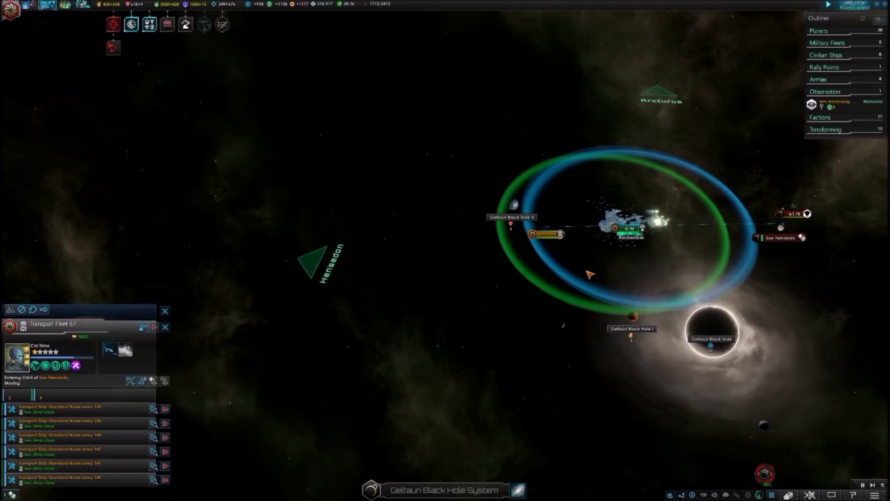
pyautogui.scroll(5, 659, 198)
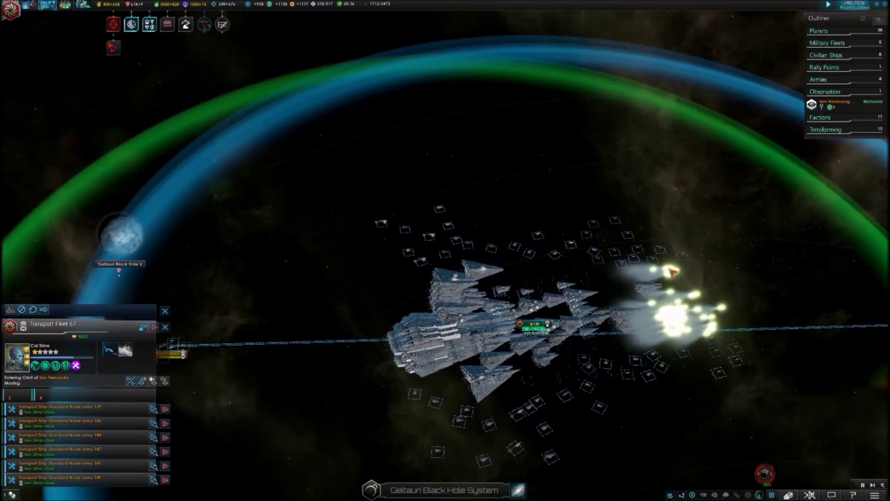
pyautogui.scroll(-5, 788, 318)
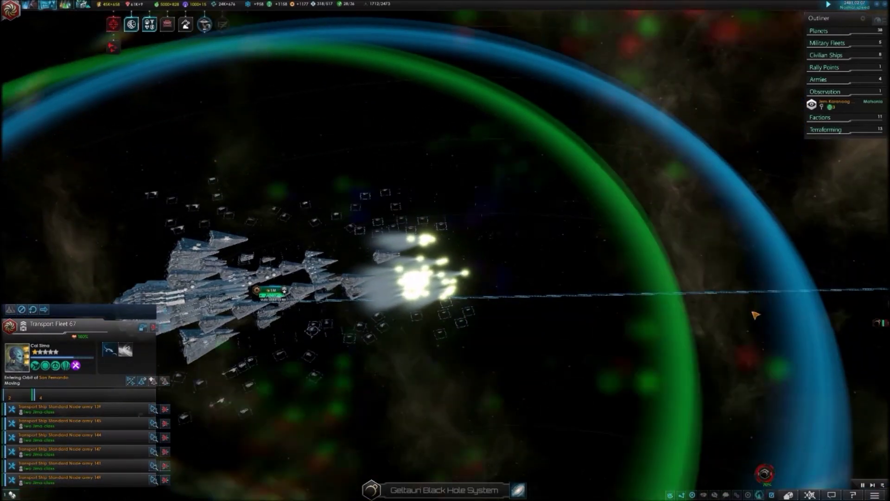
pyautogui.scroll(3, 788, 312)
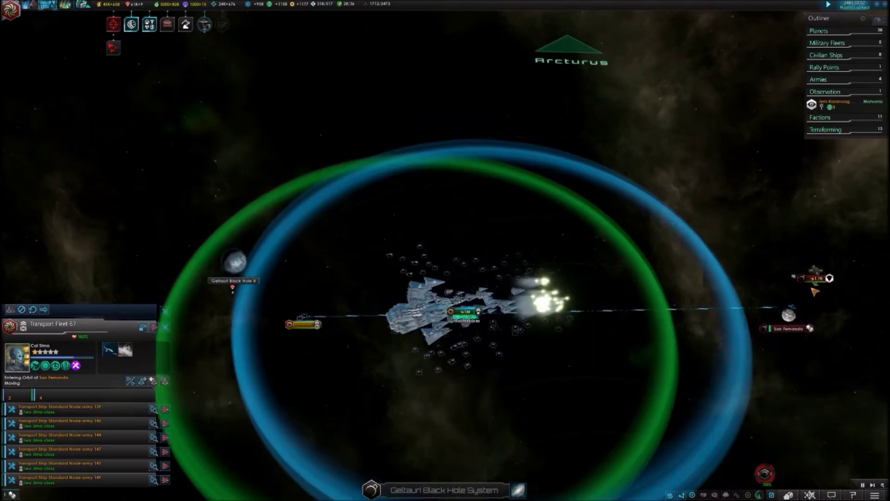
pyautogui.scroll(2, 787, 308)
pyautogui.scroll(2, 786, 309)
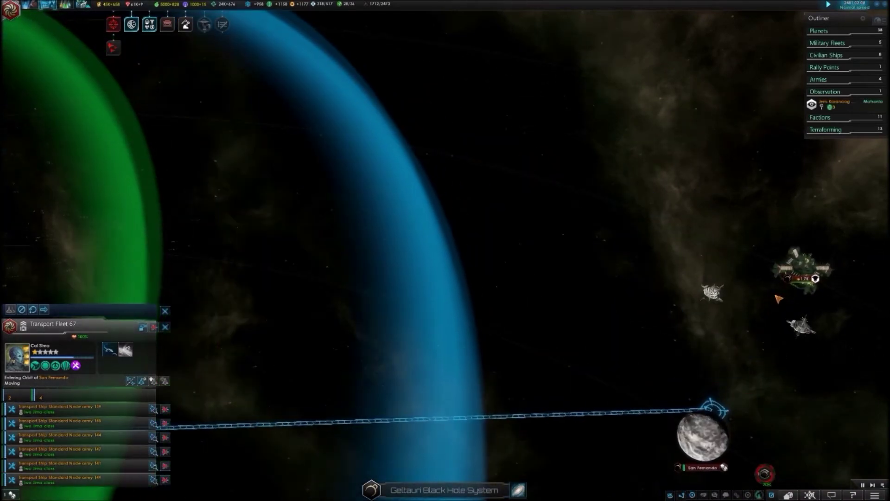
pyautogui.scroll(2, 706, 293)
pyautogui.scroll(2, 615, 267)
pyautogui.scroll(-1, 619, 265)
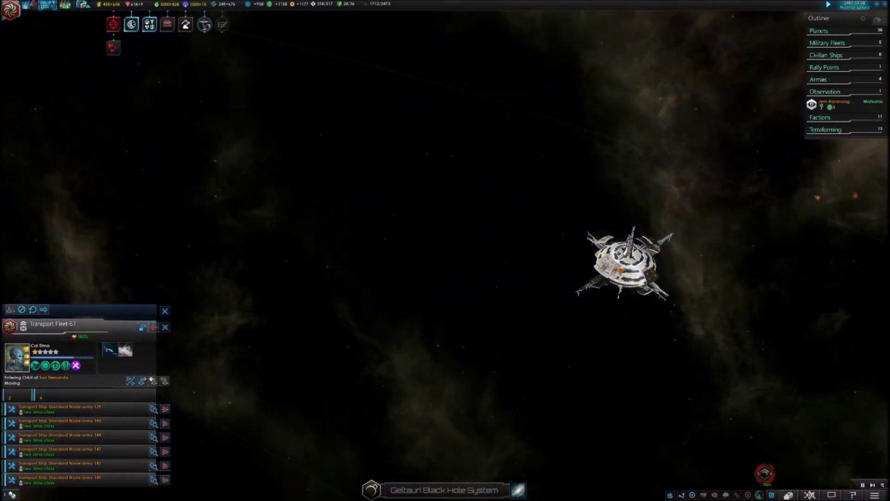
pyautogui.scroll(-3, 620, 264)
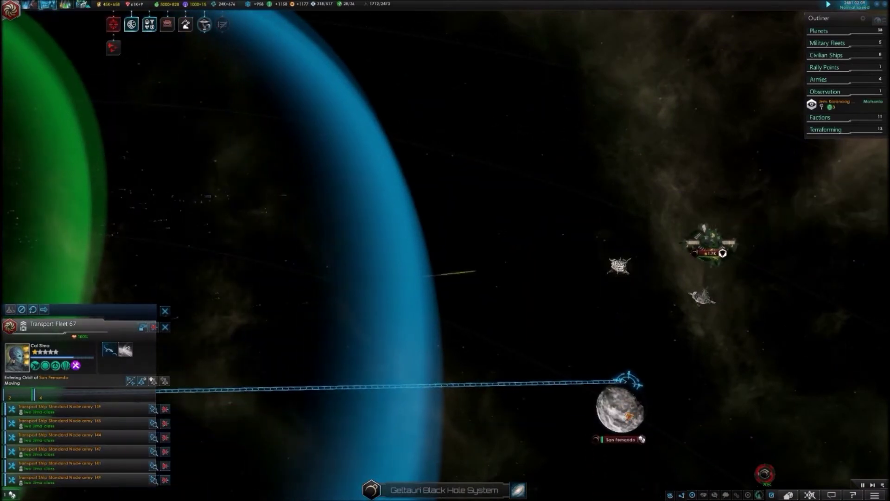
# Step: Inspect San Fernando's surface buildings and armies, then close its planet panel
pyautogui.click(619, 411)
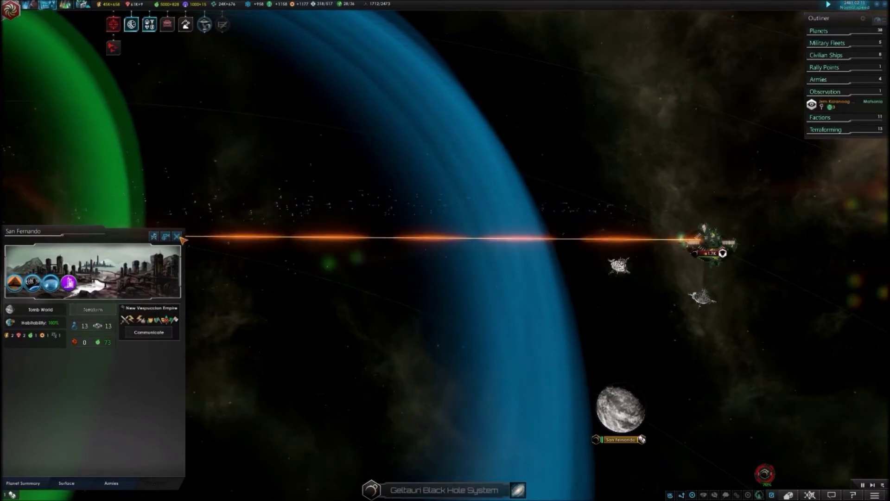
pyautogui.press('Escape')
pyautogui.scroll(-2, 380, 313)
pyautogui.scroll(-2, 390, 300)
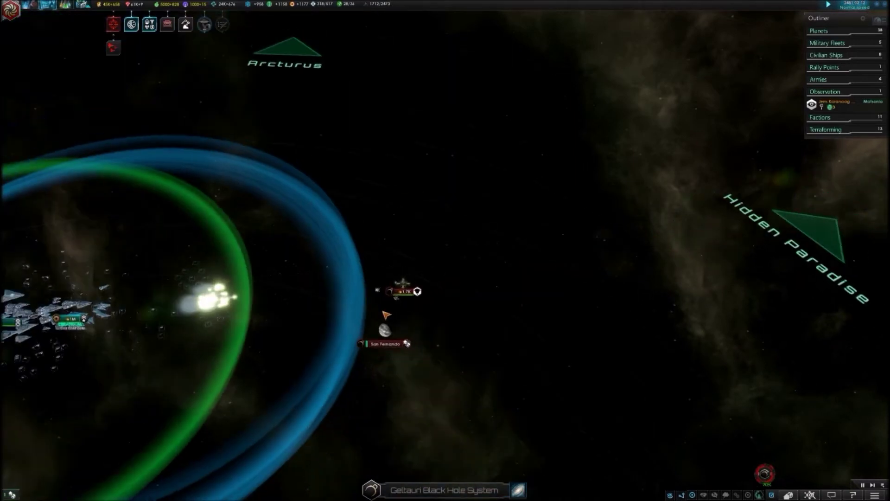
pyautogui.scroll(5, 407, 274)
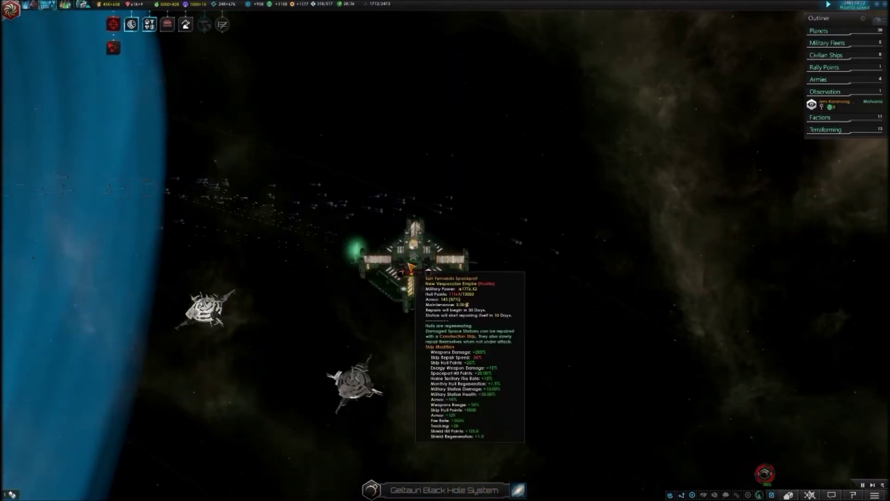
pyautogui.scroll(-3, 409, 268)
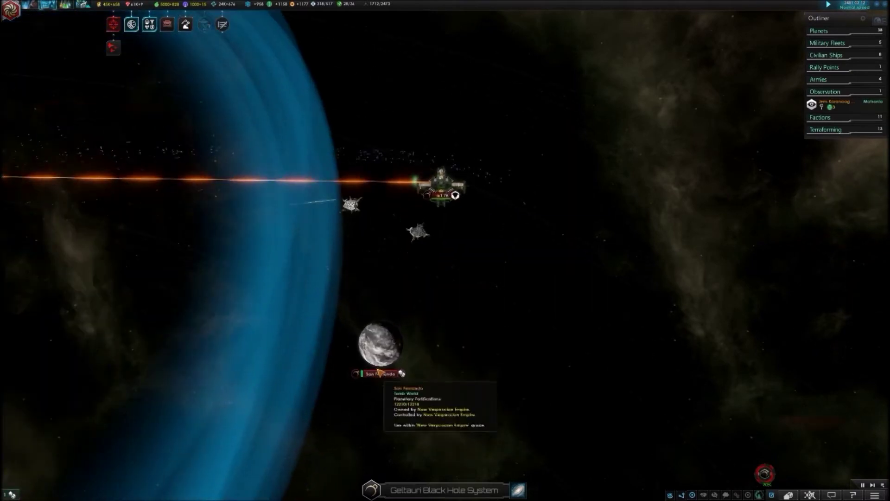
pyautogui.scroll(3, 376, 362)
pyautogui.click(383, 327)
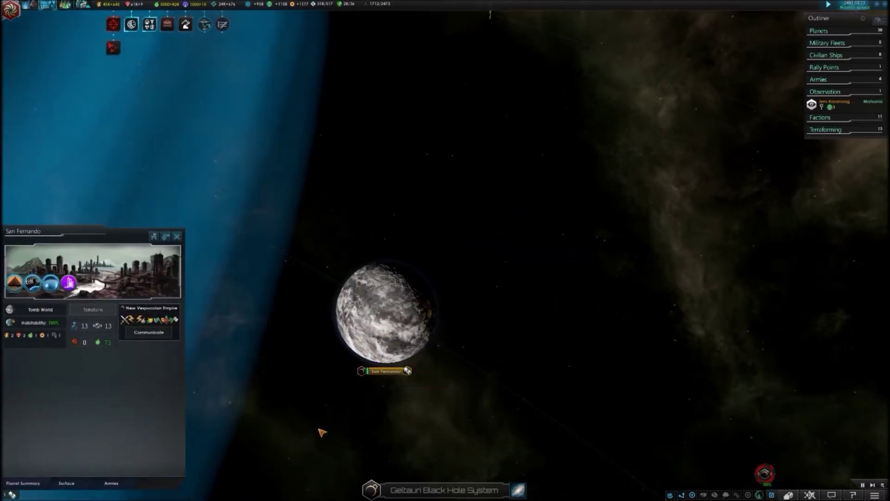
pyautogui.click(68, 484)
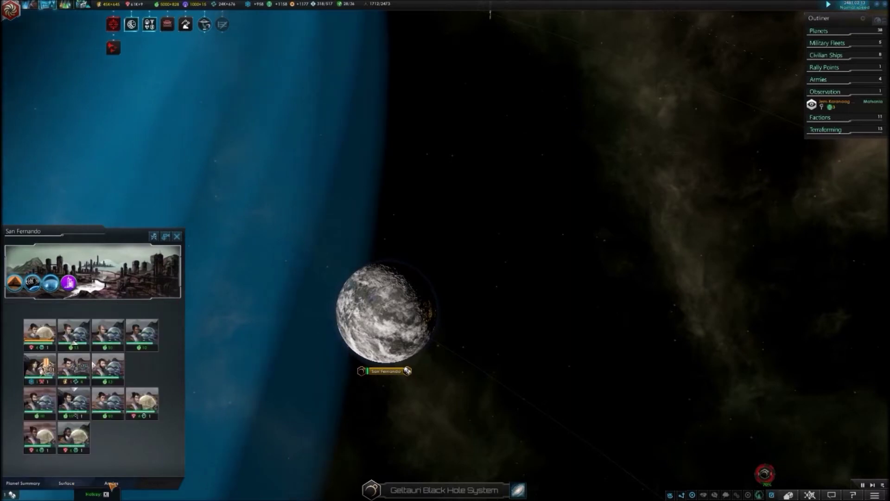
pyautogui.click(112, 483)
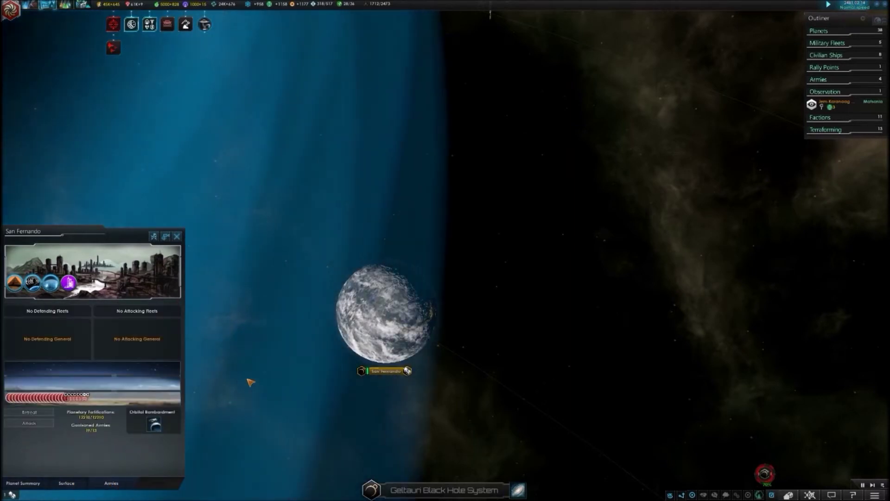
pyautogui.scroll(-3, 250, 382)
pyautogui.click(177, 237)
pyautogui.scroll(-5, 487, 418)
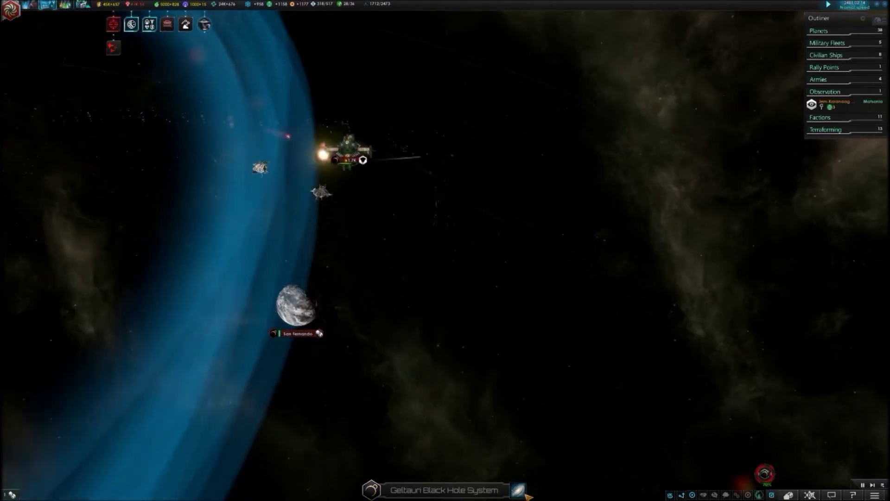
pyautogui.scroll(-5, 475, 459)
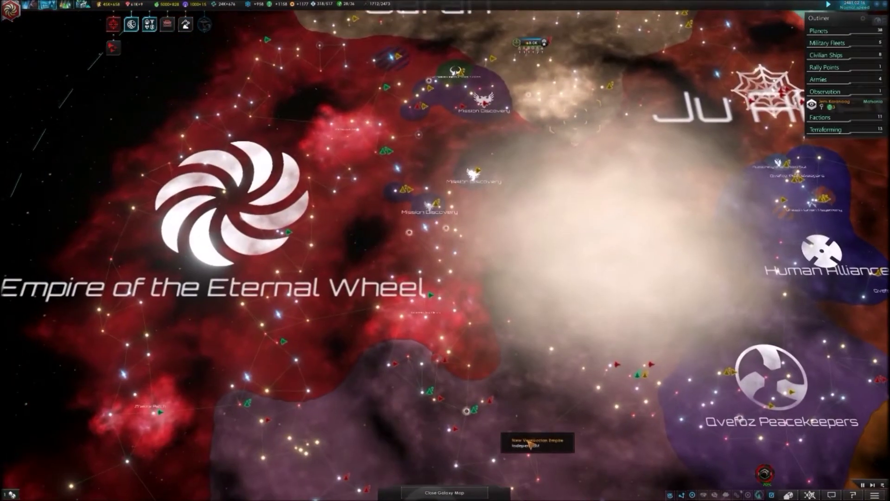
pyautogui.scroll(10, 477, 263)
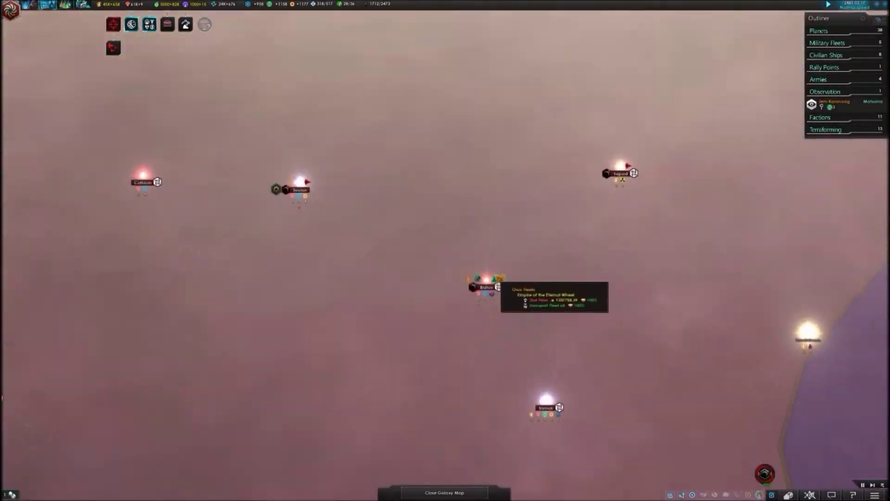
pyautogui.scroll(2, 493, 287)
pyautogui.scroll(6, 636, 342)
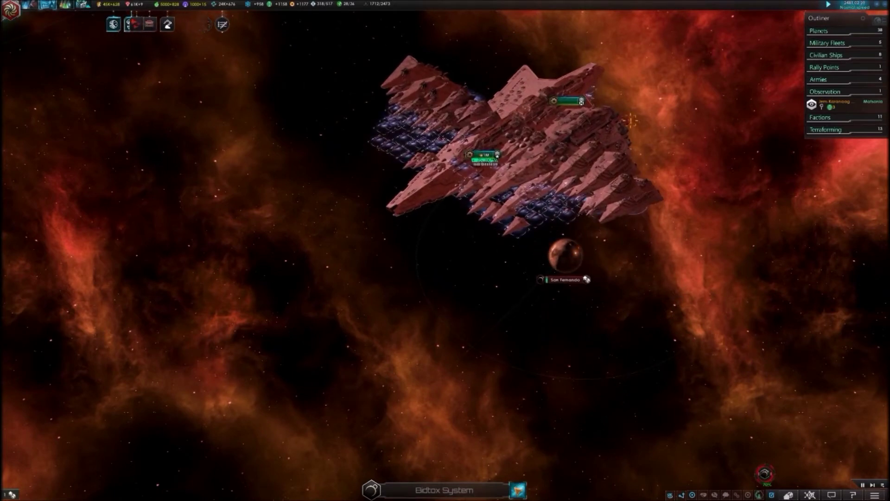
# Step: Survey the Sapad and Matar systems from the galaxy map, then pan the map west
pyautogui.click(519, 490)
pyautogui.scroll(-3, 550, 348)
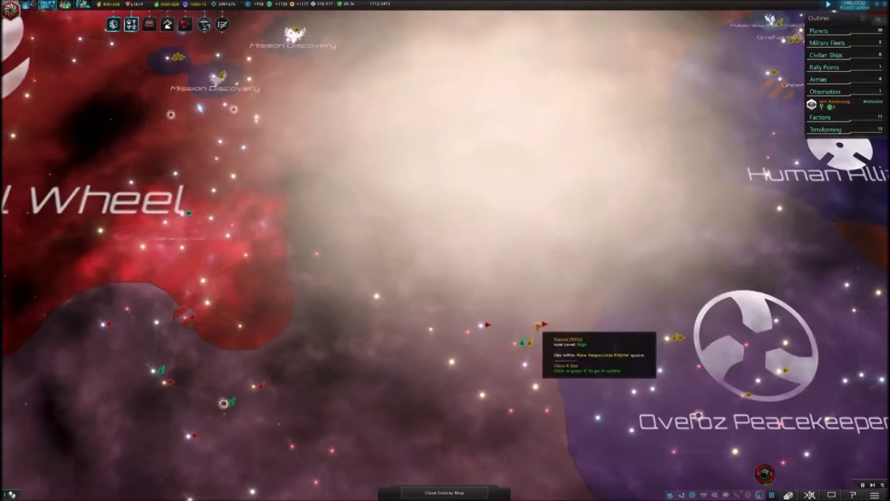
pyautogui.scroll(3, 540, 329)
pyautogui.scroll(2, 515, 348)
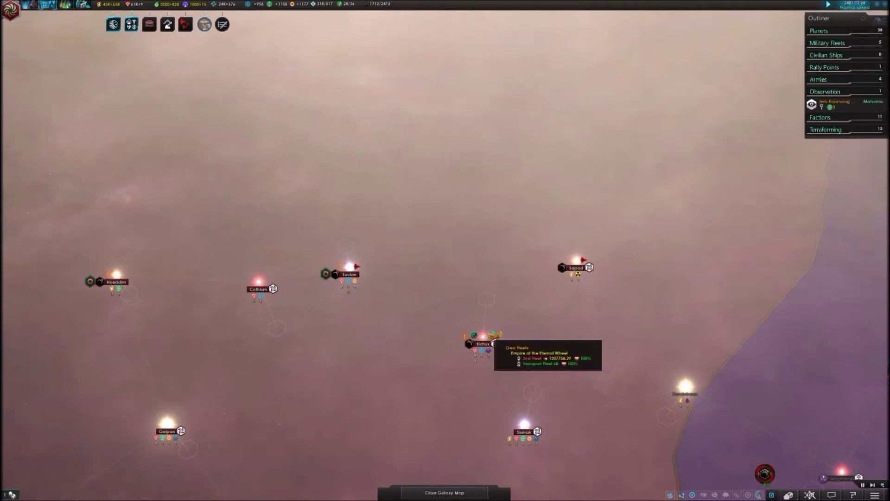
pyautogui.scroll(-3, 495, 342)
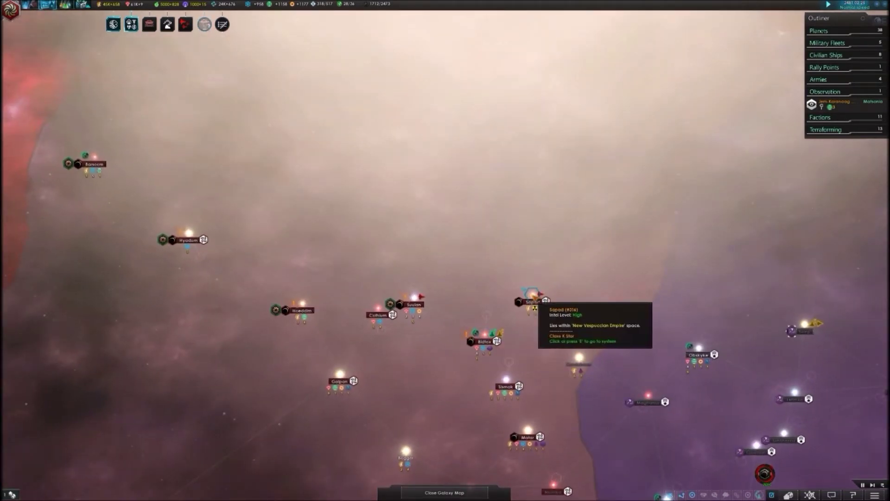
pyautogui.click(533, 295)
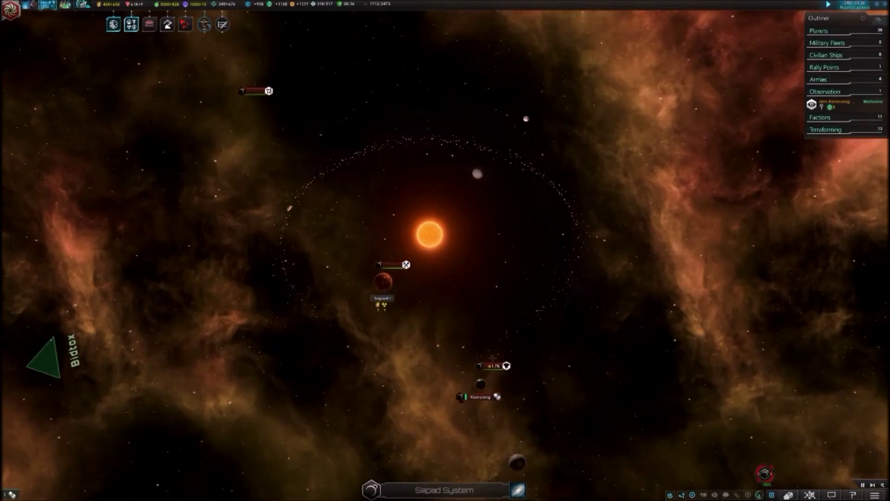
pyautogui.click(526, 492)
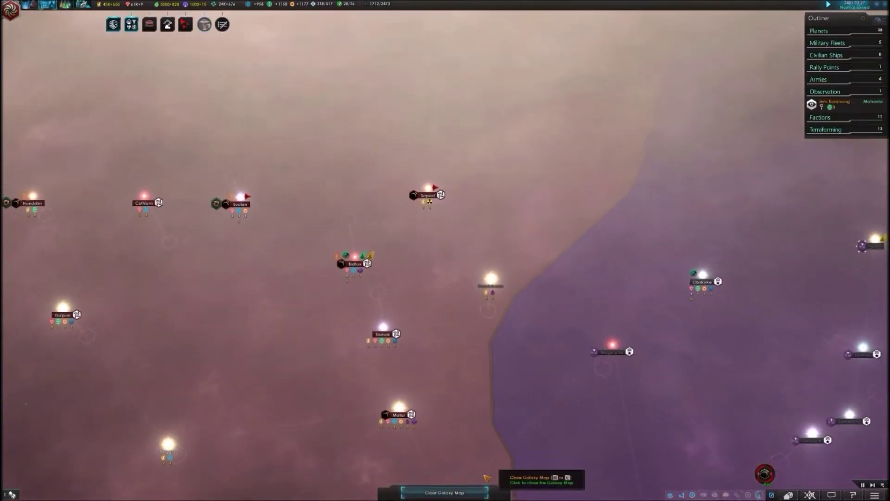
pyautogui.scroll(5, 391, 358)
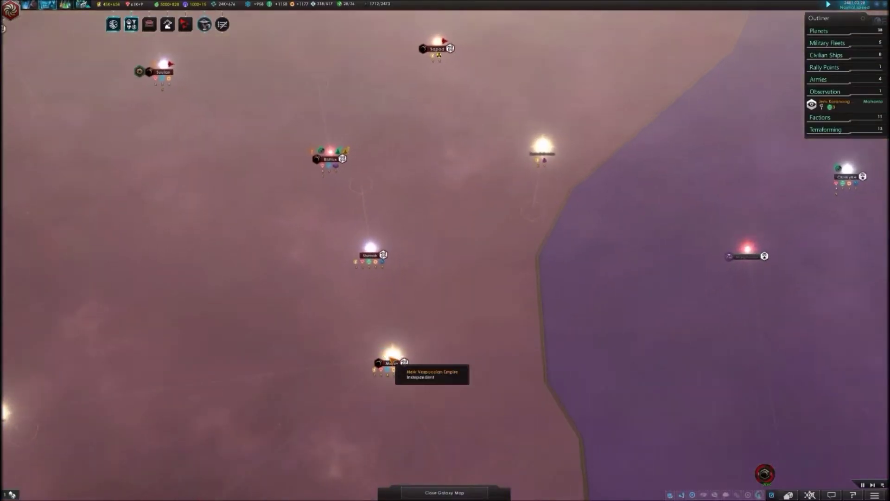
pyautogui.click(391, 358)
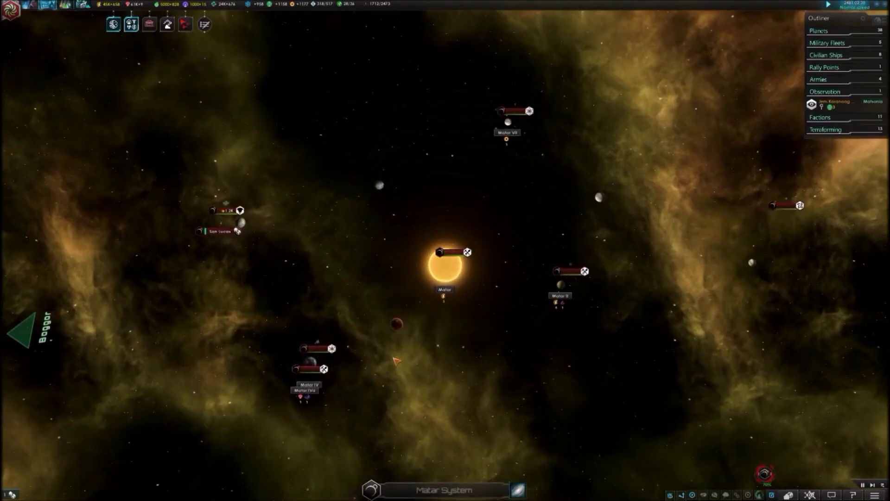
pyautogui.scroll(-3, 394, 360)
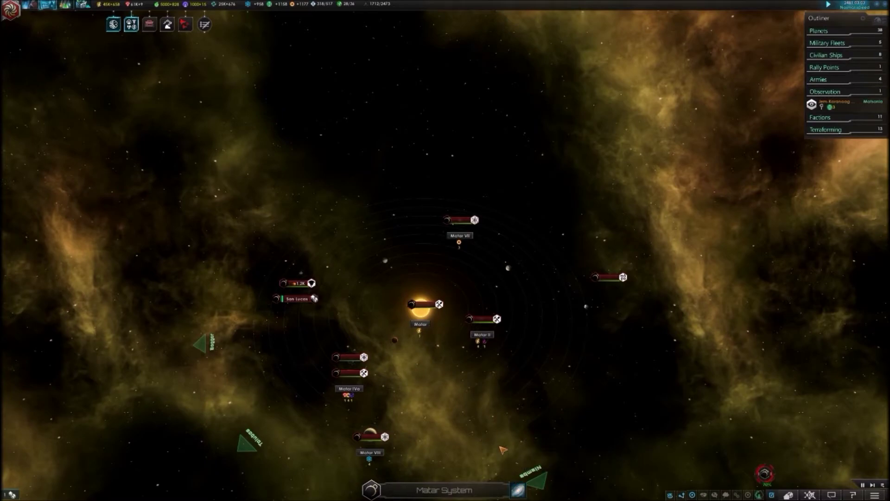
pyautogui.click(519, 490)
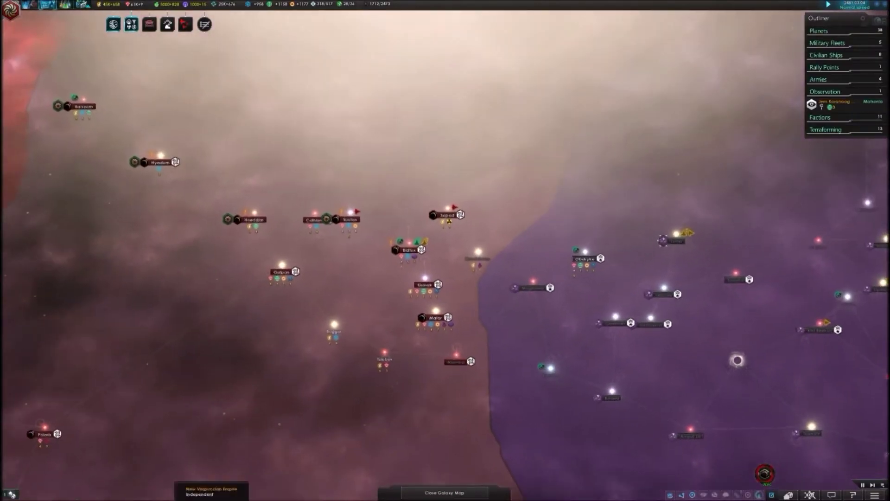
pyautogui.press('a')
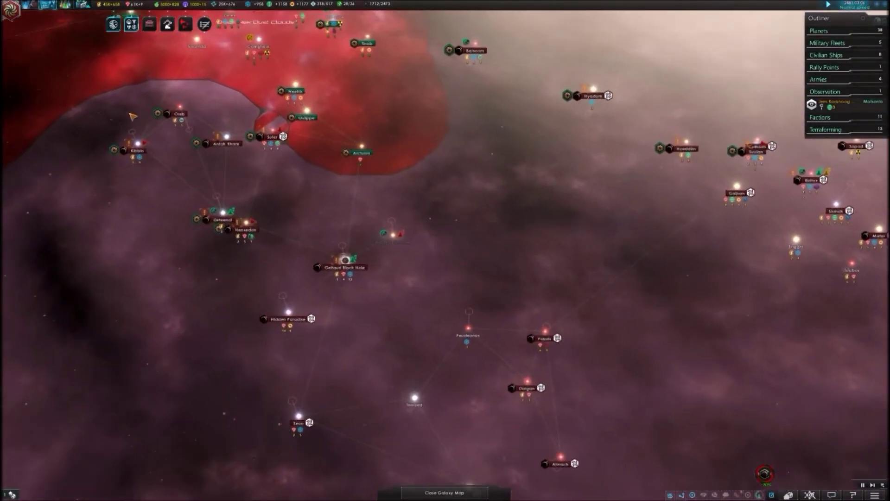
pyautogui.scroll(3, 342, 315)
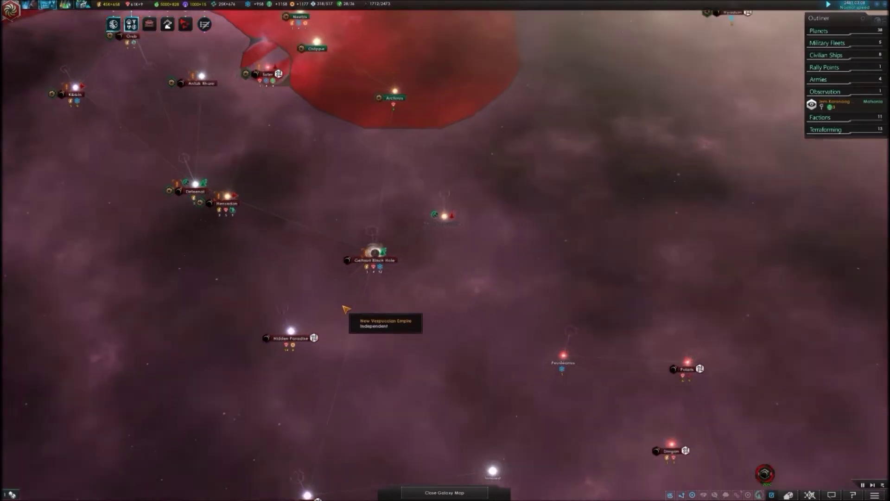
# Step: Check San Fernando's garrisoned armies, then enter the Bidtox system from the galaxy map
pyautogui.click(386, 242)
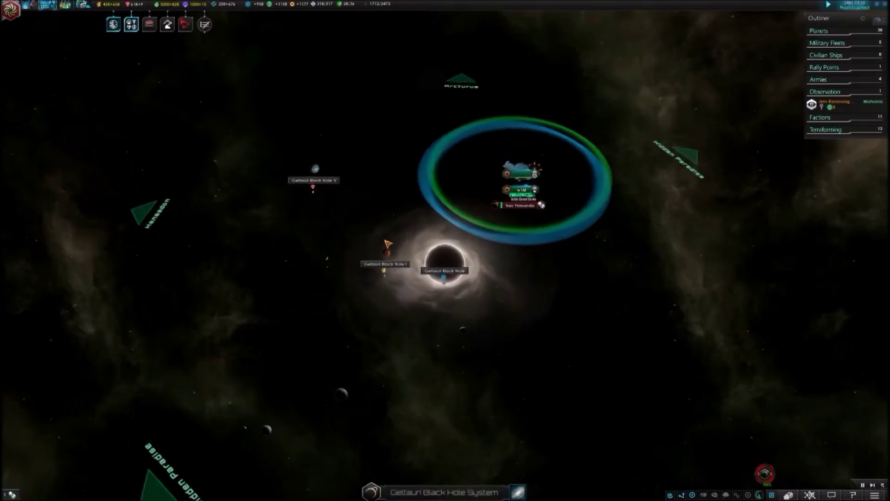
pyautogui.scroll(5, 560, 171)
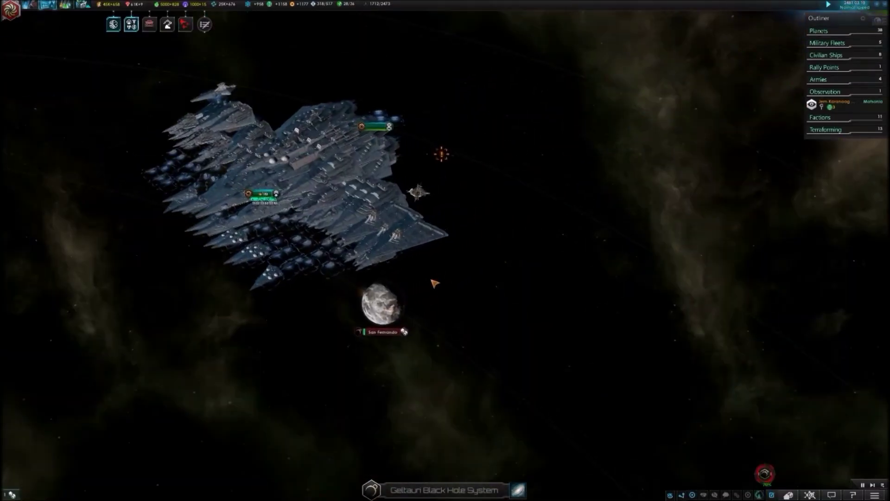
pyautogui.scroll(4, 435, 282)
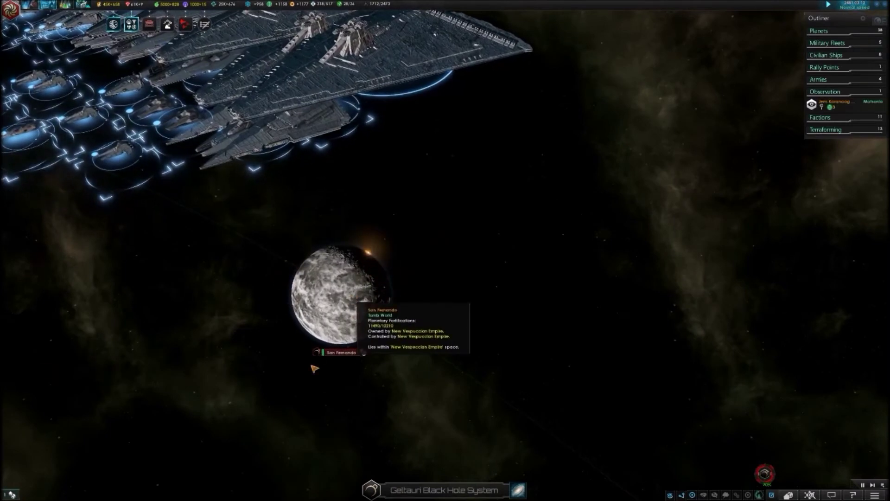
pyautogui.click(314, 366)
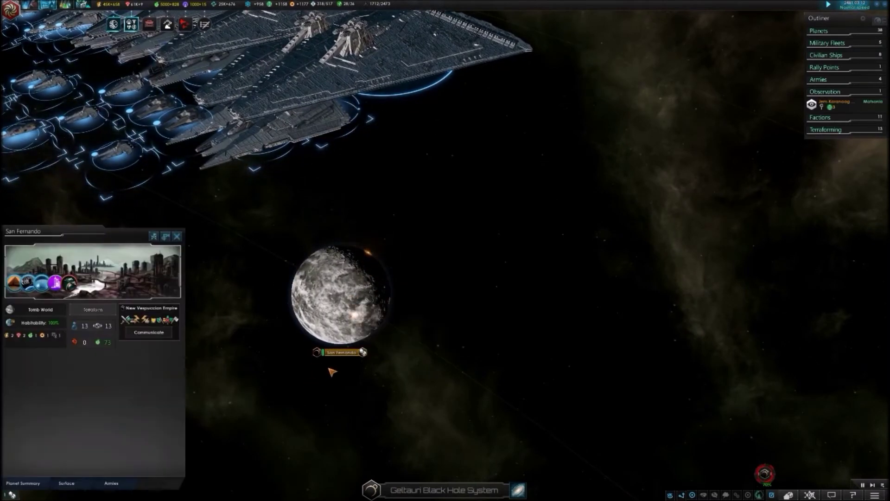
pyautogui.click(113, 484)
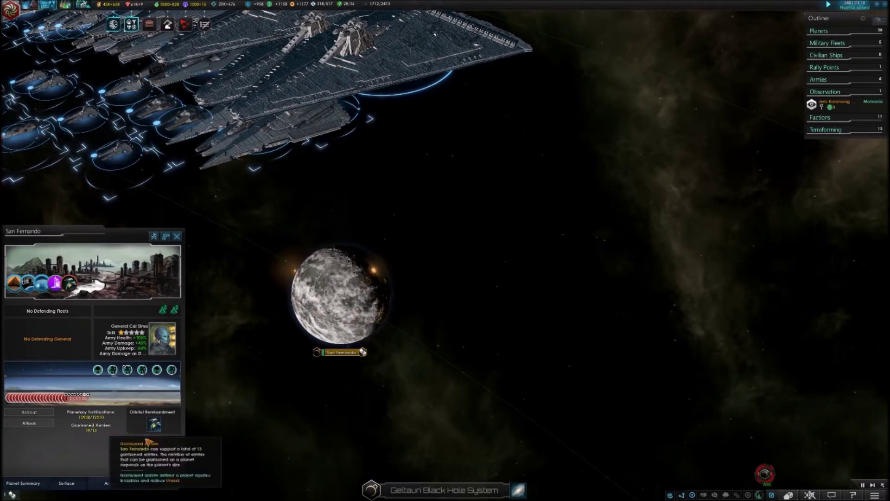
pyautogui.click(519, 491)
pyautogui.scroll(-3, 465, 354)
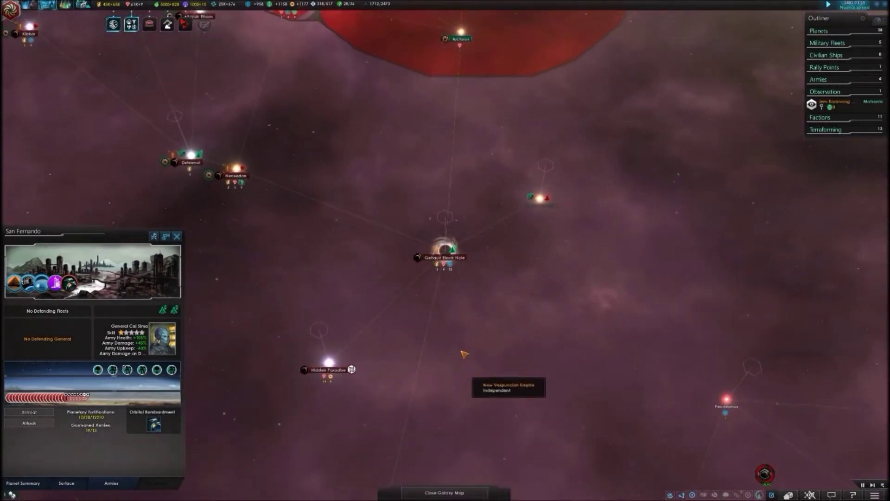
pyautogui.scroll(-5, 493, 364)
pyautogui.scroll(-2, 493, 348)
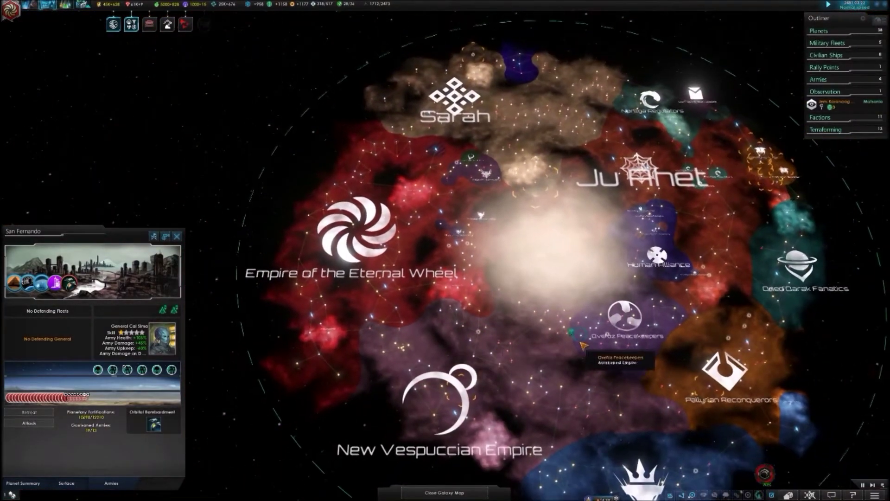
pyautogui.scroll(4, 566, 313)
pyautogui.scroll(3, 536, 364)
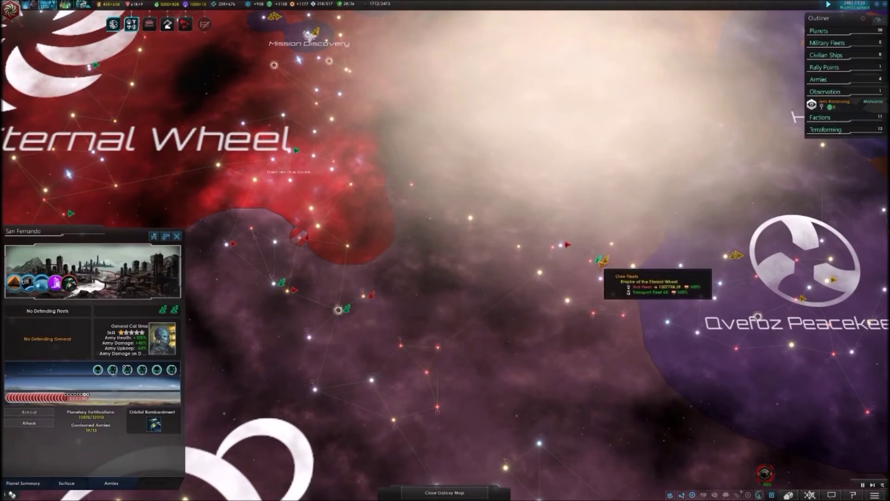
pyautogui.click(589, 262)
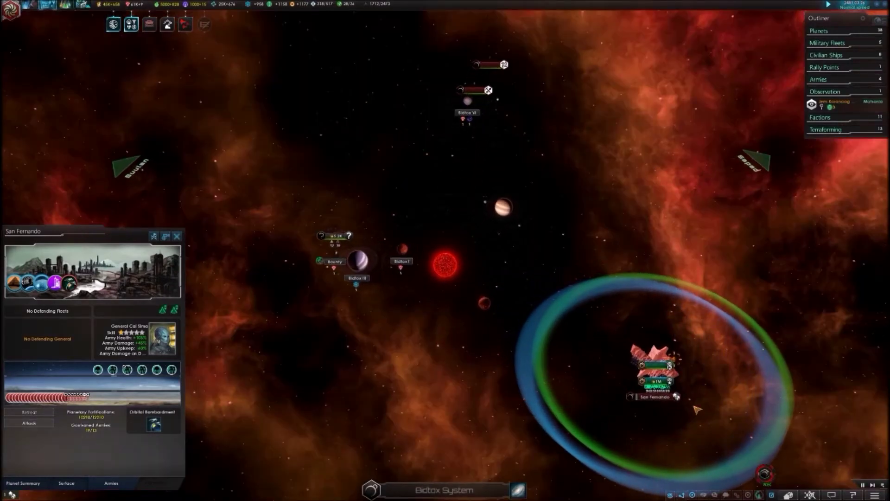
pyautogui.scroll(3, 513, 195)
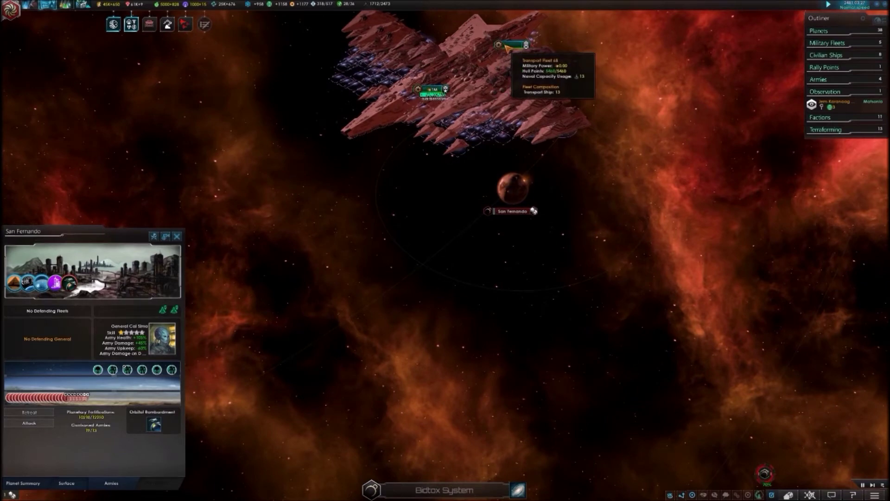
# Step: Check Transport Fleet 68's landing and San Fernando's ground battle, with fortifications at zero
pyautogui.click(508, 46)
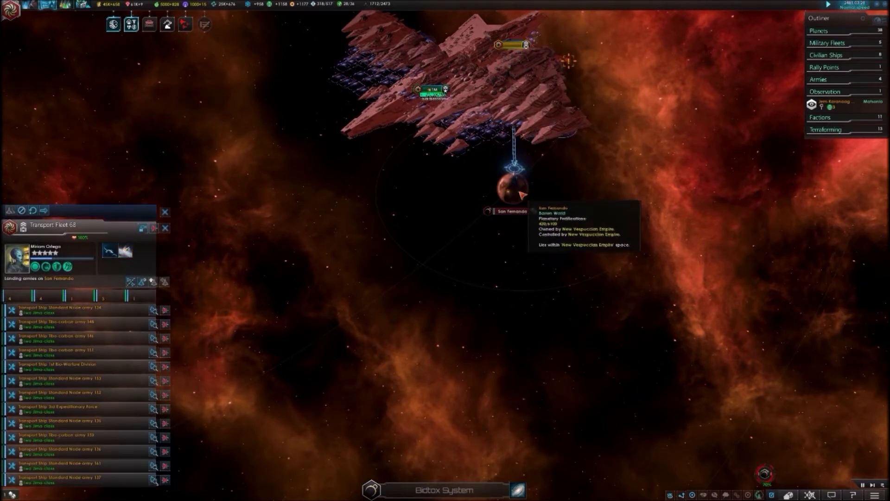
pyautogui.scroll(2, 519, 193)
pyautogui.click(519, 194)
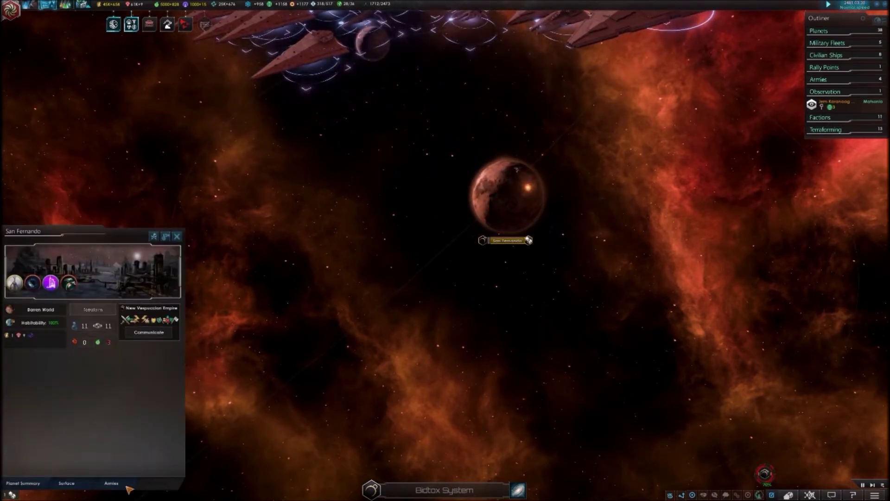
pyautogui.click(117, 487)
pyautogui.scroll(-3, 394, 327)
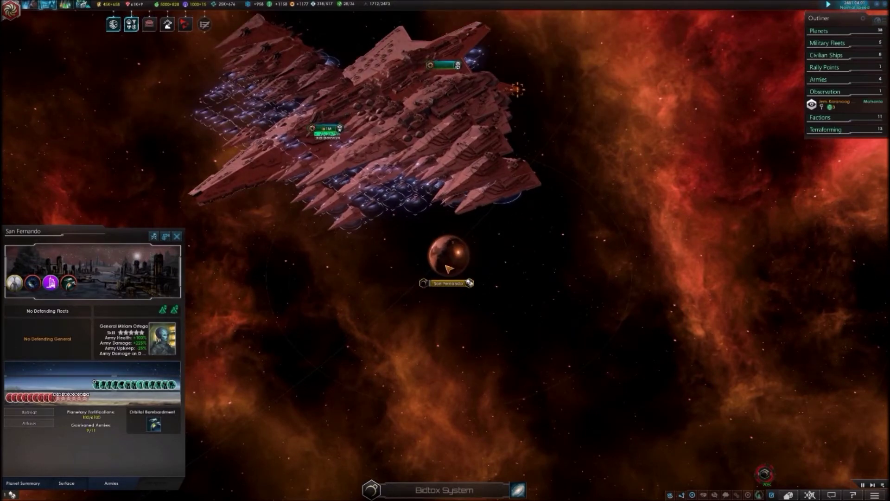
pyautogui.scroll(1, 448, 268)
pyautogui.scroll(2, 448, 267)
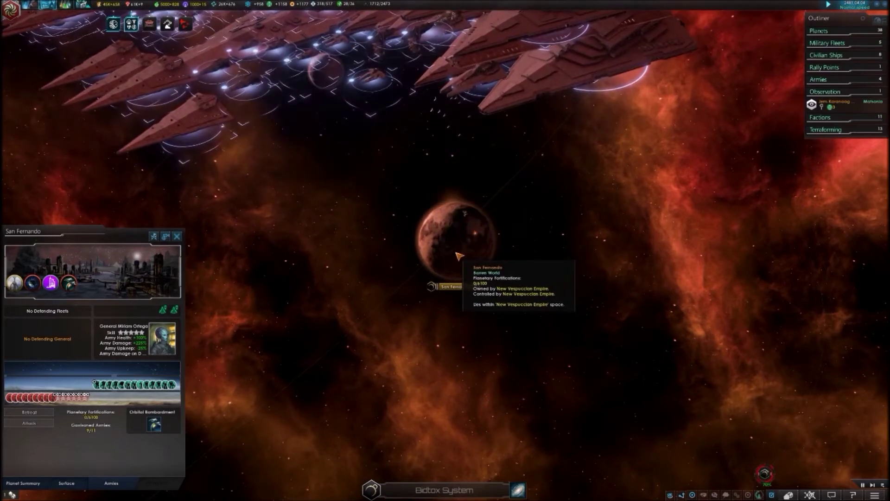
pyautogui.scroll(2, 459, 257)
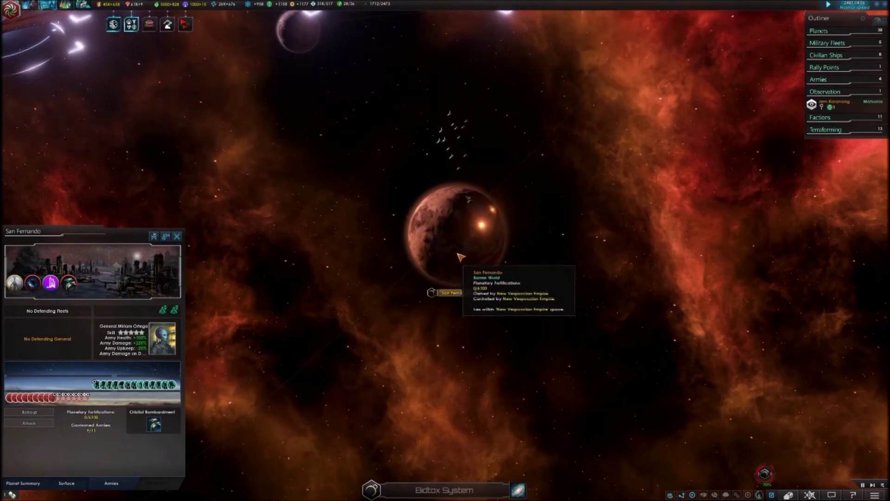
pyautogui.scroll(-5, 456, 245)
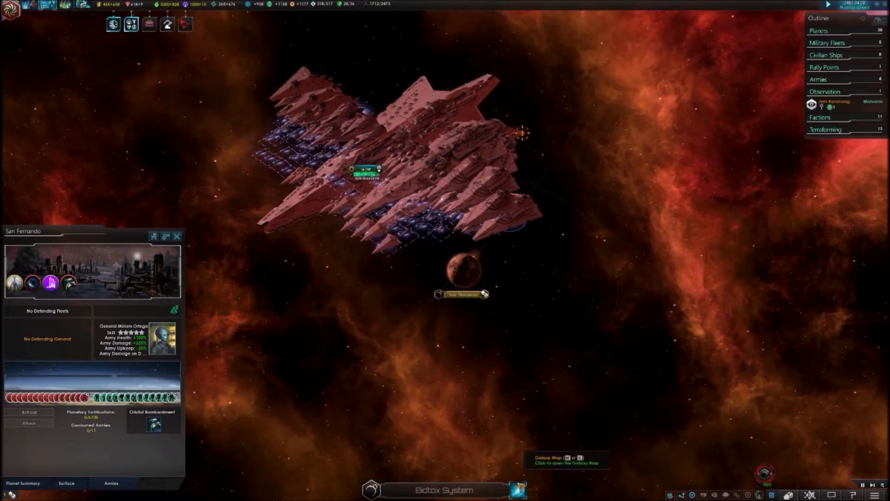
pyautogui.click(518, 490)
pyautogui.scroll(-5, 553, 367)
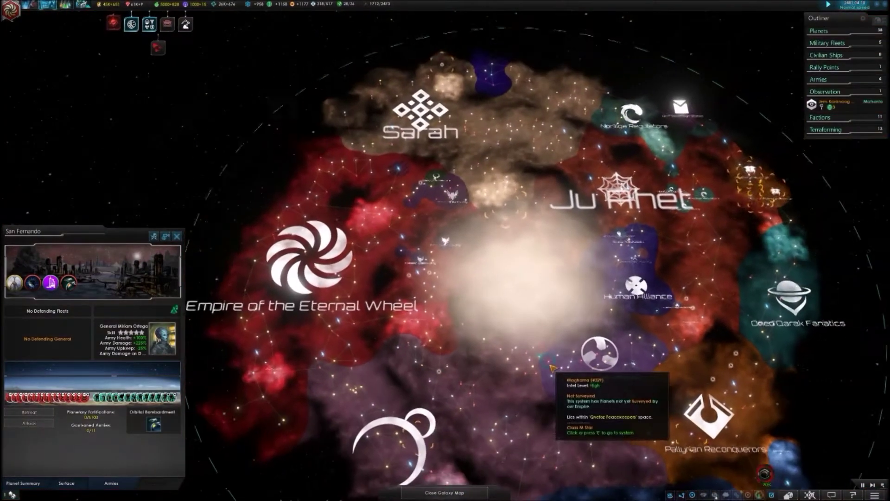
pyautogui.scroll(3, 472, 256)
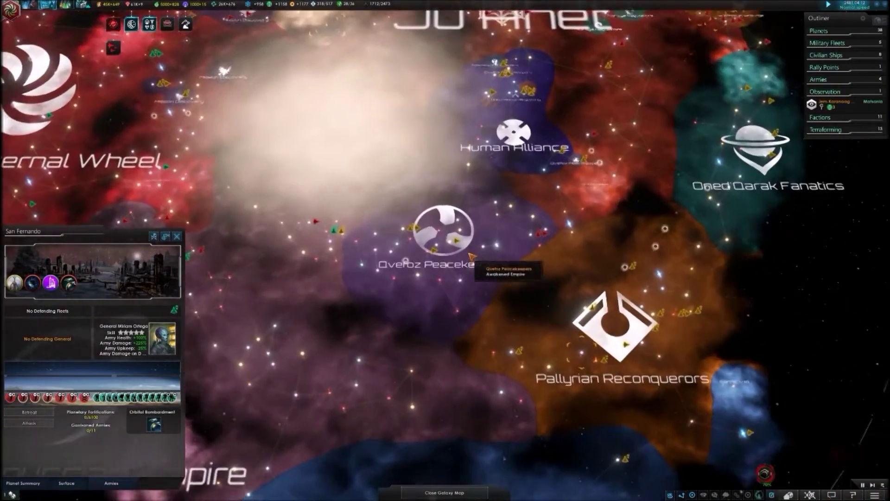
pyautogui.scroll(-3, 487, 208)
pyautogui.scroll(2, 547, 34)
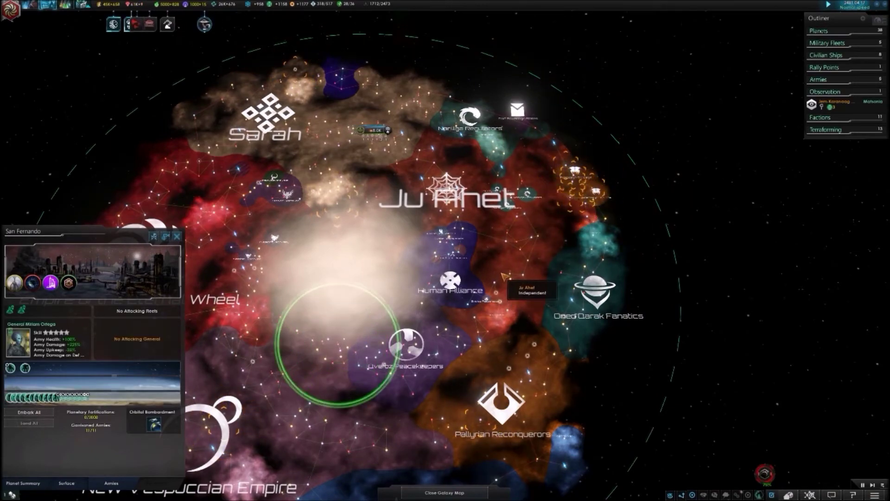
pyautogui.scroll(3, 342, 357)
pyautogui.scroll(-5, 342, 357)
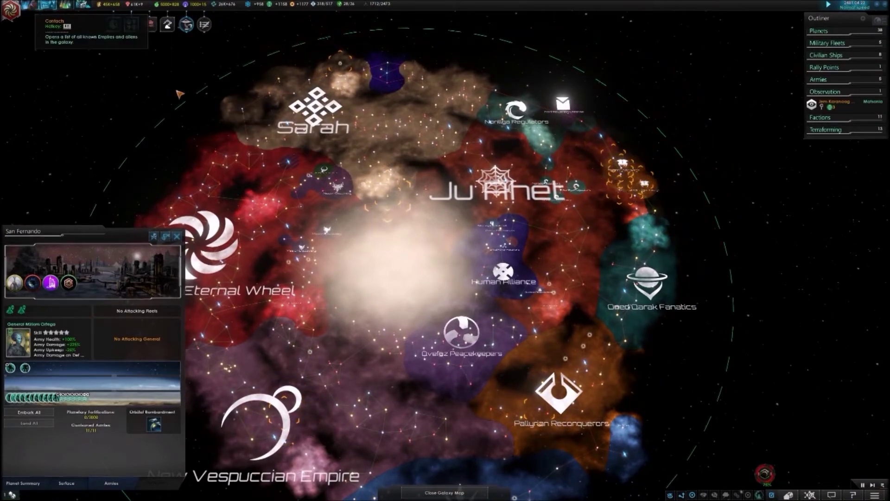
# Step: Open the known empires contacts list with F2
pyautogui.press('F2')
# Step: Rank contacts by relative power; review Prethoryn Scourge, Pallyrian, Kad Republic, Ju Ahet, Oned'Qarak
pyautogui.click(333, 36)
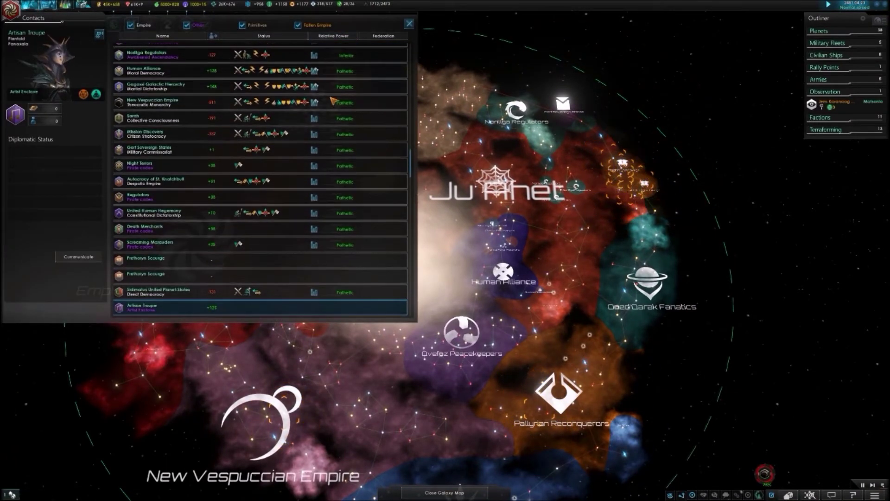
pyautogui.scroll(2, 332, 107)
pyautogui.scroll(2, 335, 112)
pyautogui.scroll(2, 336, 116)
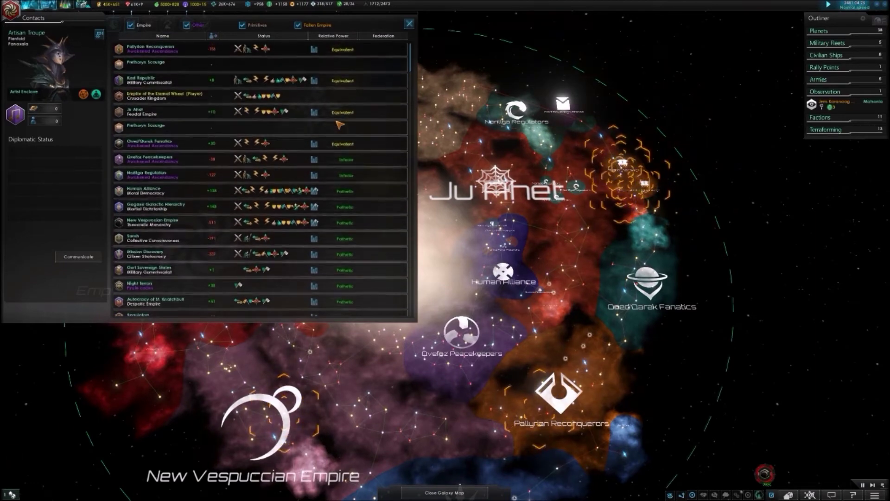
pyautogui.scroll(1, 339, 125)
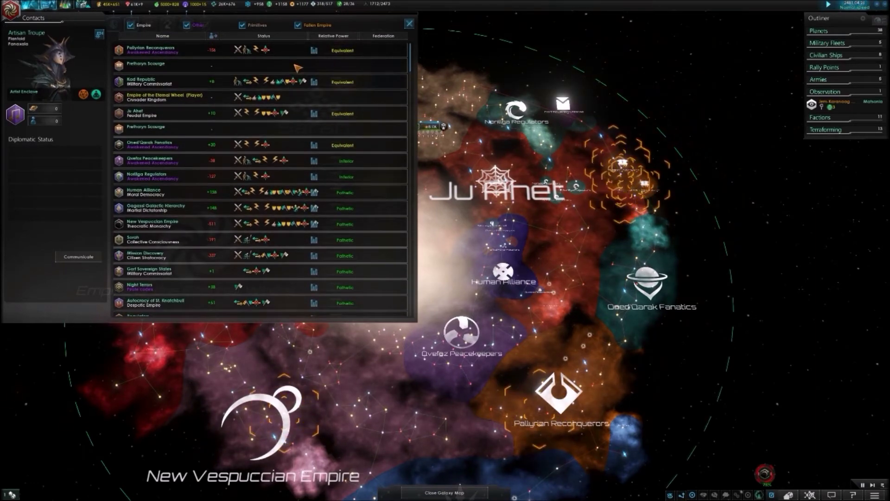
pyautogui.click(273, 66)
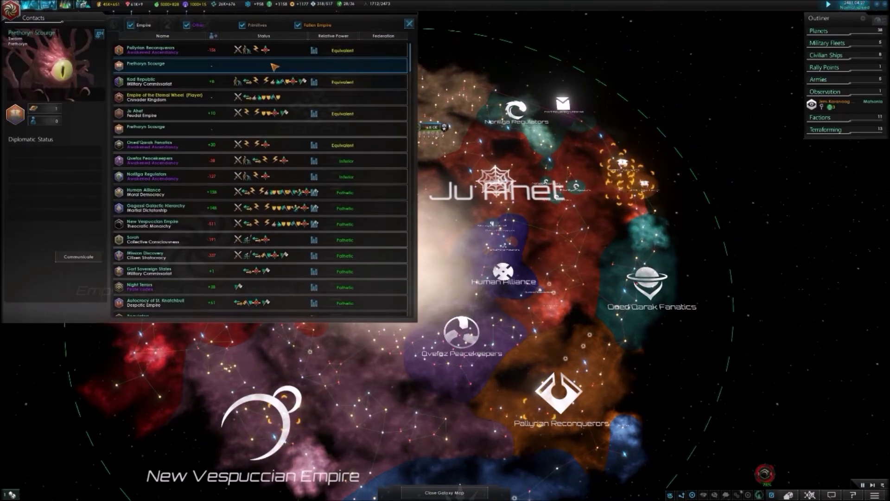
pyautogui.click(213, 52)
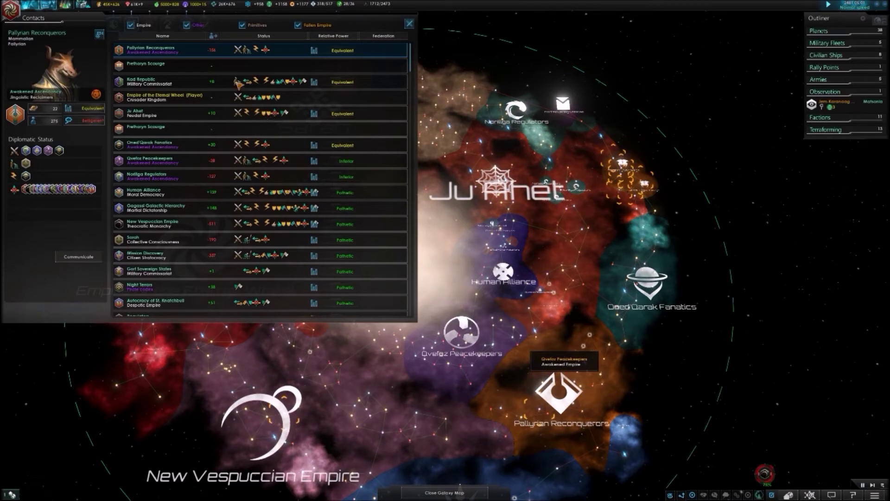
pyautogui.click(201, 84)
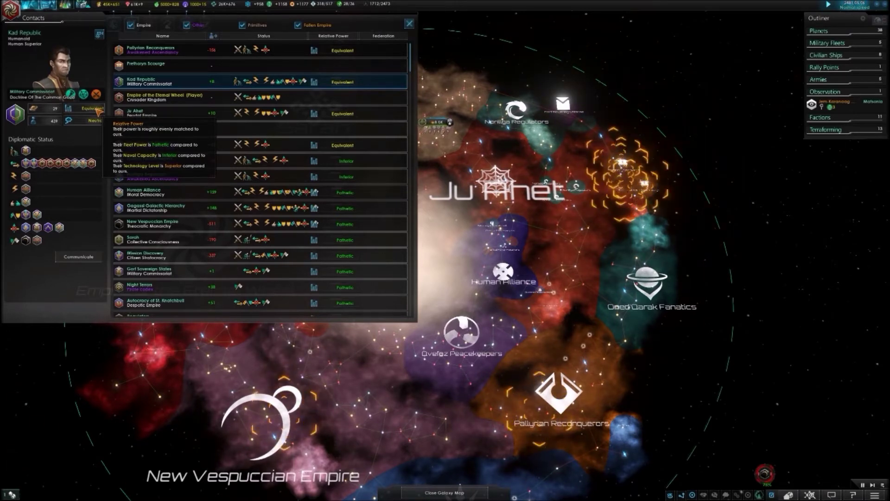
pyautogui.click(297, 116)
pyautogui.moveTo(211, 145)
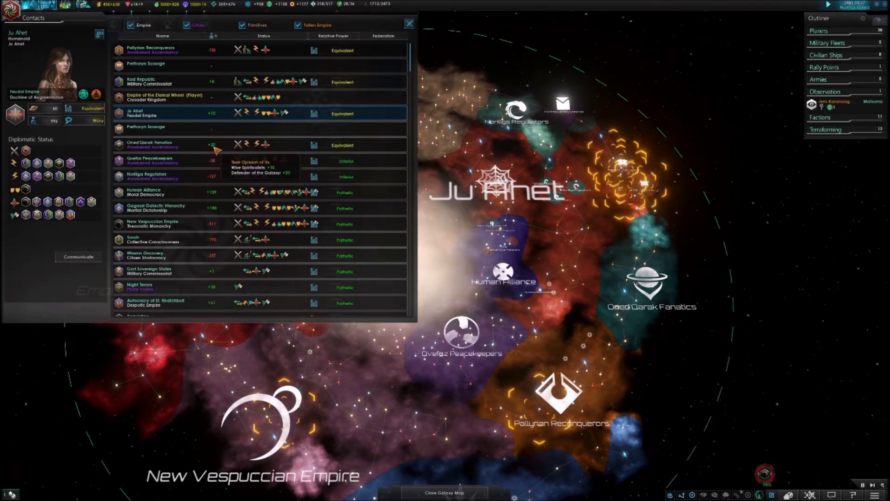
pyautogui.click(212, 146)
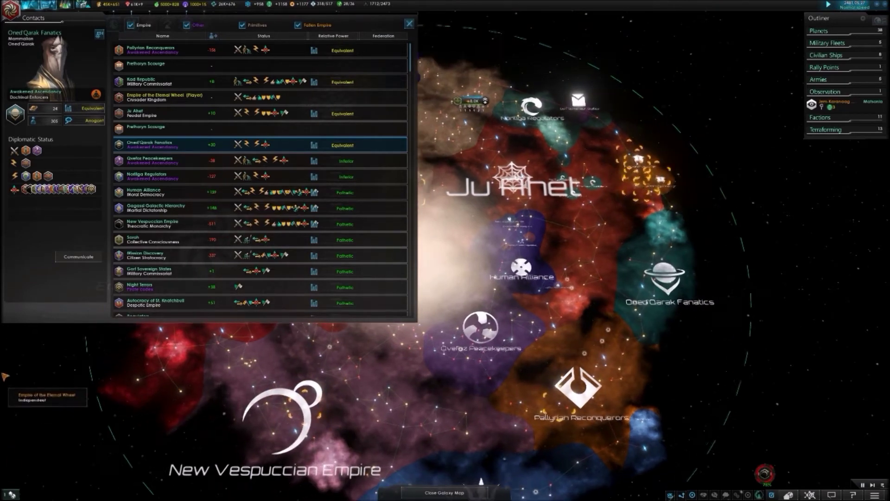
pyautogui.scroll(-3, 527, 321)
pyautogui.scroll(4, 506, 139)
pyautogui.scroll(2, 507, 139)
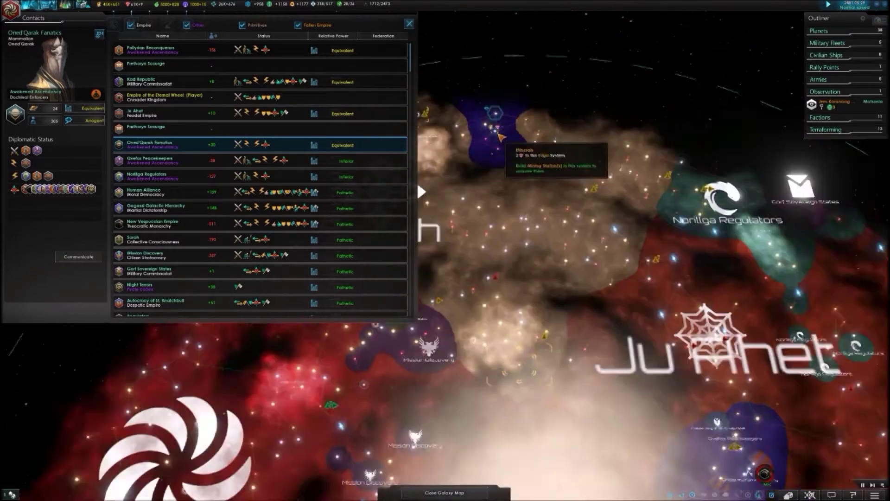
pyautogui.scroll(2, 505, 139)
pyautogui.scroll(1, 502, 137)
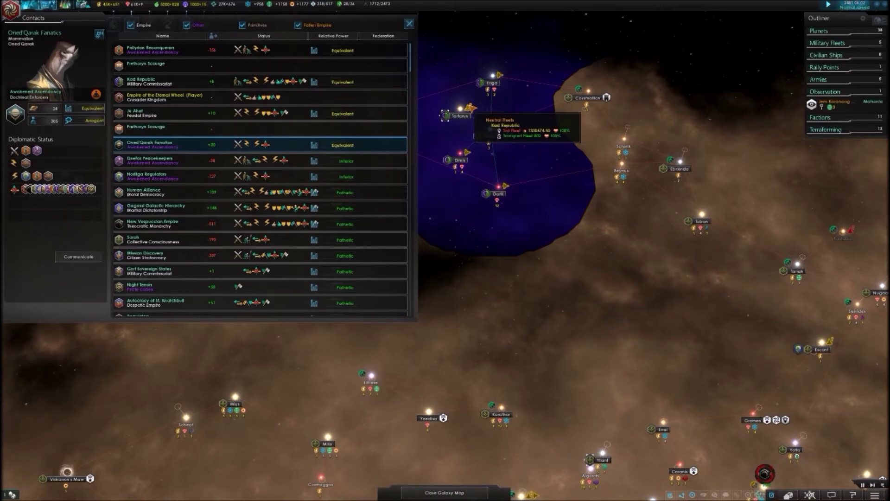
pyautogui.scroll(-3, 518, 189)
pyautogui.scroll(-1, 536, 209)
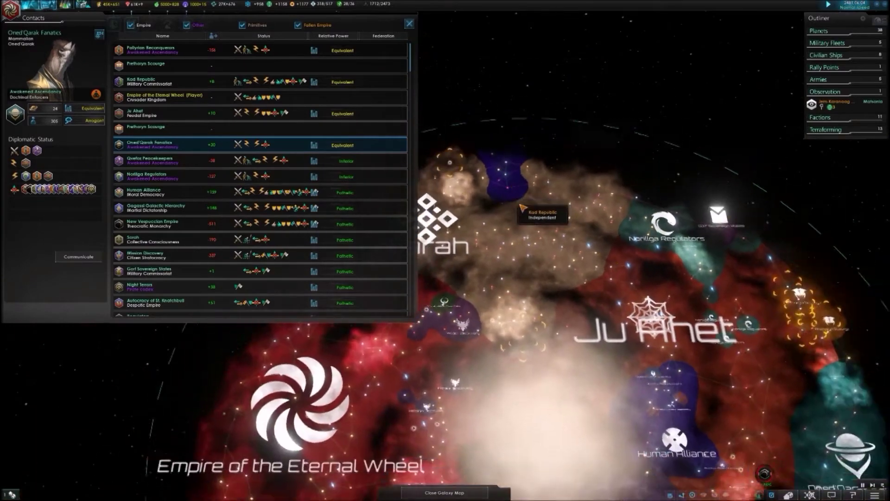
pyautogui.scroll(1, 550, 209)
pyautogui.scroll(1, 561, 207)
pyautogui.scroll(2, 564, 209)
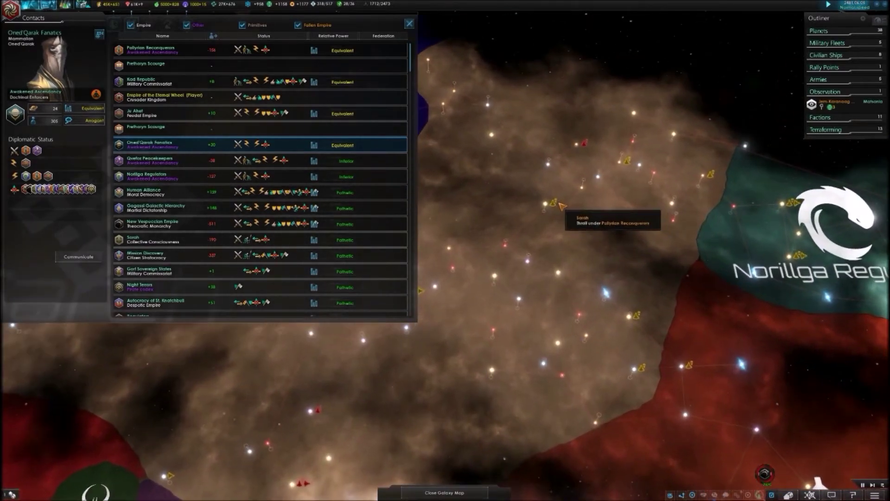
pyautogui.scroll(-3, 557, 208)
pyautogui.scroll(-2, 557, 209)
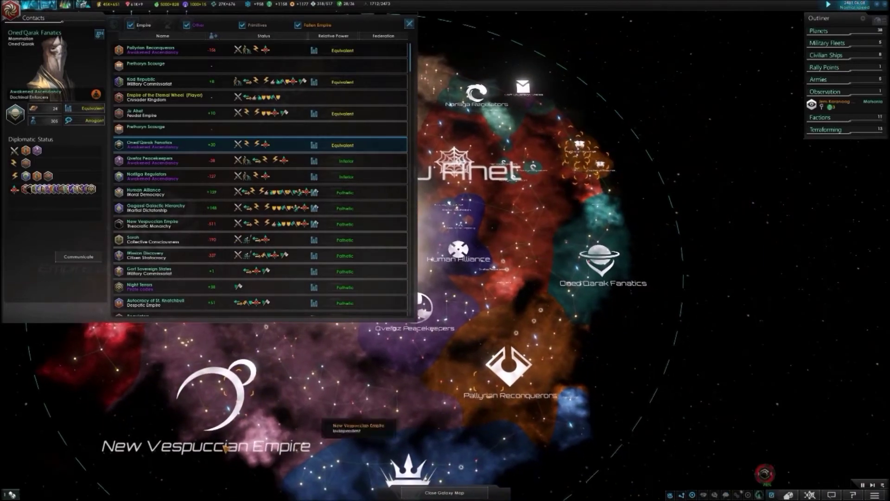
pyautogui.moveTo(320, 414); pyautogui.dragTo(447, 329)
pyautogui.scroll(3, 599, 186)
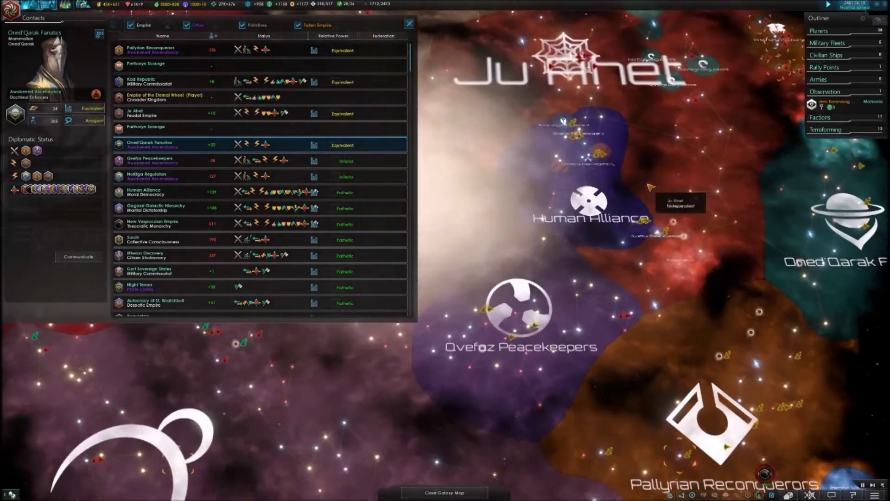
pyautogui.scroll(2, 605, 184)
pyautogui.scroll(-3, 606, 183)
pyautogui.scroll(-3, 599, 195)
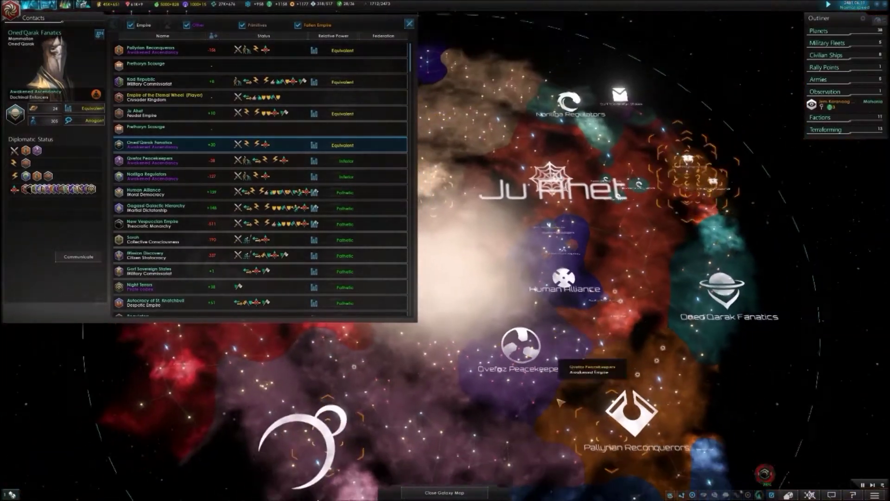
pyautogui.scroll(2, 440, 242)
pyautogui.scroll(2, 452, 244)
pyautogui.scroll(2, 480, 216)
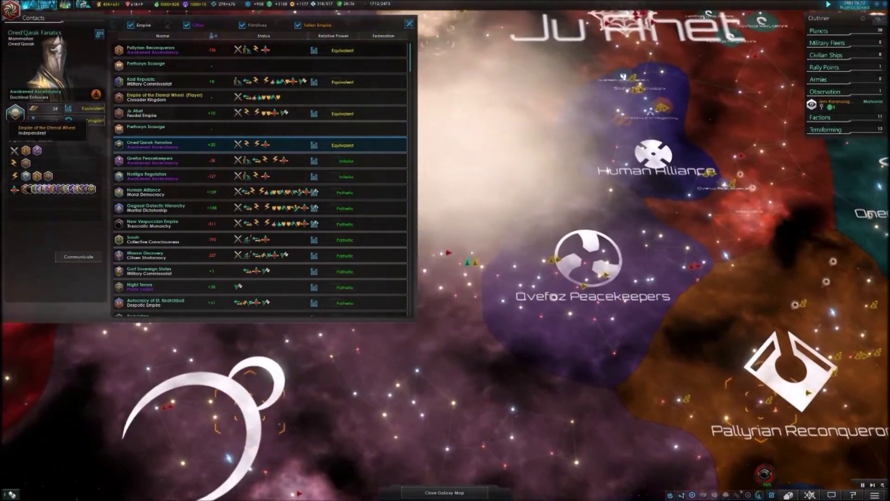
pyautogui.scroll(2, 508, 188)
pyautogui.scroll(-2, 516, 182)
pyautogui.scroll(2, 550, 208)
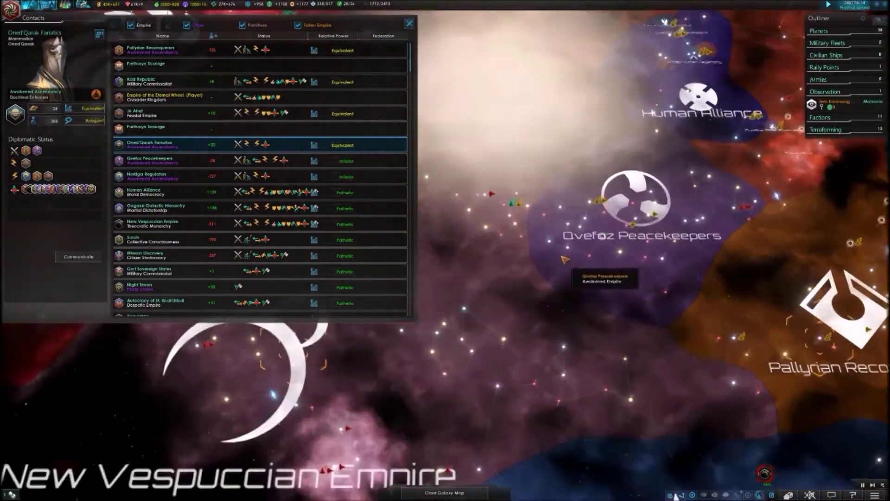
pyautogui.scroll(2, 556, 306)
pyautogui.scroll(2, 487, 177)
pyautogui.scroll(1, 476, 178)
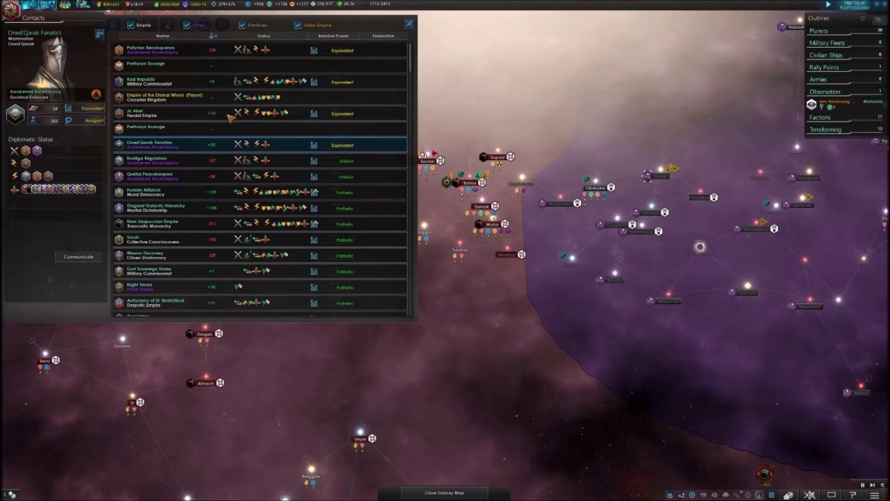
# Step: Close the contacts list and check San Fernando's armies in the Bidtox system
pyautogui.click(412, 25)
pyautogui.scroll(-3, 340, 71)
pyautogui.scroll(6, 244, 42)
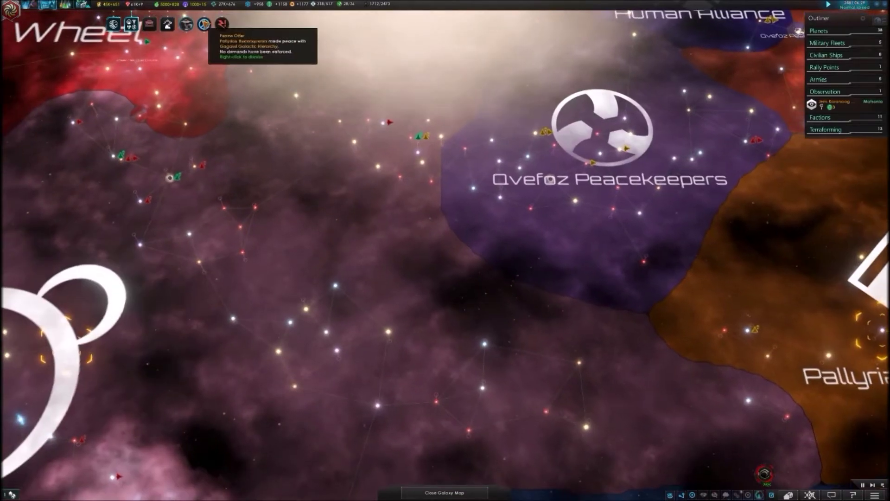
pyautogui.scroll(5, 425, 105)
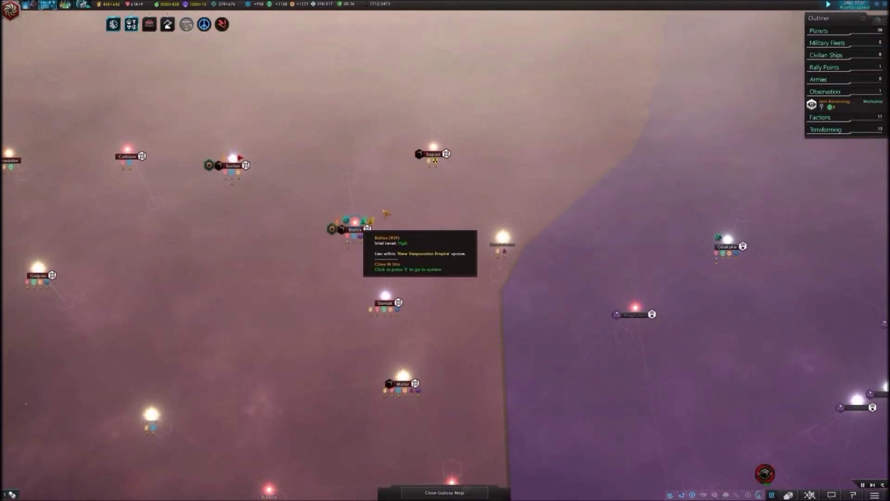
pyautogui.click(385, 245)
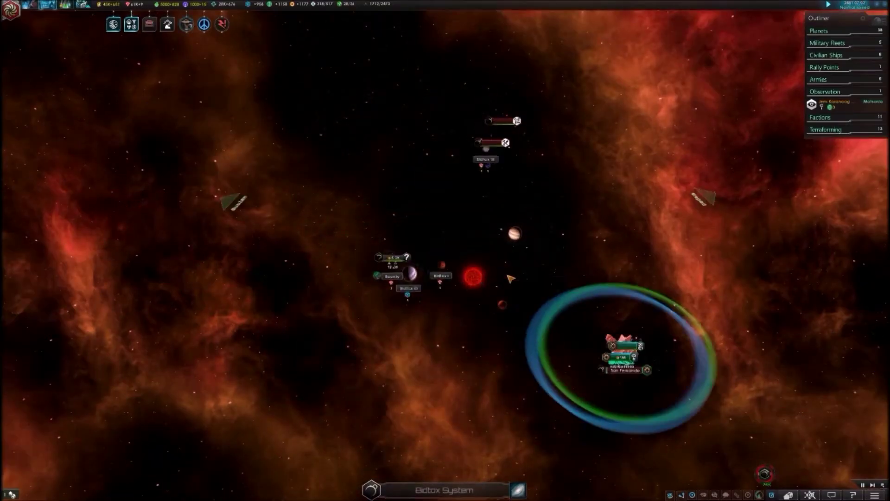
pyautogui.scroll(4, 573, 295)
pyautogui.scroll(4, 573, 294)
pyautogui.click(564, 263)
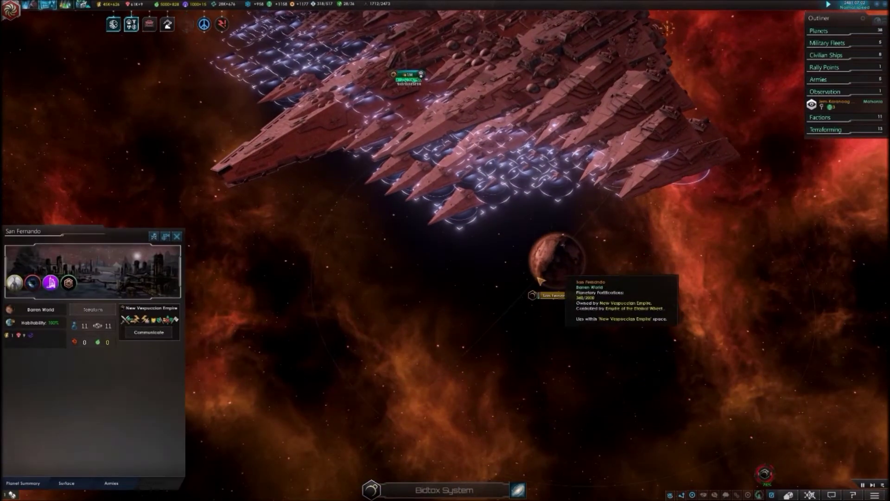
pyautogui.click(112, 483)
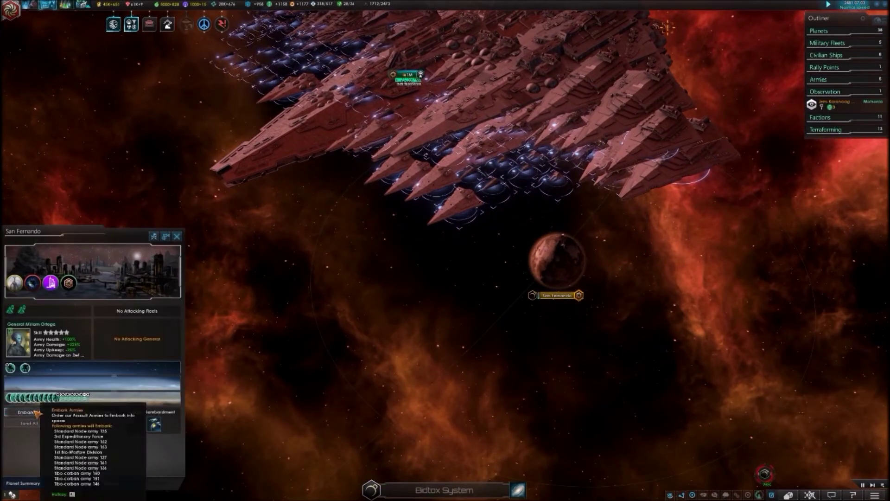
pyautogui.scroll(-5, 289, 309)
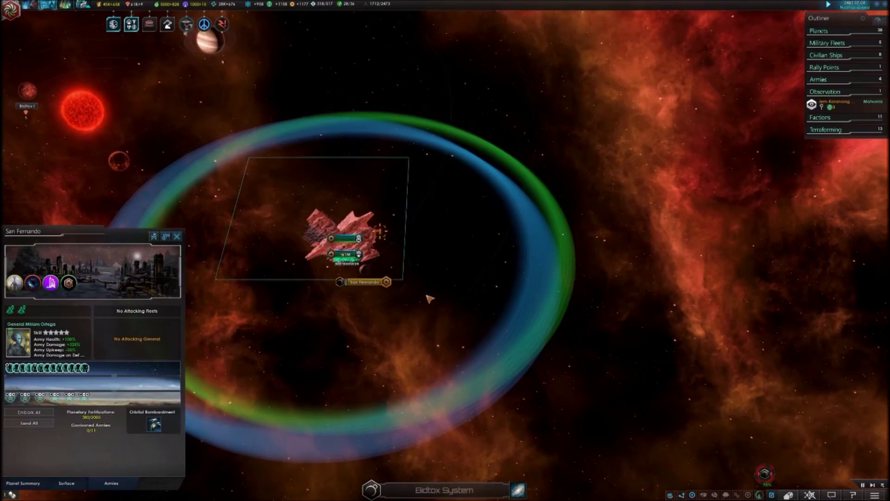
# Step: Send the 2nd Fleet and Transport Fleet 69 to Suqsol, then select the Automated Dreadnought
pyautogui.moveTo(240, 160); pyautogui.dragTo(449, 330)
pyautogui.click(518, 489)
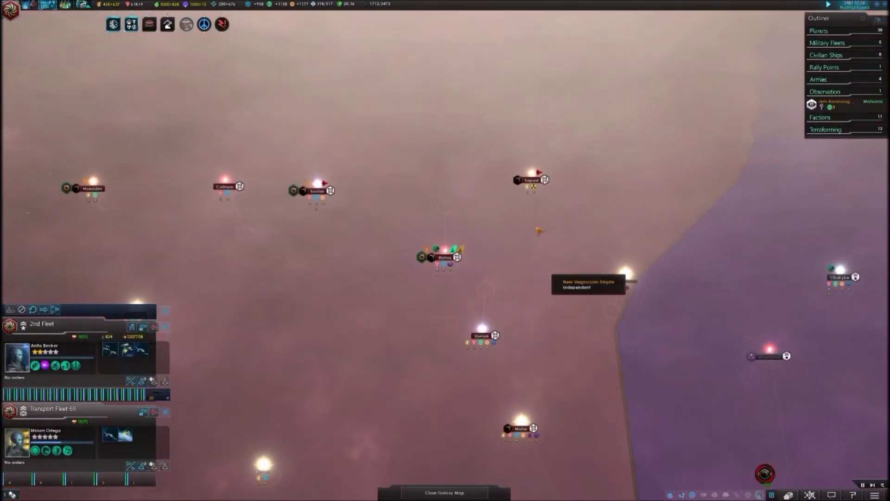
pyautogui.rightClick(517, 184)
pyautogui.scroll(-5, 451, 242)
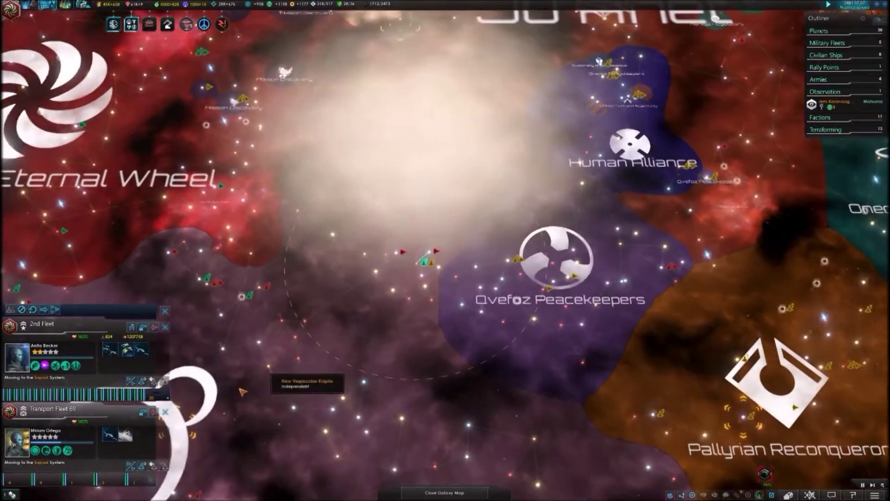
pyautogui.scroll(5, 412, 208)
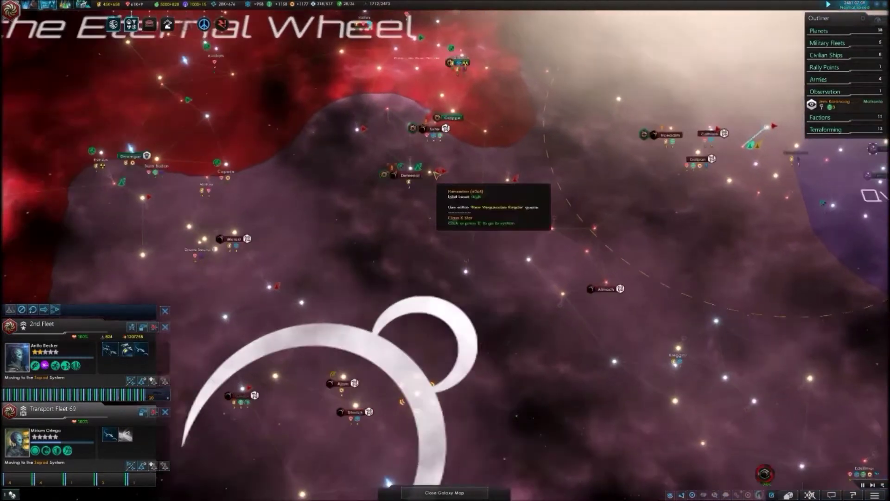
pyautogui.scroll(3, 440, 169)
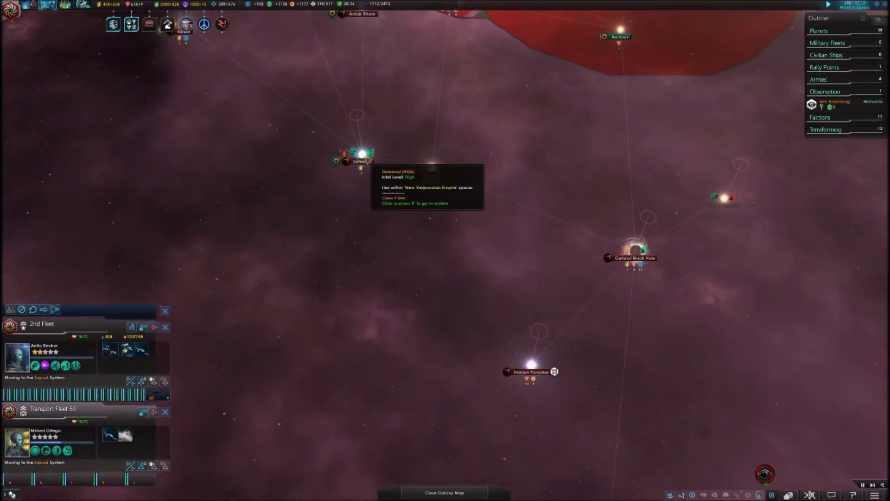
pyautogui.click(373, 154)
# Step: Send the Automated Dreadnought to the Hensedon system and check the system view
pyautogui.rightClick(439, 174)
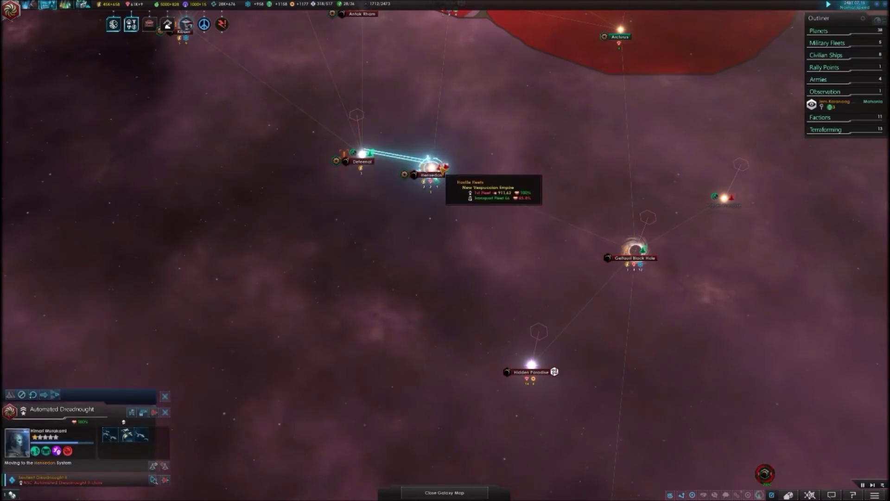
pyautogui.doubleClick(444, 167)
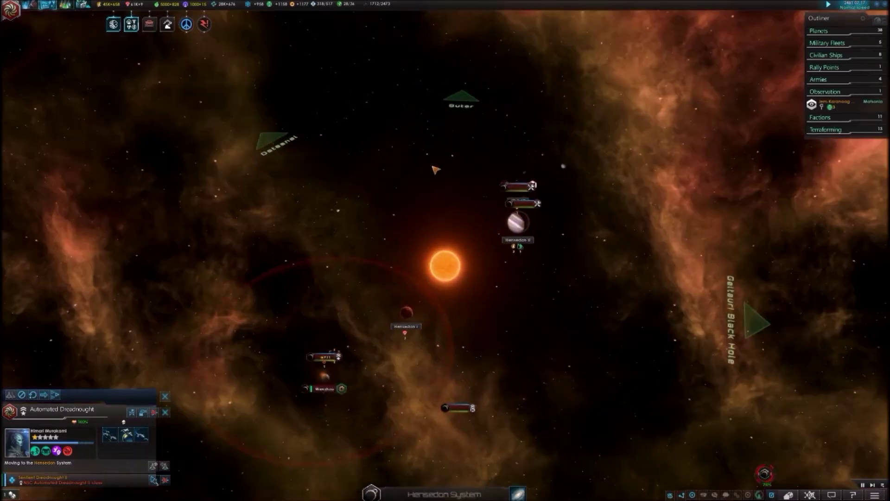
pyautogui.scroll(-3, 445, 250)
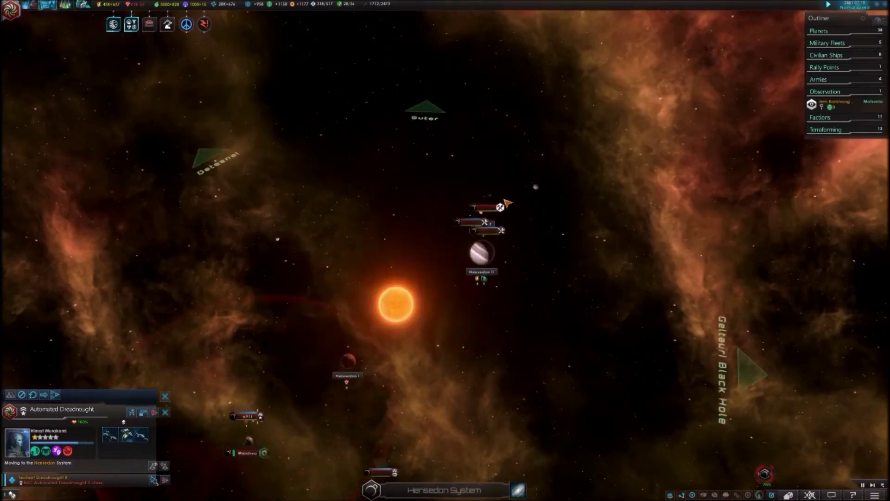
pyautogui.click(521, 491)
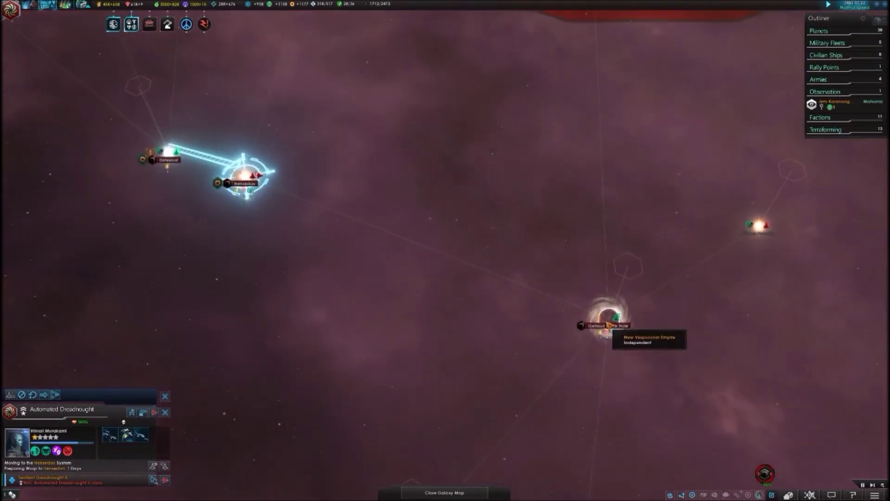
# Step: Land Transport Fleet 67's armies on San Fernando in Geltauri Black Hole and watch the ground combat
pyautogui.click(608, 319)
pyautogui.scroll(5, 511, 122)
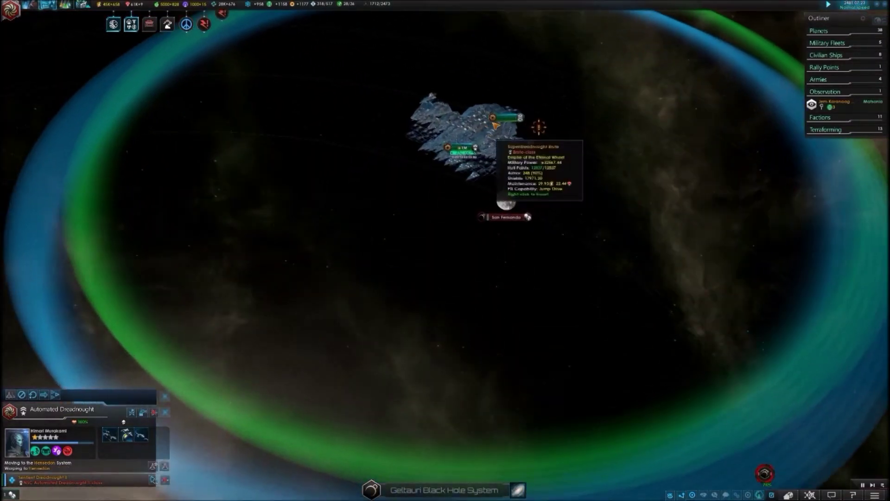
pyautogui.click(509, 117)
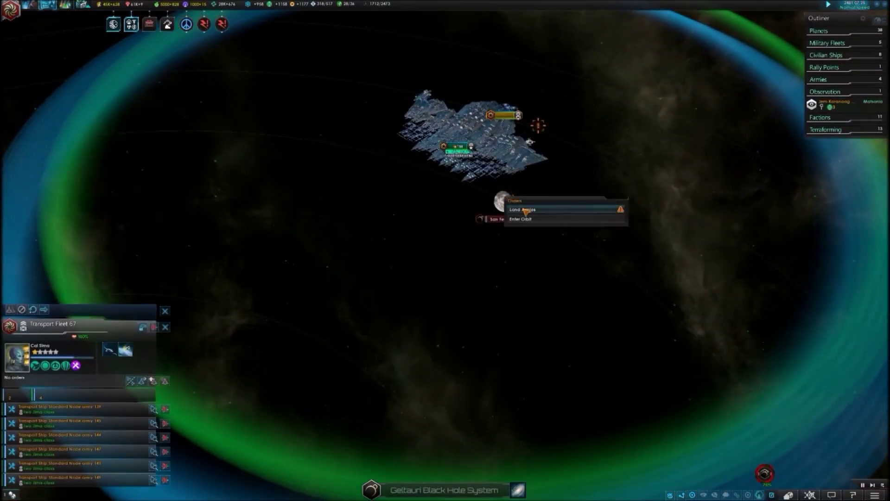
pyautogui.rightClick(505, 202)
pyautogui.click(503, 203)
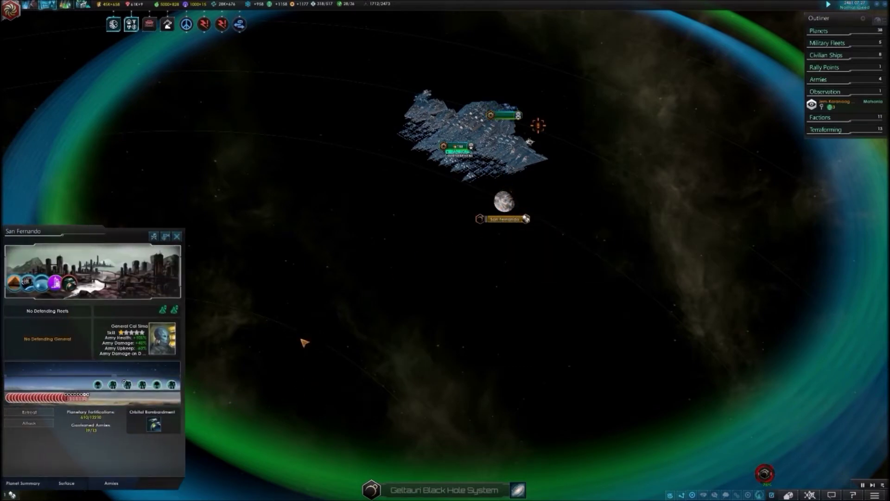
pyautogui.scroll(2, 441, 303)
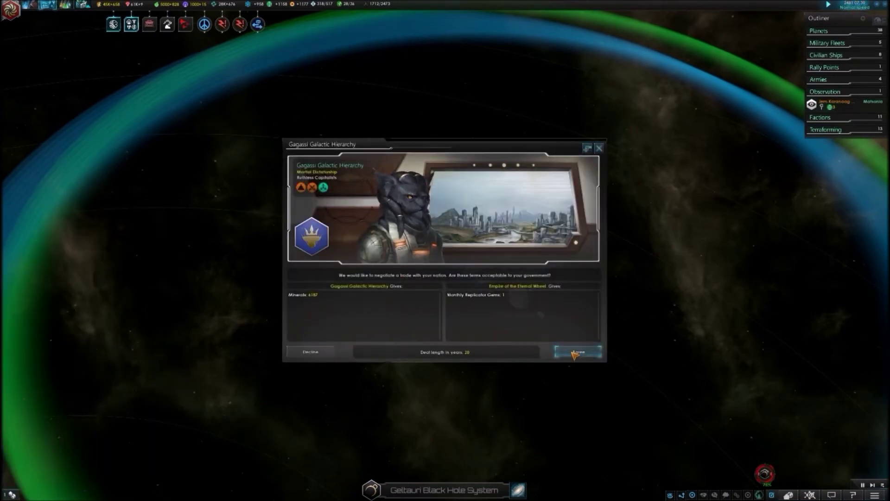
# Step: Accept the Gagassi Galactic Hierarchy trade proposal and return to the galaxy map
pyautogui.click(576, 353)
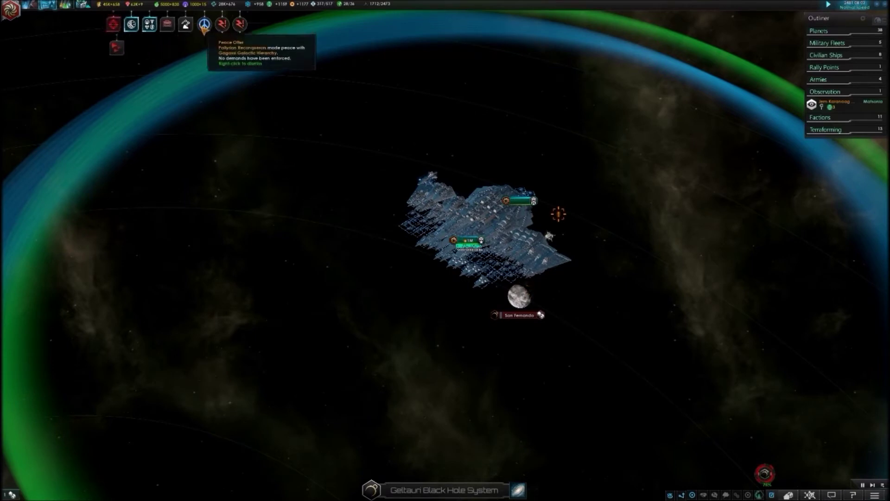
pyautogui.click(520, 492)
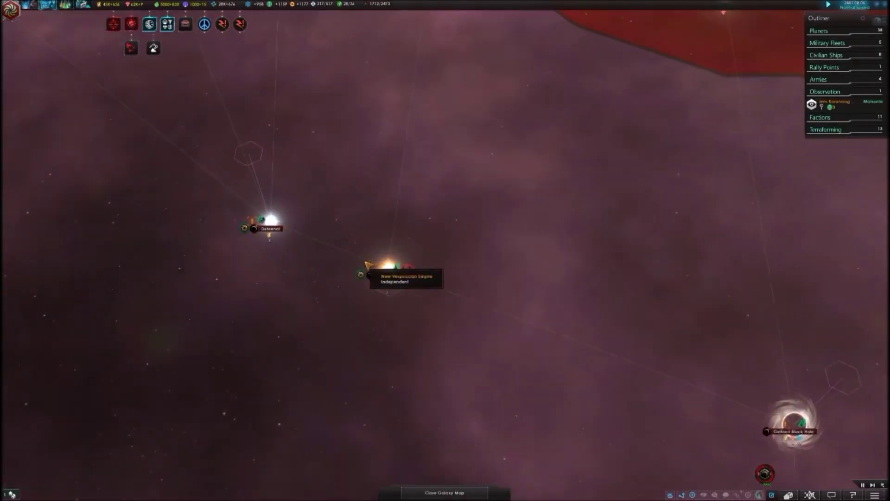
# Step: Order the Automated Dreadnought in Hensedon to attack the enemy transport fleet
pyautogui.click(393, 270)
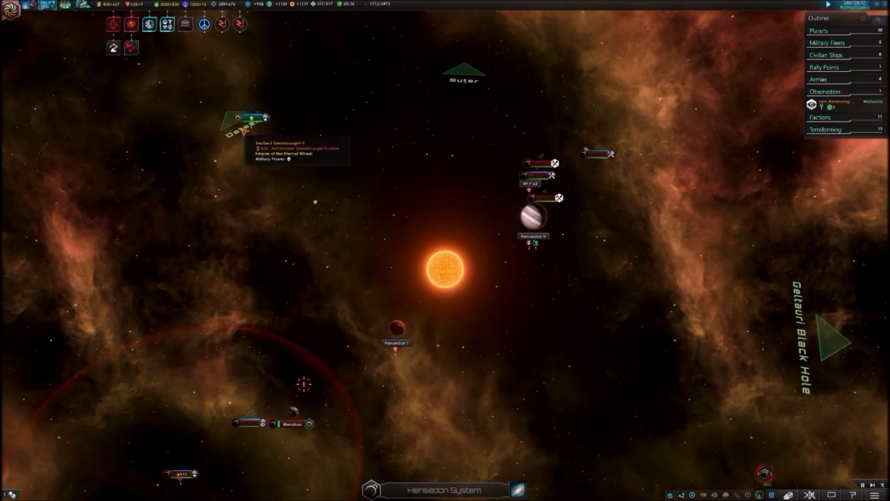
pyautogui.click(253, 120)
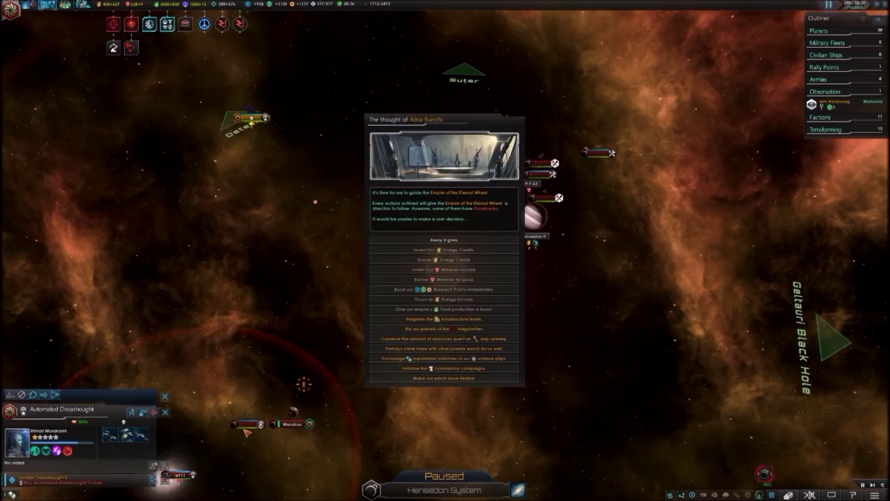
pyautogui.rightClick(306, 420)
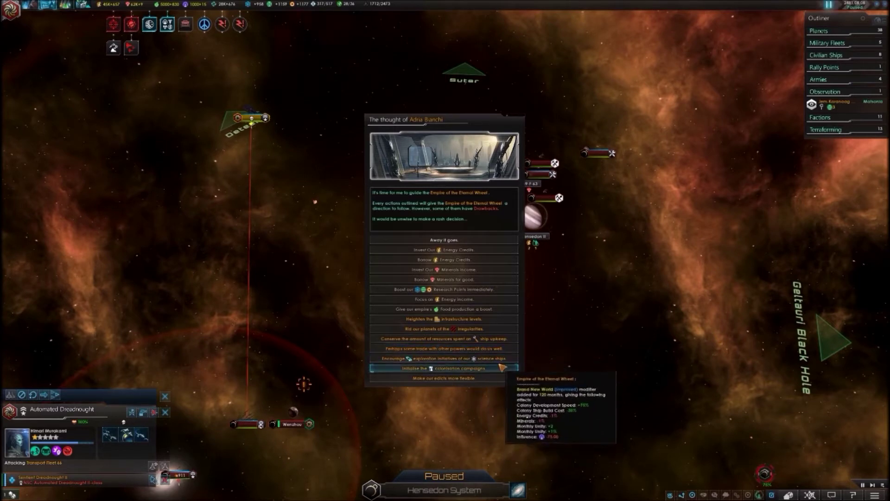
# Step: Choose the event option that cheapens clearing blockers and resume the game
pyautogui.click(477, 319)
pyautogui.press('space')
pyautogui.scroll(-3, 473, 324)
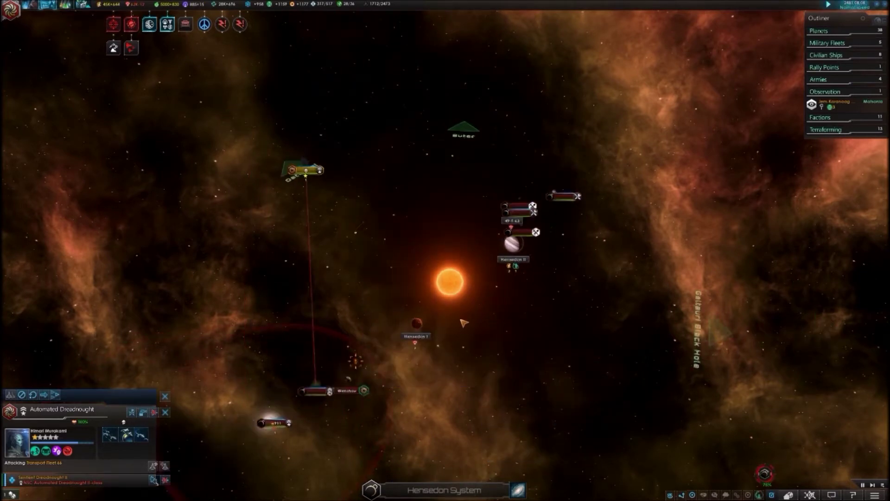
pyautogui.click(518, 489)
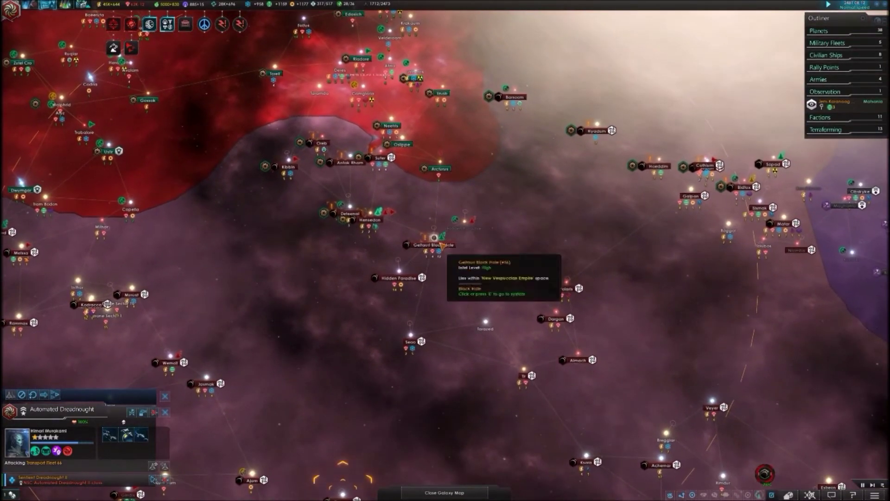
pyautogui.scroll(5, 426, 234)
# Step: Open San Fernando's planet details in the Geltauri Black Hole system
pyautogui.click(430, 233)
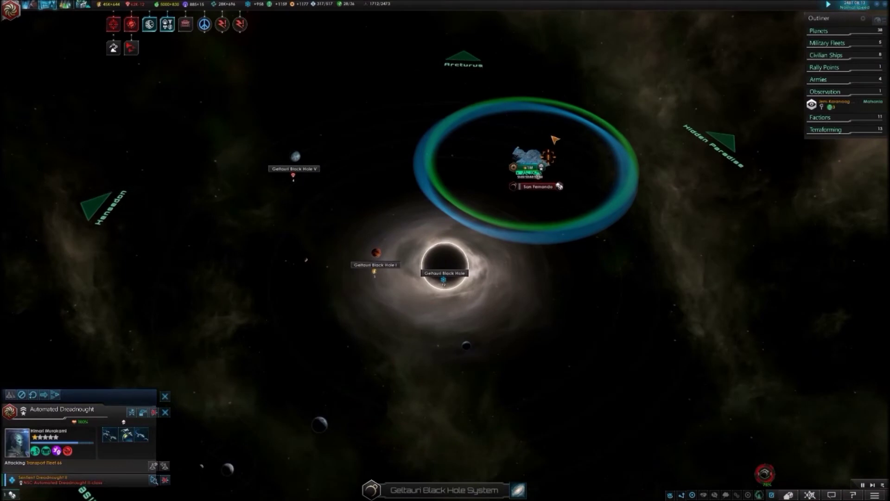
pyautogui.scroll(3, 487, 160)
pyautogui.click(526, 231)
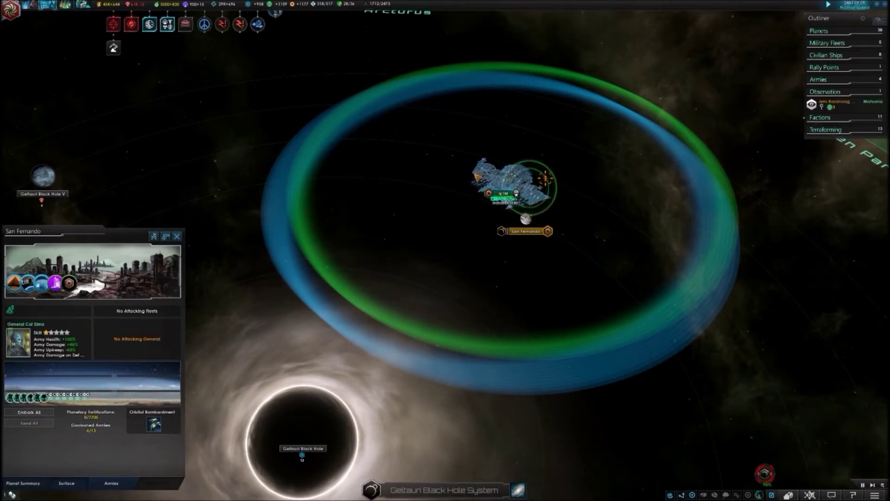
pyautogui.scroll(3, 477, 178)
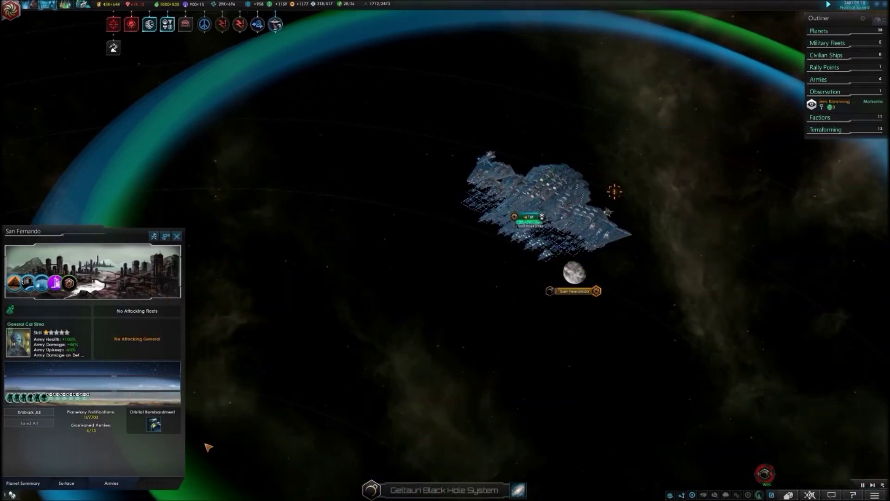
# Step: Embark San Fernando's armies as Transport Fleet 70 and select it with the 4th Fleet
pyautogui.click(28, 413)
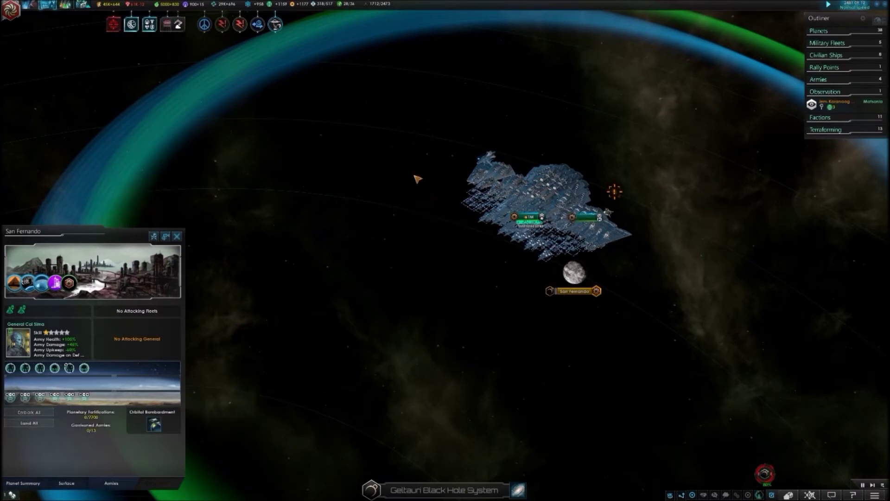
pyautogui.moveTo(657, 296); pyautogui.dragTo(460, 153)
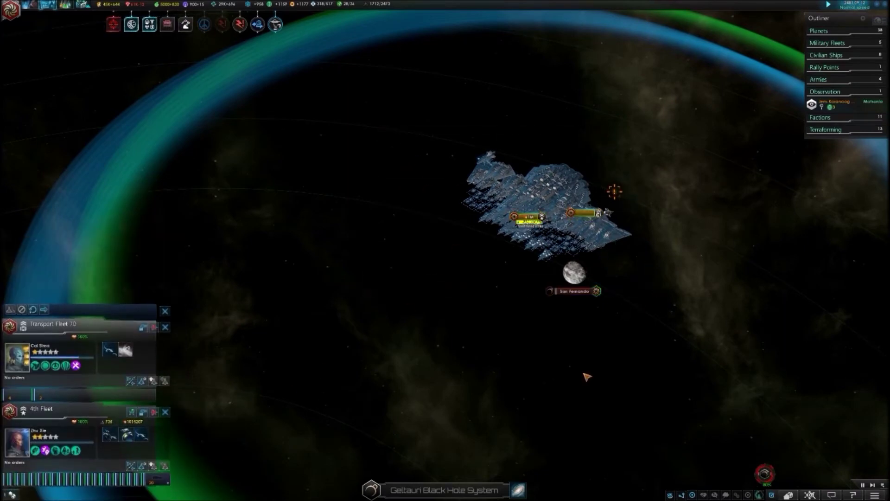
pyautogui.click(521, 492)
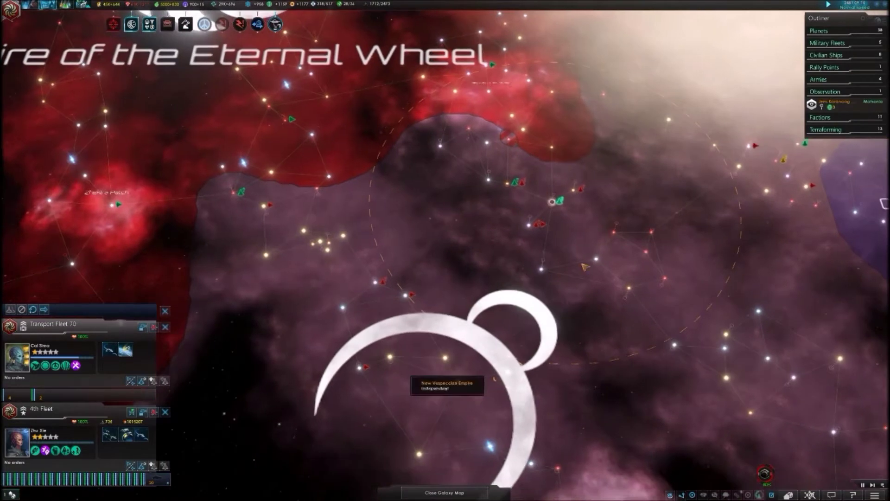
pyautogui.scroll(3, 494, 379)
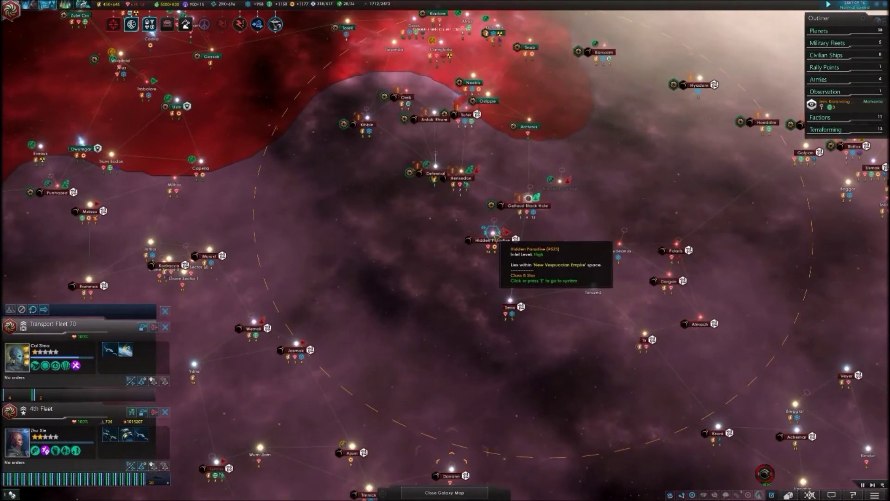
pyautogui.scroll(-3, 501, 236)
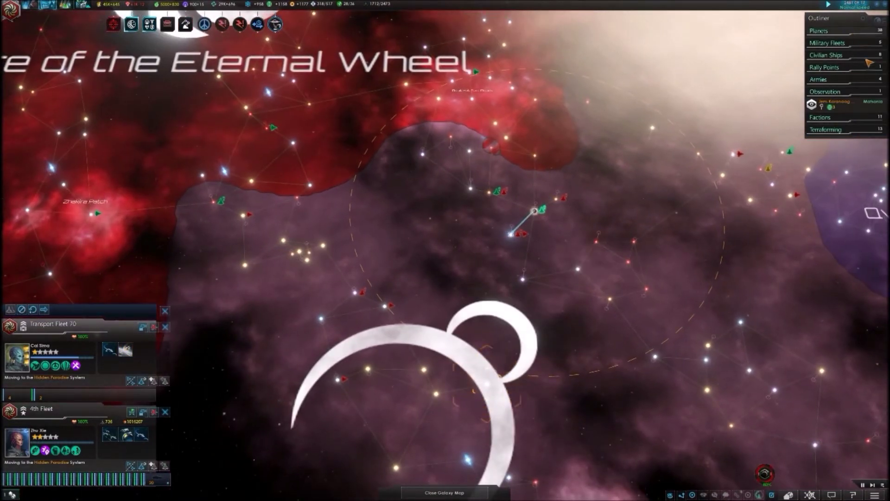
pyautogui.scroll(3, 641, 254)
pyautogui.scroll(2, 641, 254)
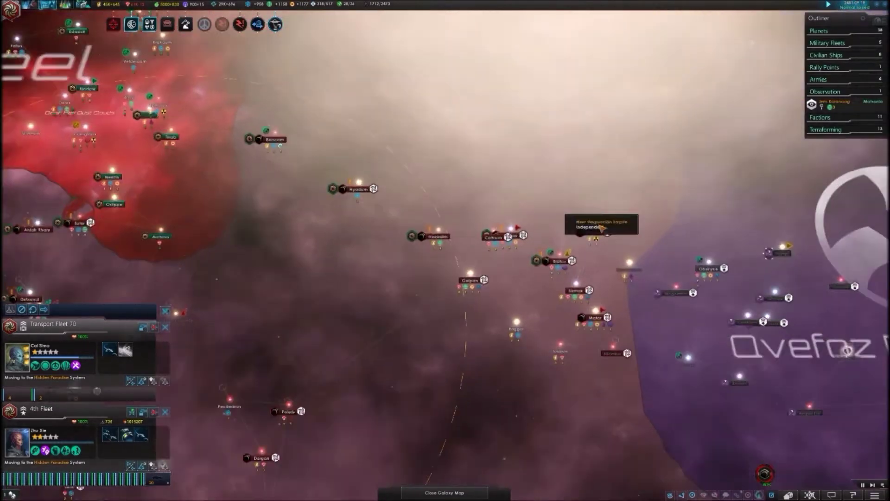
pyautogui.scroll(2, 641, 254)
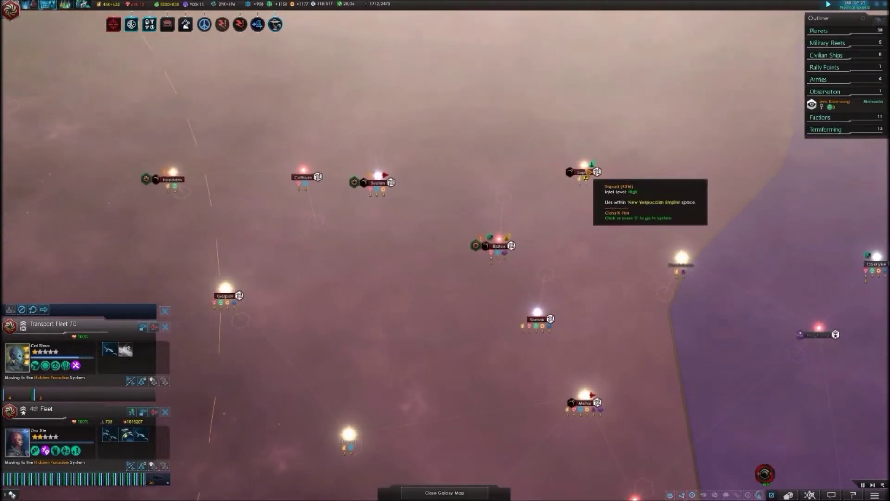
# Step: Send Transport Fleet 69 into orbit of Xianyang in Sapad, then select the 2nd Fleet
pyautogui.click(585, 174)
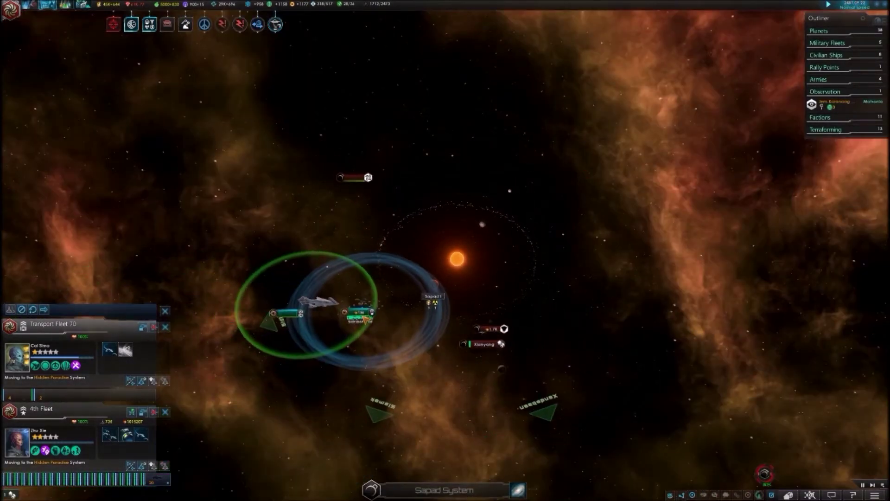
pyautogui.click(364, 314)
pyautogui.scroll(2, 488, 341)
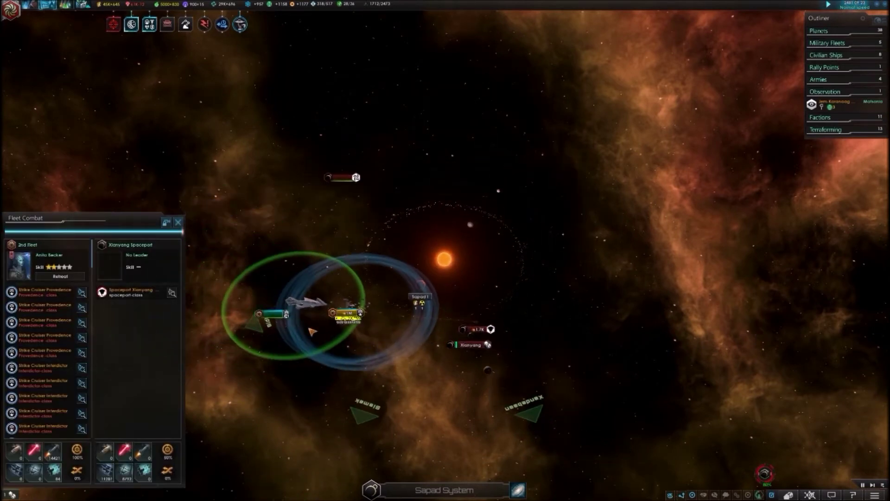
pyautogui.click(265, 305)
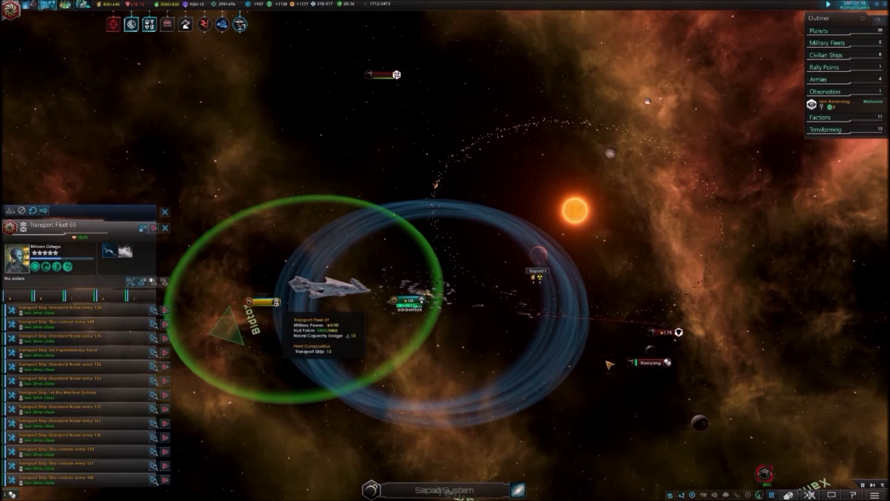
pyautogui.rightClick(635, 354)
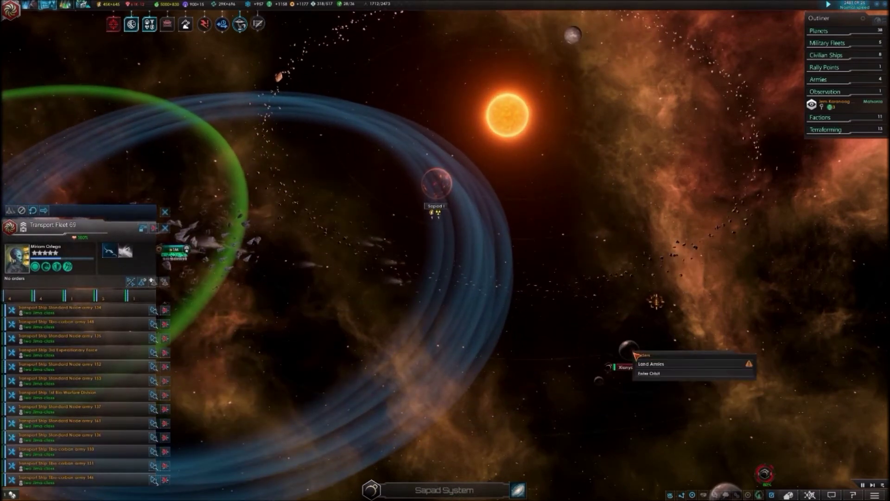
pyautogui.click(654, 374)
pyautogui.scroll(-5, 536, 351)
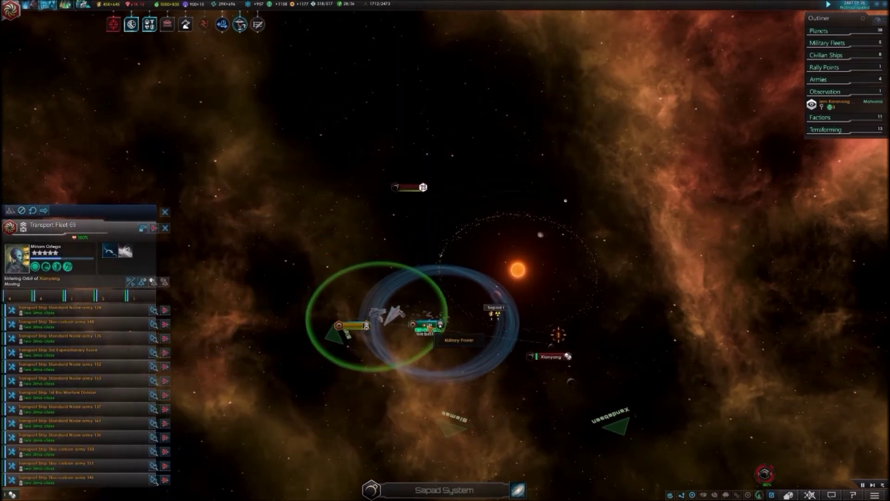
pyautogui.click(426, 325)
pyautogui.scroll(4, 565, 355)
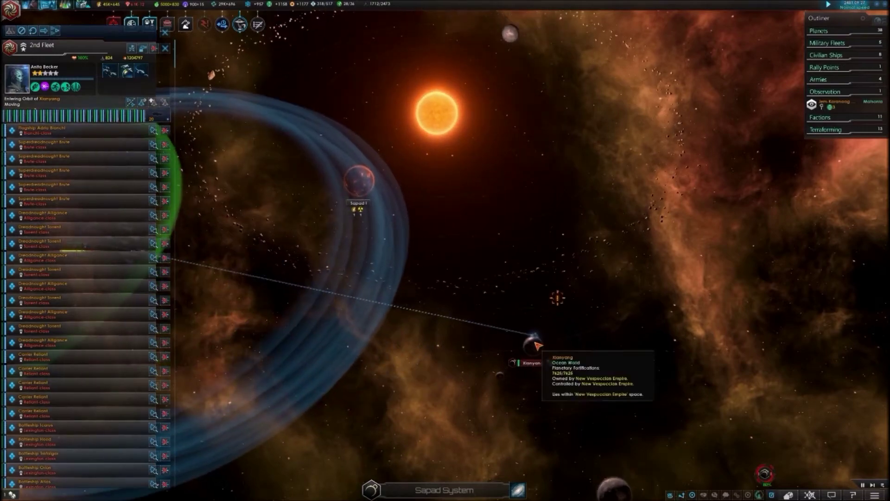
pyautogui.scroll(-10, 545, 363)
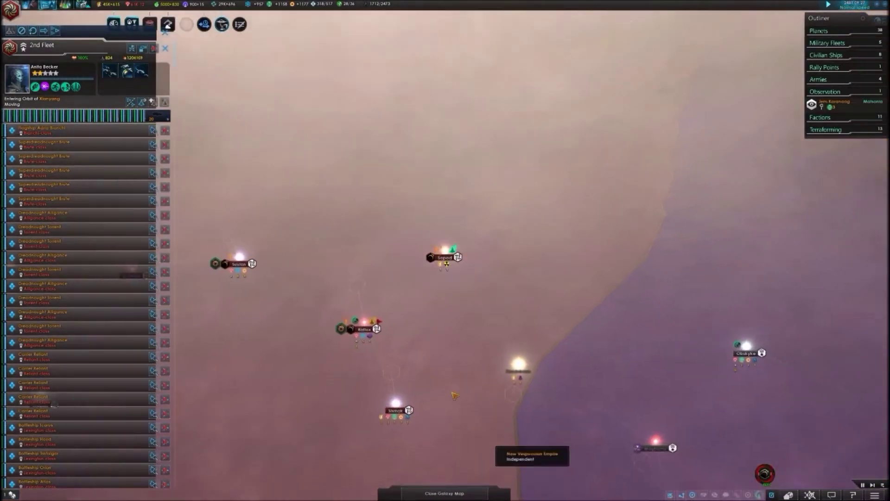
pyautogui.scroll(6, 376, 441)
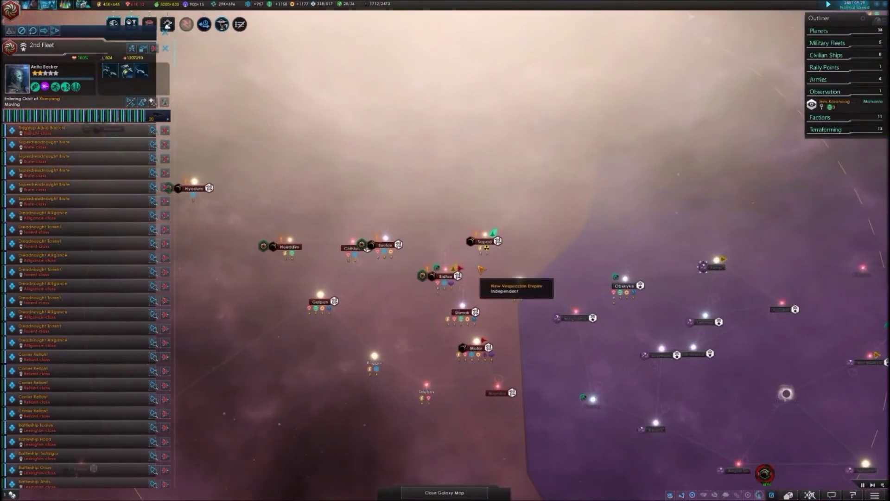
pyautogui.scroll(-5, 481, 264)
pyautogui.scroll(4, 389, 241)
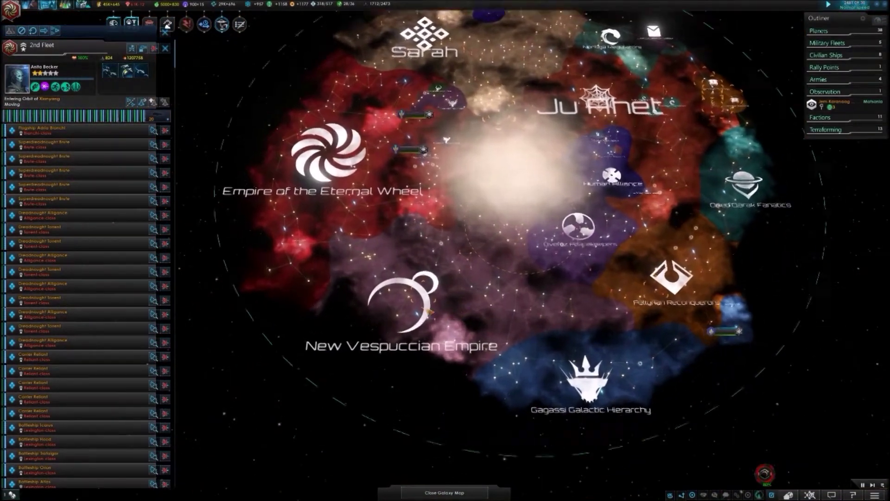
pyautogui.scroll(1, 390, 242)
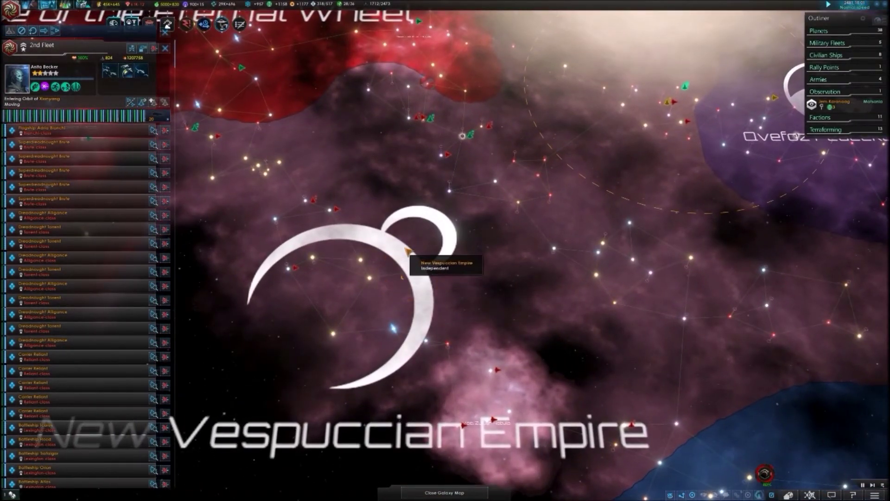
pyautogui.scroll(-3, 412, 244)
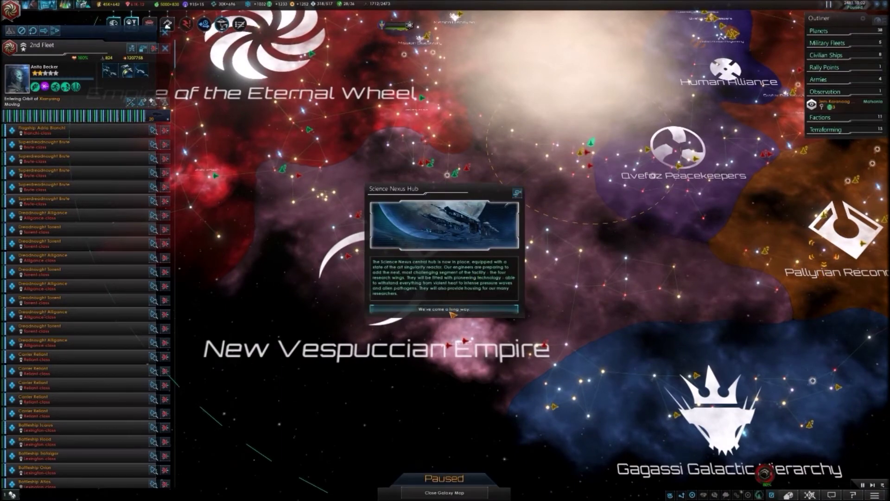
# Step: Dismiss the Science Nexus Hub completion notice and open the Roballius system
pyautogui.click(449, 310)
pyautogui.scroll(-2, 278, 188)
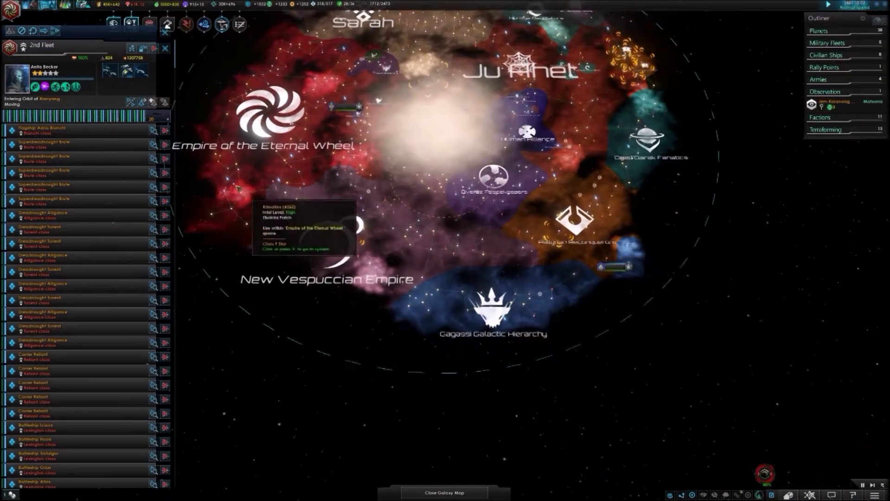
pyautogui.scroll(4, 279, 188)
pyautogui.scroll(3, 275, 174)
pyautogui.scroll(-2, 292, 139)
pyautogui.scroll(-2, 306, 112)
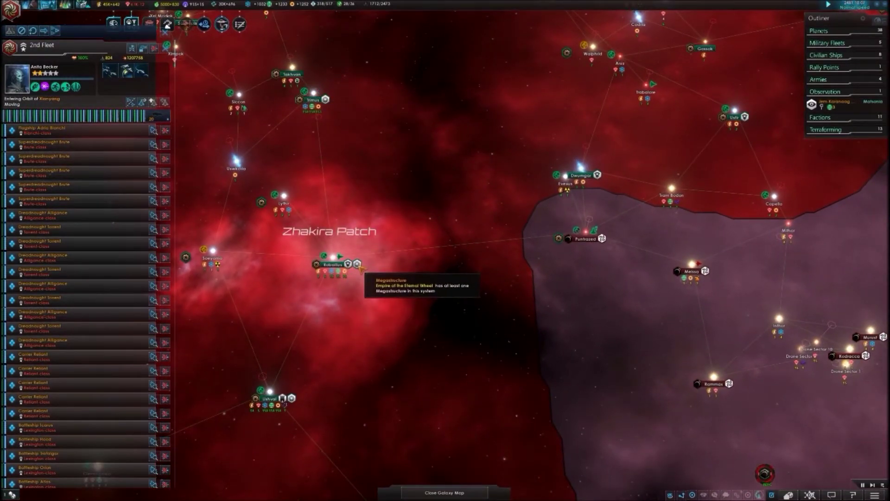
pyautogui.click(334, 263)
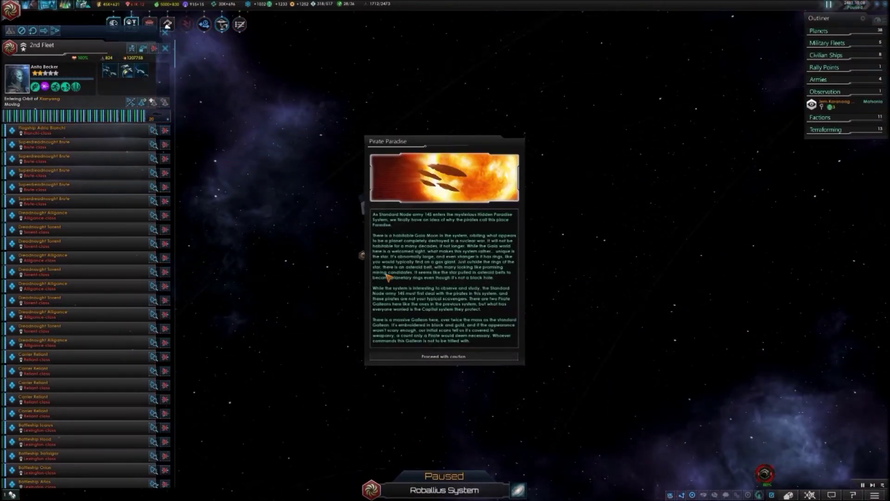
# Step: Dismiss the Pirate Paradise event and start upgrading the Science Nexus Hub
pyautogui.click(437, 360)
pyautogui.click(410, 214)
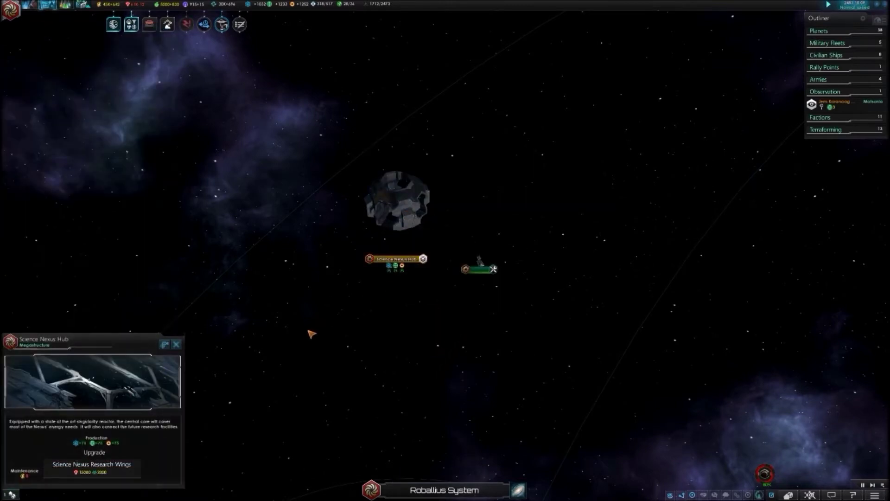
pyautogui.click(130, 466)
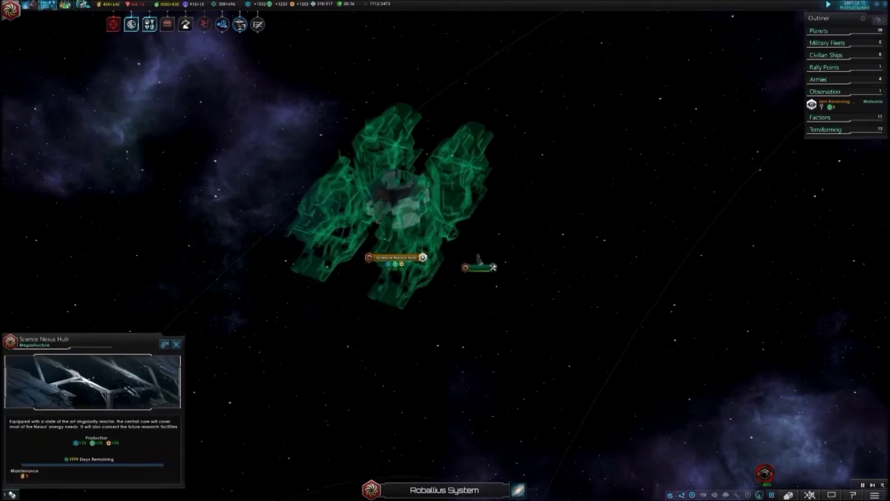
# Step: Select the Automated Dreadnought on the galaxy map and open the Hidden Paradise system
pyautogui.click(519, 490)
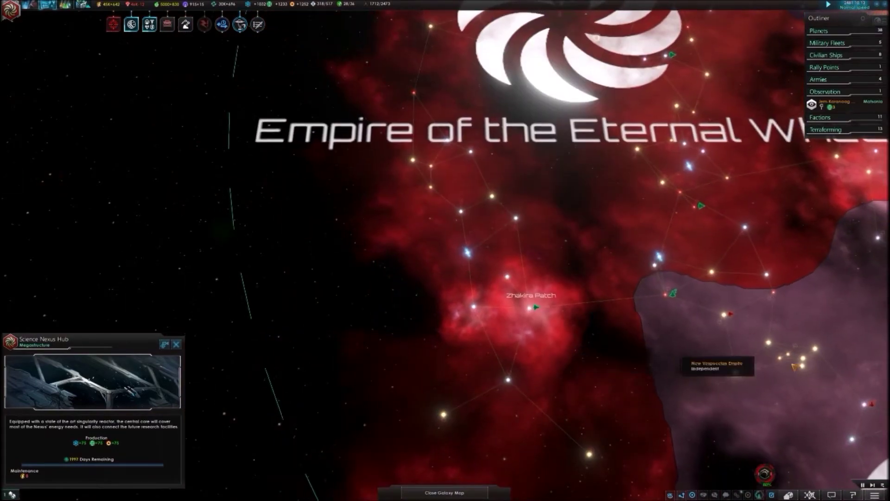
pyautogui.scroll(-5, 630, 292)
pyautogui.scroll(4, 668, 352)
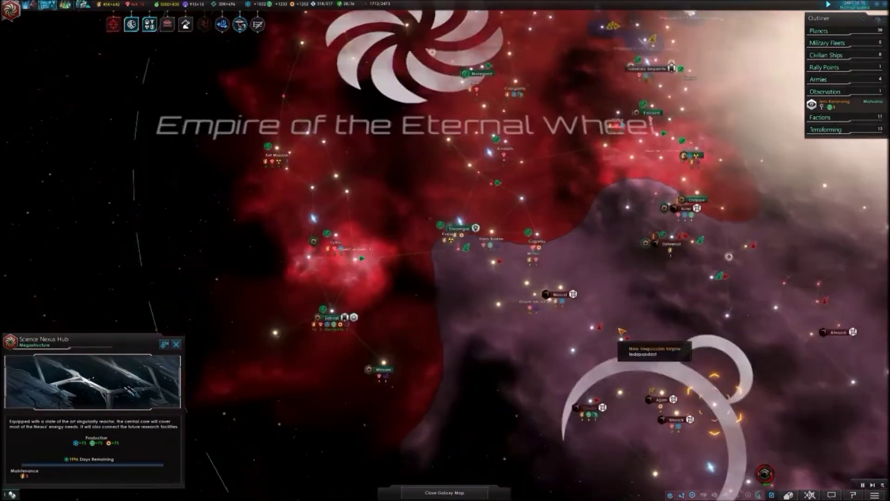
pyautogui.scroll(5, 703, 274)
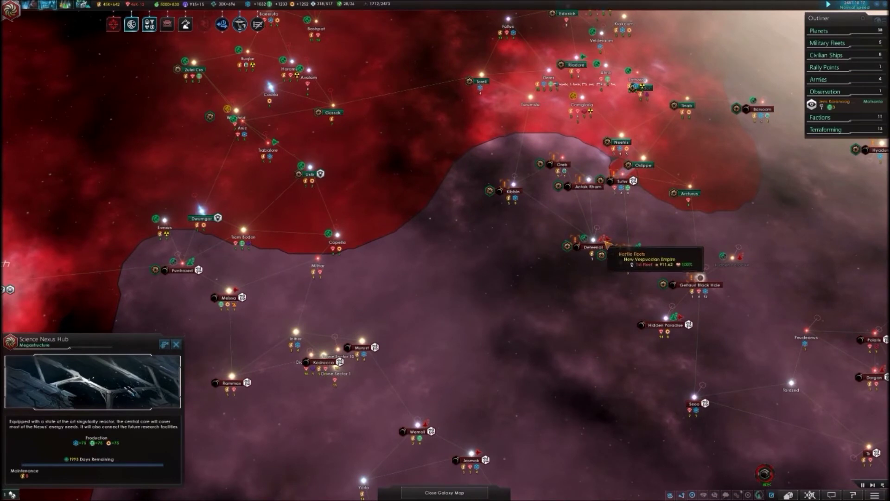
pyautogui.press('Escape')
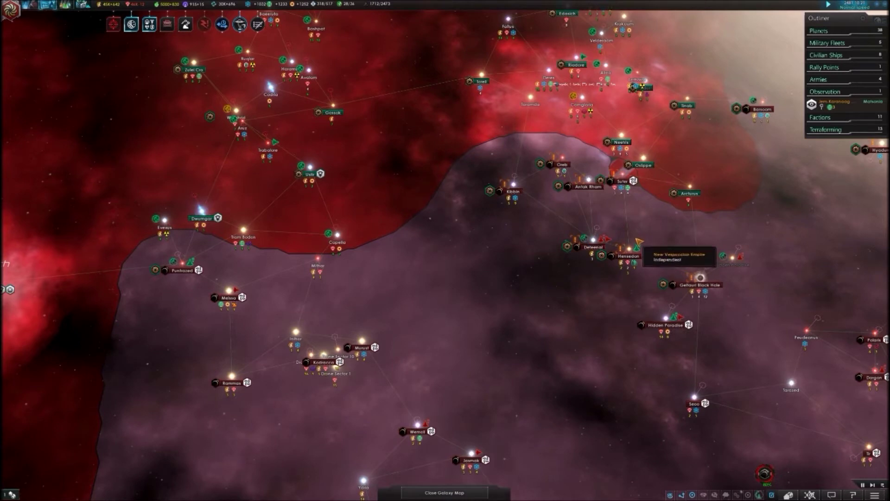
pyautogui.click(640, 255)
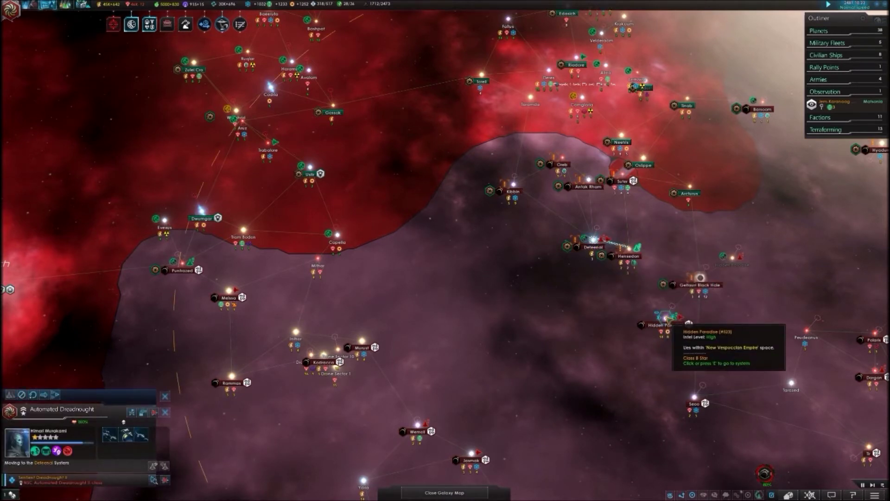
pyautogui.click(668, 320)
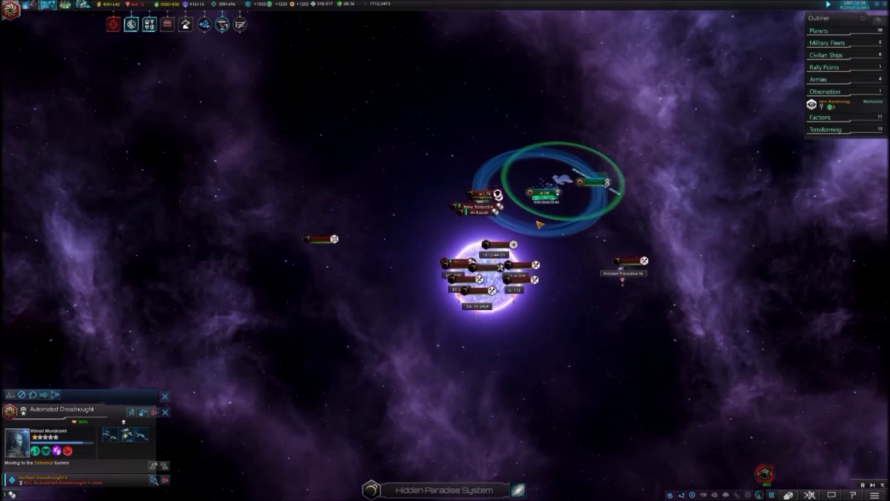
pyautogui.scroll(5, 516, 195)
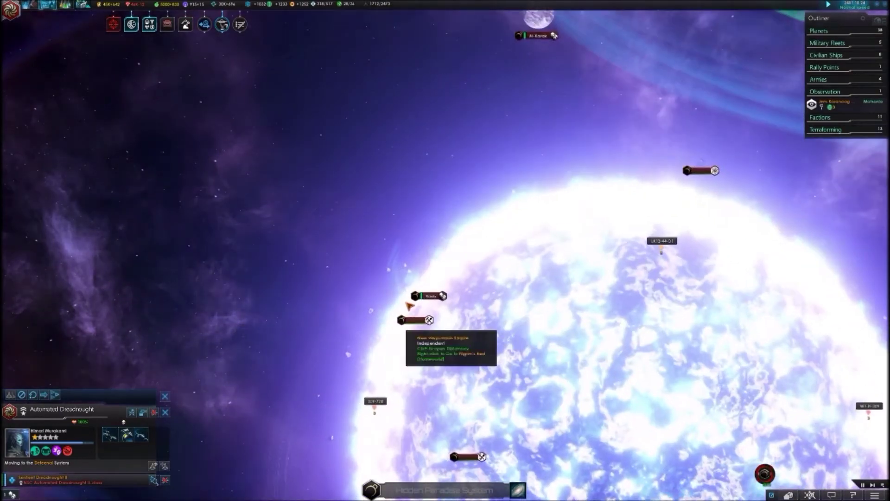
pyautogui.scroll(3, 422, 285)
pyautogui.scroll(3, 441, 293)
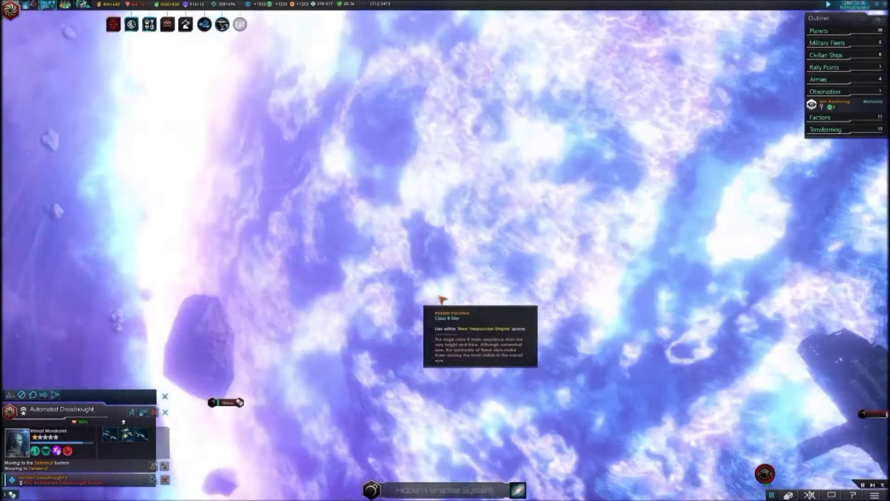
pyautogui.scroll(-3, 471, 313)
pyautogui.scroll(2, 358, 364)
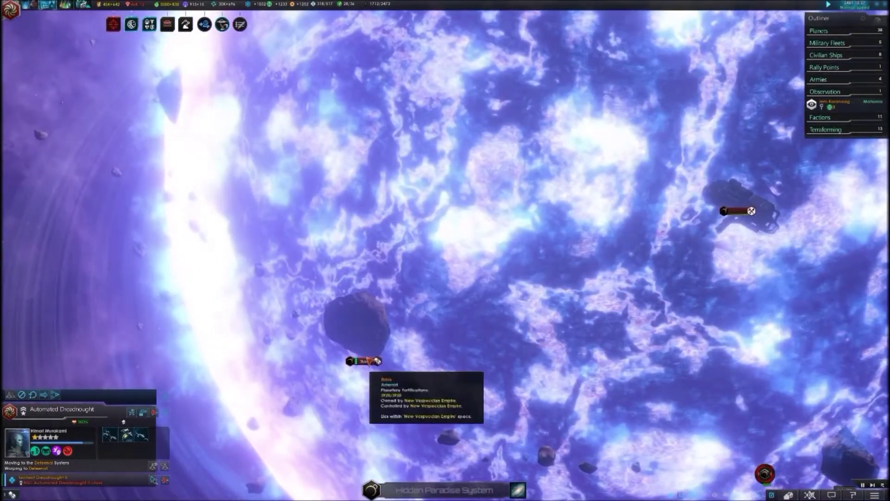
pyautogui.scroll(-3, 372, 349)
pyautogui.scroll(-5, 372, 350)
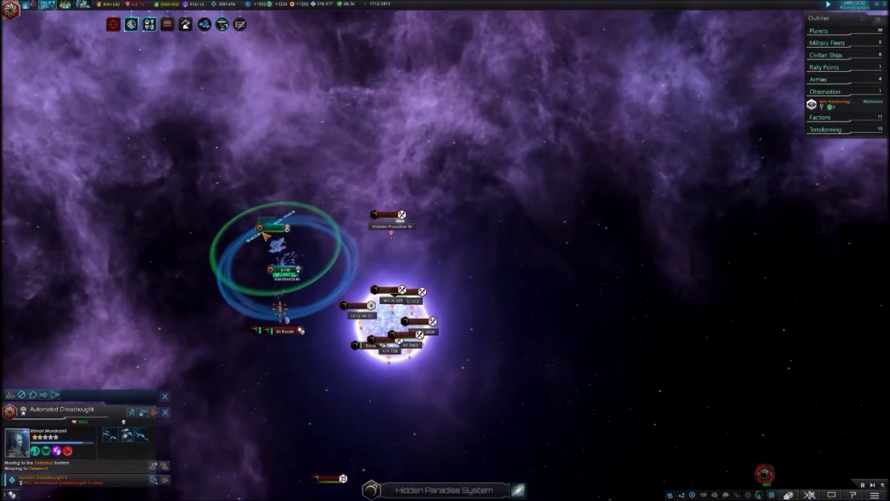
pyautogui.scroll(3, 437, 287)
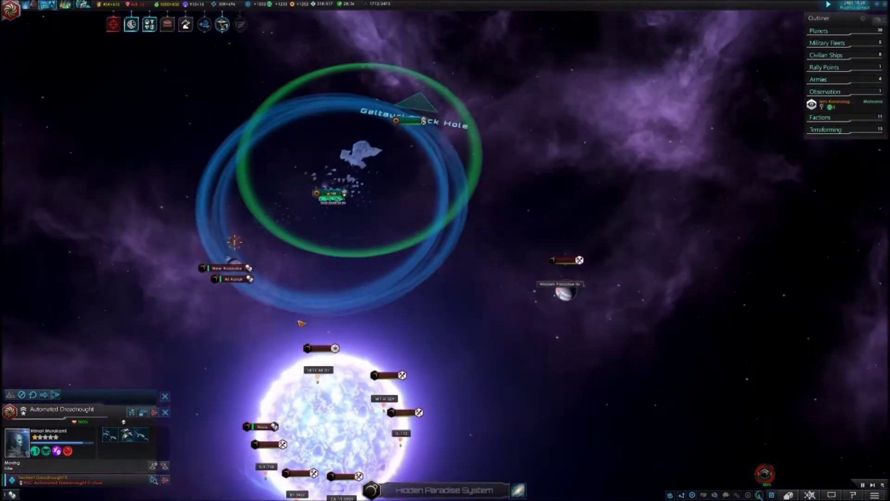
pyautogui.scroll(1, 230, 236)
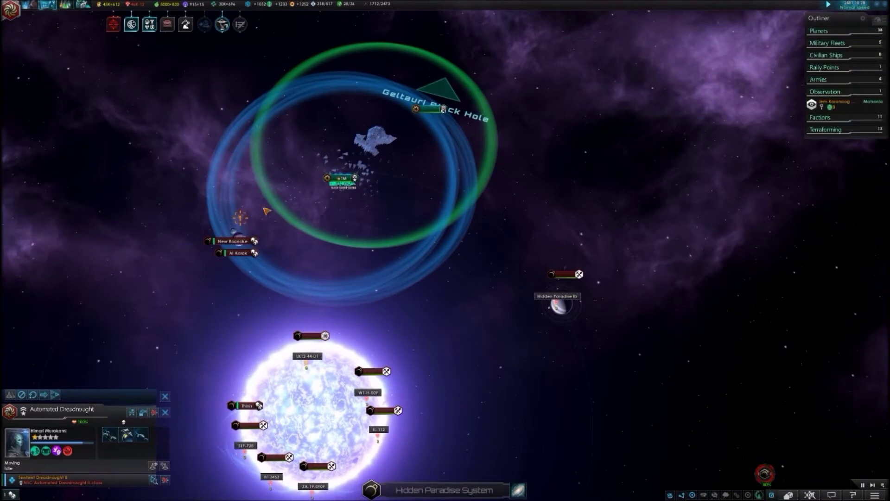
pyautogui.scroll(3, 216, 230)
pyautogui.scroll(1, 292, 240)
pyautogui.scroll(-2, 390, 240)
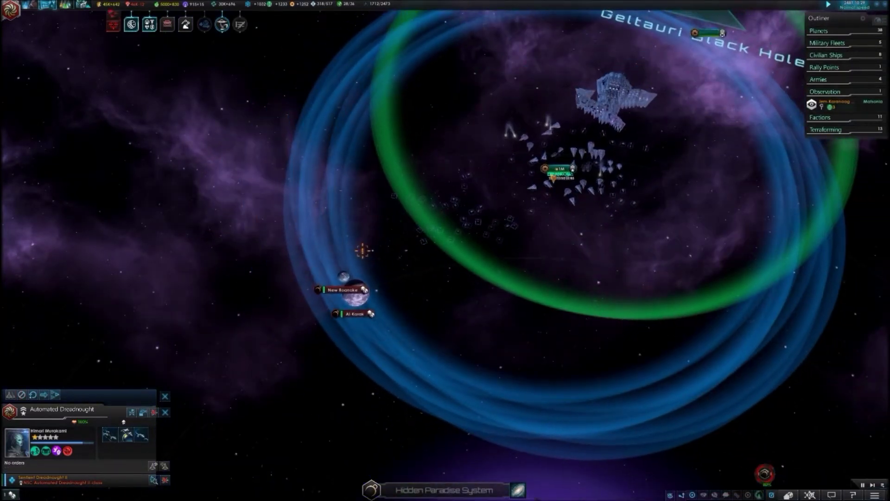
# Step: Send Transport Fleet 70 into orbit of Al-Karak in Hidden Paradise
pyautogui.click(555, 173)
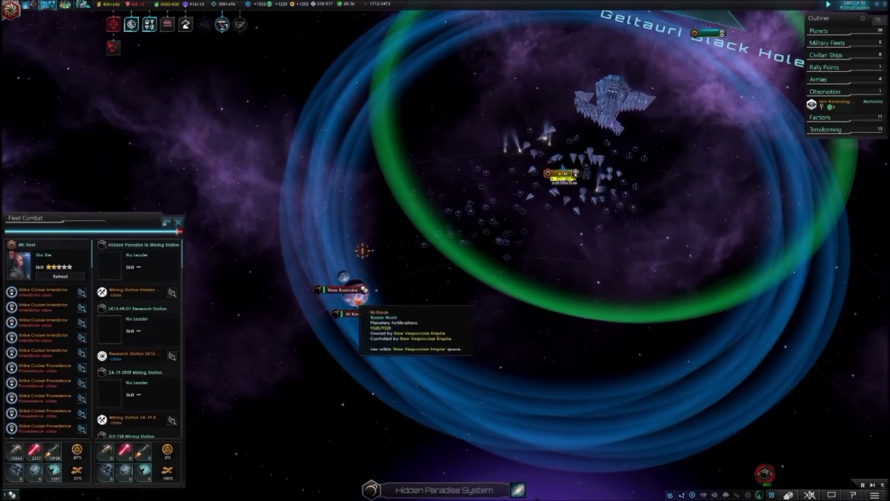
pyautogui.scroll(5, 365, 304)
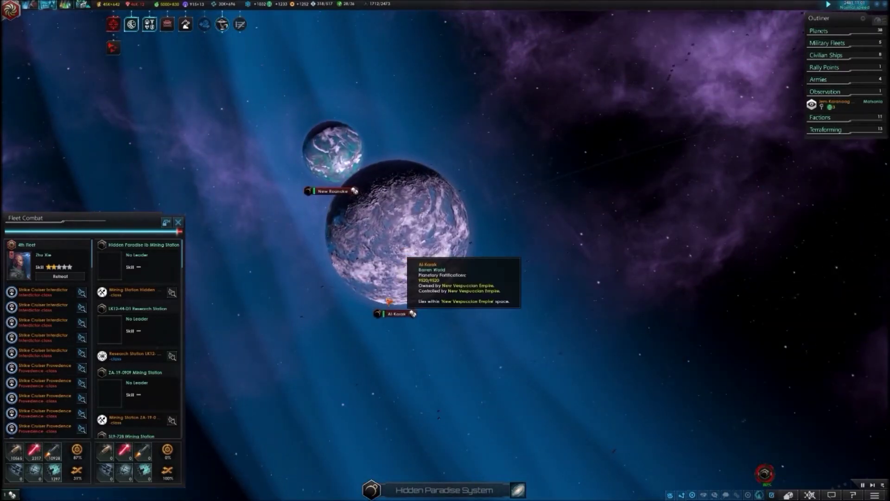
pyautogui.scroll(-5, 529, 315)
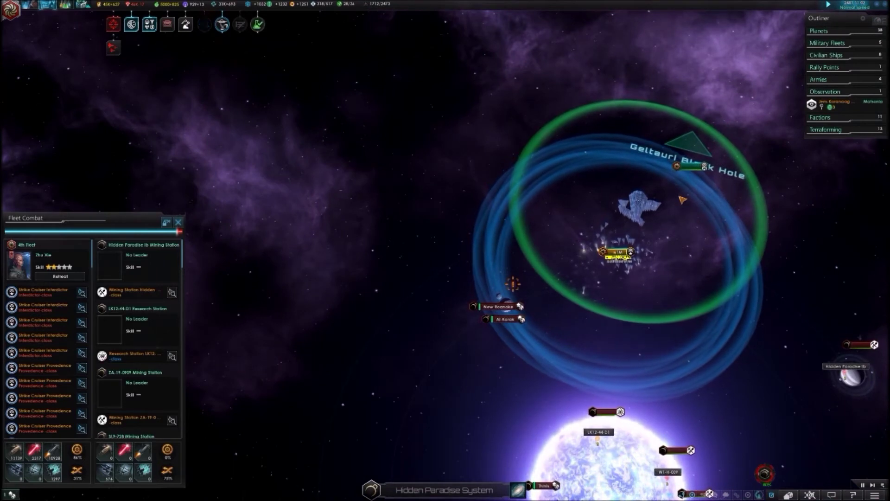
pyautogui.click(696, 167)
pyautogui.scroll(5, 501, 299)
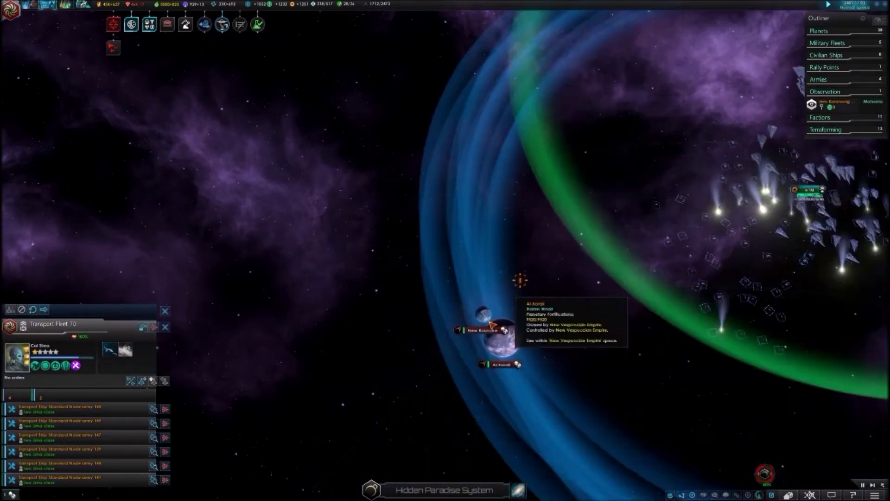
pyautogui.rightClick(512, 353)
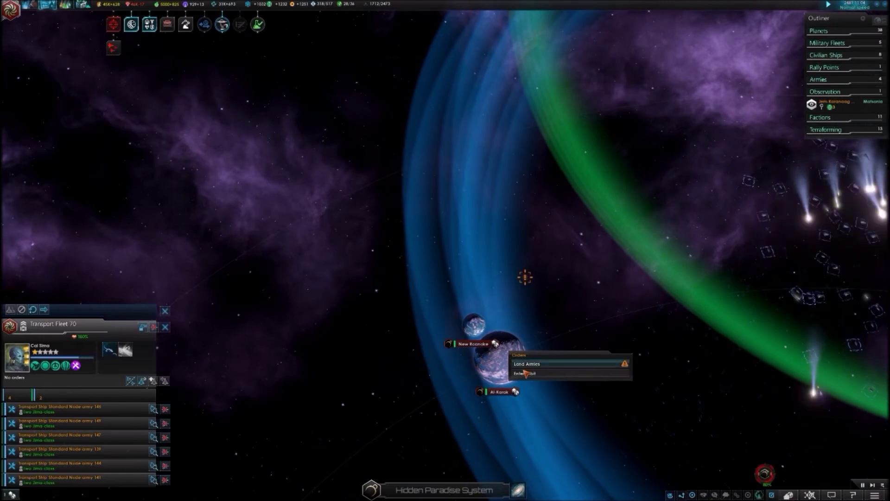
pyautogui.click(527, 375)
pyautogui.scroll(-5, 527, 375)
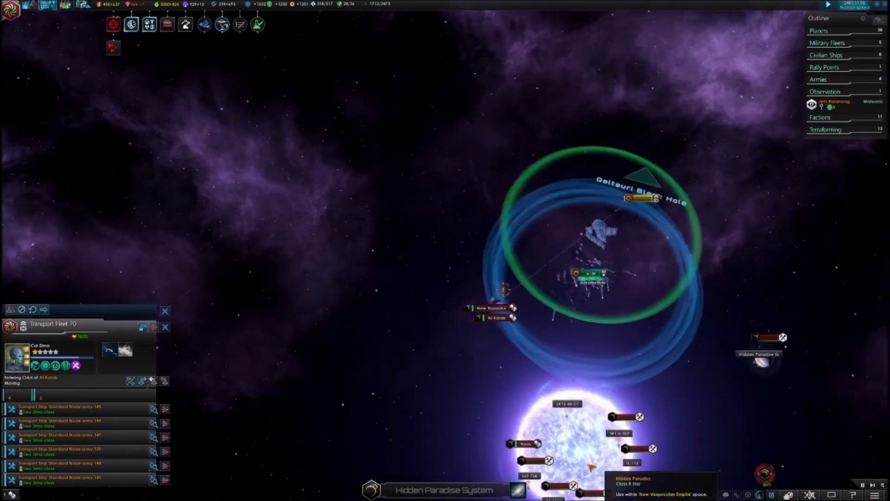
pyautogui.scroll(-5, 545, 480)
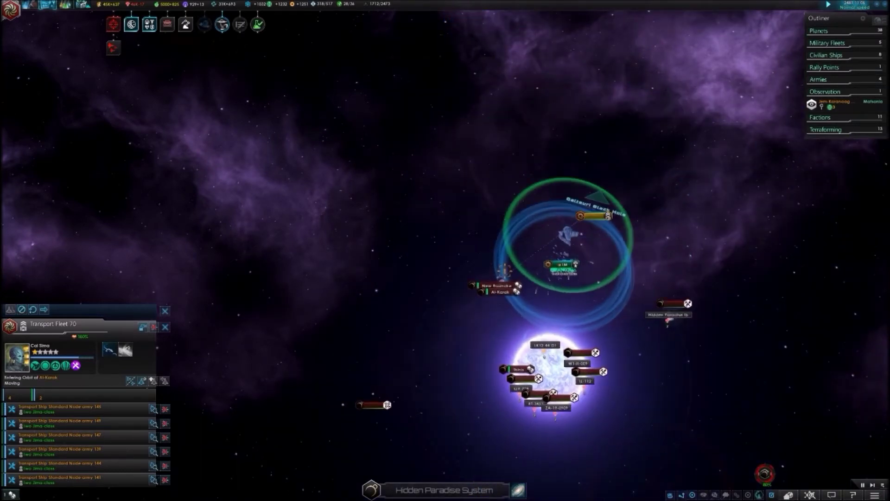
pyautogui.scroll(-5, 545, 496)
pyautogui.scroll(-3, 545, 495)
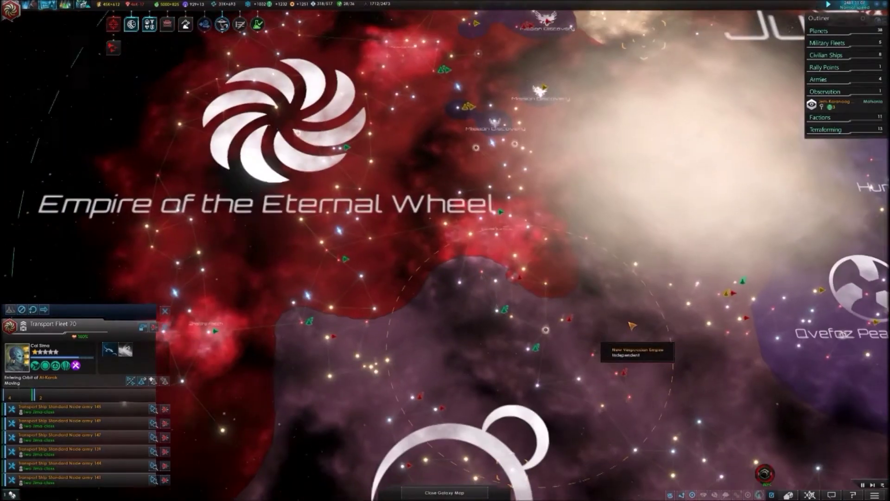
pyautogui.scroll(5, 782, 285)
pyautogui.scroll(3, 710, 278)
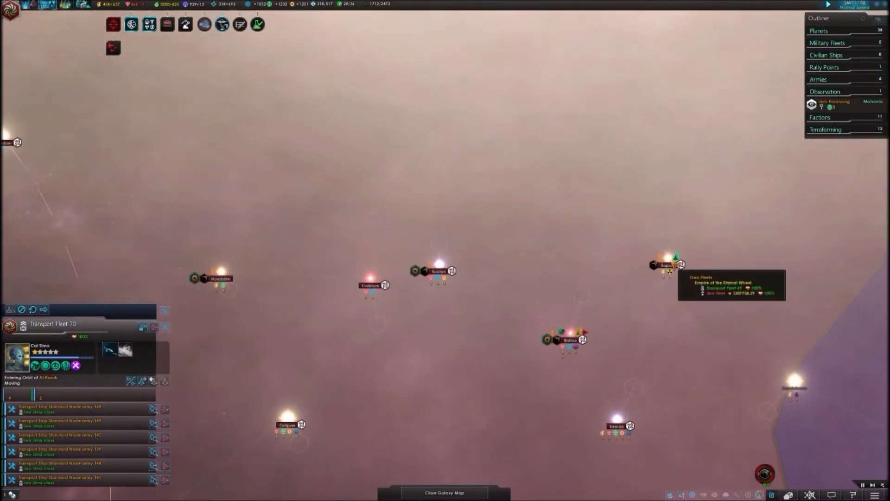
# Step: Open the Sapad system and briefly check planet Xianyang's details
pyautogui.click(669, 270)
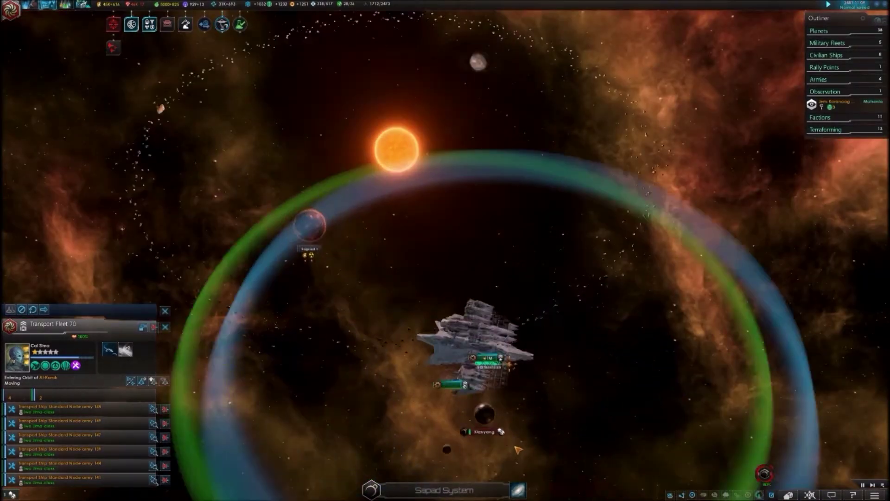
pyautogui.scroll(5, 468, 393)
pyautogui.click(459, 389)
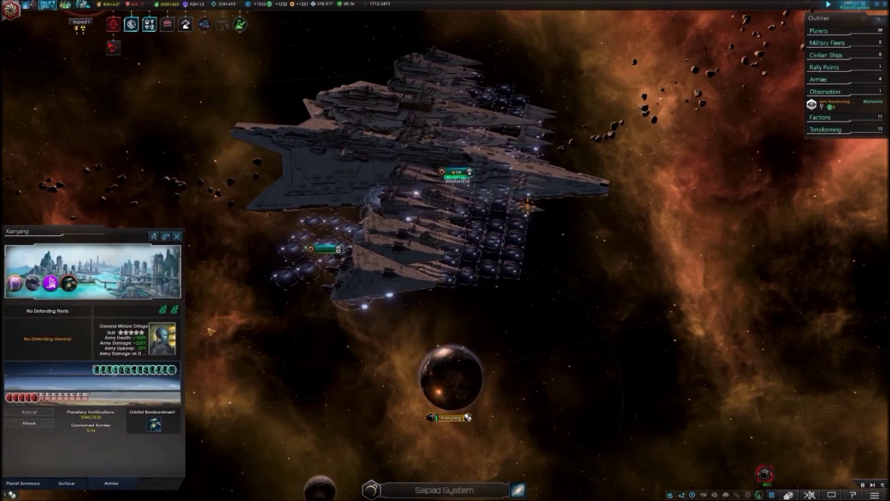
pyautogui.click(179, 239)
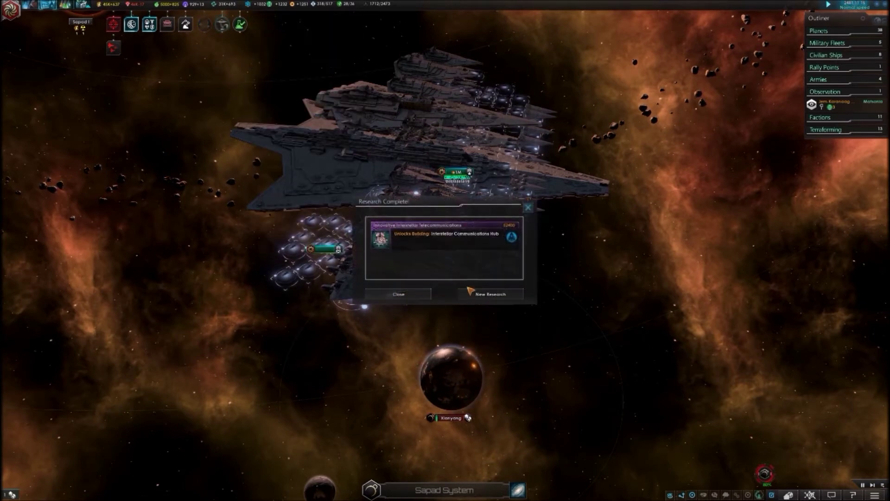
# Step: Pick Tachyon Wave Identification as the new Physics research project
pyautogui.click(482, 299)
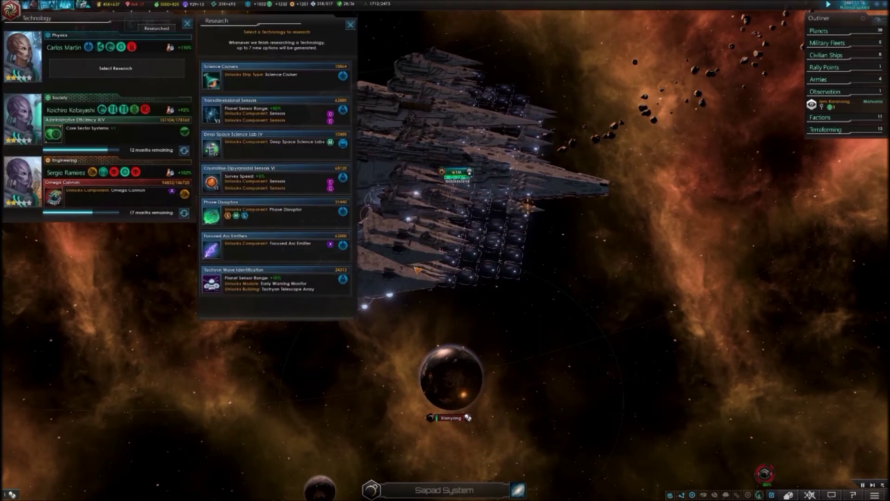
pyautogui.moveTo(286, 284)
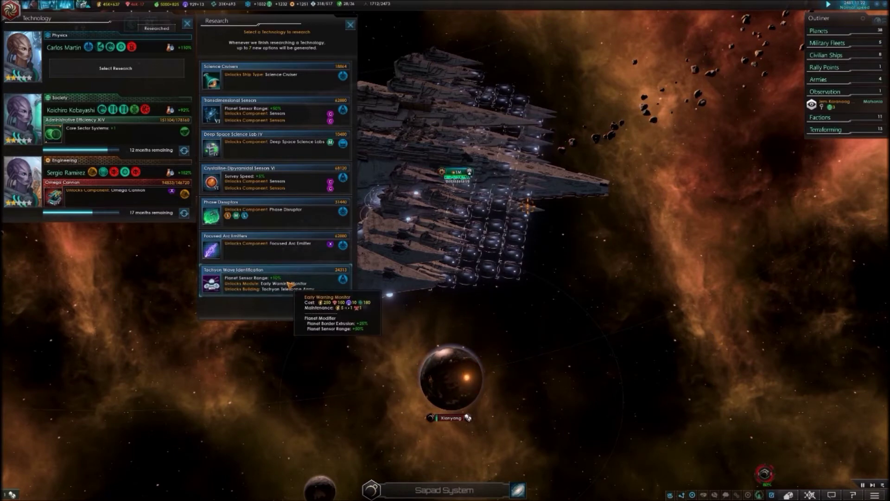
pyautogui.click(289, 284)
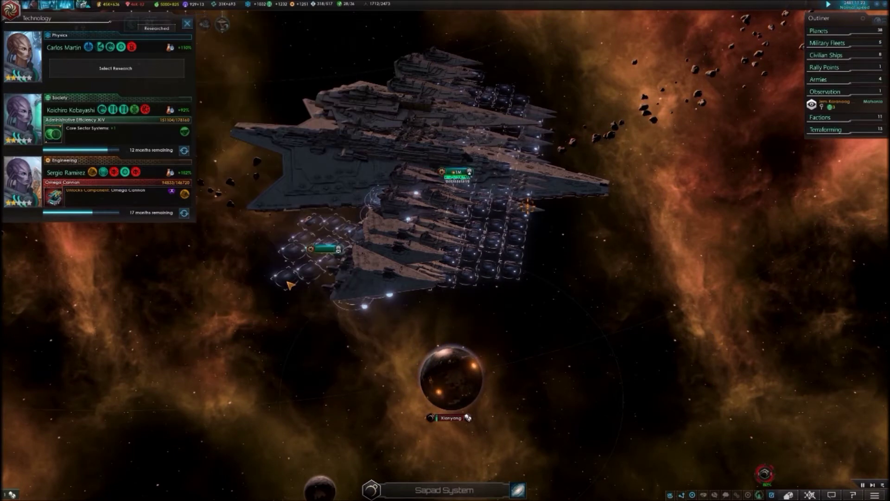
pyautogui.scroll(-3, 292, 271)
pyautogui.scroll(2, 296, 262)
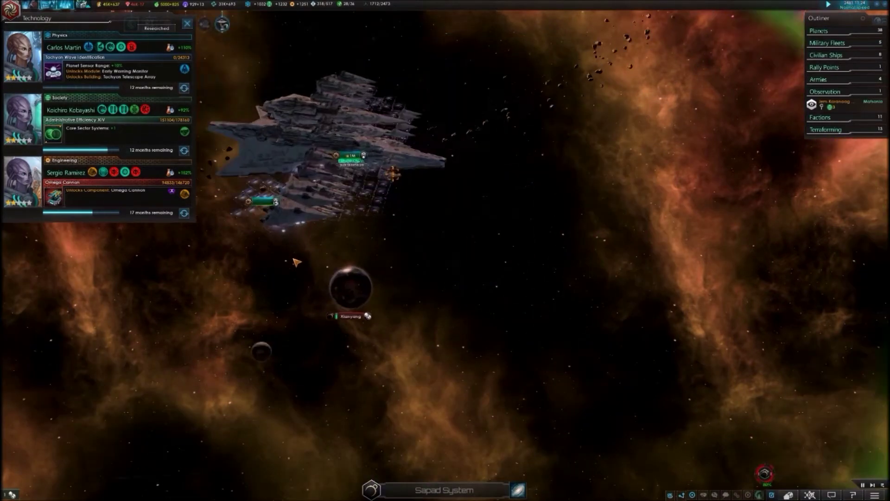
pyautogui.scroll(1, 390, 334)
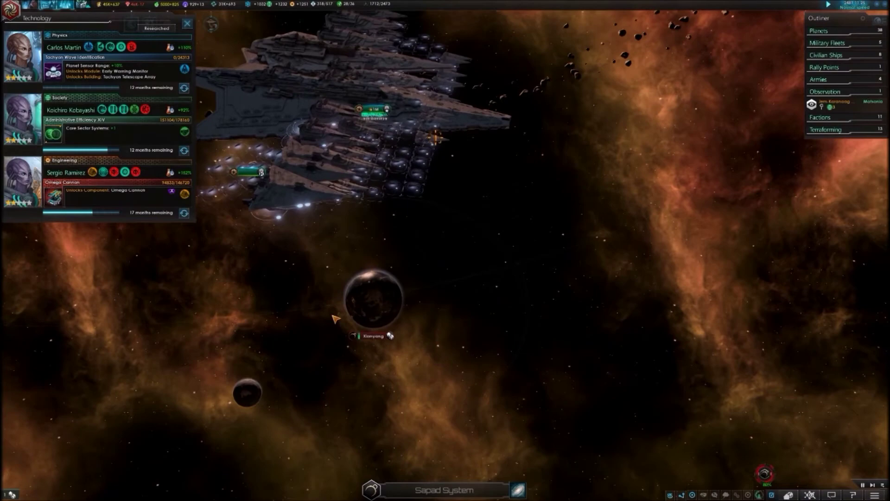
pyautogui.scroll(2, 380, 339)
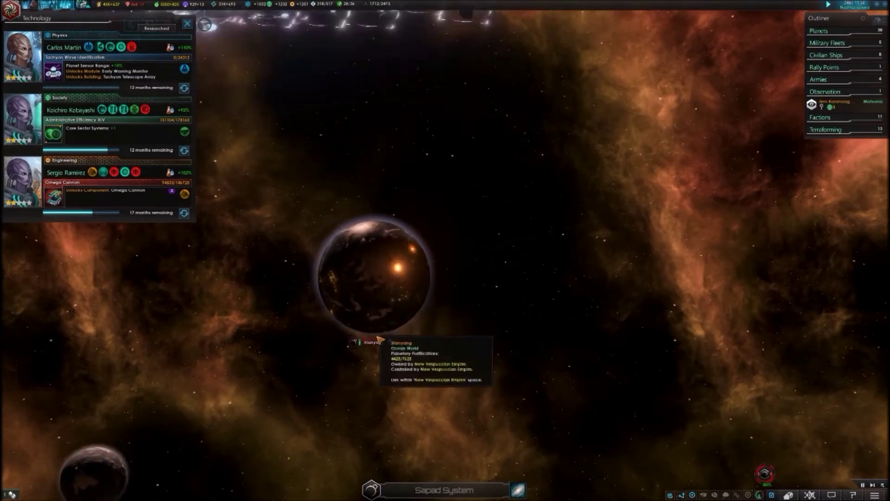
pyautogui.scroll(-3, 382, 337)
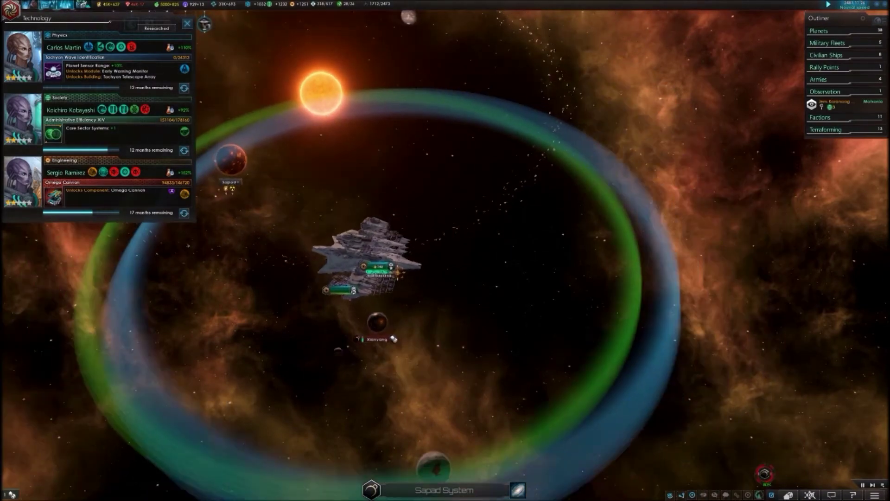
pyautogui.scroll(-1, 383, 296)
pyautogui.scroll(-3, 379, 306)
pyautogui.scroll(-2, 376, 310)
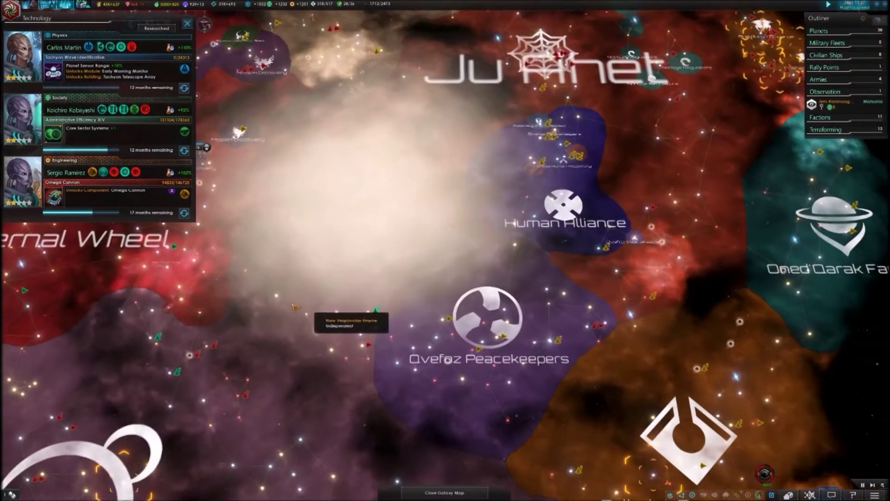
pyautogui.scroll(-1, 209, 306)
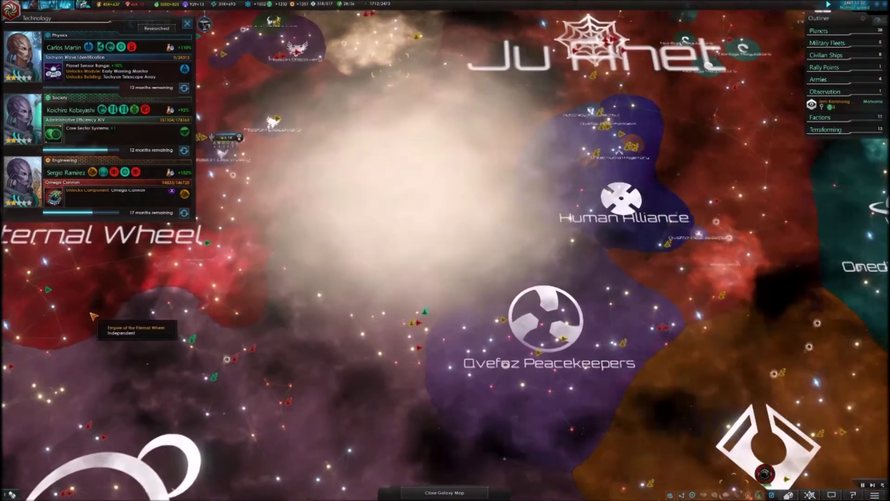
pyautogui.scroll(3, 126, 306)
pyautogui.scroll(-3, 174, 265)
pyautogui.scroll(3, 230, 188)
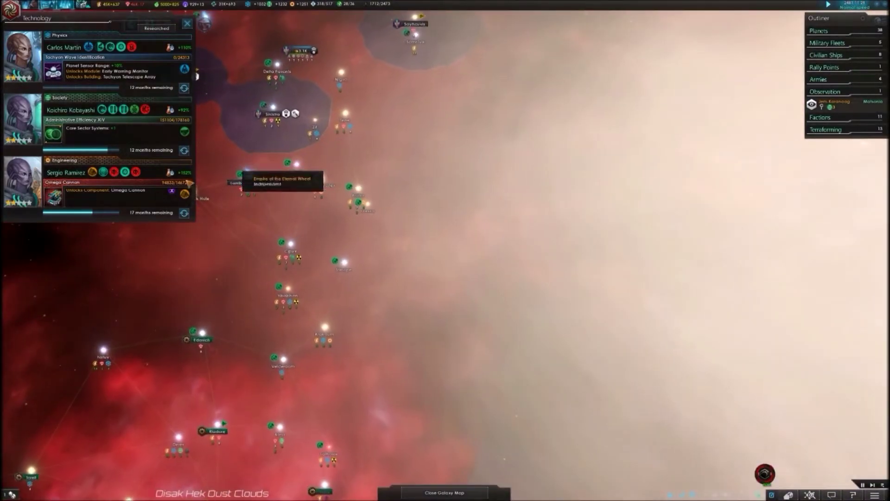
pyautogui.scroll(-2, 229, 174)
pyautogui.scroll(-2, 174, 208)
pyautogui.scroll(2, 147, 221)
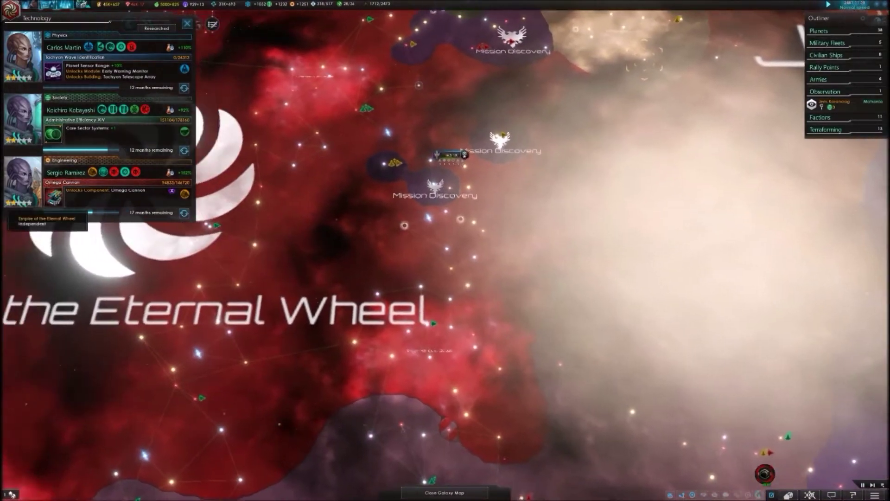
pyautogui.scroll(2, 278, 171)
pyautogui.scroll(1, 327, 198)
pyautogui.scroll(2, 332, 202)
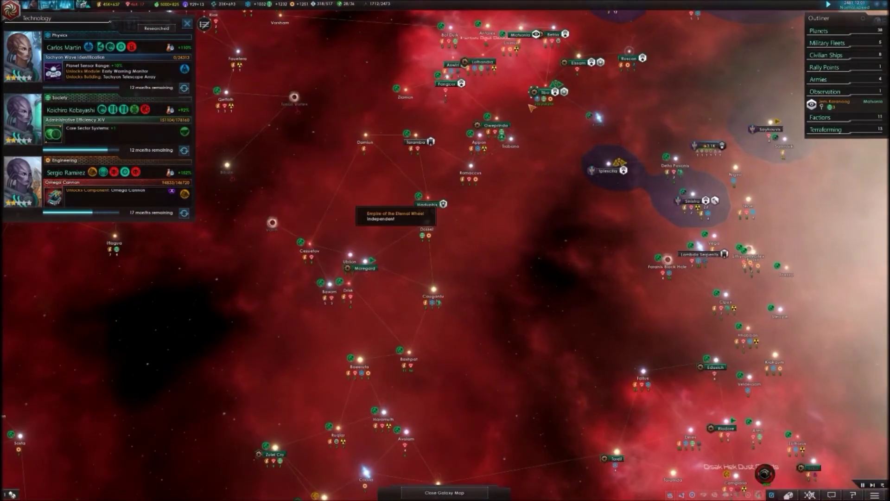
pyautogui.scroll(2, 551, 88)
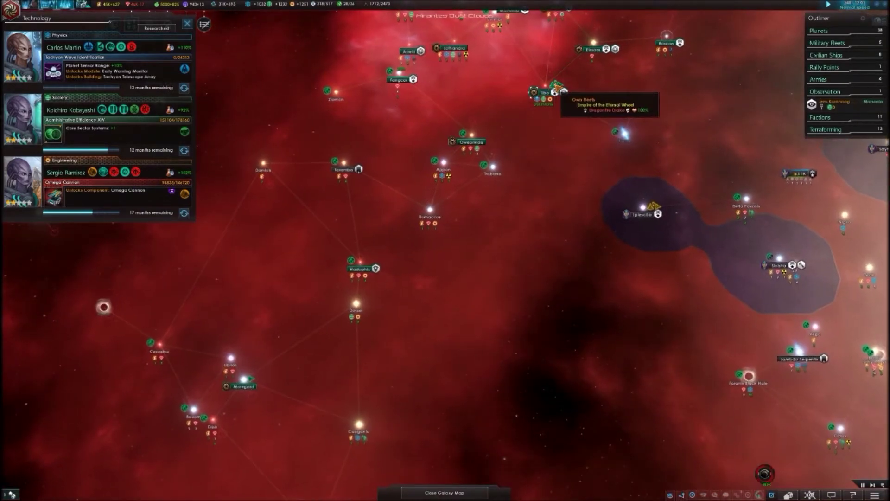
pyautogui.scroll(2, 552, 88)
pyautogui.scroll(1, 543, 90)
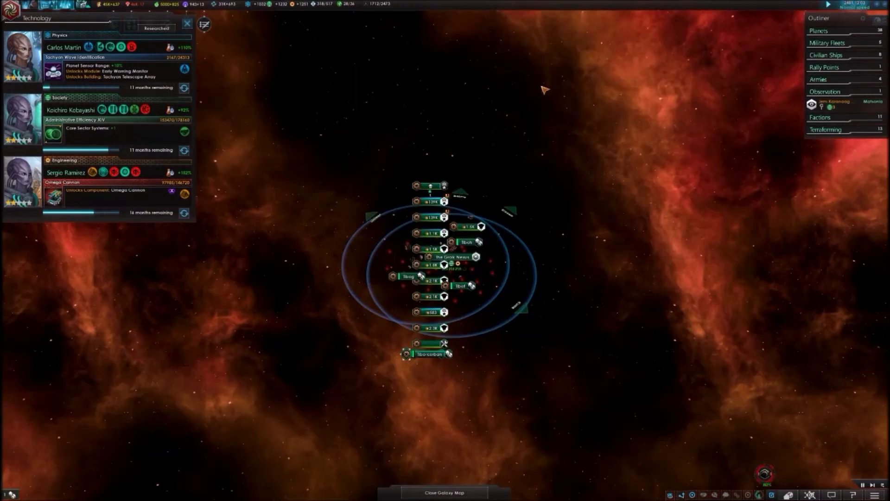
pyautogui.scroll(2, 454, 288)
pyautogui.scroll(2, 454, 288)
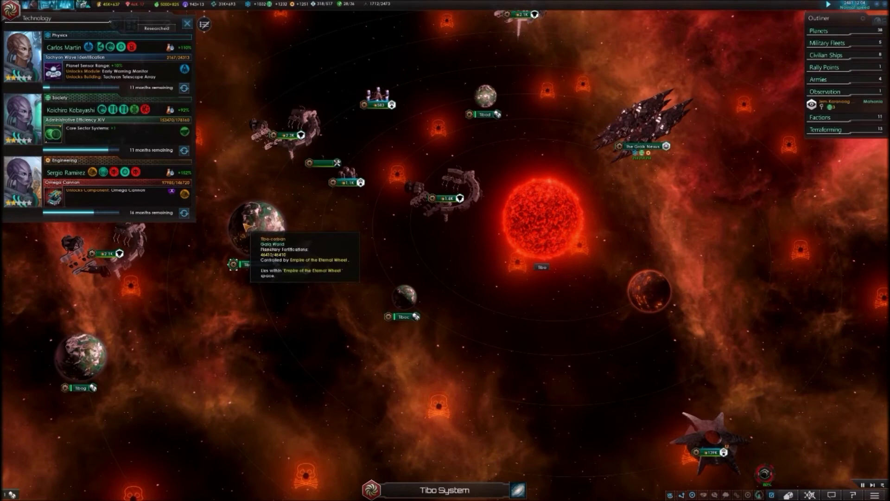
# Step: Open the Tibo-corban Gaia world's planet summary in the Tibo system
pyautogui.click(228, 259)
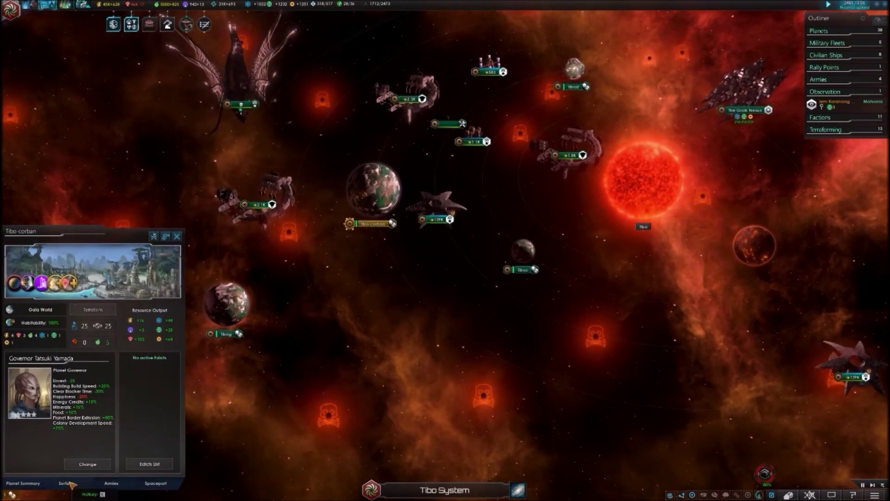
# Step: Cancel the queued Basic Hydroponics Farm on a Tibo-corban tile
pyautogui.click(67, 484)
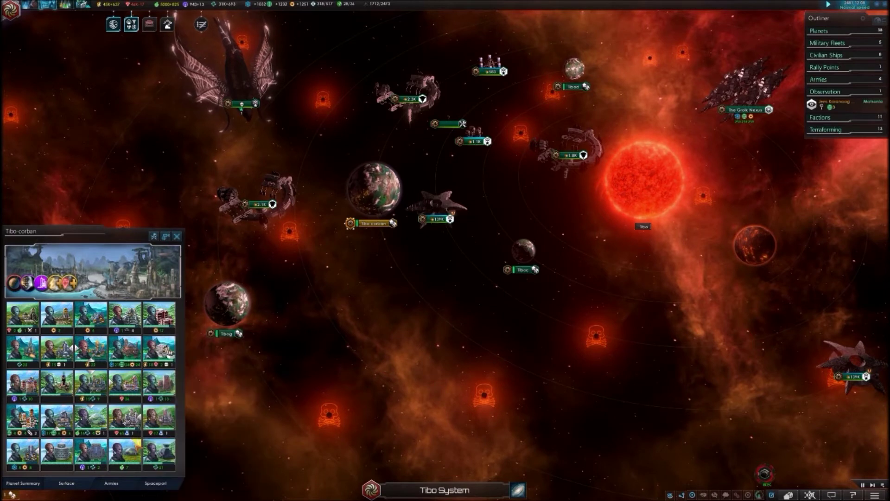
pyautogui.click(135, 454)
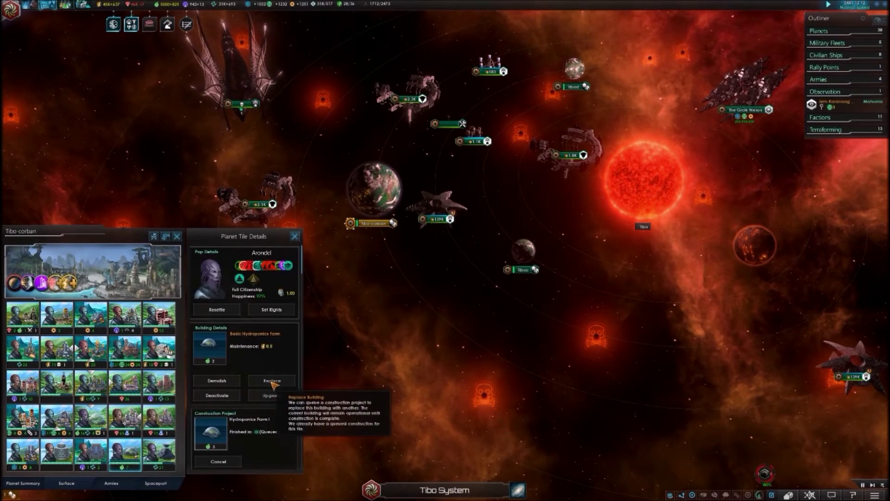
pyautogui.click(218, 462)
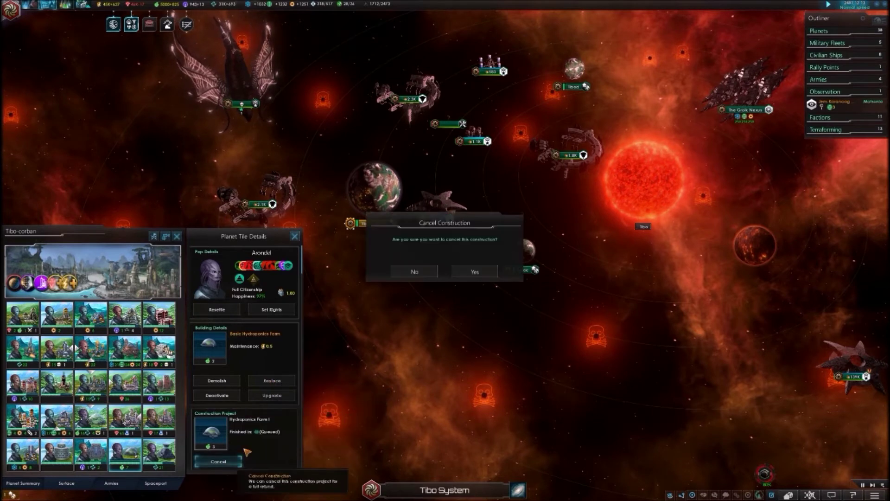
pyautogui.click(477, 273)
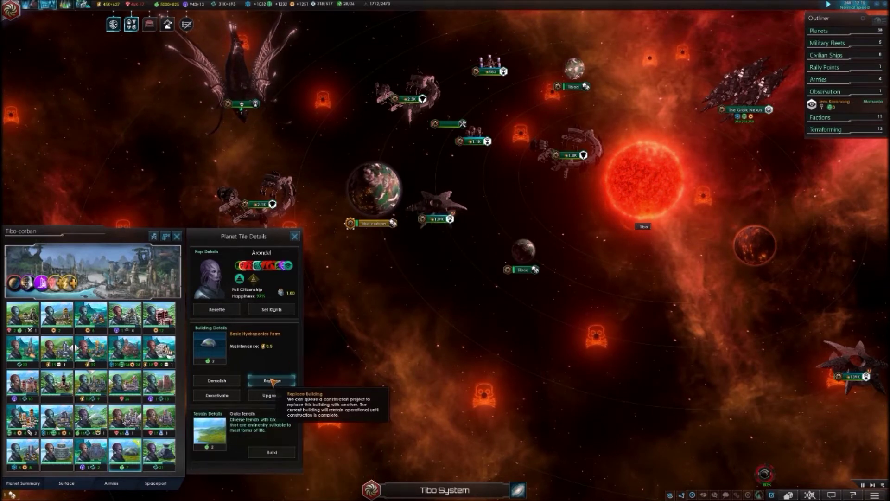
# Step: Queue an Interstellar Communications Hub on that tile instead
pyautogui.click(273, 381)
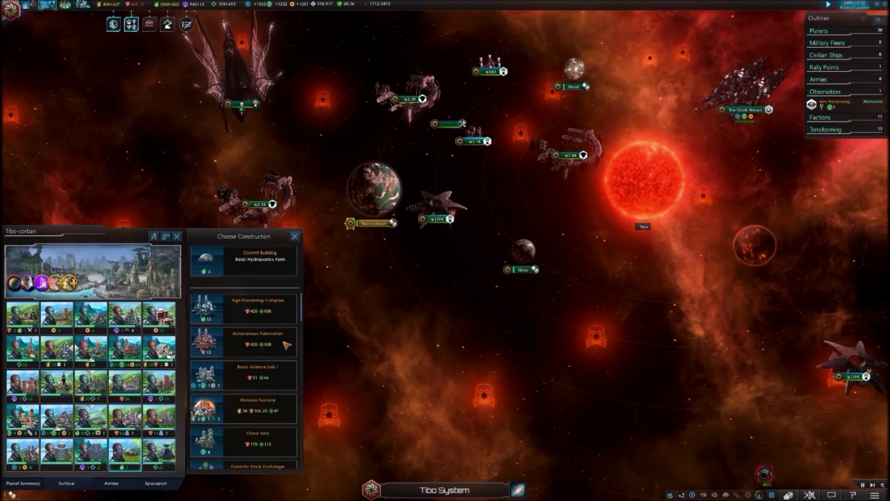
pyautogui.scroll(-1, 289, 375)
pyautogui.scroll(-1, 288, 382)
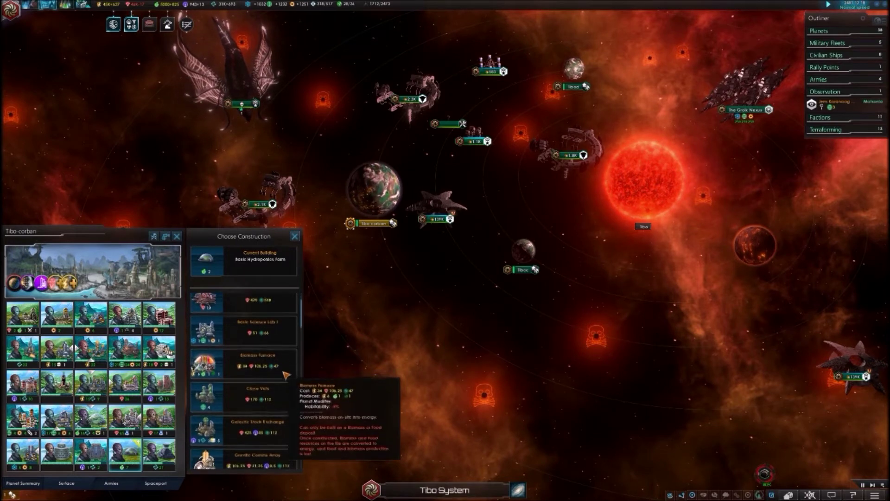
pyautogui.scroll(-1, 288, 381)
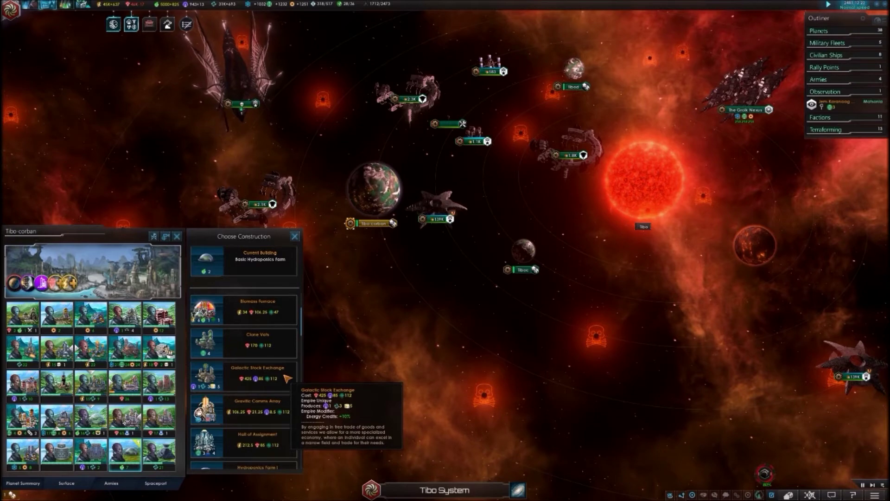
pyautogui.scroll(-2, 287, 378)
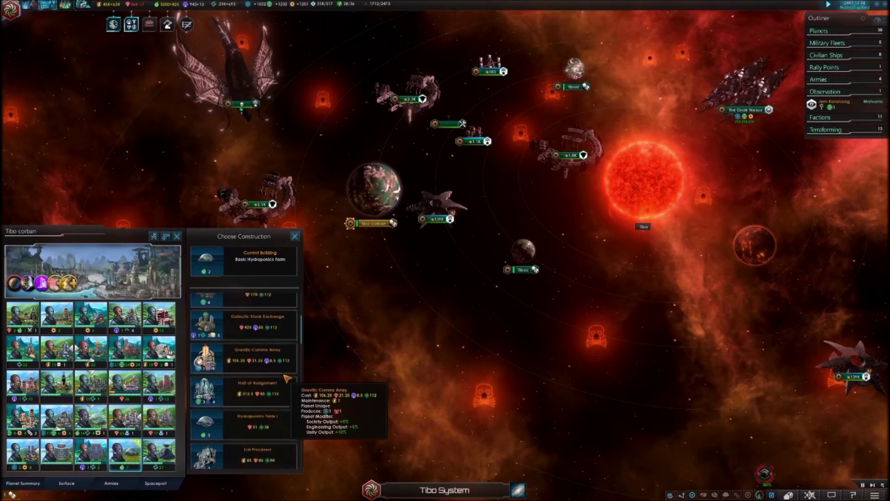
pyautogui.scroll(-1, 251, 369)
pyautogui.scroll(-2, 306, 386)
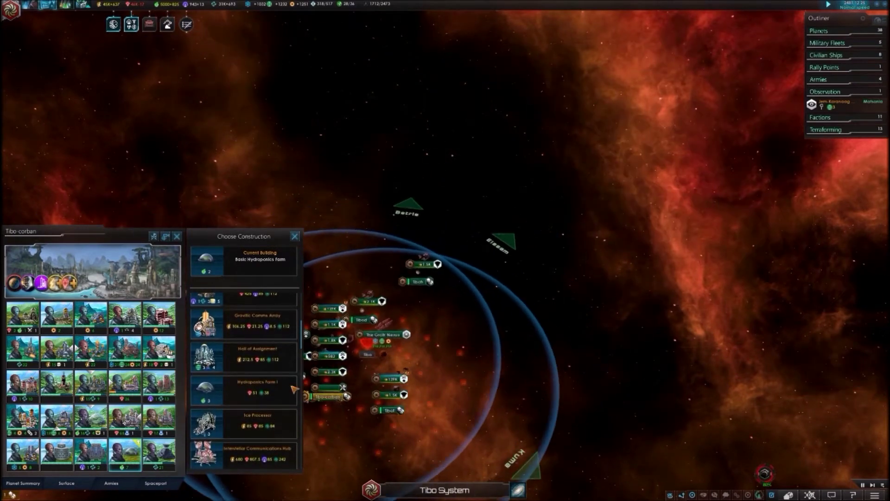
pyautogui.scroll(-1, 268, 399)
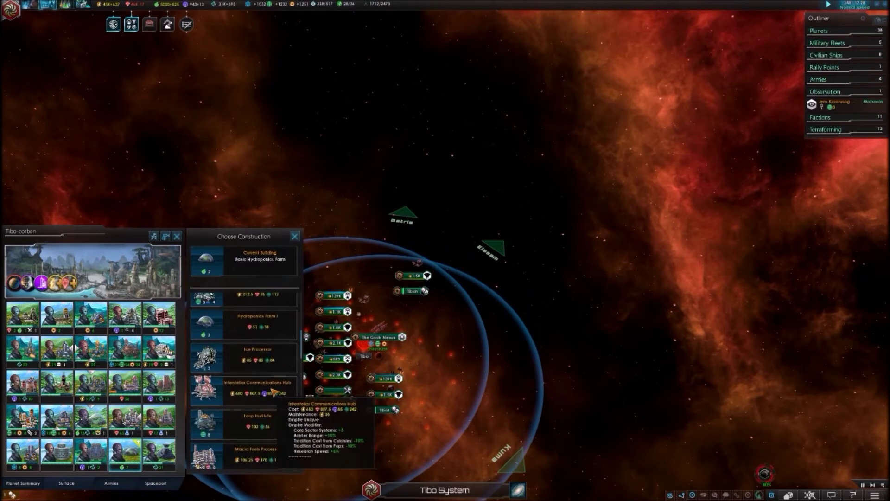
pyautogui.click(273, 394)
pyautogui.click(493, 273)
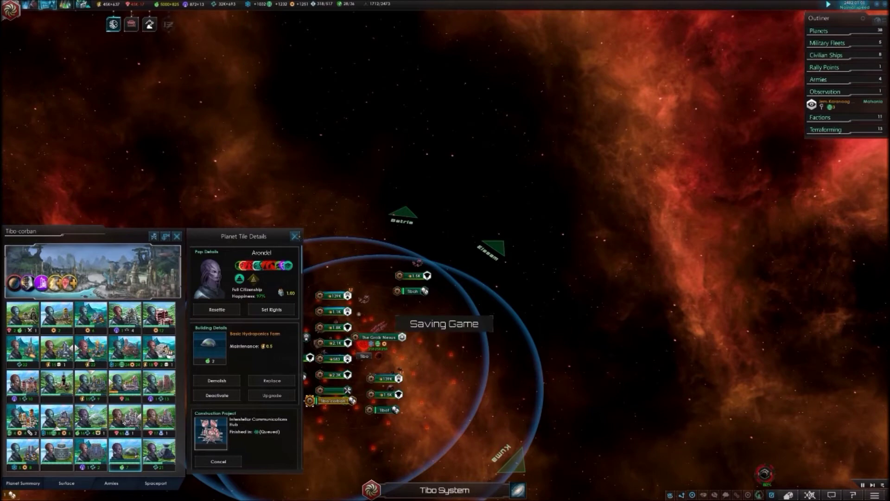
pyautogui.click(296, 237)
# Step: Survey toward Bidtox, then enter the Sapad system and select Transport Fleet 69
pyautogui.click(518, 491)
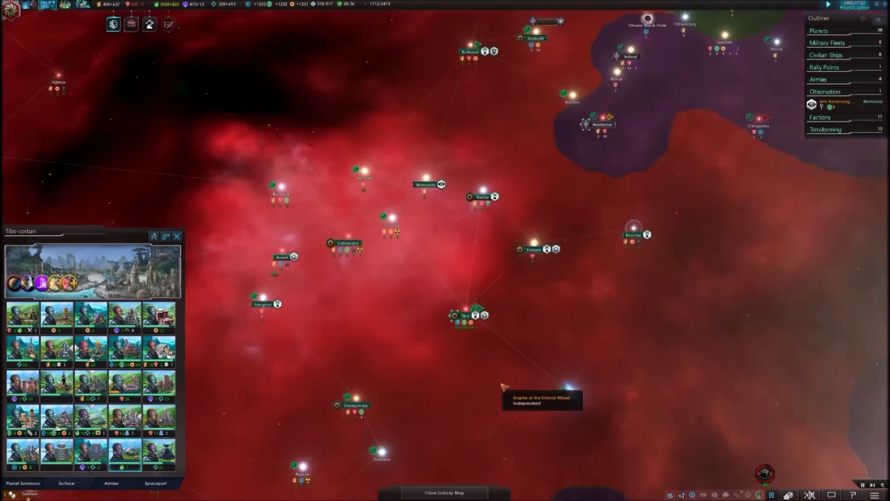
pyautogui.scroll(-5, 487, 362)
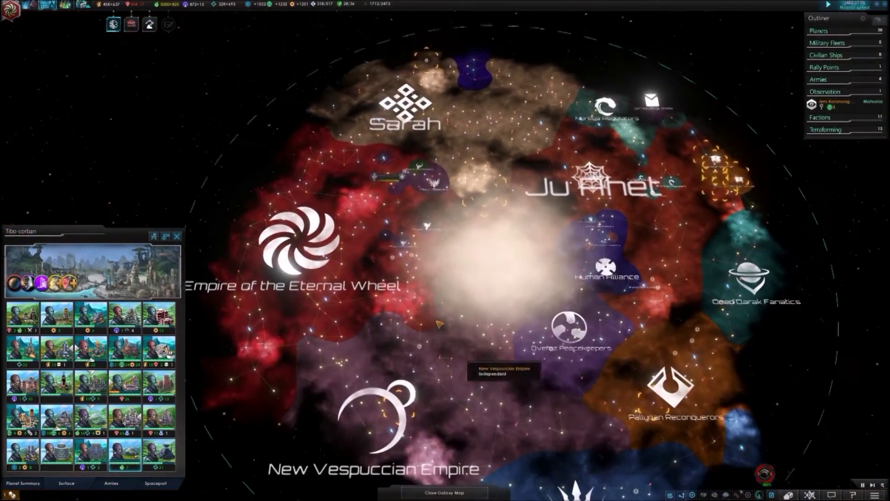
pyautogui.scroll(5, 492, 303)
pyautogui.scroll(-5, 448, 259)
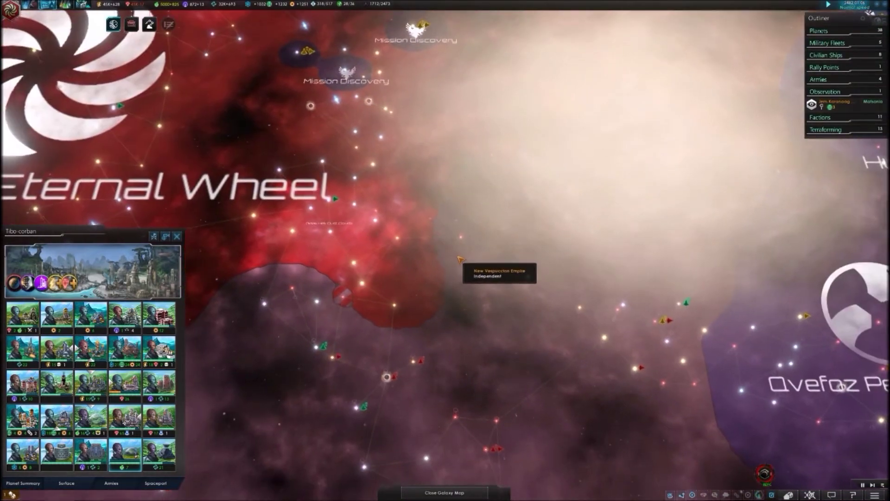
pyautogui.scroll(5, 427, 152)
pyautogui.scroll(5, 424, 269)
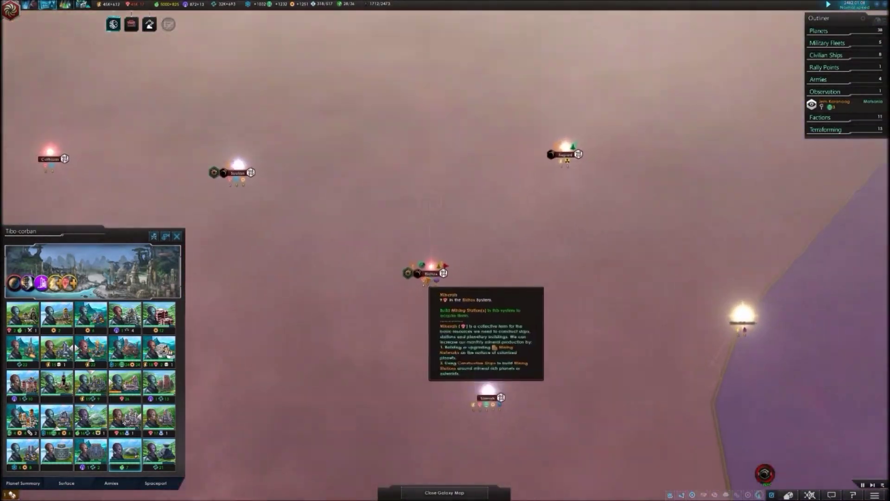
pyautogui.scroll(3, 432, 268)
pyautogui.scroll(3, 437, 268)
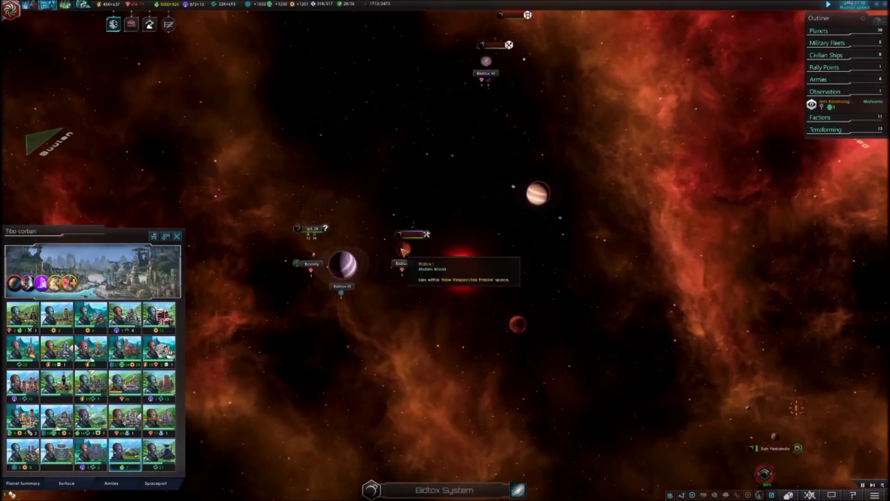
pyautogui.scroll(-4, 456, 289)
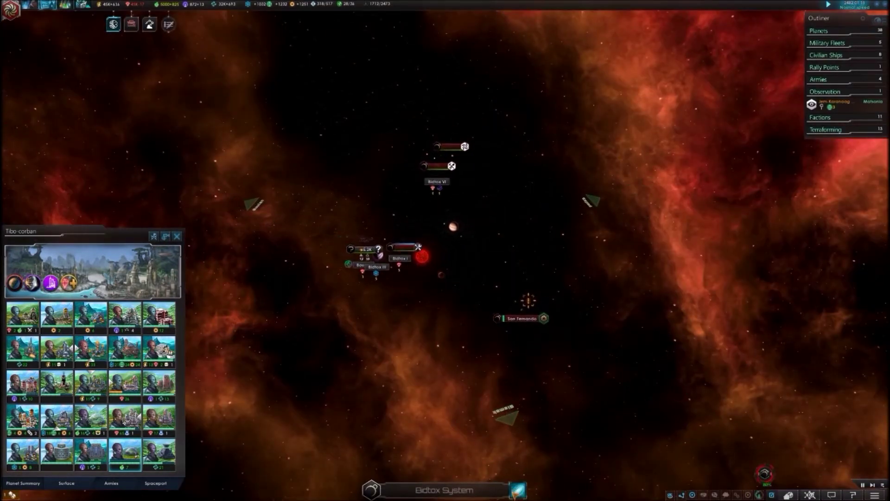
pyautogui.click(518, 490)
pyautogui.scroll(2, 487, 337)
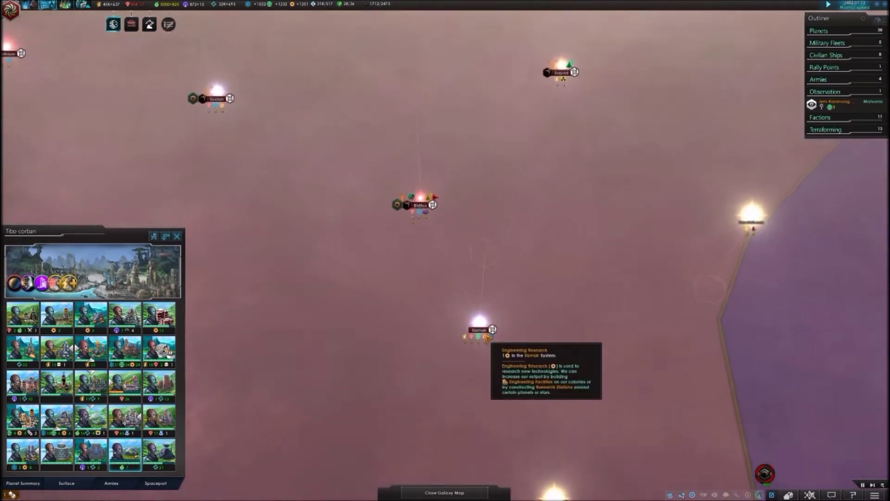
pyautogui.scroll(-3, 488, 337)
pyautogui.doubleClick(490, 285)
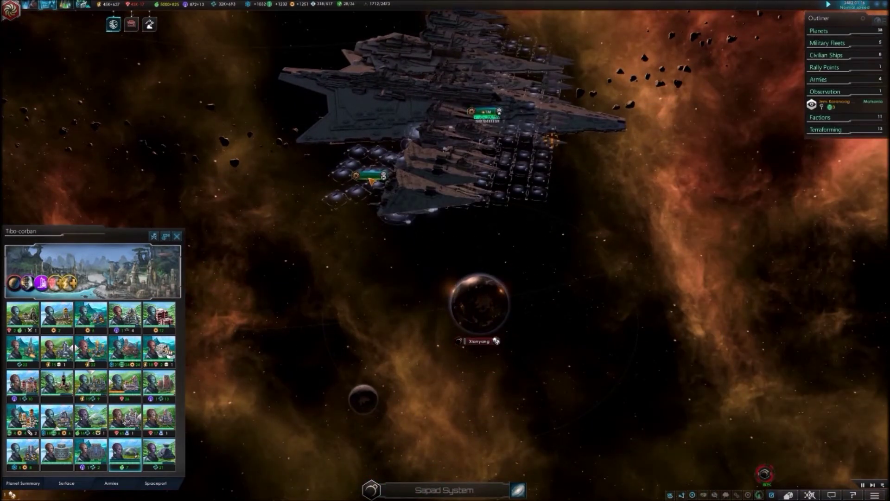
pyautogui.click(371, 176)
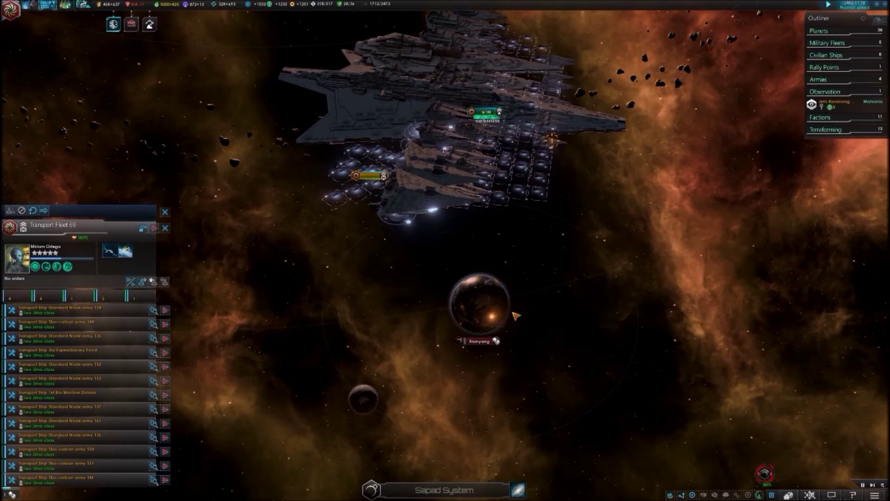
# Step: Return to the galaxy map around Geltauri Black Hole and Hidden Paradise
pyautogui.click(518, 490)
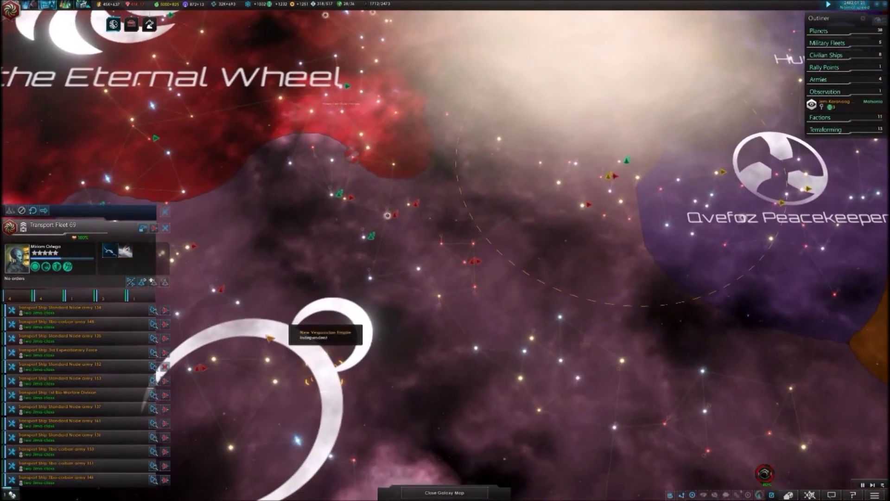
pyautogui.scroll(5, 376, 237)
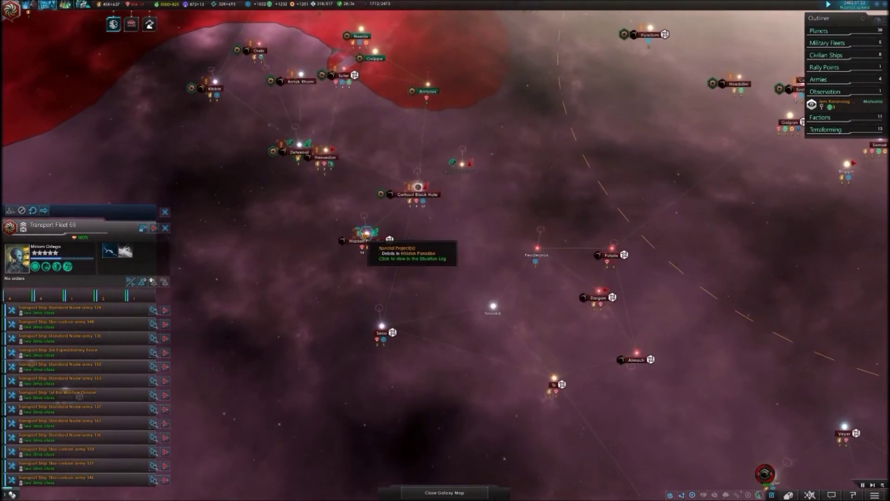
# Step: Review the Hidden Paradise debris project in the Situation Log, then return to the galaxy map
pyautogui.click(369, 239)
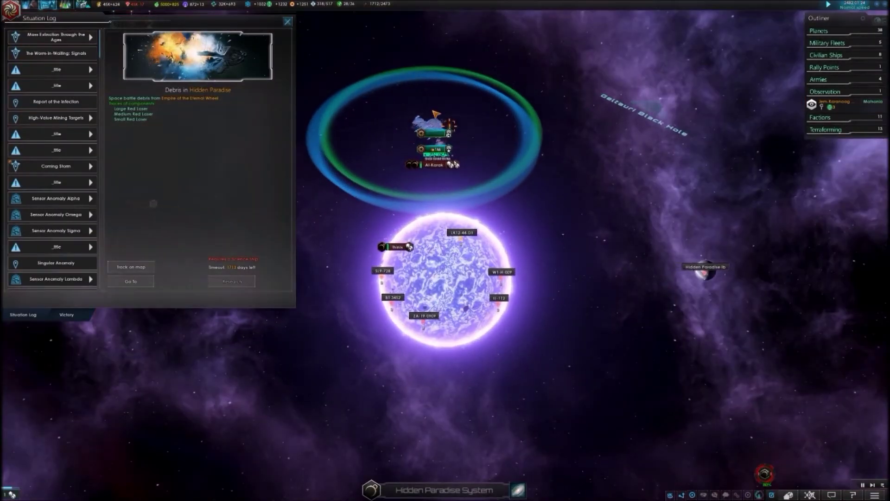
pyautogui.scroll(3, 447, 163)
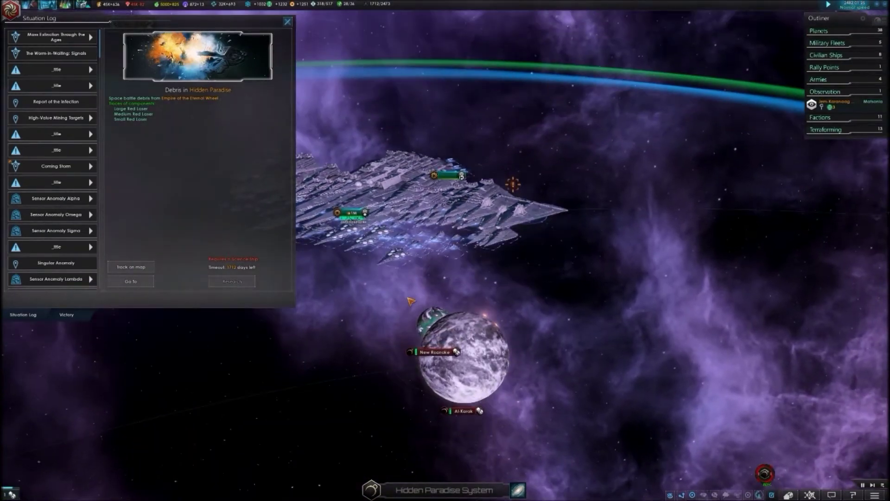
pyautogui.scroll(1, 414, 356)
pyautogui.scroll(2, 425, 357)
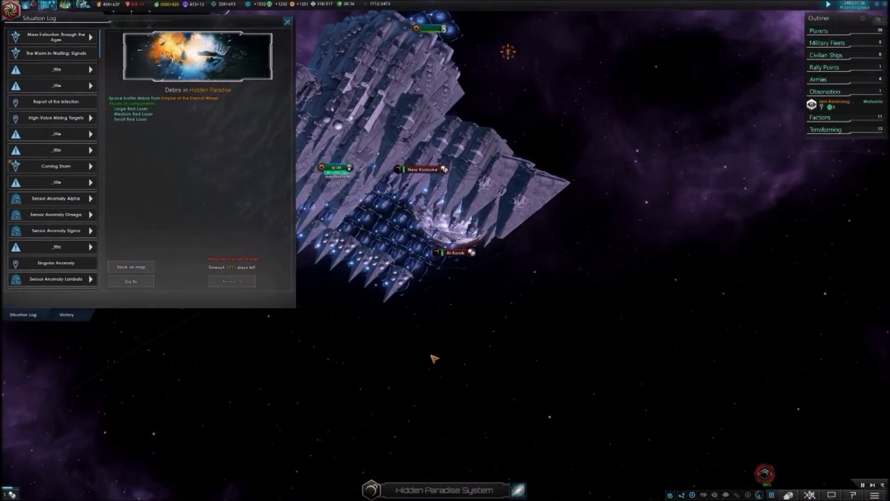
pyautogui.click(287, 23)
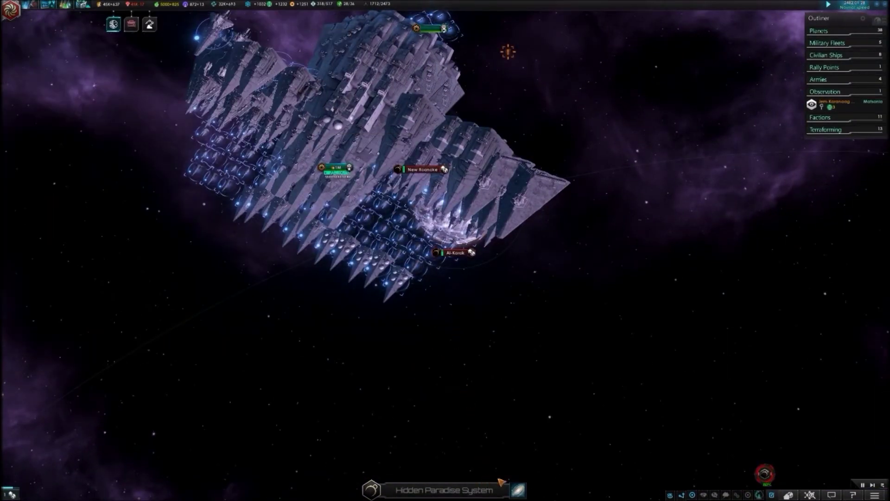
pyautogui.click(520, 489)
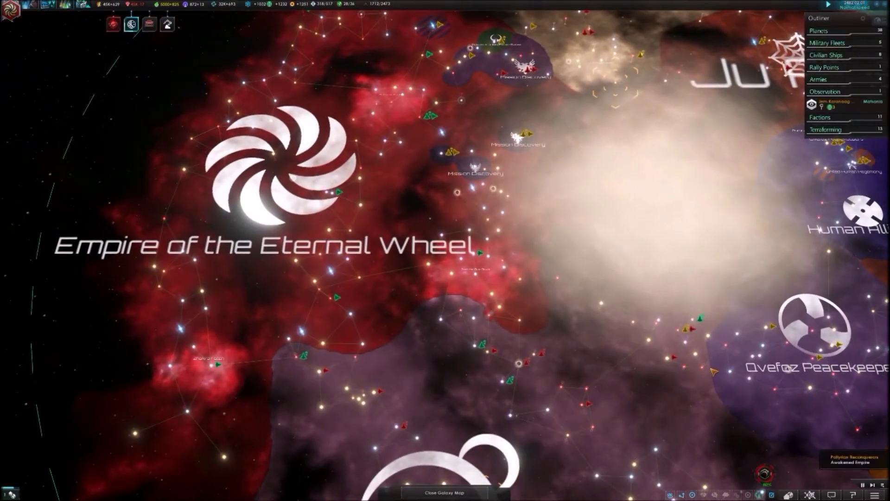
pyautogui.scroll(5, 715, 372)
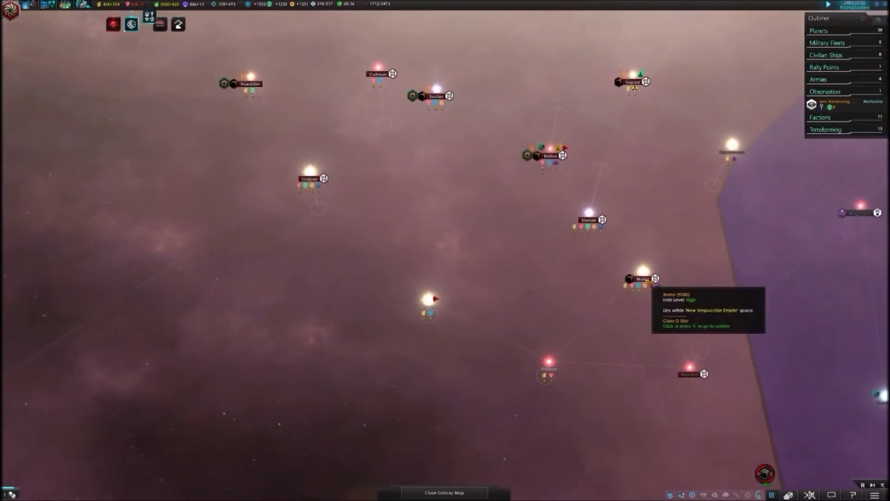
pyautogui.scroll(2, 653, 279)
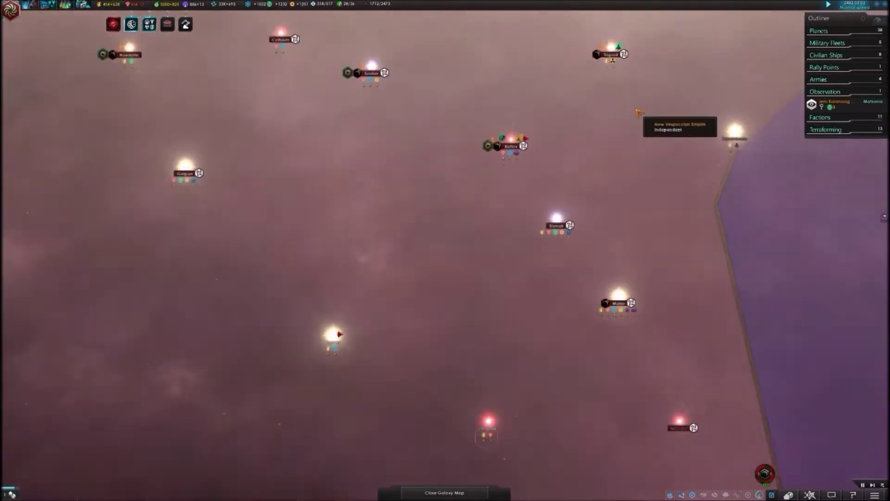
pyautogui.scroll(-4, 640, 119)
pyautogui.scroll(3, 626, 94)
# Step: Check Xianyang's garrisoned armies in Sapad and select the 2nd Fleet and Transport Fleet 71
pyautogui.click(628, 88)
pyautogui.scroll(2, 494, 389)
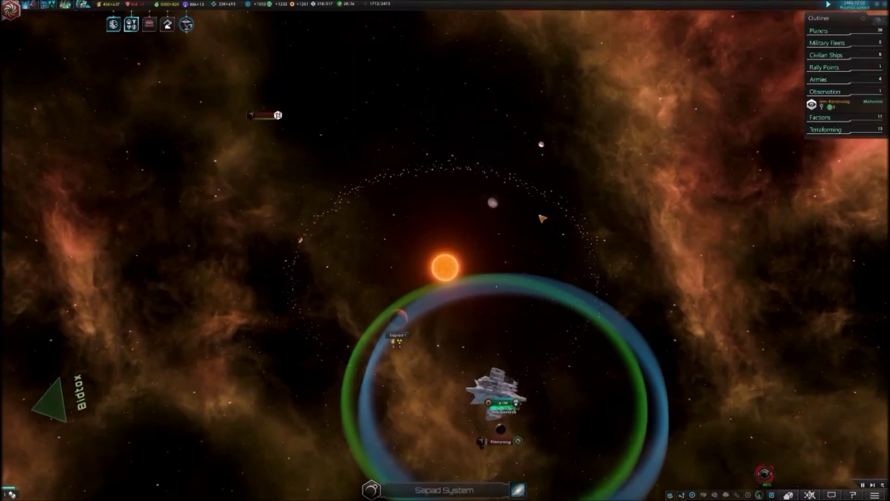
pyautogui.scroll(-2, 508, 370)
pyautogui.scroll(3, 523, 337)
pyautogui.scroll(3, 524, 337)
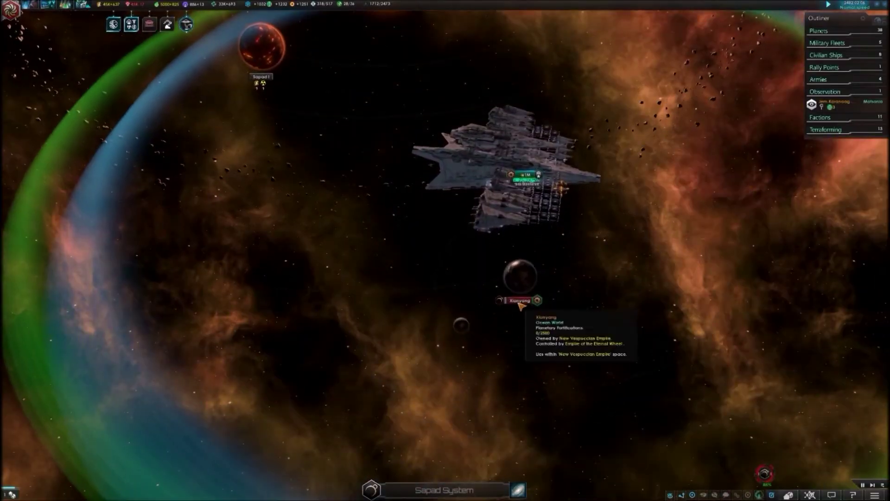
pyautogui.click(520, 304)
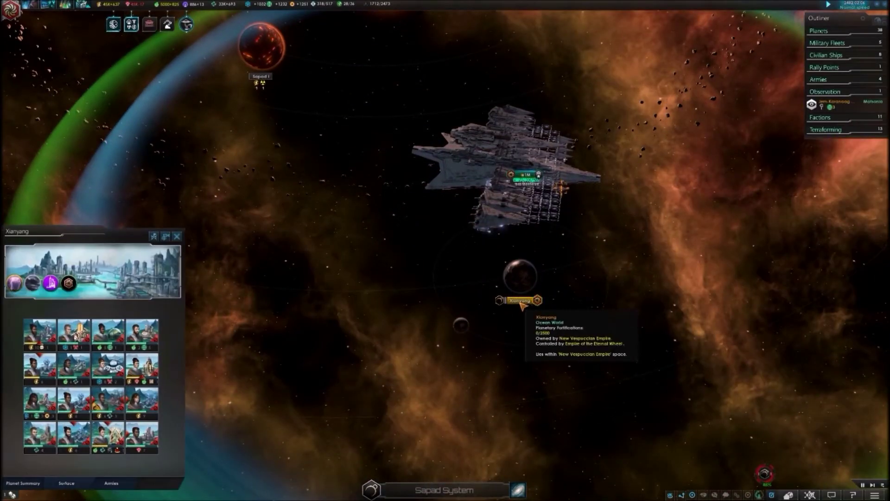
pyautogui.click(112, 484)
pyautogui.click(45, 413)
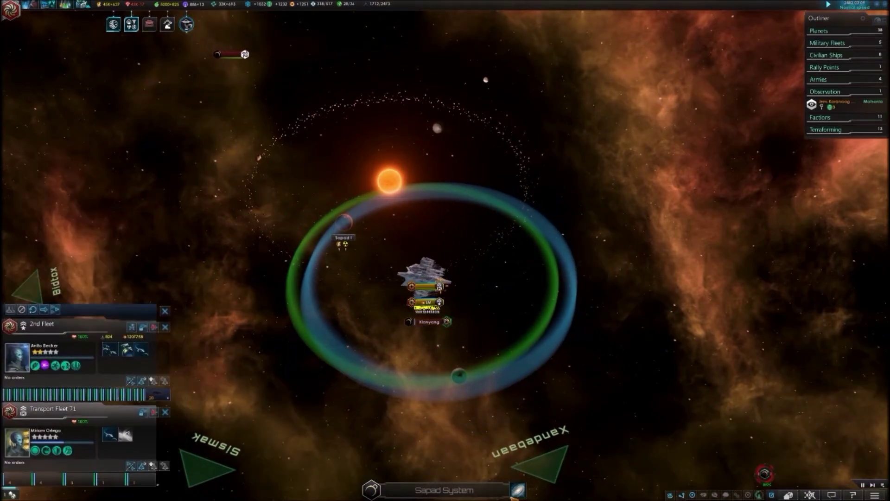
pyautogui.scroll(-3, 445, 278)
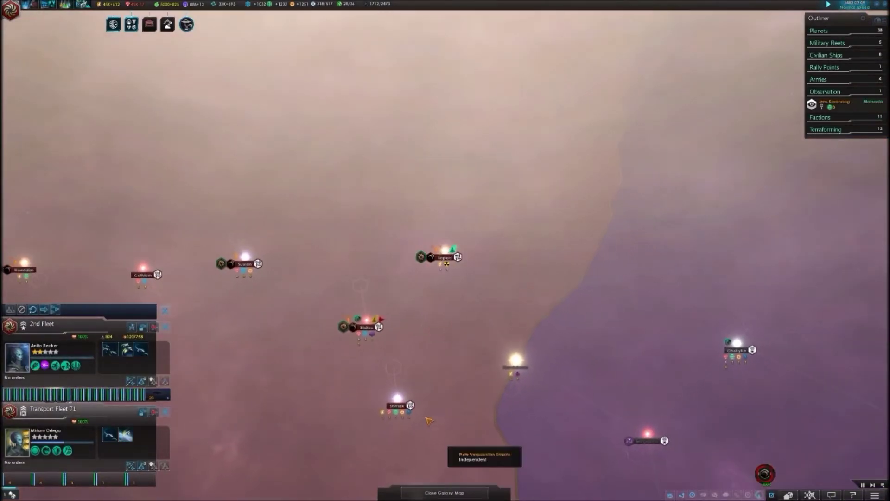
pyautogui.scroll(-2, 417, 411)
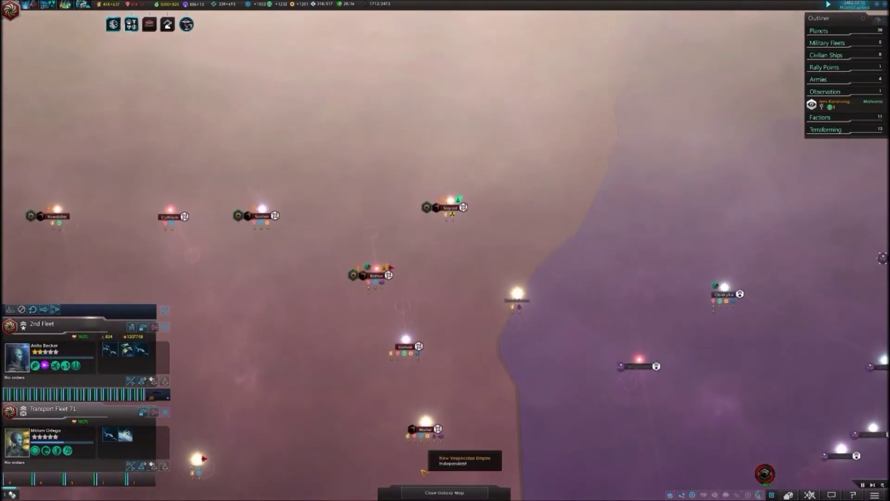
# Step: Order the 2nd Fleet and Transport Fleet 71 to orbit San Lucas in Matar
pyautogui.click(427, 419)
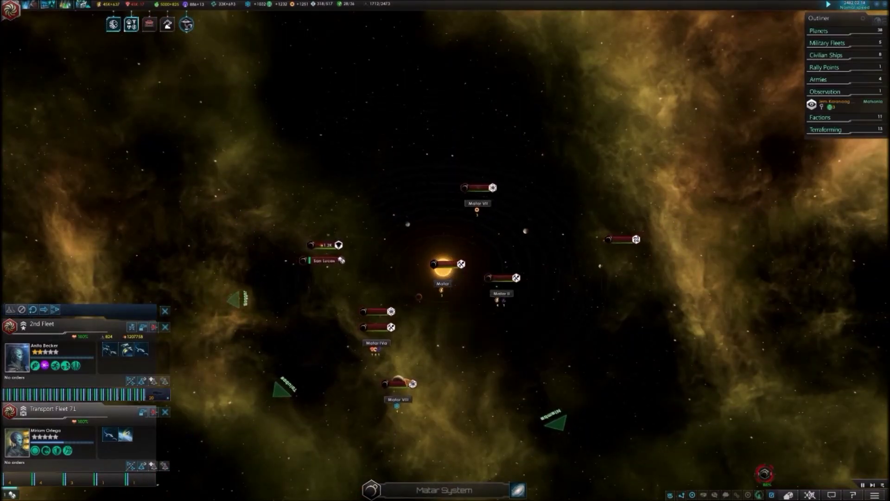
pyautogui.doubleClick(331, 239)
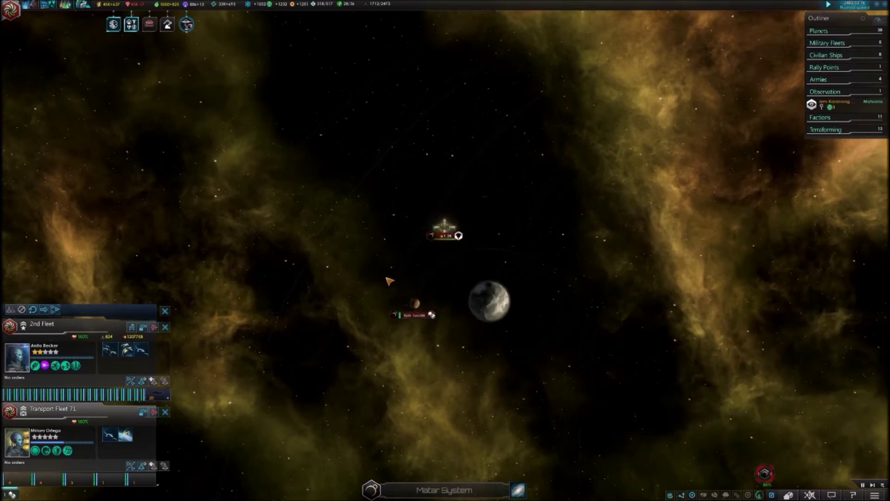
pyautogui.rightClick(422, 308)
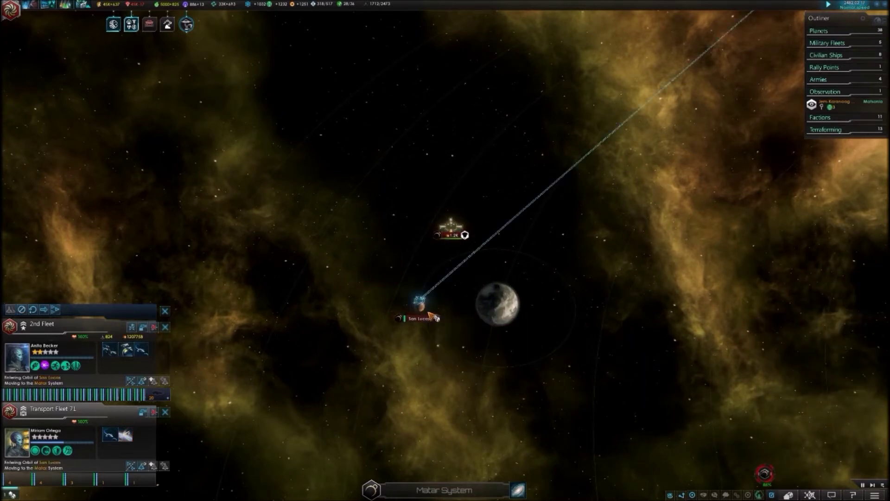
pyautogui.scroll(-3, 434, 309)
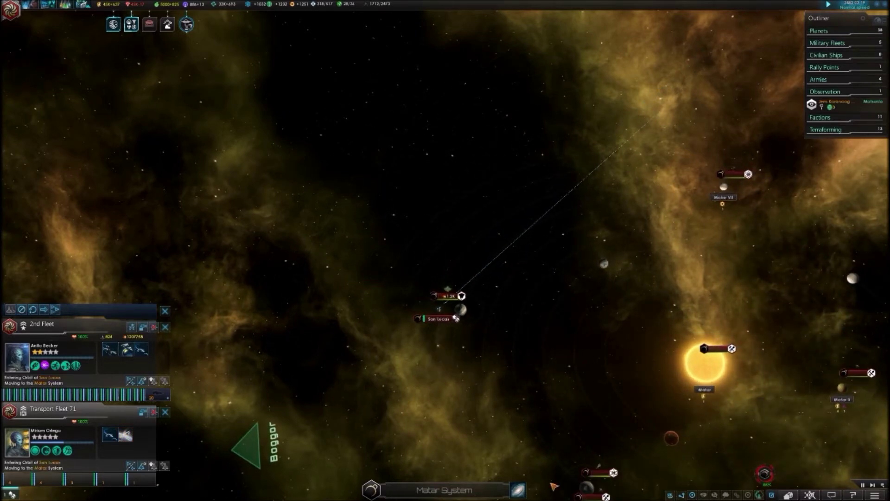
pyautogui.click(519, 489)
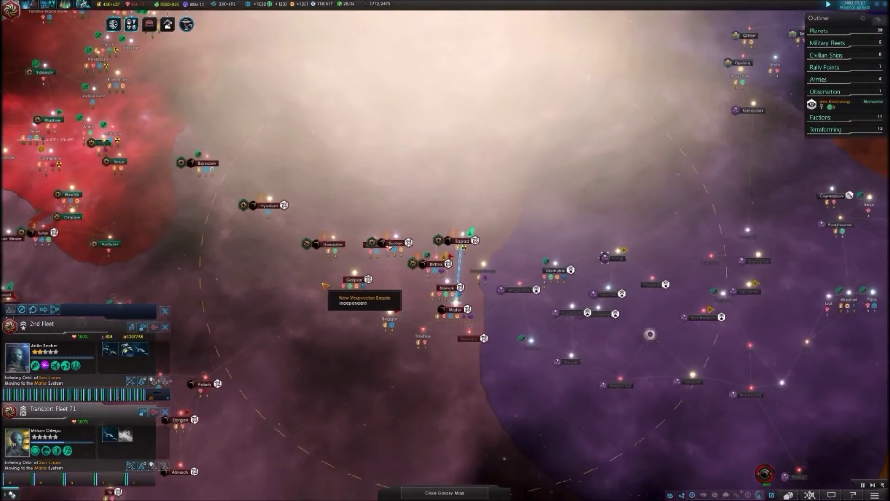
pyautogui.scroll(5, 291, 297)
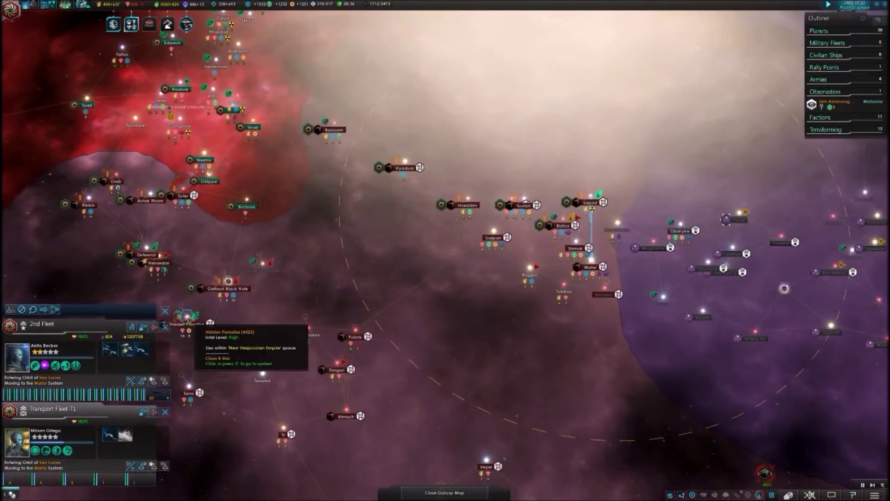
# Step: Order Transport Fleet 70 at New Roanoke to land its armies on Al-Karak
pyautogui.click(187, 317)
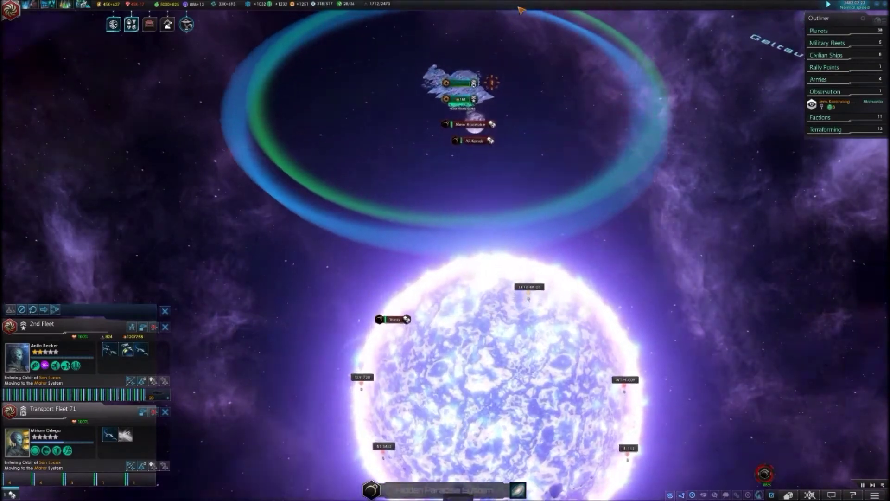
pyautogui.doubleClick(460, 121)
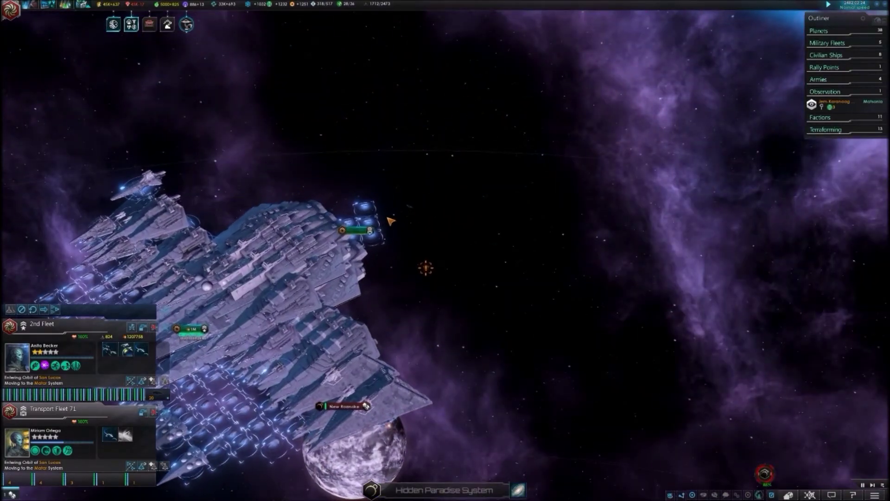
pyautogui.click(361, 236)
pyautogui.scroll(-2, 334, 286)
pyautogui.scroll(4, 349, 366)
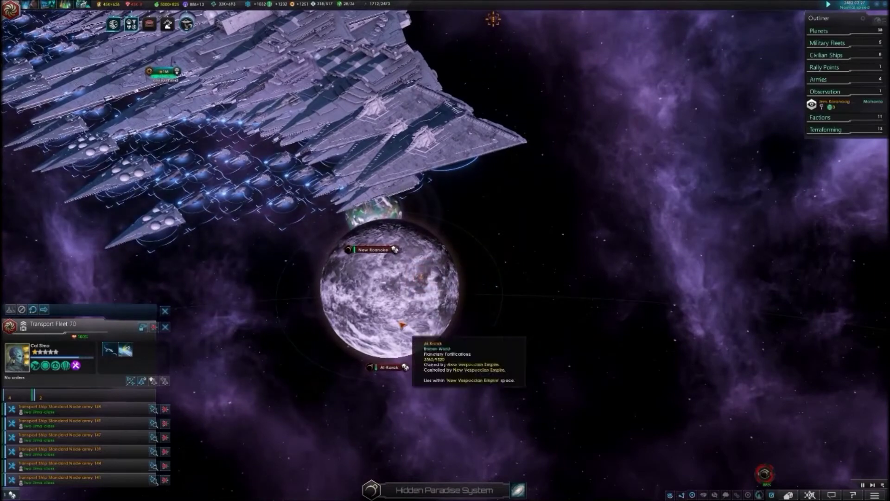
pyautogui.scroll(2, 401, 322)
pyautogui.rightClick(401, 322)
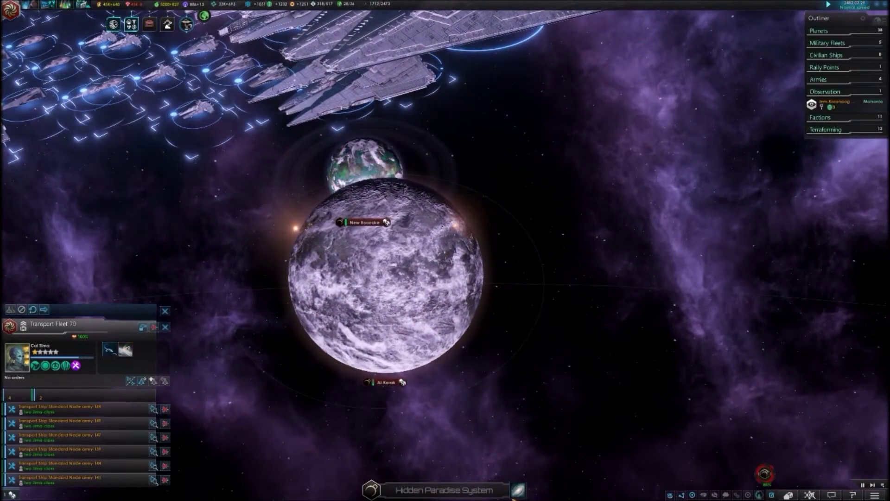
pyautogui.scroll(-5, 556, 313)
pyautogui.scroll(5, 563, 272)
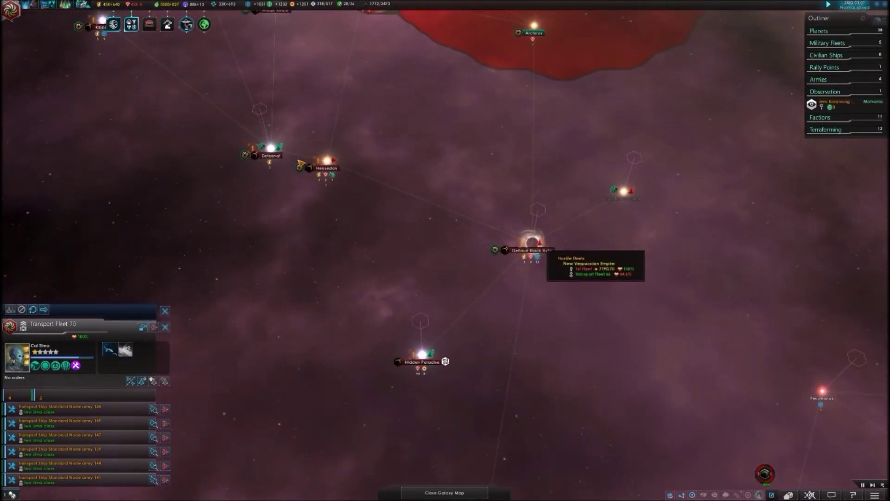
# Step: Send the Automated Dreadnought to Geltauri Black Hole, then open Al-Karak's details in Hidden Paradise
pyautogui.click(284, 151)
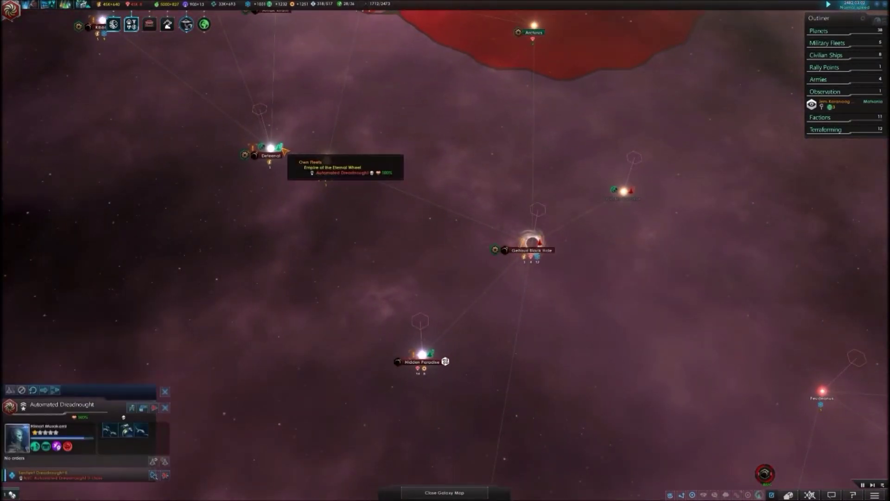
pyautogui.rightClick(536, 243)
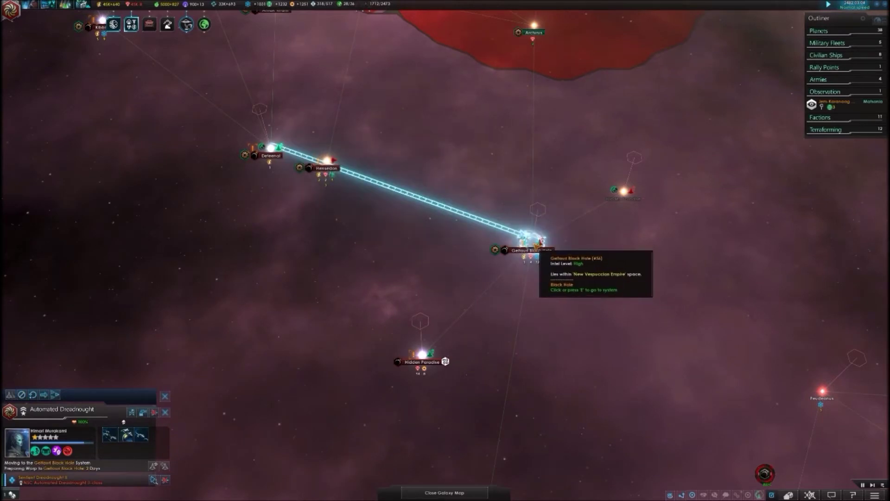
pyautogui.click(538, 243)
pyautogui.scroll(5, 550, 142)
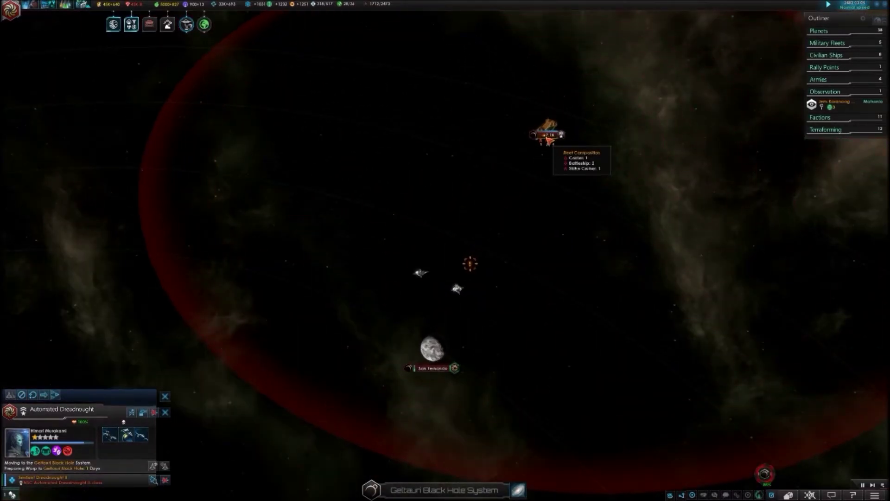
pyautogui.scroll(-5, 525, 216)
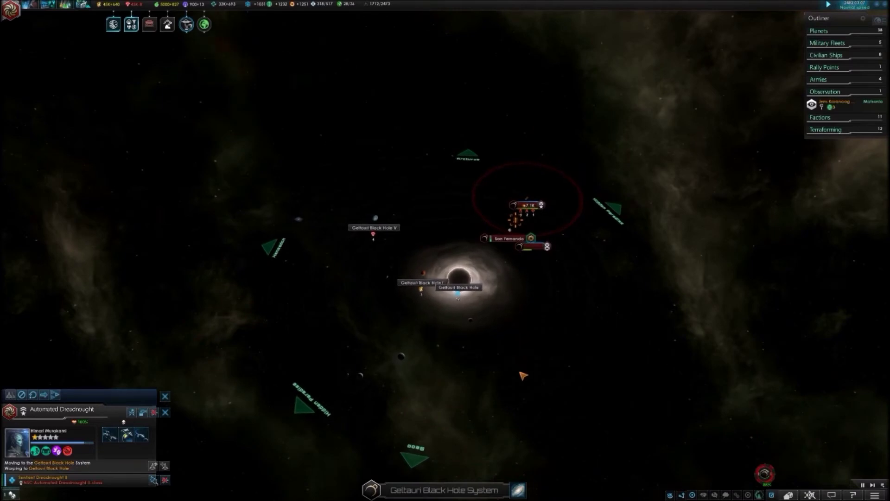
pyautogui.scroll(-3, 523, 376)
pyautogui.scroll(-2, 487, 393)
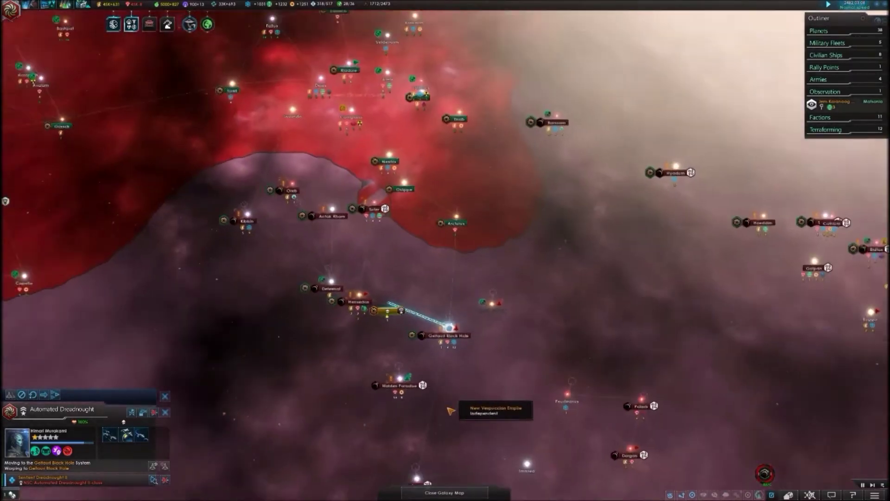
pyautogui.scroll(3, 449, 410)
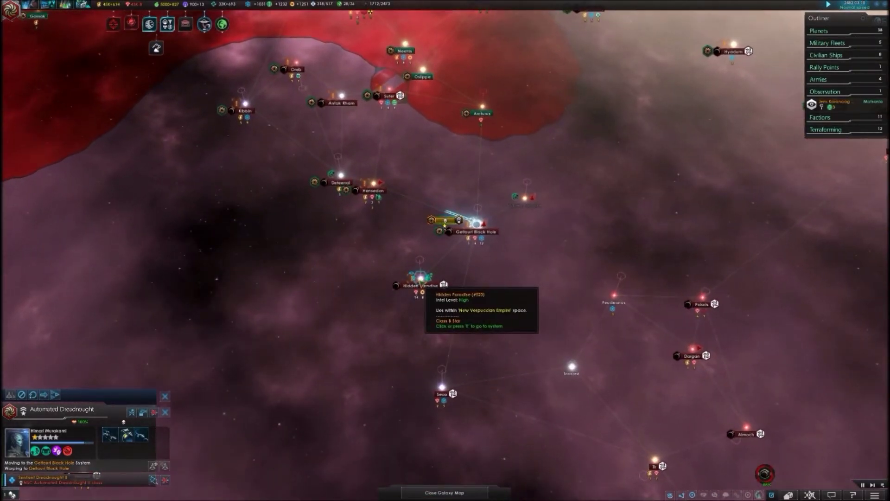
pyautogui.click(421, 281)
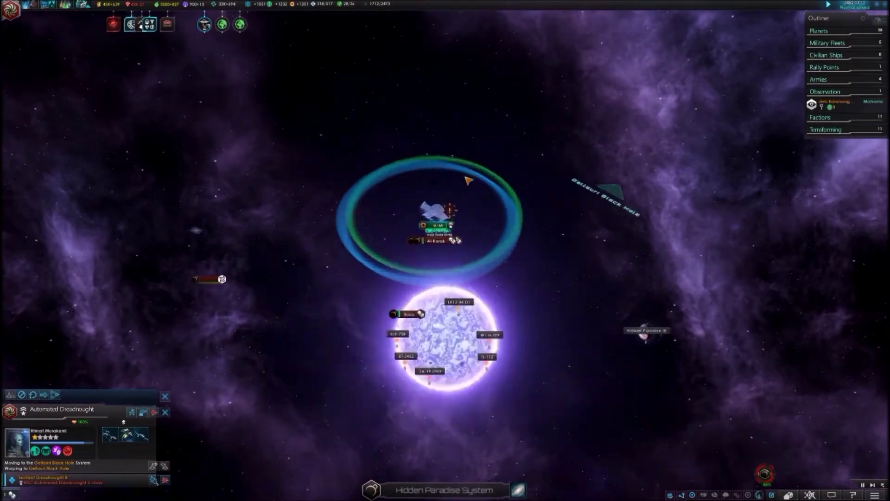
pyautogui.scroll(3, 369, 352)
pyautogui.scroll(3, 369, 352)
pyautogui.scroll(2, 390, 356)
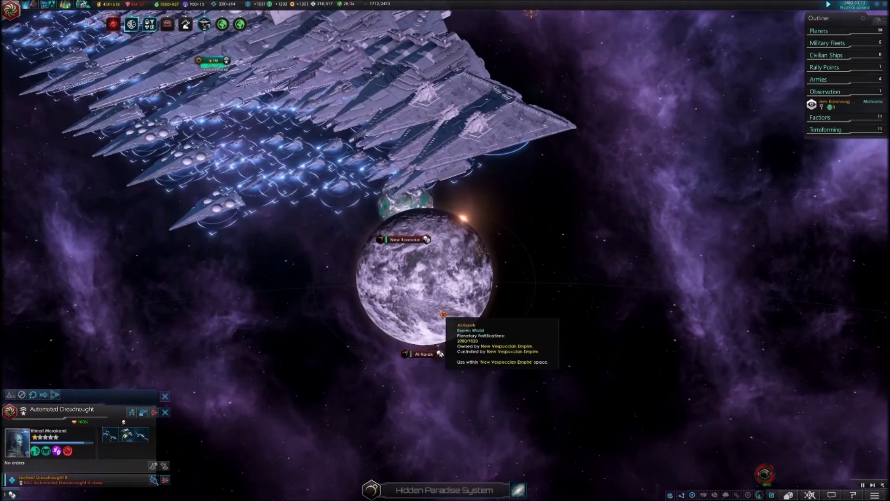
pyautogui.click(417, 353)
# Step: Review Al-Karak's defending armies, then order the 4th Fleet to orbit New Roanoke
pyautogui.click(109, 487)
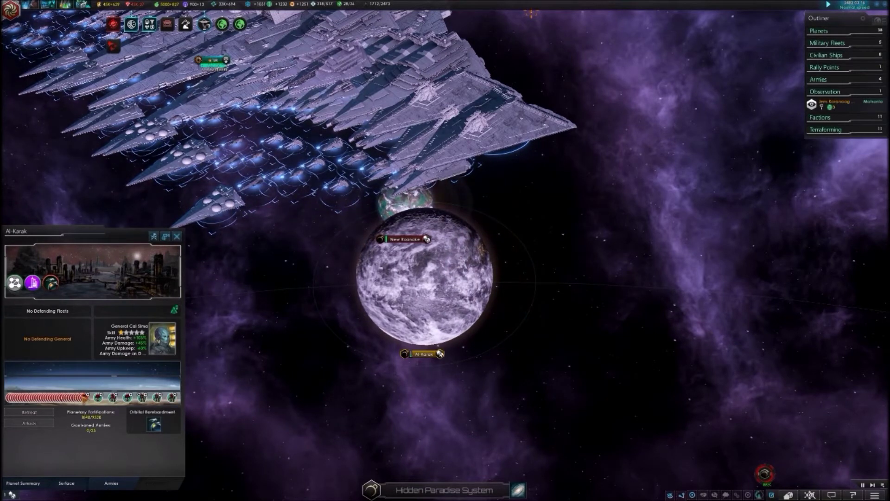
pyautogui.moveTo(32, 399)
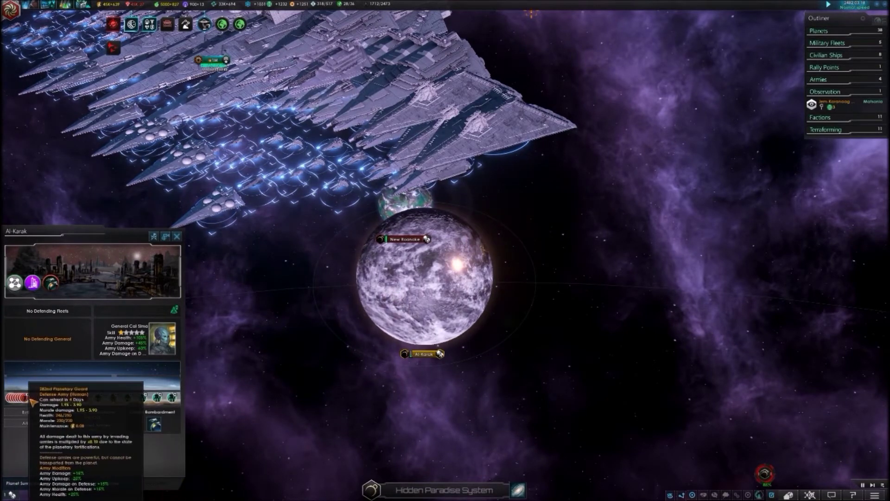
pyautogui.scroll(3, 351, 352)
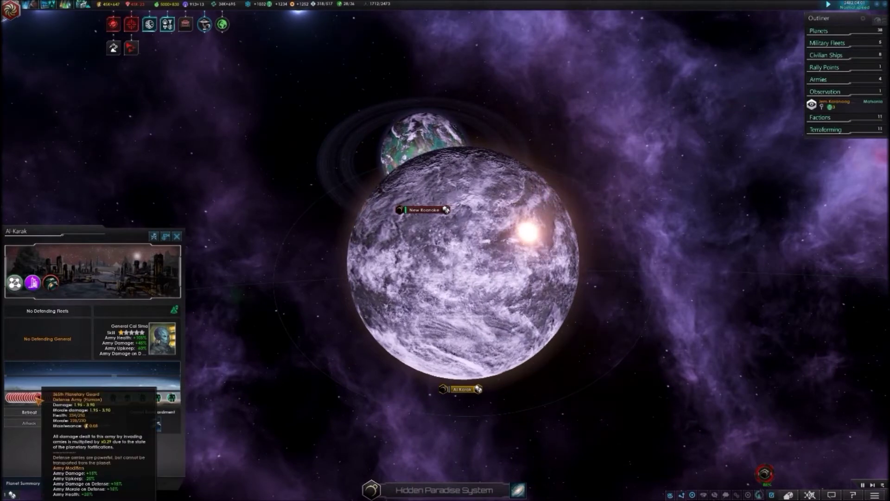
pyautogui.scroll(-3, 272, 415)
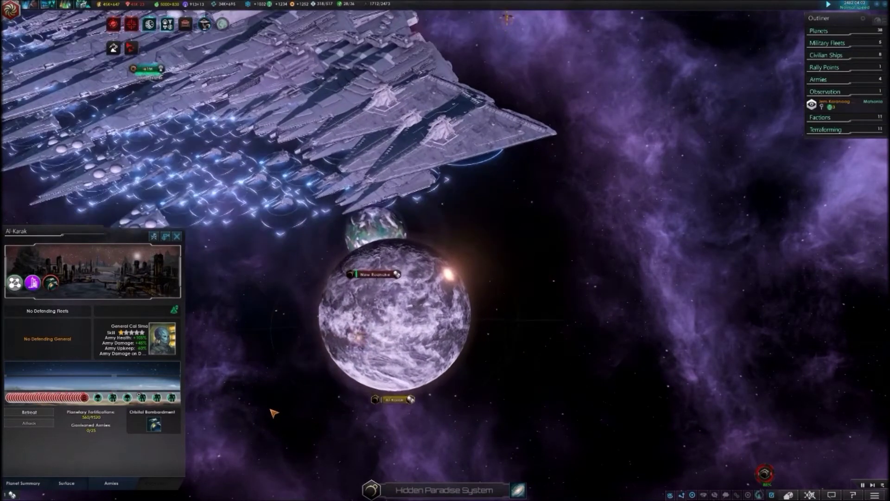
pyautogui.scroll(3, 271, 413)
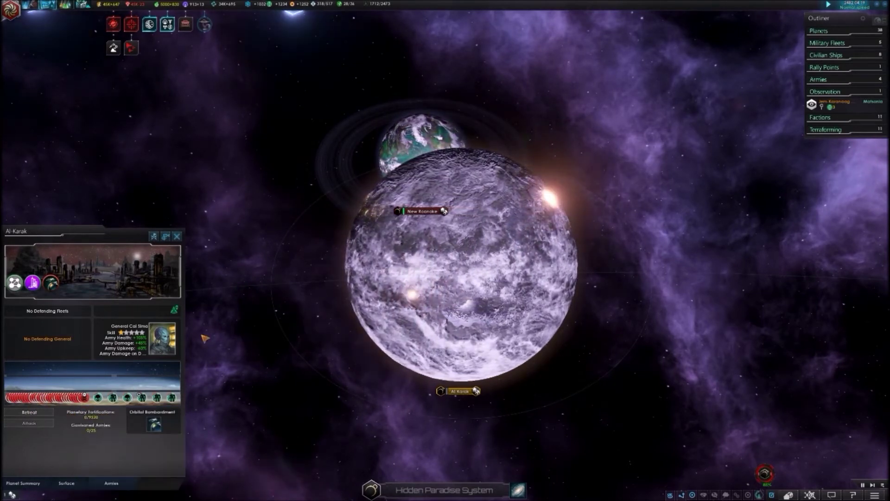
pyautogui.scroll(-3, 389, 306)
pyautogui.scroll(-2, 380, 187)
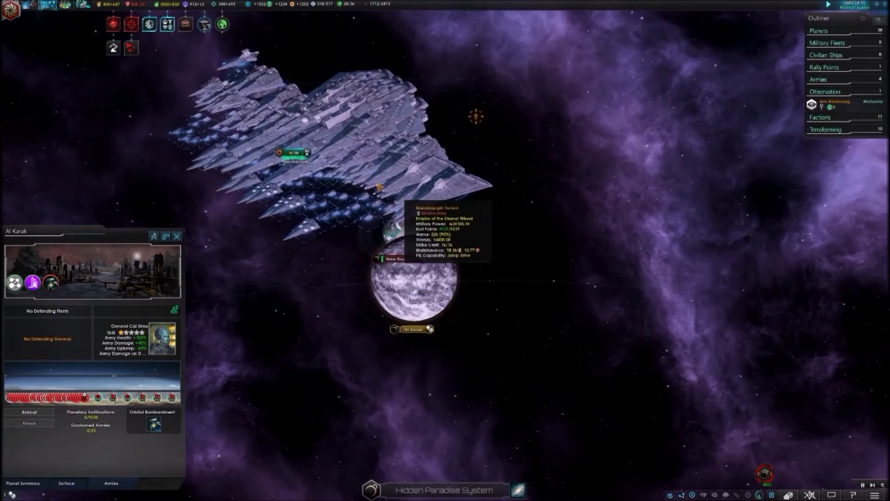
pyautogui.click(294, 154)
pyautogui.scroll(3, 480, 253)
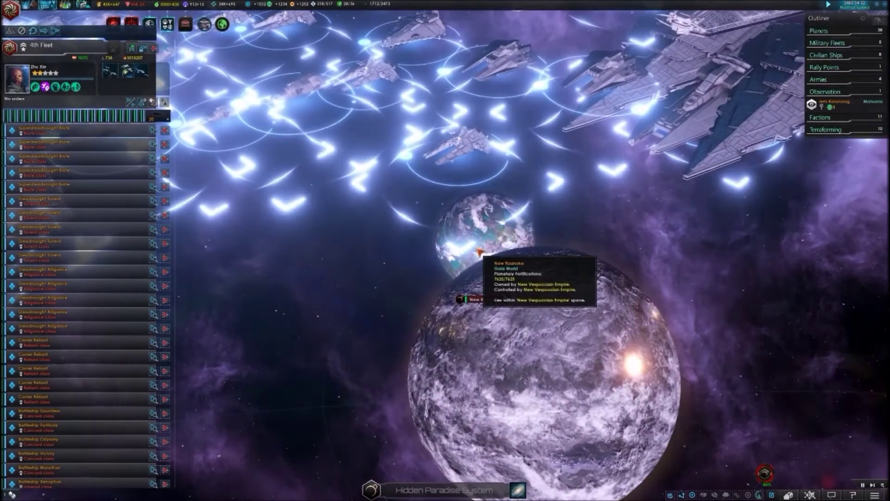
pyautogui.rightClick(480, 252)
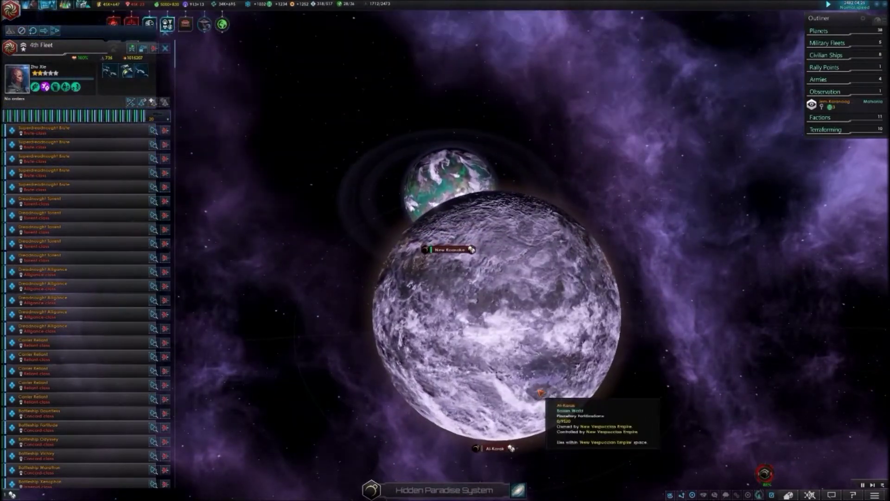
pyautogui.scroll(-10, 568, 328)
pyautogui.scroll(-5, 626, 344)
pyautogui.scroll(-5, 666, 354)
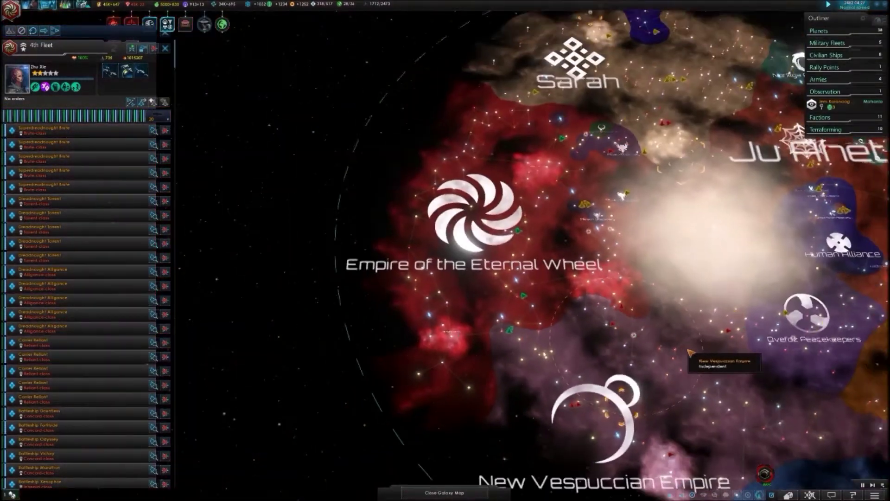
pyautogui.scroll(-3, 571, 313)
pyautogui.scroll(5, 549, 300)
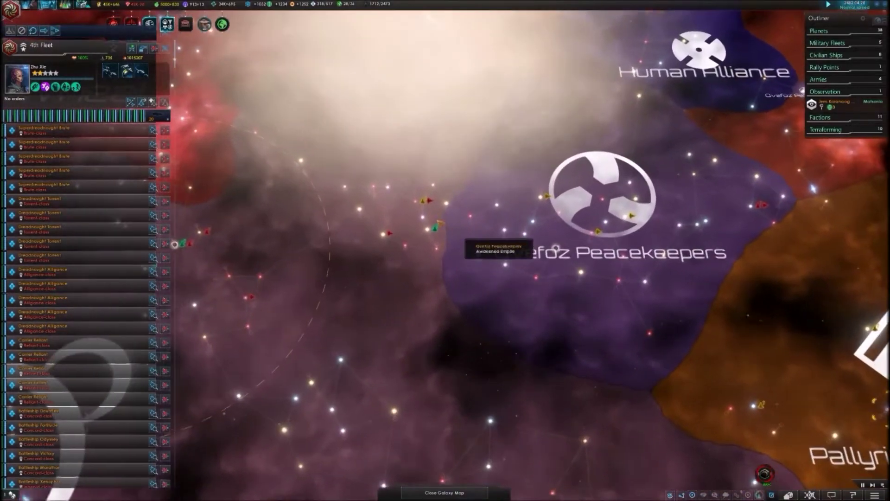
pyautogui.scroll(4, 425, 230)
# Step: Enter the Matar system and bring up the 2nd Fleet's combat report there
pyautogui.click(418, 231)
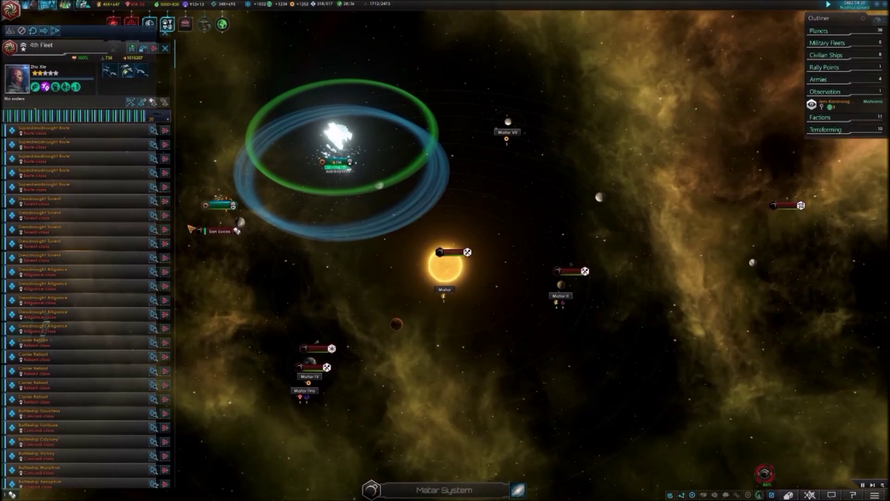
pyautogui.scroll(3, 191, 229)
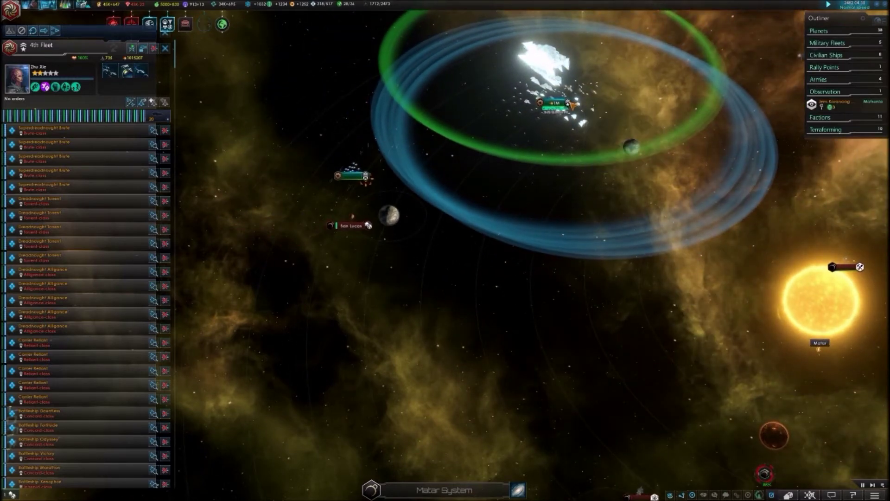
pyautogui.click(555, 104)
pyautogui.scroll(3, 431, 172)
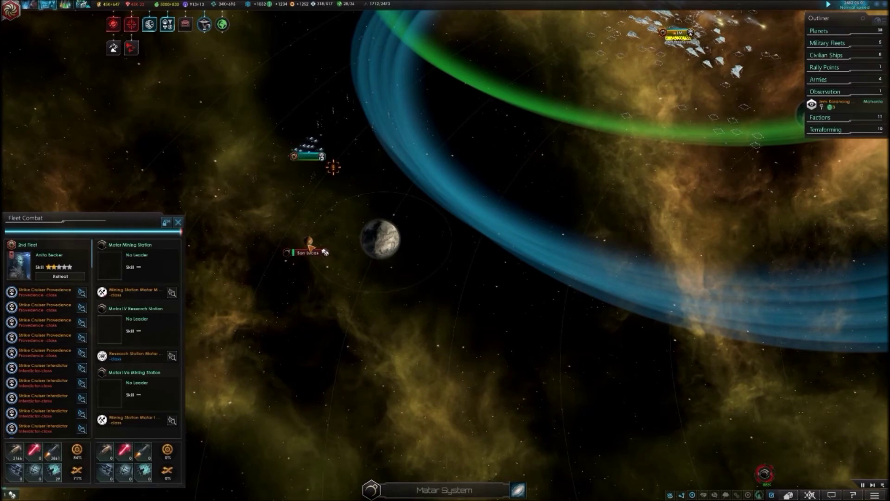
pyautogui.scroll(5, 309, 245)
pyautogui.scroll(-10, 309, 240)
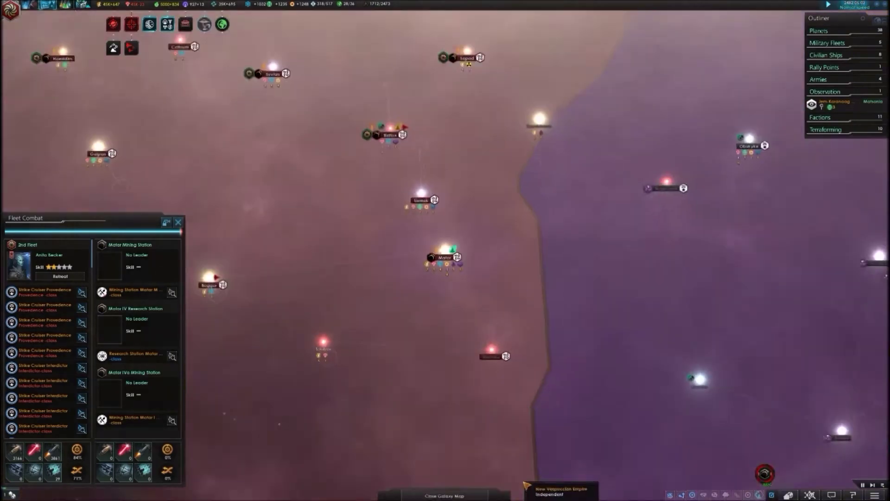
pyautogui.scroll(-3, 527, 485)
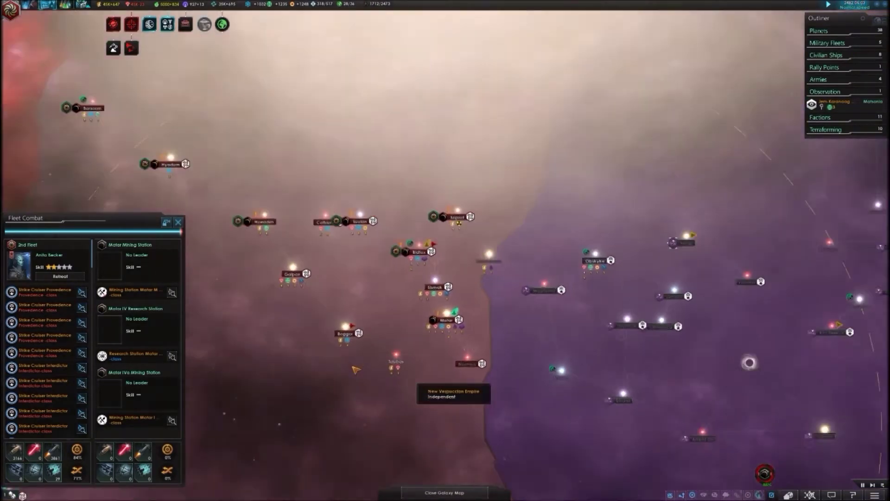
pyautogui.scroll(-5, 417, 382)
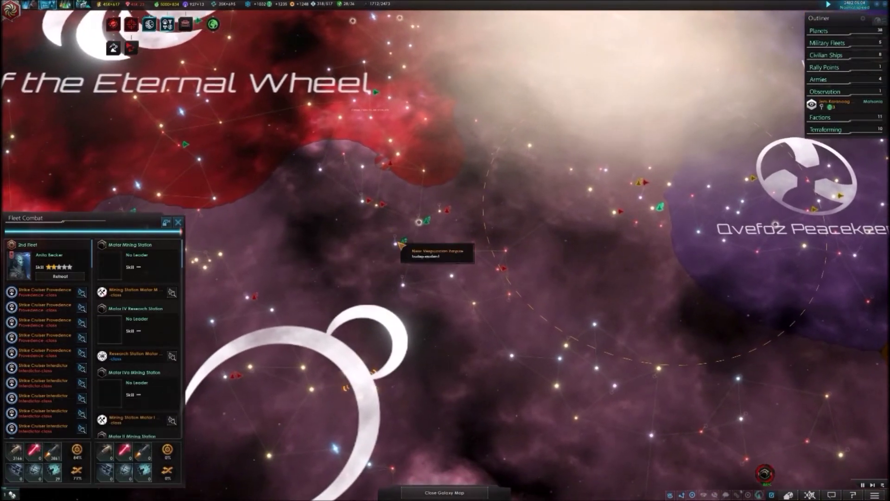
pyautogui.scroll(4, 397, 251)
pyautogui.scroll(3, 401, 250)
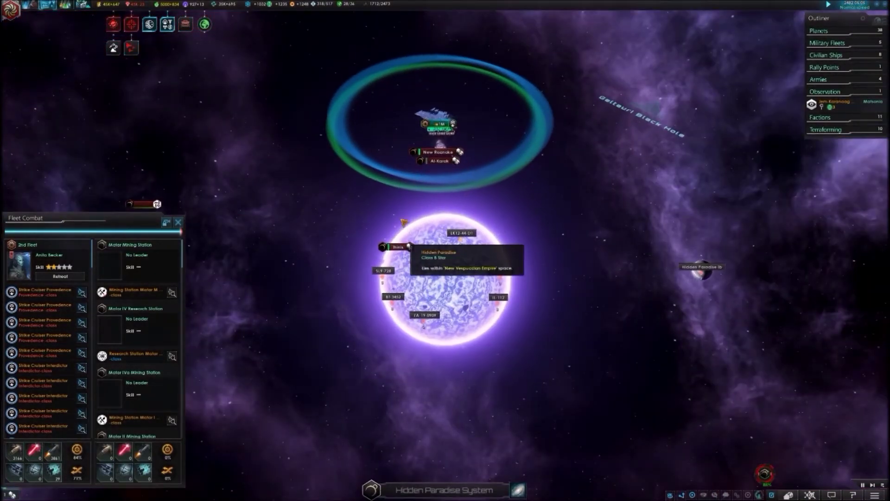
# Step: Fly to Al-Karak, view its armies, and select Transport Fleet 72
pyautogui.doubleClick(439, 143)
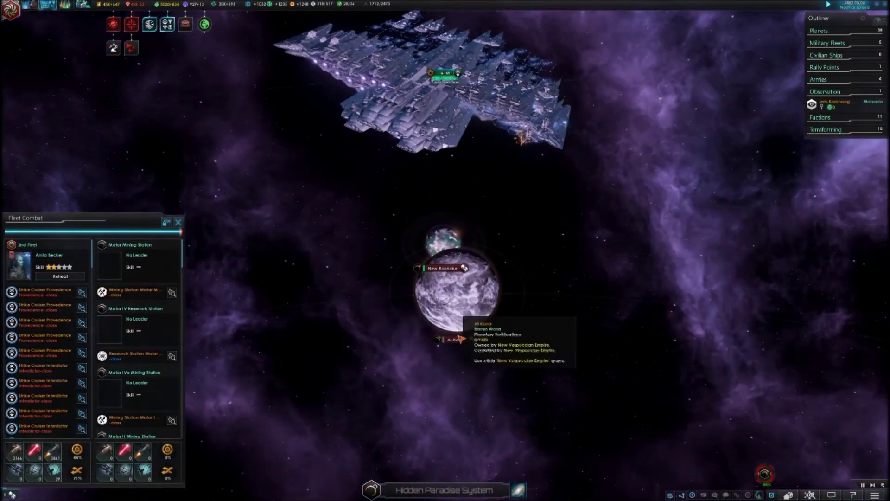
pyautogui.click(466, 319)
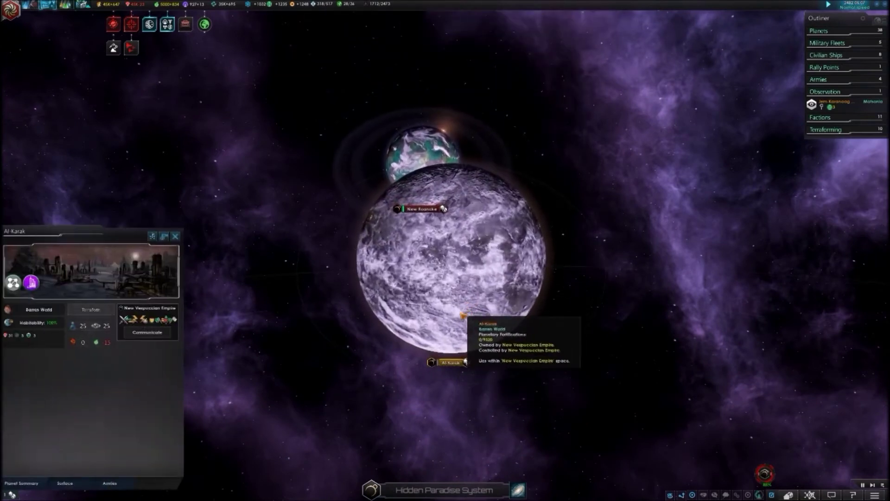
pyautogui.click(113, 483)
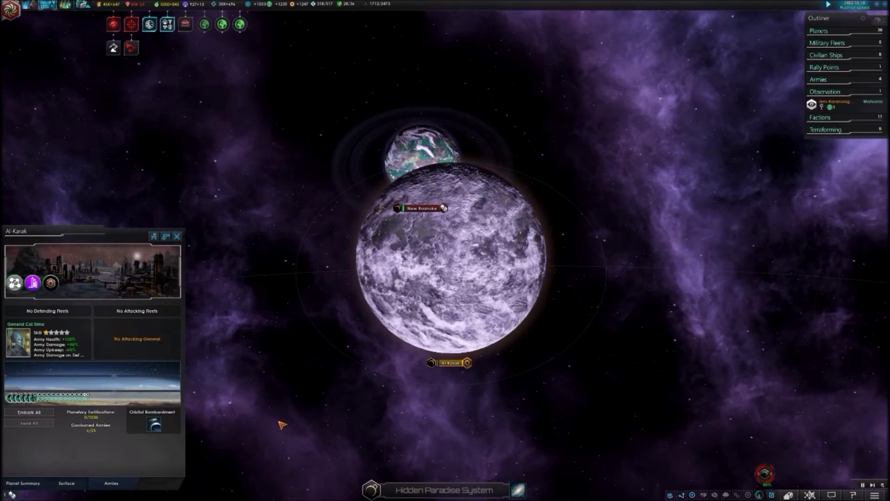
pyautogui.scroll(-5, 335, 297)
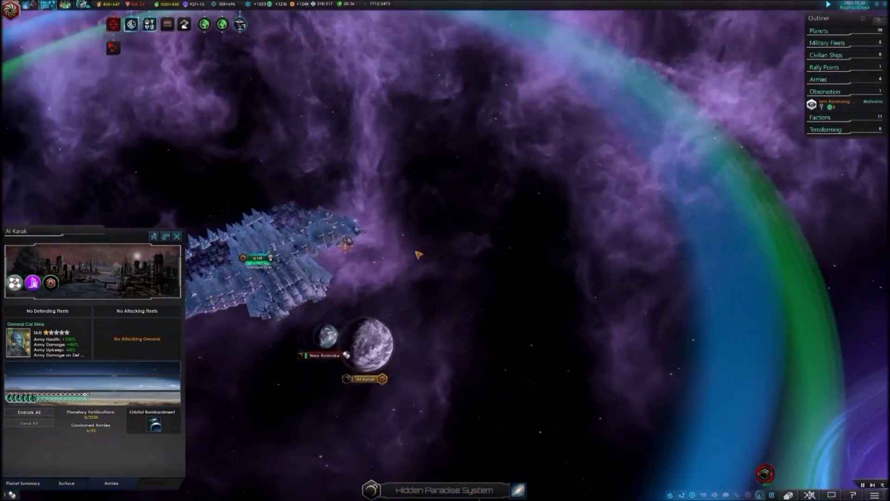
pyautogui.scroll(-2, 421, 237)
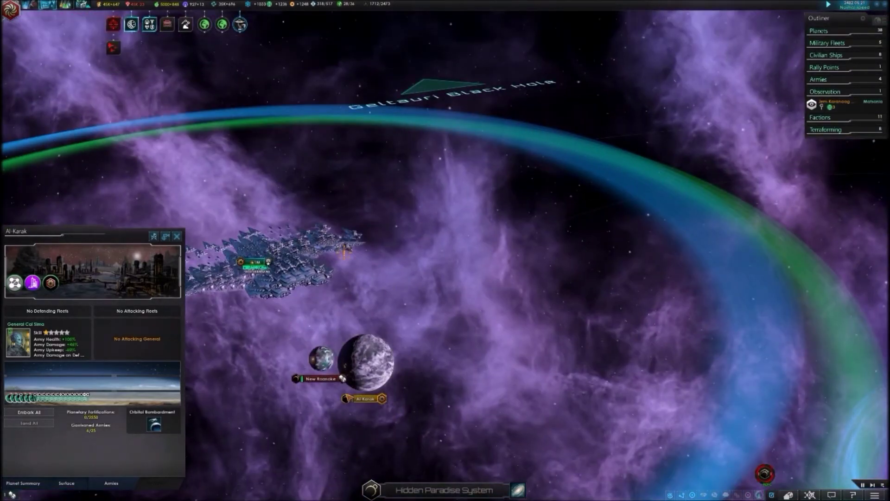
pyautogui.scroll(3, 352, 380)
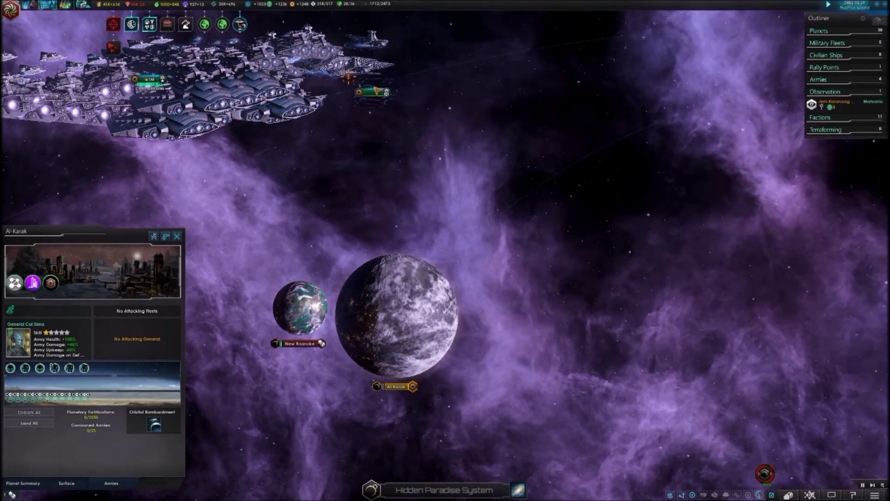
pyautogui.click(375, 91)
pyautogui.scroll(2, 297, 307)
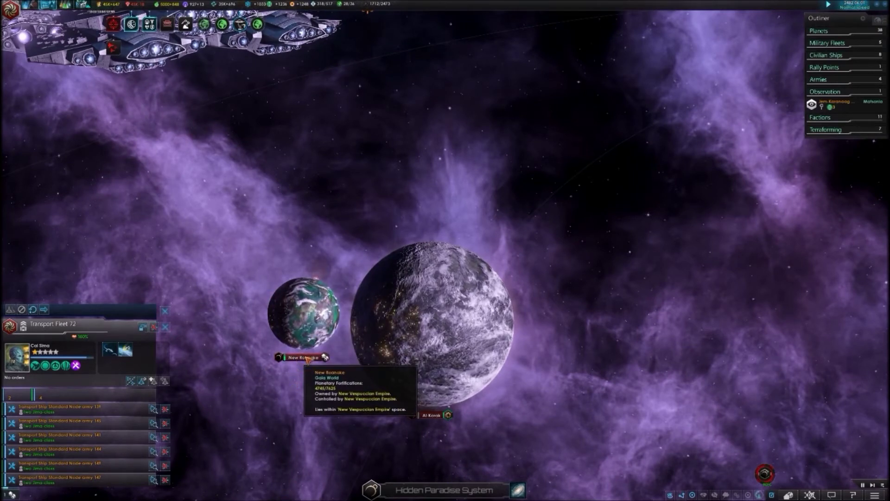
# Step: Check New Roanoke's ground combat details, close them, and return to the galaxy map
pyautogui.click(310, 360)
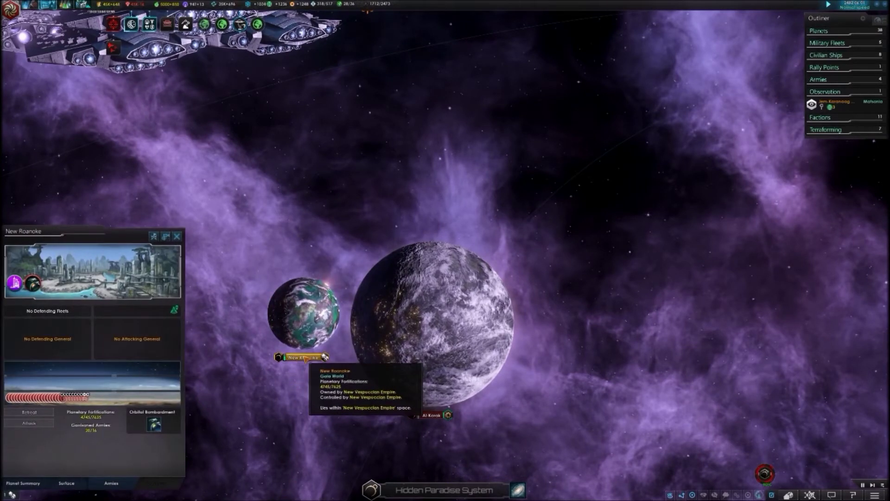
pyautogui.click(178, 237)
pyautogui.click(519, 490)
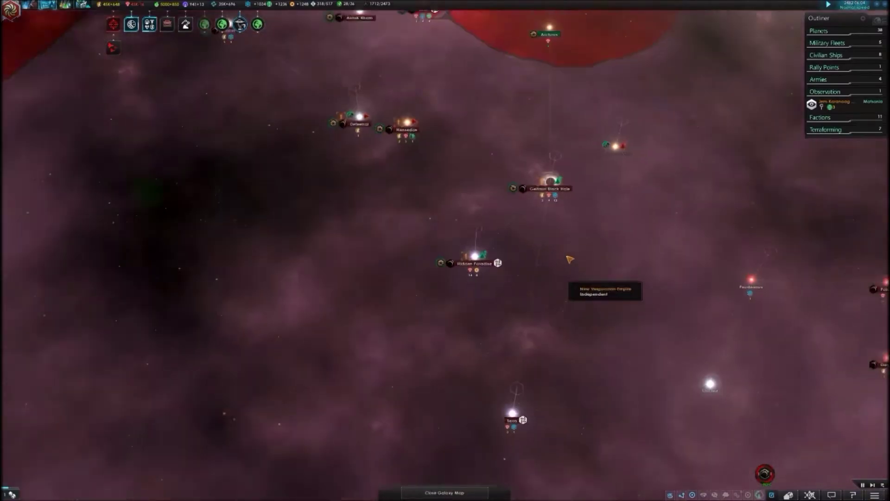
pyautogui.scroll(-10, 569, 259)
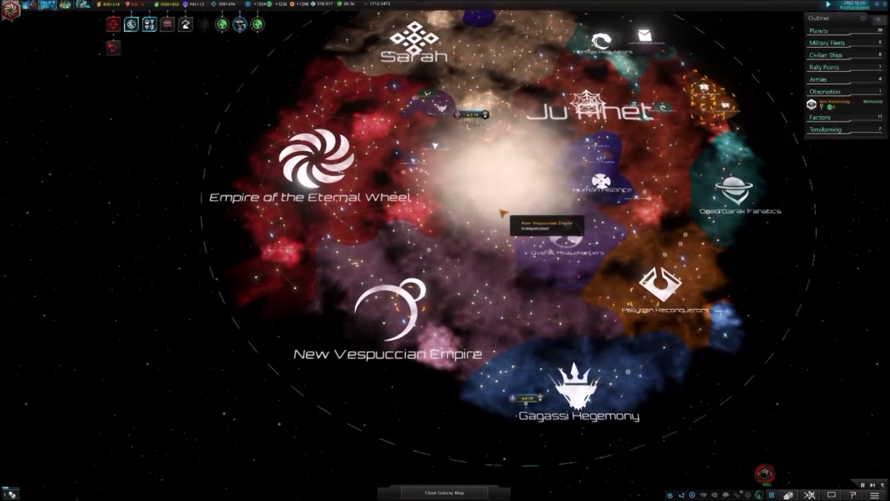
pyautogui.scroll(3, 487, 222)
pyautogui.scroll(5, 425, 278)
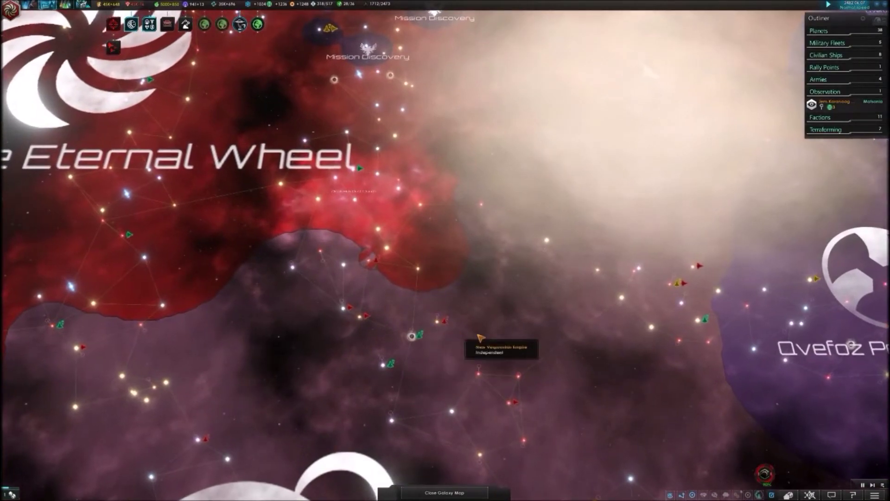
pyautogui.scroll(-2, 612, 337)
pyautogui.scroll(3, 612, 341)
pyautogui.scroll(2, 613, 345)
pyautogui.scroll(3, 612, 346)
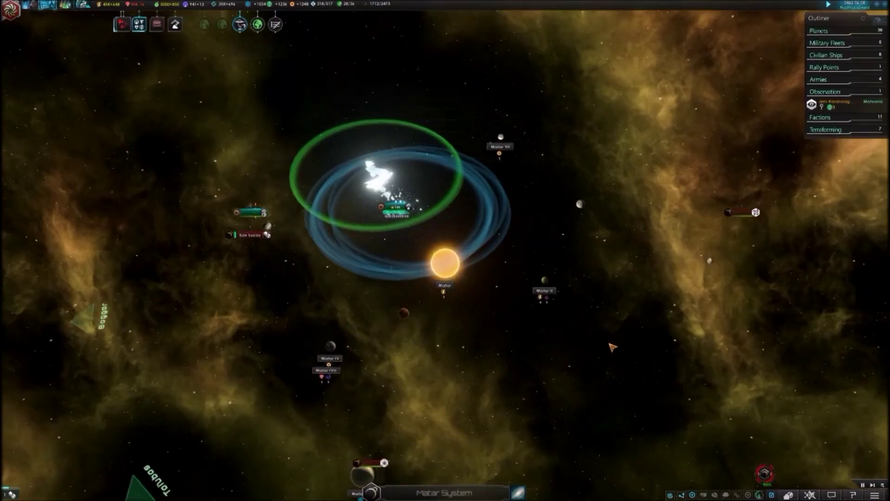
pyautogui.scroll(2, 396, 216)
pyautogui.scroll(3, 406, 240)
pyautogui.scroll(3, 413, 248)
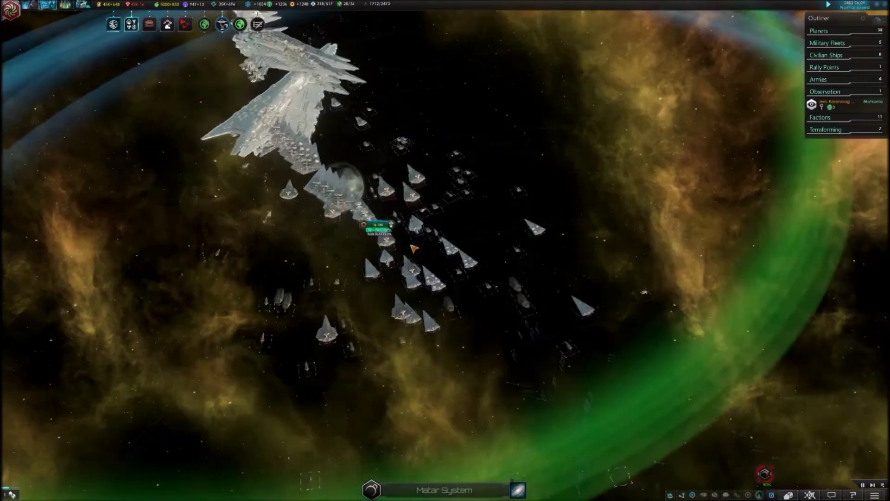
# Step: Inspect the 2nd Fleet's ships, pan toward San Lucas, then close the fleet details
pyautogui.click(351, 193)
pyautogui.scroll(-2, 327, 209)
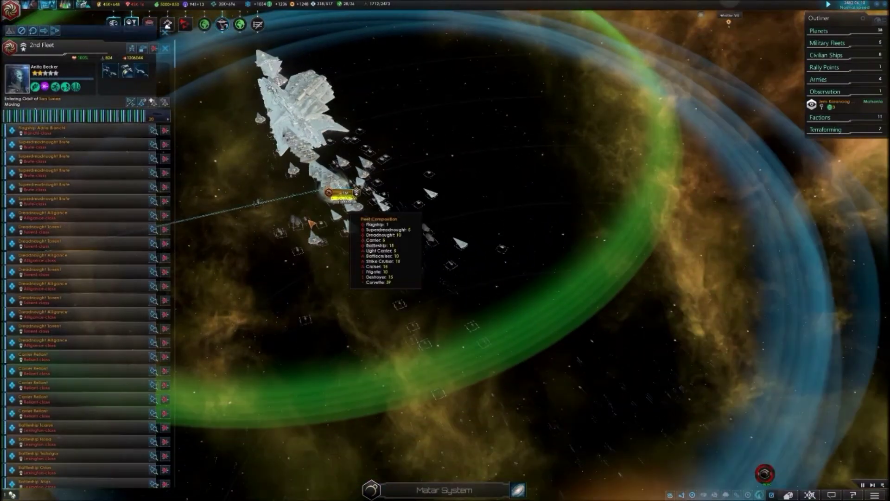
pyautogui.press('a')
pyautogui.press('s')
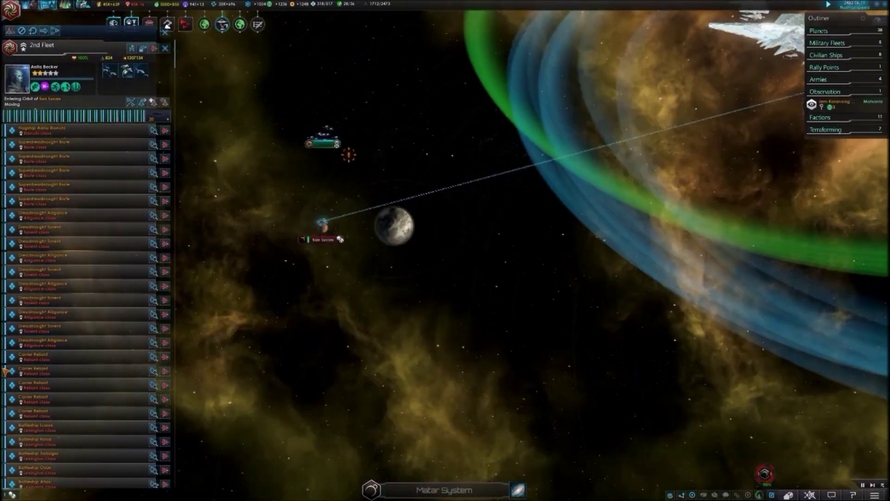
pyautogui.scroll(2, 389, 206)
pyautogui.scroll(-2, 391, 206)
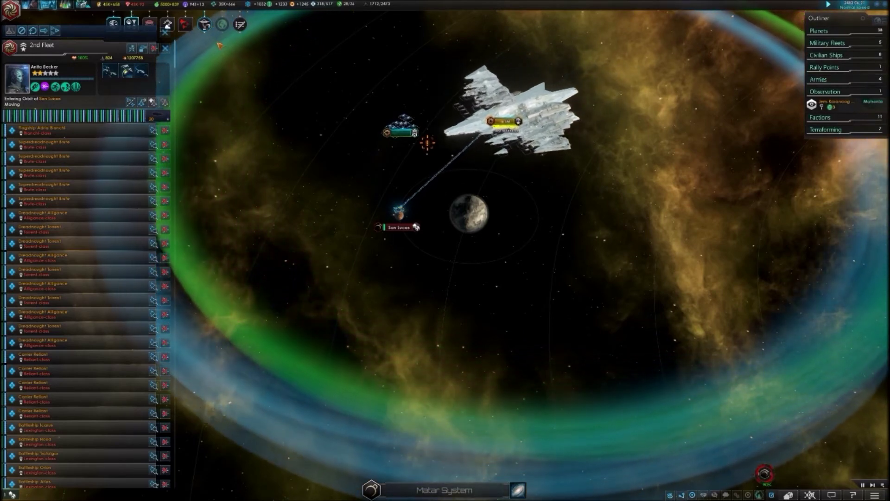
pyautogui.click(165, 48)
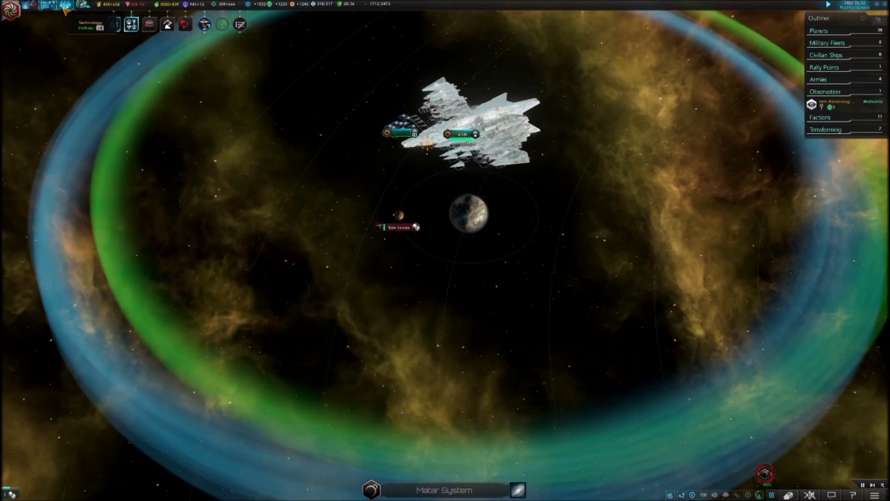
# Step: Review current research projects, then travel via the galaxy map to Hidden Paradise
pyautogui.click(66, 8)
pyautogui.scroll(3, 350, 193)
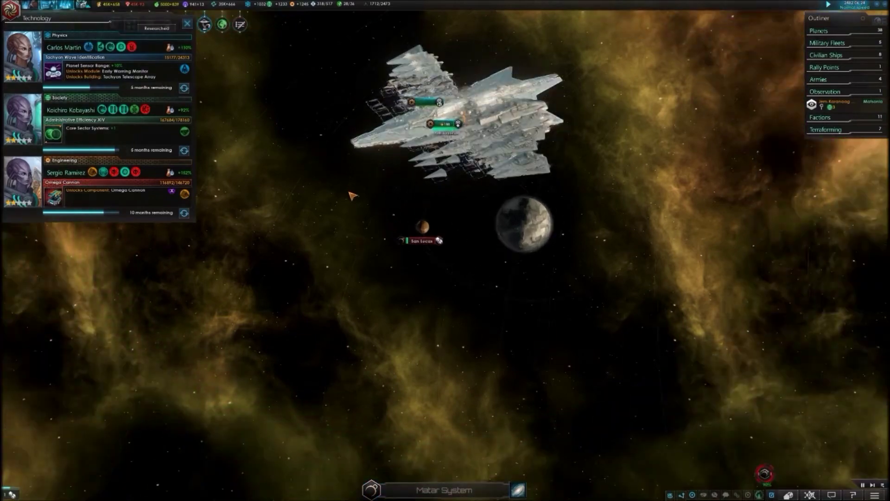
pyautogui.scroll(-3, 354, 195)
pyautogui.scroll(3, 354, 215)
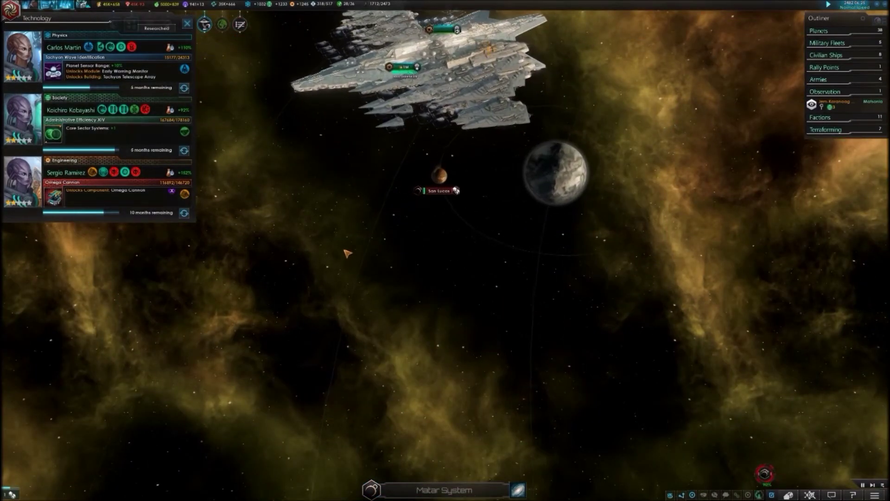
pyautogui.scroll(-3, 347, 253)
pyautogui.scroll(3, 397, 269)
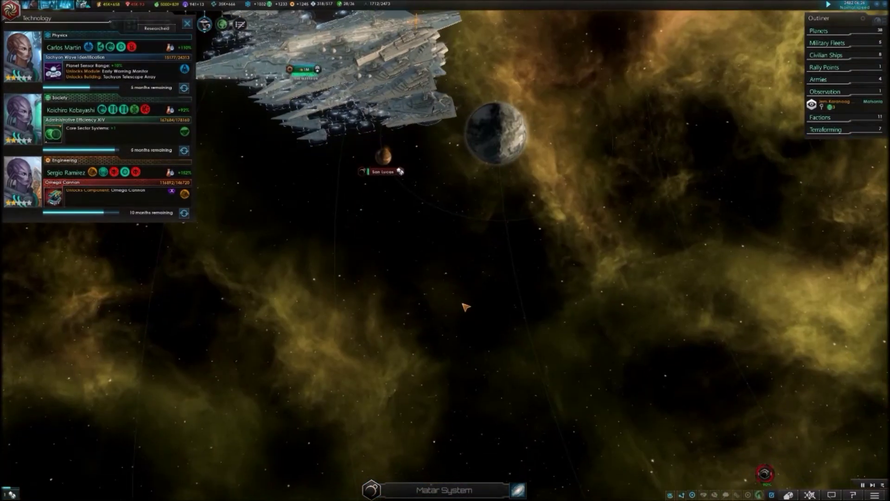
pyautogui.click(529, 494)
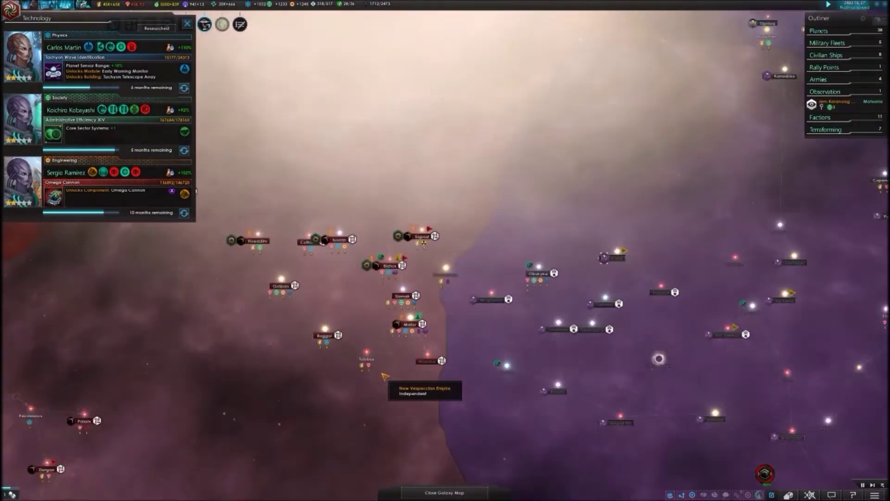
pyautogui.scroll(5, 303, 208)
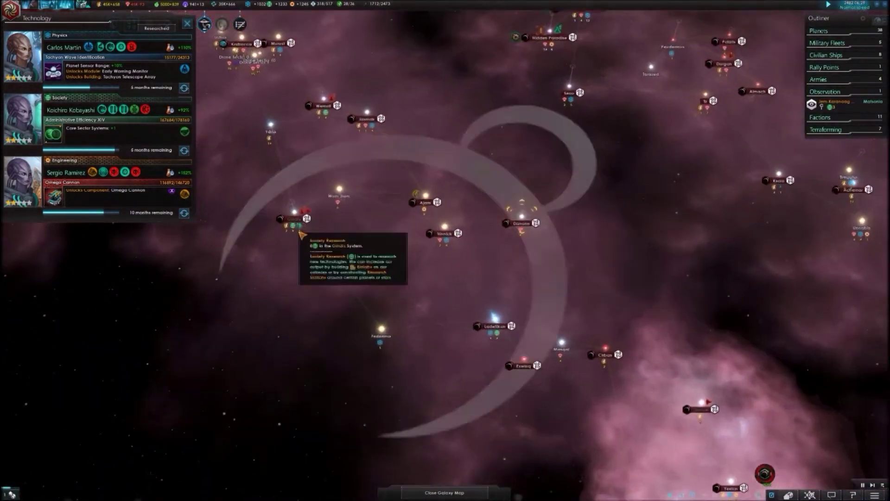
pyautogui.scroll(-2, 302, 209)
pyautogui.scroll(-3, 302, 210)
pyautogui.scroll(5, 497, 123)
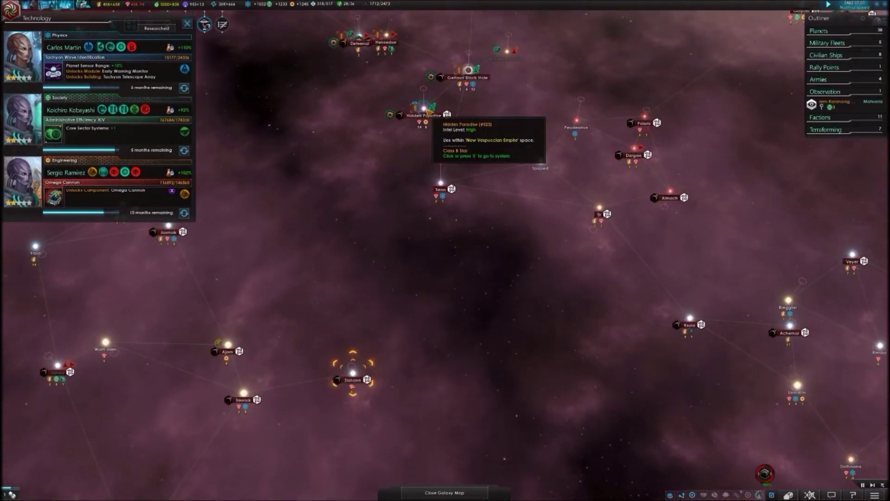
pyautogui.click(426, 111)
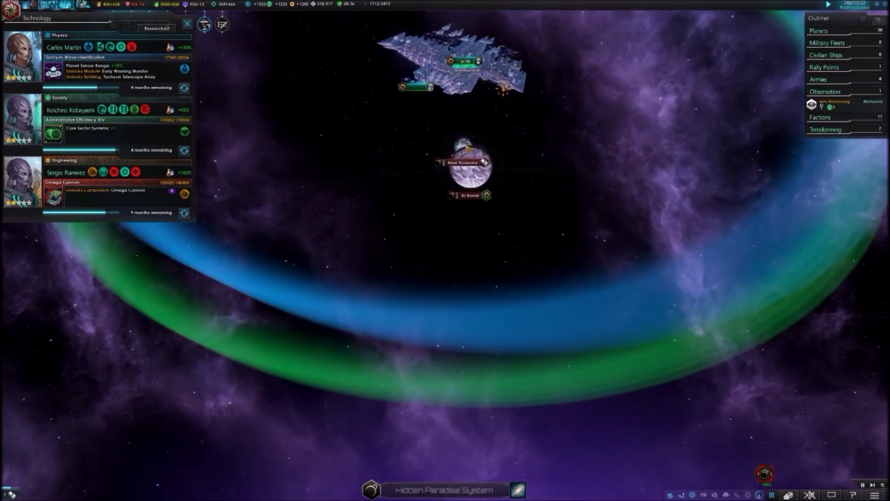
pyautogui.scroll(3, 468, 149)
pyautogui.scroll(3, 378, 189)
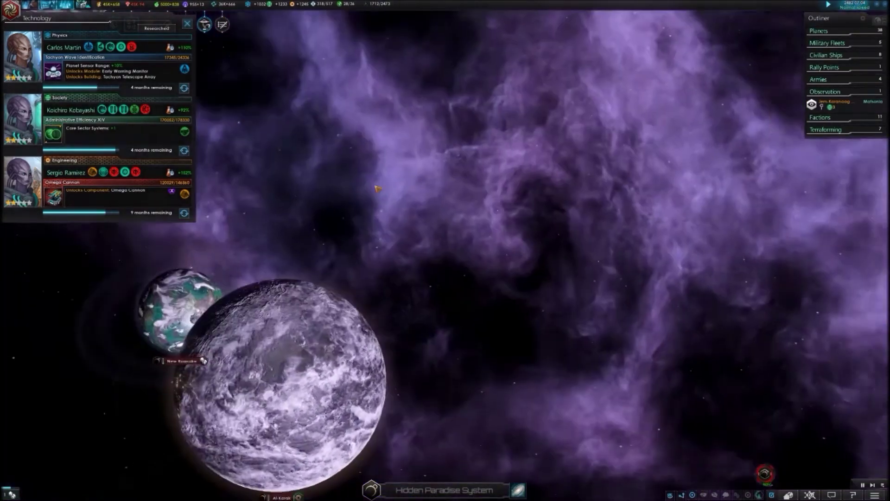
pyautogui.scroll(-3, 364, 252)
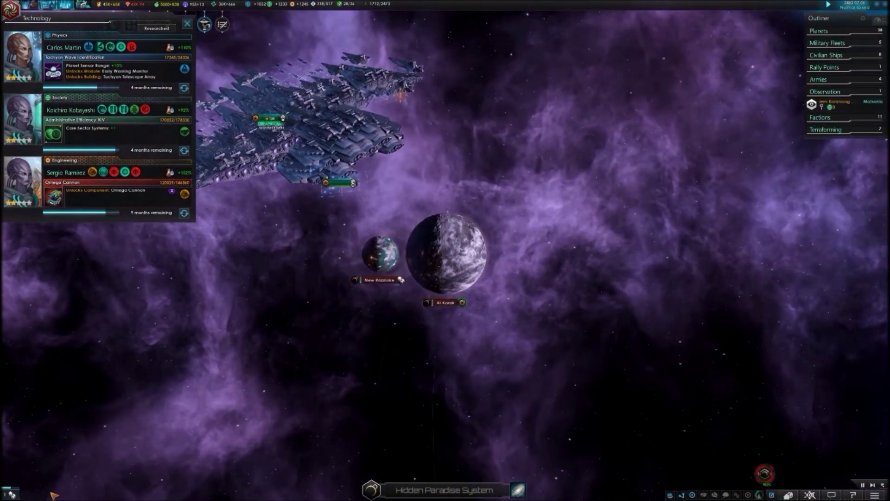
pyautogui.scroll(3, 320, 308)
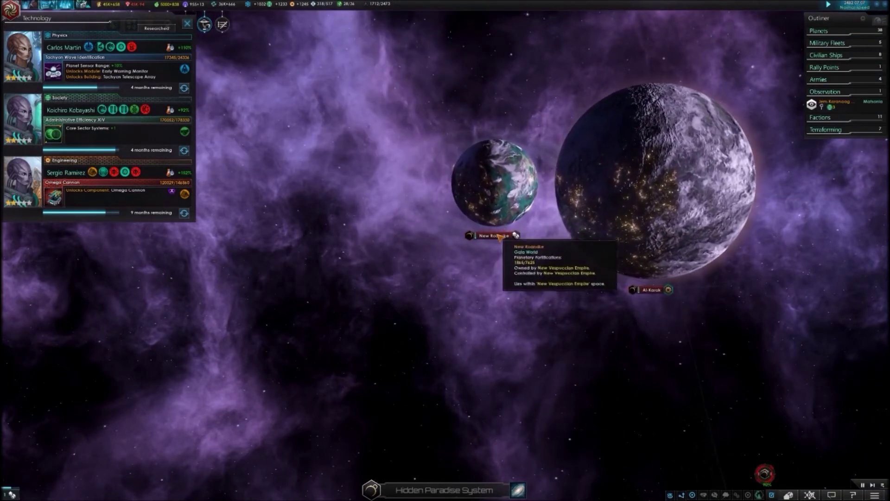
# Step: Check New Roanoke's armies and fortifications, then select Transport Fleet 72
pyautogui.click(507, 219)
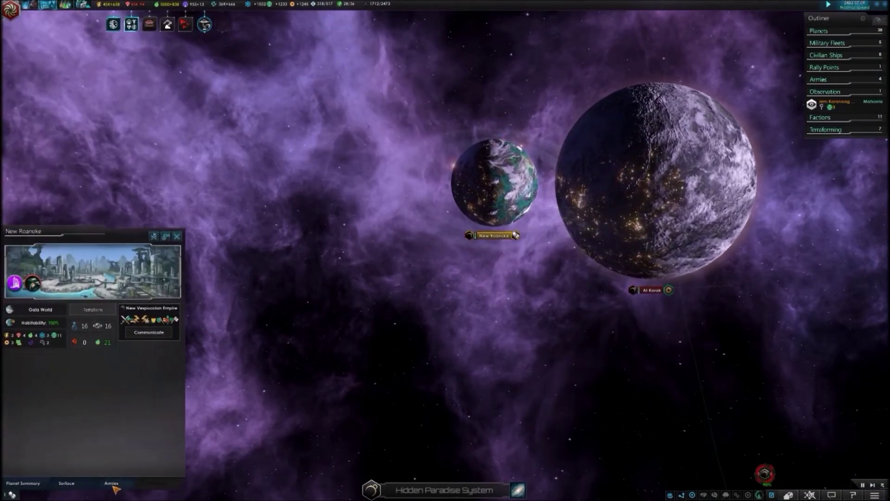
pyautogui.click(112, 484)
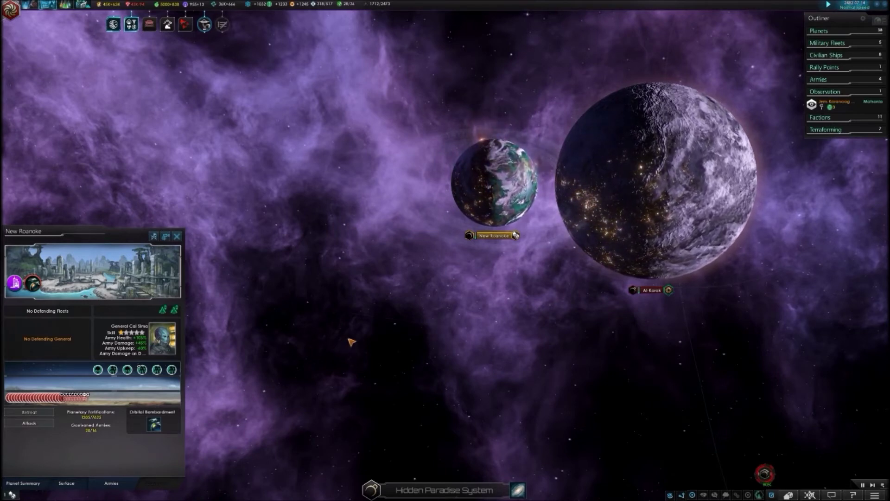
pyautogui.scroll(-3, 351, 341)
pyautogui.scroll(-2, 350, 334)
pyautogui.scroll(-3, 349, 327)
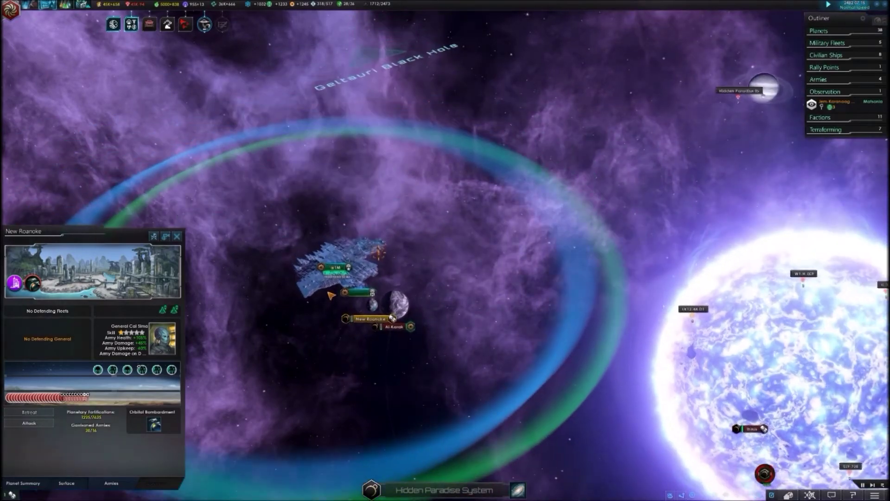
pyautogui.scroll(3, 331, 295)
pyautogui.scroll(2, 320, 295)
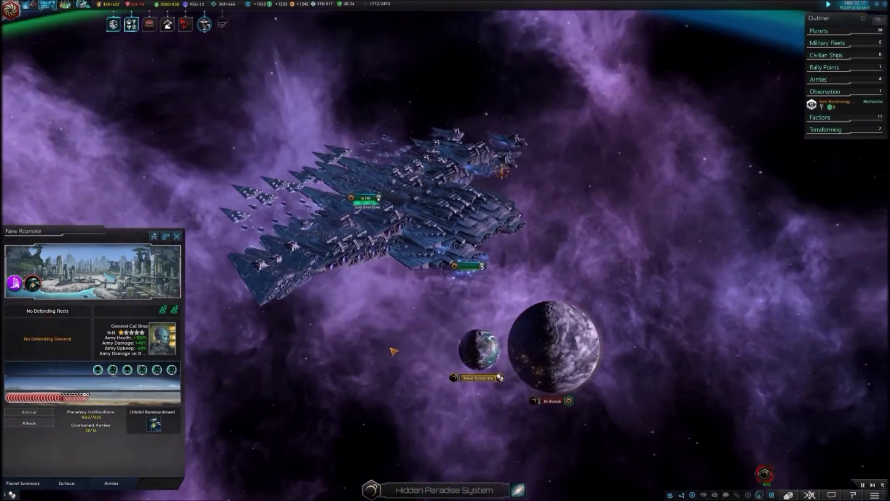
pyautogui.scroll(2, 364, 352)
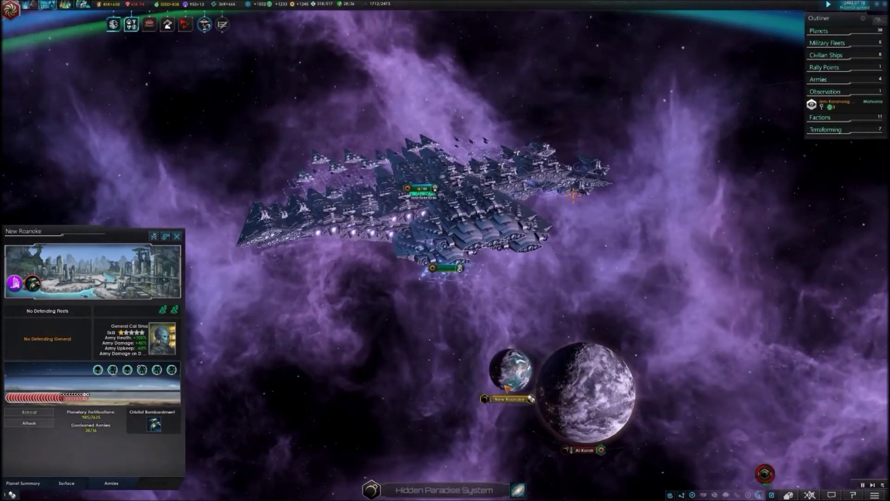
pyautogui.scroll(3, 518, 382)
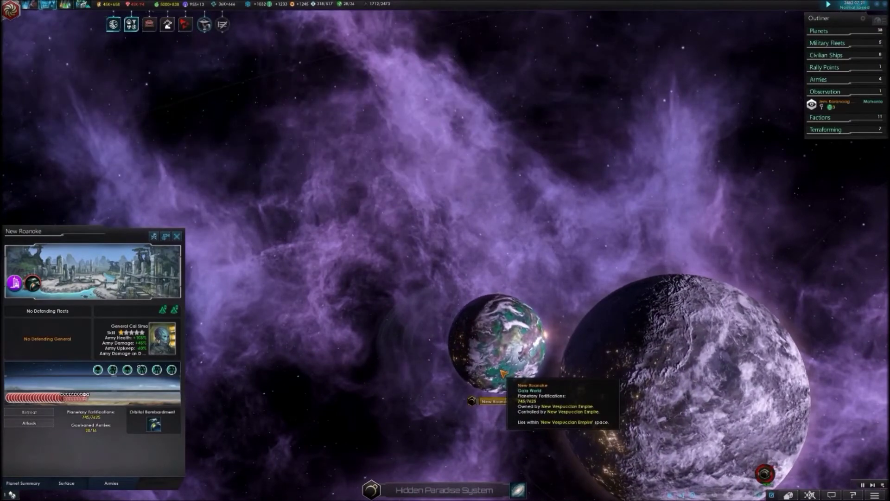
pyautogui.scroll(-3, 488, 361)
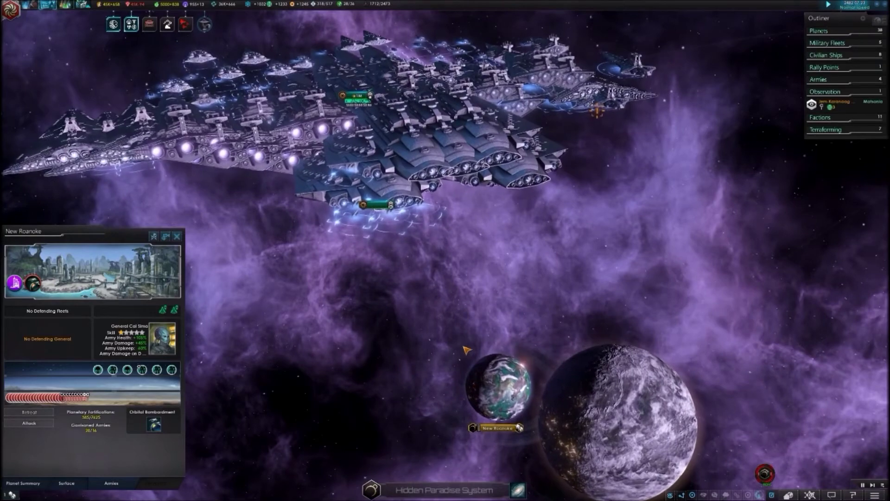
pyautogui.scroll(-5, 492, 362)
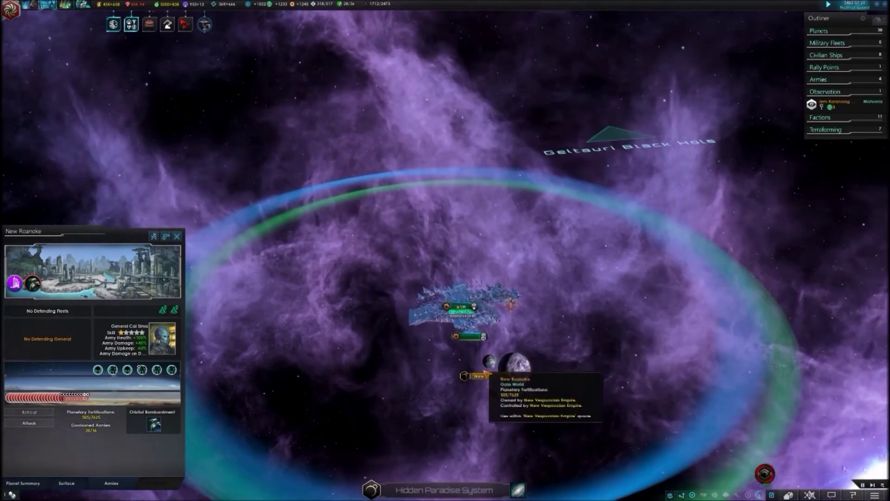
pyautogui.scroll(5, 515, 376)
pyautogui.scroll(2, 527, 338)
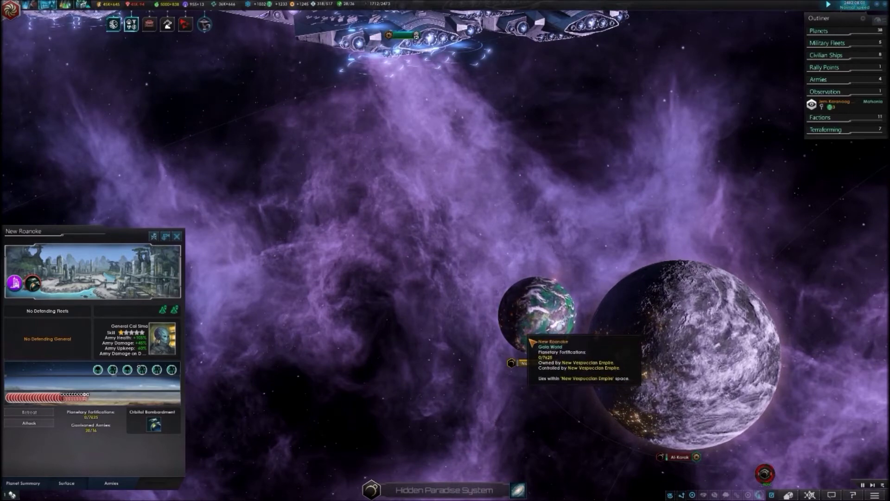
pyautogui.scroll(-2, 451, 332)
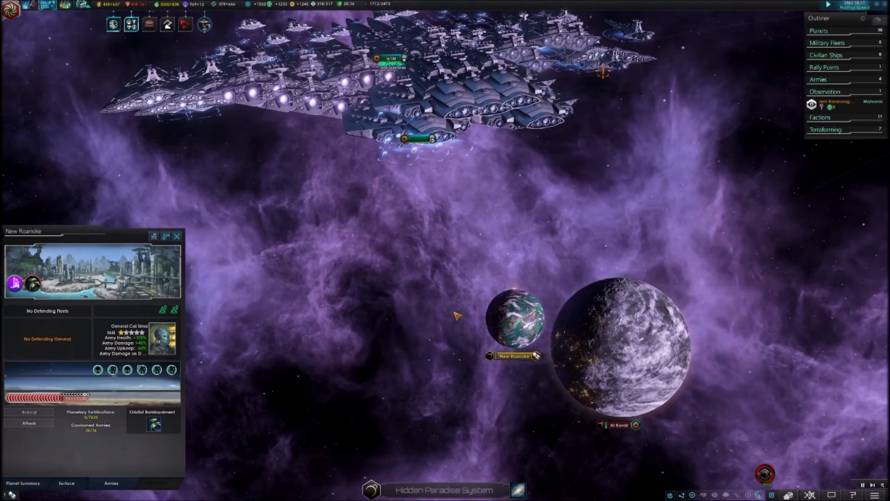
pyautogui.click(416, 141)
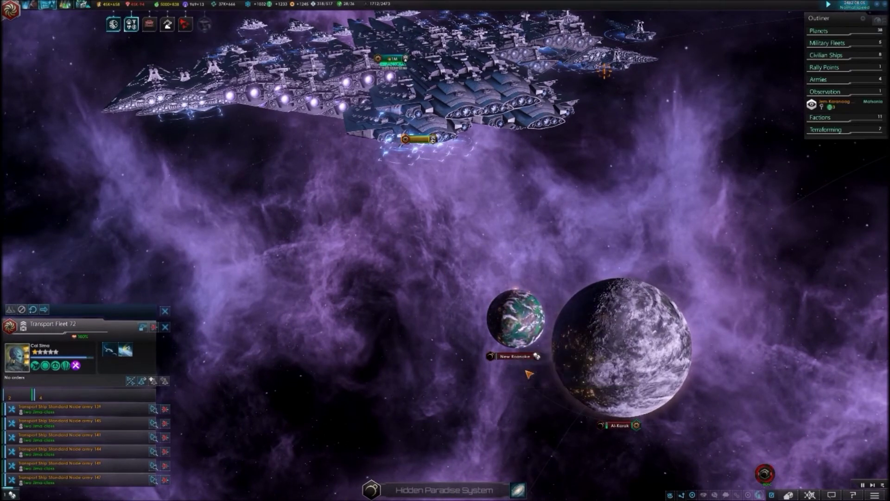
pyautogui.scroll(2, 519, 326)
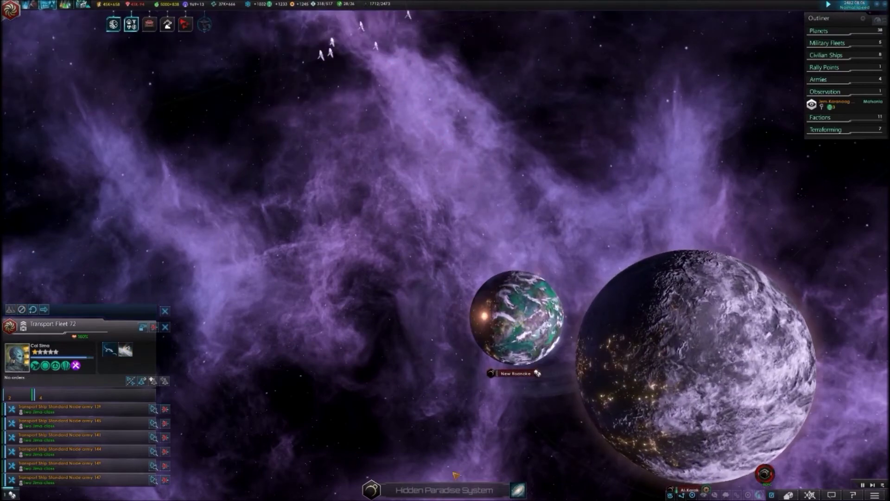
# Step: Survey the galaxy map, dismiss the transport fleet details, and enter the Matar System
pyautogui.click(518, 489)
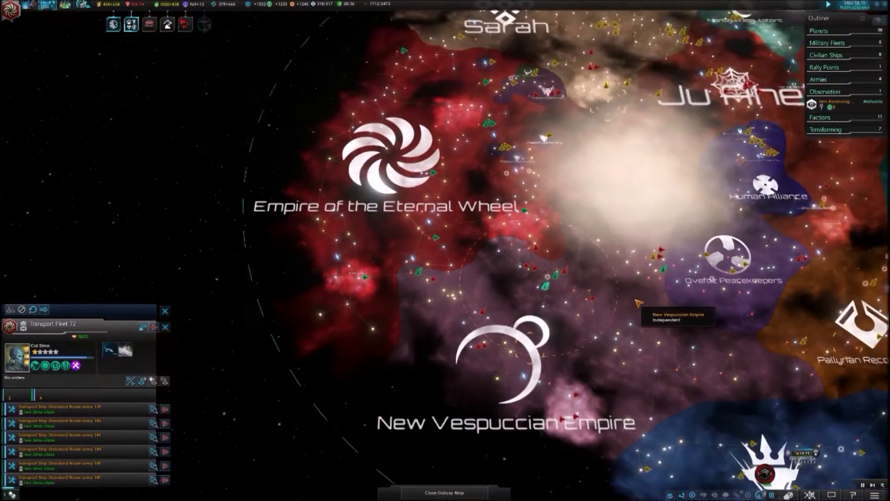
pyautogui.scroll(3, 783, 315)
pyautogui.scroll(-1, 626, 313)
pyautogui.scroll(-3, 661, 349)
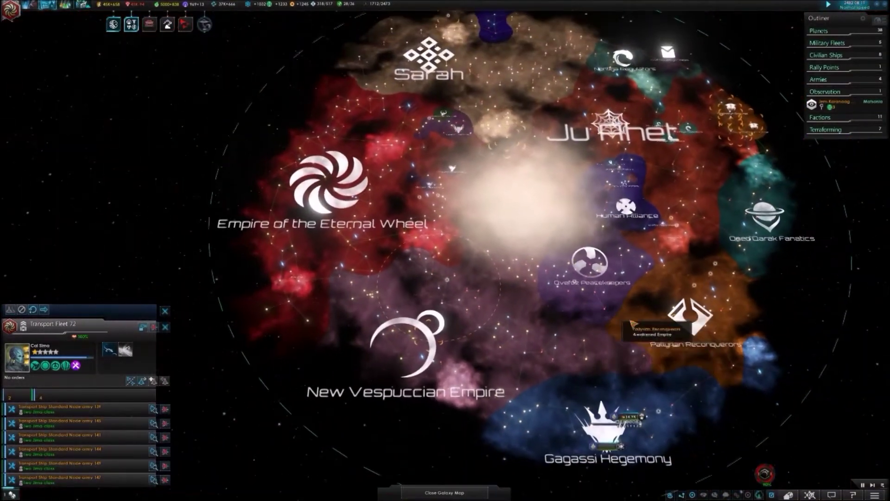
pyautogui.scroll(3, 670, 369)
pyautogui.scroll(-3, 626, 390)
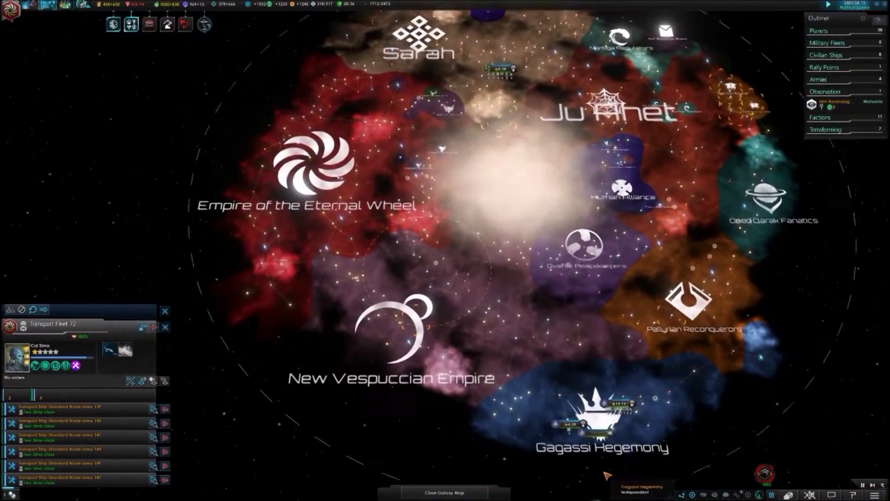
pyautogui.scroll(4, 597, 422)
pyautogui.scroll(2, 577, 392)
pyautogui.press('Escape')
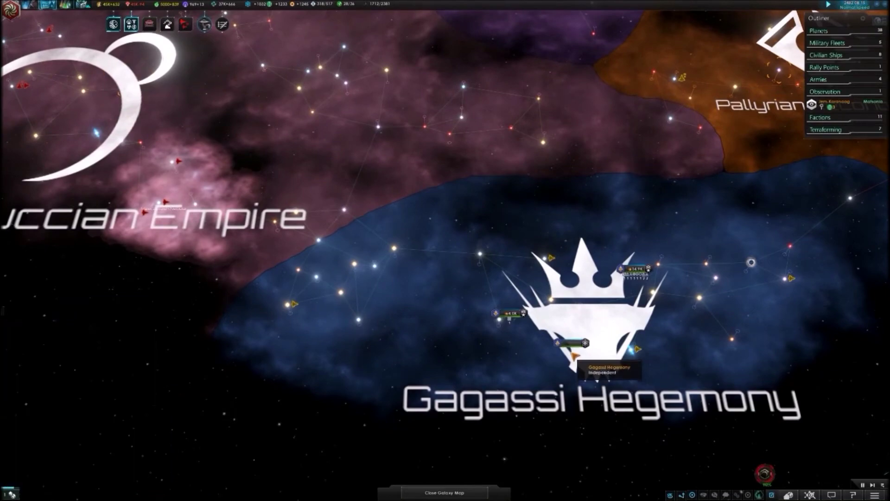
pyautogui.scroll(-5, 575, 356)
pyautogui.scroll(2, 404, 279)
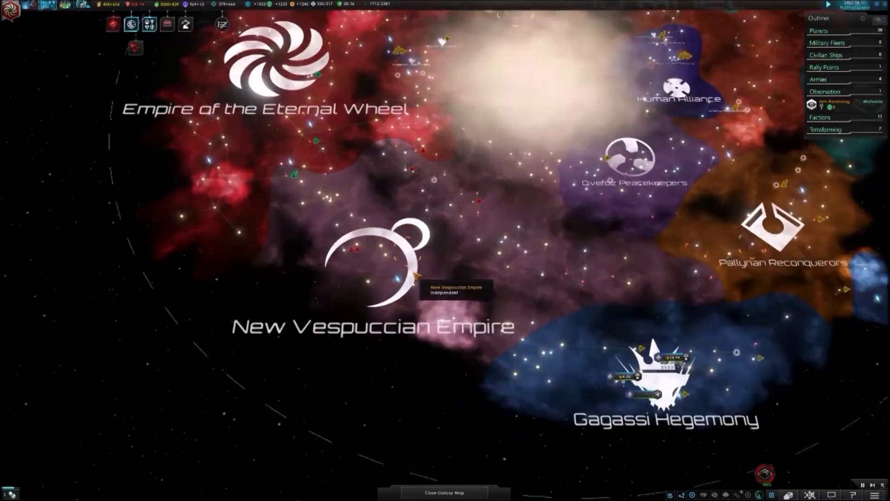
pyautogui.scroll(3, 416, 277)
pyautogui.scroll(-2, 416, 277)
pyautogui.scroll(-2, 400, 258)
pyautogui.scroll(-2, 388, 254)
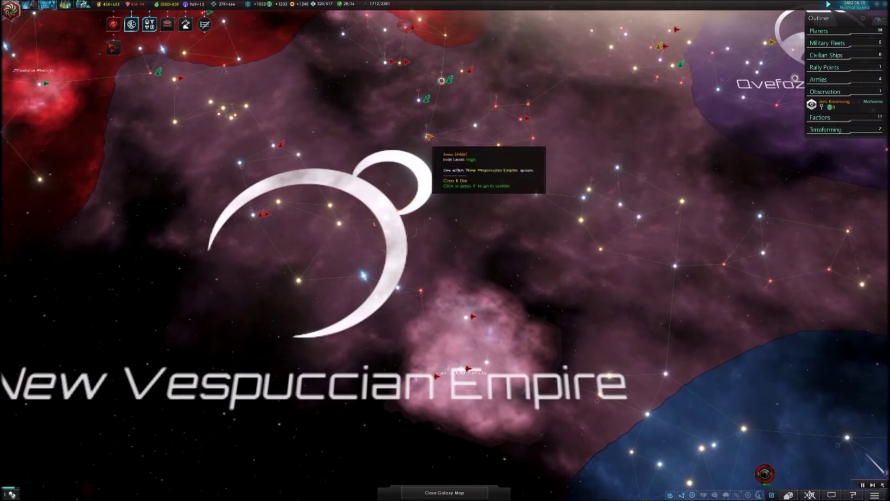
pyautogui.scroll(2, 706, 156)
pyautogui.scroll(2, 706, 156)
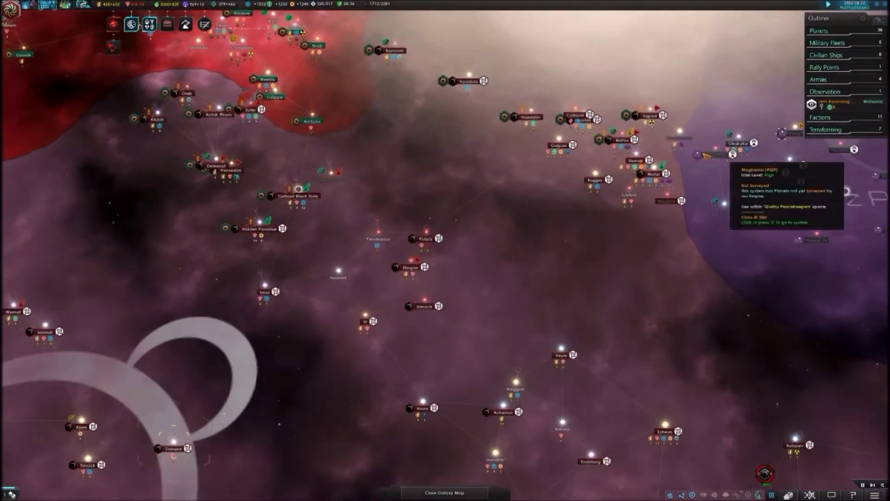
pyautogui.scroll(2, 707, 156)
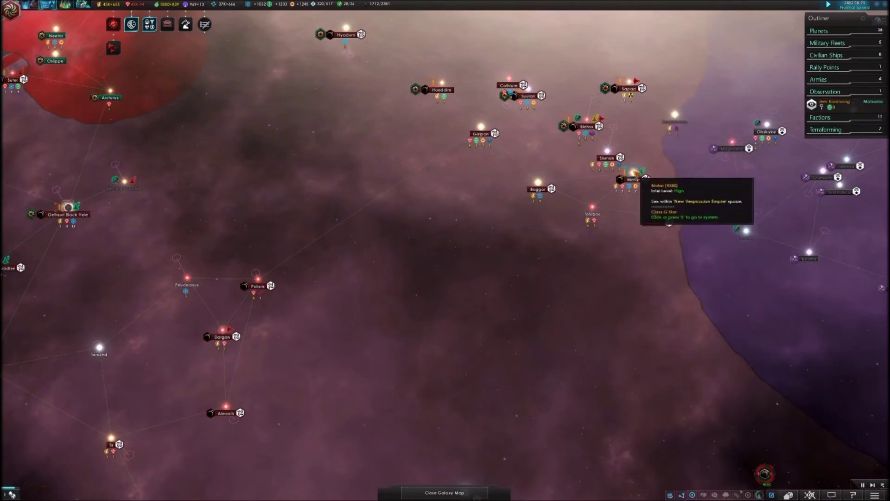
pyautogui.click(637, 174)
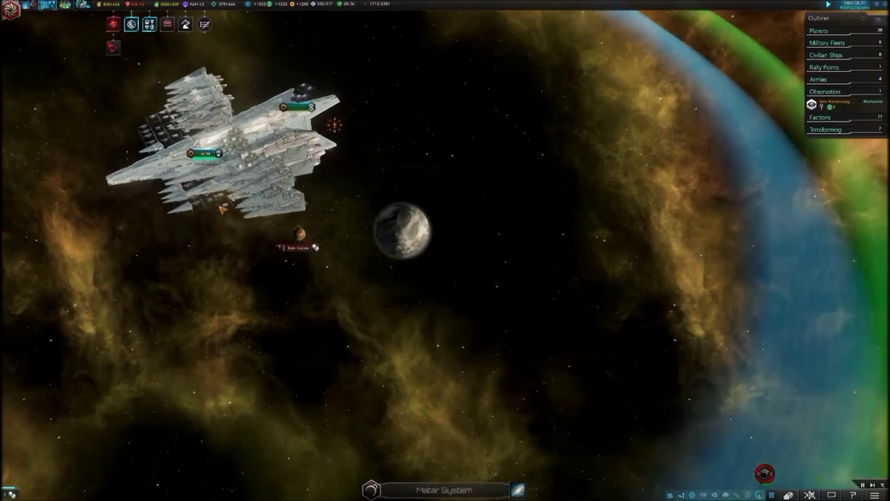
# Step: Check Transport Fleet 71's orders near San Lucas, then return to the galaxy map
pyautogui.click(322, 81)
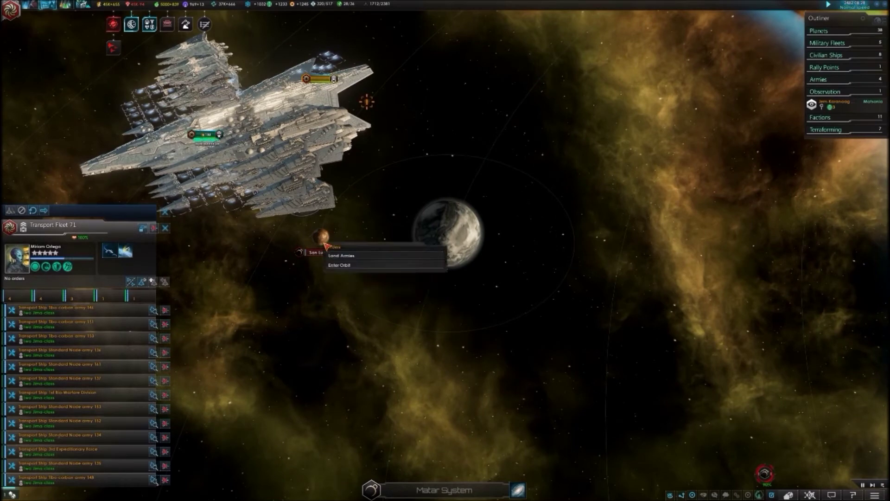
pyautogui.click(521, 492)
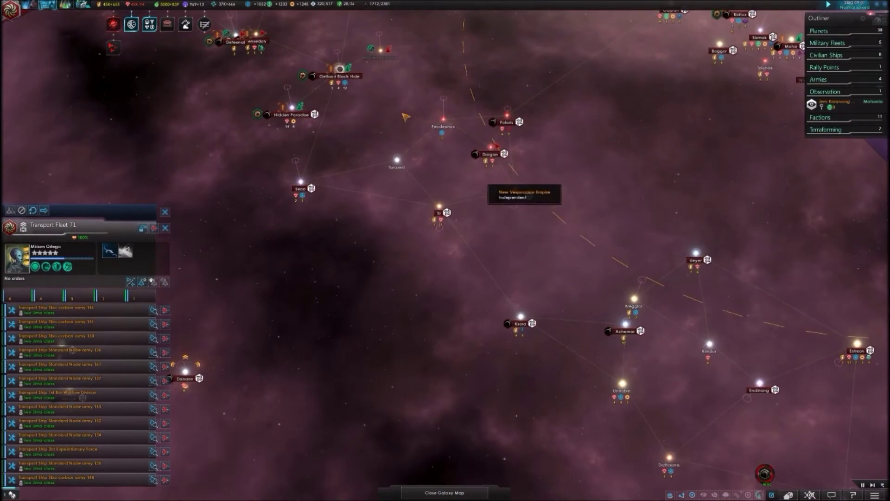
pyautogui.scroll(-3, 381, 137)
pyautogui.scroll(-3, 369, 139)
pyautogui.scroll(-3, 365, 142)
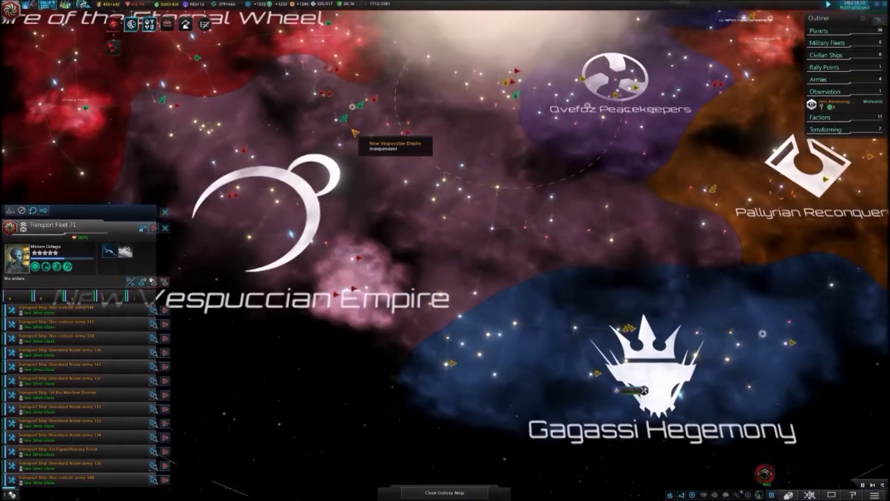
pyautogui.scroll(-2, 321, 246)
pyautogui.scroll(3, 321, 247)
pyautogui.scroll(2, 363, 296)
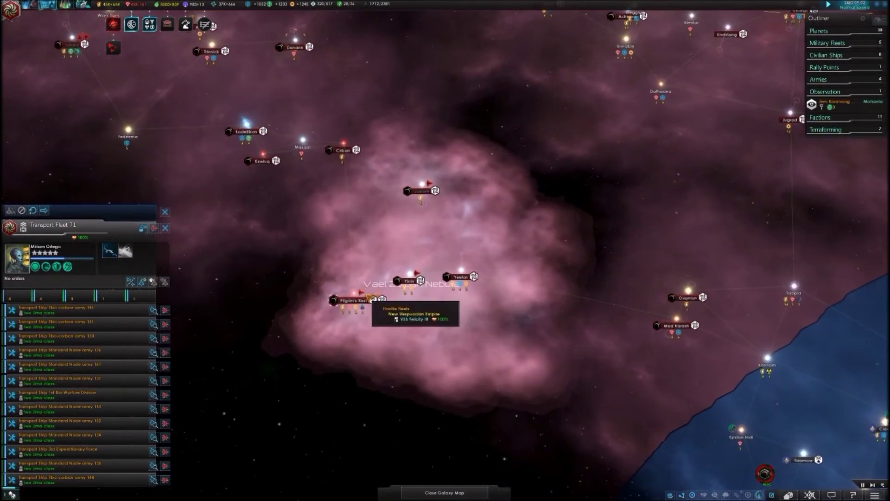
pyautogui.scroll(-2, 343, 277)
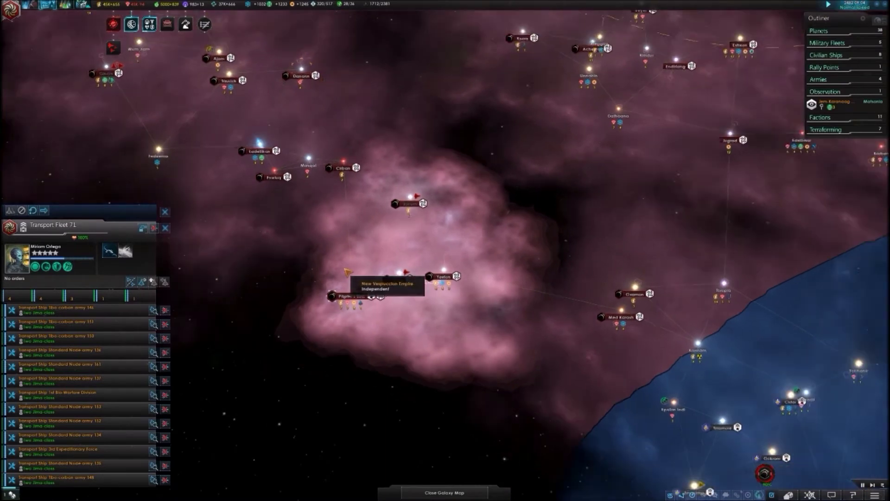
pyautogui.scroll(2, 346, 263)
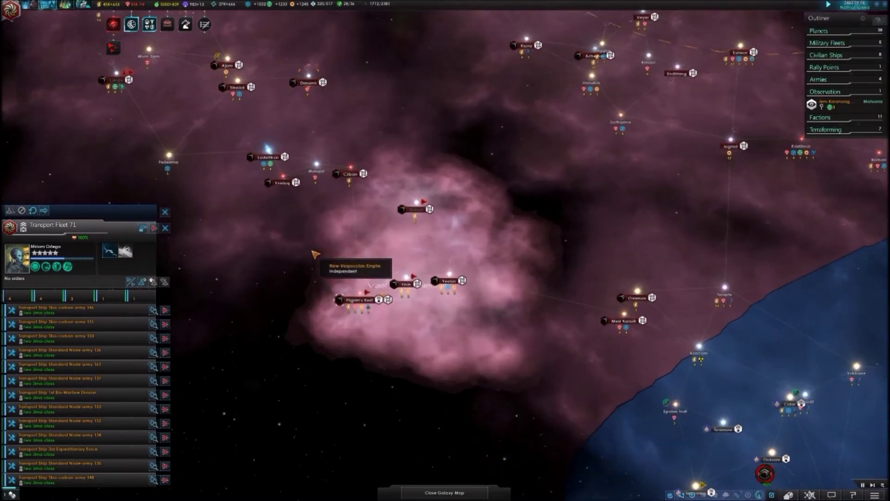
pyautogui.scroll(2, 403, 363)
pyautogui.scroll(2, 406, 363)
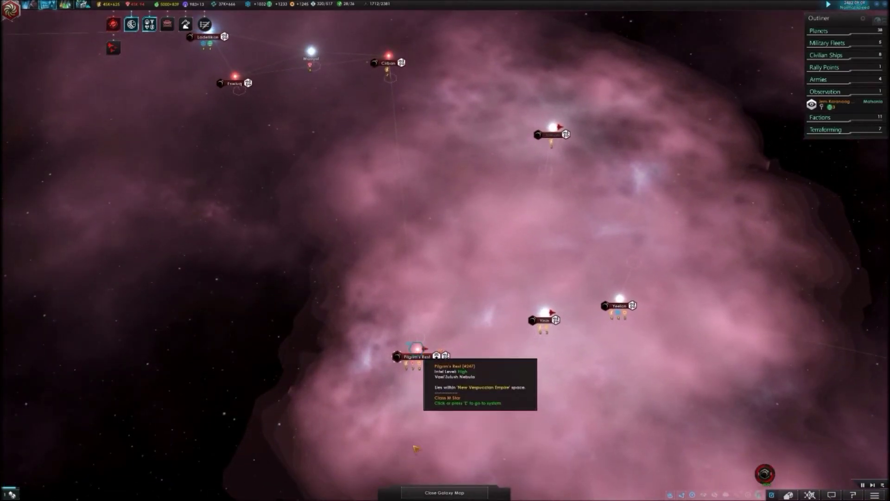
pyautogui.scroll(2, 415, 449)
pyautogui.scroll(2, 432, 250)
pyautogui.scroll(2, 427, 252)
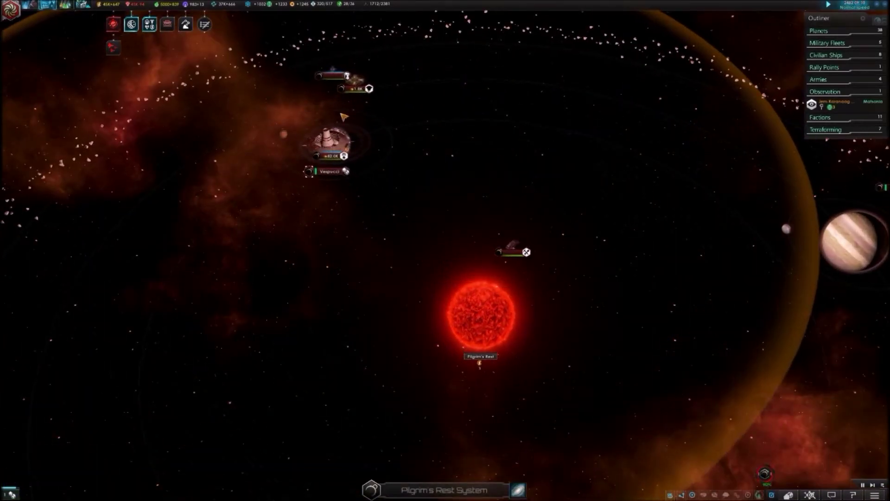
pyautogui.scroll(2, 417, 237)
pyautogui.scroll(2, 407, 225)
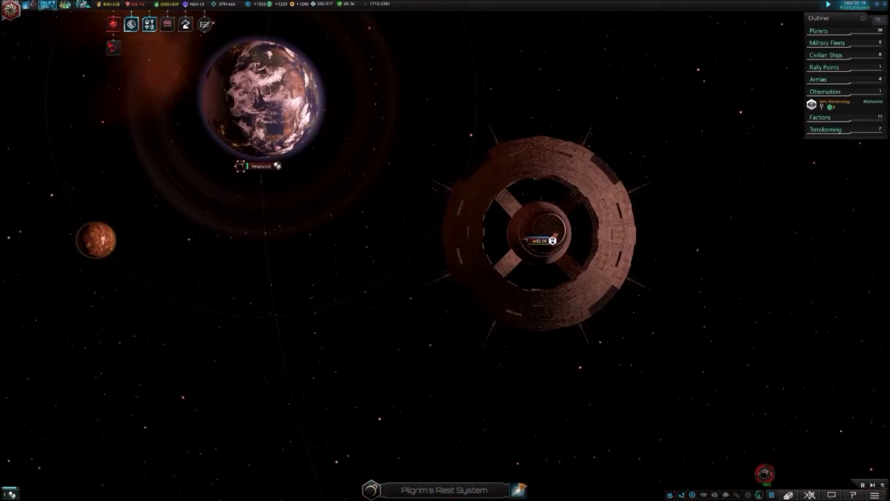
pyautogui.scroll(-10, 468, 142)
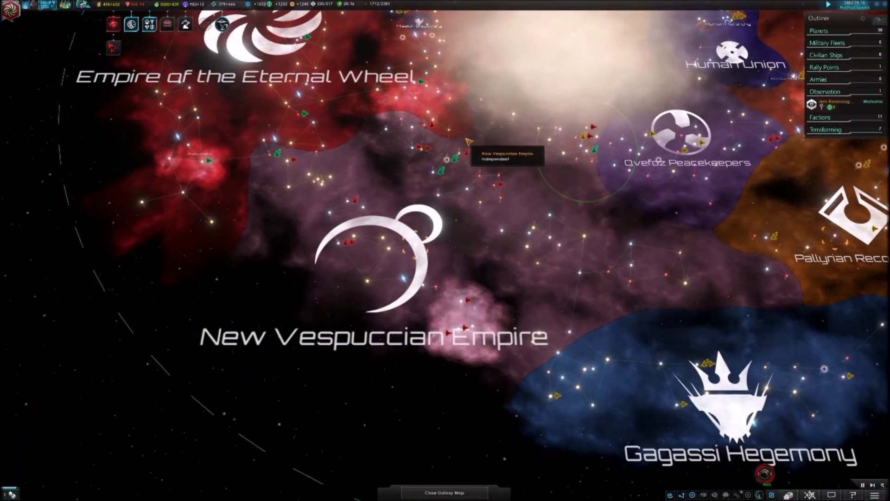
pyautogui.scroll(3, 468, 141)
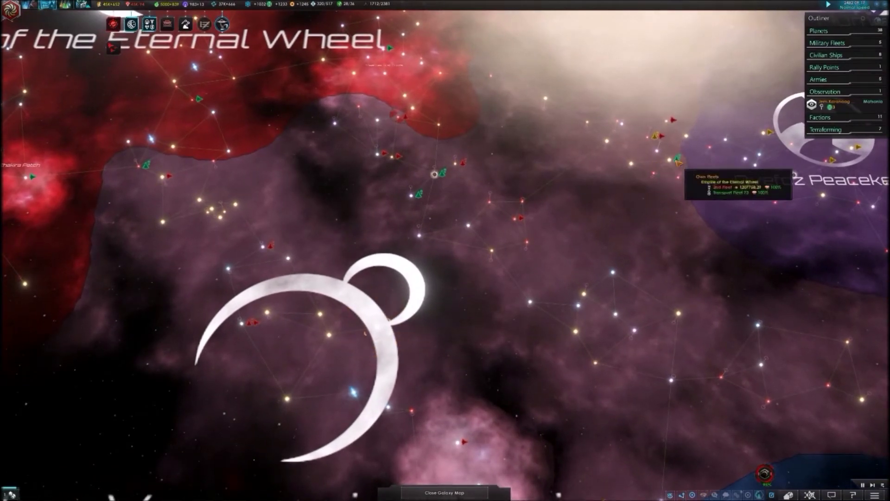
# Step: Jump the view to the friendly fleets massed at San Lucas in Matar
pyautogui.doubleClick(679, 161)
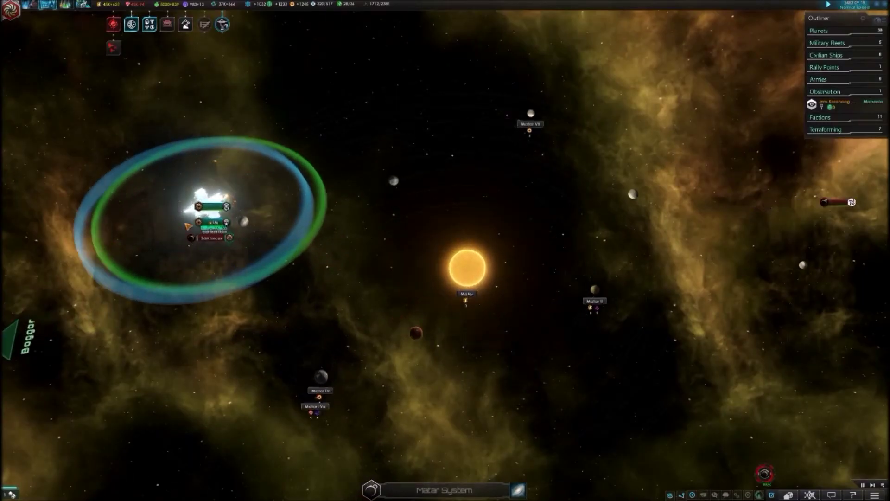
pyautogui.scroll(5, 189, 227)
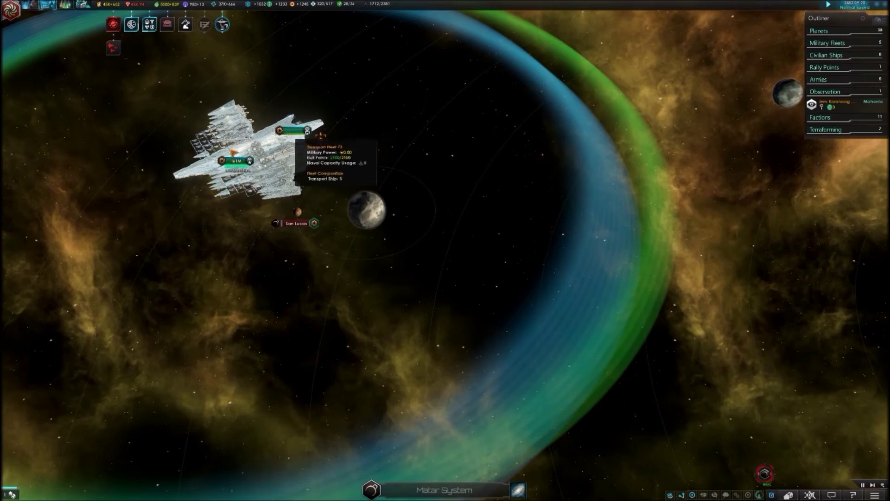
# Step: Embark San Lucas's armies and select Transport Fleet 73 with the 2nd Fleet
pyautogui.click(295, 223)
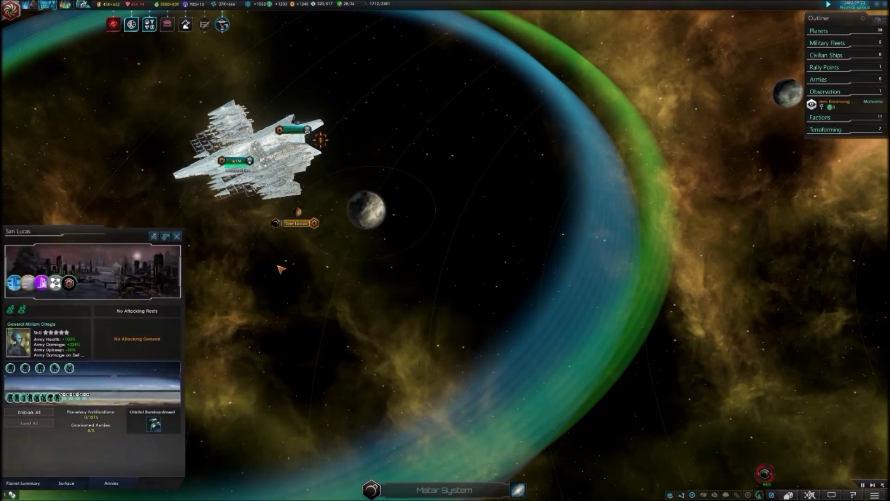
pyautogui.click(29, 412)
pyautogui.moveTo(351, 207); pyautogui.dragTo(368, 259)
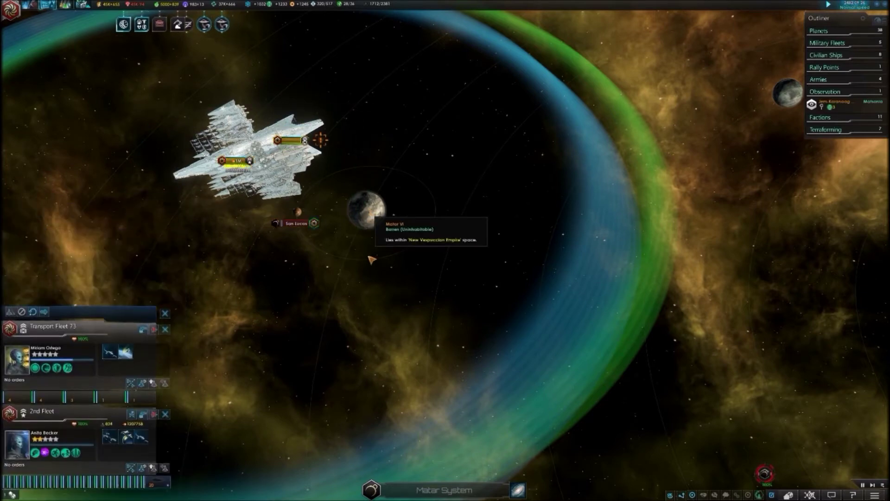
pyautogui.click(519, 489)
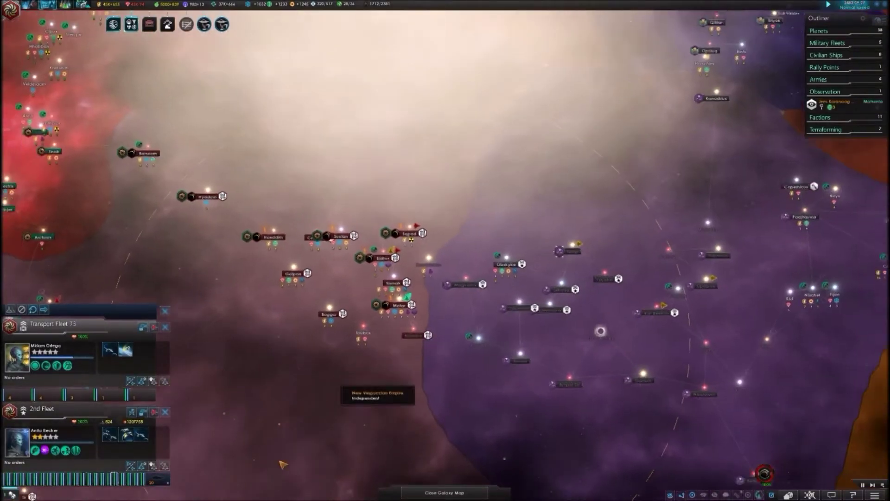
# Step: Send Transport Fleet 73 and the 2nd Fleet to Pilgrim's Rest
pyautogui.press('s')
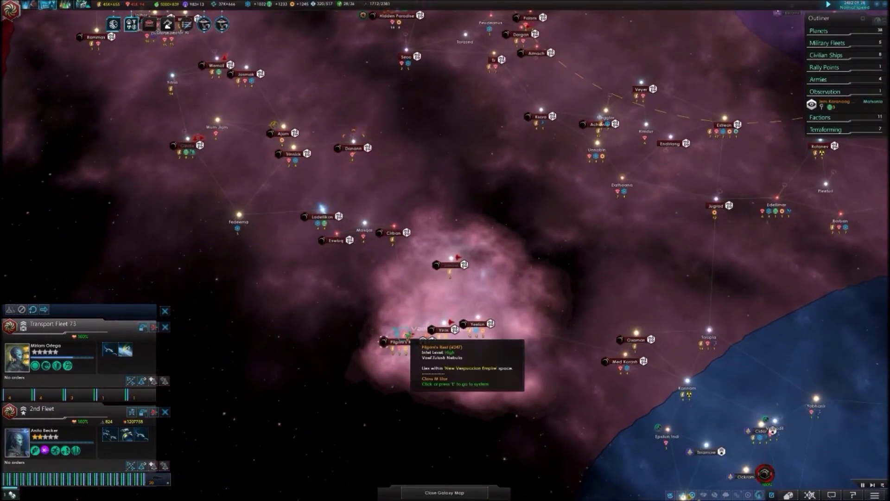
pyautogui.rightClick(421, 338)
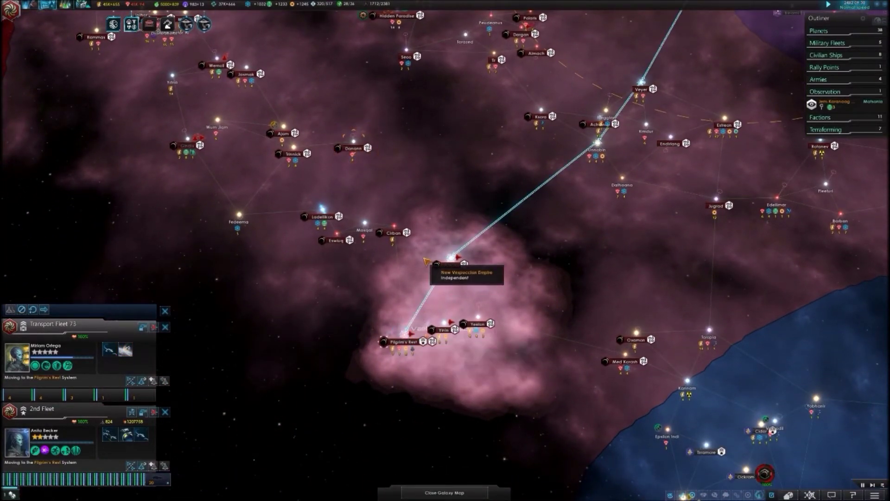
pyautogui.scroll(2, 426, 262)
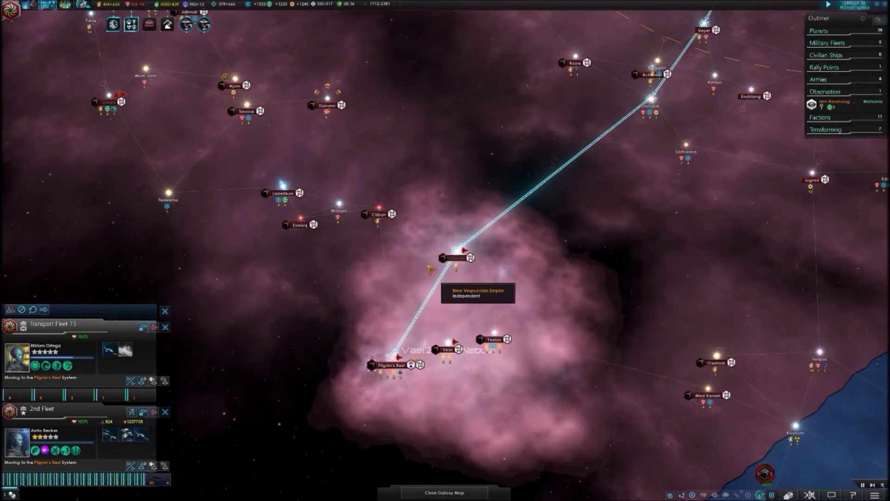
pyautogui.scroll(2, 432, 268)
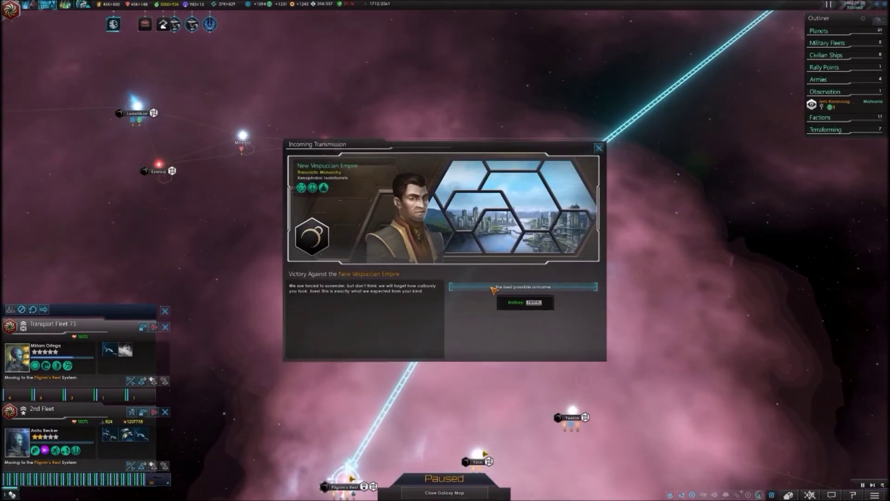
# Step: Accept the New Vespuccian Empire's surrender and close the victory message
pyautogui.click(494, 291)
pyautogui.scroll(-5, 494, 292)
pyautogui.scroll(2, 612, 163)
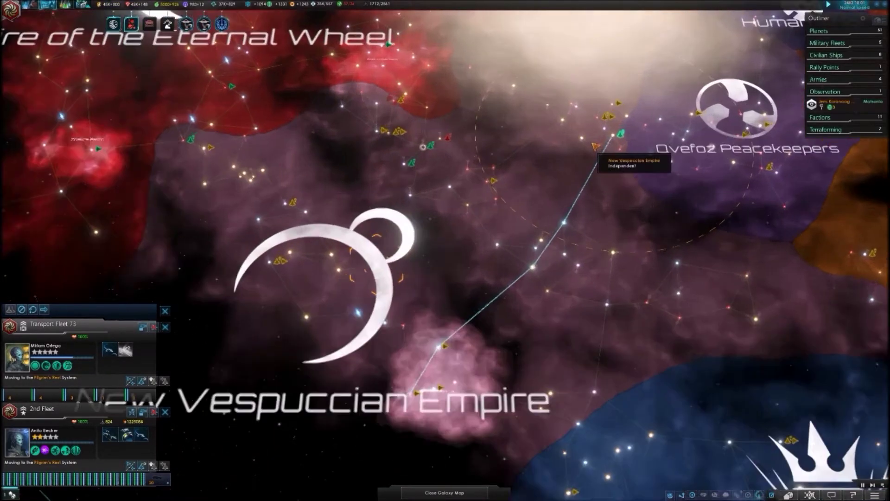
pyautogui.scroll(2, 596, 150)
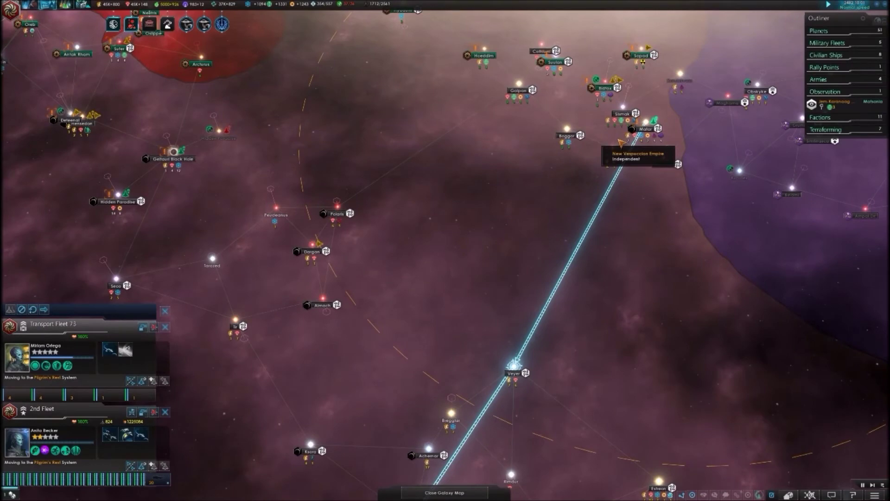
pyautogui.scroll(1, 622, 142)
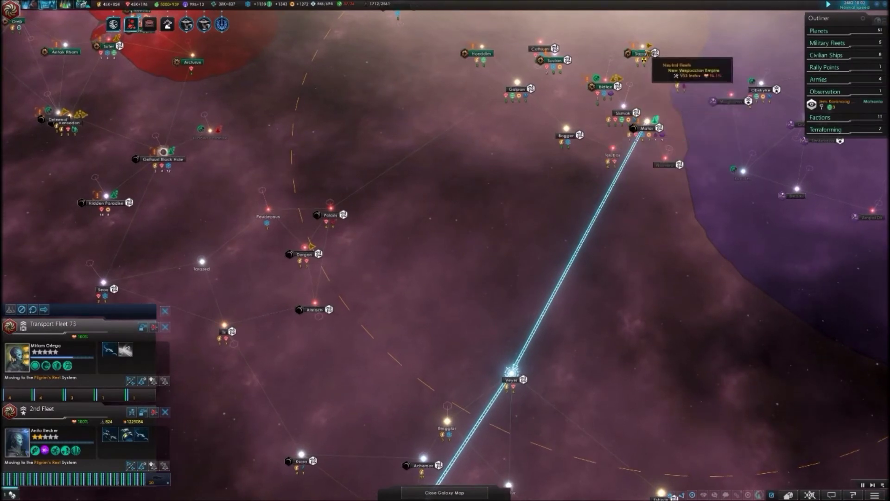
# Step: Inspect the Sapad system, then redirect both fleets to Bidlox
pyautogui.doubleClick(643, 56)
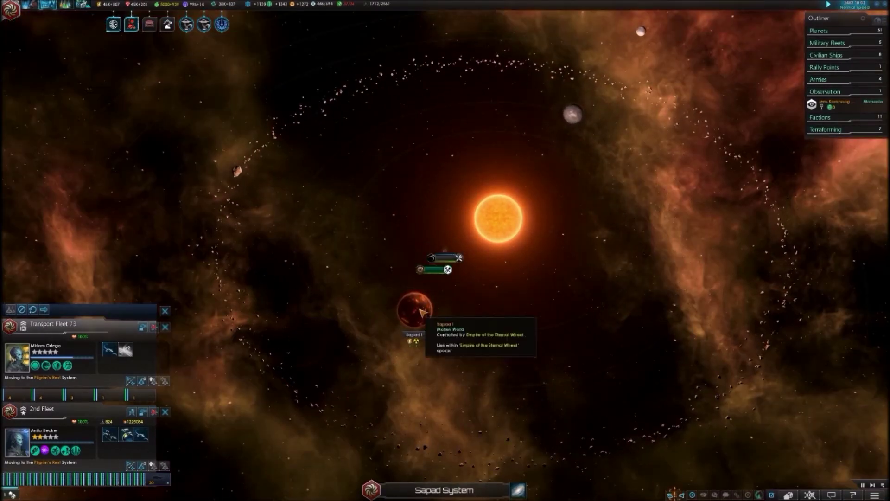
pyautogui.click(518, 491)
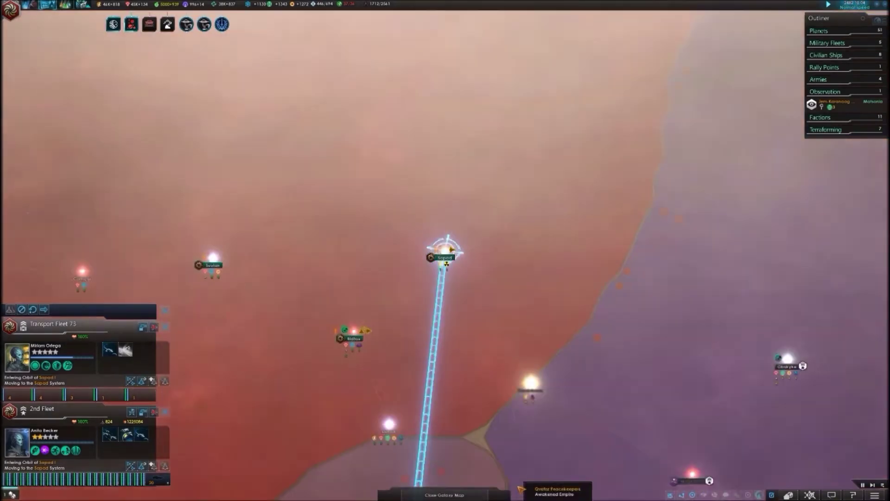
pyautogui.scroll(-3, 432, 313)
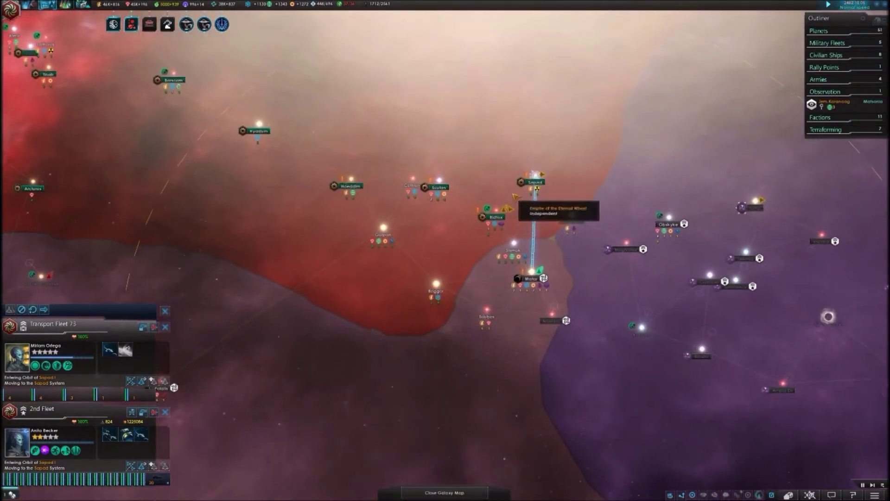
pyautogui.scroll(3, 482, 230)
pyautogui.rightClick(483, 226)
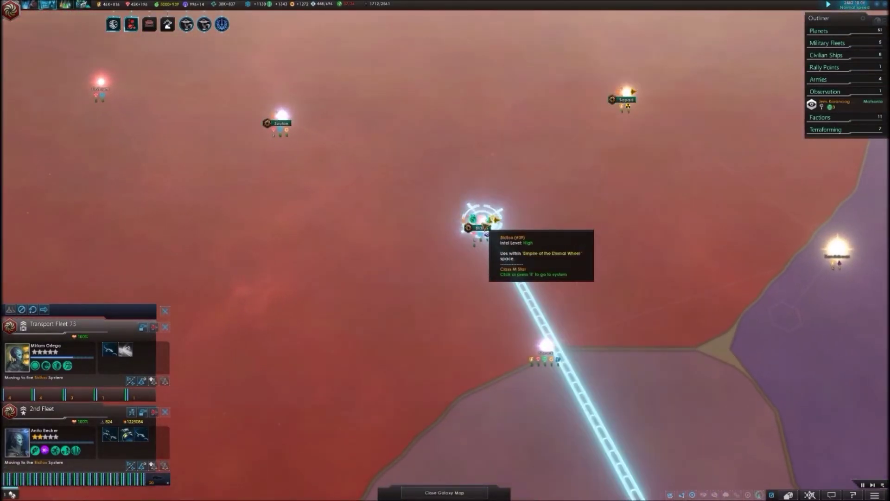
pyautogui.scroll(-5, 485, 228)
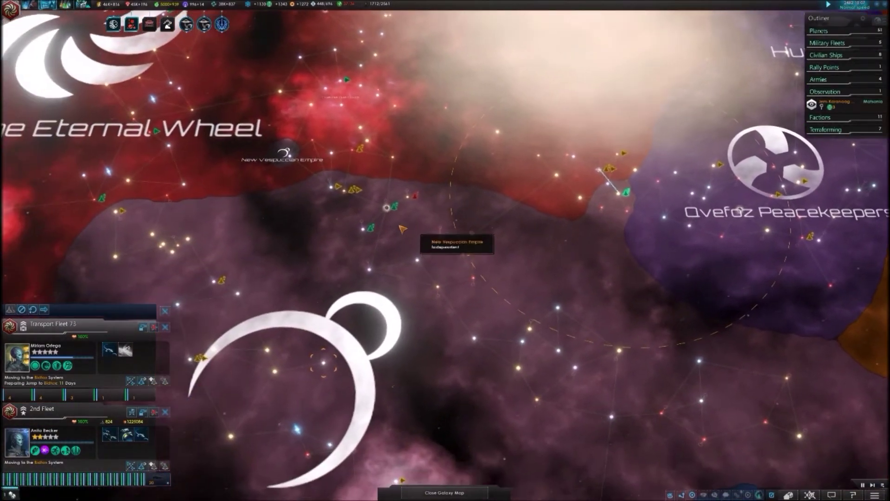
pyautogui.scroll(3, 403, 229)
pyautogui.scroll(2, 390, 216)
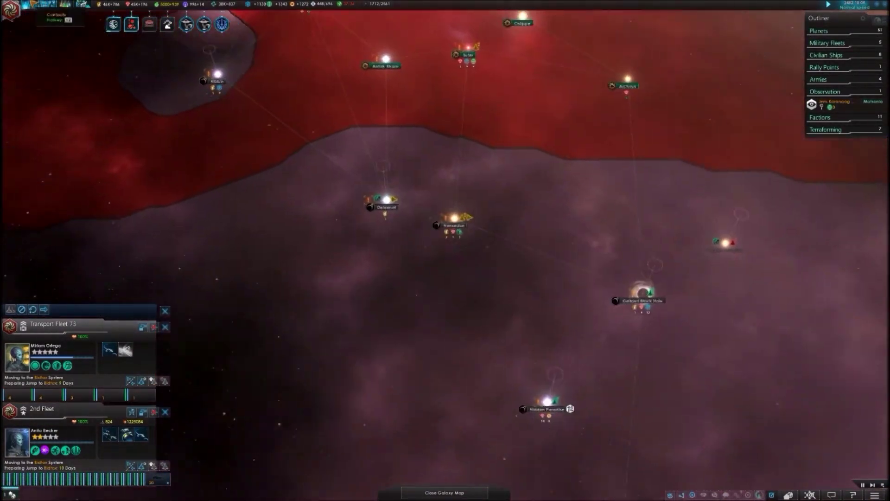
# Step: Pan the galaxy map over to the Kibbin system
pyautogui.moveTo(217, 78); pyautogui.dragTo(348, 149)
pyautogui.scroll(1, 418, 219)
pyautogui.scroll(2, 422, 222)
pyautogui.scroll(1, 426, 224)
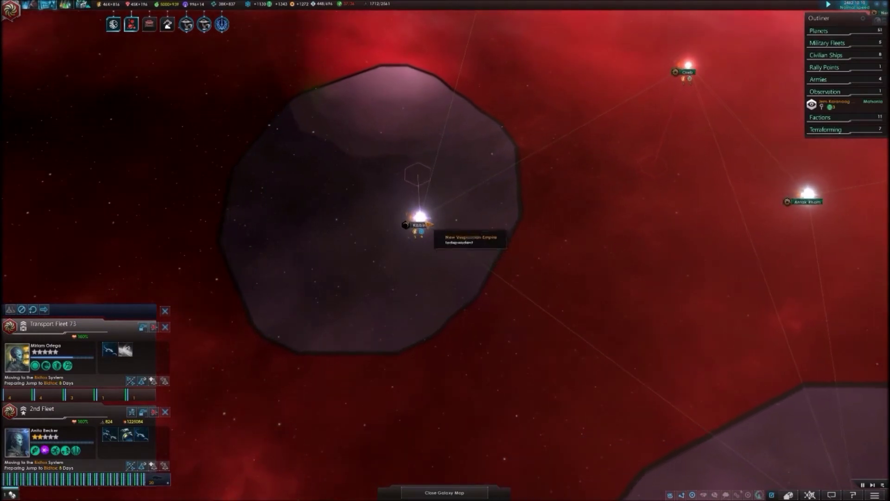
pyautogui.scroll(1, 421, 222)
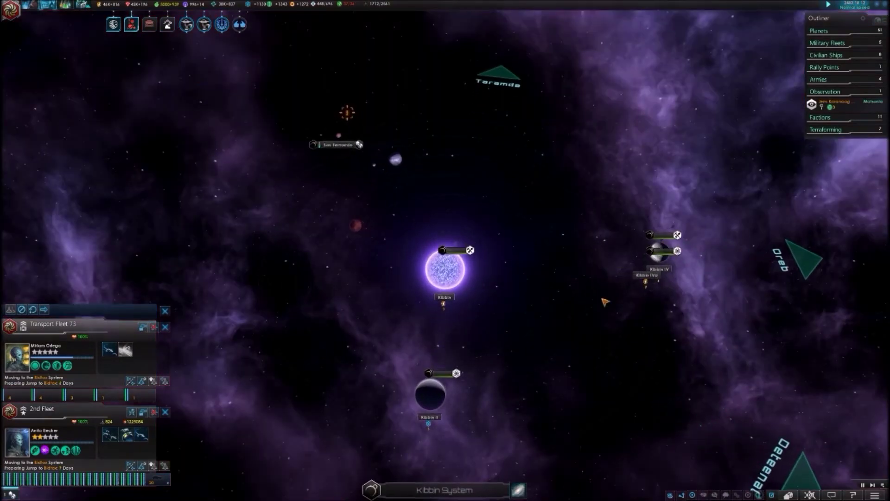
pyautogui.scroll(2, 341, 141)
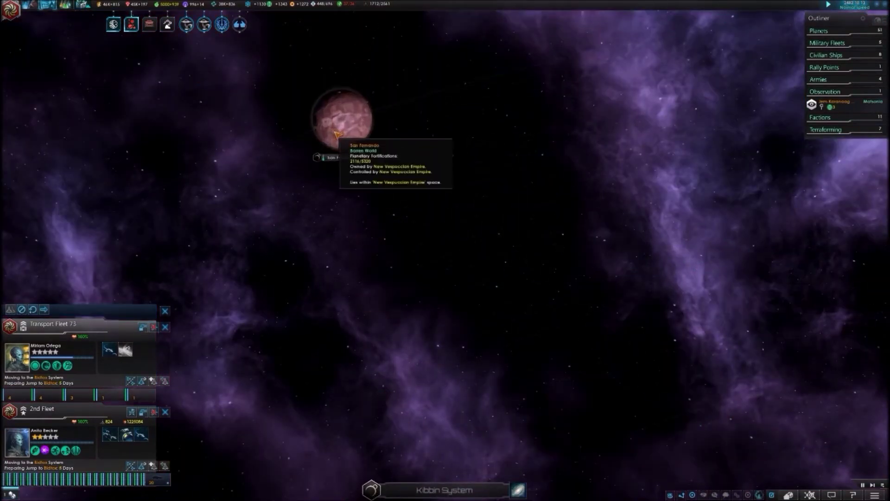
pyautogui.scroll(-3, 501, 369)
pyautogui.scroll(-2, 515, 383)
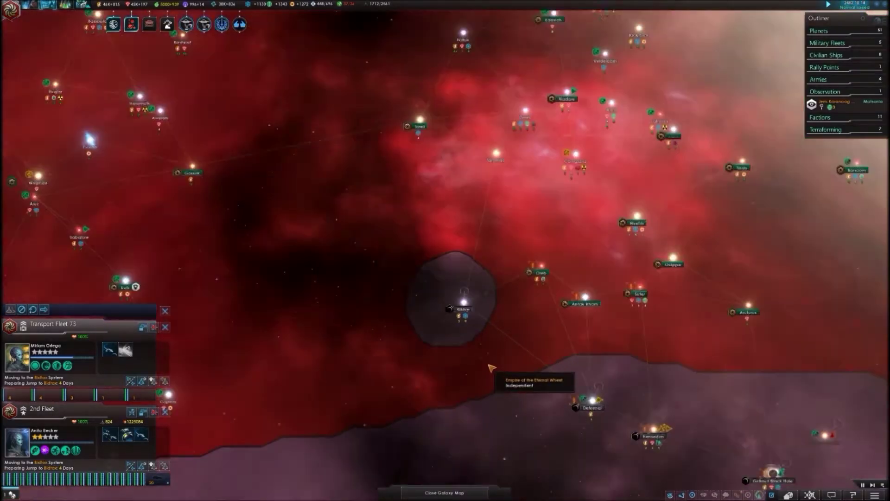
pyautogui.scroll(-1, 529, 402)
pyautogui.scroll(2, 511, 219)
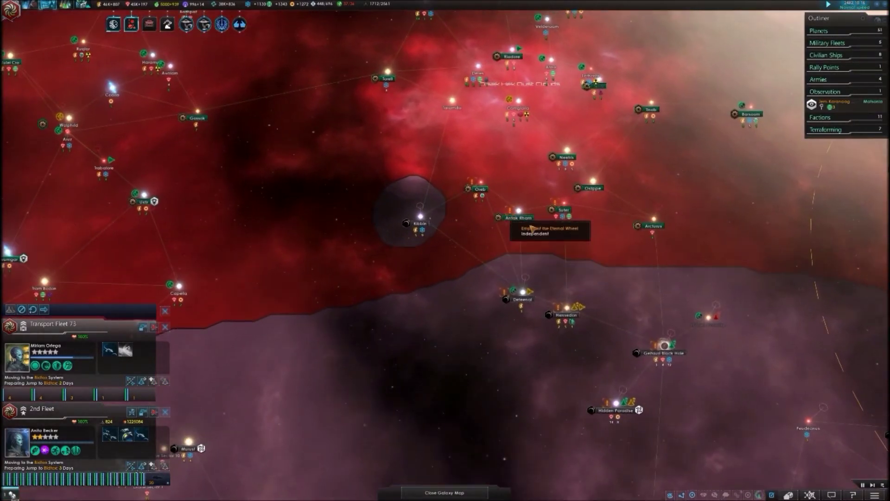
pyautogui.scroll(-3, 532, 222)
pyautogui.scroll(2, 471, 213)
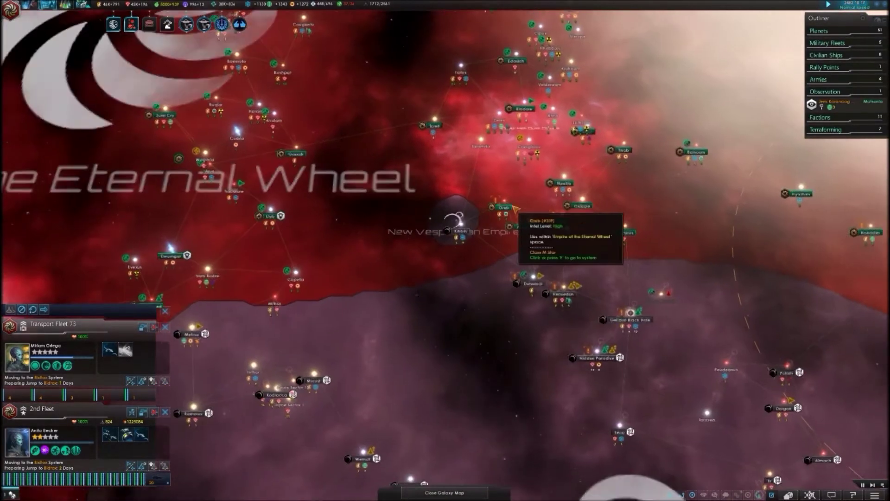
pyautogui.scroll(1, 453, 217)
pyautogui.scroll(2, 480, 215)
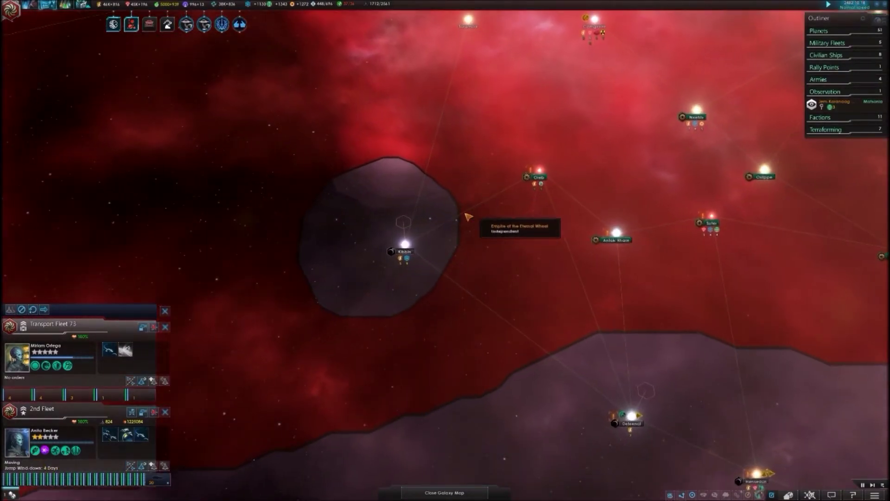
pyautogui.scroll(-3, 404, 247)
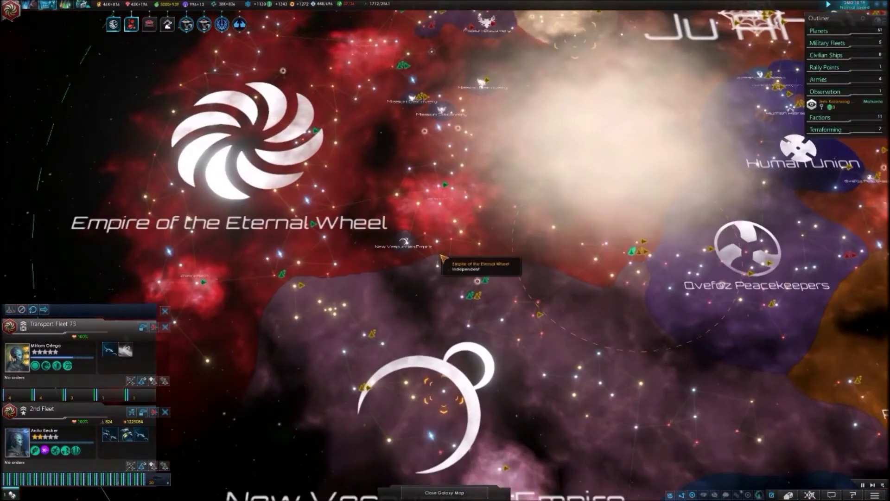
pyautogui.scroll(2, 440, 260)
pyautogui.scroll(1, 439, 259)
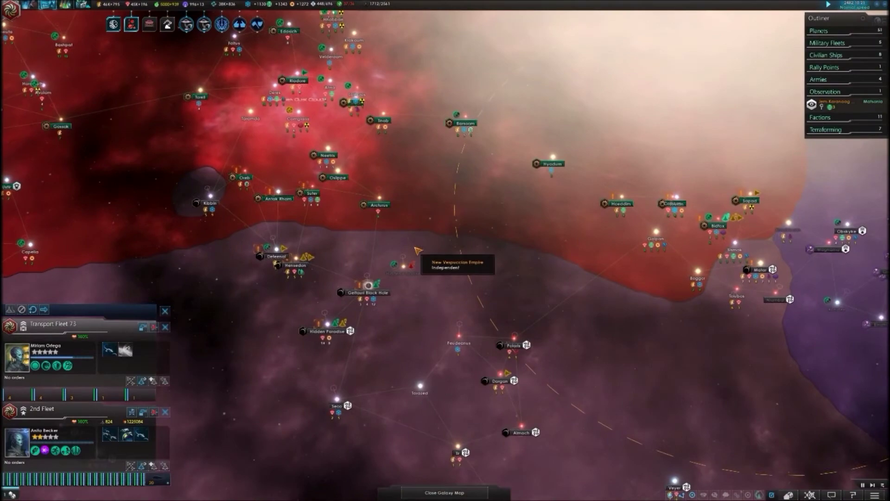
pyautogui.scroll(-3, 423, 249)
pyautogui.scroll(3, 549, 256)
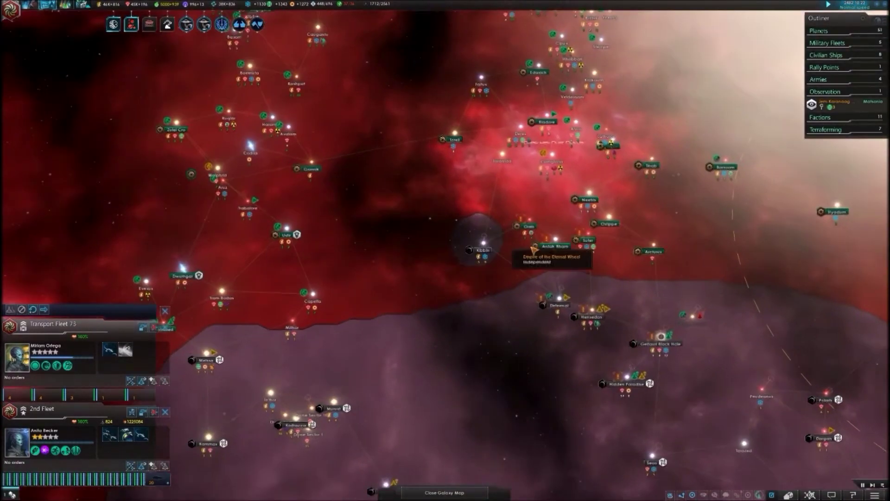
pyautogui.scroll(2, 560, 260)
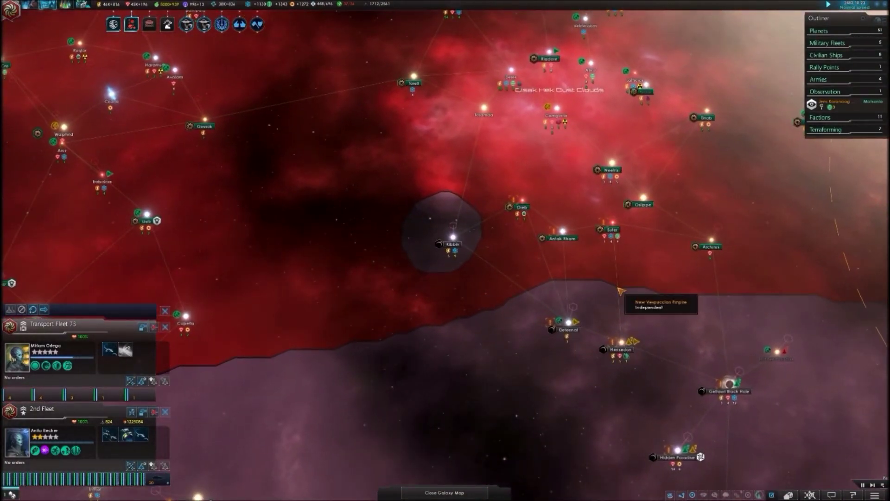
pyautogui.scroll(-2, 622, 291)
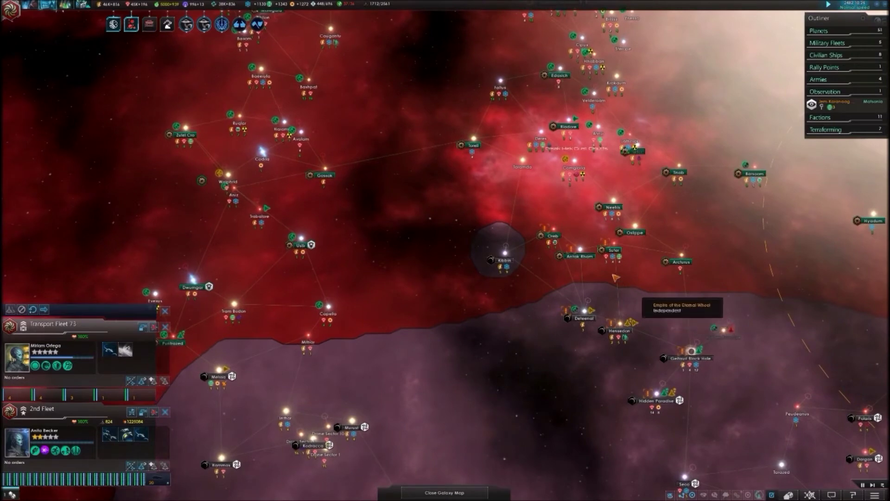
pyautogui.scroll(2, 503, 256)
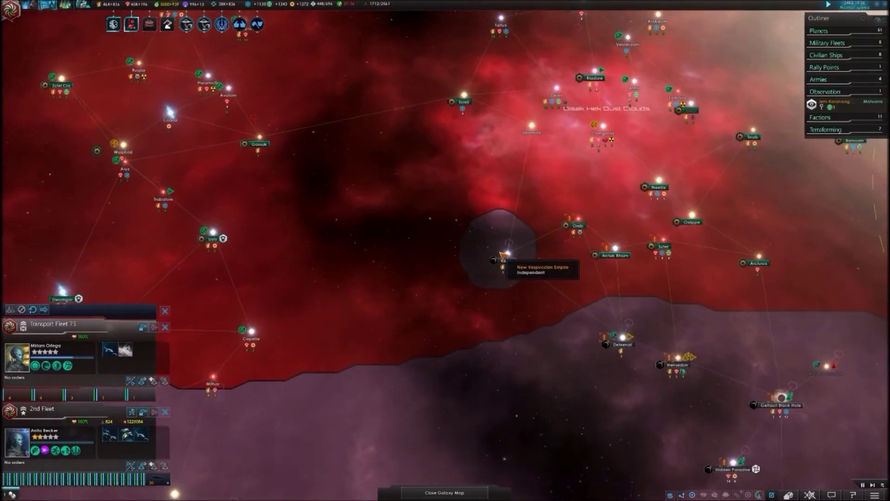
pyautogui.scroll(-2, 502, 257)
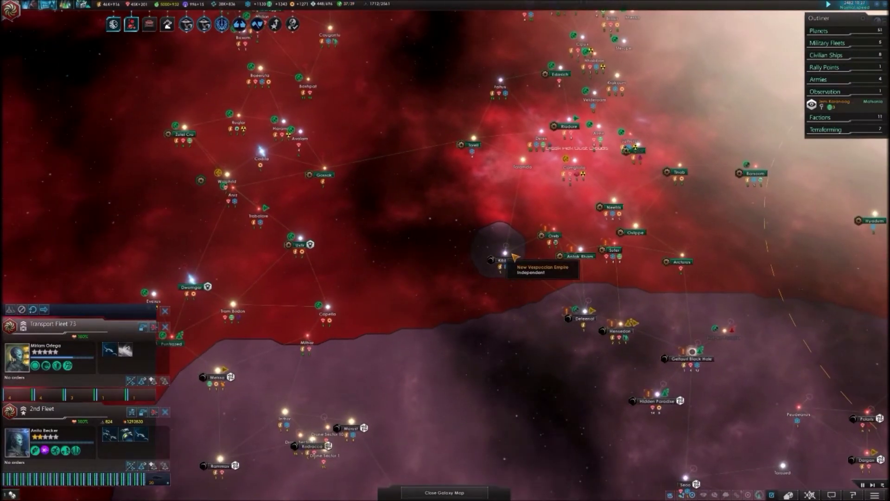
pyautogui.scroll(-3, 514, 258)
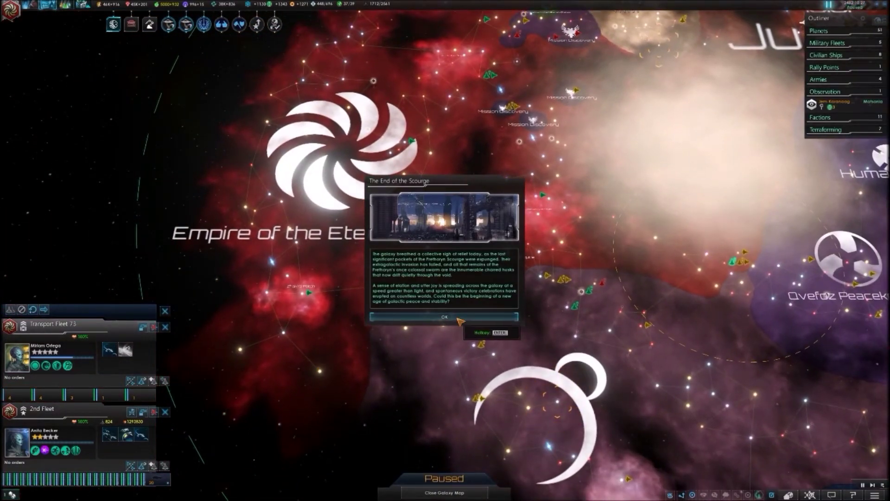
pyautogui.scroll(-1, 446, 285)
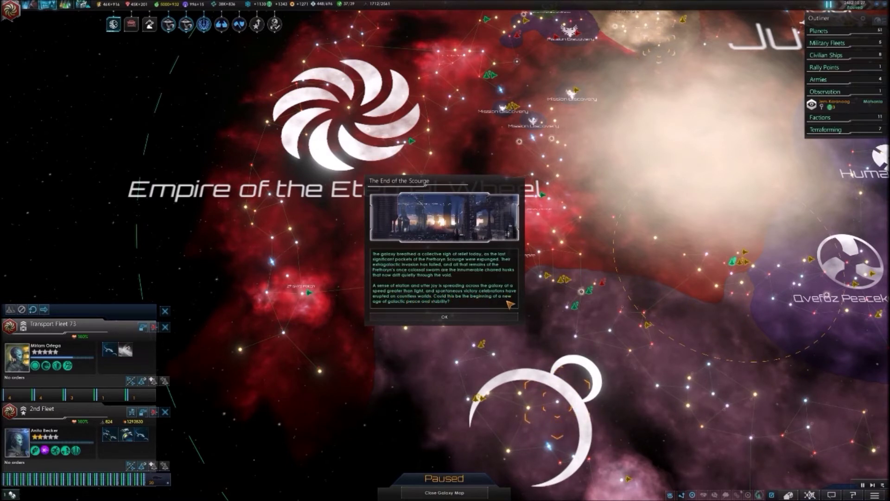
pyautogui.click(443, 316)
pyautogui.scroll(-5, 443, 319)
pyautogui.scroll(5, 815, 136)
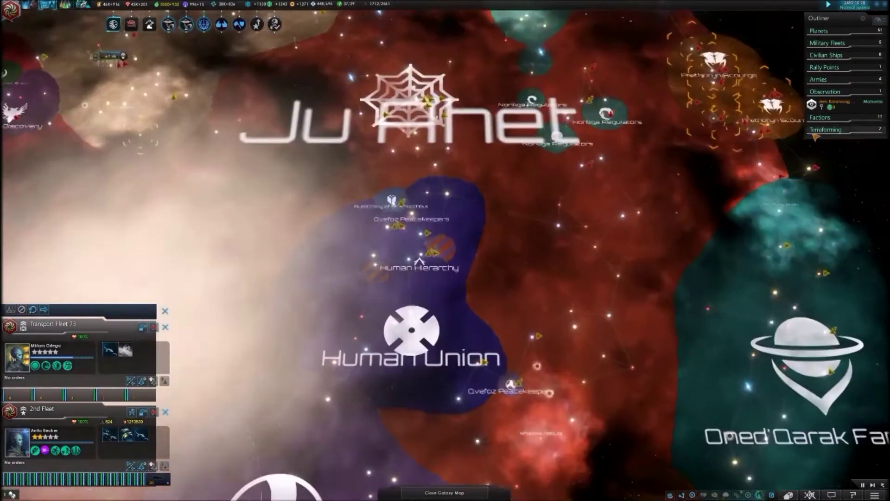
pyautogui.scroll(-5, 816, 137)
pyautogui.scroll(3, 418, 275)
pyautogui.scroll(3, 647, 299)
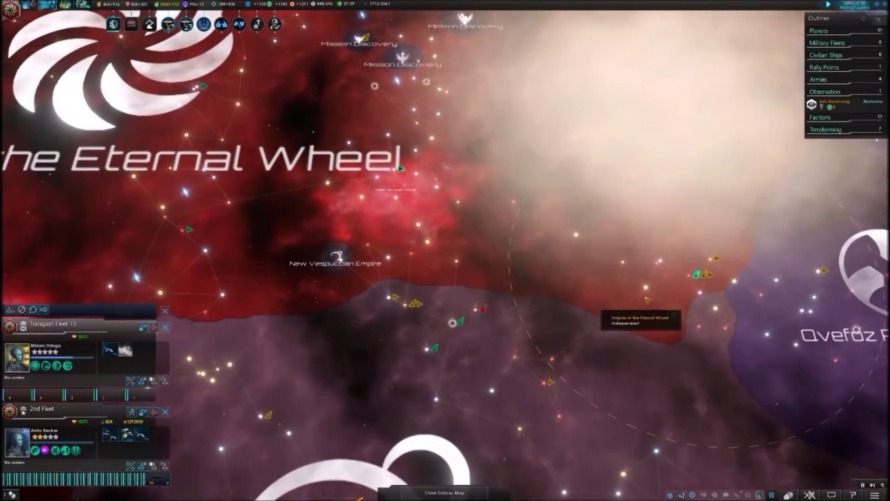
pyautogui.scroll(-3, 647, 302)
pyautogui.scroll(-2, 648, 307)
pyautogui.scroll(3, 696, 320)
pyautogui.scroll(2, 626, 333)
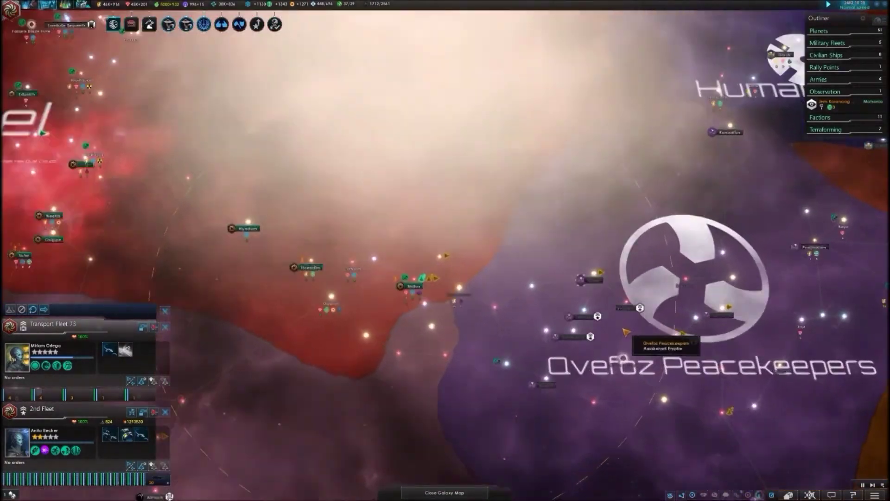
pyautogui.scroll(3, 627, 332)
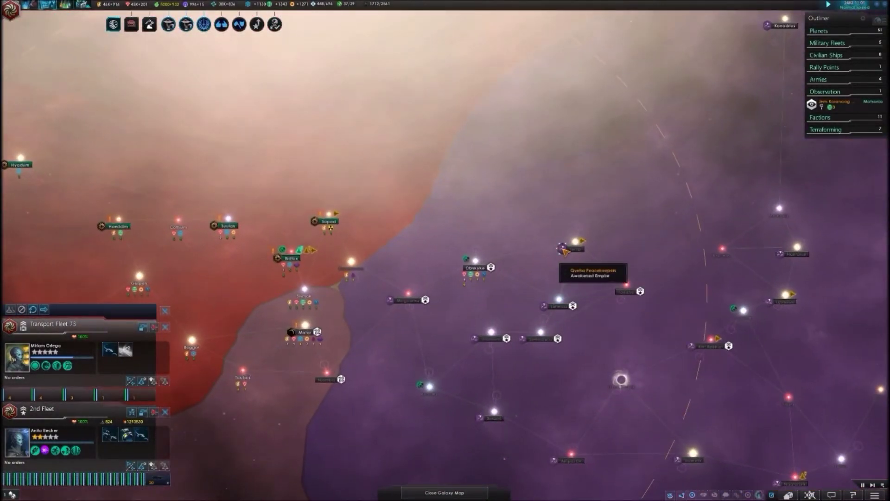
# Step: Close the fleet panels and pan the map toward the Gagassi Hegemony
pyautogui.press('Escape')
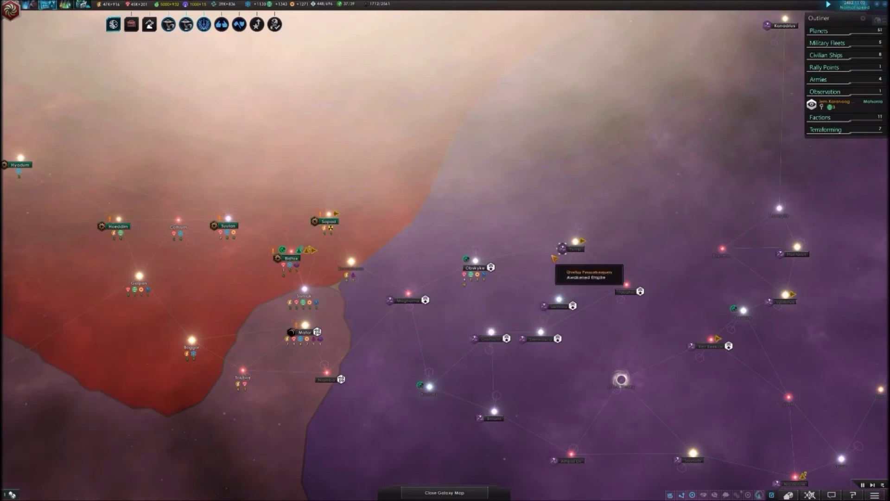
pyautogui.scroll(-2, 554, 258)
pyautogui.scroll(-2, 532, 274)
pyautogui.scroll(-2, 557, 268)
pyautogui.scroll(-3, 526, 264)
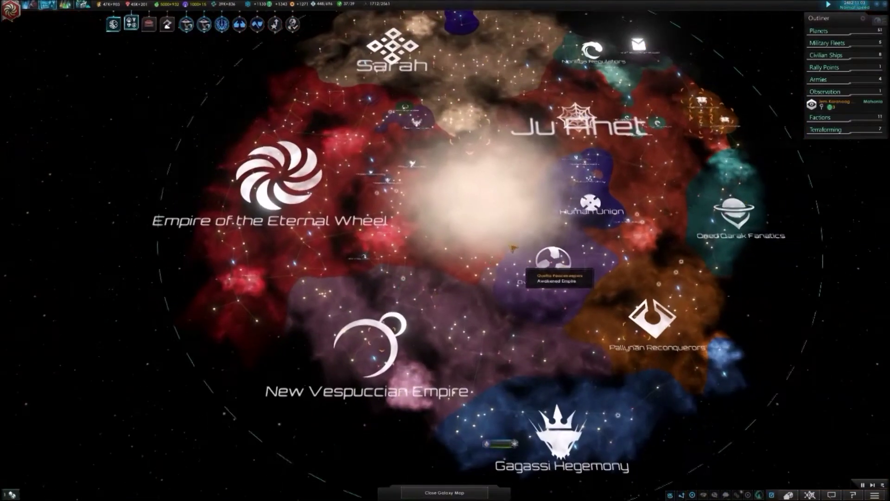
pyautogui.scroll(1, 513, 248)
pyautogui.scroll(2, 513, 247)
pyautogui.scroll(2, 521, 251)
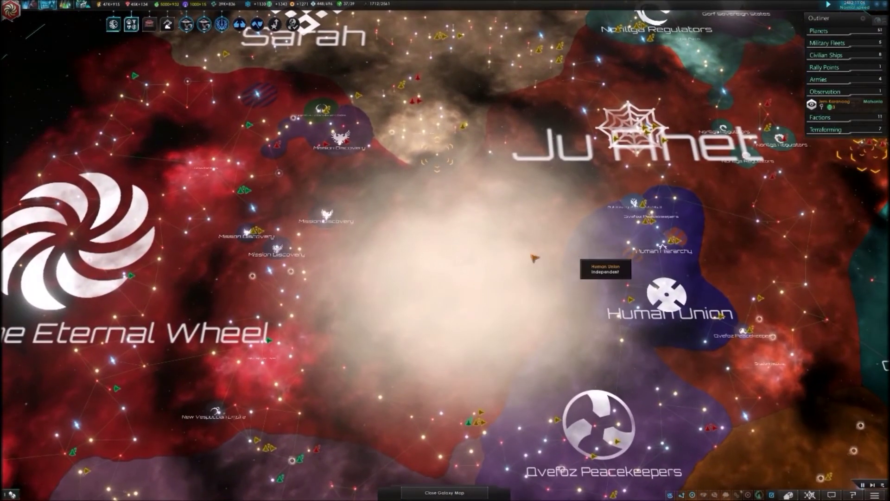
pyautogui.scroll(-4, 513, 254)
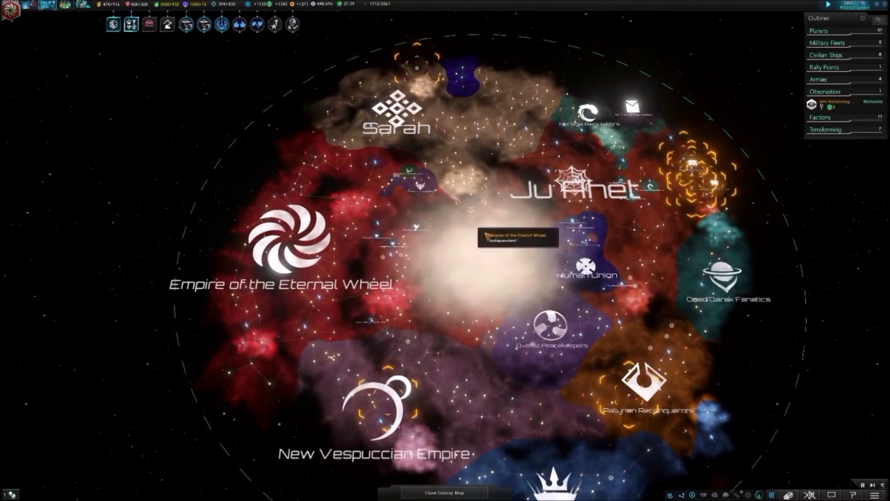
pyautogui.scroll(2, 489, 275)
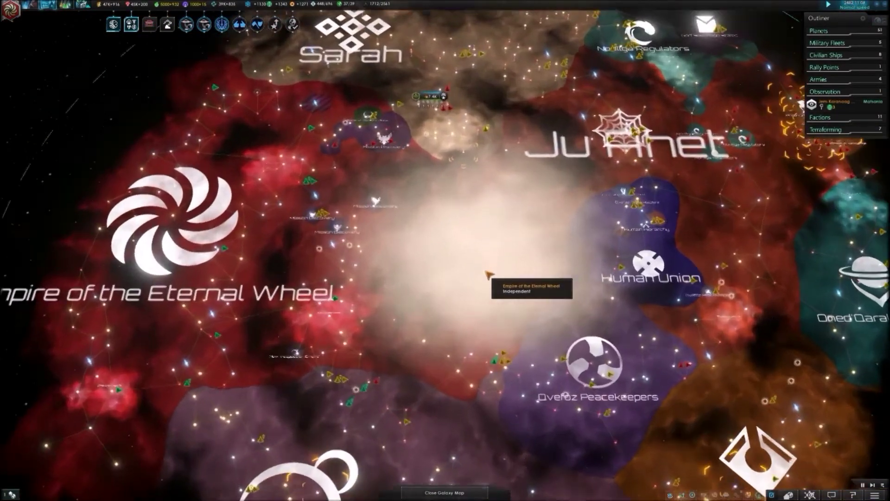
pyautogui.scroll(-2, 533, 274)
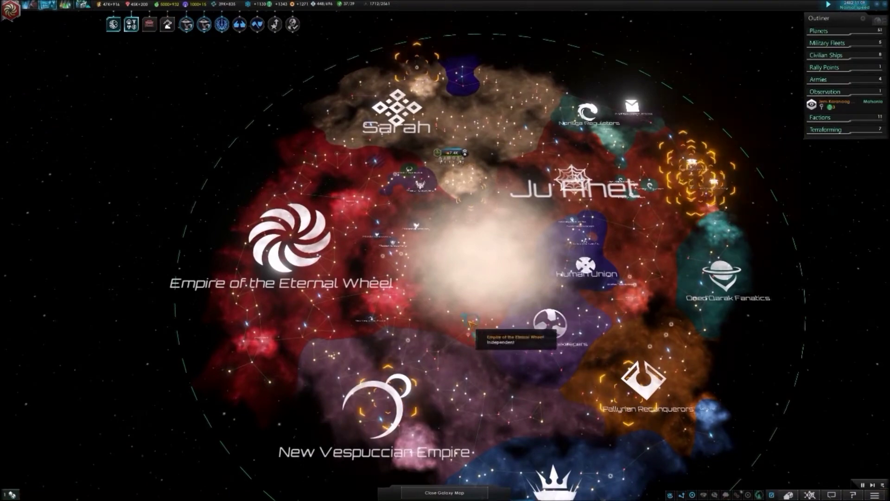
pyautogui.press('s')
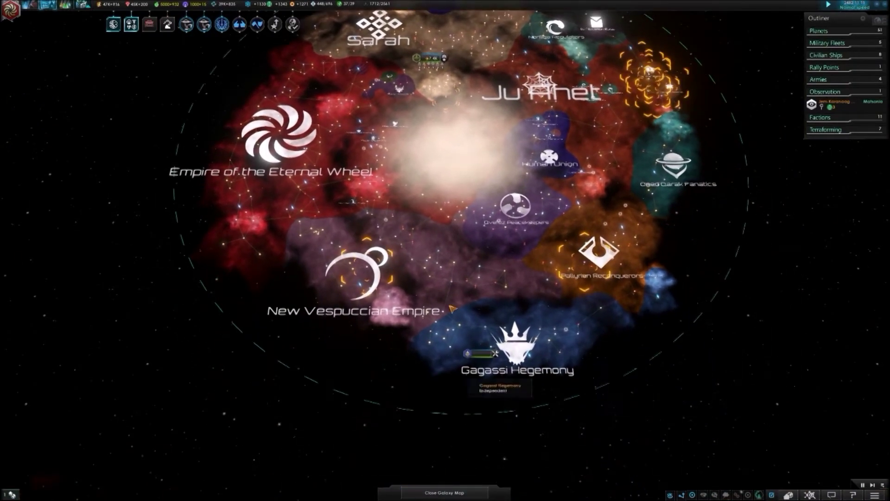
pyautogui.scroll(3, 417, 299)
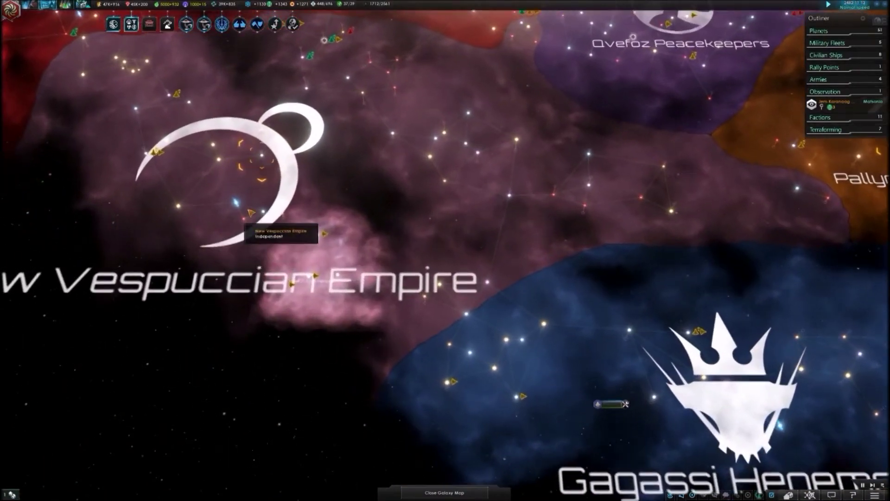
pyautogui.scroll(-1, 178, 229)
pyautogui.scroll(3, 349, 139)
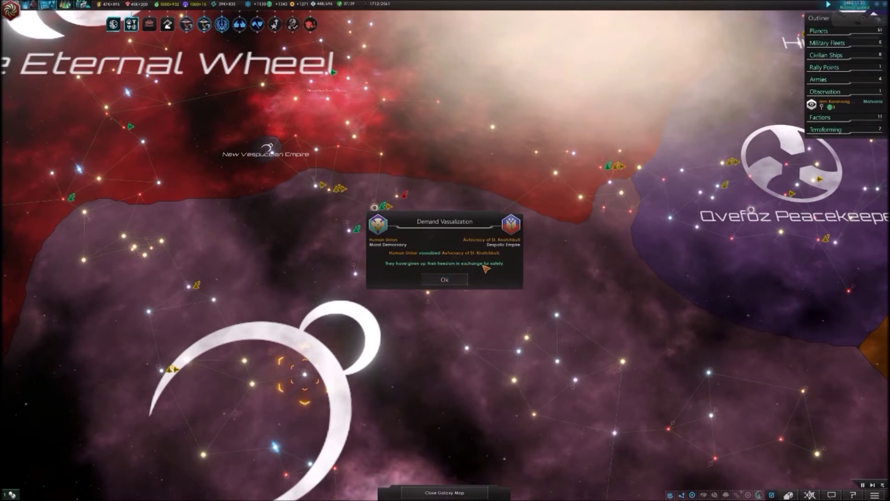
# Step: Dismiss the vassalization notice and box-select the three fleets near the New Vespuccian border
pyautogui.click(449, 280)
pyautogui.scroll(-5, 459, 285)
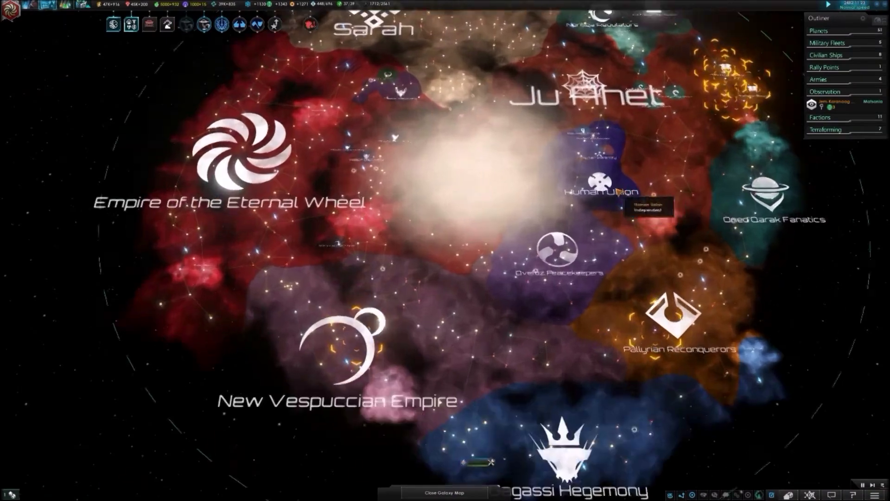
pyautogui.scroll(5, 624, 198)
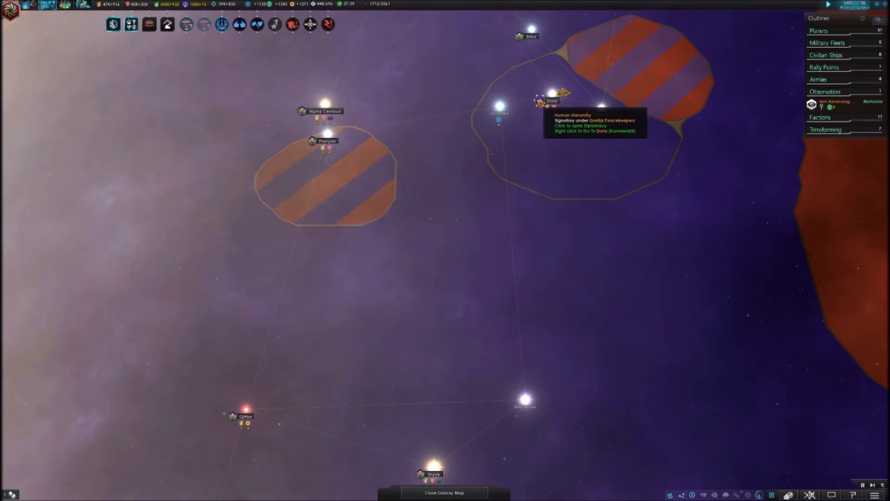
pyautogui.scroll(-3, 540, 102)
pyautogui.scroll(4, 424, 129)
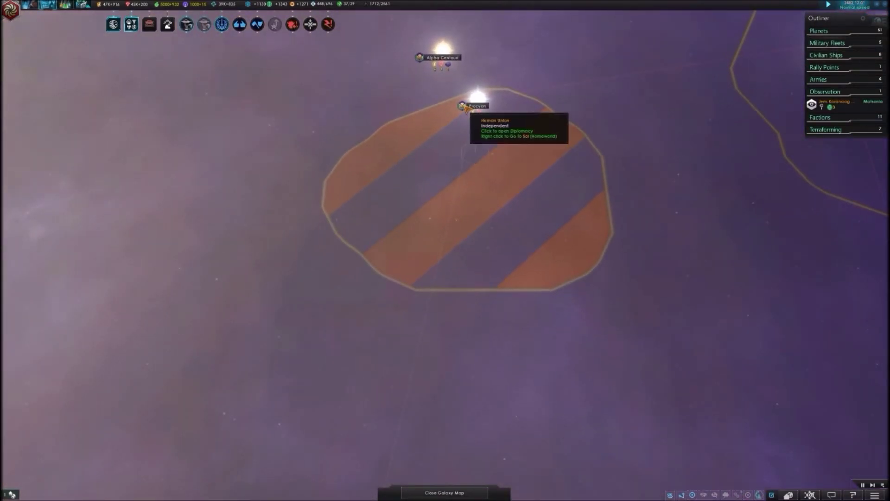
pyautogui.scroll(-5, 630, 113)
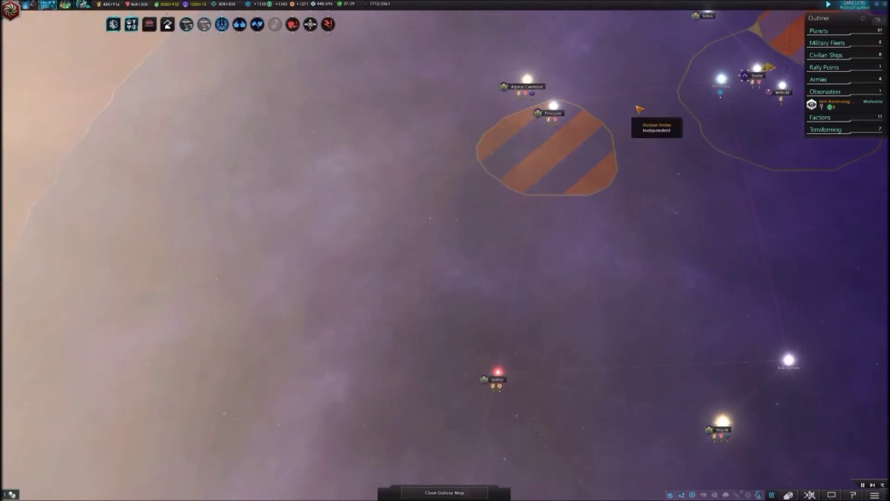
pyautogui.scroll(5, 446, 98)
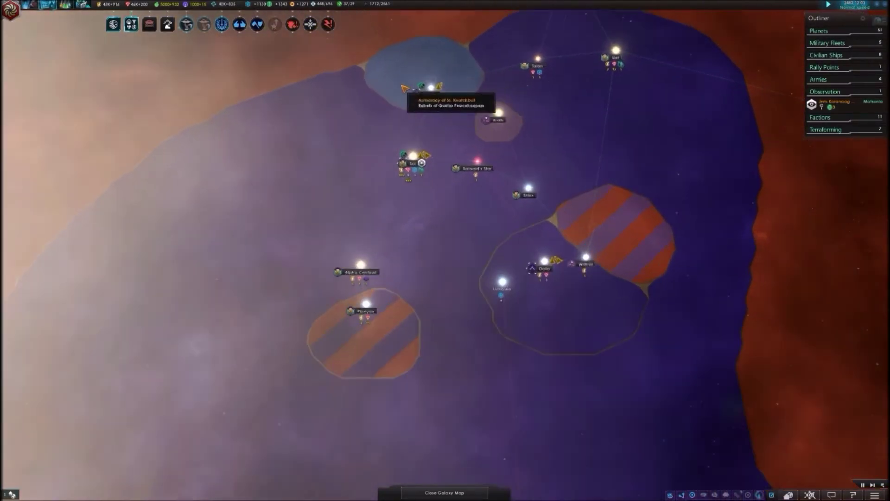
pyautogui.scroll(-3, 429, 98)
pyautogui.scroll(-4, 445, 104)
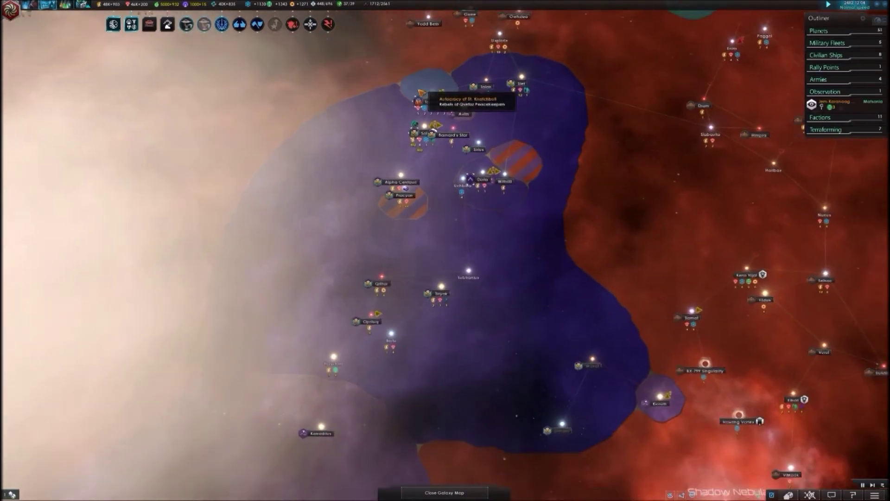
pyautogui.scroll(-3, 417, 119)
pyautogui.scroll(3, 201, 206)
pyautogui.scroll(3, 222, 205)
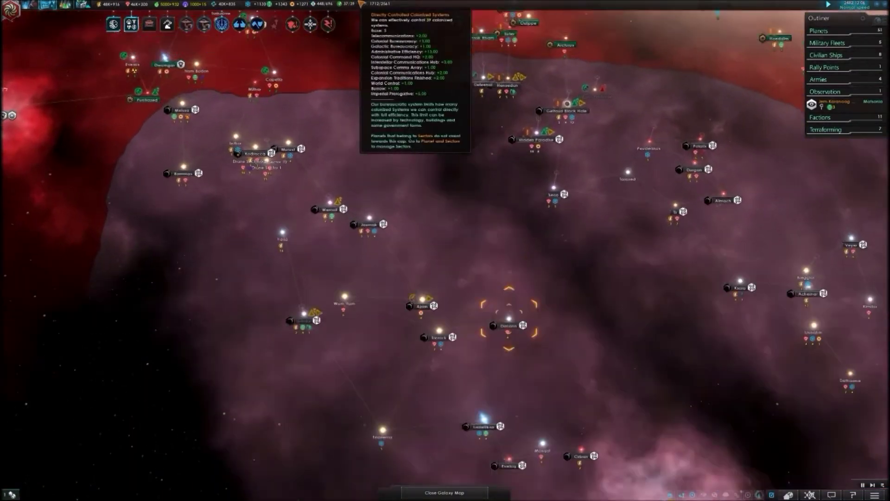
pyautogui.scroll(-2, 473, 188)
pyautogui.scroll(-4, 507, 178)
pyautogui.scroll(2, 512, 251)
pyautogui.scroll(3, 519, 247)
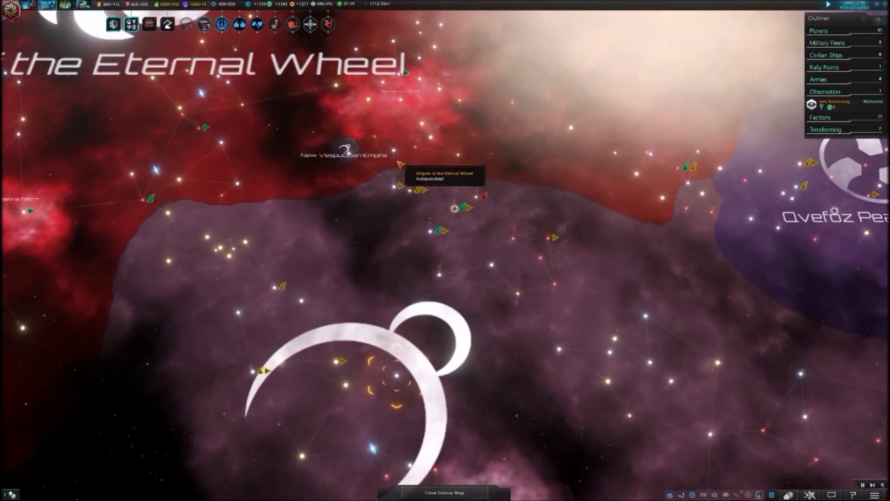
pyautogui.moveTo(486, 238); pyautogui.dragTo(461, 225)
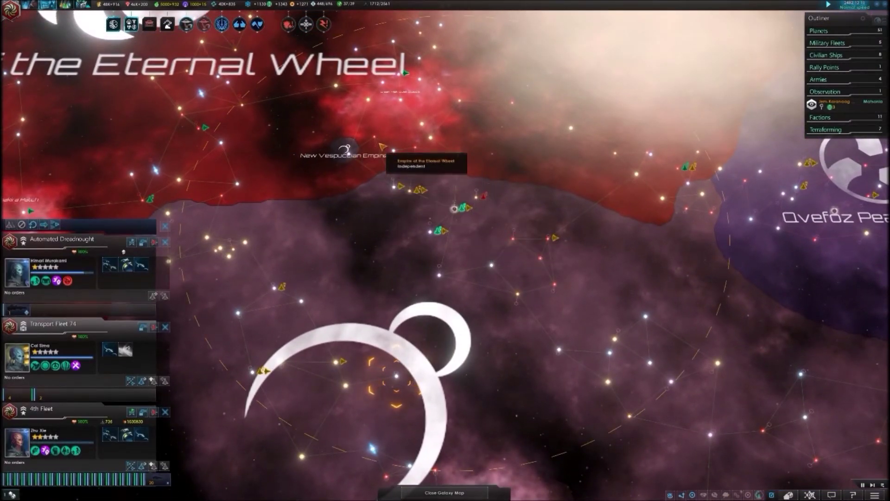
pyautogui.scroll(3, 383, 147)
pyautogui.scroll(-3, 398, 171)
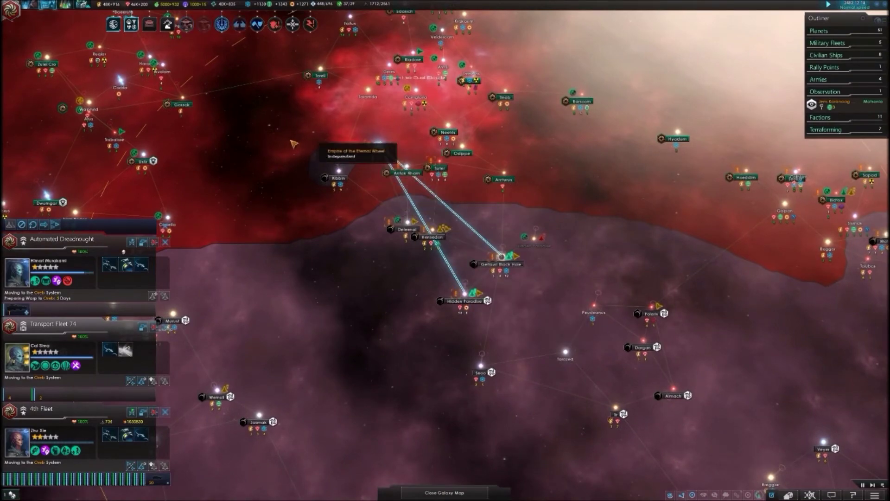
pyautogui.scroll(-3, 591, 296)
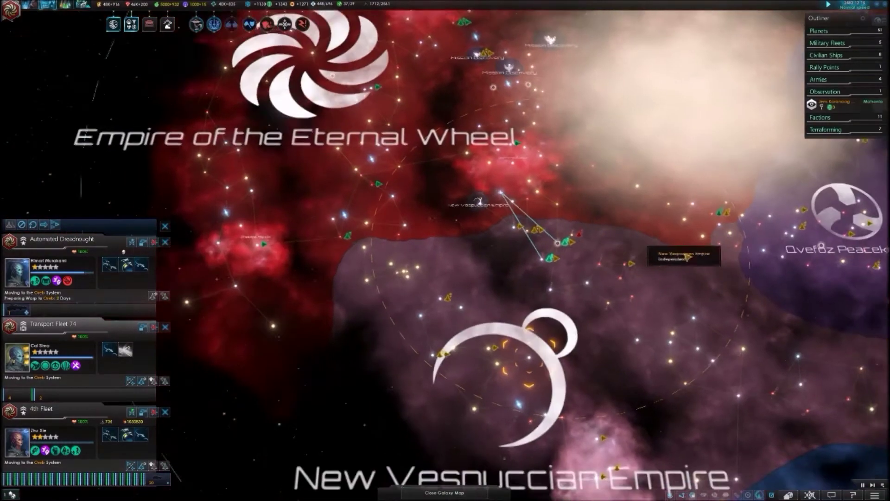
pyautogui.scroll(5, 662, 258)
pyautogui.scroll(2, 663, 218)
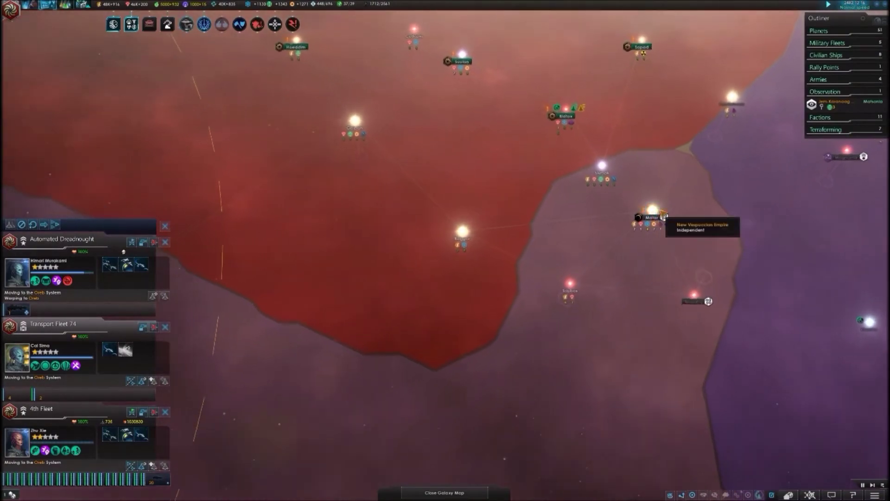
pyautogui.scroll(-5, 663, 216)
pyautogui.scroll(-3, 647, 279)
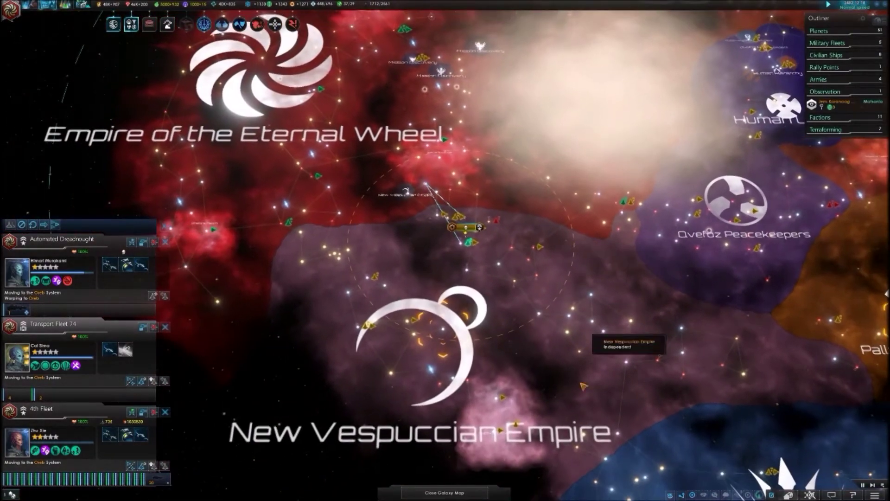
pyautogui.scroll(2, 617, 241)
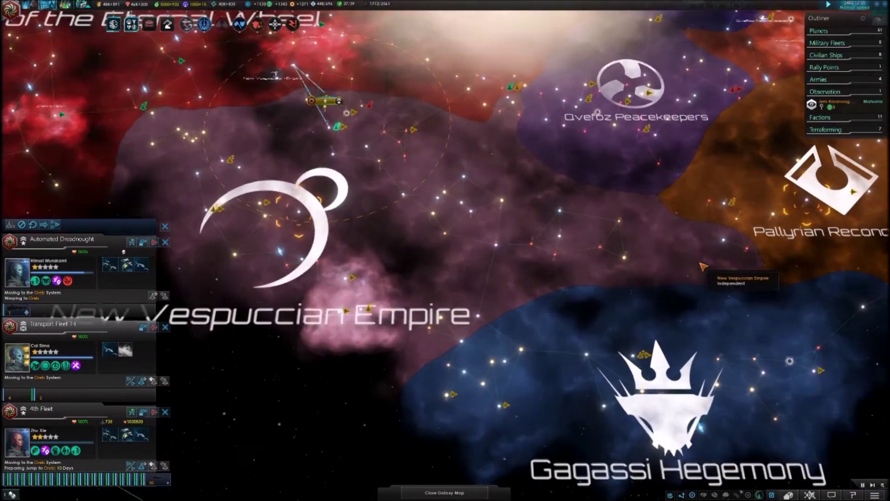
pyautogui.scroll(2, 617, 241)
pyautogui.scroll(-3, 616, 242)
pyautogui.scroll(3, 557, 236)
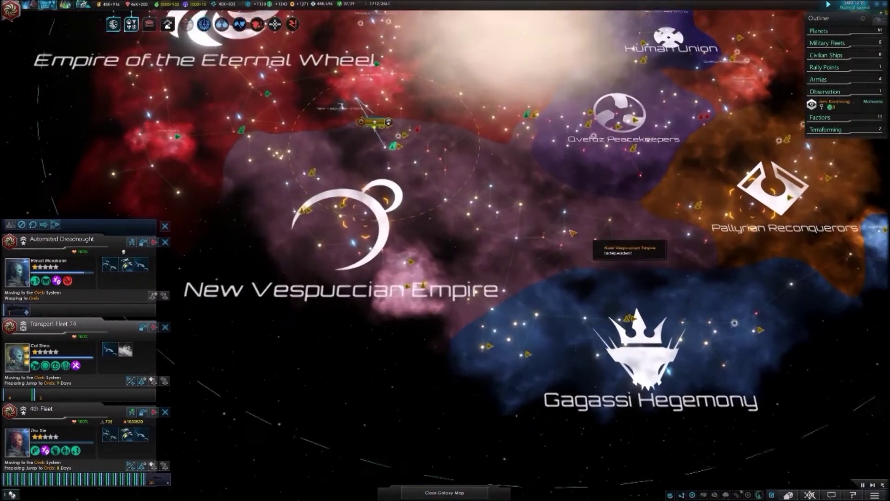
pyautogui.scroll(-3, 525, 217)
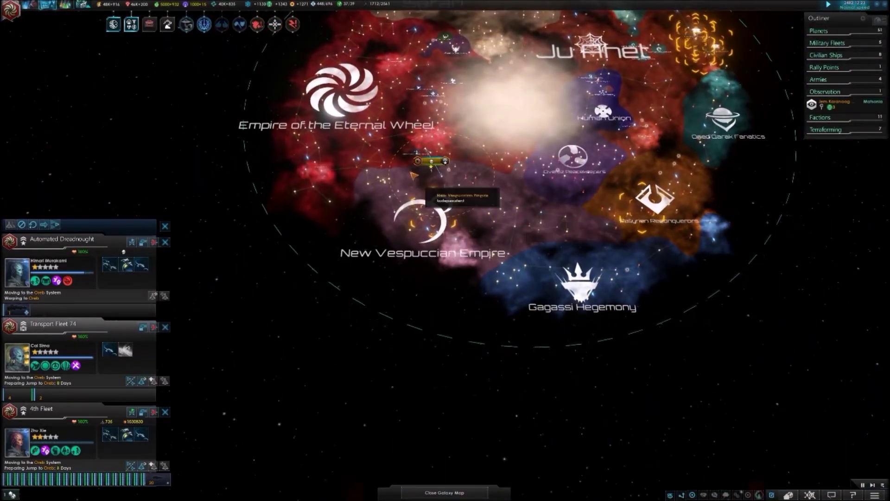
pyautogui.scroll(4, 445, 177)
pyautogui.scroll(-3, 508, 223)
pyautogui.scroll(1, 505, 296)
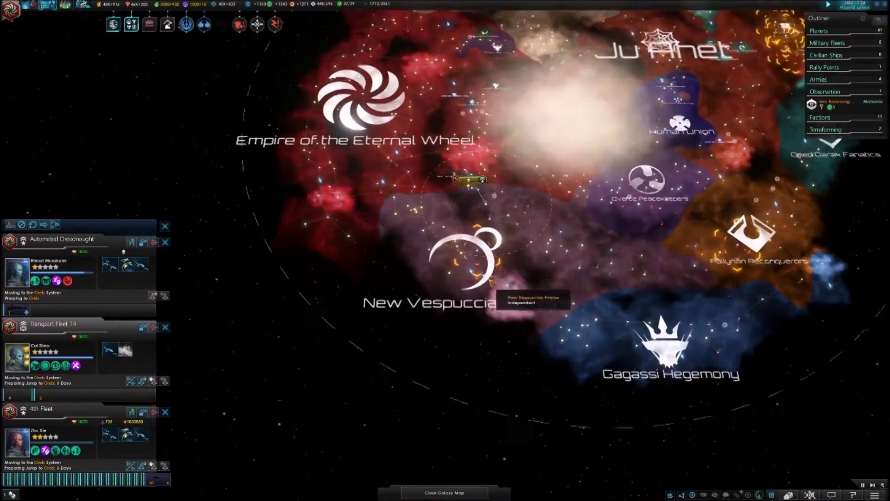
pyautogui.scroll(3, 449, 242)
pyautogui.scroll(3, 432, 224)
pyautogui.scroll(2, 362, 195)
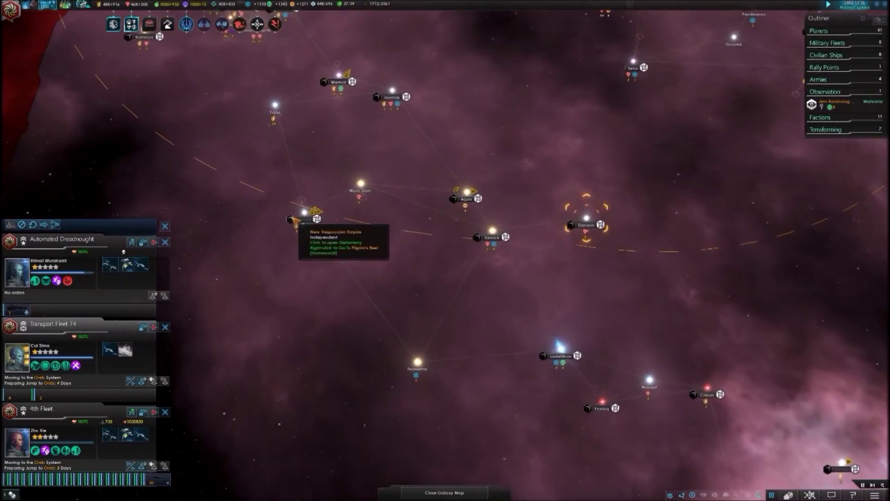
# Step: Review New Vespuccian Empire diplomacy, then open diplomacy with Mission Discovery
pyautogui.click(294, 220)
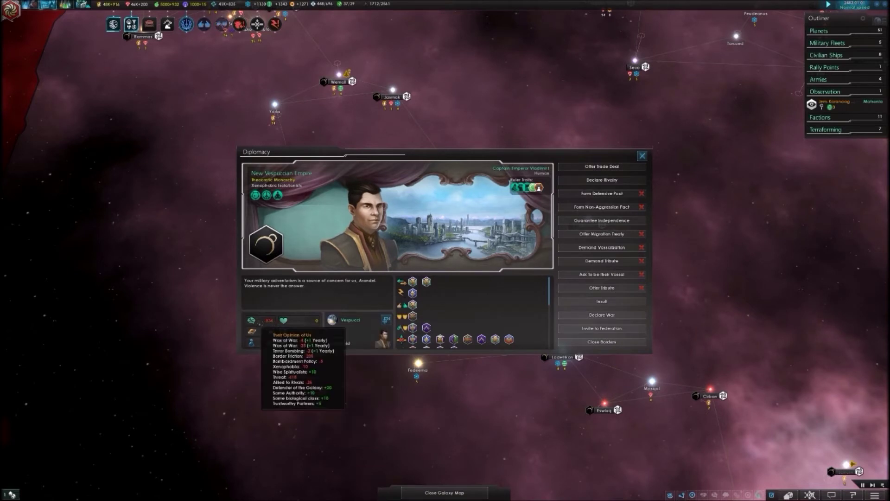
pyautogui.moveTo(260, 332)
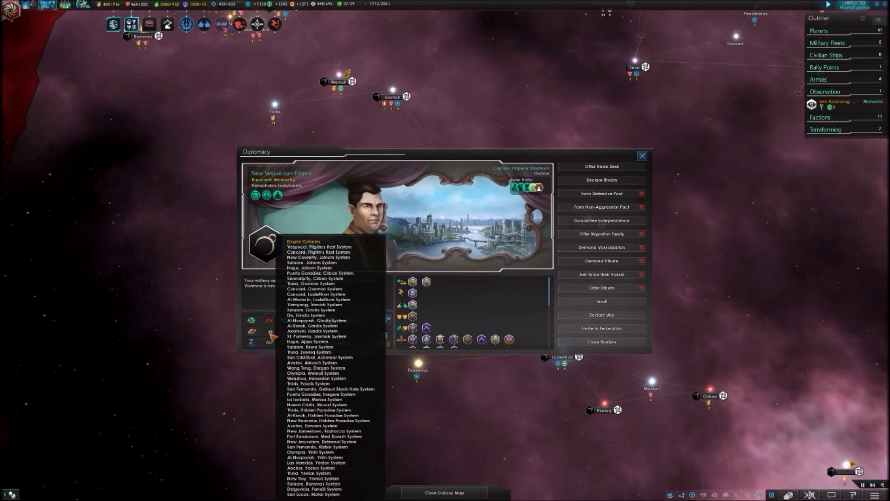
pyautogui.scroll(-10, 417, 125)
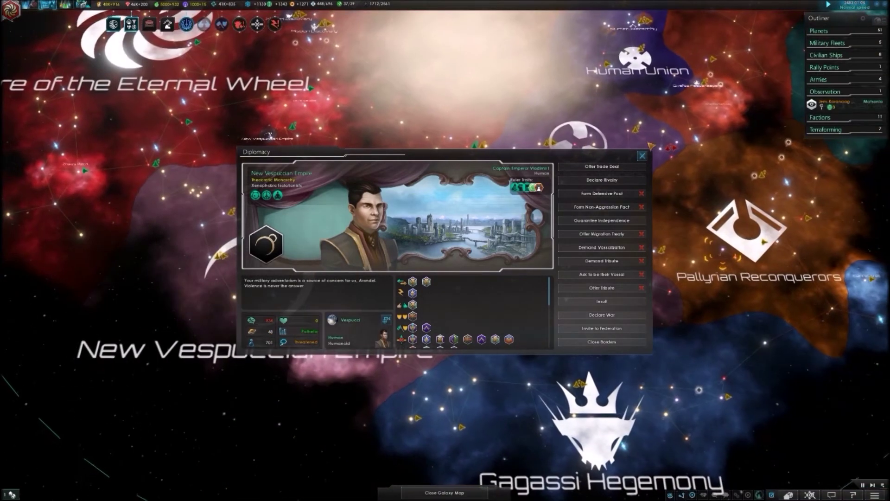
pyautogui.click(643, 154)
pyautogui.scroll(-3, 396, 174)
pyautogui.scroll(8, 299, 157)
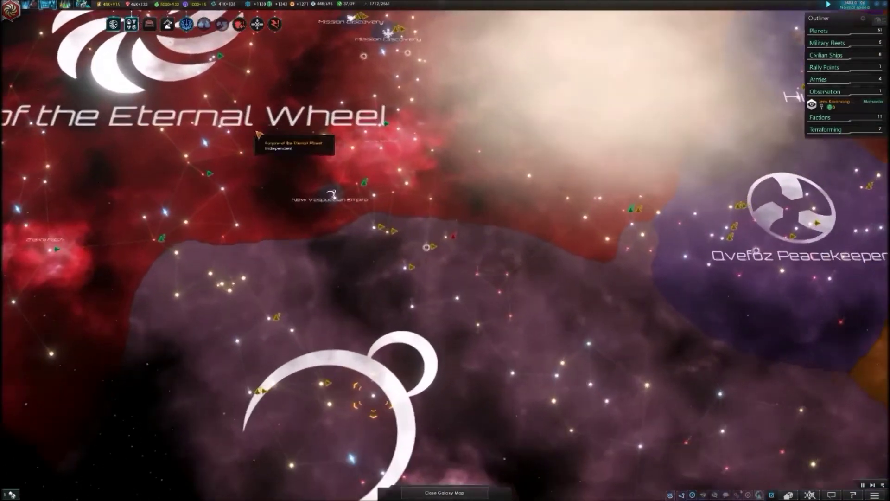
pyautogui.scroll(-4, 417, 105)
pyautogui.scroll(-6, 481, 195)
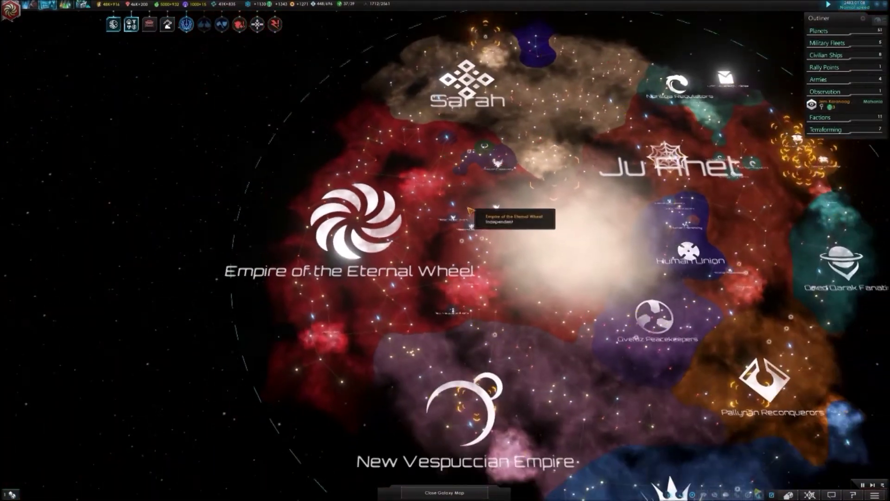
pyautogui.scroll(3, 484, 178)
pyautogui.scroll(3, 466, 236)
pyautogui.scroll(3, 466, 251)
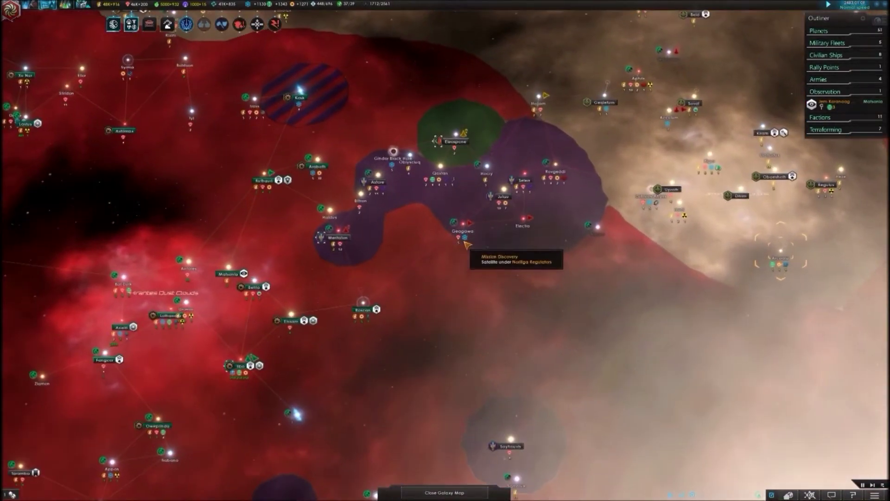
pyautogui.click(335, 246)
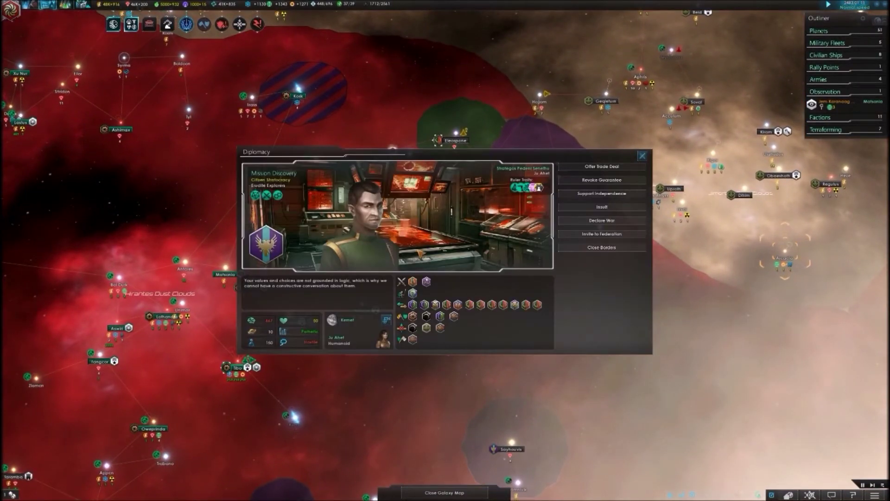
# Step: Close the Mission Discovery diplomacy screen
pyautogui.click(643, 154)
pyautogui.scroll(-2, 581, 191)
pyautogui.scroll(-4, 577, 188)
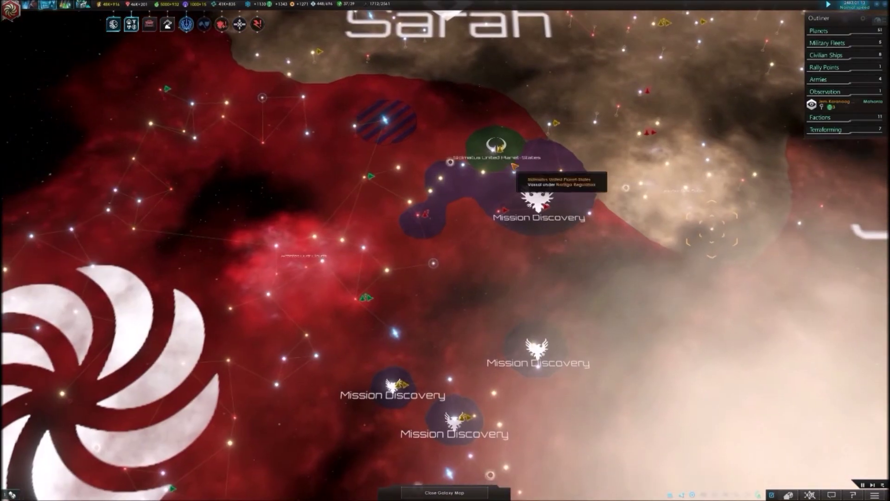
pyautogui.scroll(-3, 527, 174)
pyautogui.scroll(-3, 526, 173)
pyautogui.scroll(4, 745, 255)
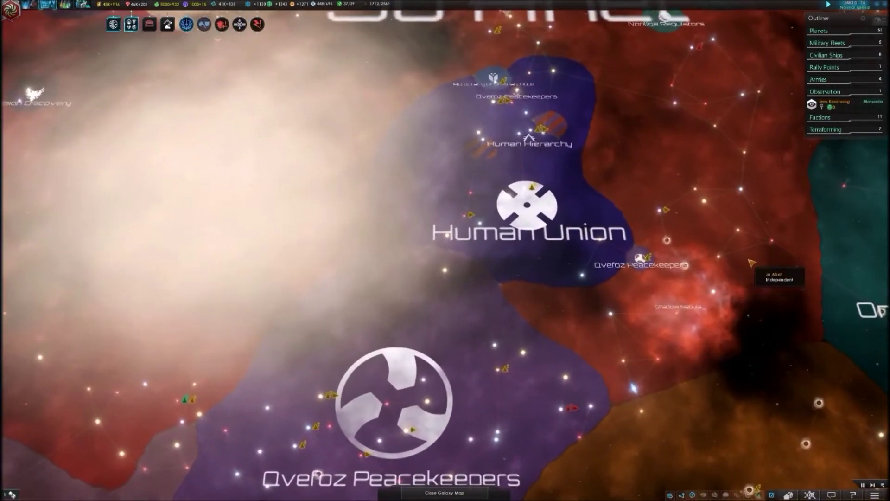
pyautogui.scroll(-4, 671, 279)
pyautogui.scroll(3, 672, 279)
pyautogui.scroll(-4, 571, 417)
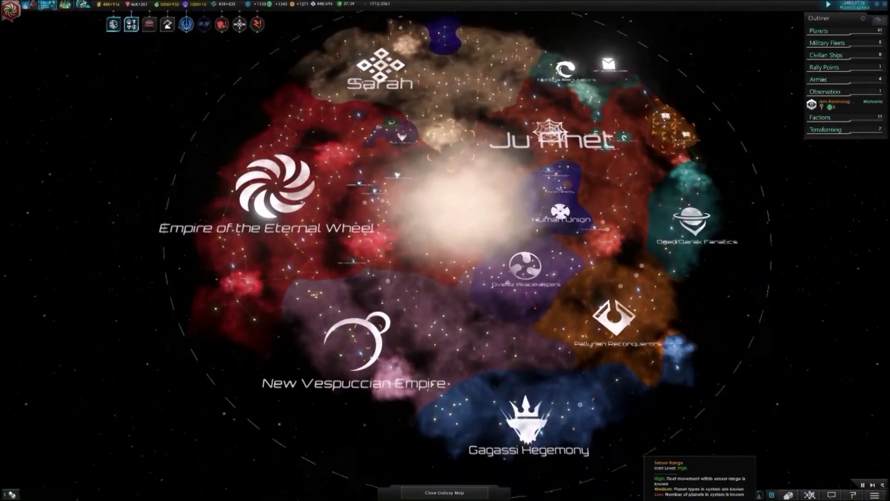
pyautogui.scroll(2, 446, 353)
pyautogui.scroll(1, 438, 295)
pyautogui.scroll(3, 411, 278)
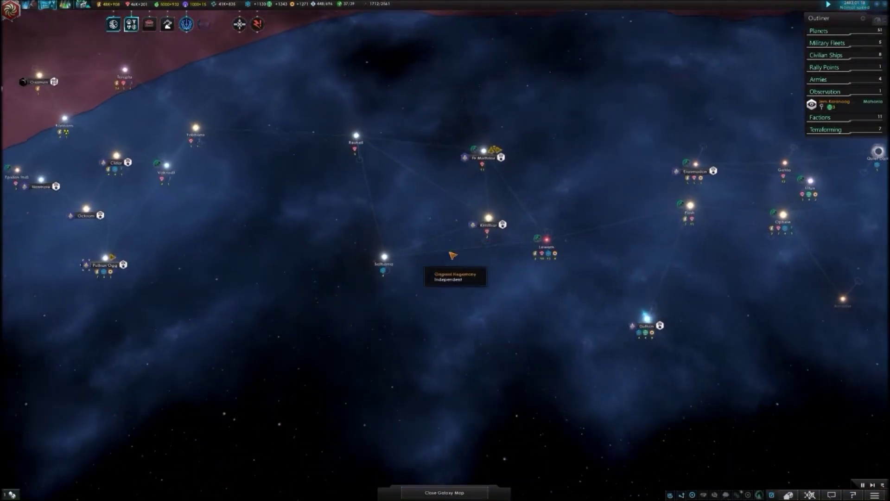
# Step: Review Gagassi Hegemony diplomacy, then pick Baryonic Shields as the next physics research
pyautogui.click(128, 284)
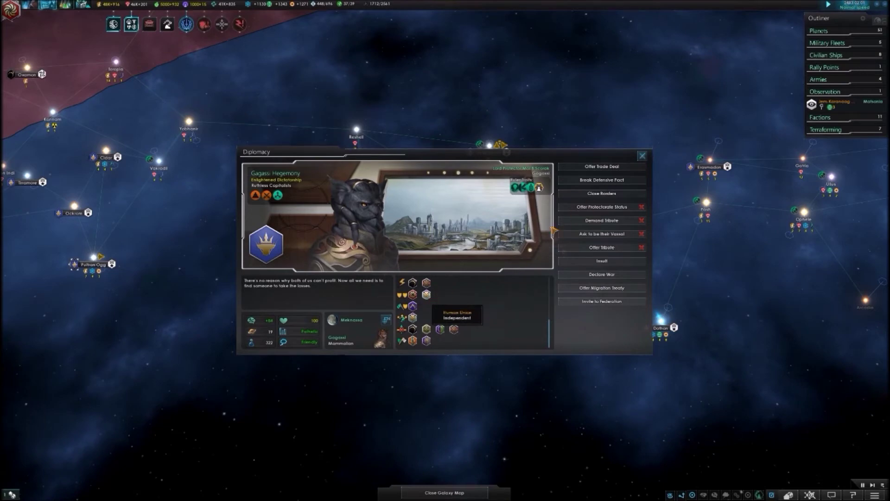
pyautogui.scroll(-5, 554, 230)
pyautogui.press('Escape')
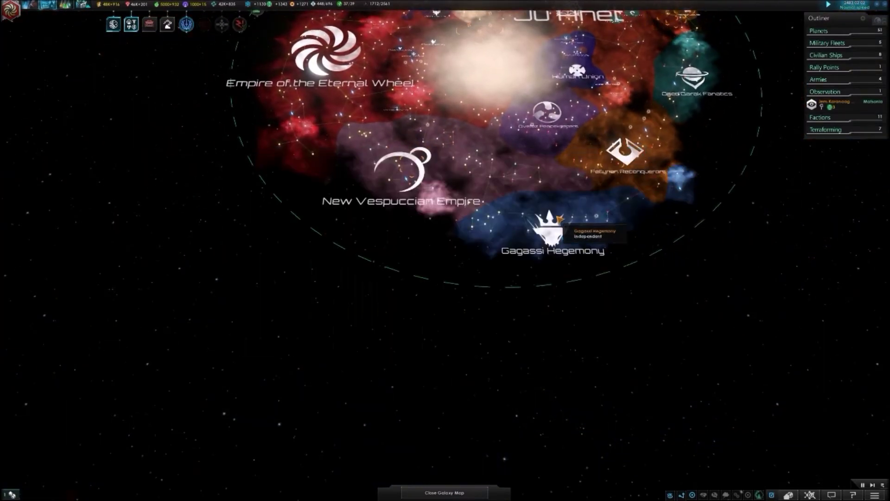
pyautogui.scroll(4, 560, 219)
pyautogui.scroll(-3, 557, 216)
pyautogui.scroll(3, 555, 210)
pyautogui.scroll(2, 553, 206)
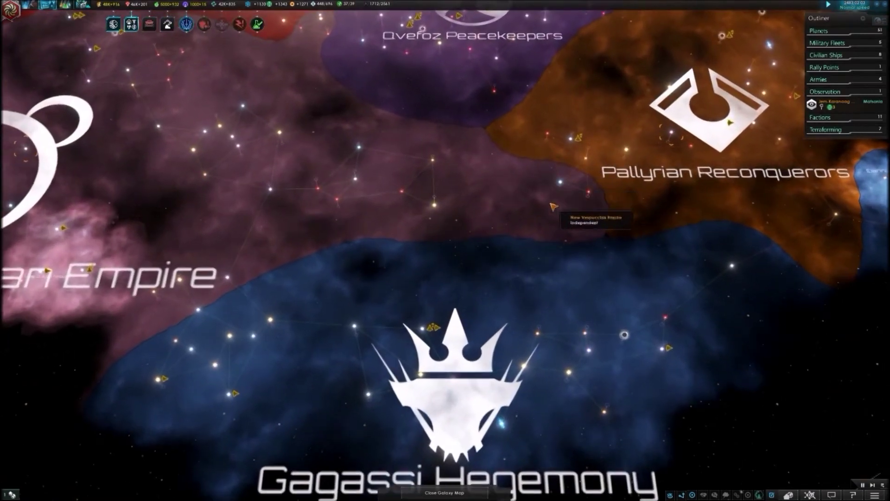
pyautogui.scroll(2, 553, 207)
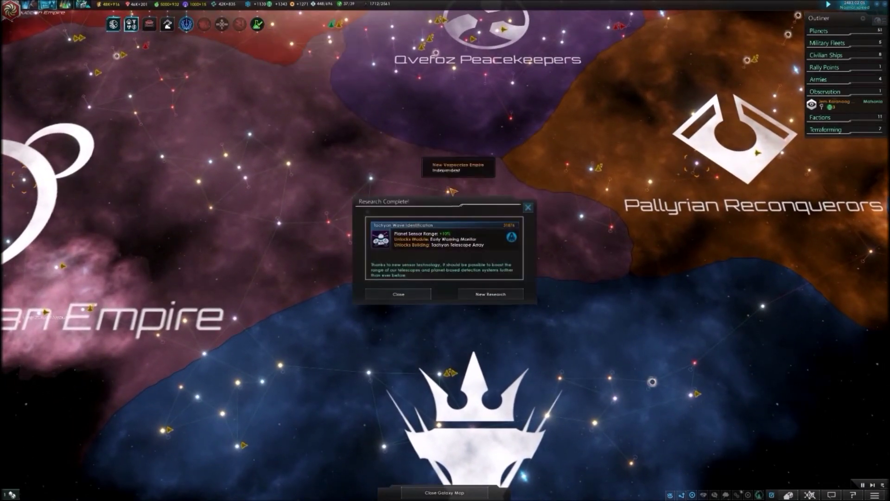
pyautogui.click(483, 295)
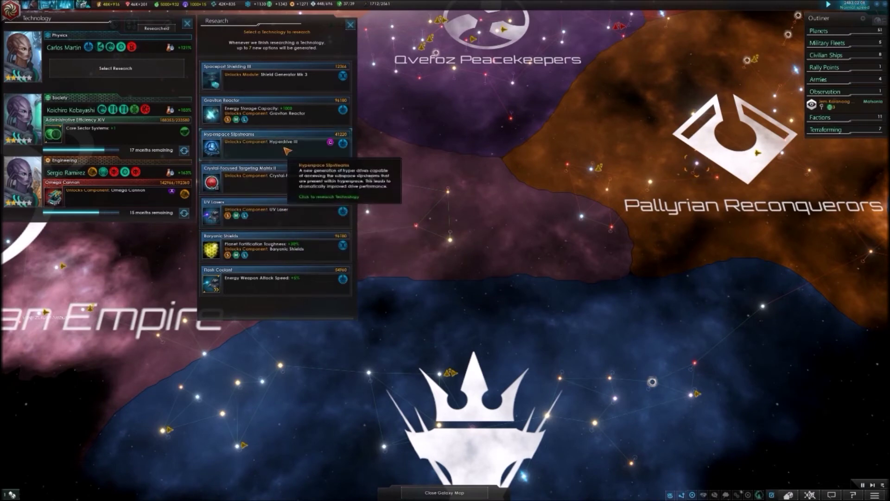
pyautogui.click(296, 252)
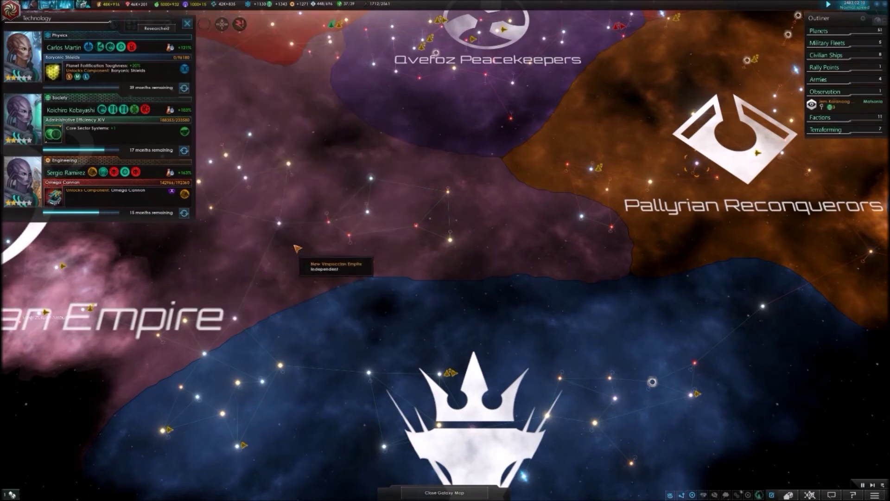
pyautogui.scroll(-5, 296, 250)
# Step: Close the research overview and begin declaring war on the Qvefoz Peacekeepers through Diplomacy
pyautogui.click(188, 23)
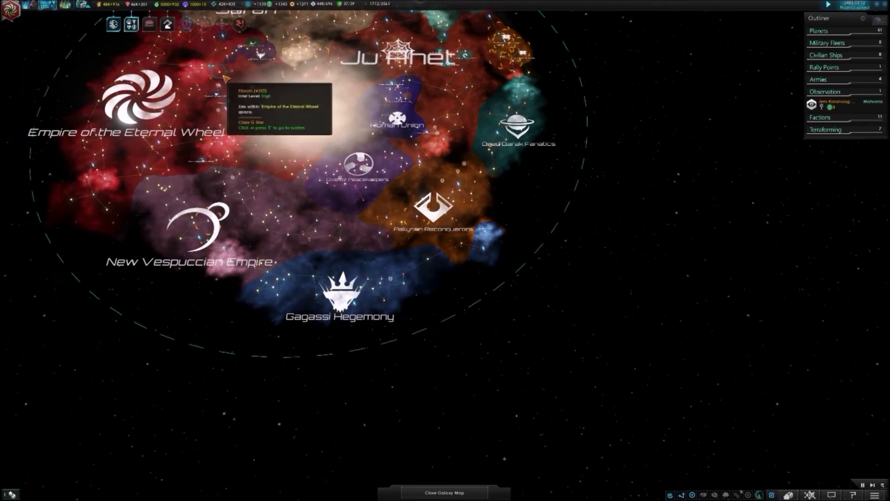
pyautogui.scroll(5, 371, 208)
pyautogui.scroll(-5, 371, 208)
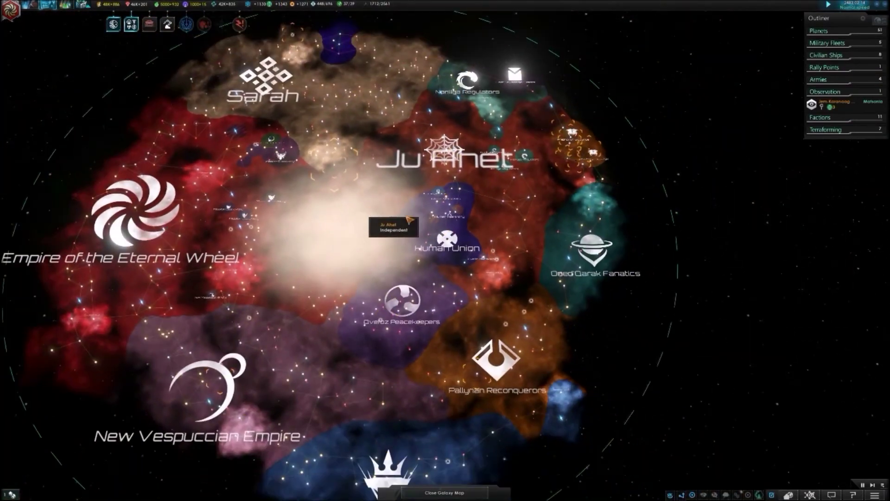
pyautogui.scroll(5, 388, 227)
pyautogui.scroll(-5, 425, 240)
pyautogui.scroll(3, 431, 247)
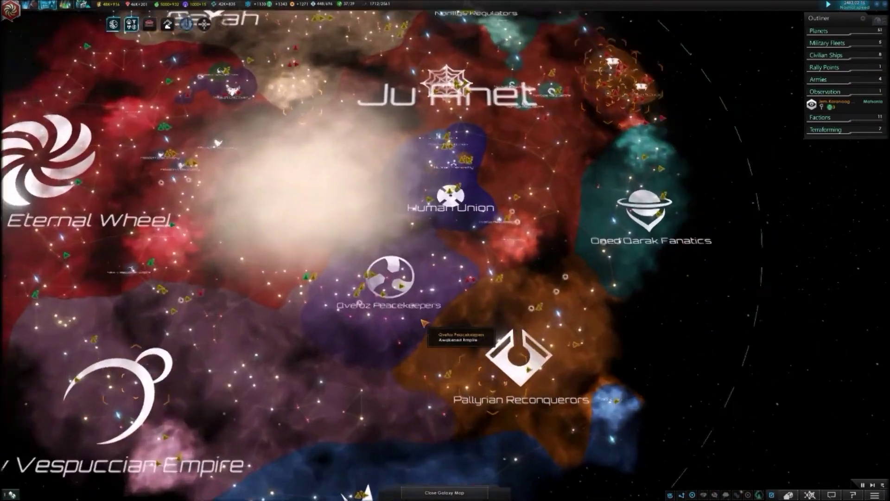
pyautogui.scroll(3, 397, 306)
pyautogui.scroll(3, 306, 299)
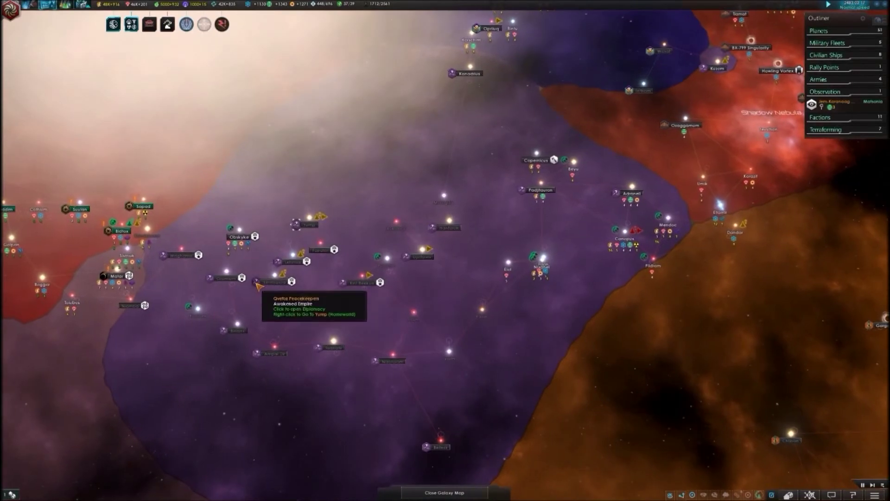
pyautogui.click(349, 317)
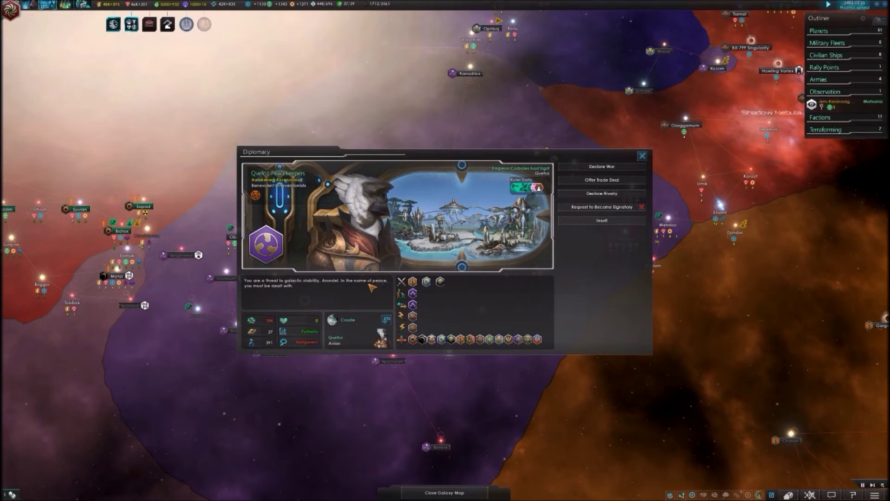
pyautogui.click(644, 156)
pyautogui.scroll(-3, 527, 226)
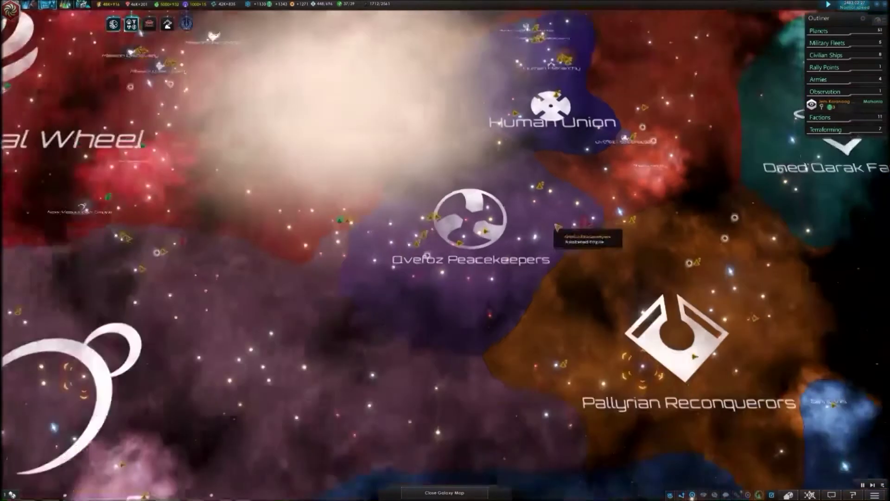
pyautogui.scroll(-2, 501, 234)
pyautogui.scroll(3, 418, 230)
pyautogui.scroll(2, 376, 205)
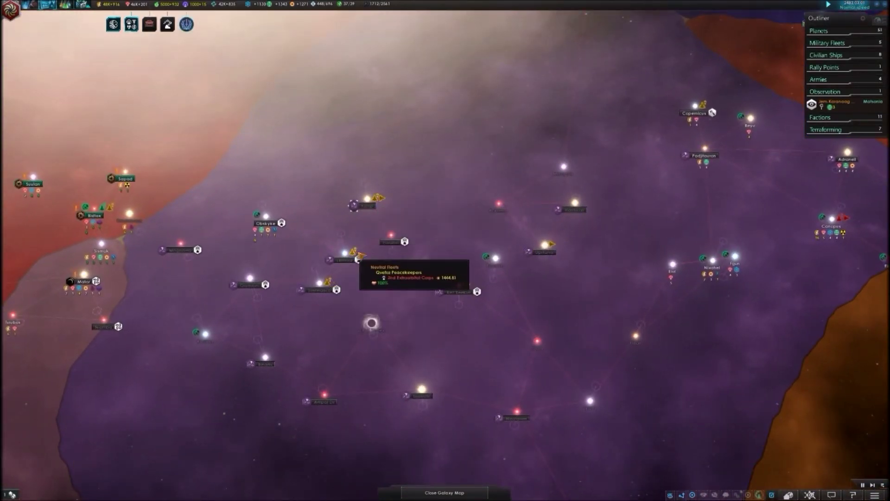
pyautogui.scroll(-3, 541, 274)
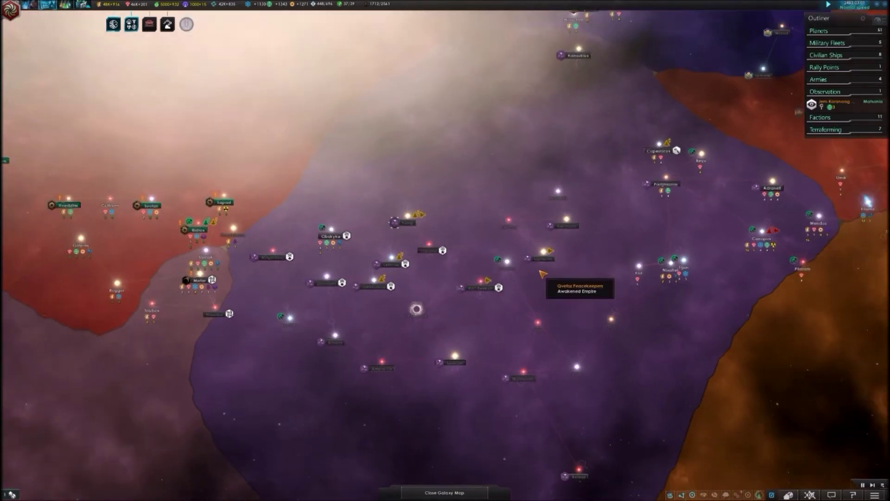
pyautogui.scroll(3, 439, 214)
pyautogui.click(441, 213)
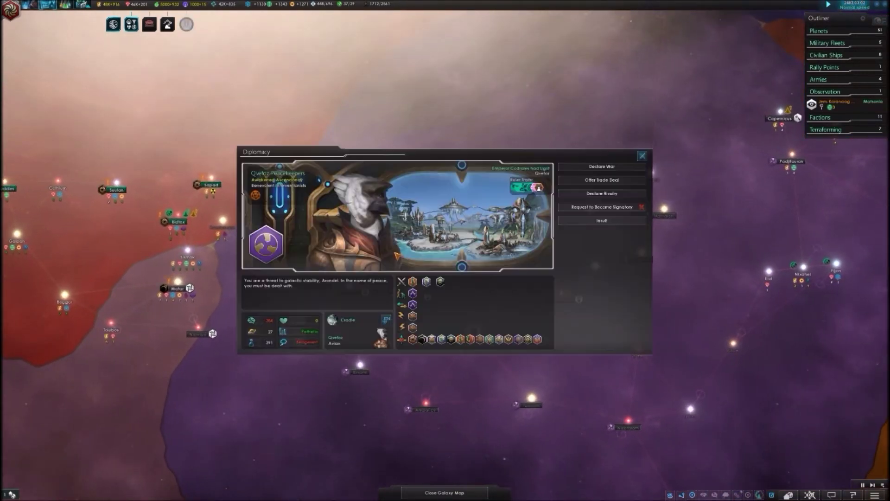
pyautogui.click(588, 168)
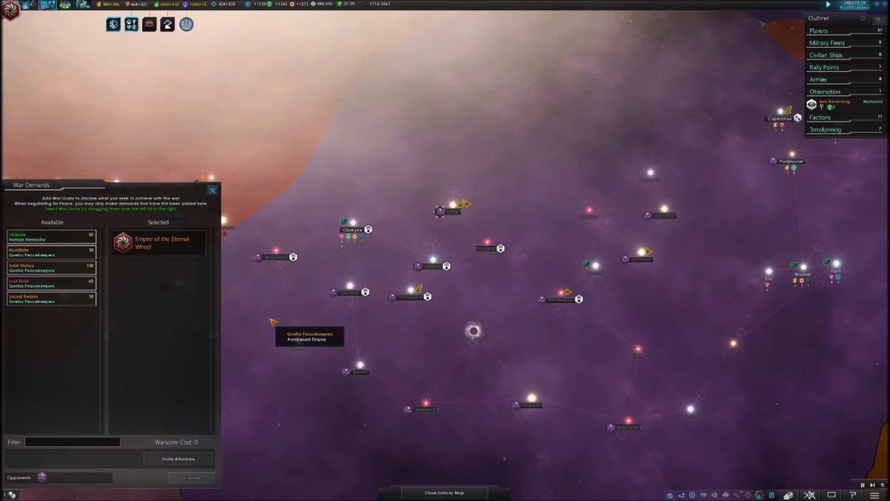
pyautogui.scroll(-5, 272, 328)
pyautogui.click(215, 190)
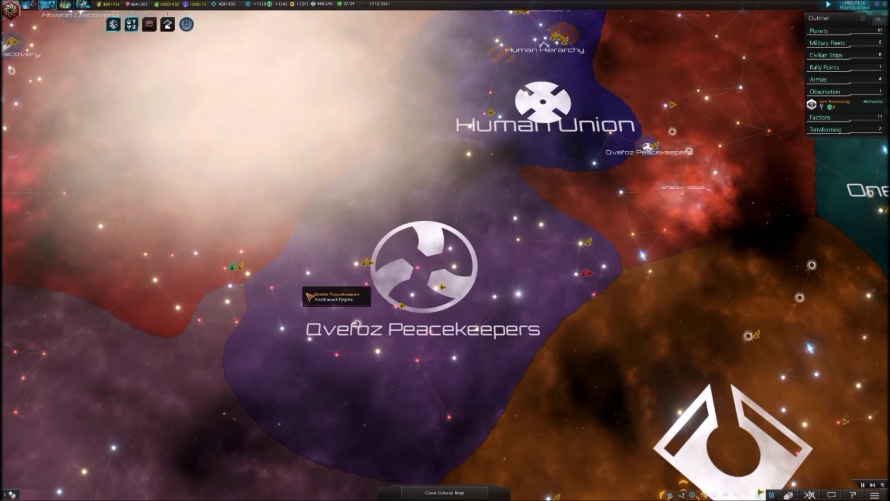
pyautogui.scroll(-5, 303, 289)
pyautogui.scroll(5, 334, 299)
pyautogui.scroll(4, 336, 307)
pyautogui.scroll(-2, 335, 305)
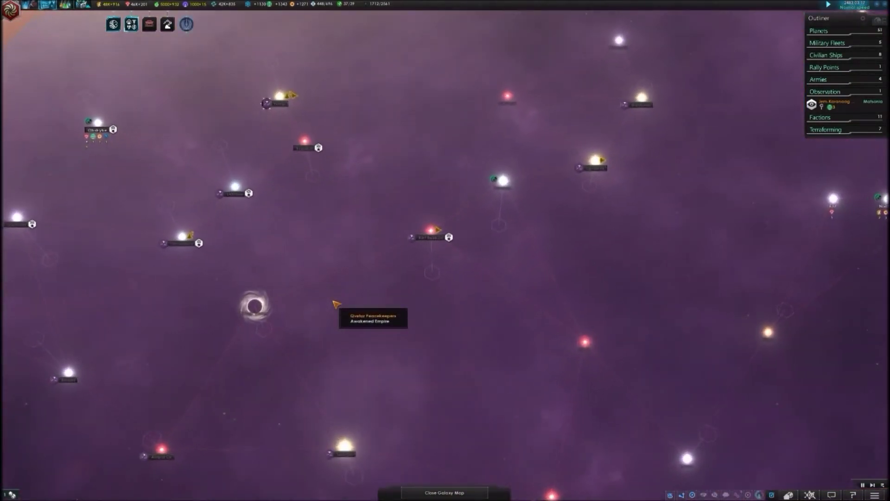
pyautogui.scroll(-3, 335, 305)
pyautogui.scroll(-2, 335, 306)
pyautogui.scroll(3, 518, 256)
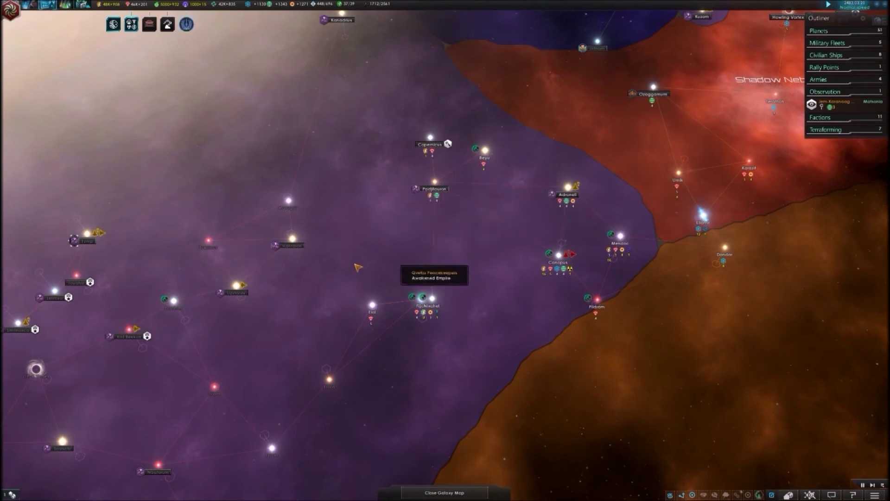
pyautogui.scroll(-3, 369, 320)
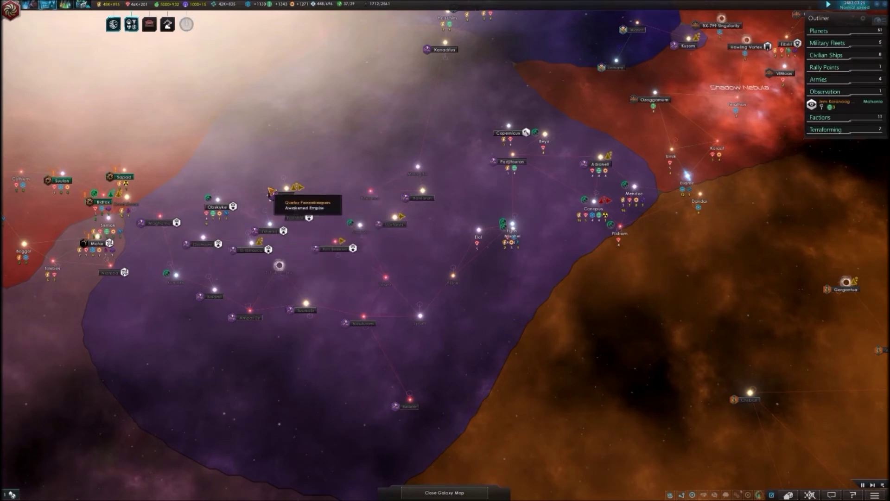
pyautogui.scroll(2, 306, 199)
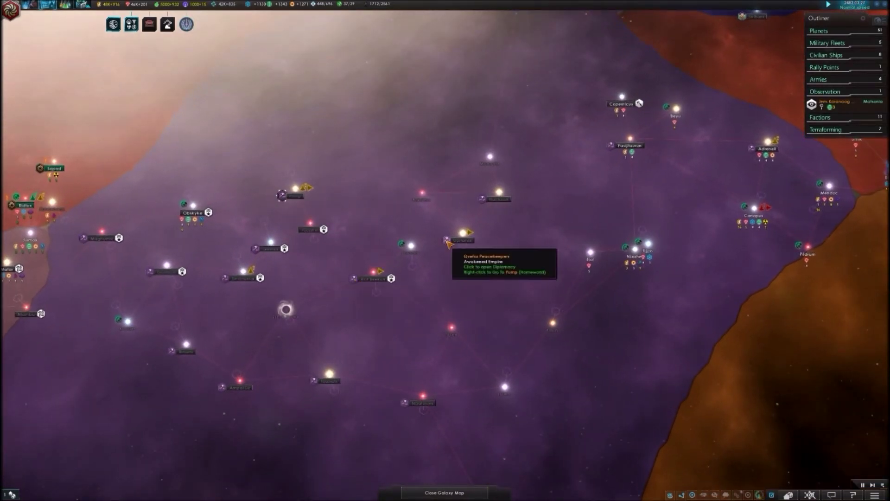
pyautogui.scroll(-3, 445, 249)
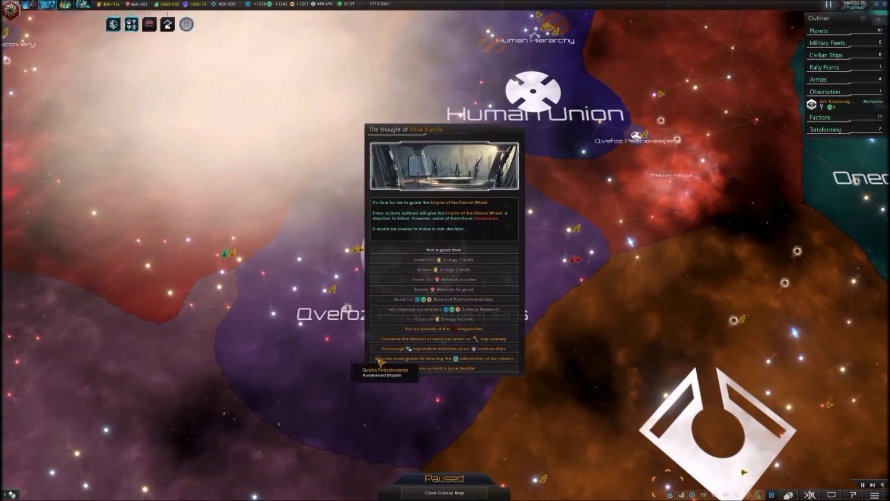
pyautogui.click(438, 358)
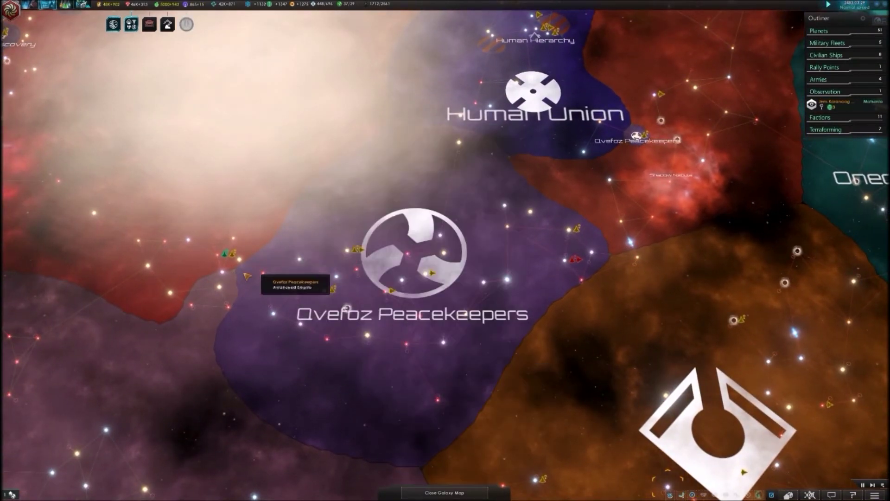
pyautogui.scroll(3, 247, 275)
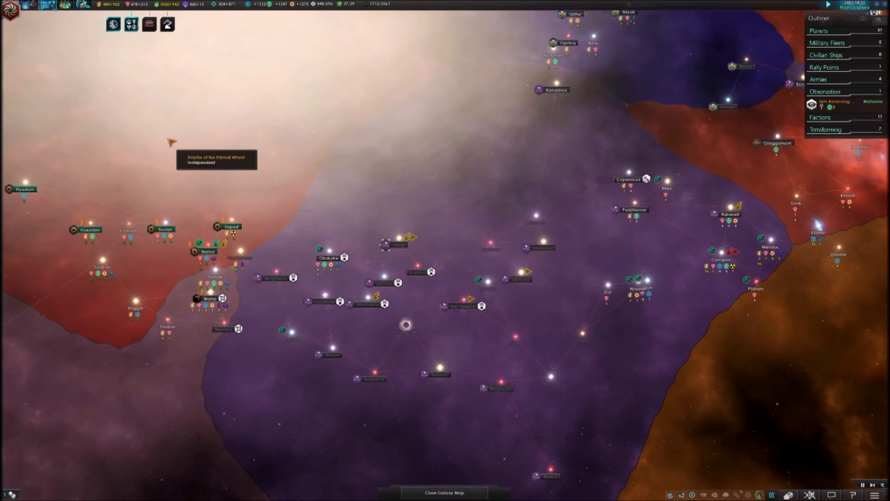
pyautogui.scroll(-5, 146, 104)
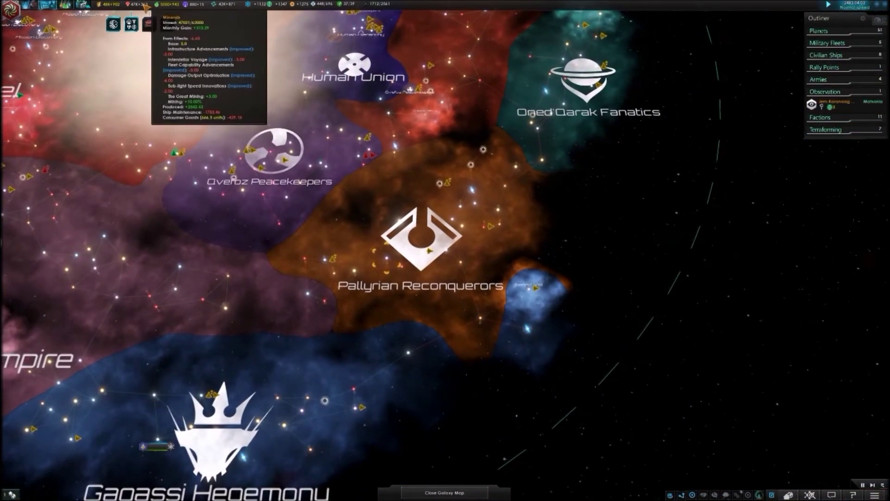
pyautogui.scroll(-3, 132, 105)
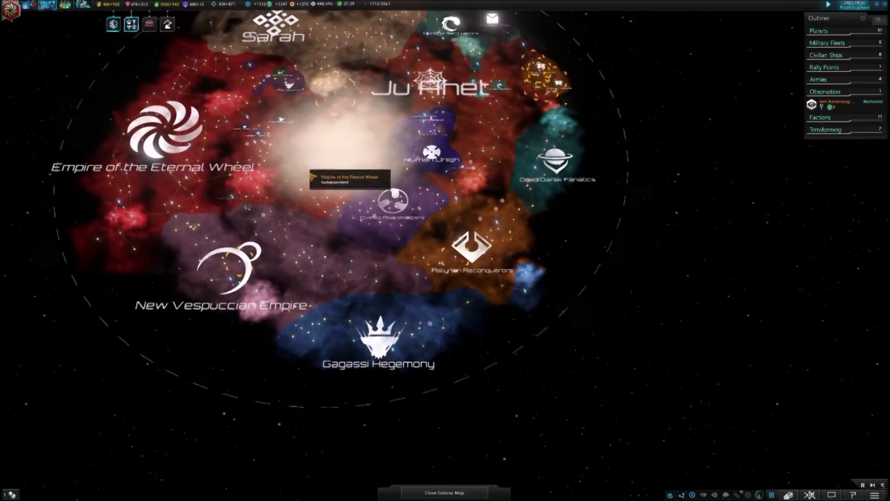
pyautogui.scroll(5, 311, 173)
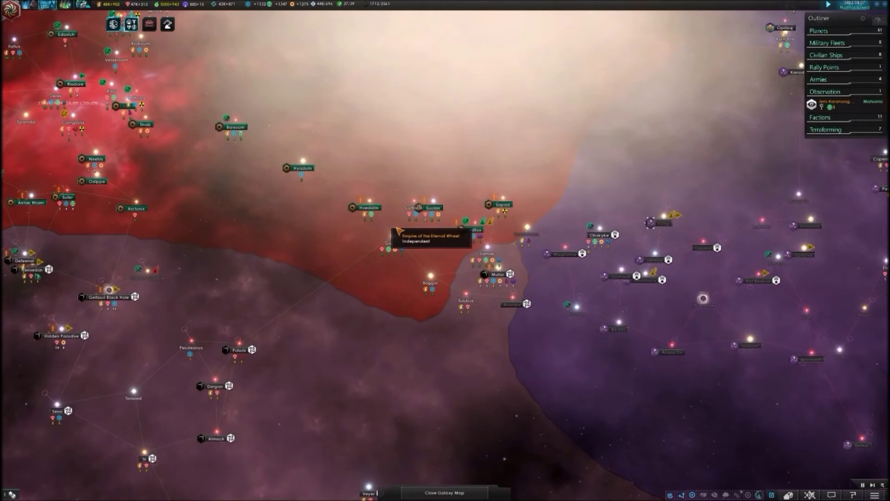
pyautogui.scroll(2, 399, 231)
pyautogui.scroll(-2, 404, 232)
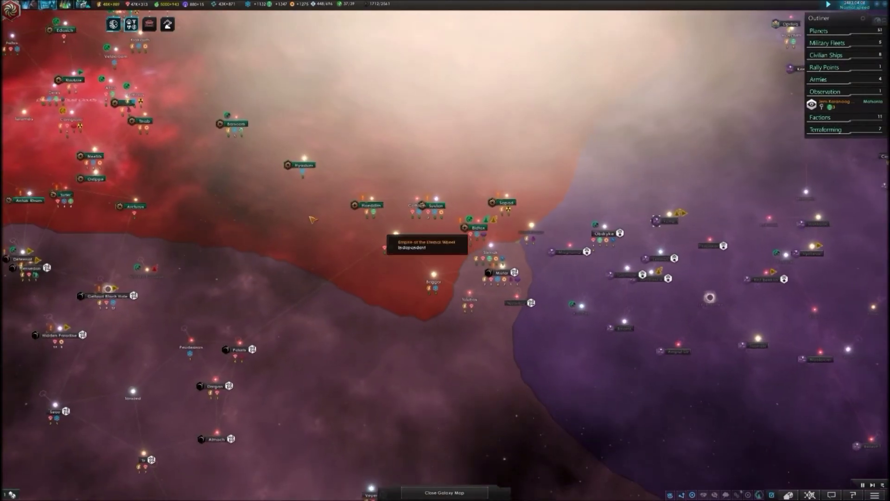
pyautogui.scroll(-2, 285, 225)
pyautogui.scroll(1, 121, 229)
pyautogui.scroll(3, 251, 170)
pyautogui.scroll(2, 264, 177)
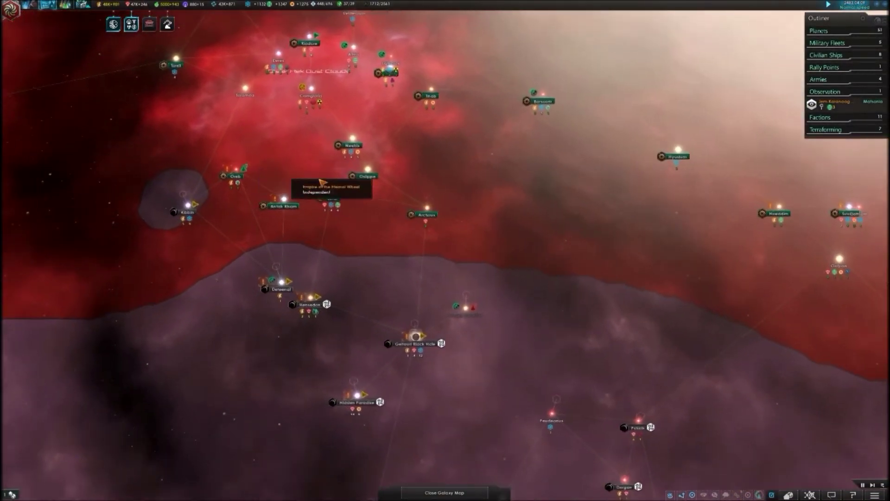
pyautogui.scroll(-1, 313, 185)
pyautogui.scroll(1, 278, 207)
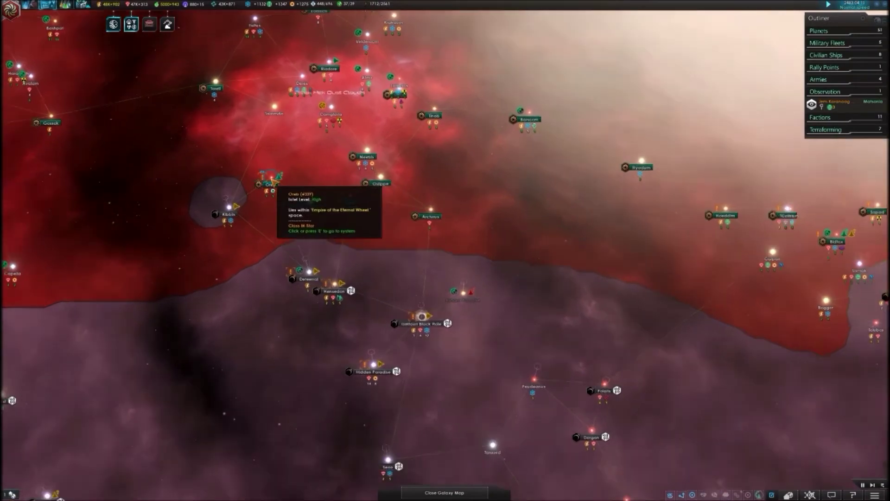
pyautogui.scroll(1, 278, 217)
pyautogui.click(223, 214)
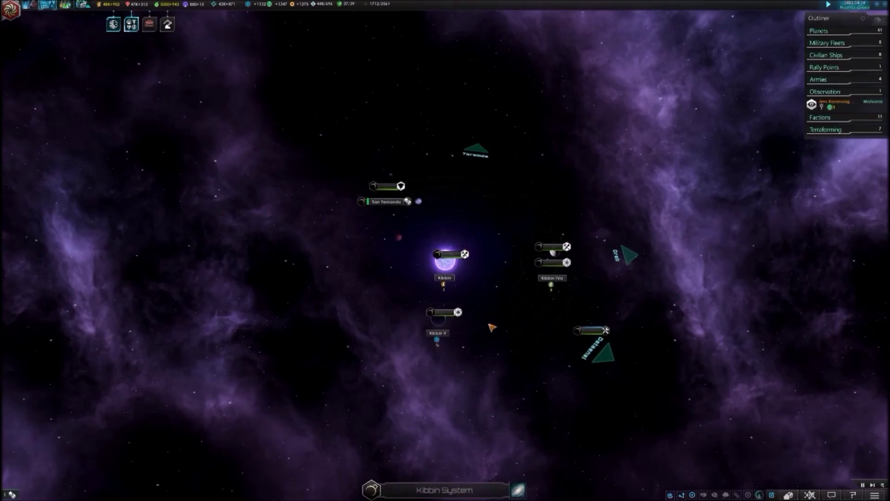
pyautogui.click(518, 490)
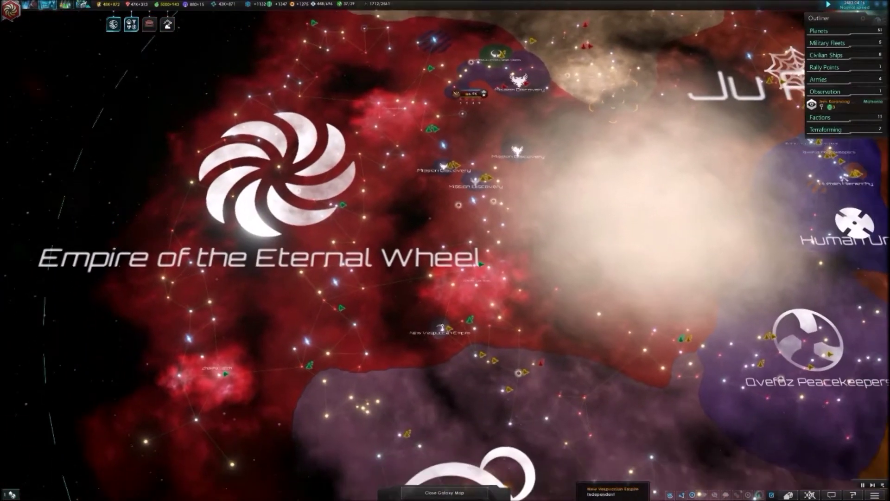
pyautogui.scroll(3, 668, 223)
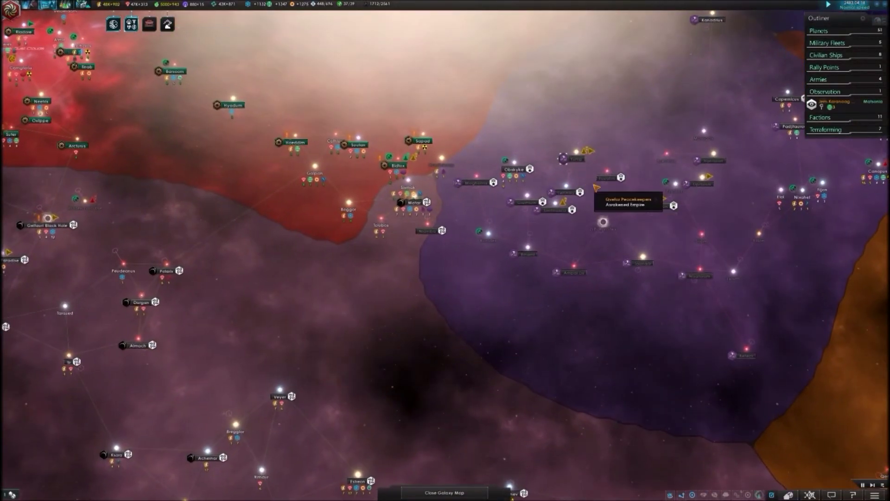
# Step: Bring up the research overview with F3, survey the map, then open Overoz Peacekeepers diplomacy
pyautogui.press('F3')
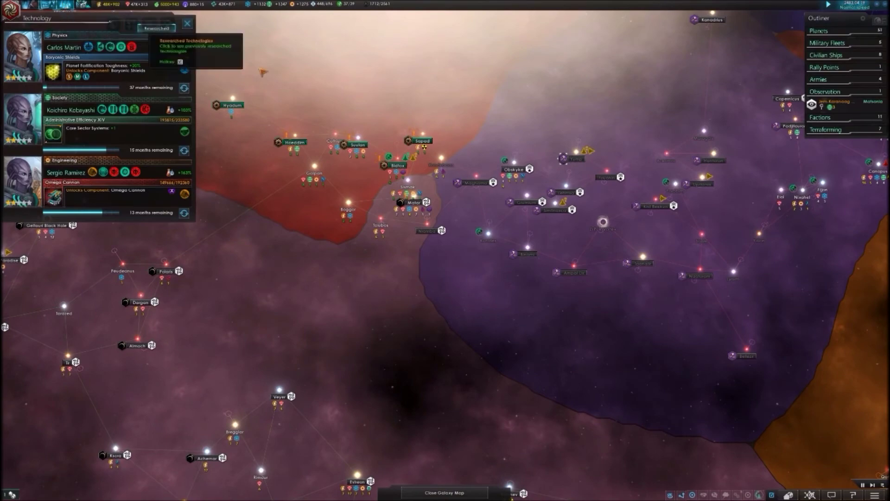
pyautogui.scroll(-5, 371, 82)
pyautogui.scroll(3, 348, 153)
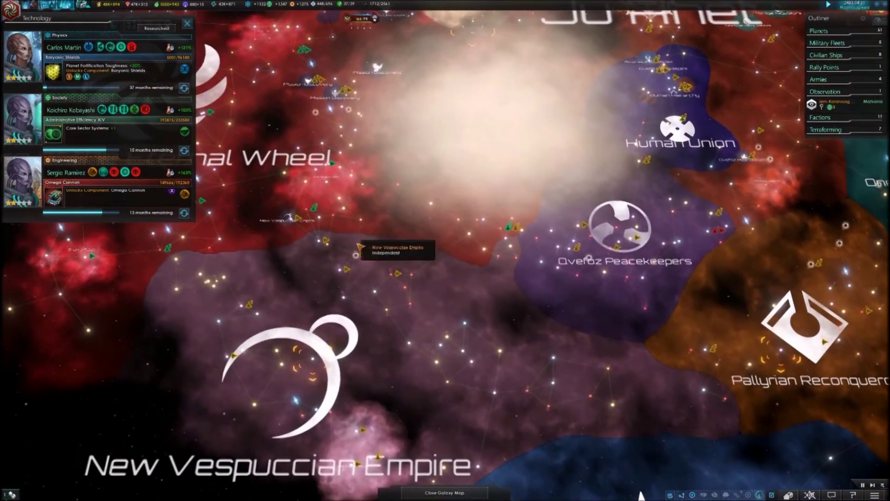
pyautogui.scroll(3, 283, 199)
pyautogui.scroll(-3, 376, 189)
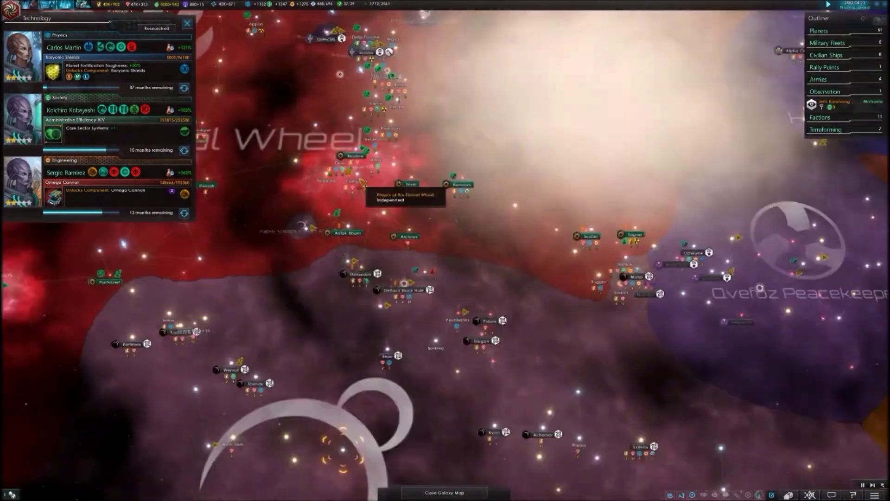
pyautogui.scroll(3, 354, 62)
pyautogui.scroll(3, 362, 105)
pyautogui.scroll(2, 375, 115)
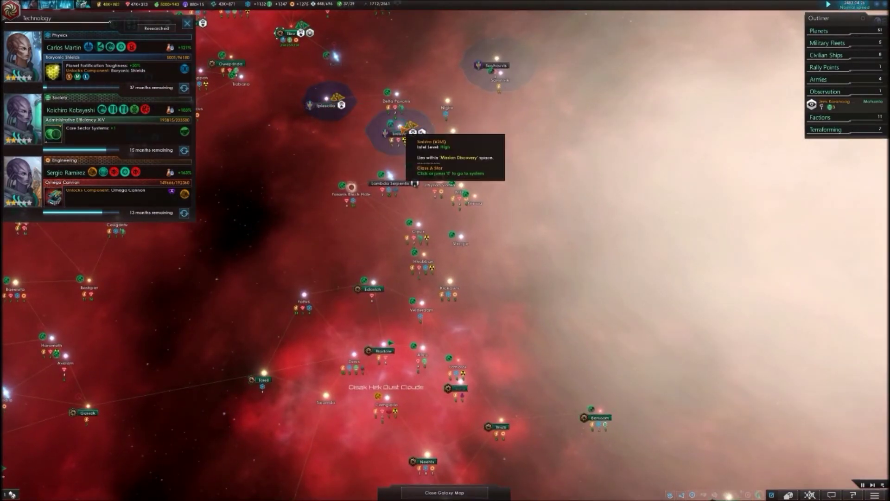
pyautogui.scroll(-4, 411, 131)
pyautogui.scroll(3, 364, 109)
pyautogui.scroll(-3, 354, 113)
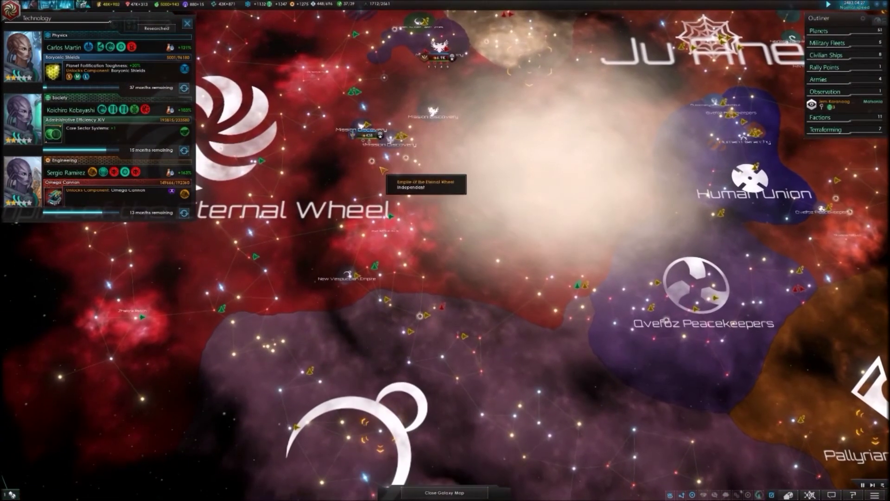
pyautogui.scroll(-3, 393, 174)
pyautogui.scroll(3, 557, 278)
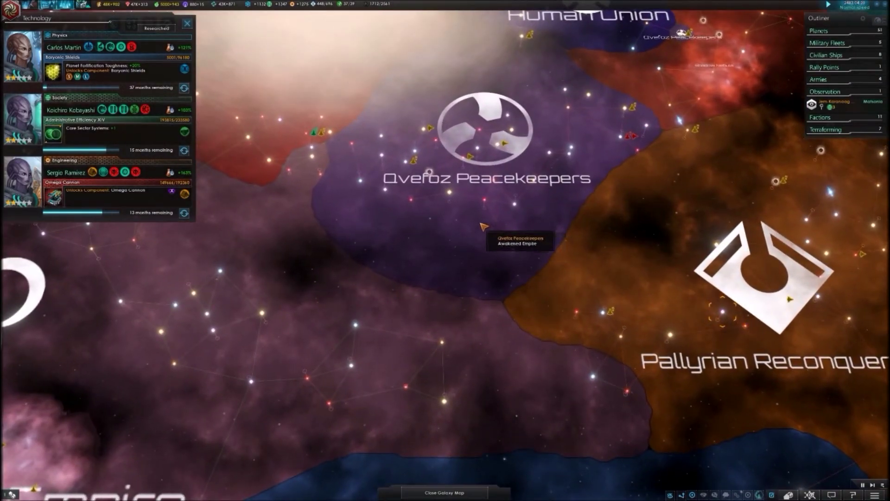
pyautogui.scroll(-3, 453, 191)
pyautogui.scroll(3, 503, 168)
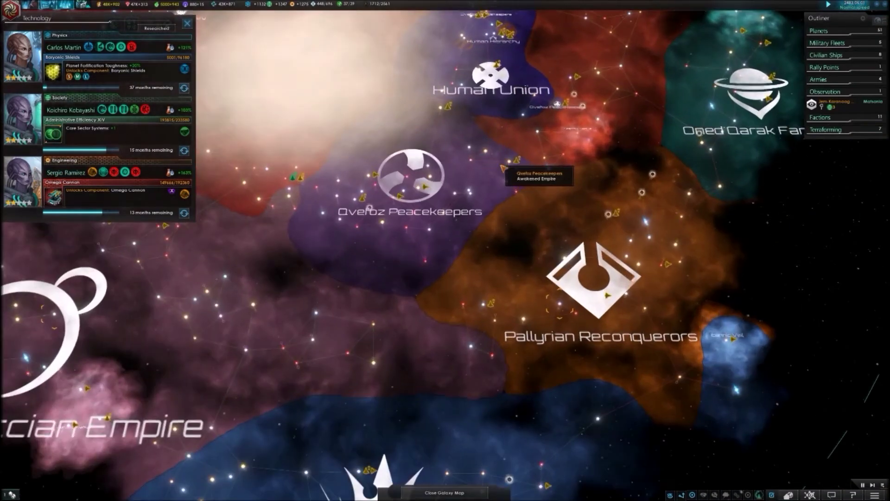
pyautogui.scroll(2, 518, 179)
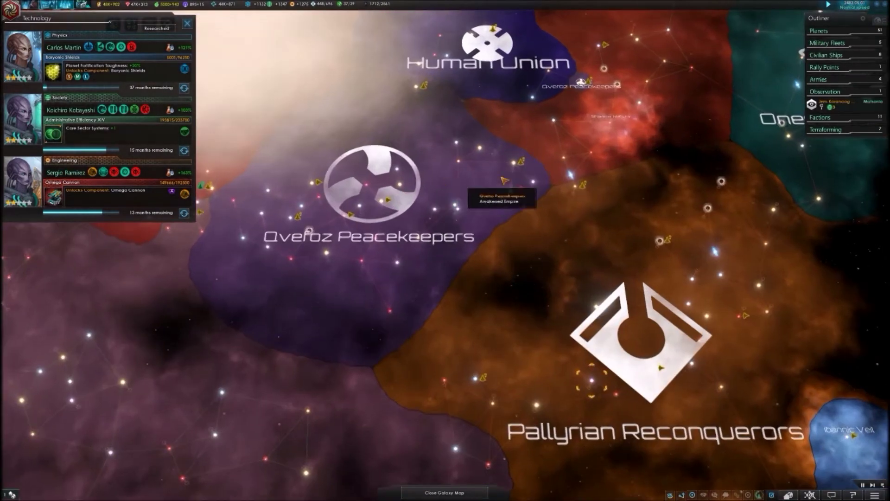
pyautogui.scroll(3, 512, 196)
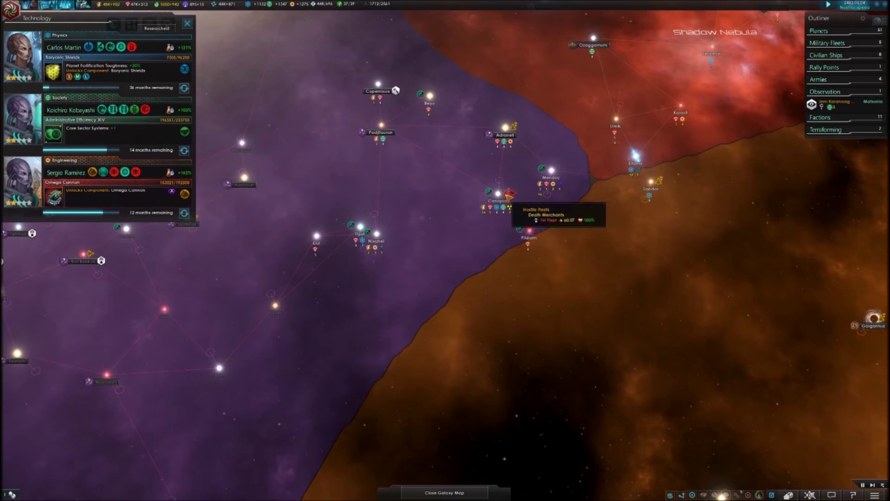
pyautogui.scroll(-3, 511, 193)
pyautogui.scroll(3, 487, 187)
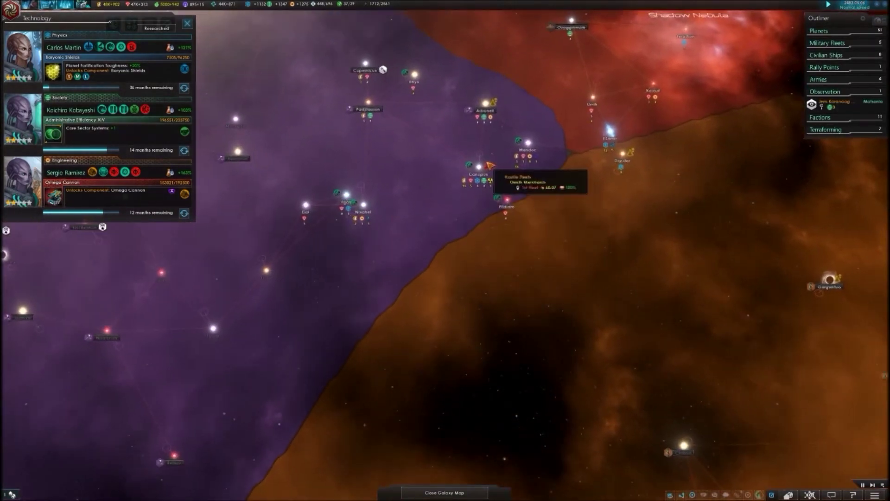
pyautogui.scroll(-3, 494, 174)
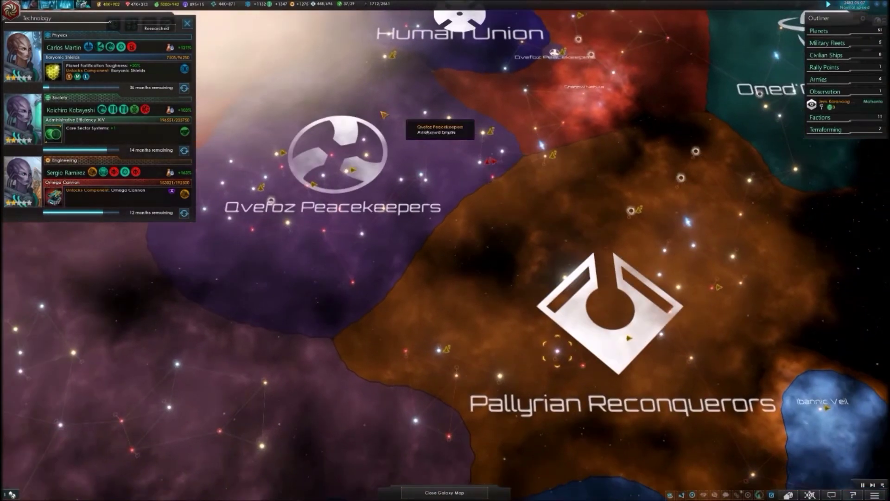
pyautogui.scroll(-3, 288, 173)
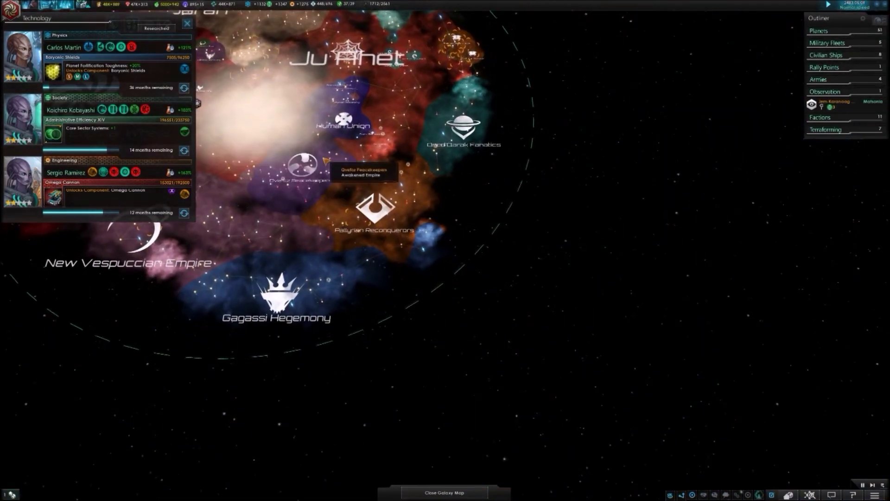
pyautogui.scroll(2, 299, 174)
pyautogui.scroll(2, 299, 174)
pyautogui.scroll(2, 375, 49)
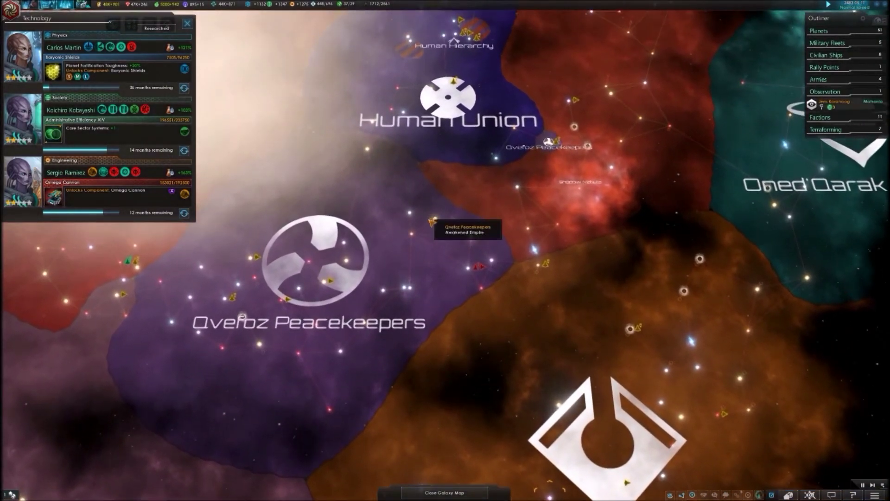
pyautogui.scroll(-2, 480, 292)
pyautogui.scroll(2, 500, 376)
pyautogui.scroll(-2, 522, 334)
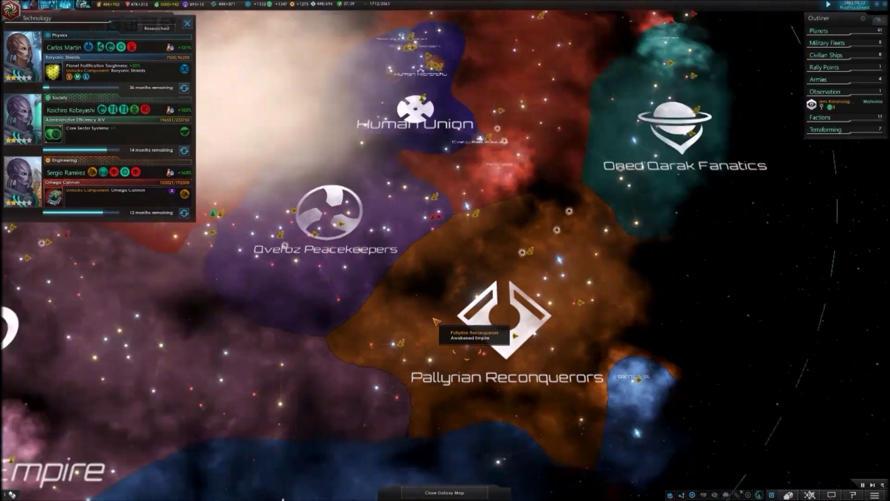
pyautogui.scroll(-2, 472, 199)
pyautogui.scroll(3, 471, 200)
pyautogui.scroll(1, 460, 209)
pyautogui.scroll(-2, 348, 313)
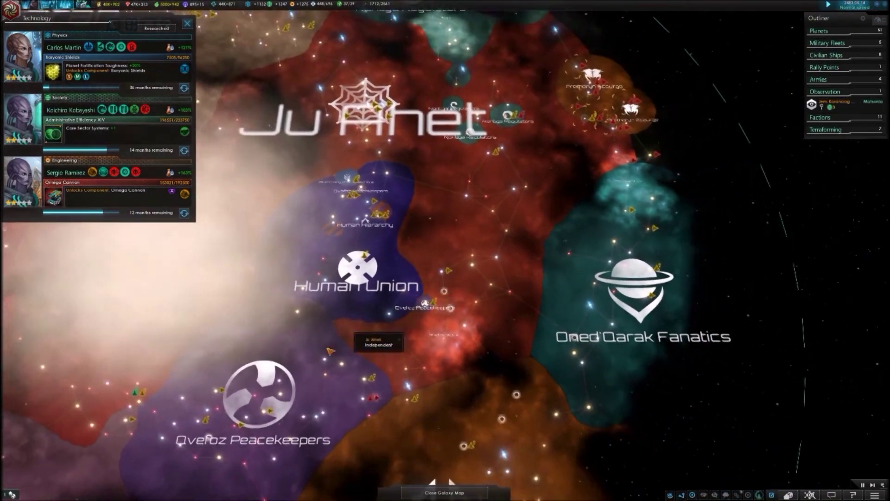
pyautogui.scroll(-2, 263, 409)
pyautogui.scroll(5, 263, 410)
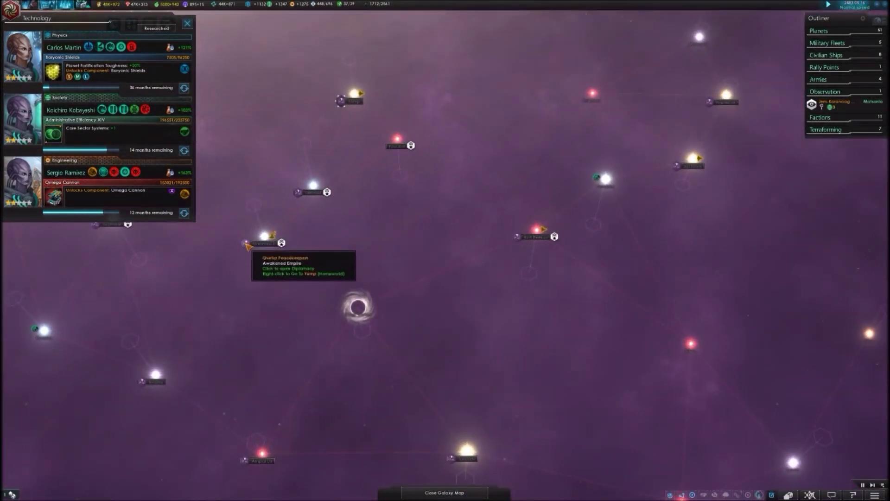
pyautogui.click(251, 244)
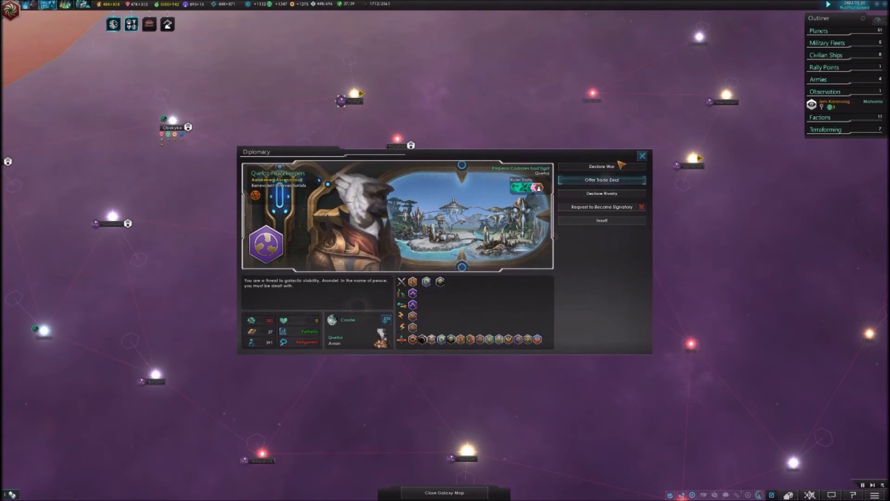
# Step: Close the Overoz Peacekeepers diplomacy screen after reviewing their options
pyautogui.click(642, 155)
pyautogui.scroll(-5, 487, 244)
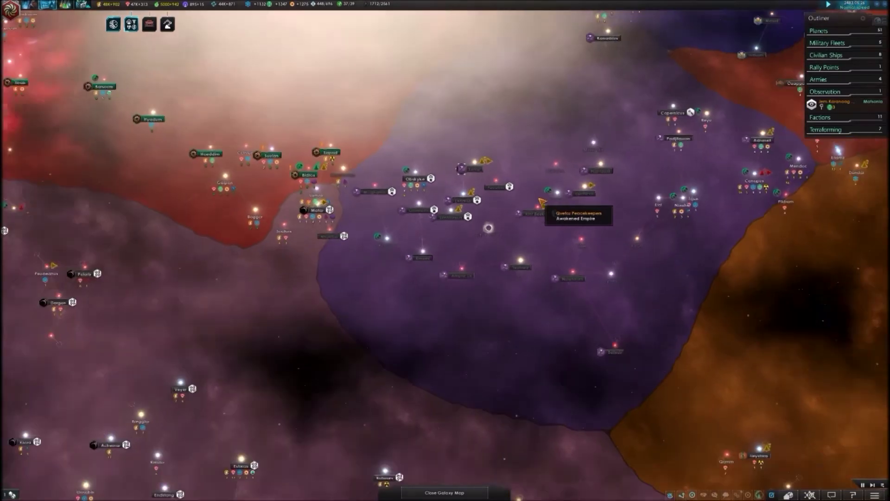
pyautogui.scroll(-3, 456, 279)
pyautogui.scroll(3, 457, 280)
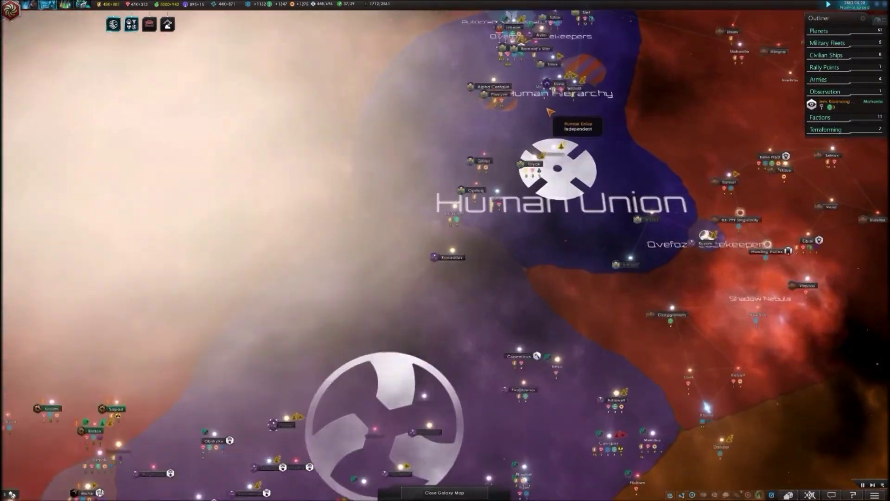
pyautogui.scroll(3, 457, 279)
pyautogui.scroll(-3, 460, 139)
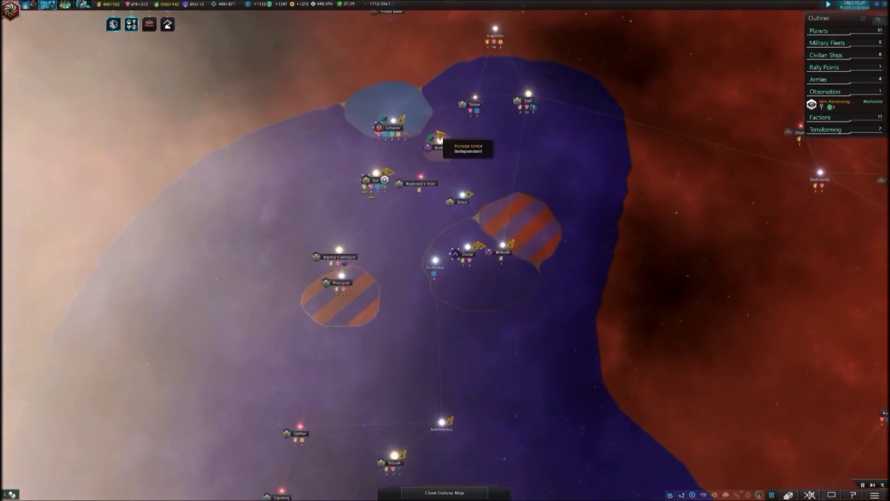
pyautogui.scroll(-3, 459, 144)
pyautogui.scroll(3, 417, 178)
pyautogui.scroll(3, 417, 209)
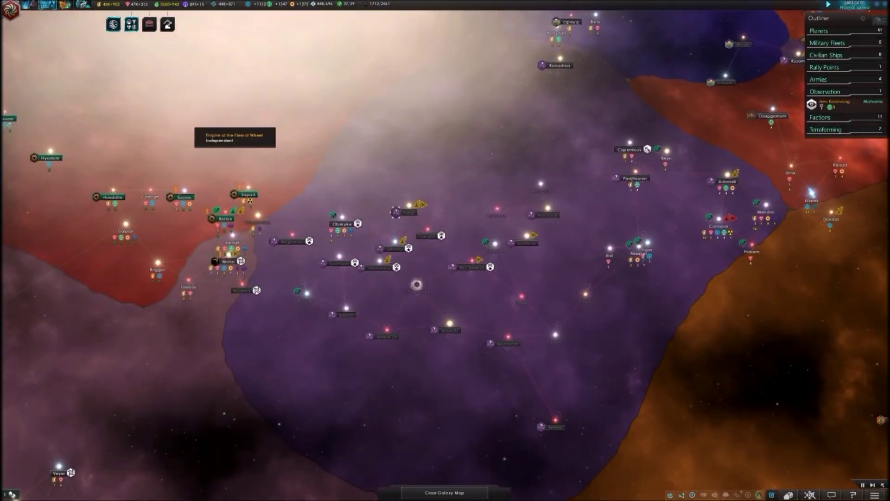
# Step: Reopen the research overview listing Baryonic Shields, Administrative Efficiency XIV and Omega Cannon
pyautogui.click(66, 5)
pyautogui.scroll(-3, 267, 73)
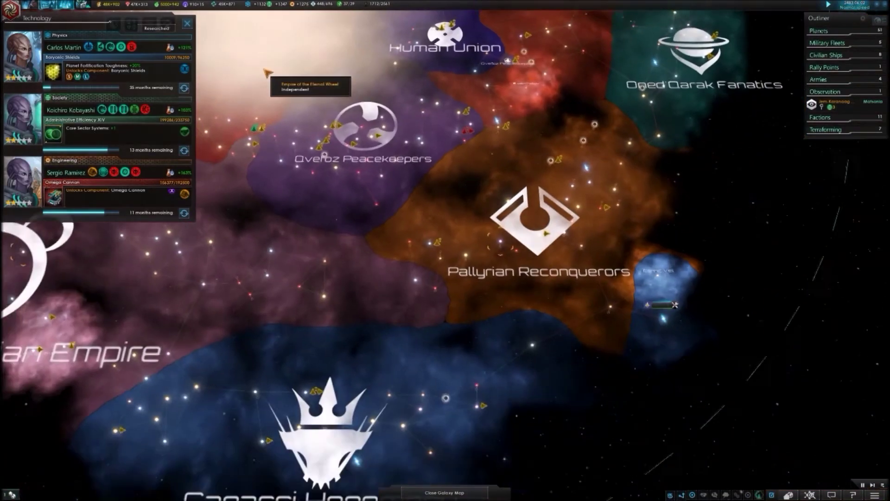
pyautogui.scroll(3, 267, 72)
pyautogui.scroll(2, 266, 72)
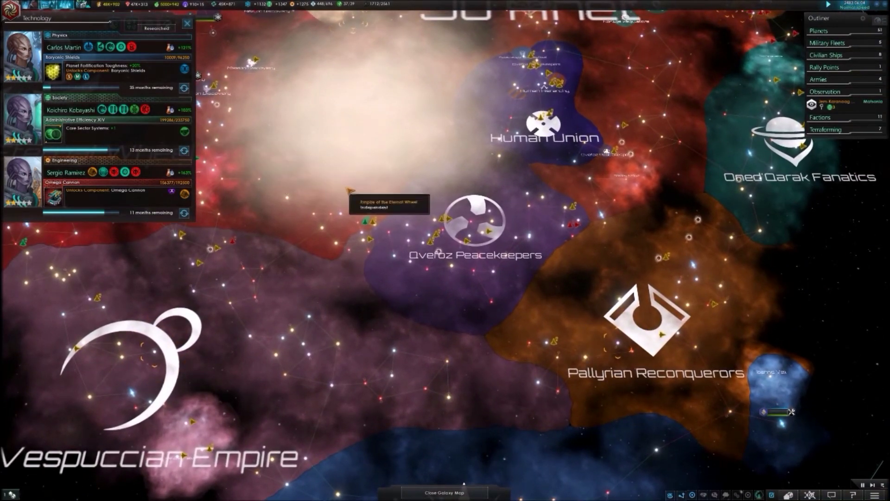
pyautogui.scroll(2, 267, 73)
pyautogui.scroll(-1, 266, 72)
pyautogui.scroll(-1, 267, 73)
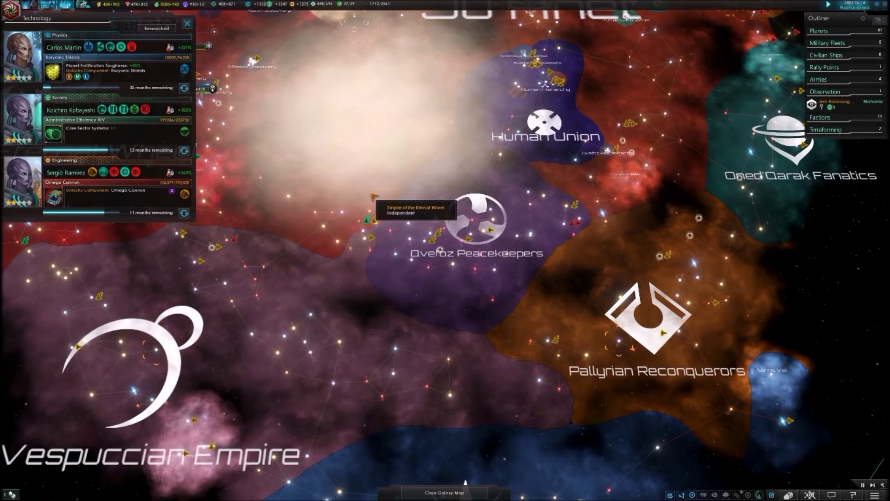
pyautogui.scroll(3, 418, 205)
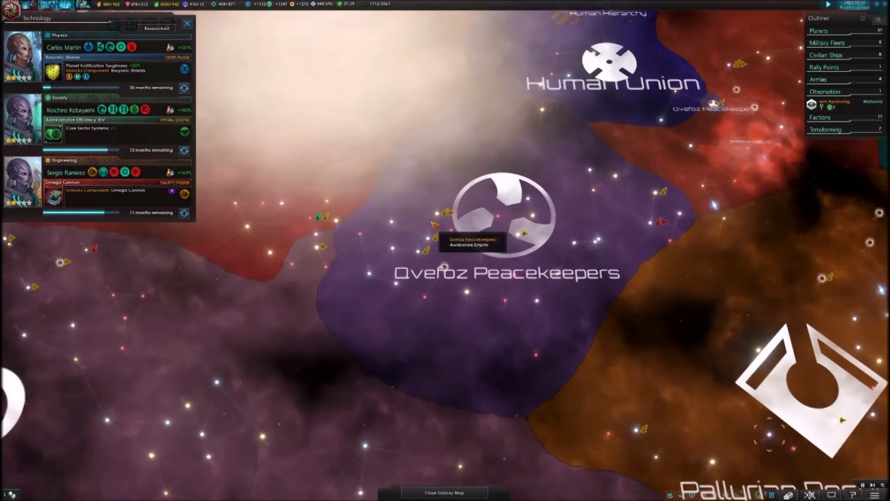
pyautogui.scroll(-2, 414, 207)
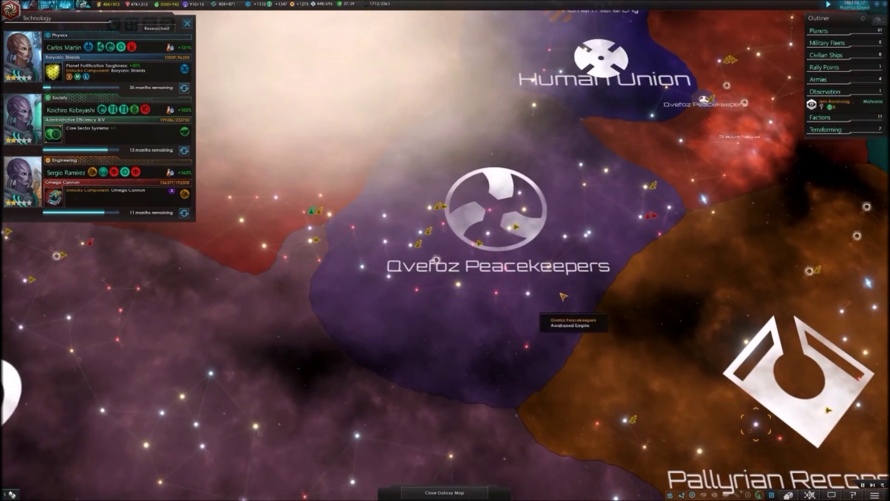
pyautogui.scroll(3, 400, 194)
pyautogui.scroll(-2, 398, 193)
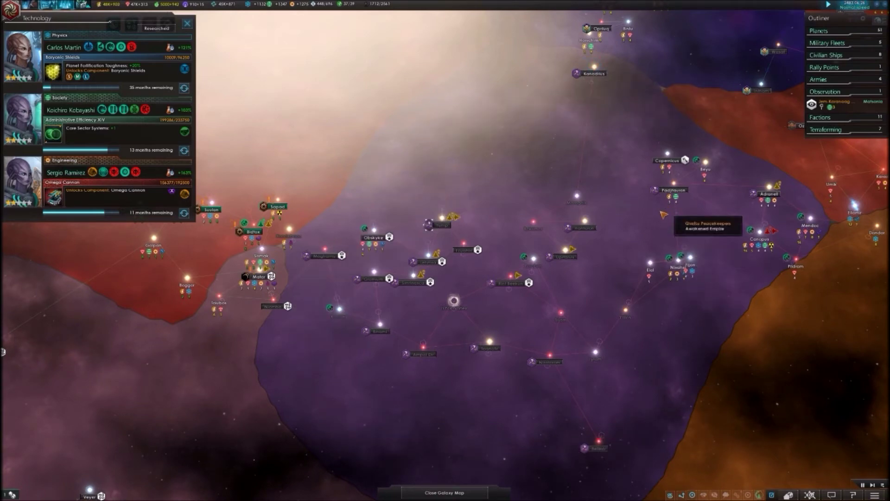
pyautogui.scroll(3, 704, 195)
pyautogui.scroll(-3, 696, 198)
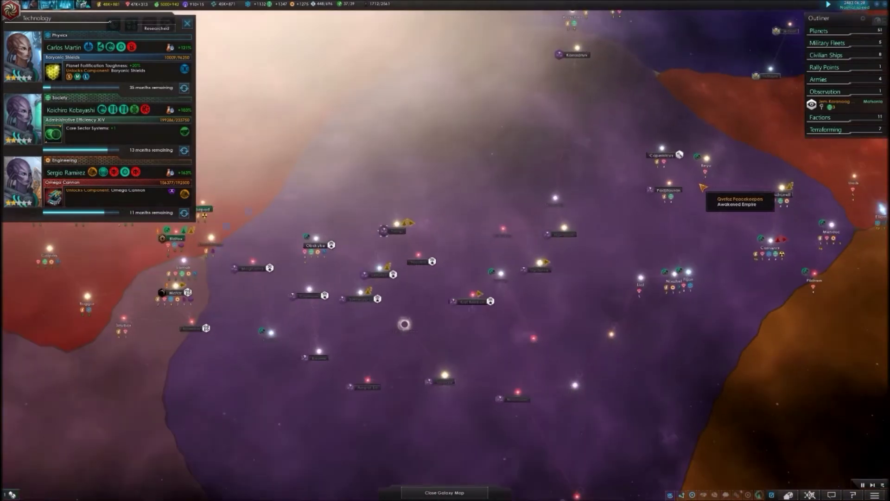
pyautogui.scroll(-3, 680, 210)
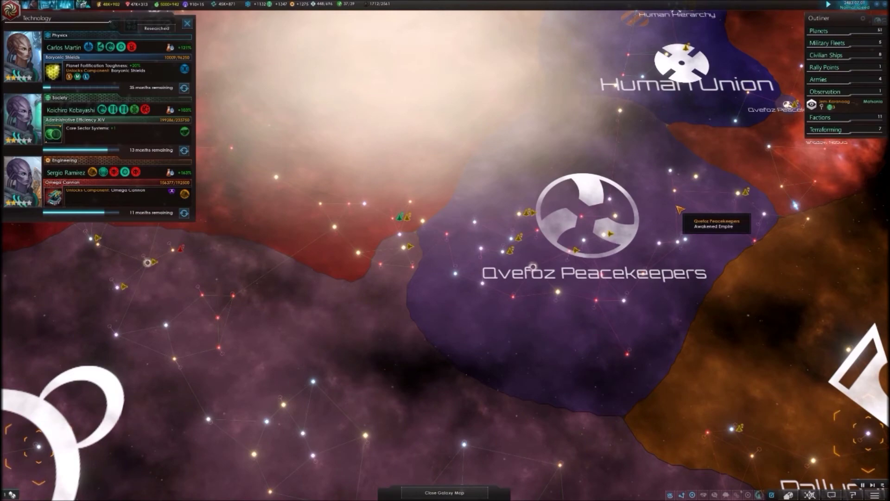
pyautogui.scroll(-5, 694, 159)
pyautogui.scroll(6, 675, 154)
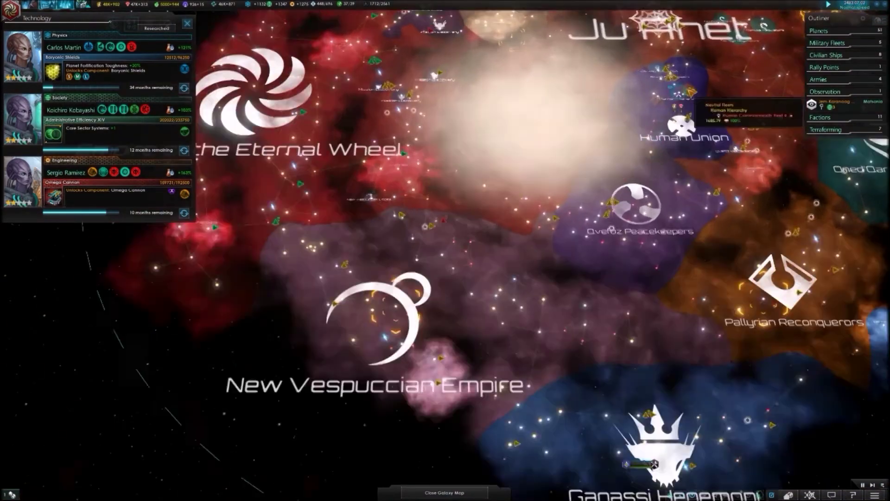
pyautogui.scroll(-1, 654, 148)
pyautogui.scroll(-5, 654, 148)
pyautogui.scroll(5, 703, 247)
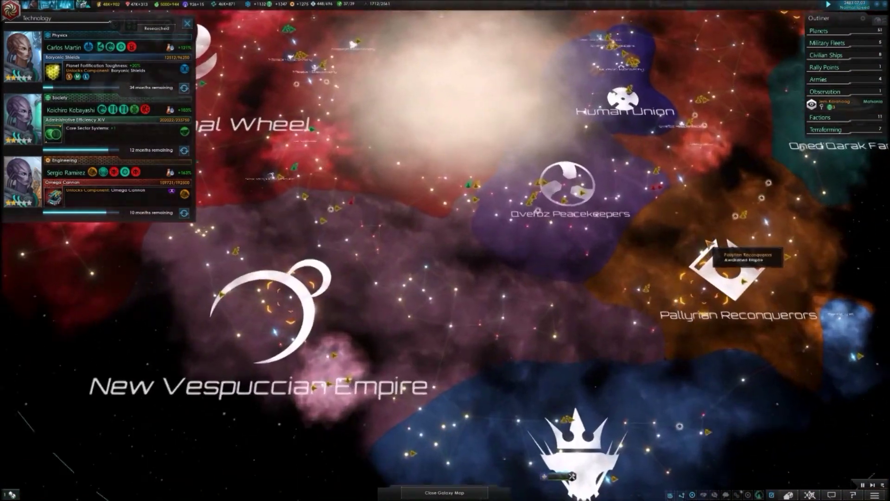
pyautogui.scroll(1, 703, 254)
pyautogui.scroll(2, 705, 300)
pyautogui.scroll(2, 704, 301)
pyautogui.scroll(2, 682, 304)
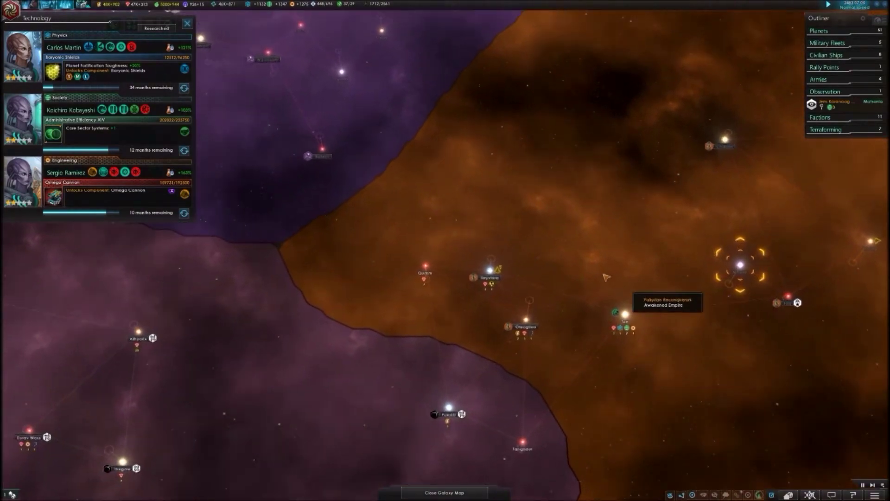
pyautogui.scroll(-5, 598, 278)
pyautogui.scroll(-1, 473, 208)
pyautogui.scroll(3, 415, 158)
pyautogui.scroll(1, 410, 162)
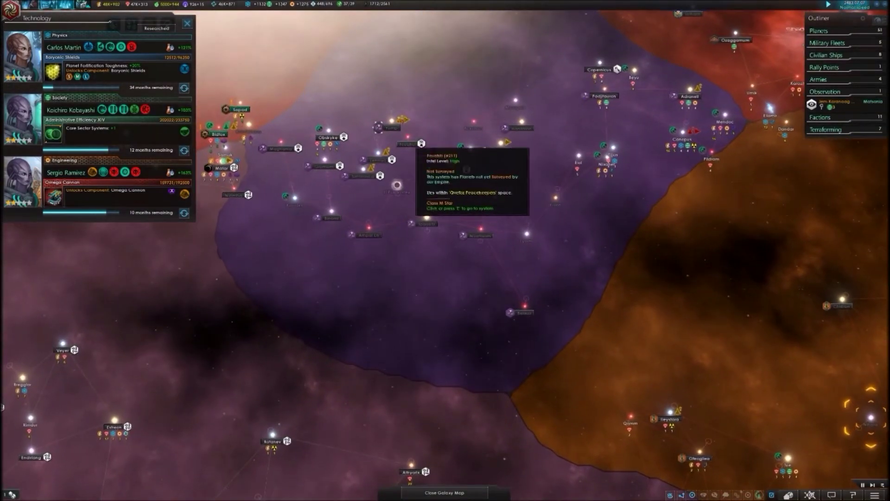
pyautogui.scroll(2, 347, 139)
pyautogui.scroll(1, 296, 168)
pyautogui.scroll(-3, 297, 168)
pyautogui.scroll(-3, 298, 167)
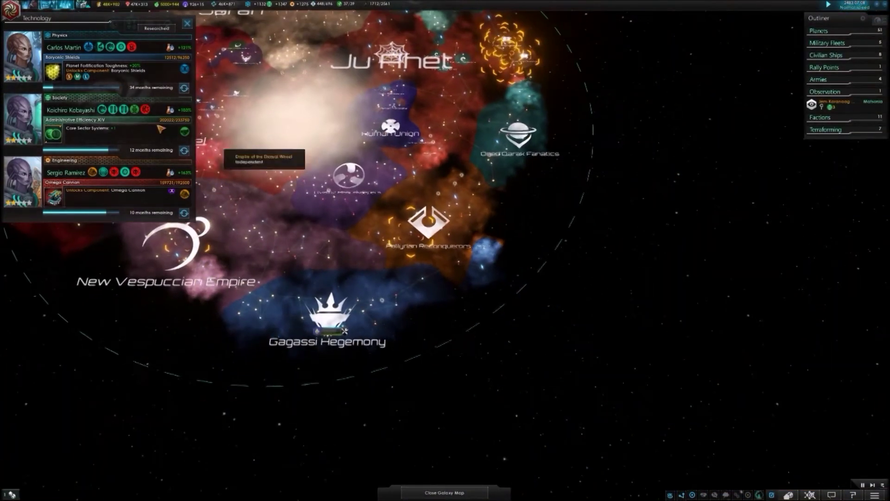
pyautogui.scroll(1, 334, 230)
pyautogui.scroll(1, 379, 304)
pyautogui.scroll(2, 389, 278)
pyautogui.scroll(1, 469, 149)
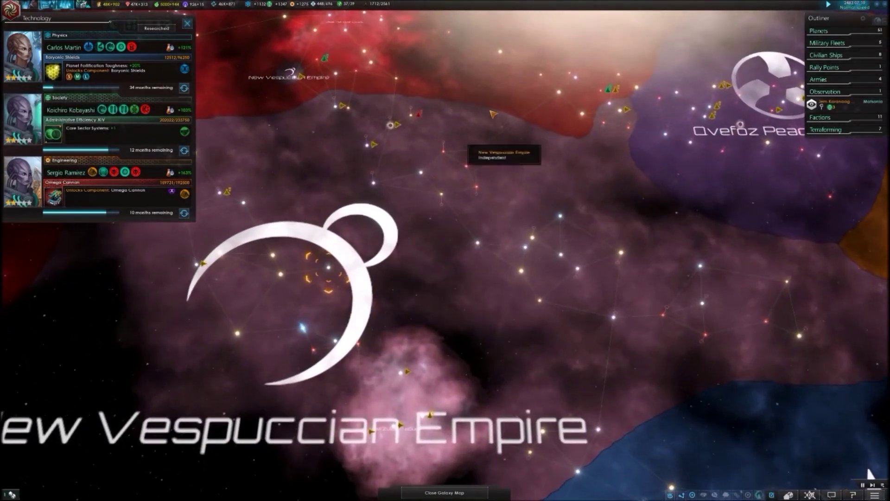
pyautogui.scroll(2, 487, 136)
pyautogui.scroll(-3, 477, 127)
pyautogui.scroll(-2, 478, 133)
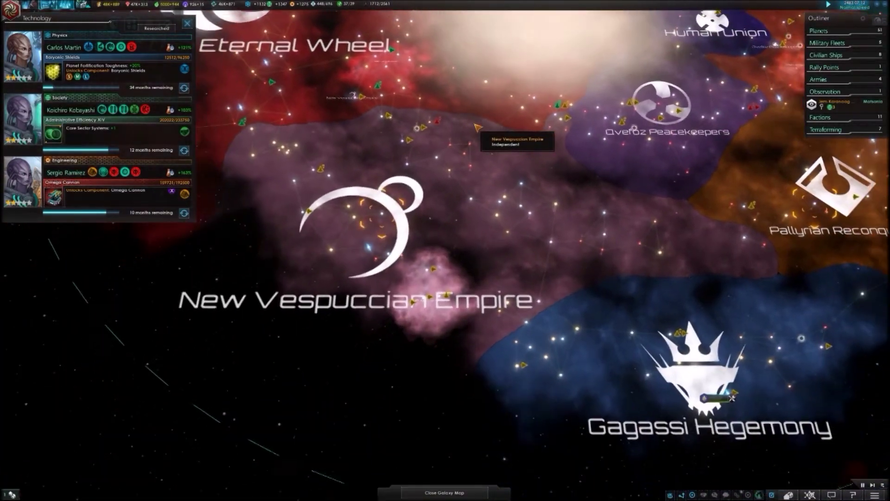
pyautogui.scroll(-3, 448, 189)
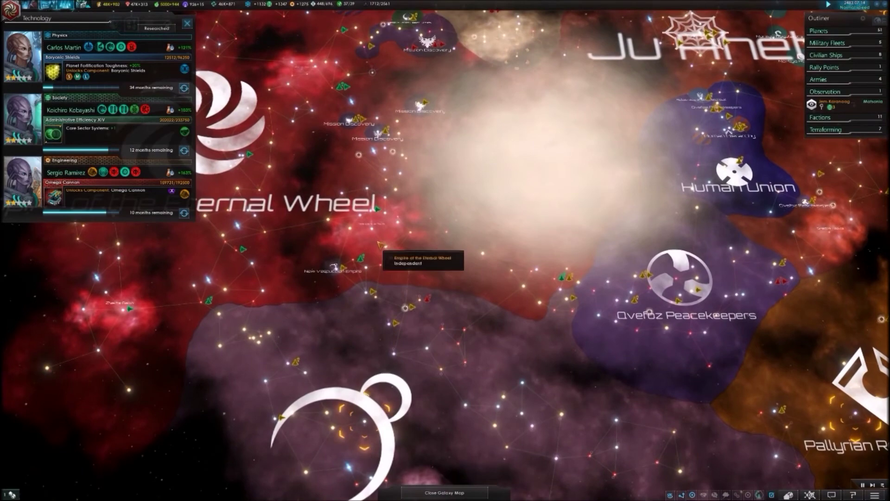
pyautogui.scroll(-2, 389, 236)
pyautogui.scroll(3, 397, 146)
pyautogui.scroll(2, 421, 154)
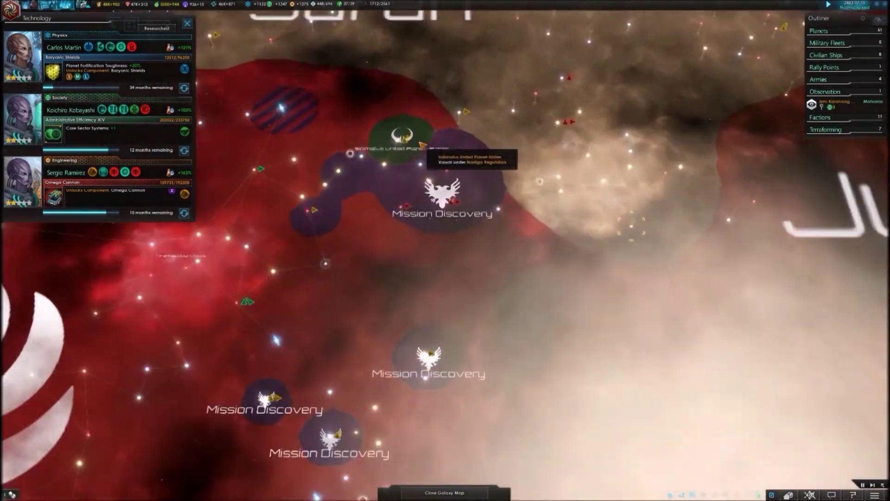
pyautogui.scroll(-2, 421, 153)
pyautogui.scroll(-3, 438, 171)
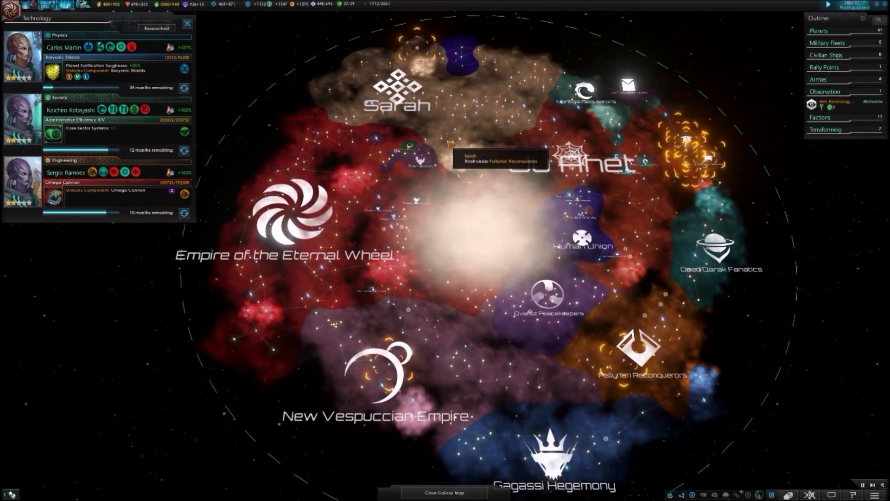
pyautogui.scroll(3, 597, 147)
pyautogui.scroll(-3, 543, 112)
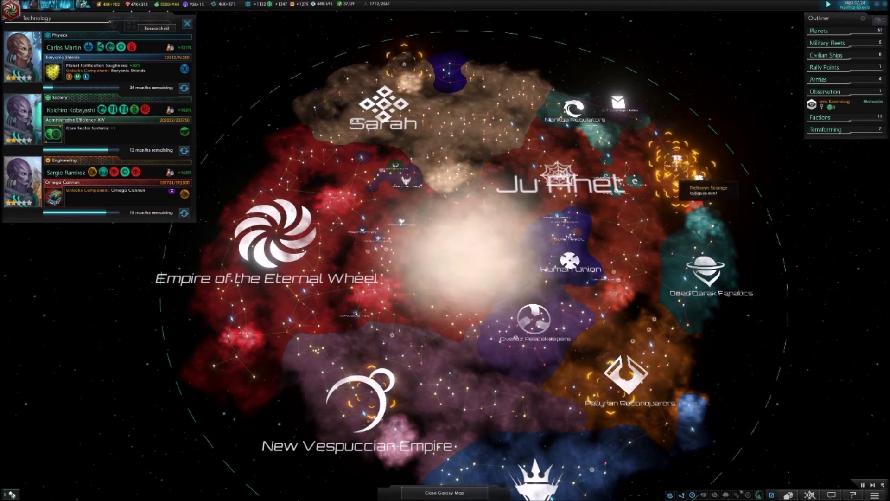
pyautogui.scroll(3, 634, 295)
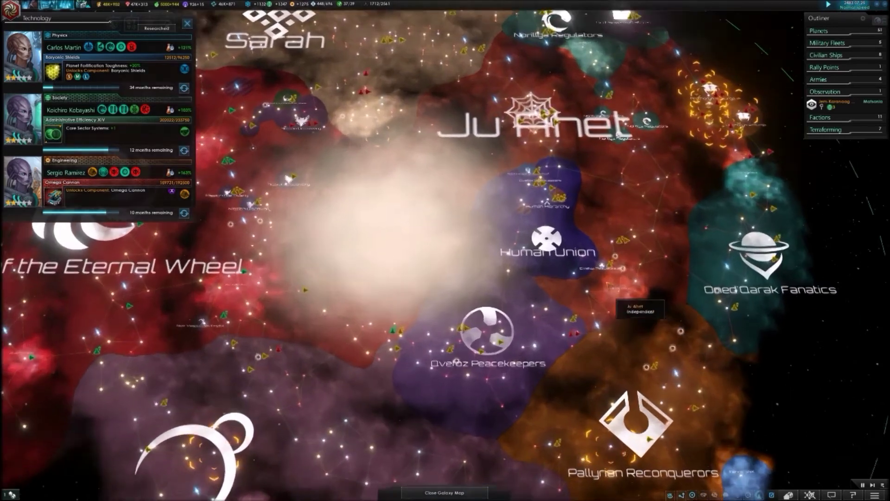
pyautogui.scroll(-3, 633, 306)
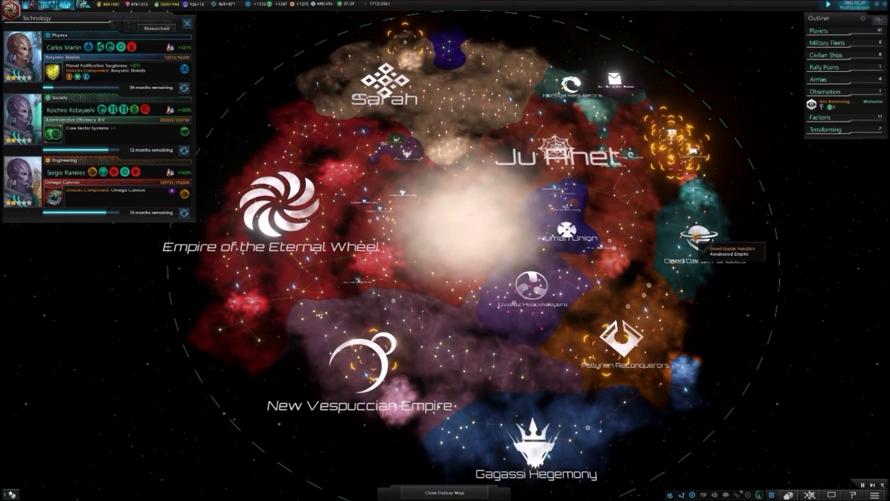
pyautogui.scroll(3, 701, 270)
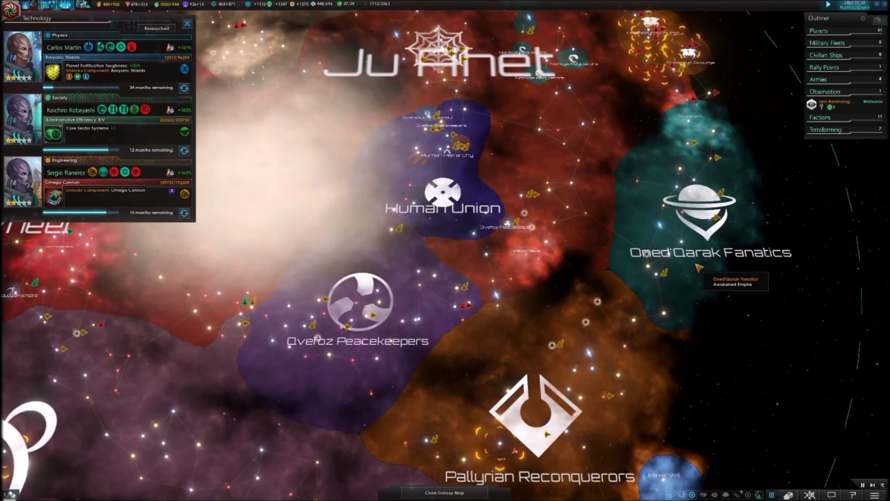
pyautogui.scroll(-3, 387, 297)
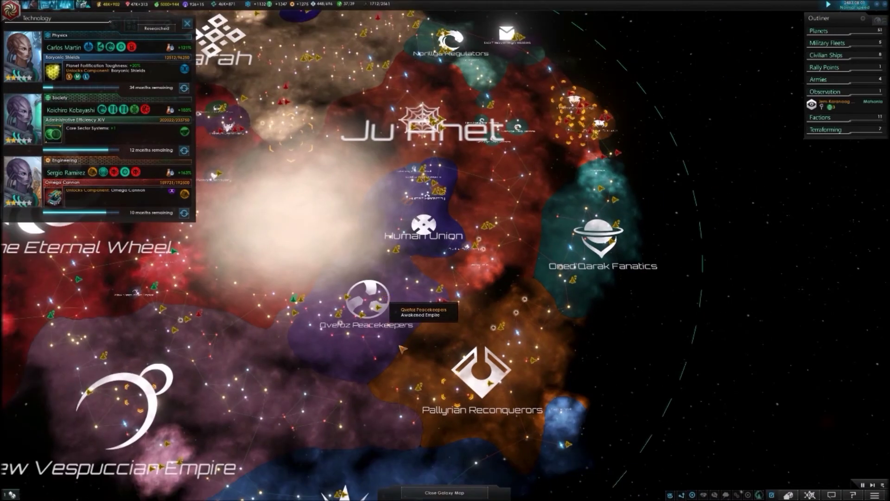
pyautogui.scroll(-5, 463, 442)
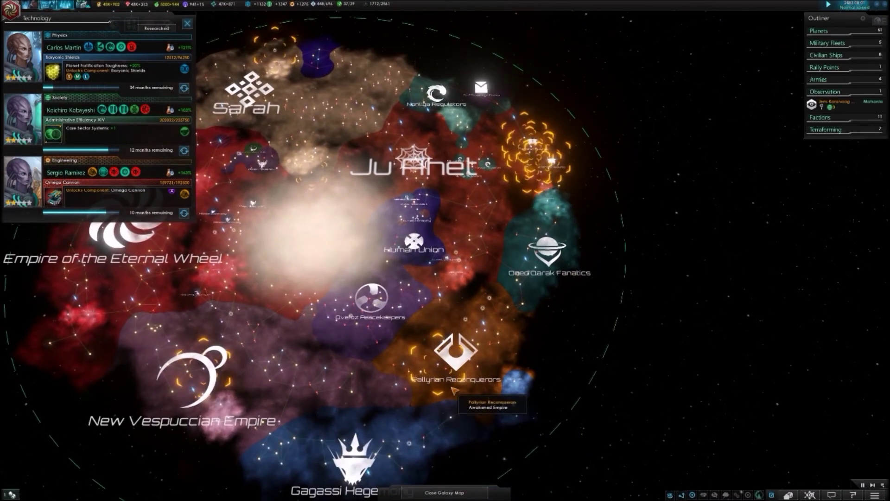
pyautogui.scroll(3, 453, 470)
pyautogui.scroll(3, 410, 397)
pyautogui.scroll(2, 400, 375)
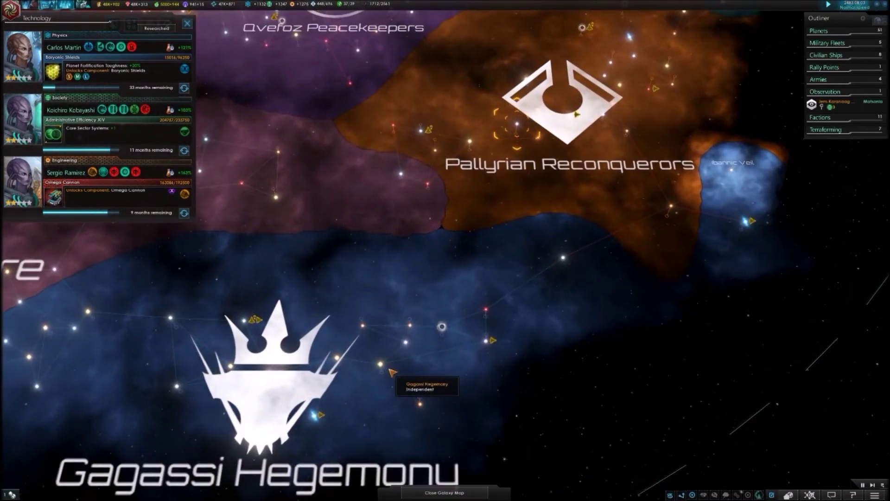
pyautogui.scroll(-4, 392, 372)
pyautogui.scroll(3, 398, 368)
pyautogui.scroll(2, 418, 306)
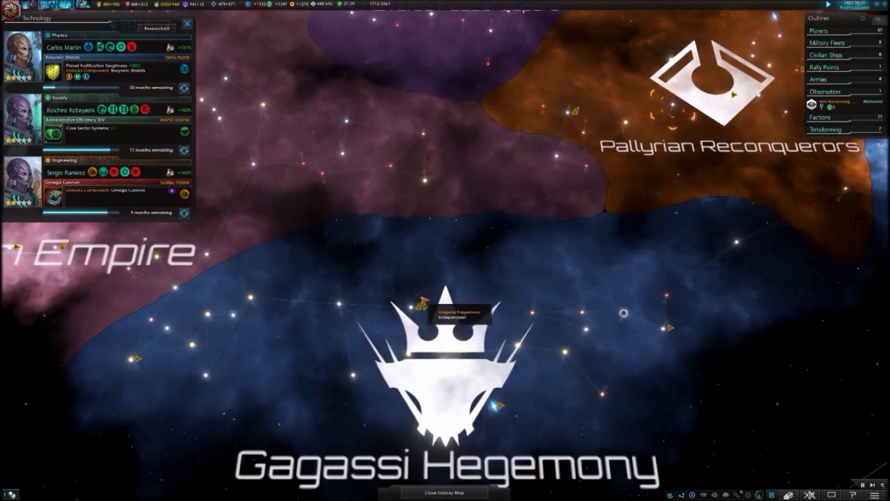
pyautogui.scroll(2, 416, 315)
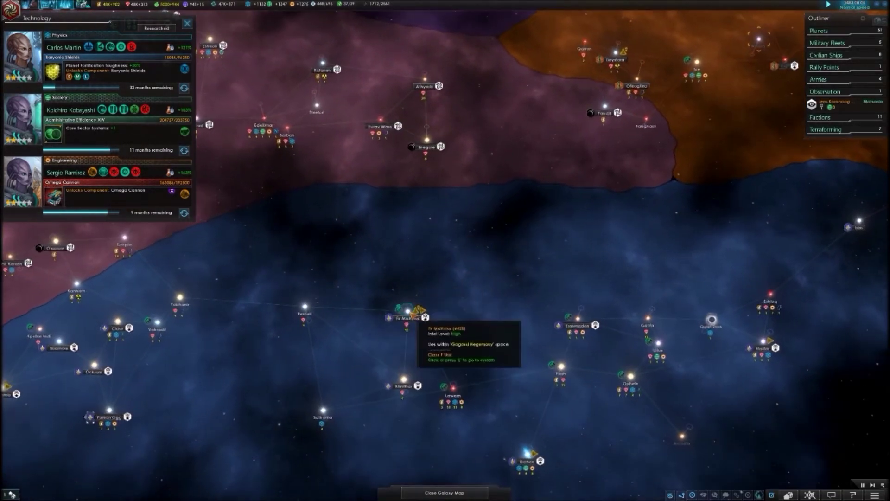
pyautogui.click(369, 326)
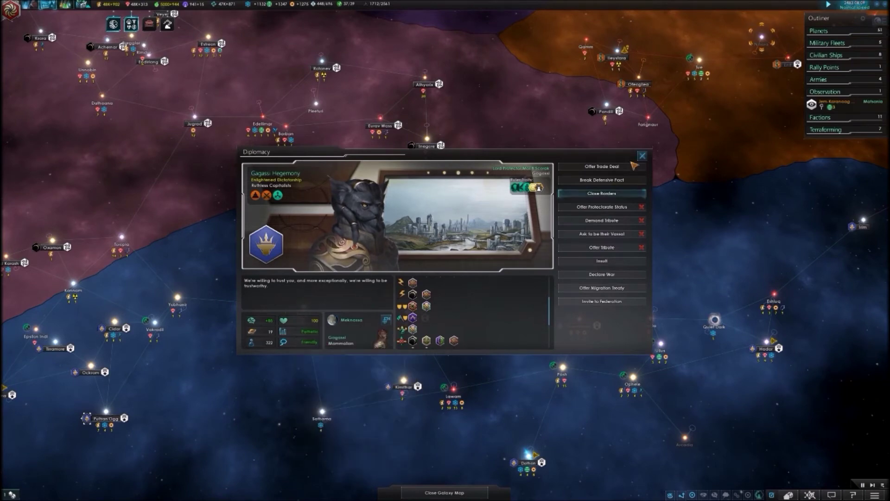
# Step: Close, reopen, then close the Gagassi Hegemony diplomacy window after checking their opinion breakdown
pyautogui.click(644, 155)
pyautogui.scroll(-5, 439, 208)
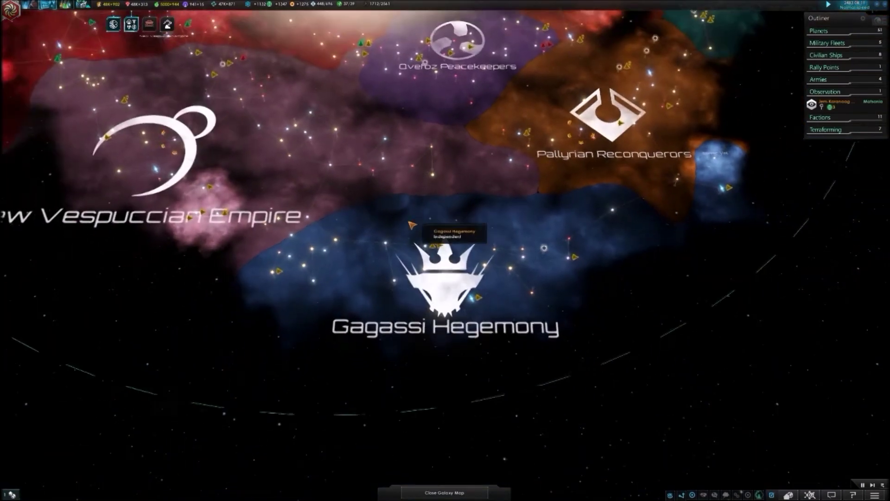
pyautogui.scroll(5, 425, 237)
pyautogui.scroll(-4, 412, 227)
pyautogui.scroll(3, 414, 236)
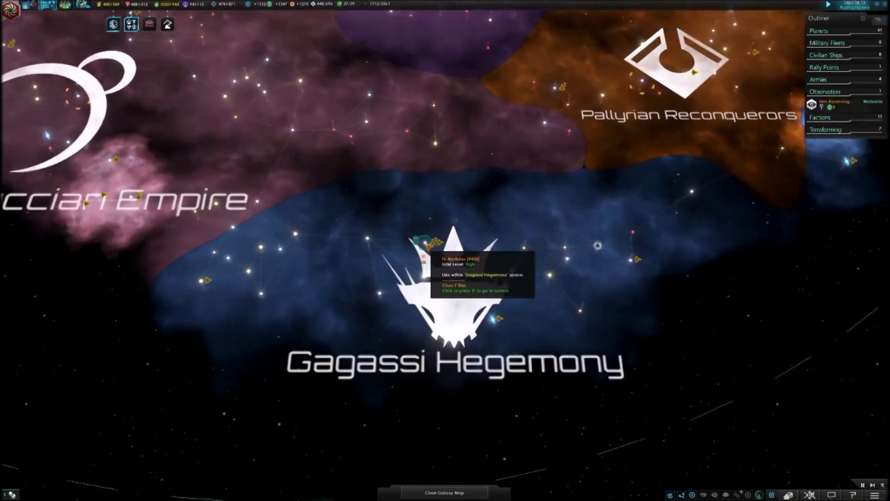
pyautogui.scroll(3, 411, 244)
pyautogui.click(408, 250)
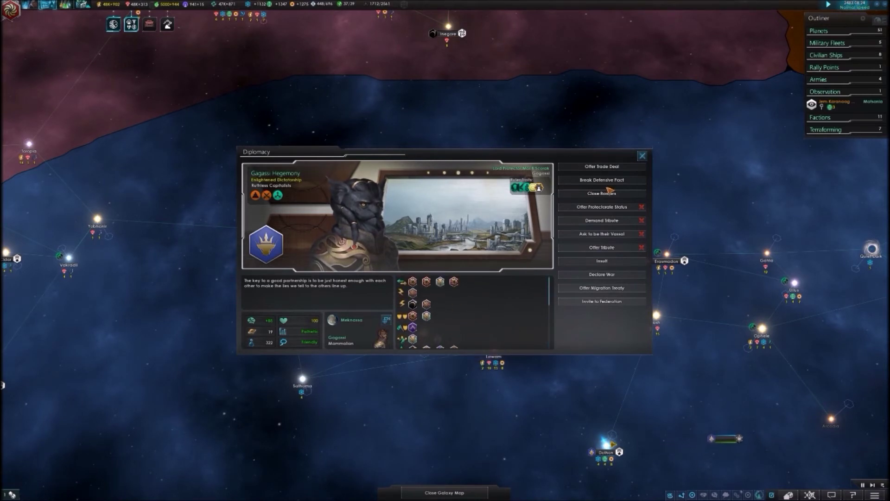
pyautogui.click(643, 156)
pyautogui.scroll(-5, 573, 185)
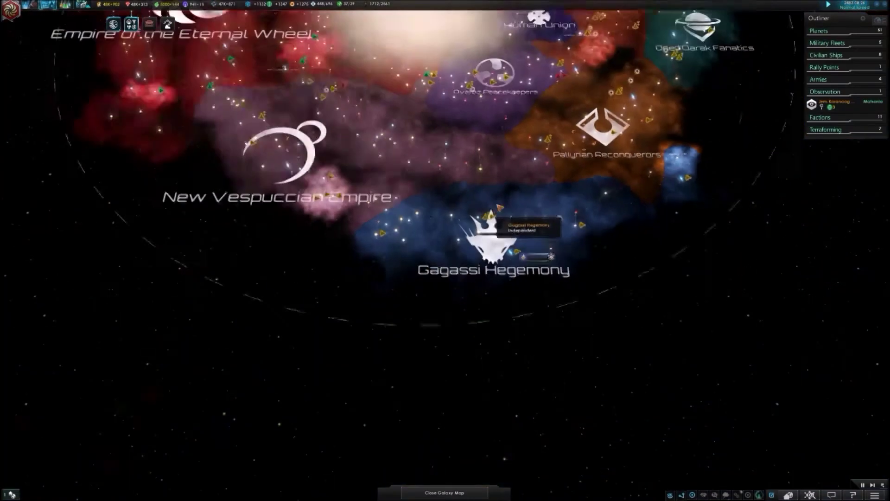
pyautogui.scroll(2, 396, 208)
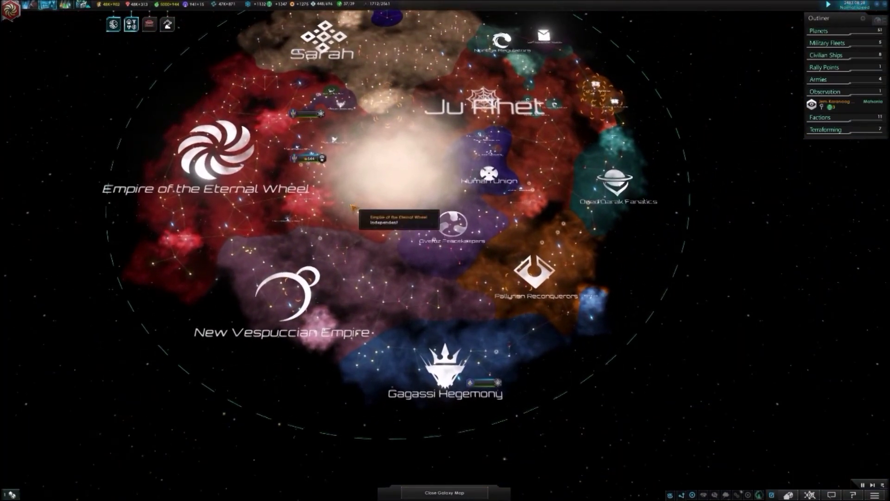
pyautogui.scroll(3, 396, 209)
pyautogui.scroll(2, 369, 226)
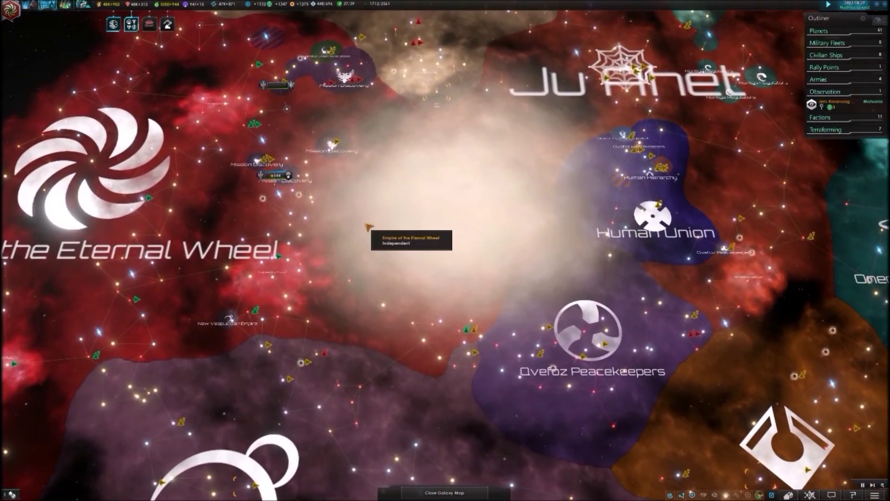
pyautogui.scroll(2, 390, 264)
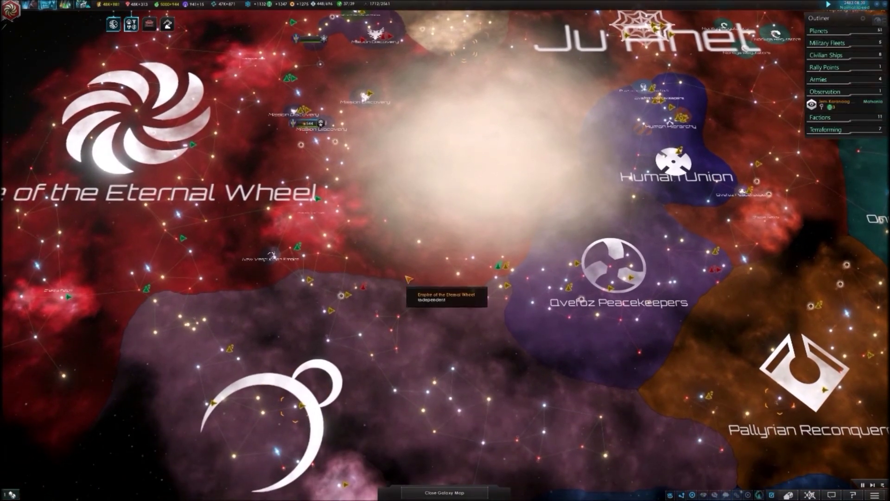
pyautogui.scroll(3, 603, 313)
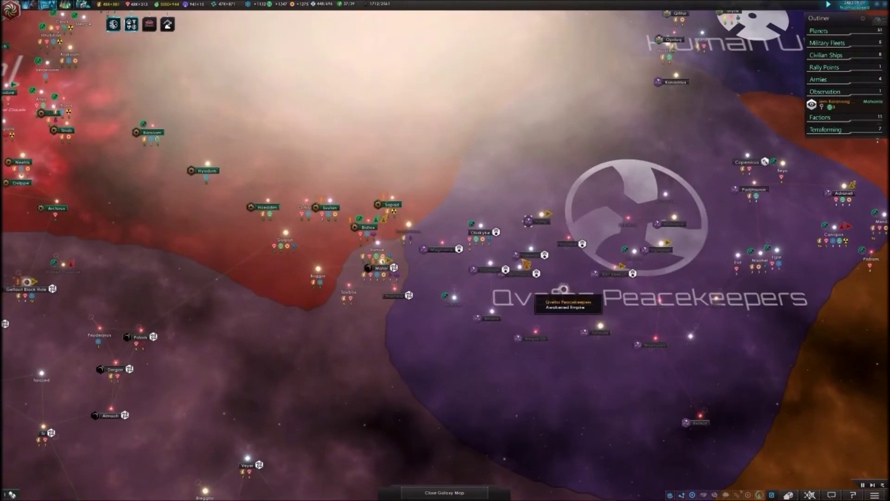
pyautogui.scroll(2, 529, 286)
pyautogui.scroll(-3, 588, 250)
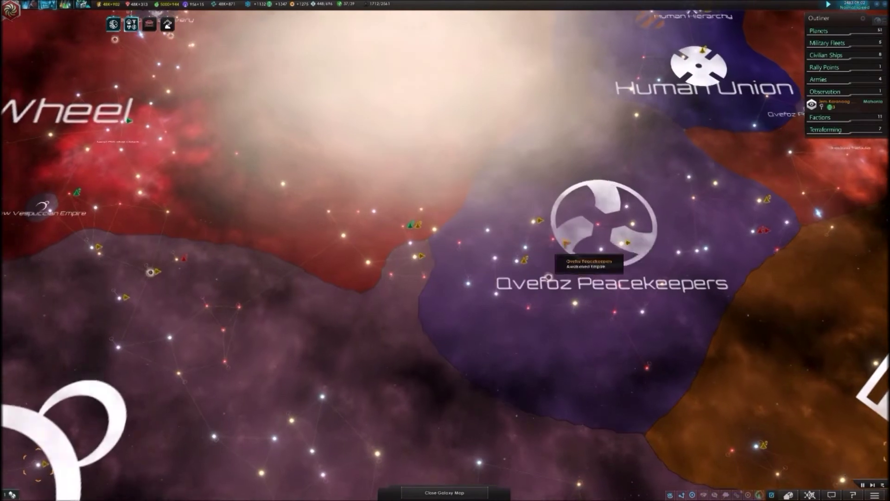
pyautogui.scroll(2, 587, 239)
pyautogui.scroll(2, 586, 241)
pyautogui.scroll(-3, 567, 238)
pyautogui.scroll(4, 626, 253)
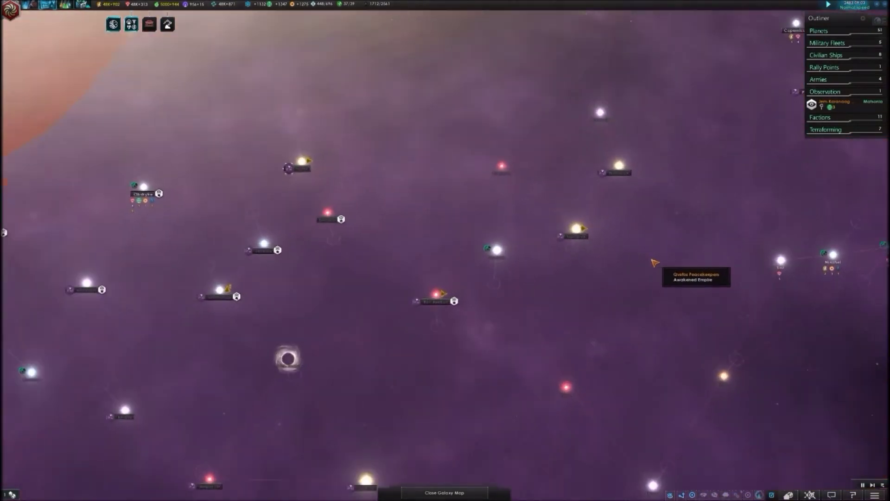
pyautogui.scroll(-4, 559, 247)
pyautogui.scroll(1, 557, 246)
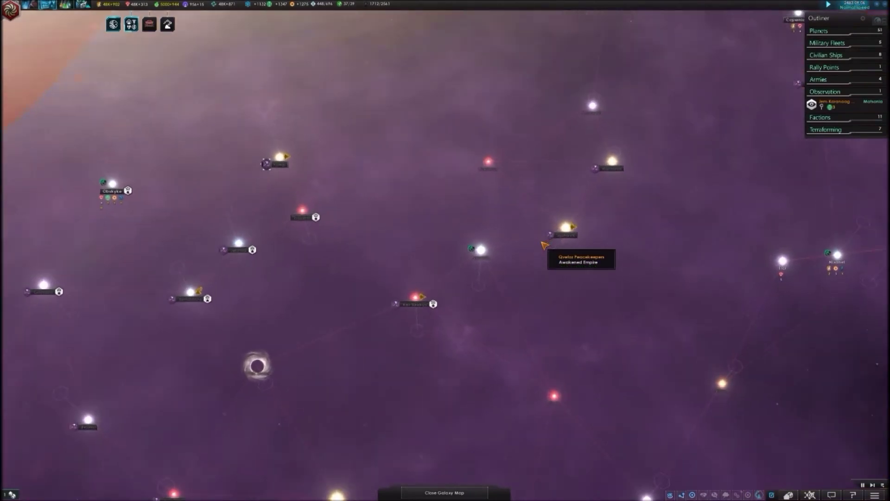
pyautogui.scroll(-3, 543, 242)
pyautogui.scroll(3, 545, 244)
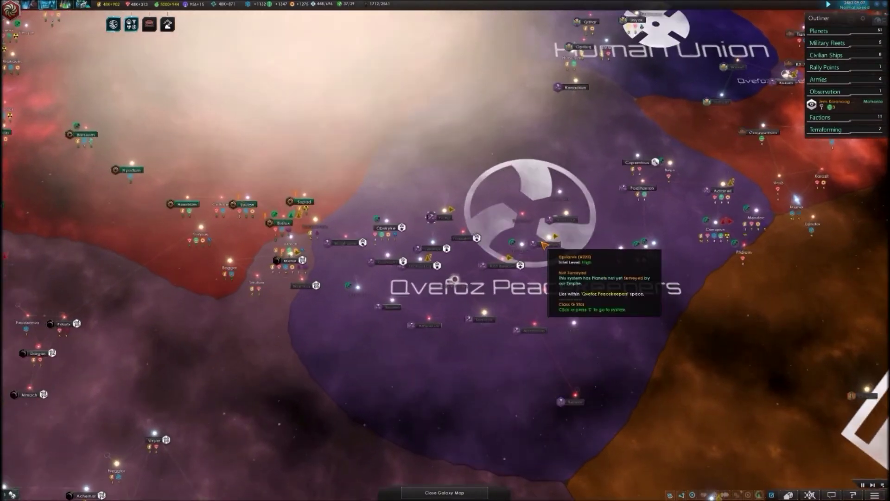
pyautogui.scroll(-3, 543, 242)
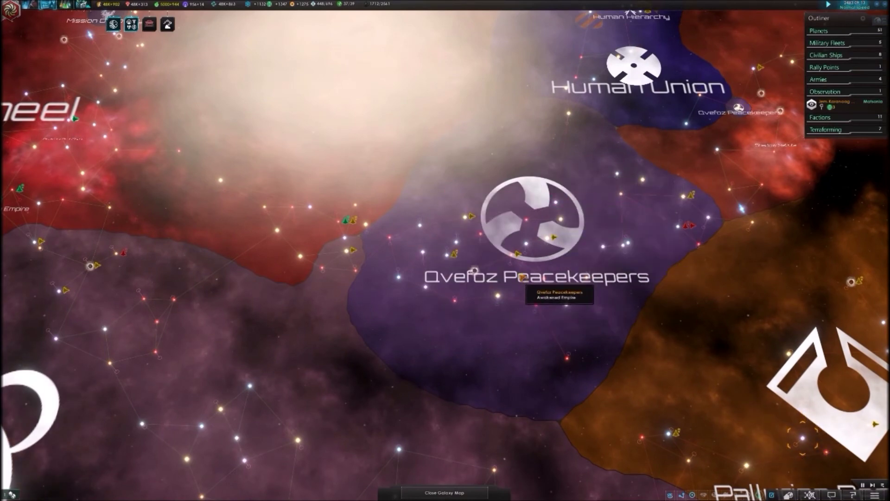
pyautogui.scroll(-3, 522, 278)
pyautogui.scroll(3, 542, 261)
pyautogui.scroll(-1, 550, 241)
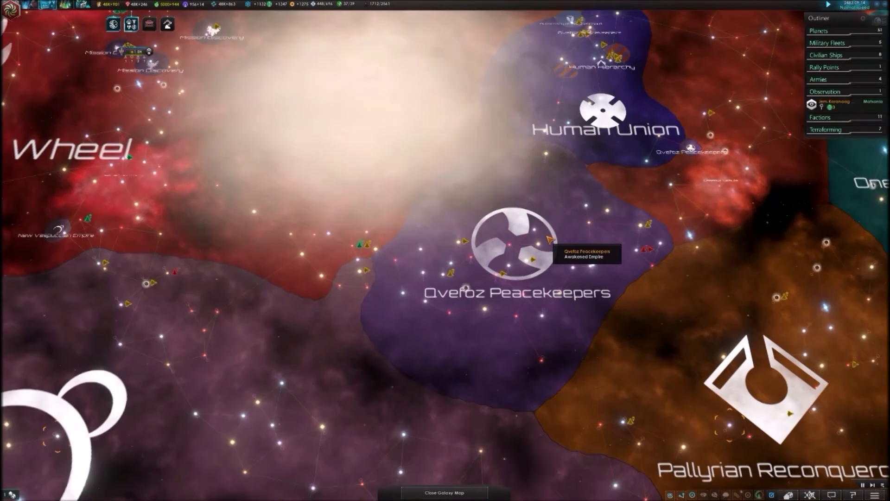
pyautogui.scroll(-2, 549, 240)
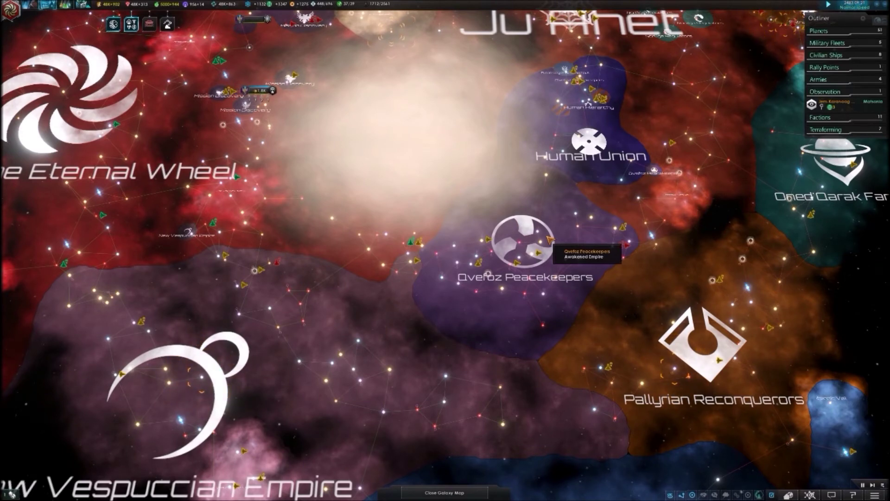
pyautogui.scroll(3, 550, 240)
pyautogui.scroll(2, 539, 249)
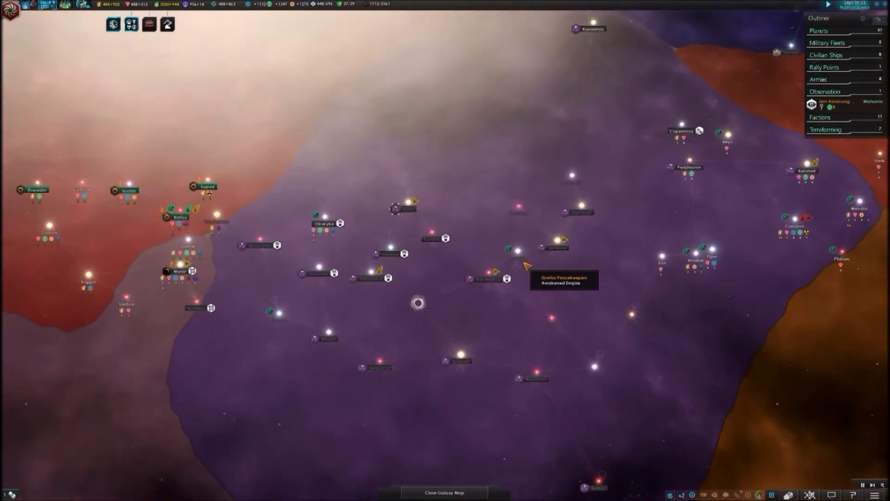
pyautogui.scroll(-4, 539, 257)
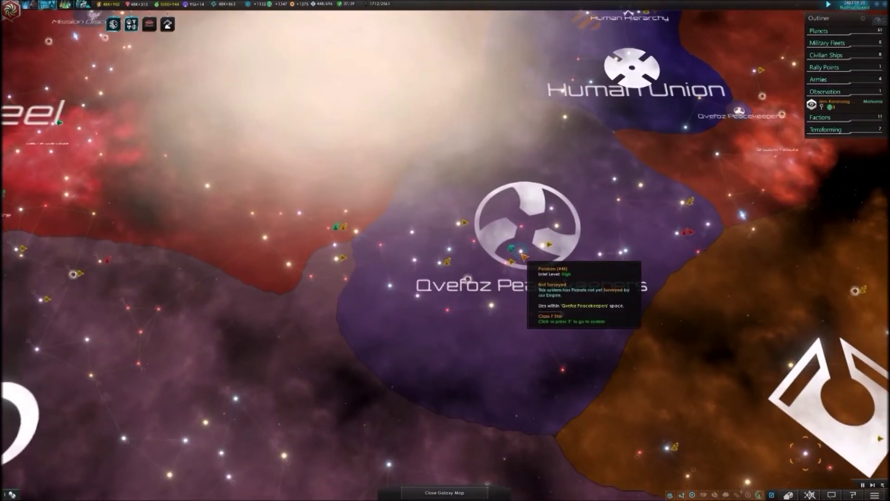
pyautogui.scroll(4, 498, 258)
pyautogui.scroll(5, 425, 194)
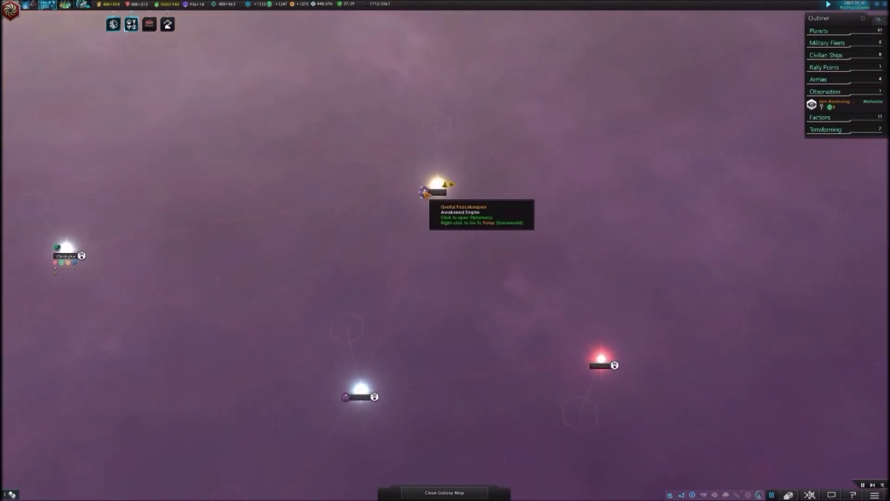
pyautogui.click(424, 193)
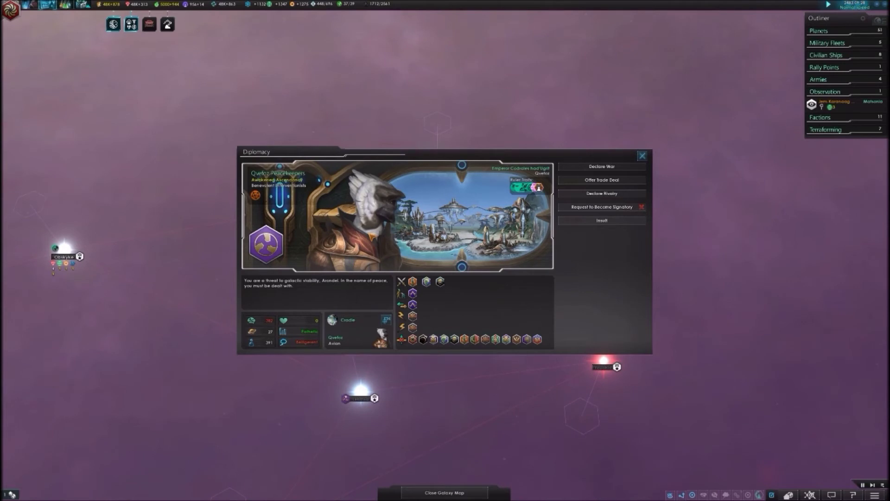
pyautogui.click(643, 156)
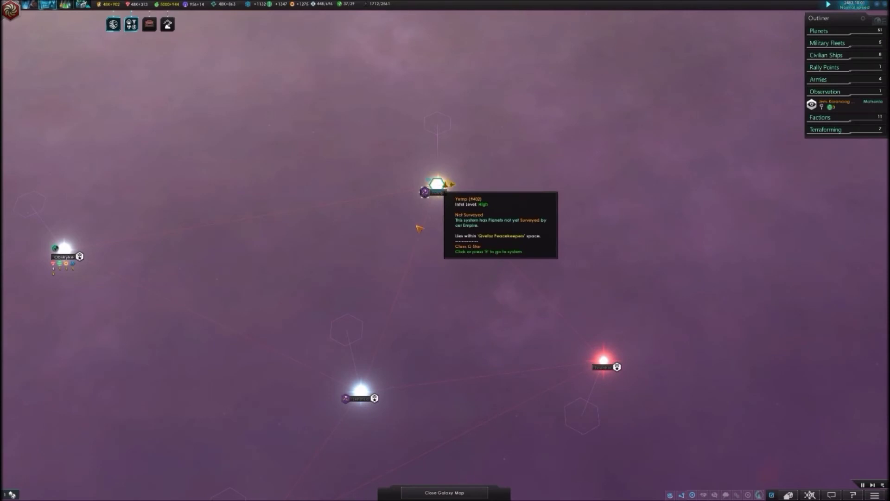
pyautogui.click(449, 196)
pyautogui.scroll(5, 621, 337)
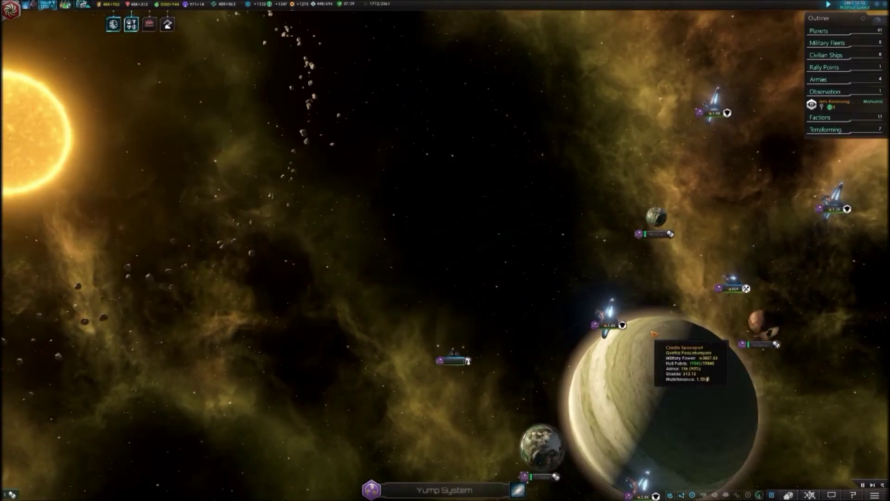
pyautogui.scroll(-3, 622, 336)
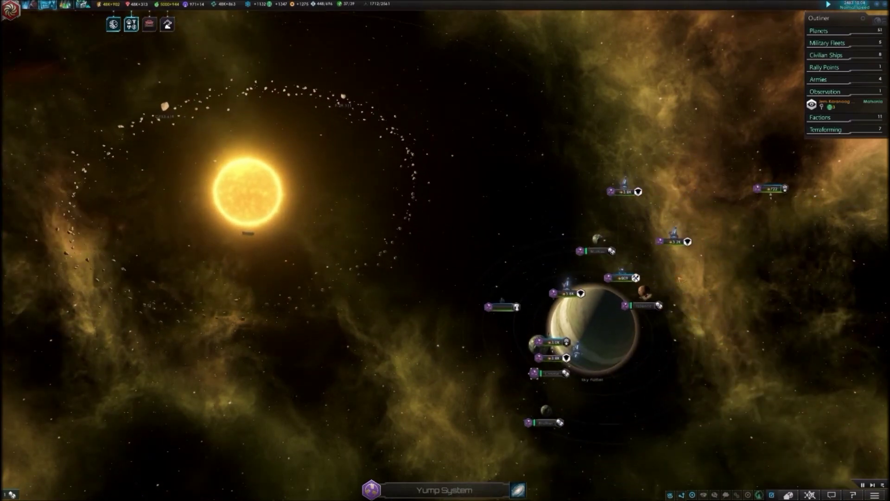
pyautogui.scroll(5, 633, 237)
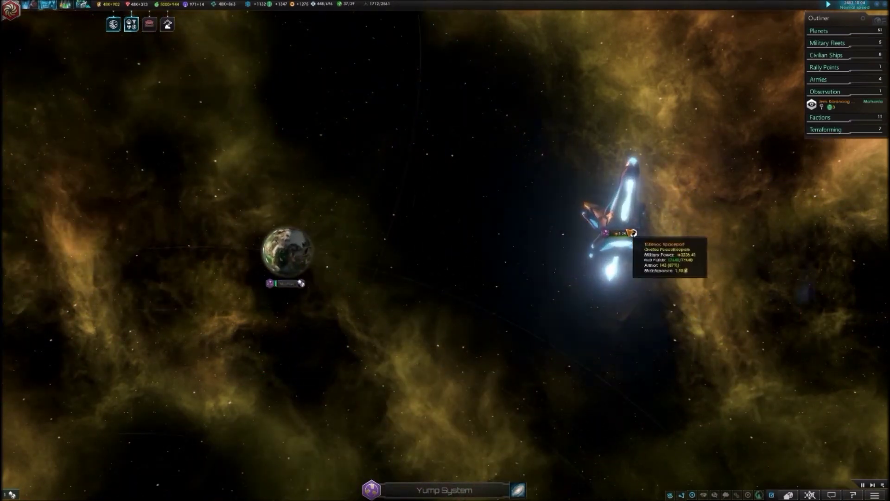
pyautogui.scroll(-8, 634, 236)
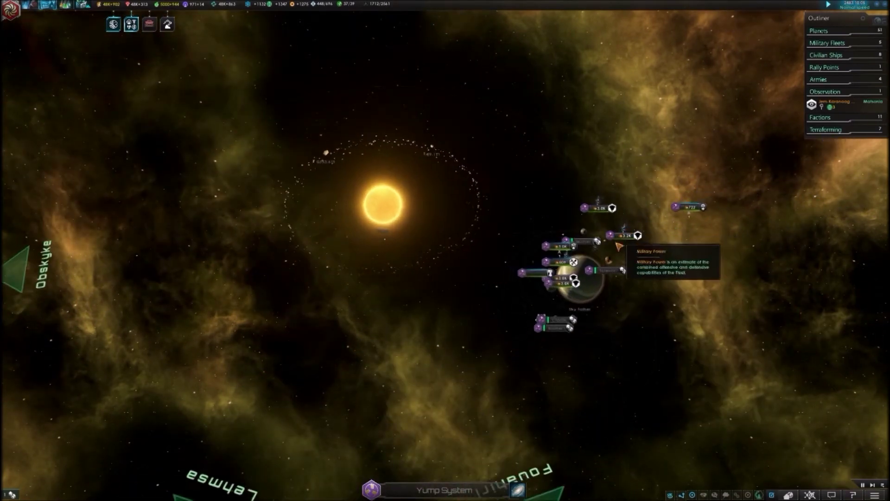
pyautogui.scroll(2, 591, 285)
pyautogui.scroll(2, 590, 291)
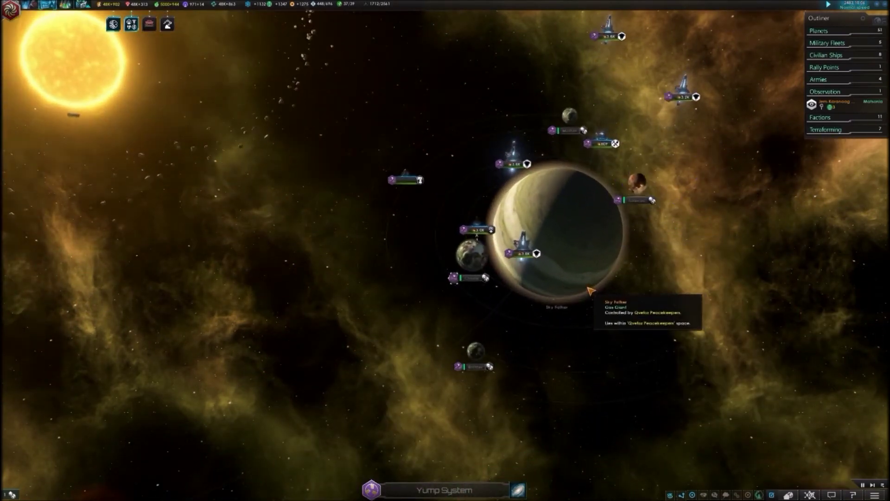
pyautogui.scroll(1, 589, 290)
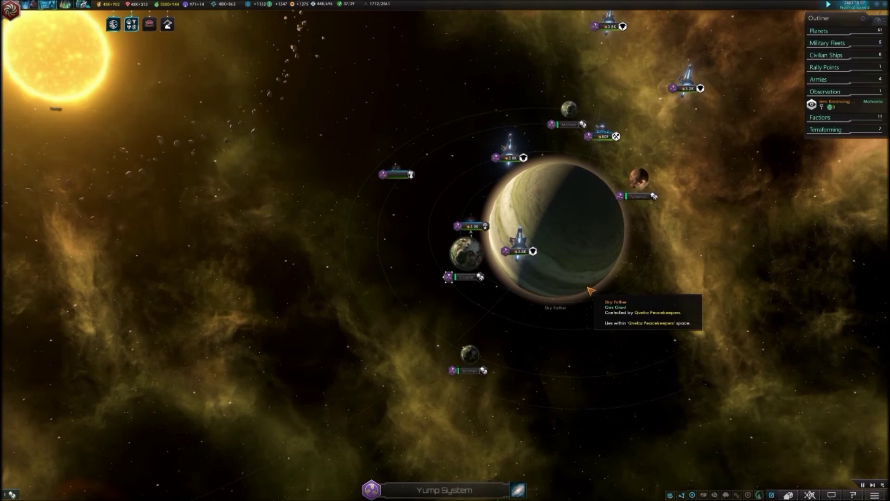
pyautogui.scroll(1, 463, 241)
pyautogui.scroll(3, 480, 233)
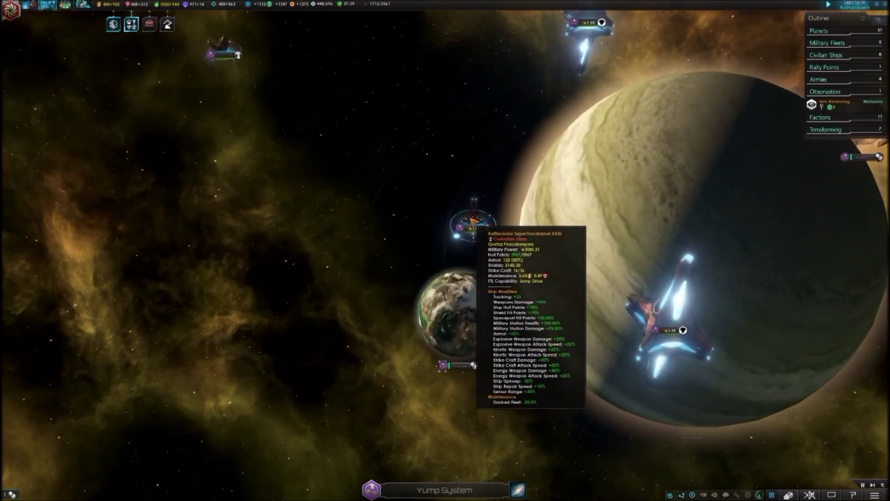
pyautogui.scroll(2, 516, 246)
pyautogui.scroll(-5, 521, 250)
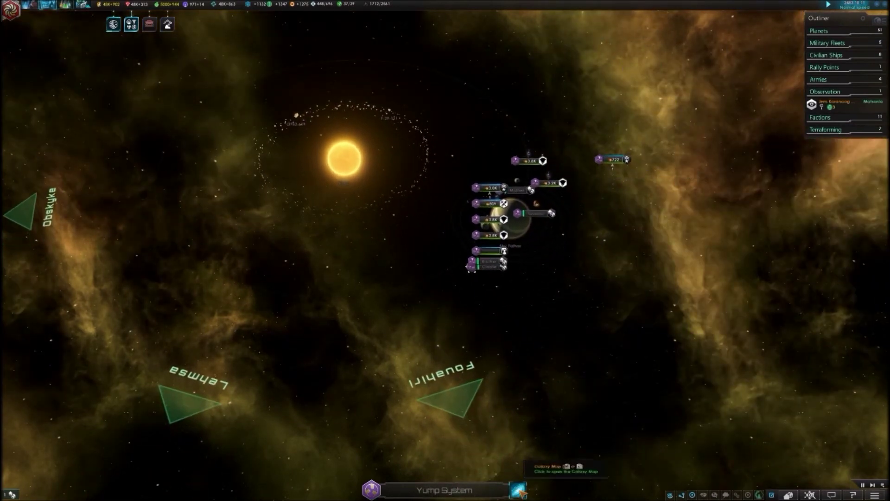
pyautogui.scroll(-2, 510, 471)
pyautogui.scroll(-3, 509, 471)
pyautogui.scroll(3, 473, 418)
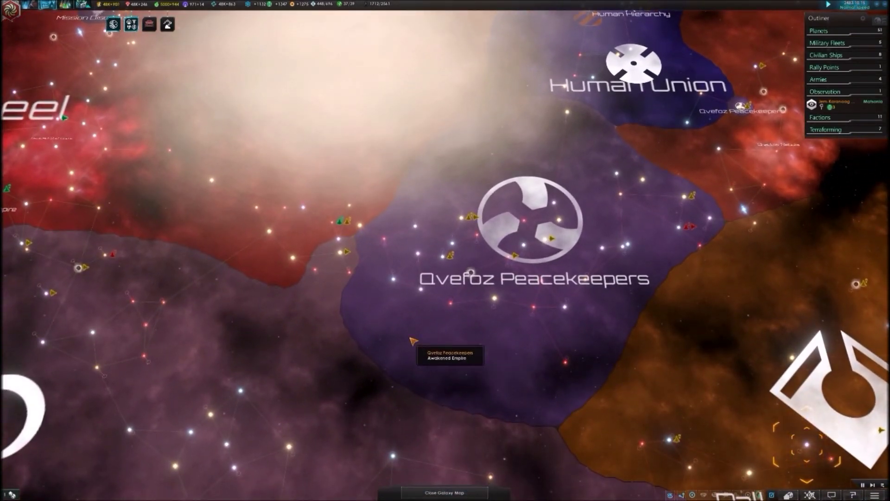
pyautogui.scroll(-2, 413, 340)
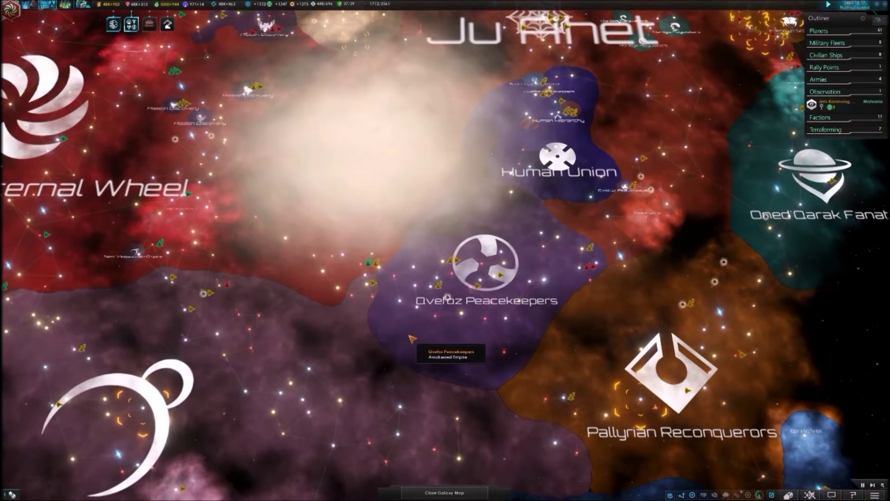
pyautogui.scroll(1, 154, 195)
pyautogui.scroll(2, 154, 196)
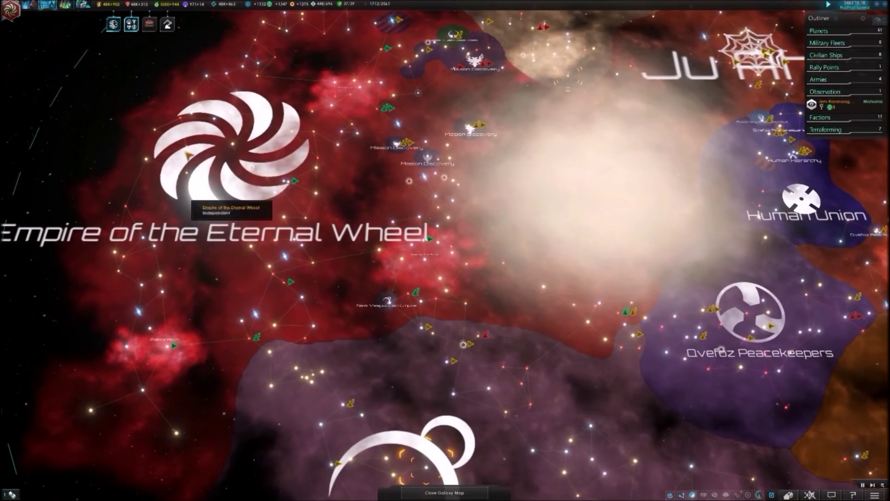
# Step: Glance at the current research projects, dismiss them, and pan the galaxy map
pyautogui.click(67, 8)
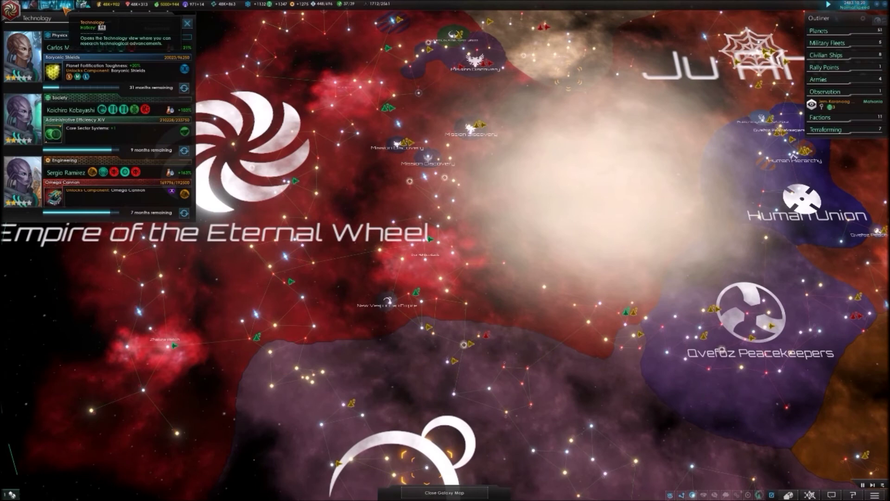
pyautogui.click(67, 8)
pyautogui.scroll(3, 515, 292)
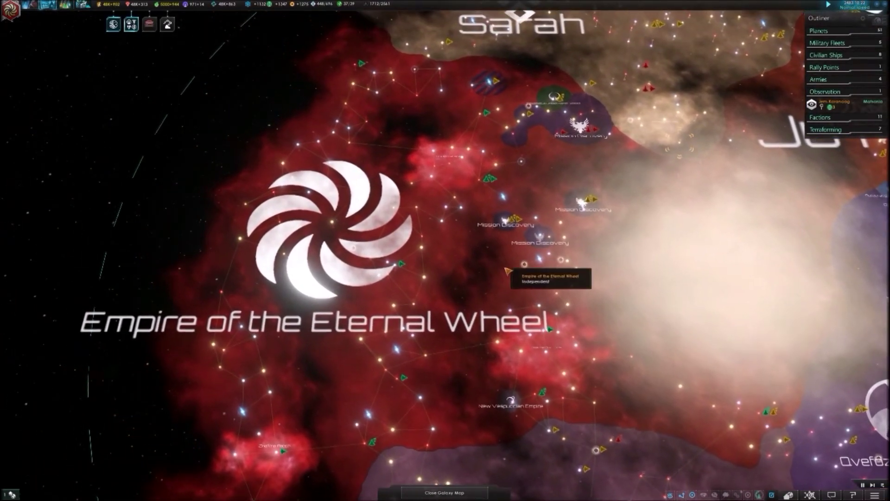
pyautogui.press('d')
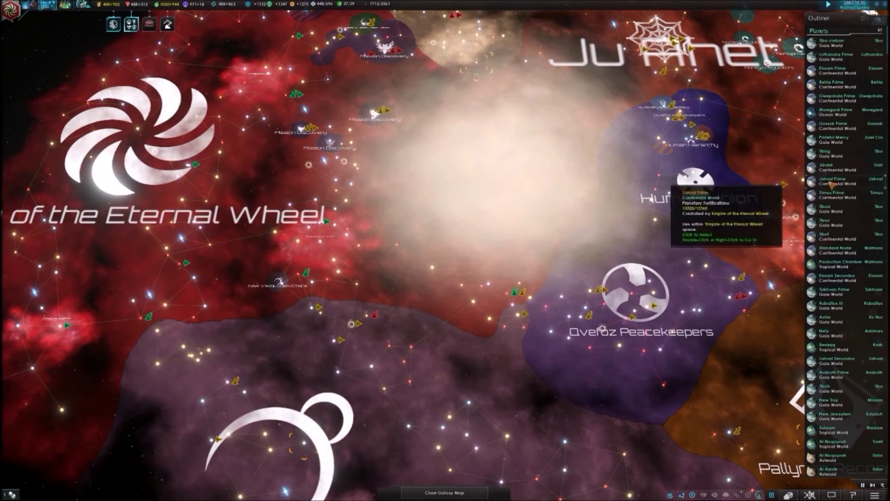
# Step: Inspect Production Chamber's surface and pops, then start terraforming it into a Gaia World
pyautogui.click(845, 265)
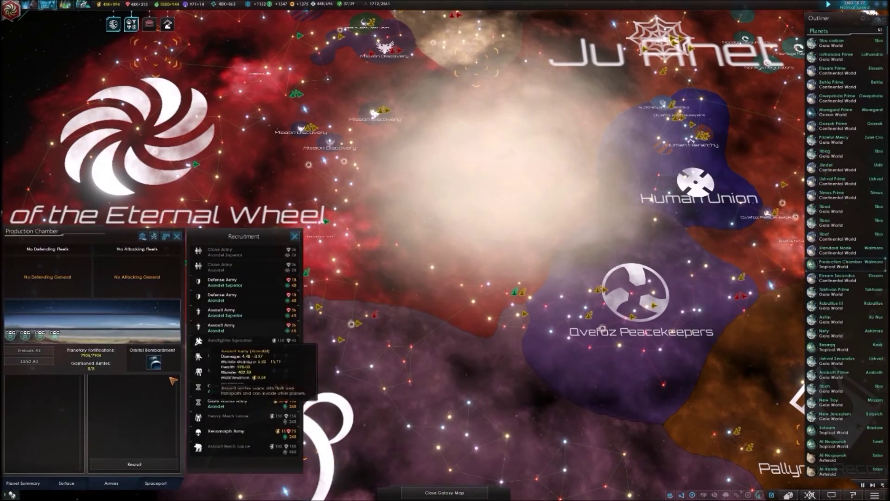
pyautogui.click(36, 484)
pyautogui.click(65, 485)
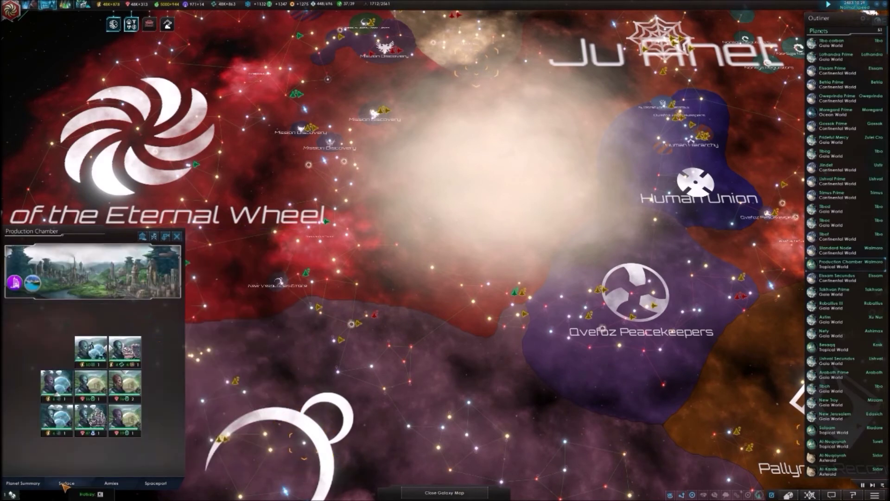
pyautogui.click(32, 484)
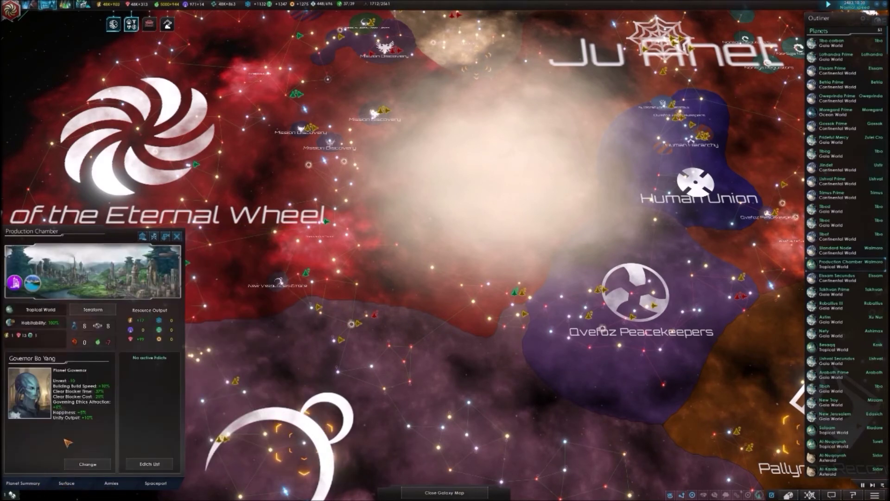
pyautogui.click(94, 309)
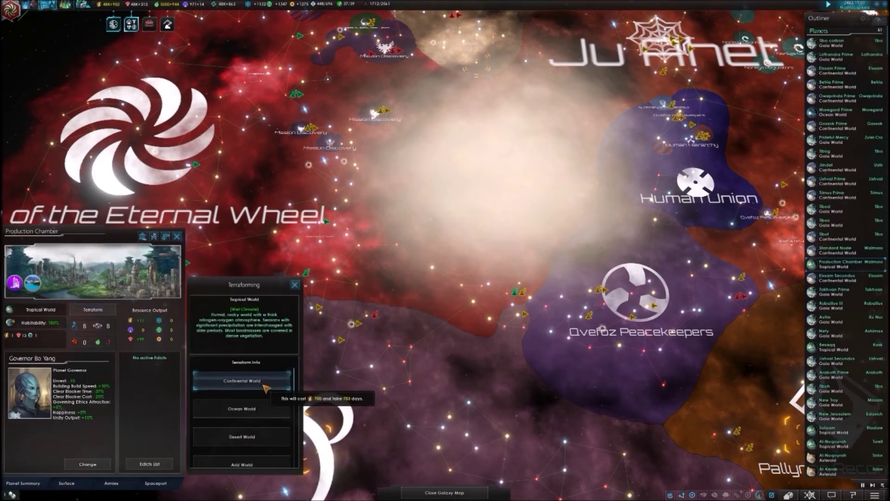
pyautogui.scroll(-5, 306, 385)
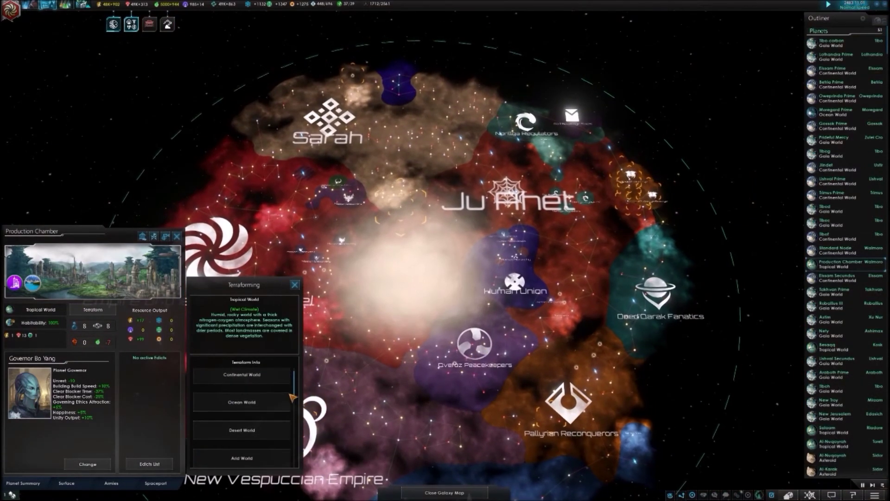
pyautogui.scroll(-3, 296, 393)
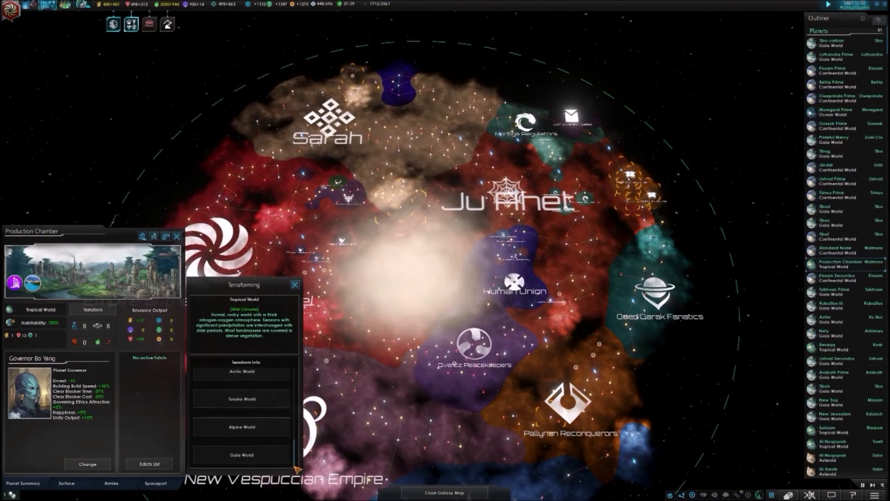
pyautogui.click(243, 457)
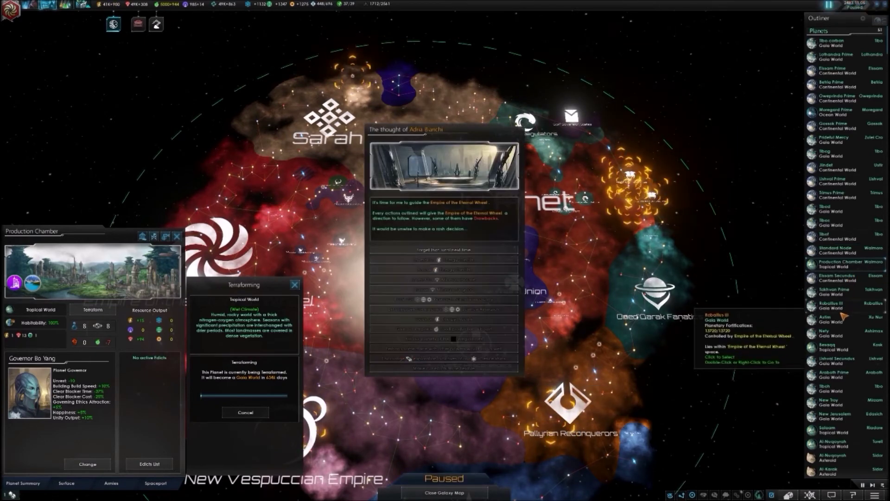
# Step: Pick the more-flexible-edicts event choice, then bring up Besaqq's terraforming options
pyautogui.click(493, 369)
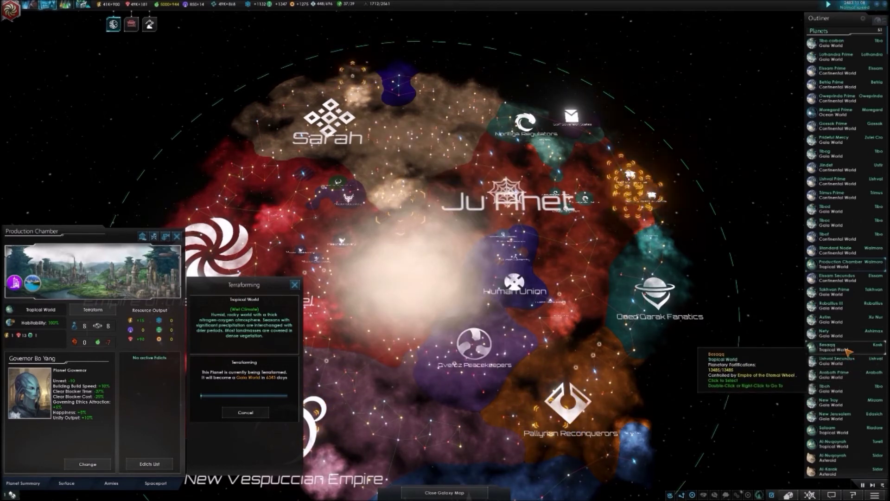
pyautogui.click(843, 352)
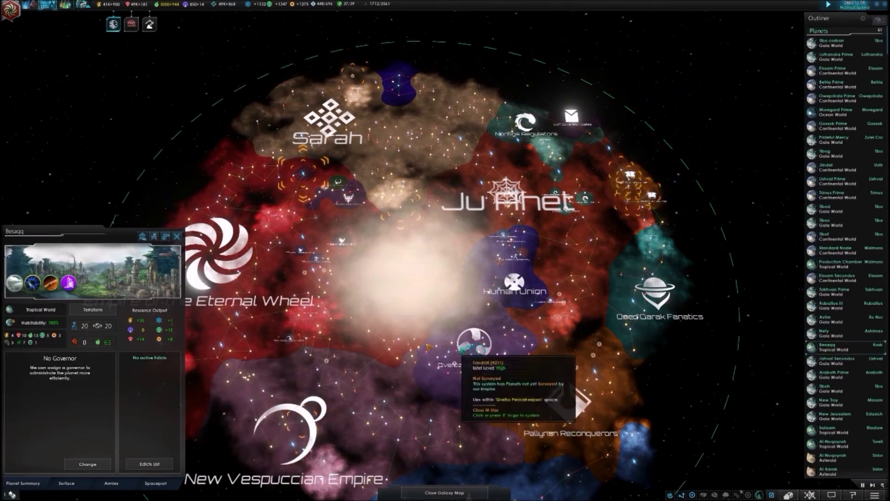
pyautogui.click(90, 312)
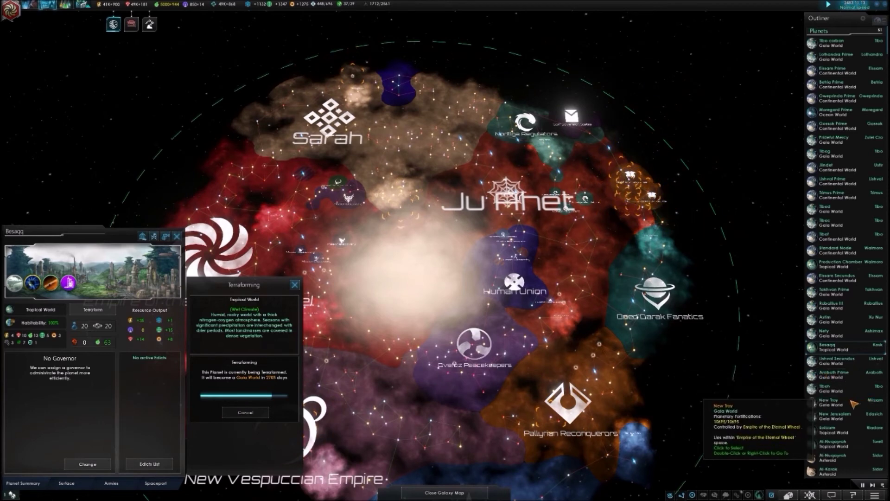
pyautogui.scroll(-3, 849, 397)
pyautogui.scroll(-3, 850, 401)
pyautogui.scroll(-2, 851, 402)
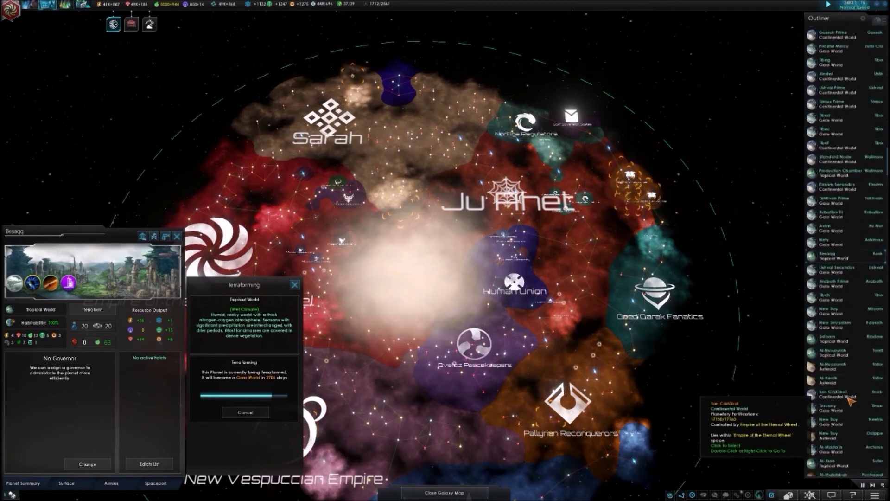
pyautogui.scroll(-3, 850, 397)
pyautogui.scroll(-2, 849, 393)
pyautogui.scroll(-1, 850, 393)
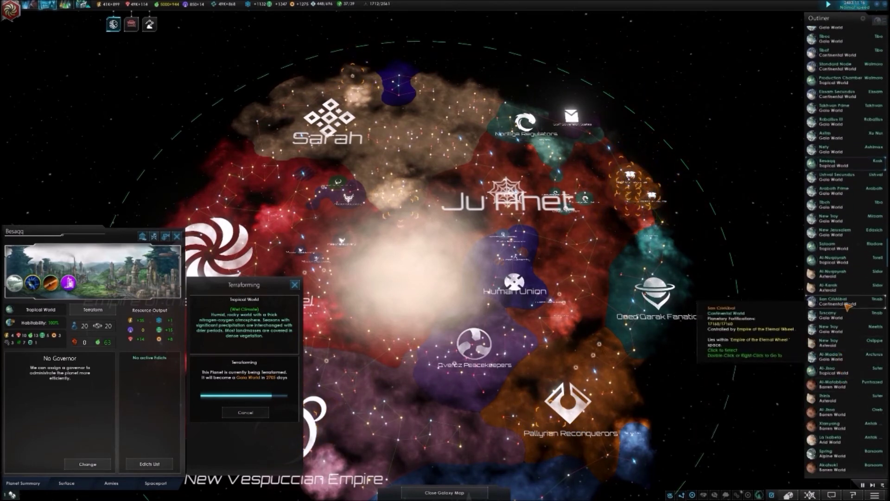
# Step: Start terraforming Salaam and Al-Nuqayrah into Gaia Worlds
pyautogui.click(832, 247)
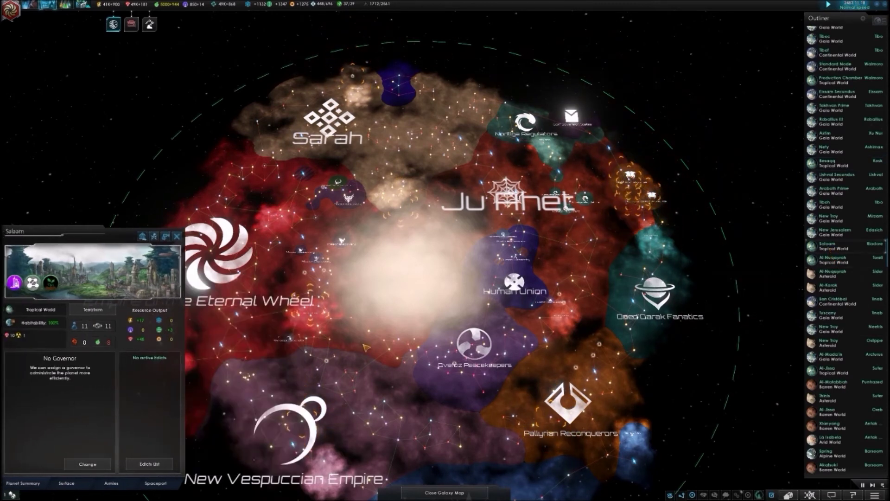
pyautogui.click(104, 309)
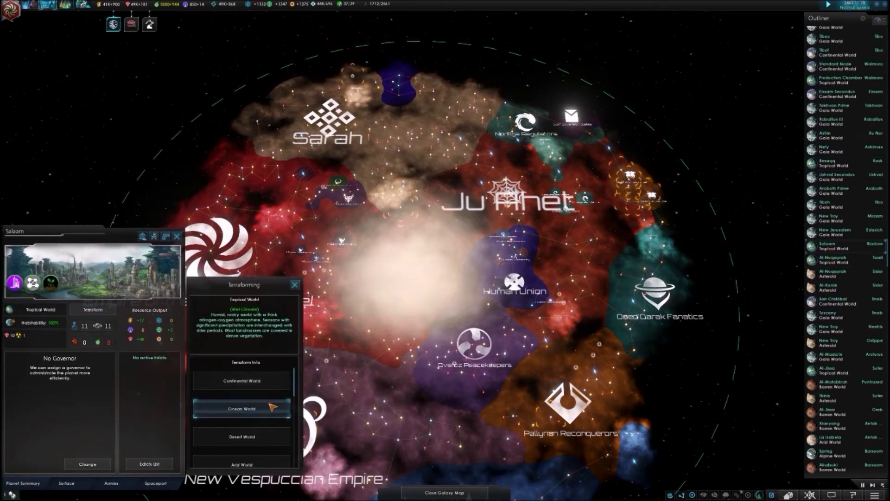
pyautogui.scroll(-1, 263, 435)
pyautogui.scroll(-1, 261, 440)
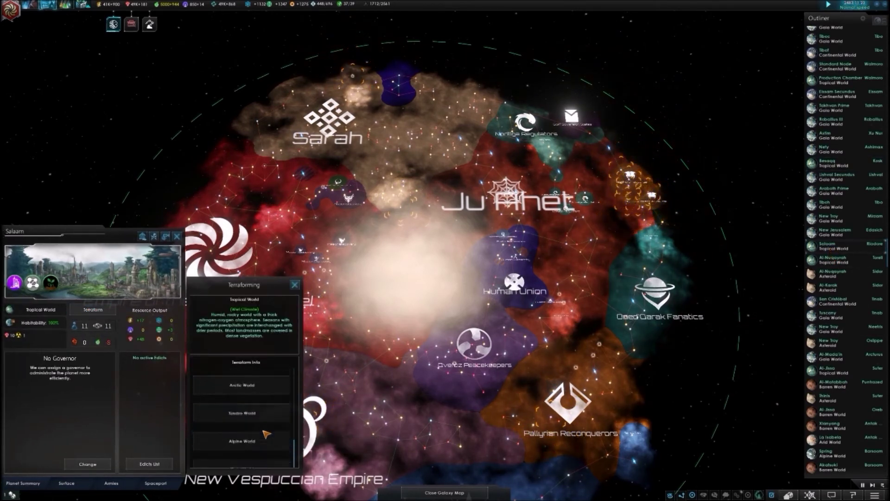
pyautogui.scroll(-1, 259, 445)
pyautogui.scroll(-1, 258, 452)
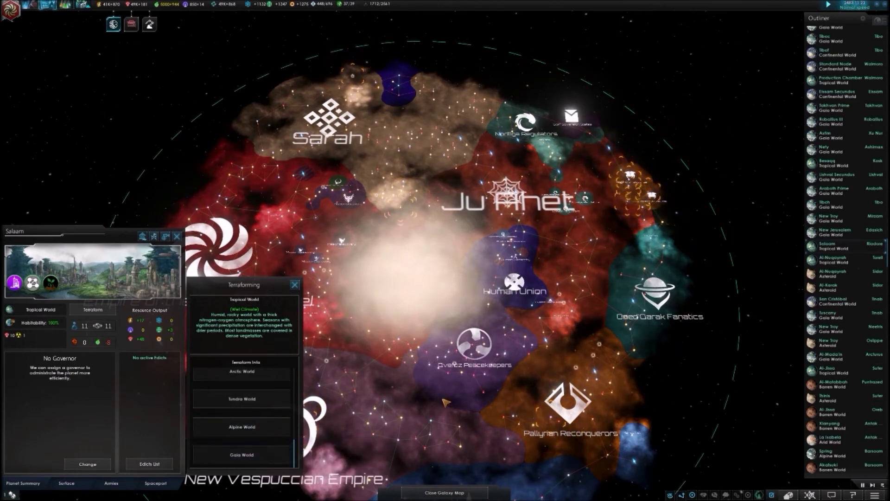
pyautogui.click(247, 456)
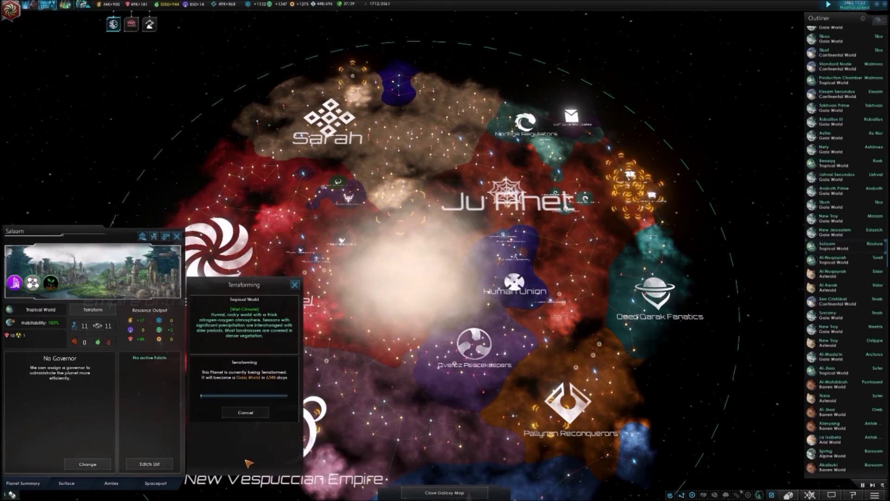
pyautogui.click(832, 259)
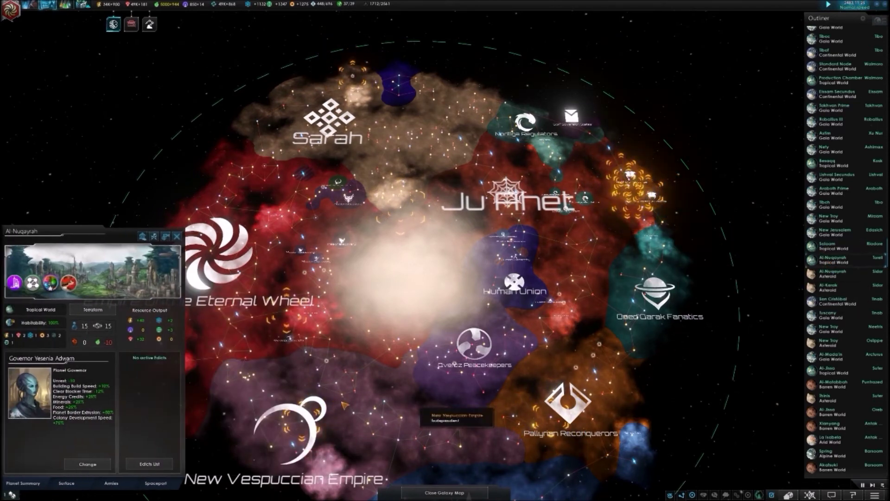
pyautogui.click(110, 308)
pyautogui.moveTo(242, 462)
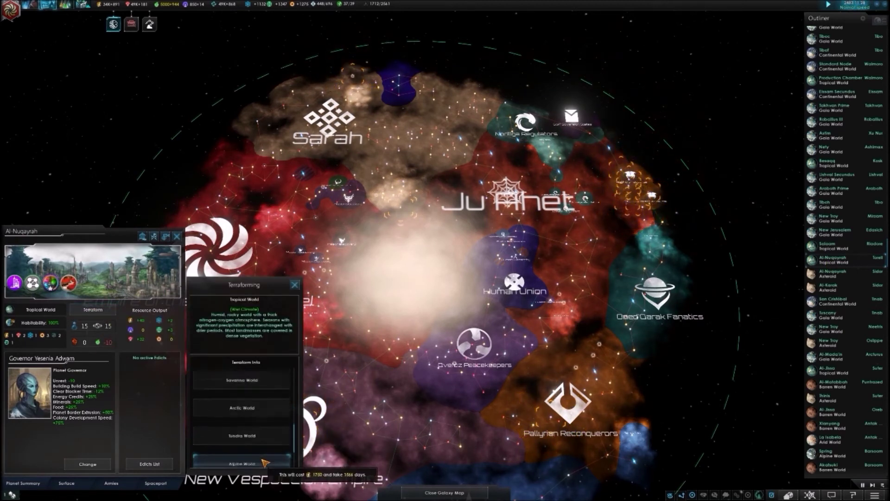
pyautogui.scroll(-1, 265, 463)
pyautogui.click(269, 457)
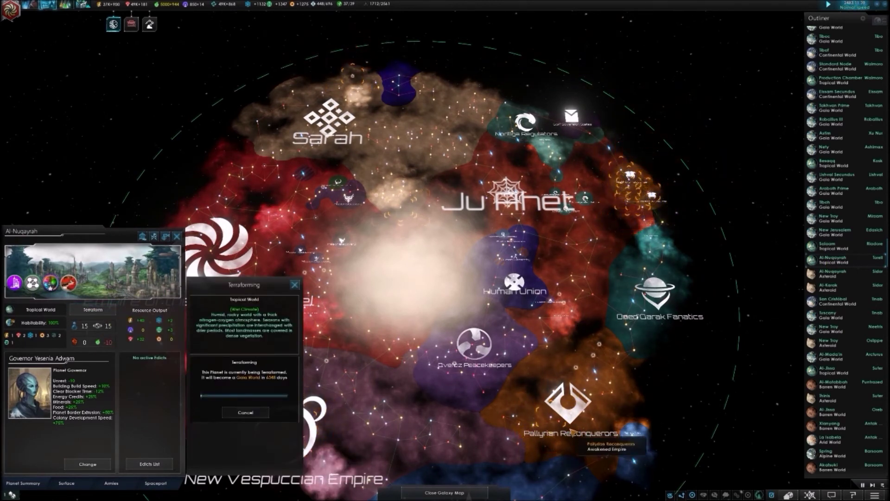
# Step: Terraform San Cristobal and Al-Jissa into Gaia Worlds, then select Al-Matabbah
pyautogui.click(844, 307)
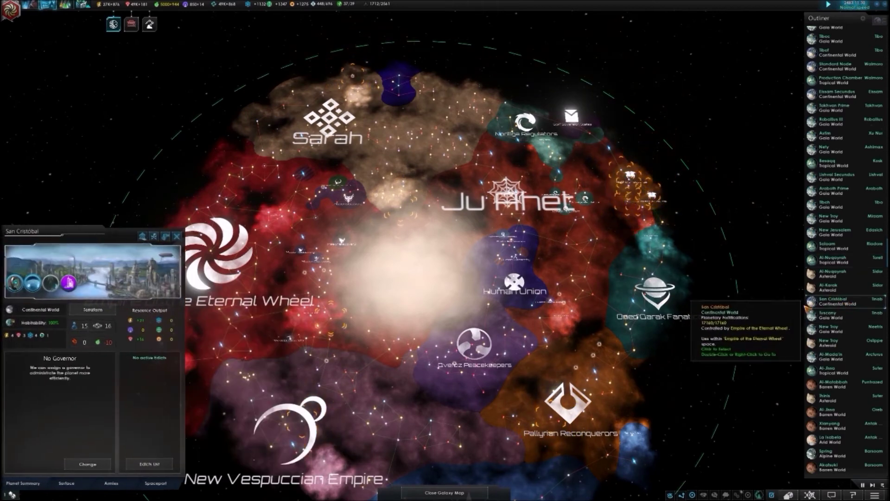
pyautogui.click(93, 309)
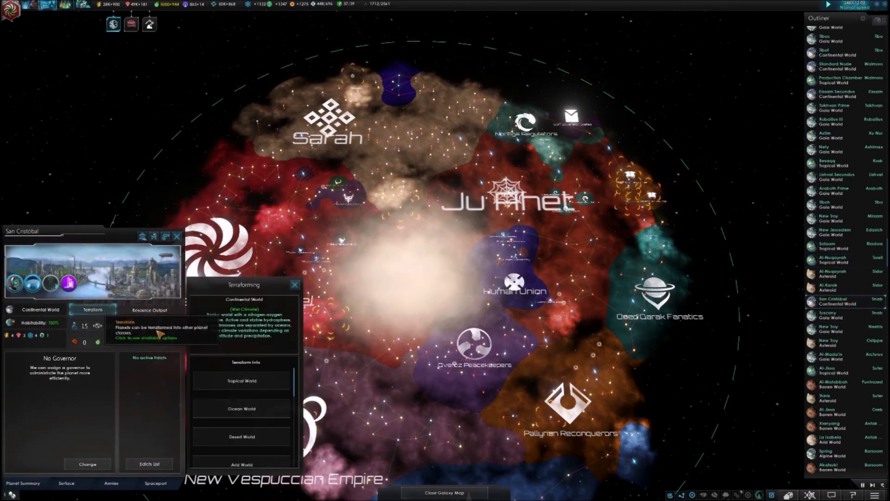
pyautogui.scroll(-2, 271, 451)
pyautogui.scroll(-2, 271, 453)
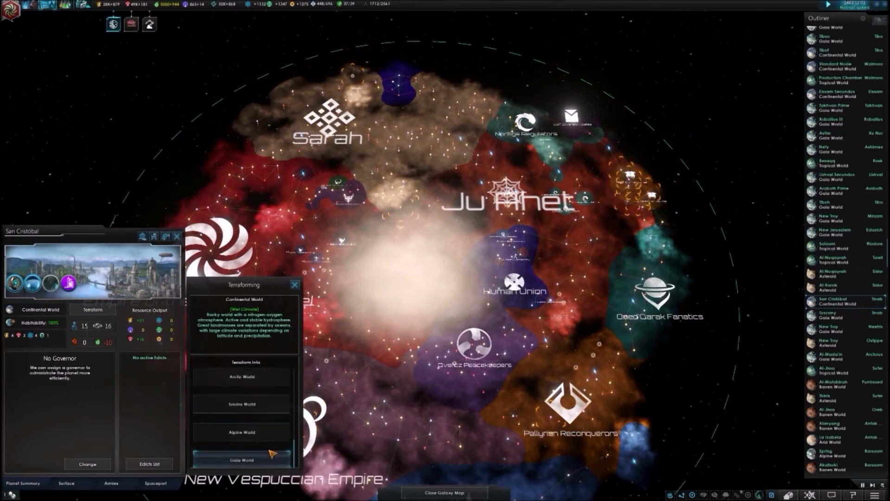
pyautogui.click(261, 458)
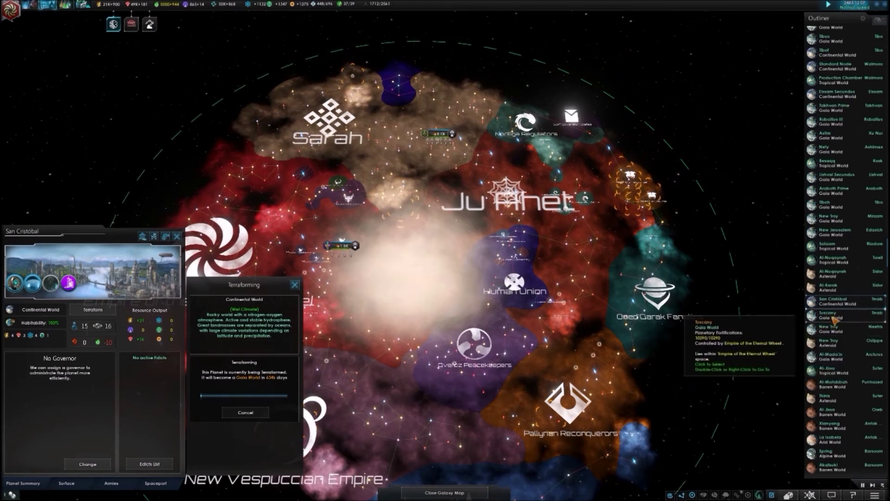
pyautogui.click(838, 373)
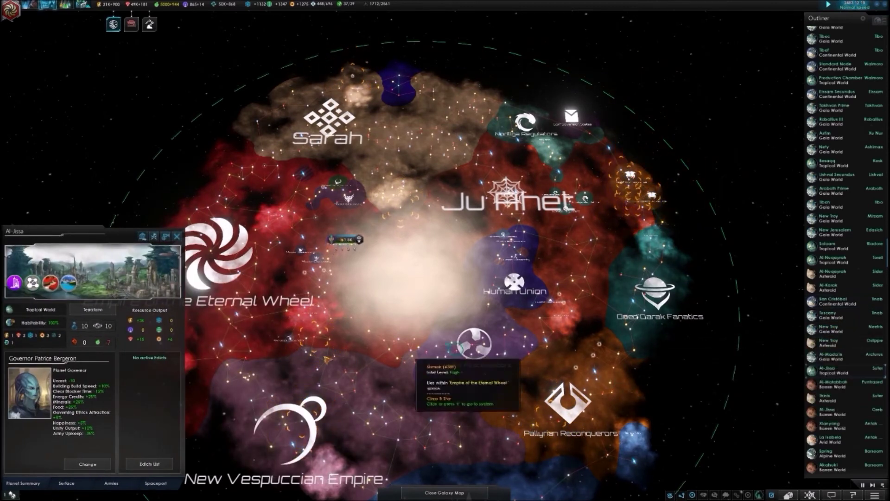
pyautogui.click(93, 310)
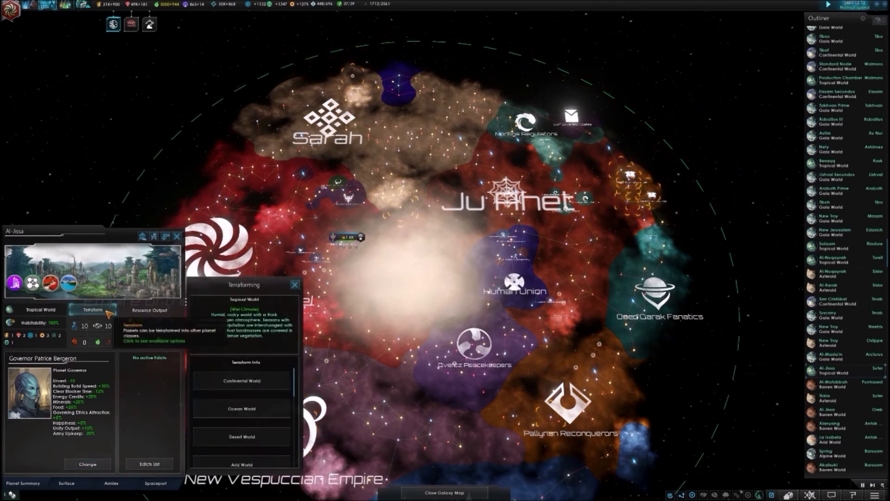
pyautogui.scroll(-3, 271, 442)
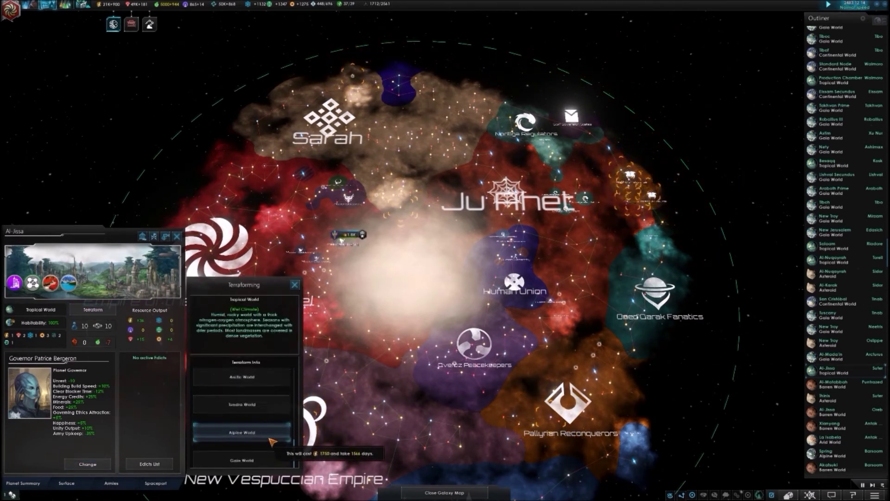
pyautogui.click(261, 456)
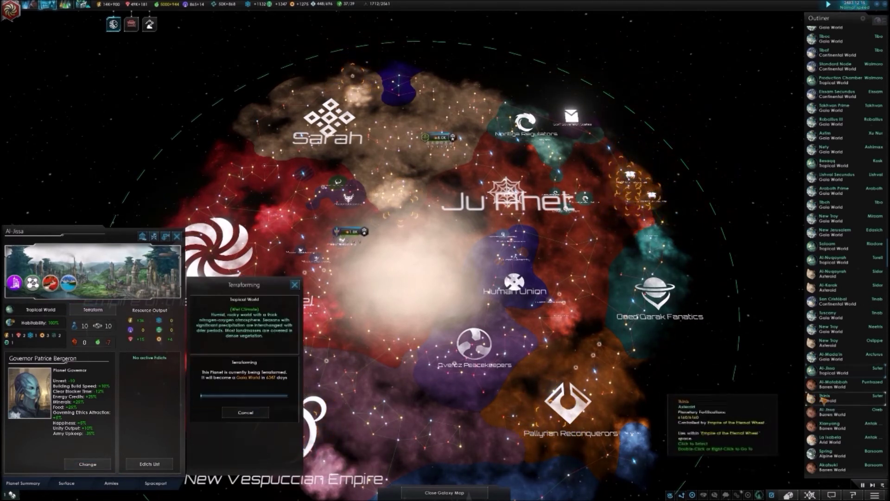
pyautogui.click(821, 383)
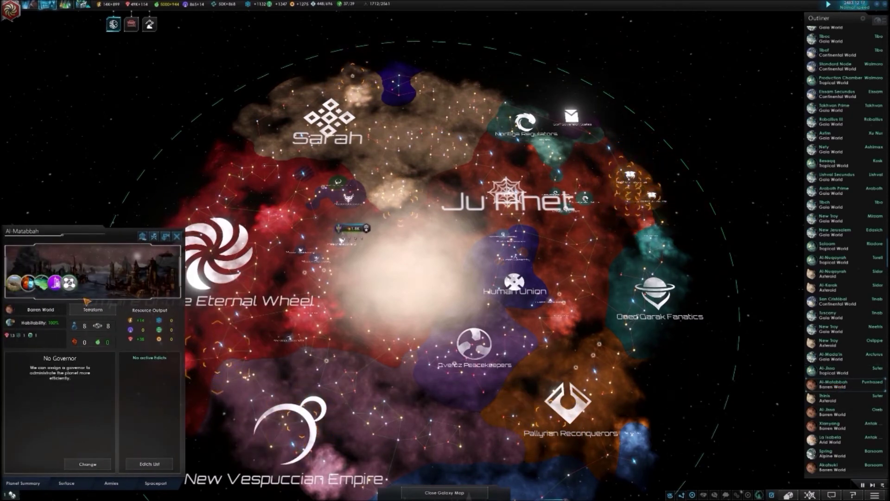
# Step: Start terraforming Al-Matabbah and the barren Al-Jissa into Tropical Worlds
pyautogui.click(93, 310)
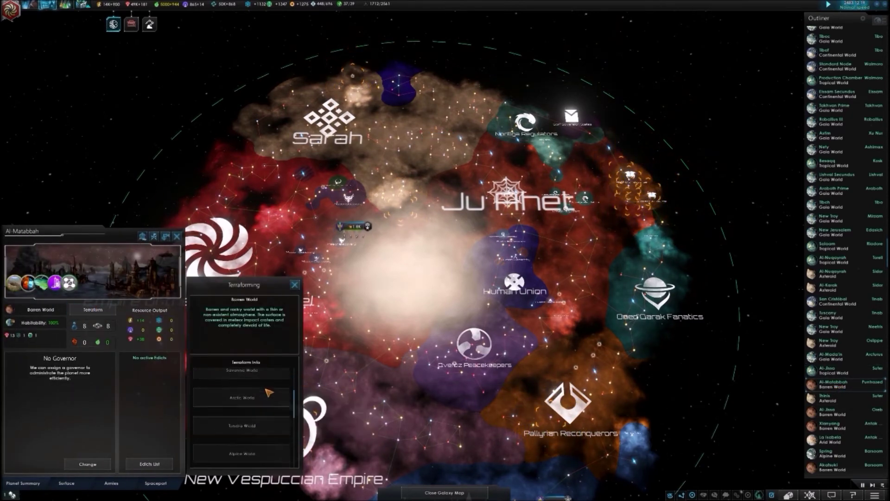
pyautogui.scroll(-3, 272, 424)
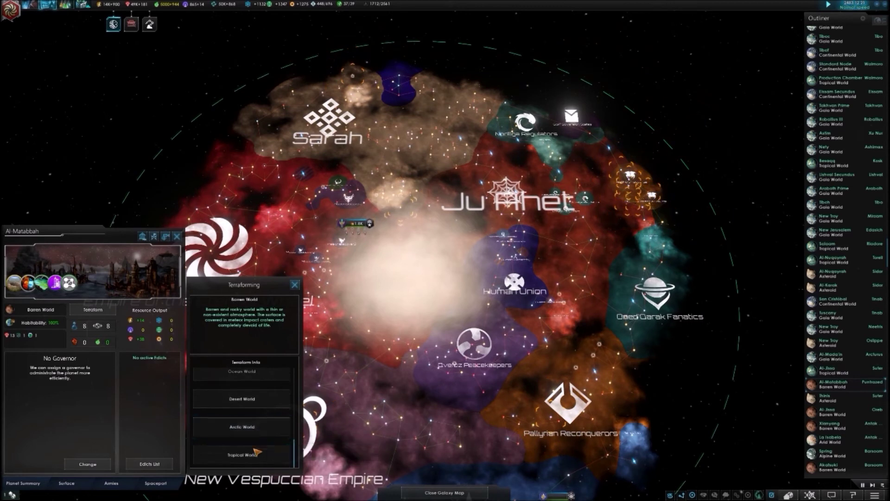
pyautogui.click(269, 456)
pyautogui.click(828, 412)
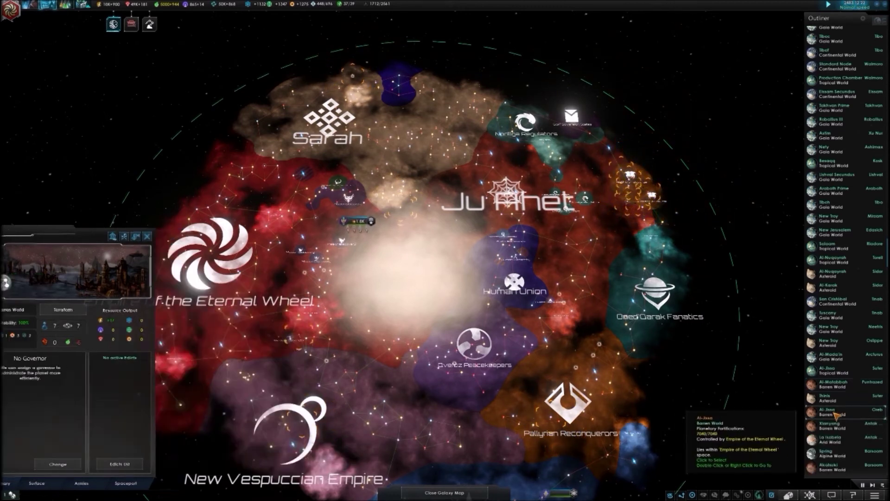
pyautogui.click(93, 309)
pyautogui.moveTo(243, 402)
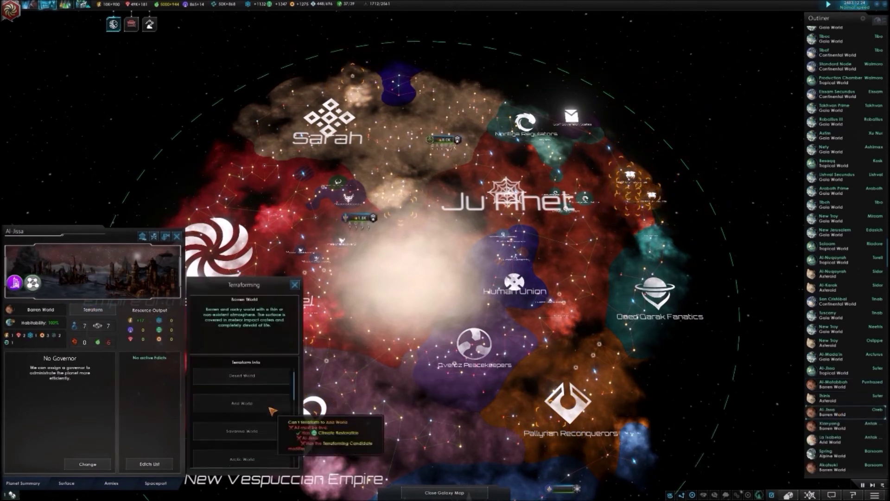
pyautogui.scroll(-3, 271, 412)
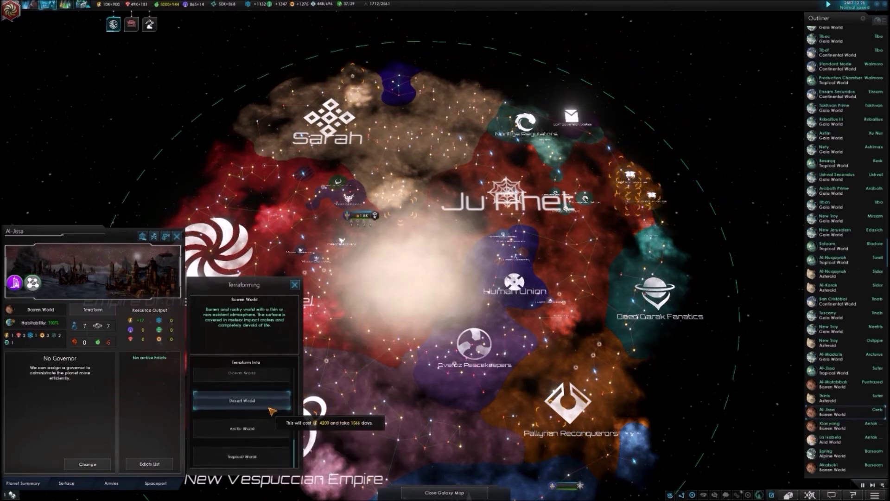
pyautogui.click(266, 454)
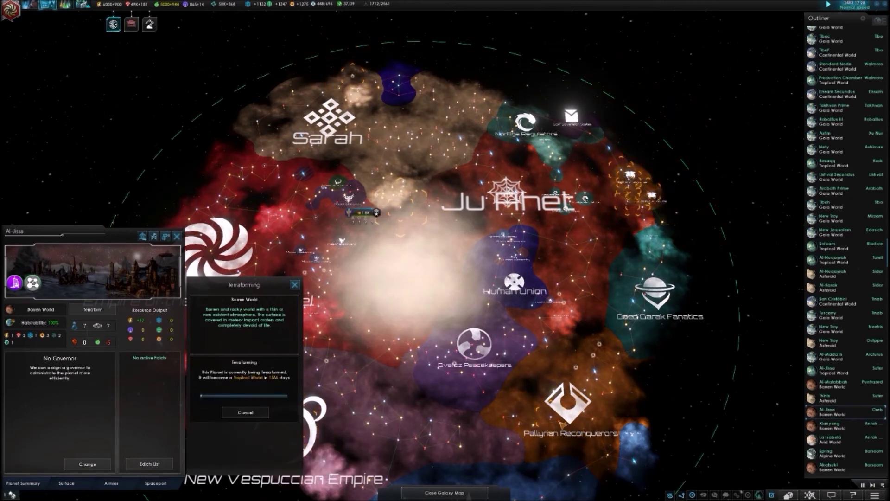
# Step: Terraform Xianyang into a Tropical World, then check and close Akatsuki's terraforming options
pyautogui.click(814, 430)
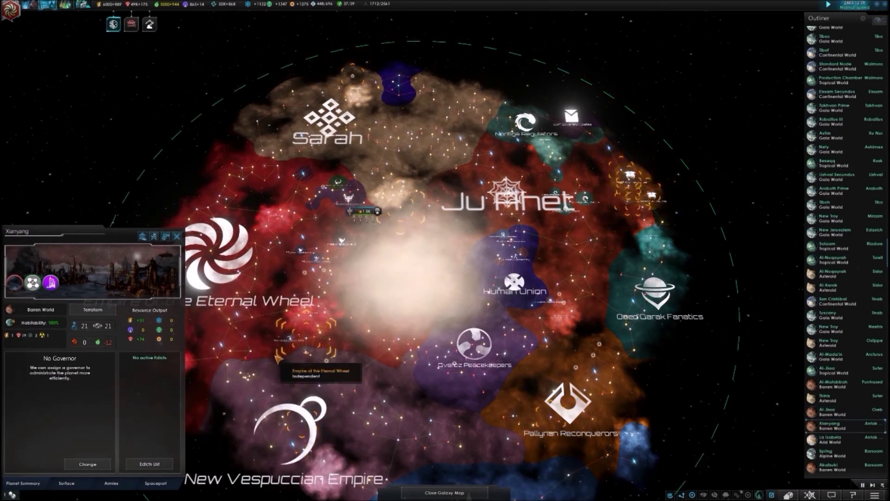
pyautogui.click(101, 315)
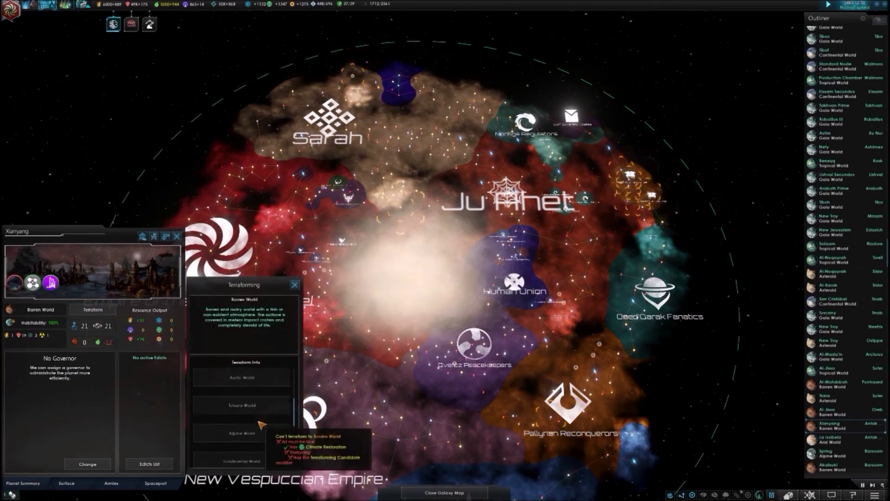
pyautogui.scroll(-3, 258, 432)
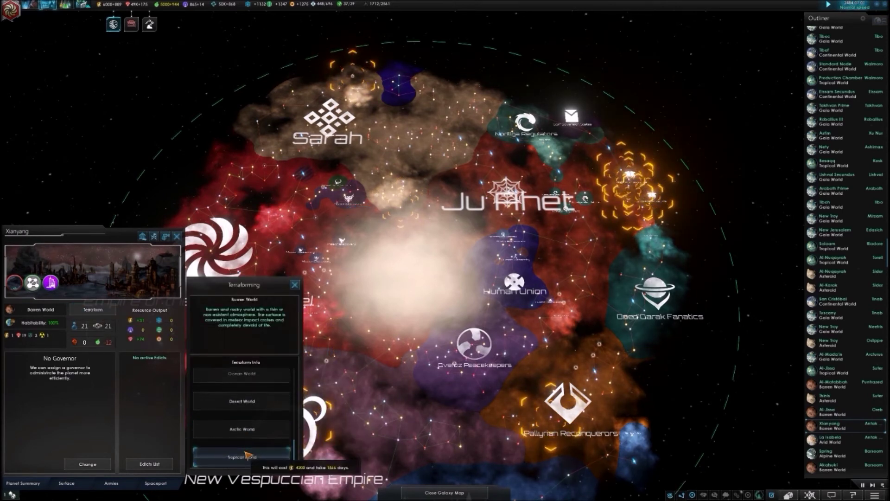
pyautogui.click(242, 456)
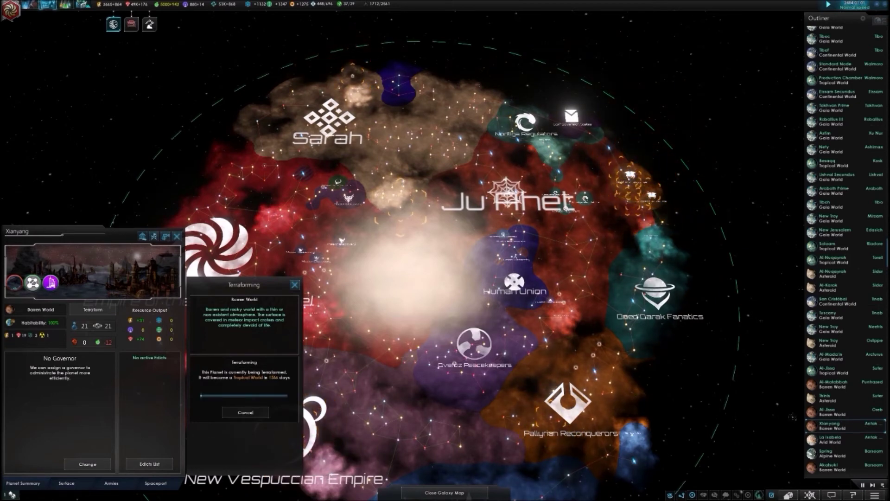
pyautogui.scroll(-2, 832, 437)
pyautogui.scroll(-1, 832, 438)
pyautogui.scroll(-2, 832, 437)
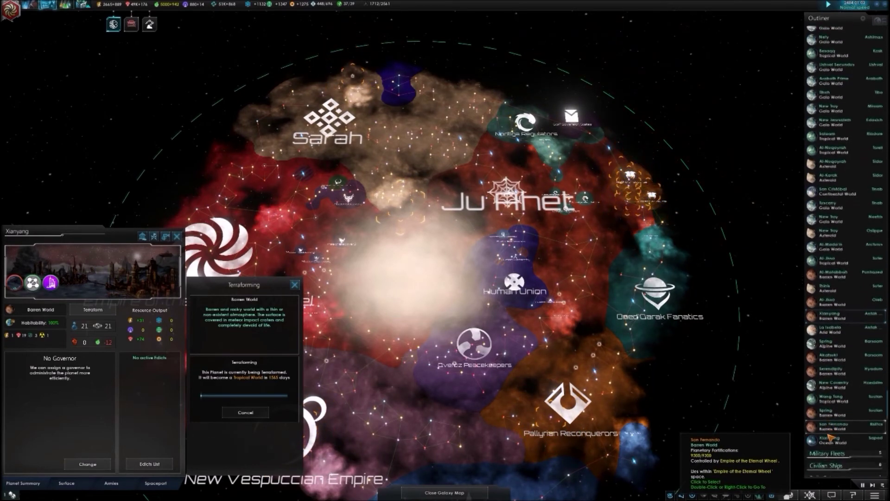
pyautogui.scroll(-1, 831, 436)
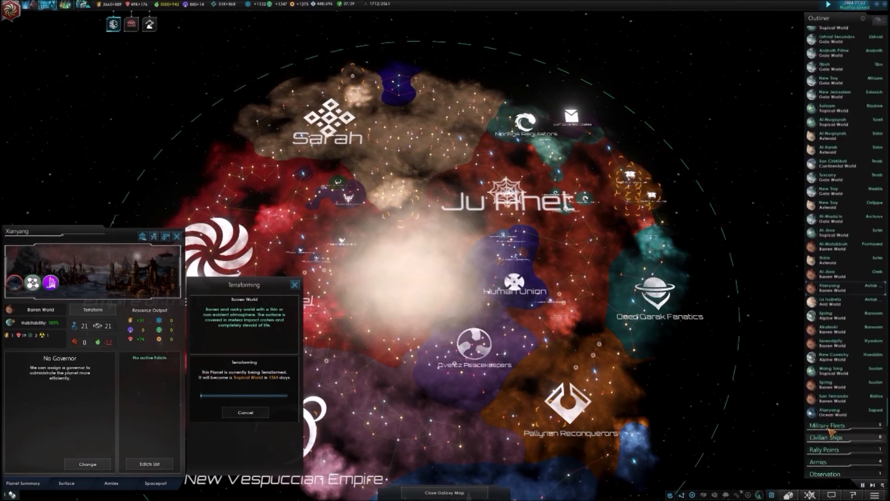
pyautogui.click(835, 327)
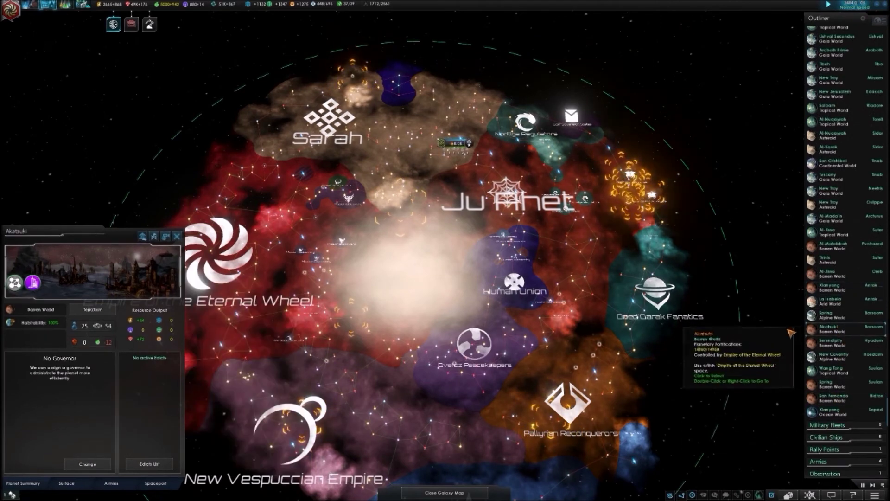
pyautogui.click(81, 306)
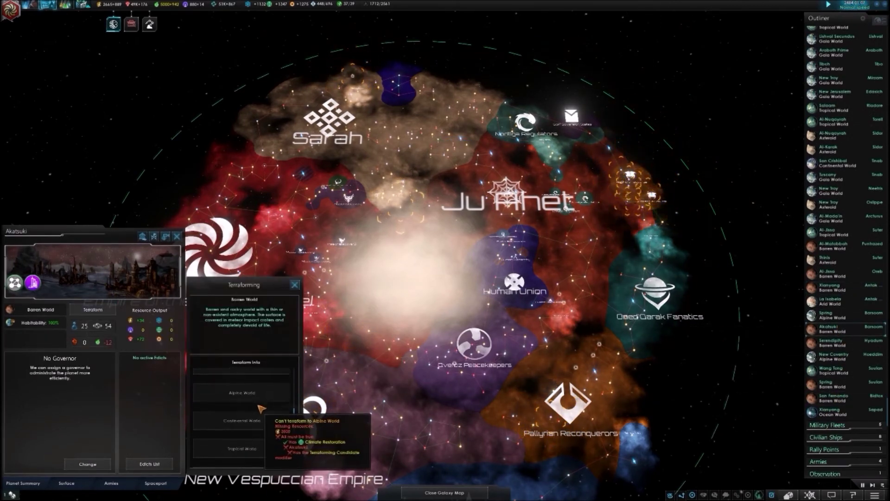
pyautogui.scroll(-2, 261, 410)
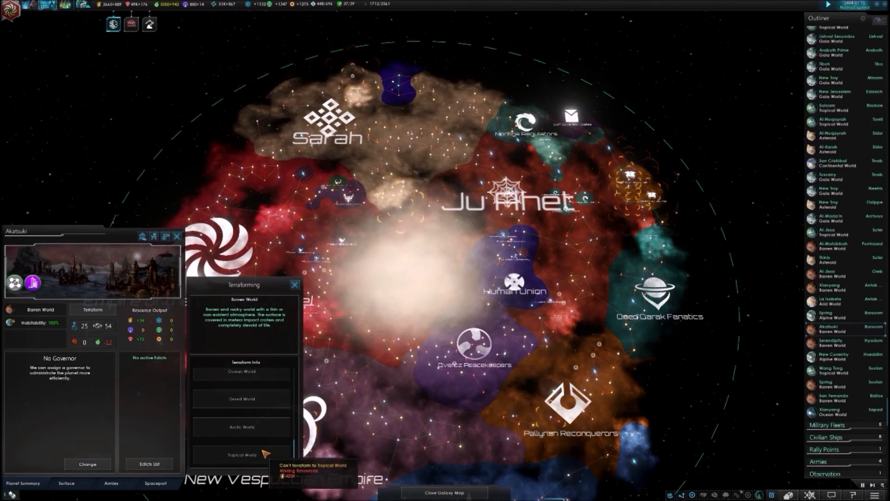
pyautogui.click(295, 284)
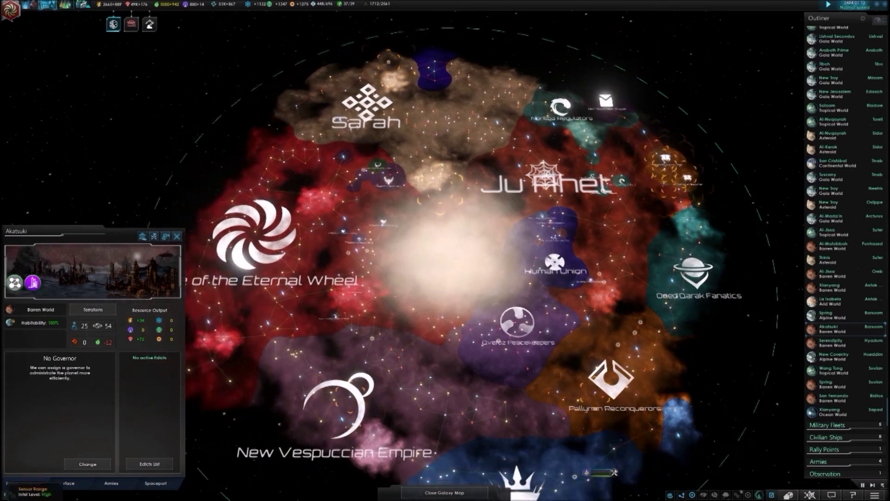
pyautogui.scroll(2, 320, 325)
pyautogui.scroll(3, 321, 325)
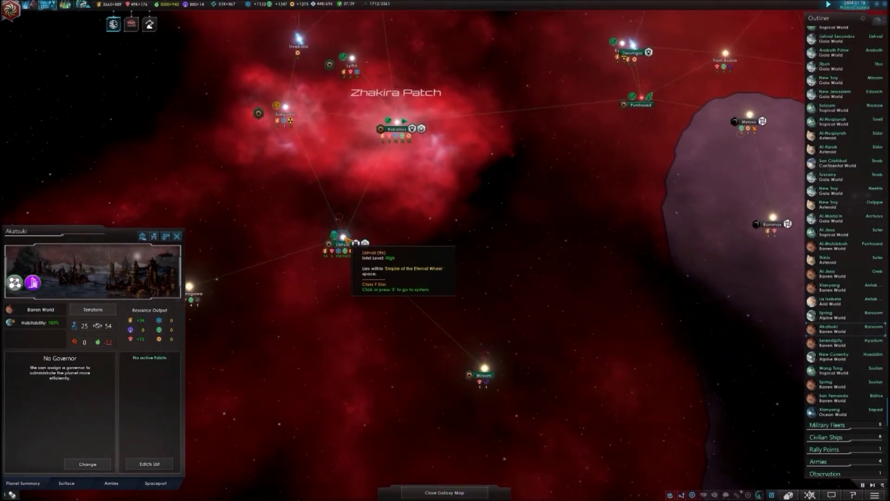
# Step: Trade minerals for energy credits with the XuraCorp enclave in the Lishval system
pyautogui.click(347, 238)
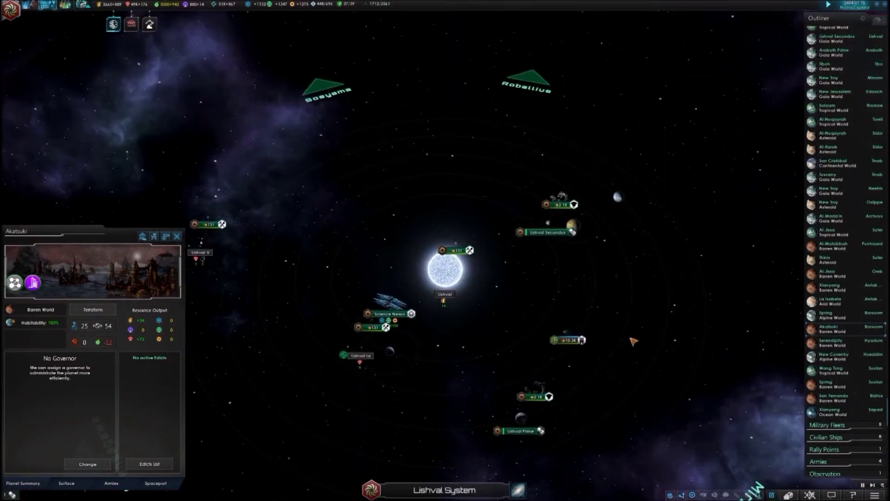
pyautogui.click(564, 305)
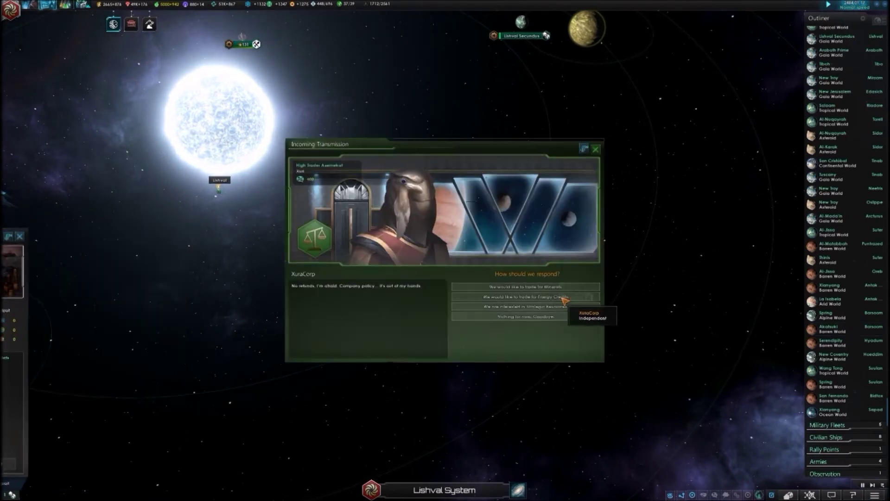
pyautogui.click(507, 299)
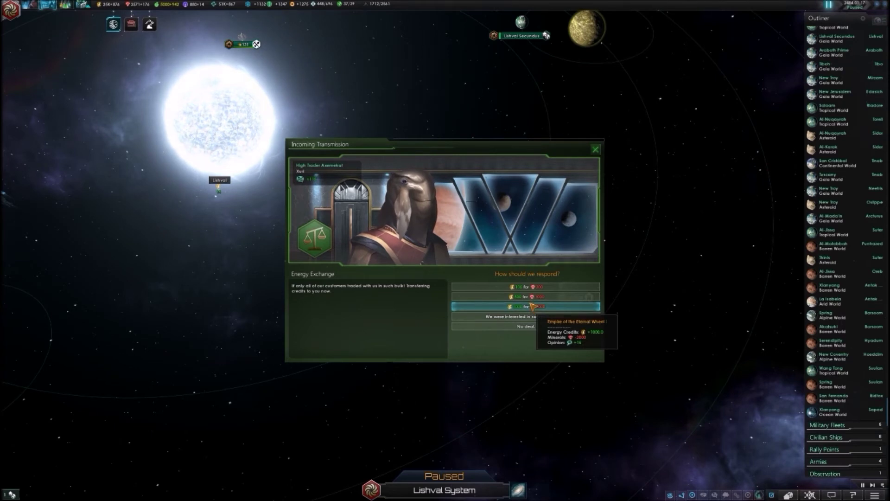
pyautogui.click(597, 148)
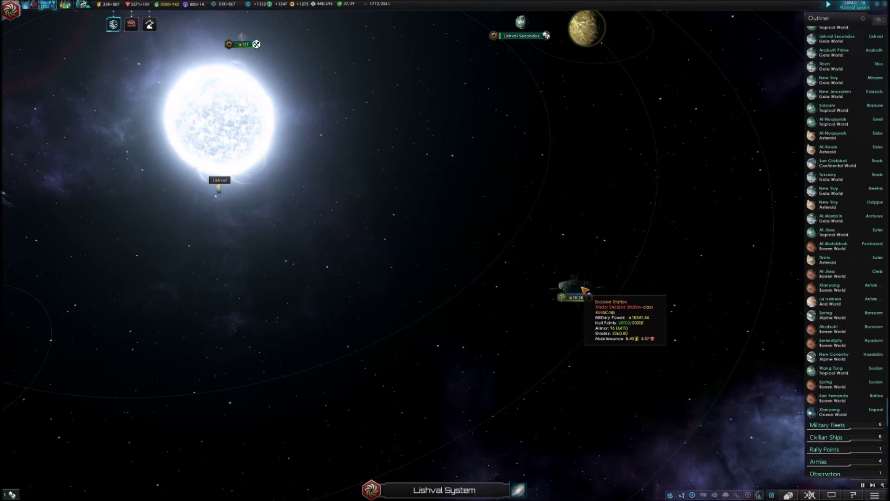
# Step: Terraform Akatsuki and Serendipity into Tropical Worlds, checking Xianyang's terraforming progress
pyautogui.click(831, 333)
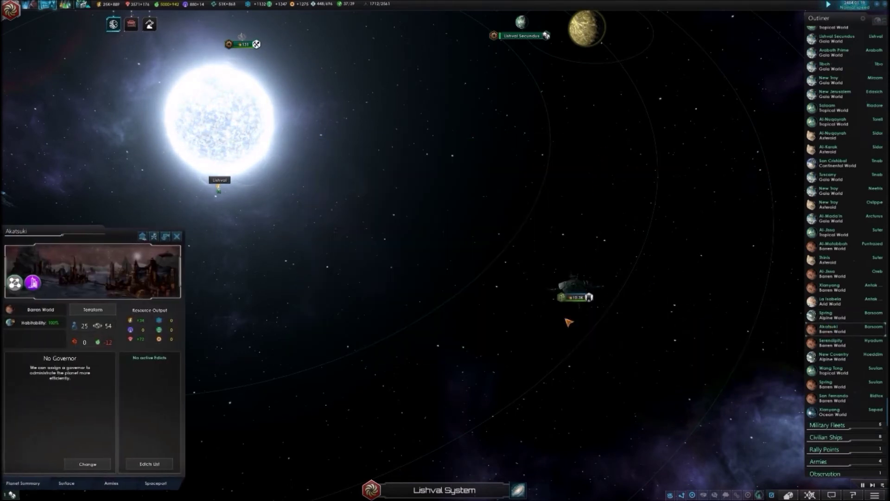
pyautogui.click(93, 309)
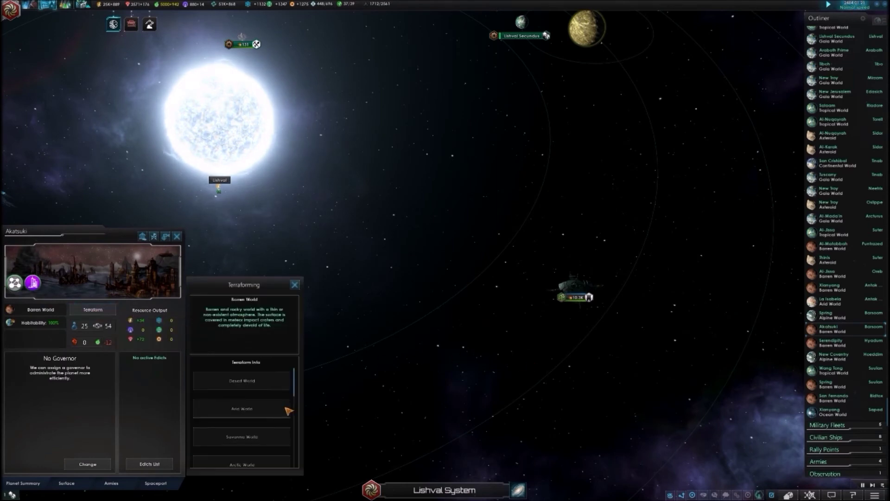
pyautogui.scroll(2, 274, 425)
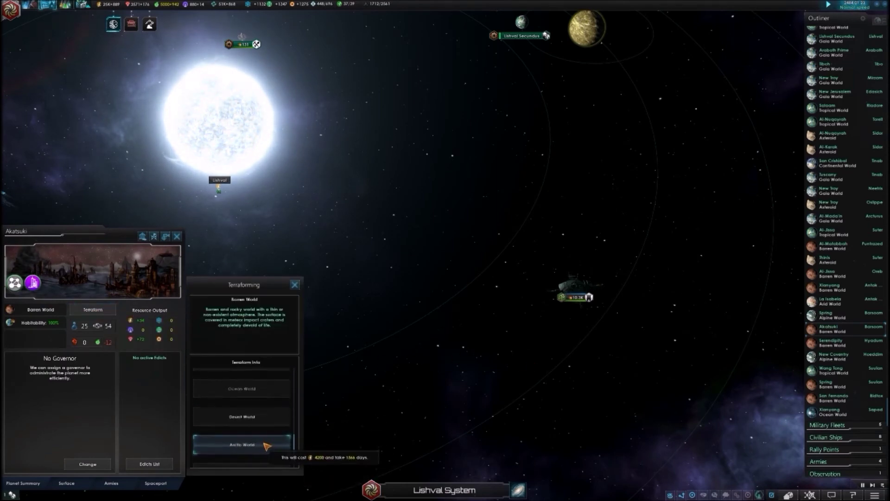
pyautogui.scroll(-1, 256, 456)
pyautogui.click(256, 456)
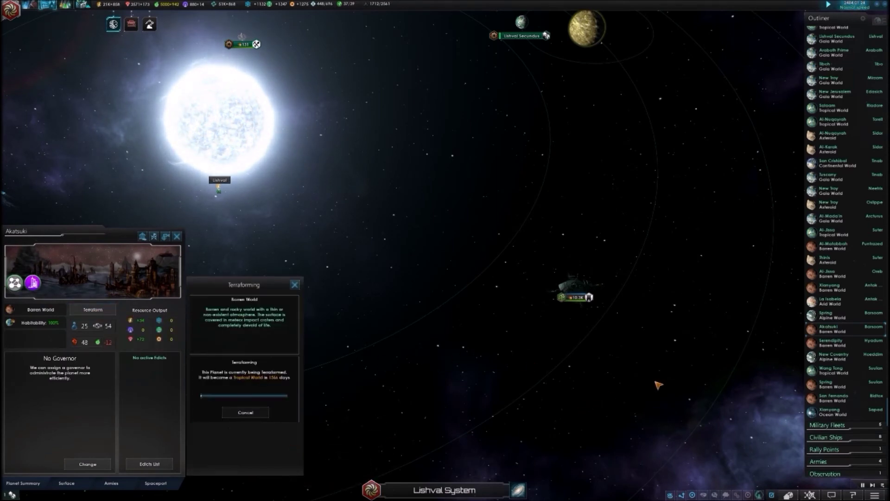
pyautogui.click(839, 291)
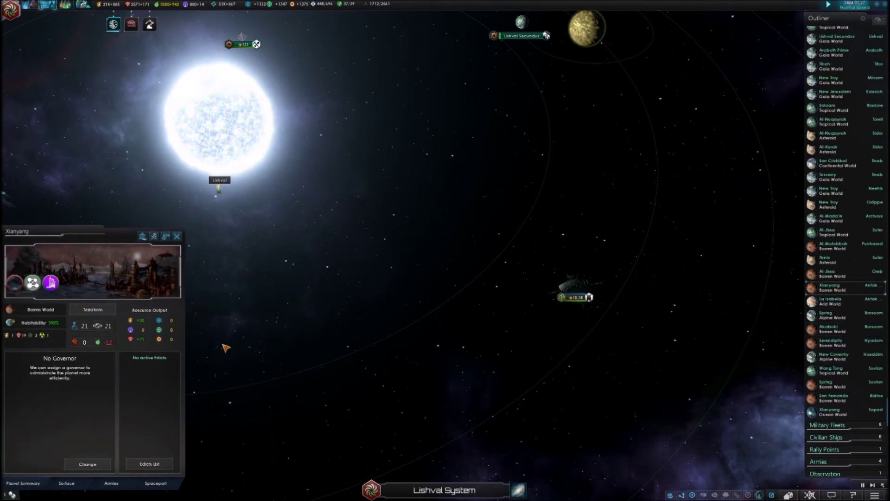
pyautogui.click(94, 309)
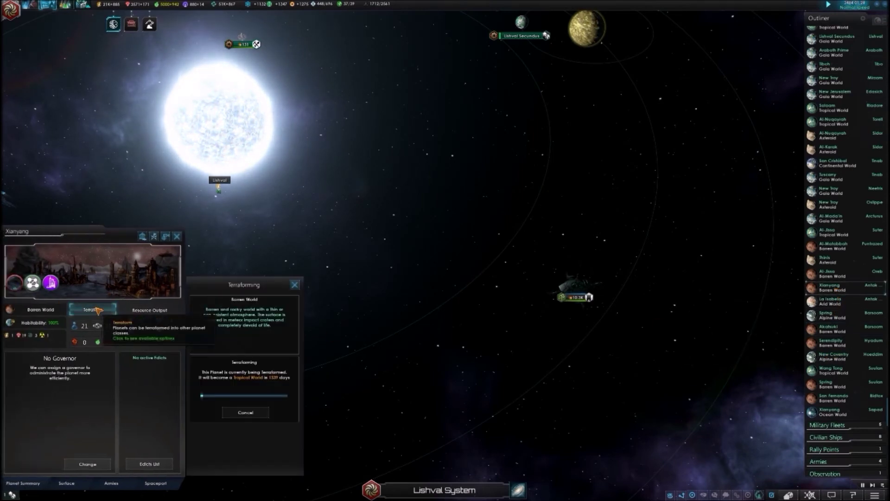
pyautogui.click(835, 341)
pyautogui.click(96, 310)
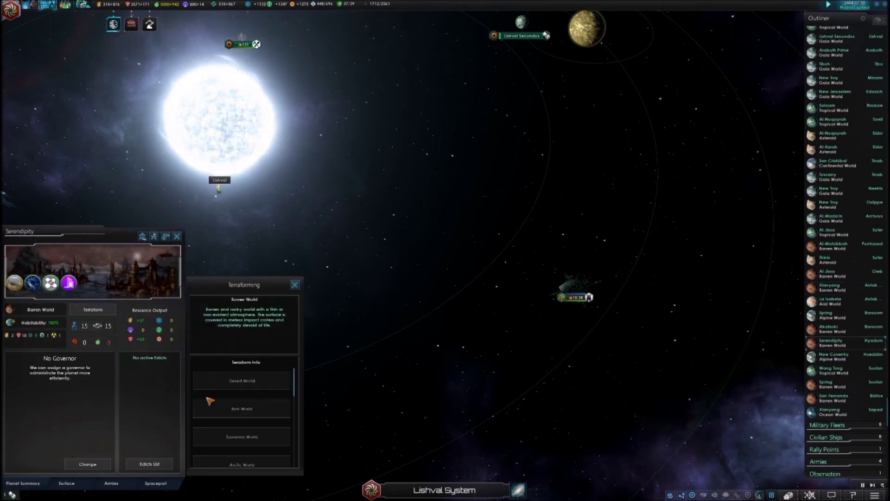
pyautogui.scroll(-2, 258, 446)
pyautogui.scroll(-2, 260, 443)
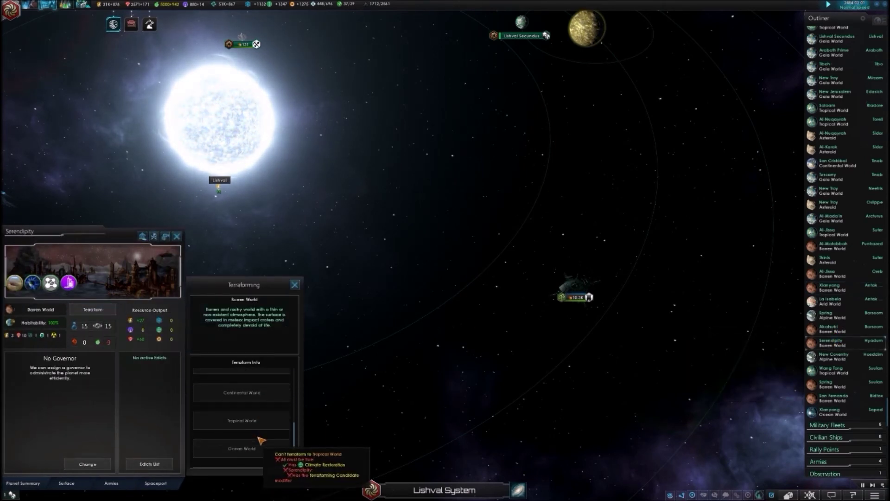
pyautogui.scroll(-2, 255, 438)
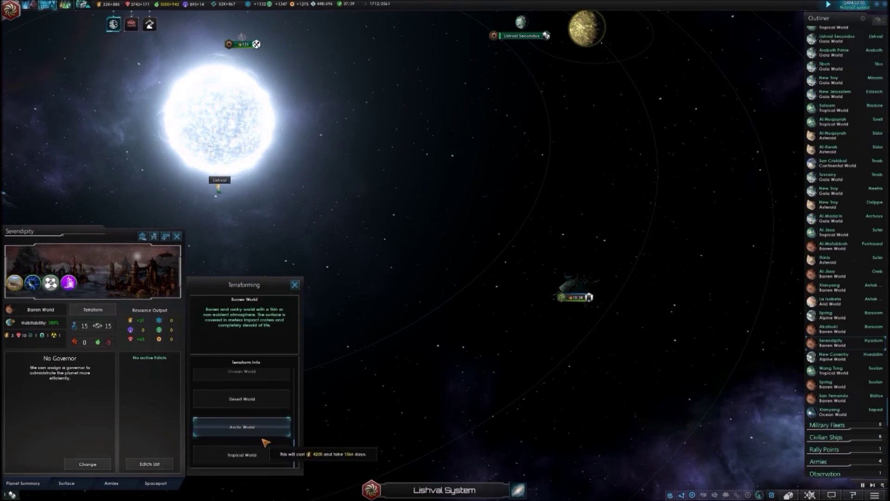
pyautogui.click(279, 452)
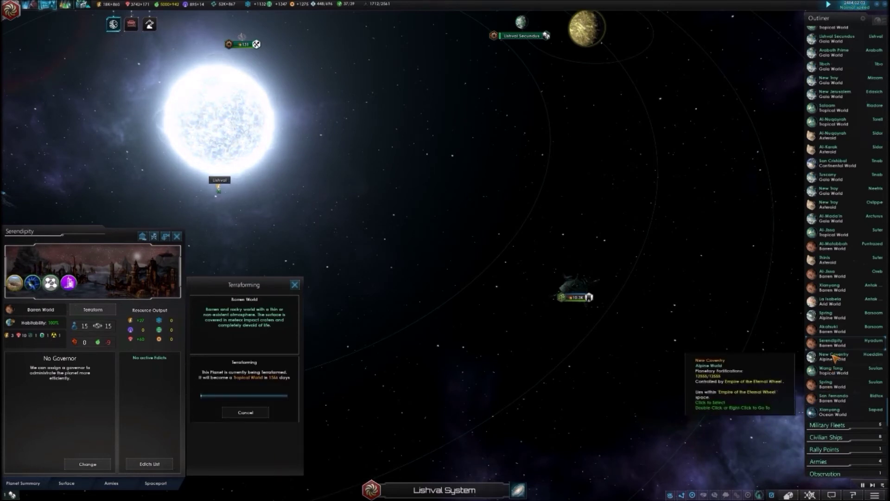
# Step: Terraform Spring and San Fernando into Tropical Worlds, dismissing the Ruler Celebration notice
pyautogui.click(832, 383)
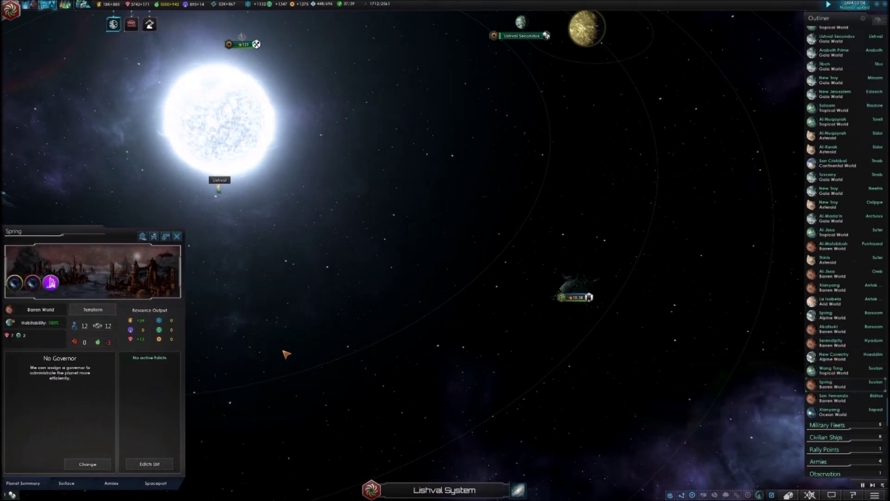
pyautogui.click(101, 313)
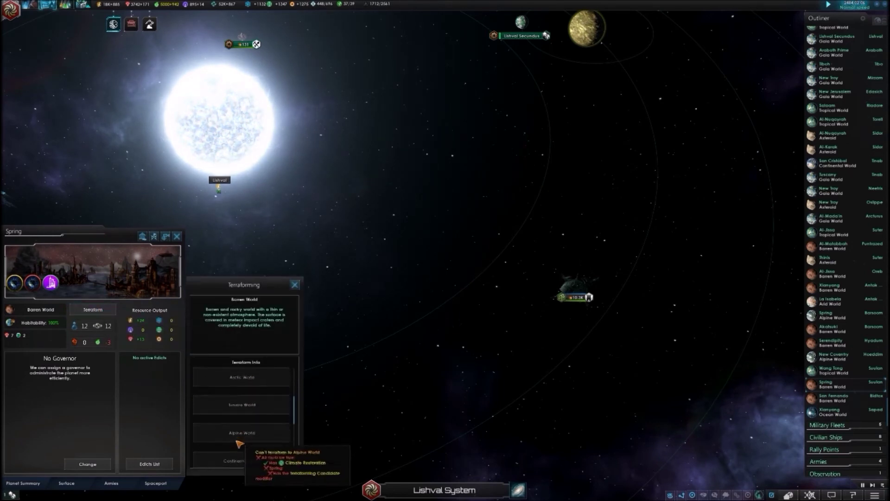
pyautogui.scroll(-2, 264, 464)
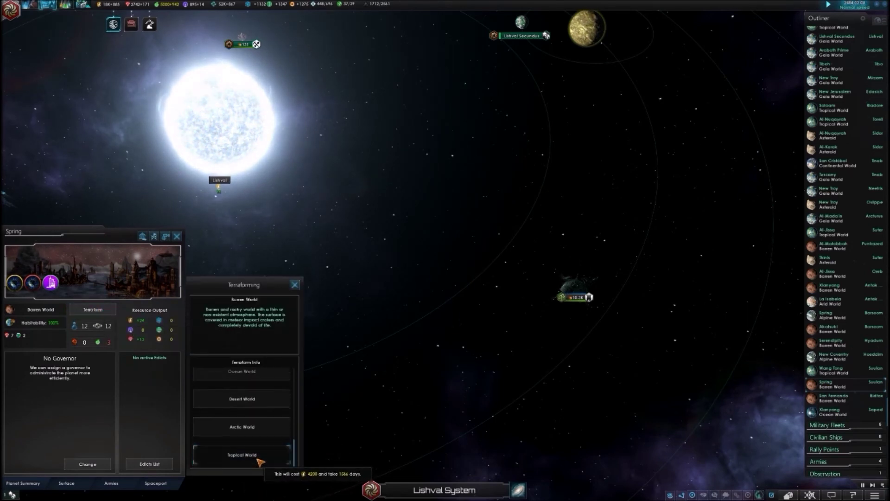
pyautogui.click(259, 460)
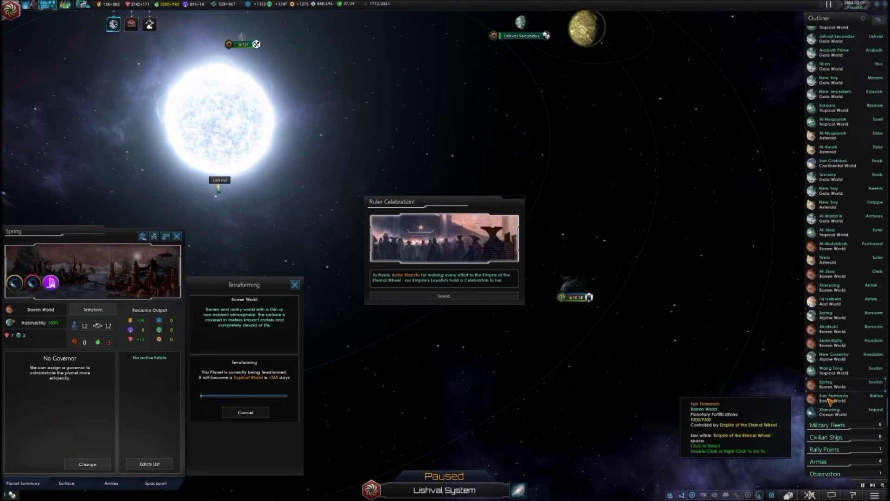
pyautogui.click(488, 298)
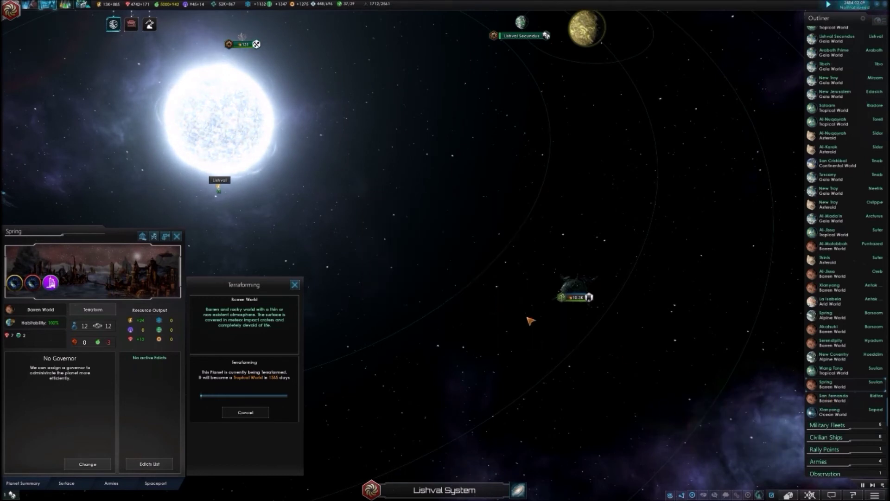
pyautogui.click(825, 399)
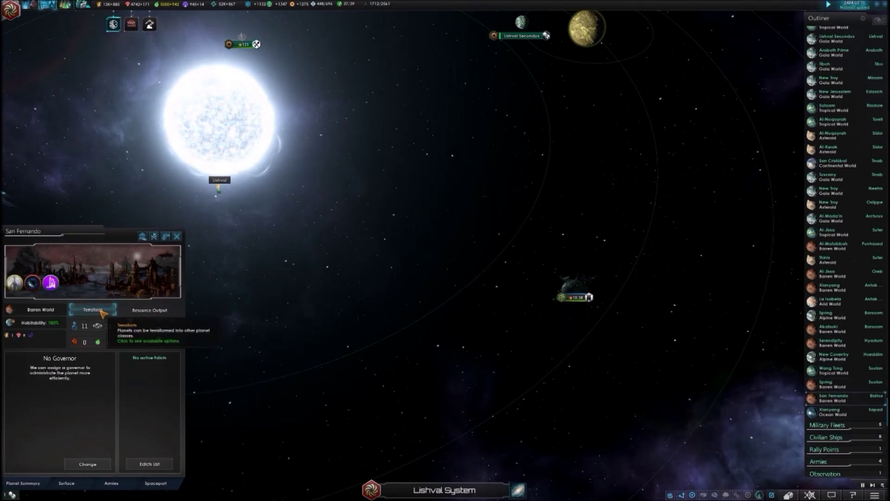
pyautogui.click(98, 311)
pyautogui.moveTo(242, 441)
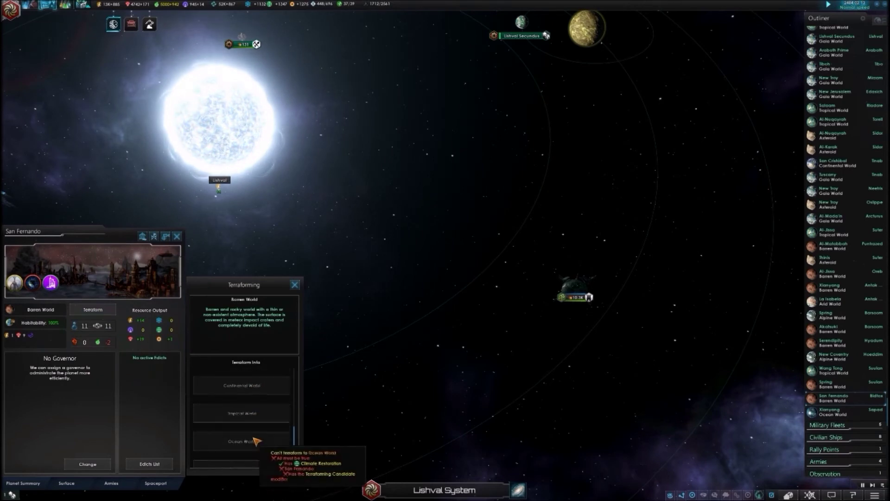
pyautogui.scroll(2, 255, 442)
pyautogui.click(264, 459)
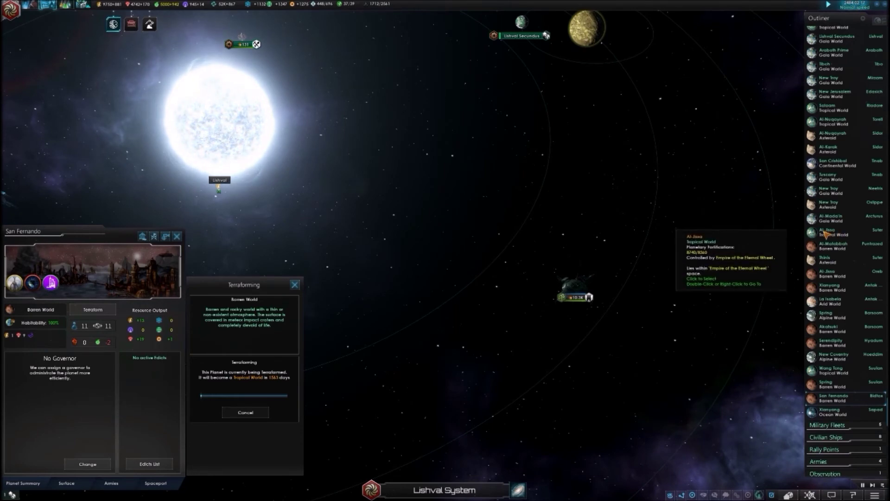
# Step: Check Al-Jissa's Gaia progress, then terraform La Isabela into a Gaia World and close its panels
pyautogui.click(811, 233)
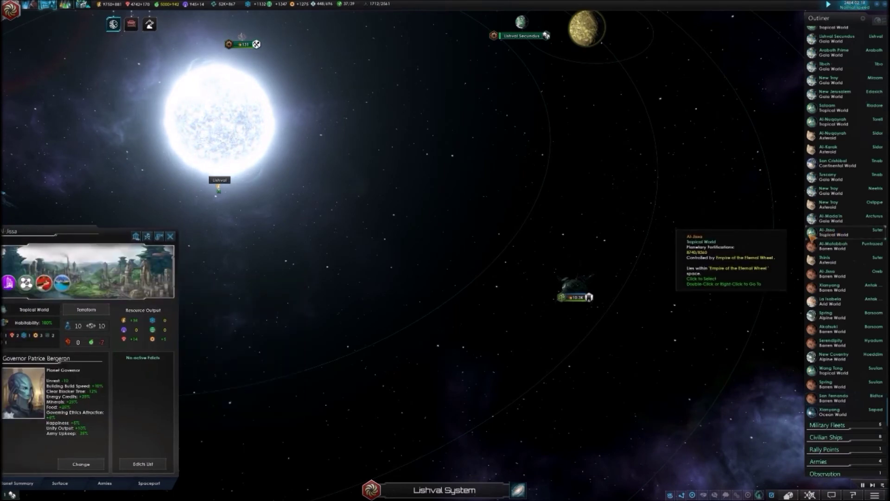
pyautogui.click(91, 310)
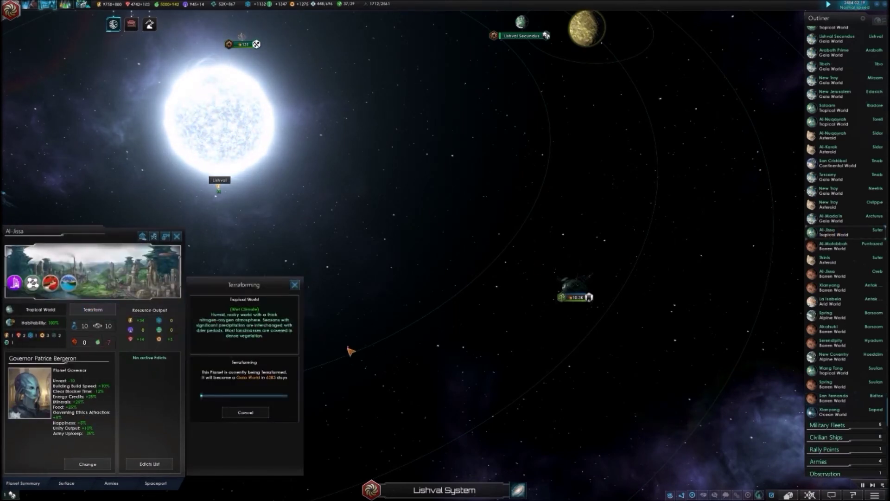
pyautogui.click(821, 301)
pyautogui.click(91, 309)
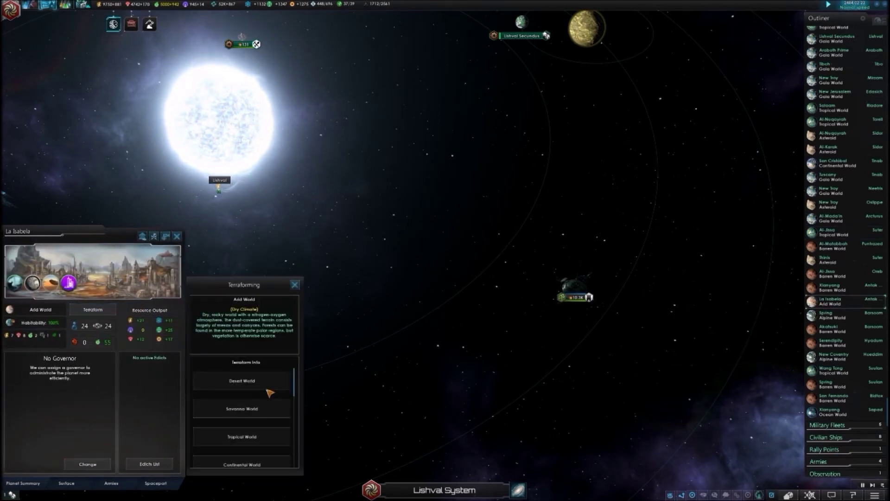
pyautogui.scroll(-2, 264, 404)
pyautogui.scroll(-2, 261, 414)
pyautogui.scroll(-1, 261, 418)
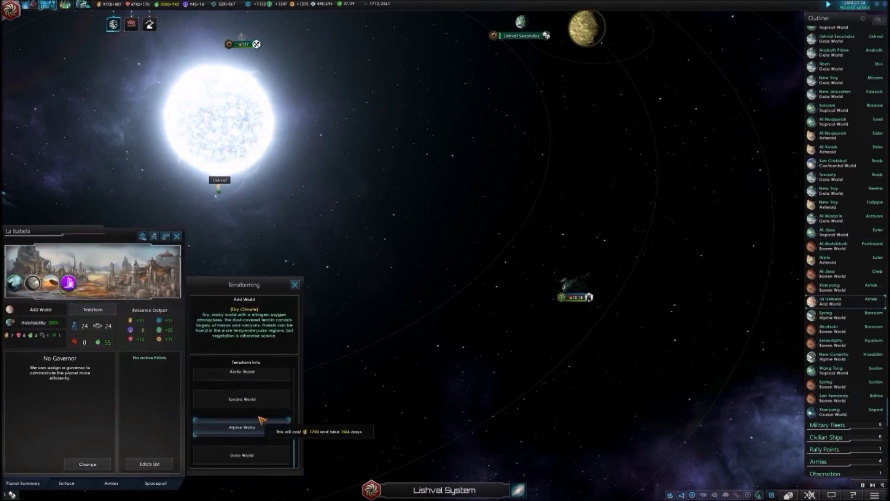
pyautogui.click(246, 460)
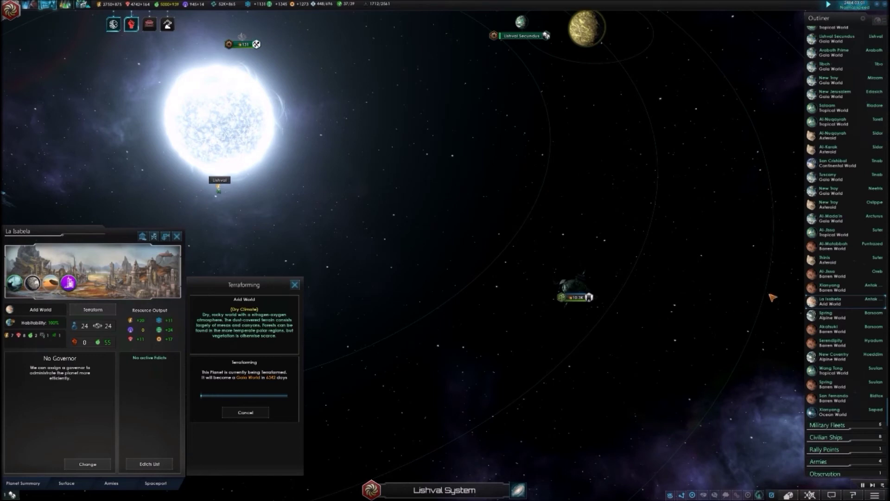
pyautogui.click(178, 237)
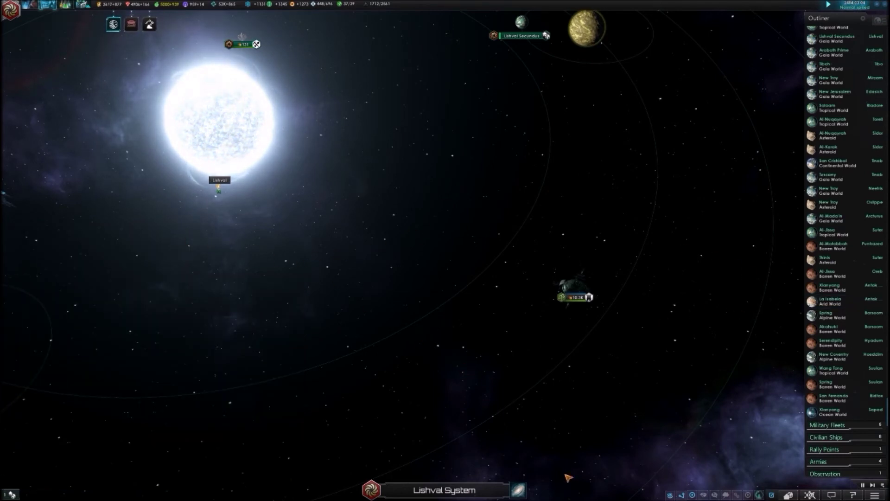
# Step: Select the 3rd Fleet at Puntrazed and send it toward Al-Mahabbah
pyautogui.click(519, 488)
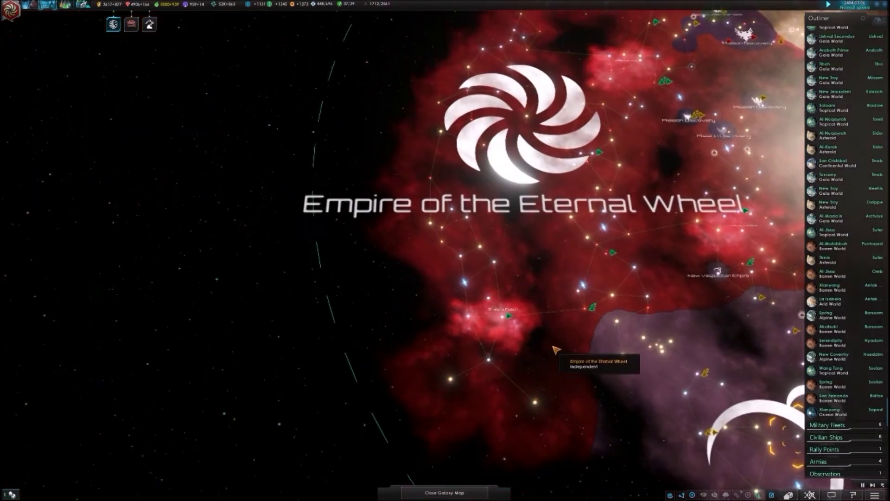
pyautogui.scroll(2, 536, 327)
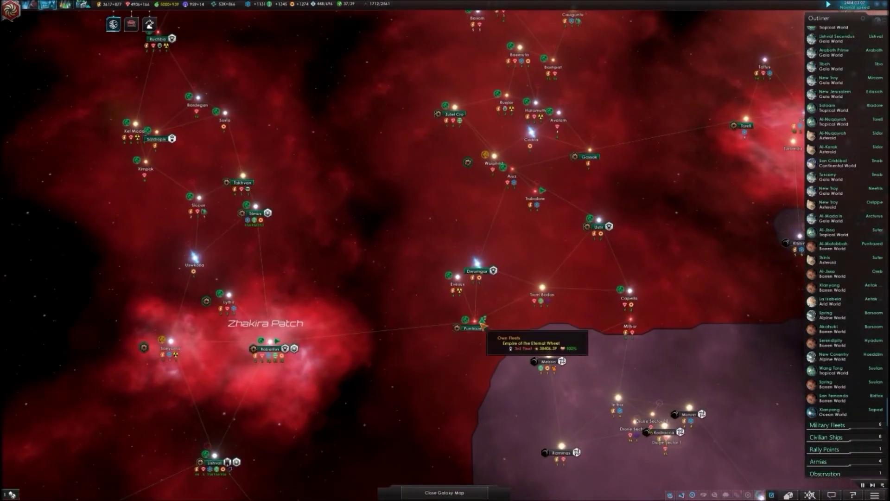
pyautogui.click(475, 320)
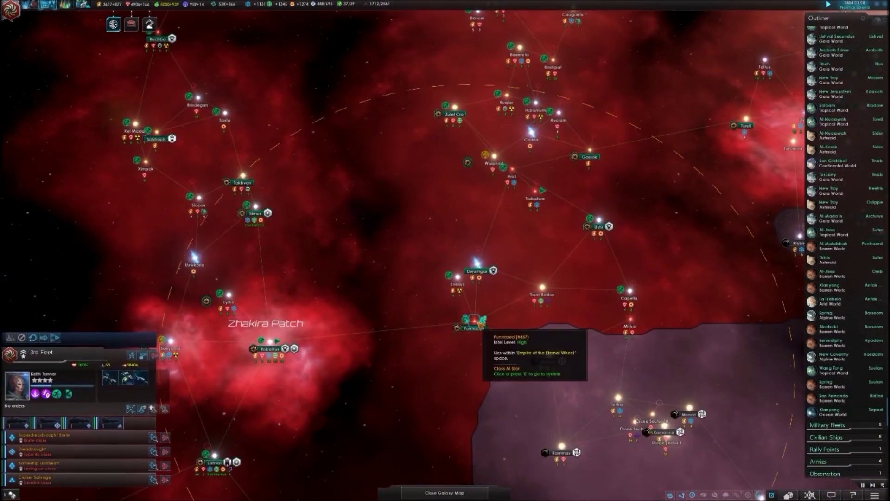
pyautogui.press('e')
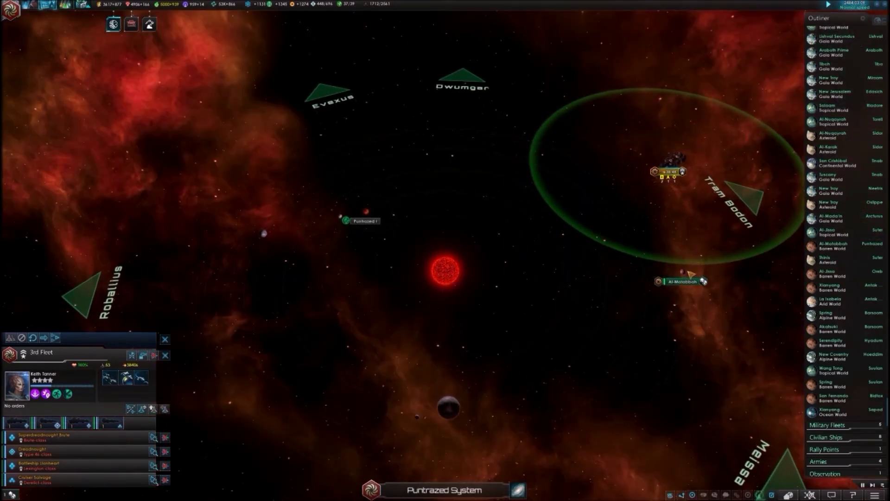
pyautogui.click(518, 490)
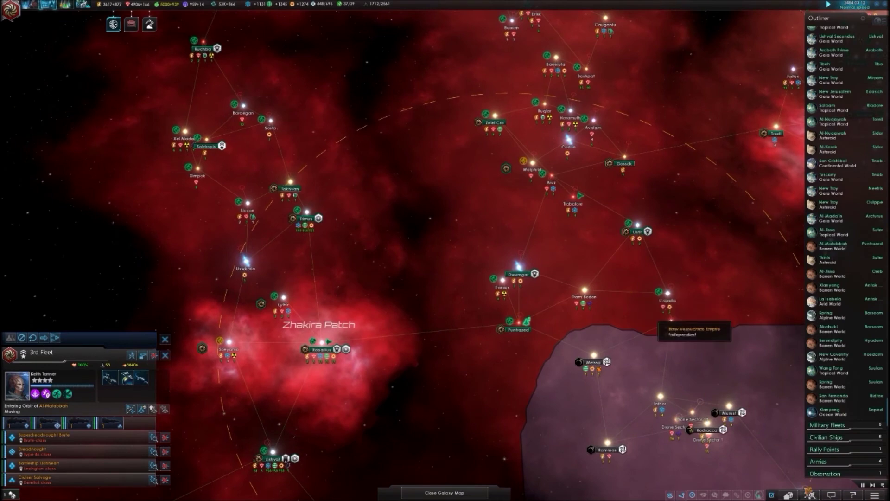
# Step: Order the Automated Dreadnought, Transport Fleet 74 and 4th Fleet in Oreb to orbit Al-Jissa
pyautogui.moveTo(654, 319); pyautogui.dragTo(400, 202)
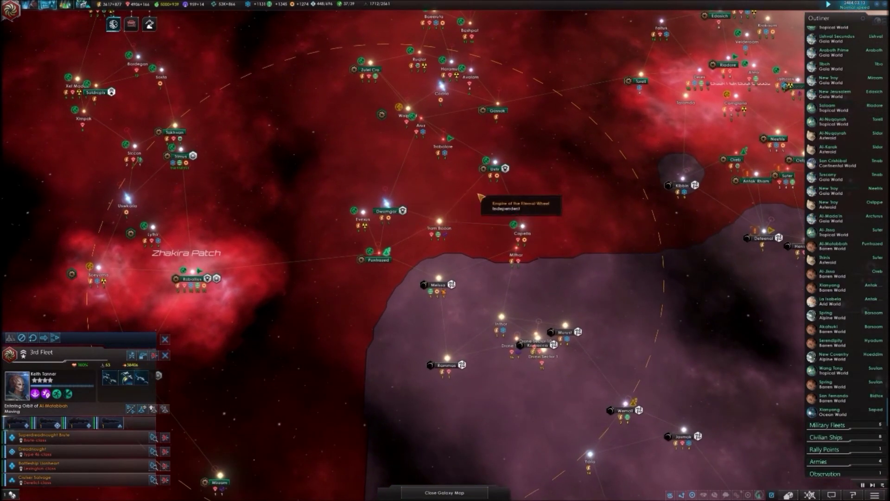
pyautogui.scroll(-5, 565, 239)
pyautogui.scroll(3, 599, 236)
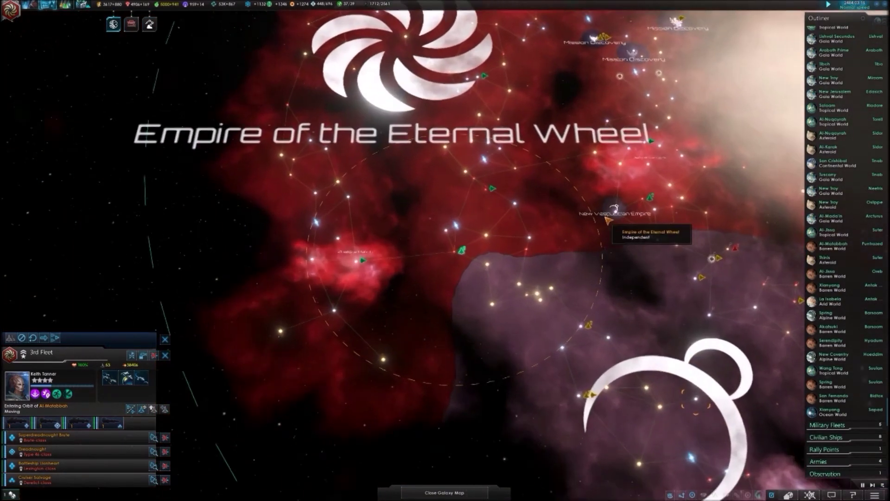
pyautogui.click(656, 197)
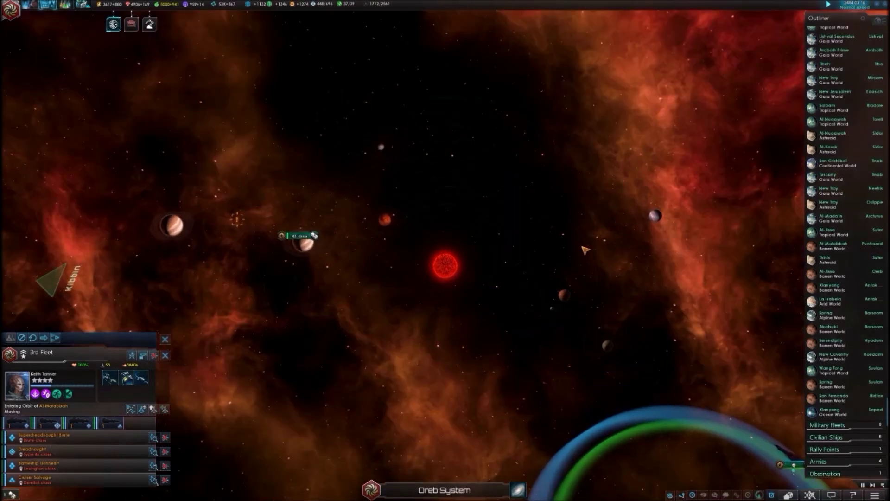
pyautogui.moveTo(558, 291); pyautogui.dragTo(744, 433)
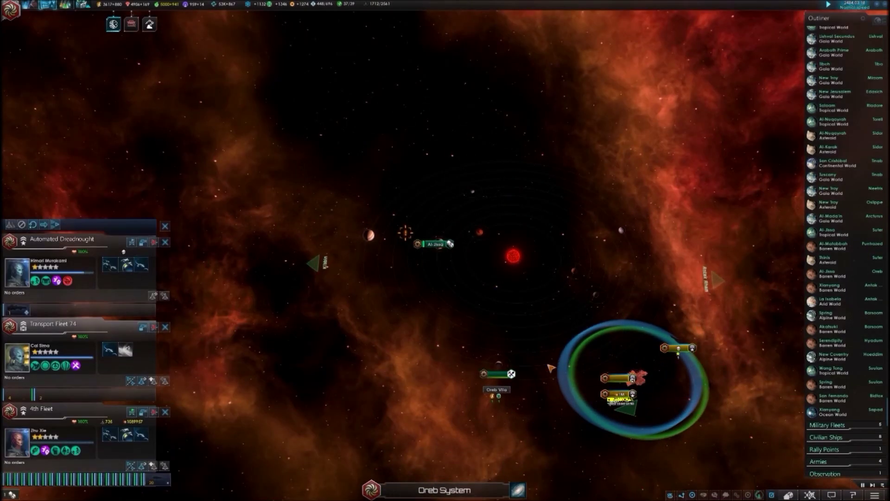
pyautogui.scroll(2, 545, 369)
pyautogui.scroll(4, 341, 148)
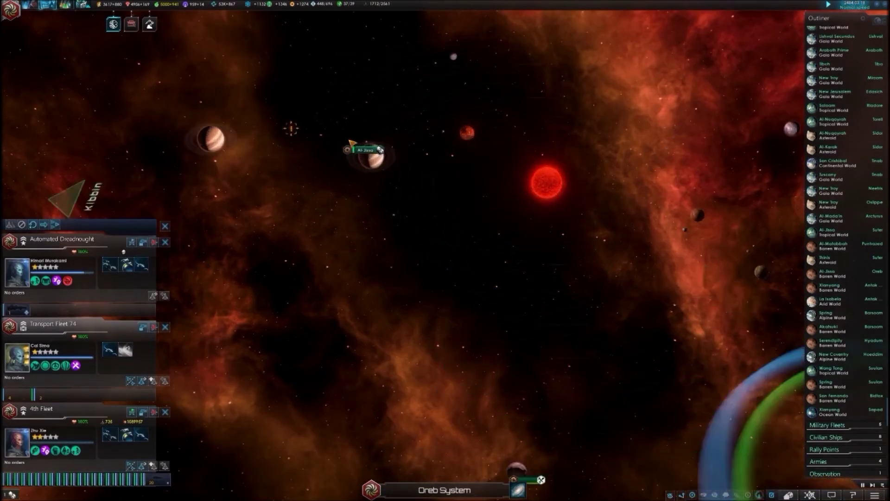
pyautogui.rightClick(402, 143)
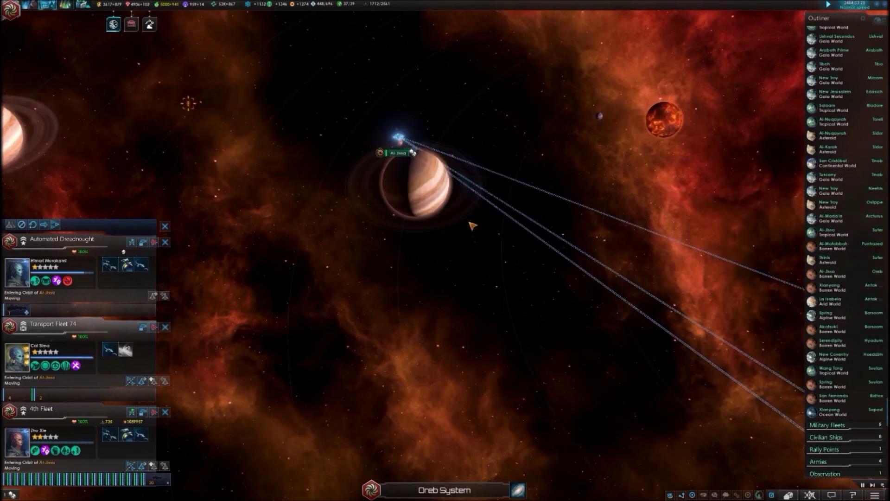
pyautogui.scroll(-3, 474, 225)
pyautogui.scroll(-3, 599, 381)
pyautogui.scroll(-3, 598, 381)
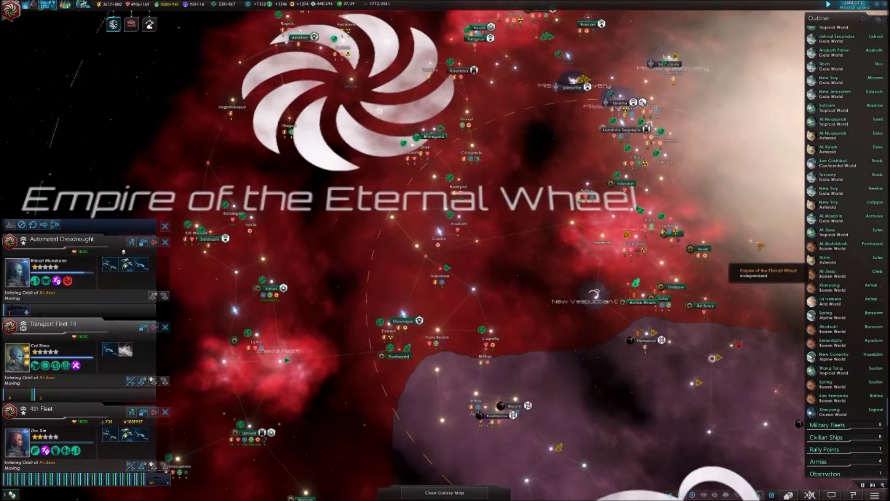
pyautogui.scroll(5, 513, 263)
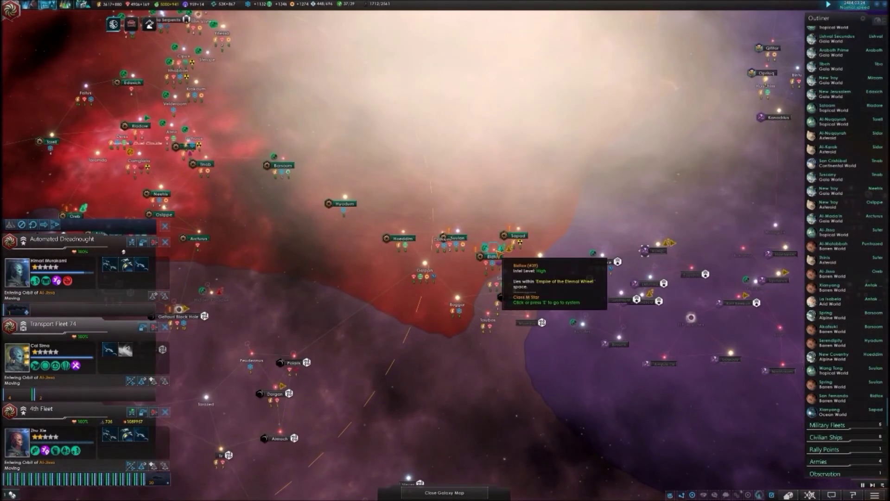
pyautogui.doubleClick(513, 263)
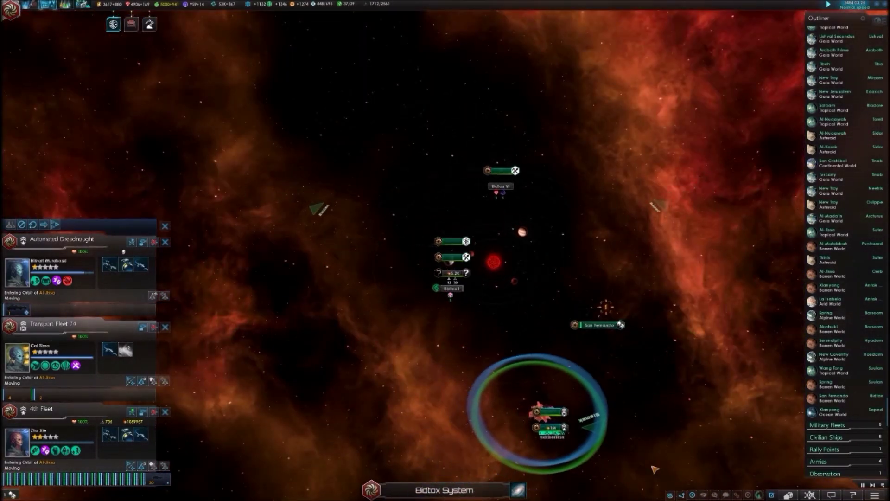
pyautogui.moveTo(453, 367); pyautogui.dragTo(604, 463)
pyautogui.scroll(2, 452, 250)
pyautogui.scroll(3, 453, 250)
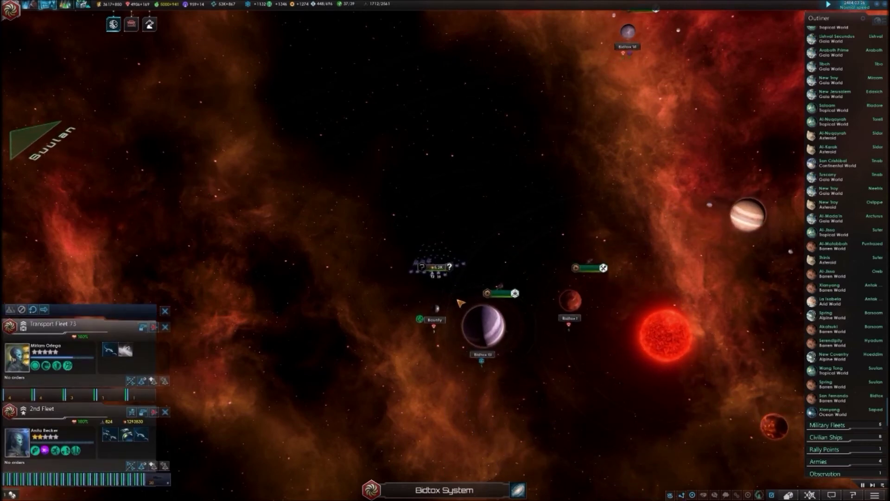
pyautogui.scroll(-3, 595, 251)
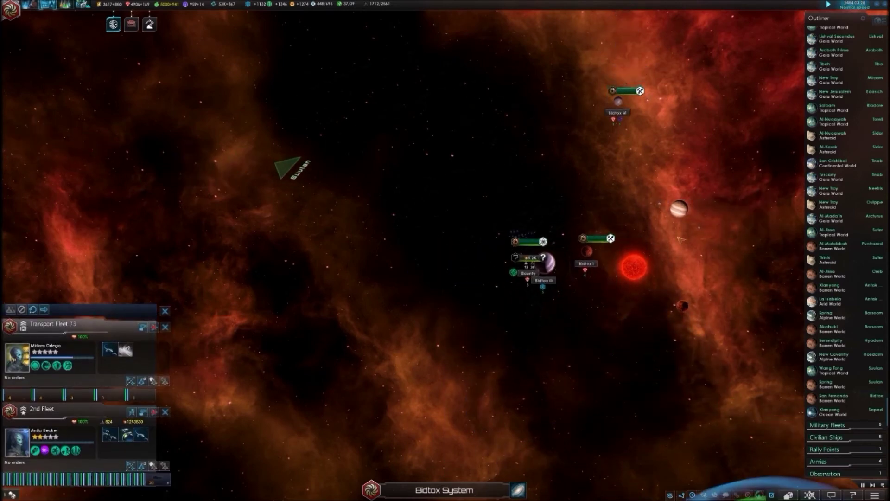
pyautogui.scroll(5, 640, 262)
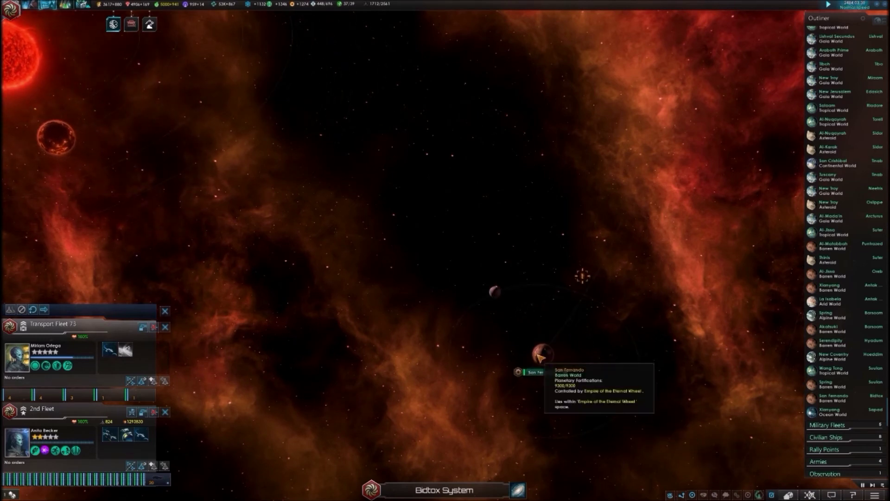
pyautogui.rightClick(543, 354)
pyautogui.scroll(-5, 452, 348)
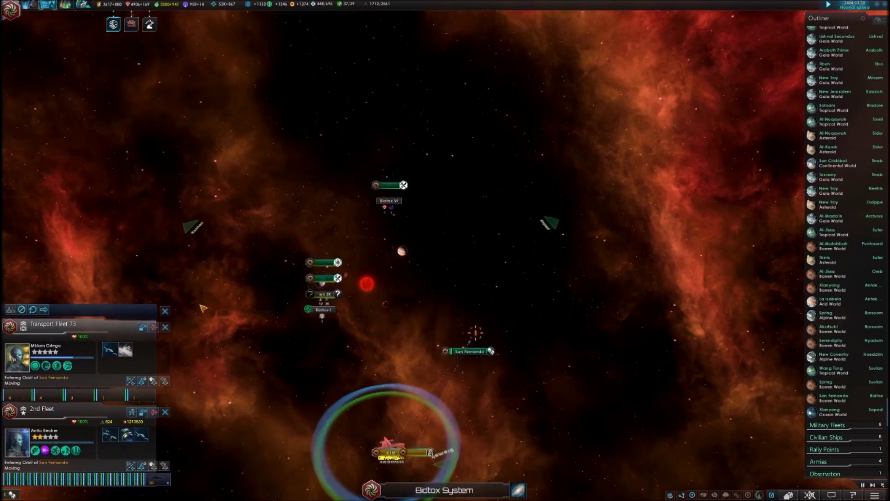
pyautogui.click(165, 311)
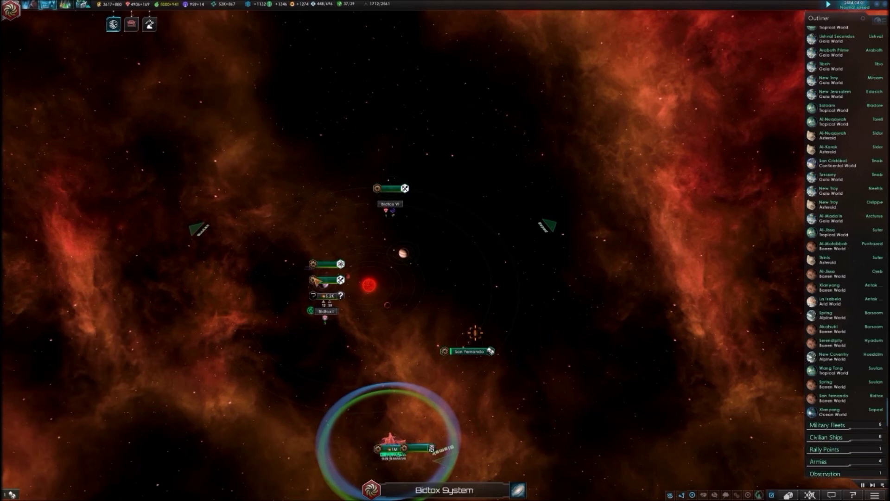
pyautogui.scroll(2, 334, 285)
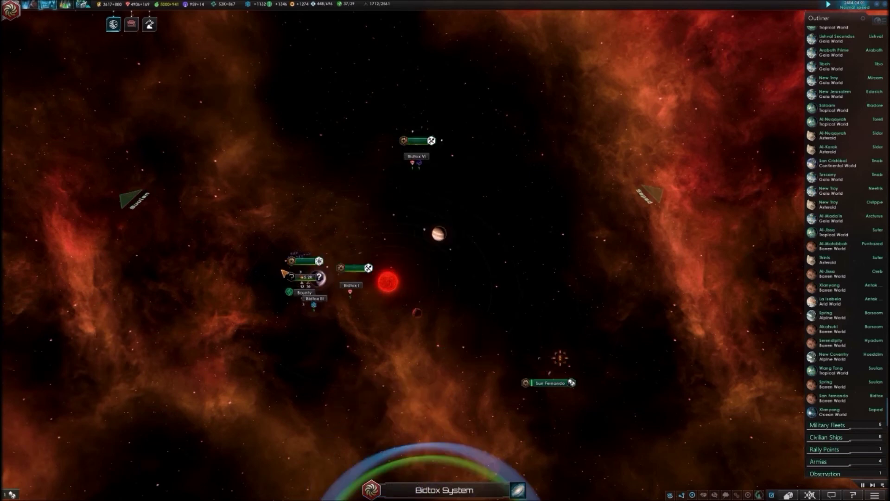
pyautogui.scroll(3, 299, 274)
pyautogui.scroll(3, 366, 260)
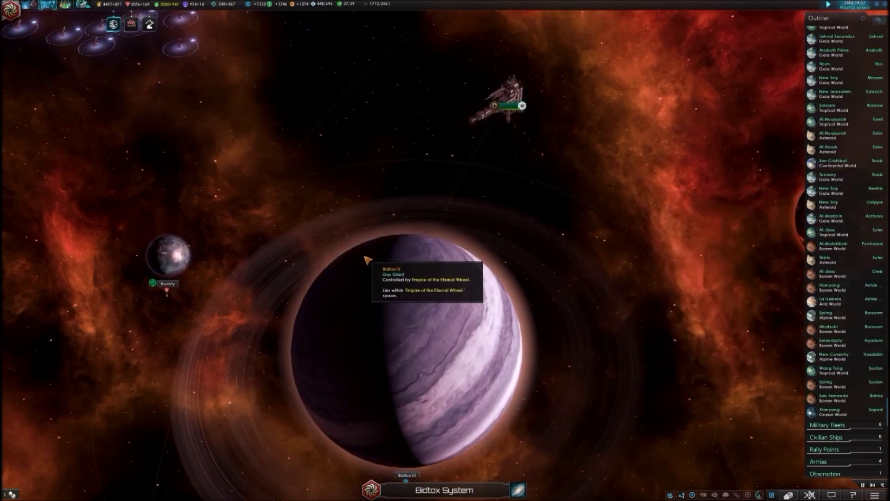
pyautogui.scroll(-5, 367, 259)
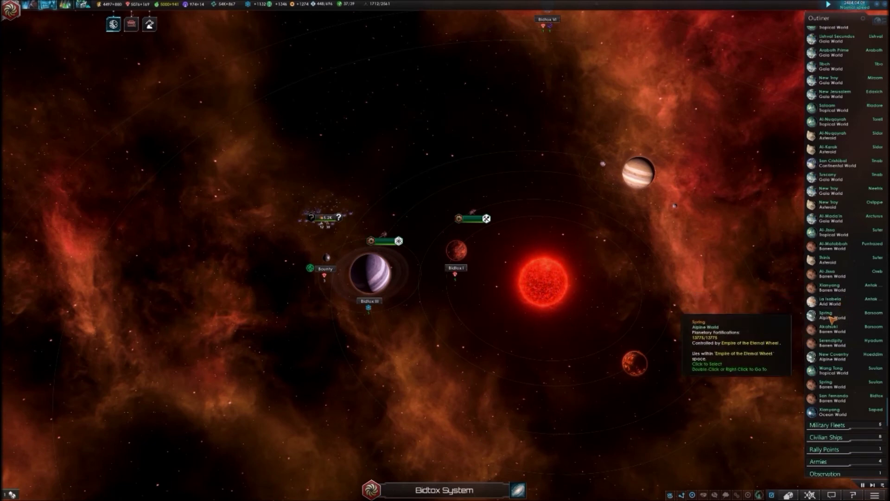
pyautogui.click(823, 314)
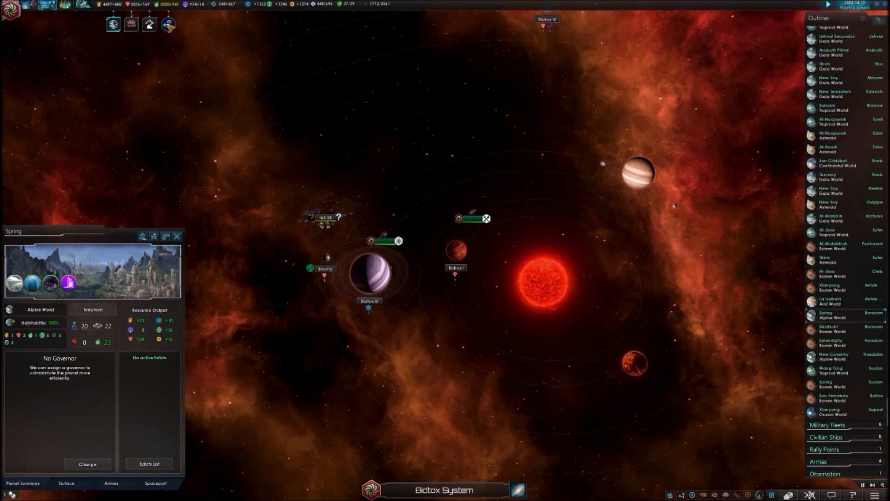
pyautogui.press('a')
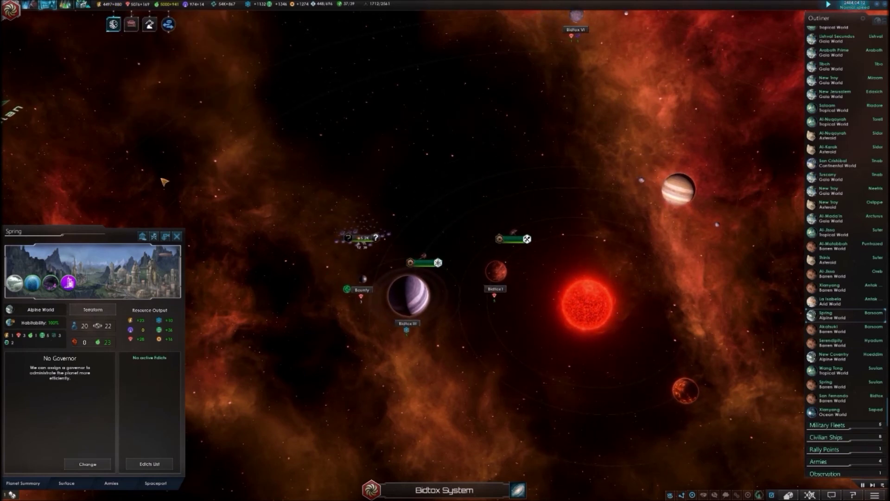
pyautogui.click(178, 237)
pyautogui.press('d')
pyautogui.press('s')
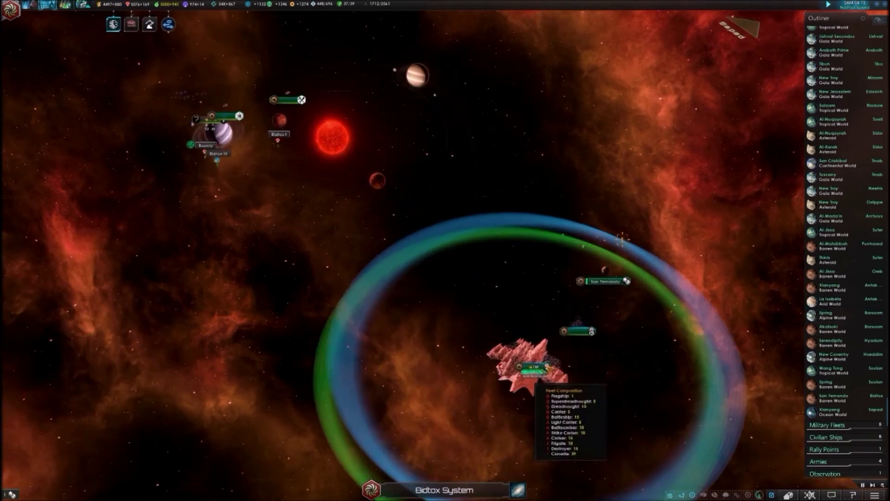
pyautogui.scroll(5, 540, 381)
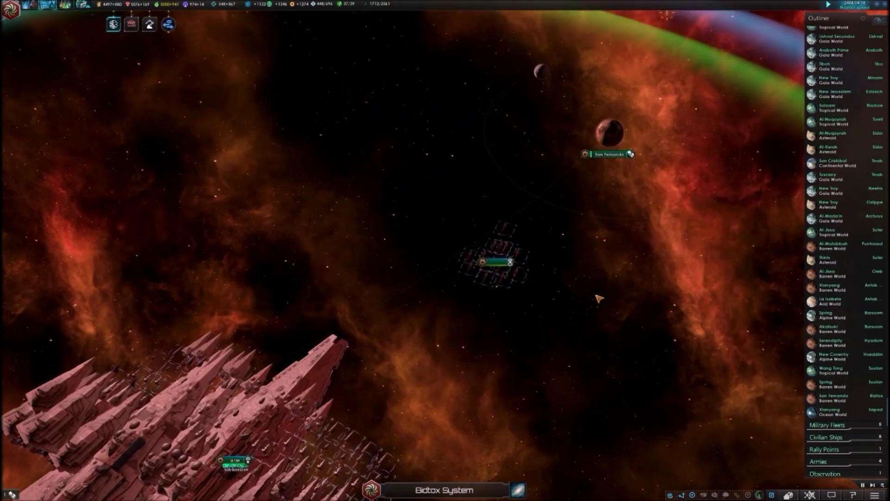
pyautogui.scroll(3, 362, 362)
pyautogui.scroll(-5, 327, 384)
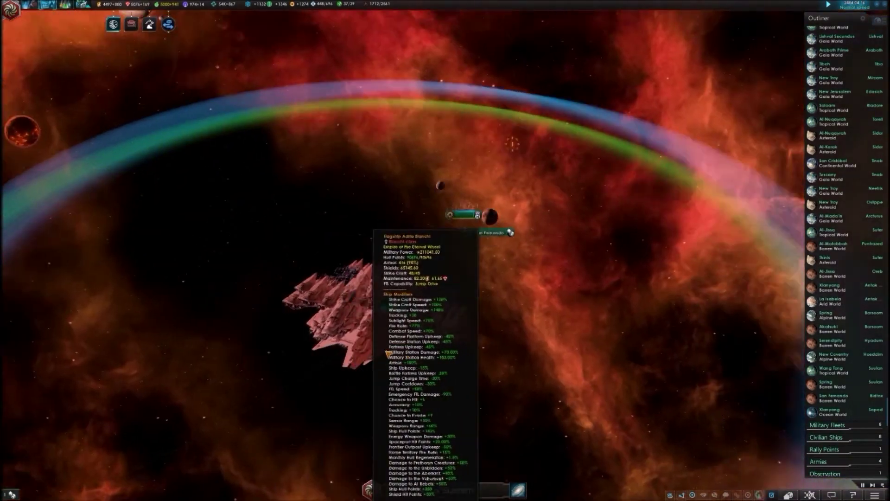
pyautogui.scroll(-4, 327, 385)
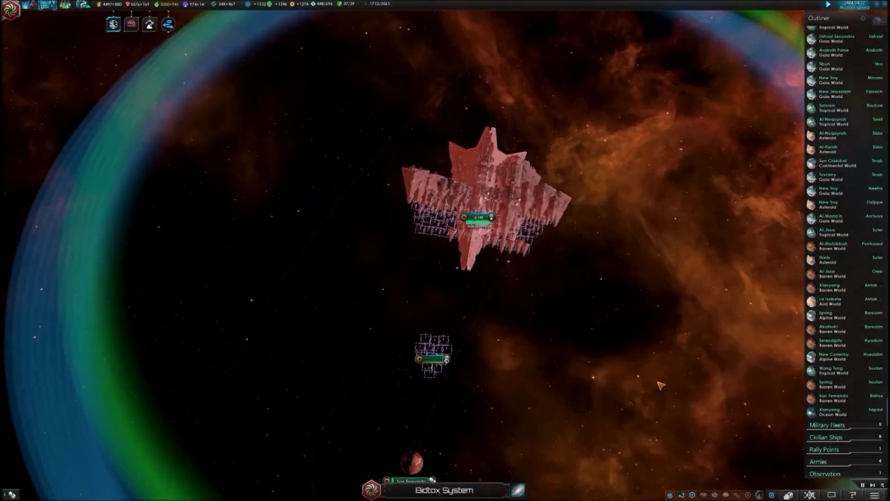
pyautogui.scroll(-4, 525, 348)
pyautogui.scroll(3, 533, 348)
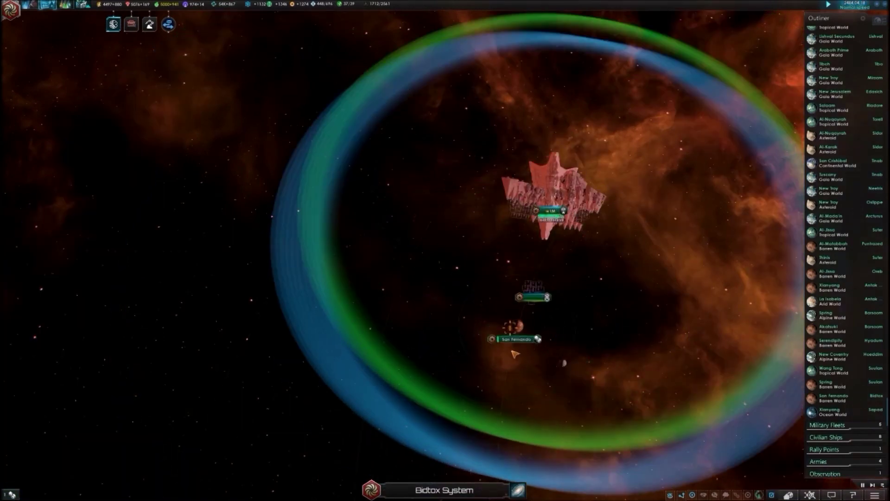
pyautogui.scroll(1, 542, 342)
pyautogui.scroll(3, 546, 327)
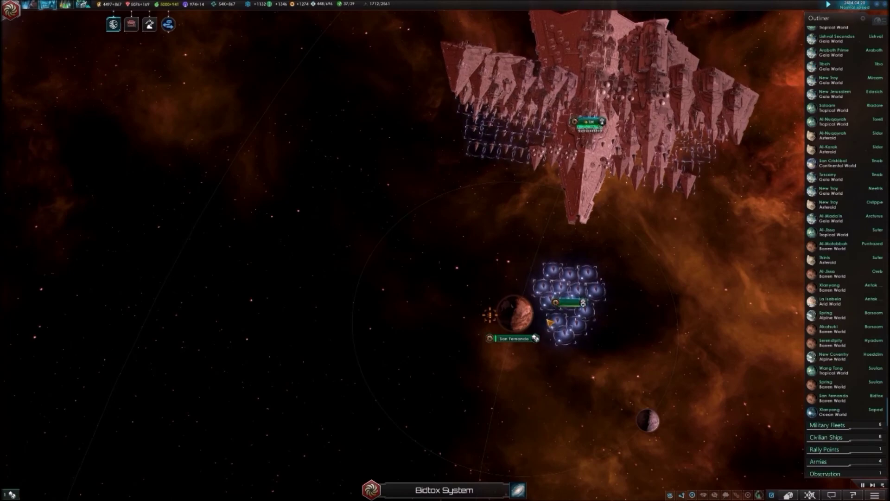
pyautogui.scroll(3, 550, 317)
pyautogui.scroll(-1, 550, 318)
pyautogui.scroll(-3, 549, 322)
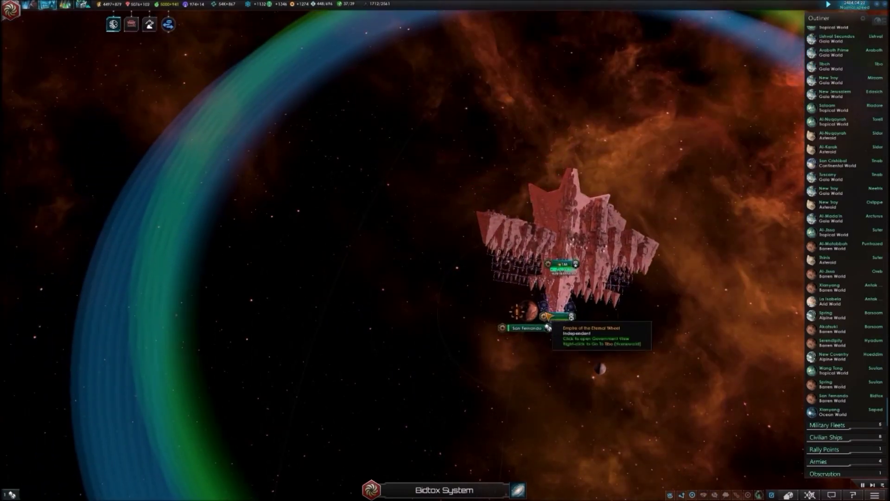
pyautogui.scroll(2, 548, 327)
pyautogui.scroll(3, 529, 348)
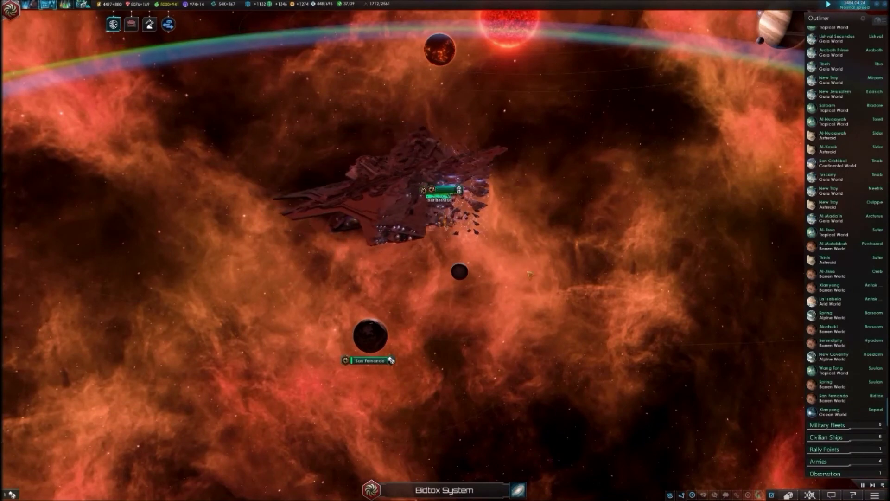
pyautogui.scroll(3, 459, 223)
pyautogui.scroll(2, 487, 223)
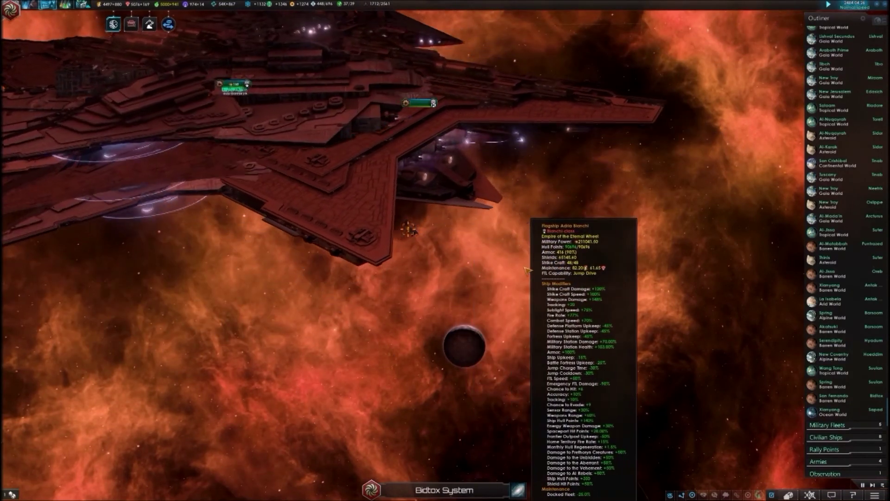
pyautogui.scroll(-5, 527, 270)
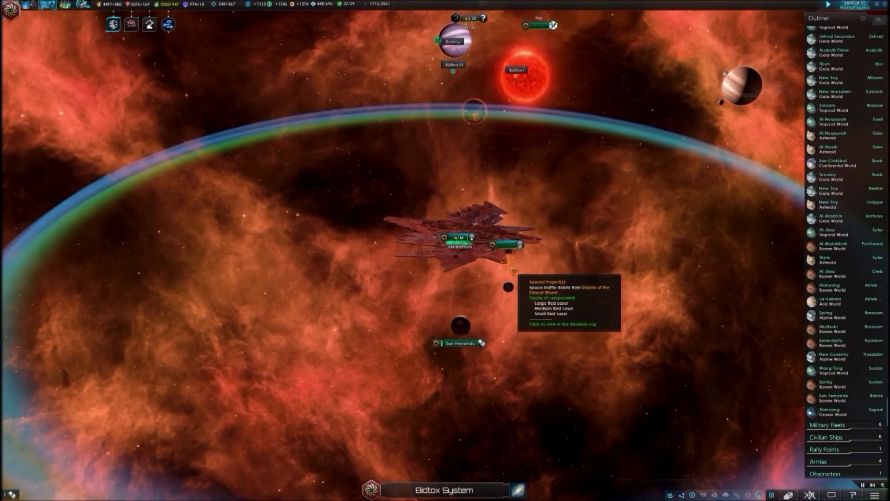
pyautogui.scroll(3, 513, 269)
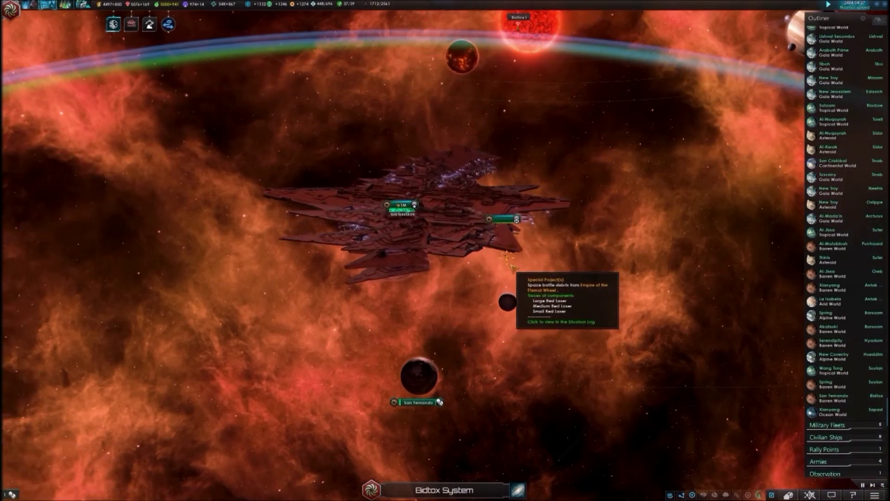
pyautogui.scroll(3, 501, 249)
pyautogui.scroll(2, 484, 238)
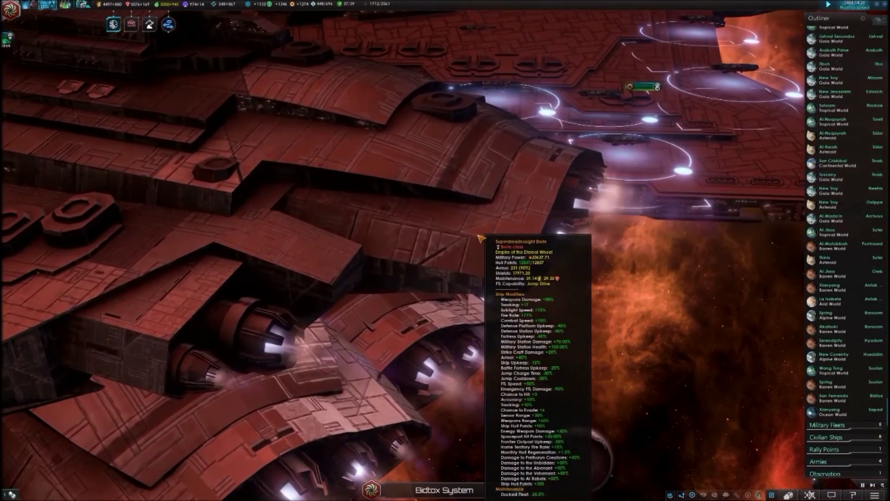
pyautogui.scroll(-5, 481, 238)
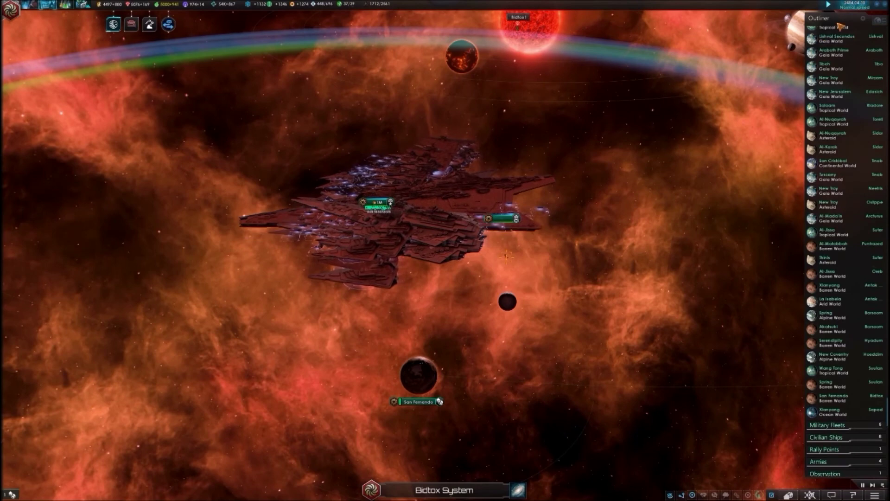
pyautogui.scroll(2, 842, 26)
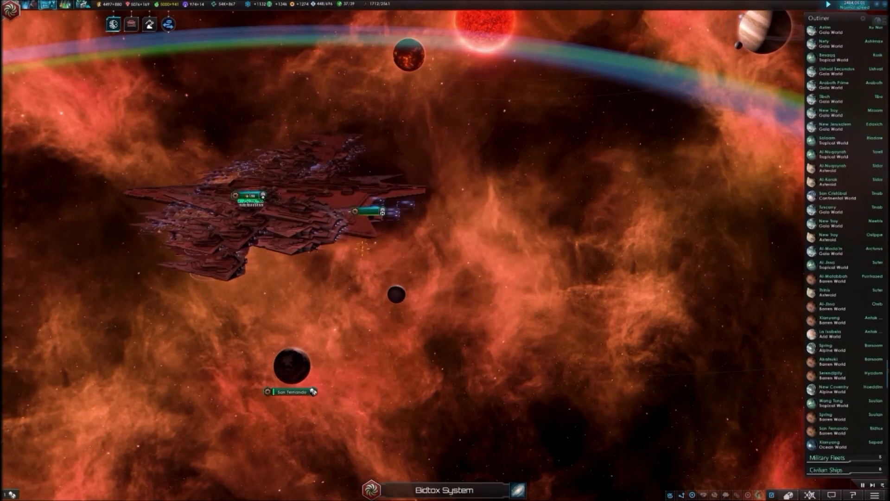
pyautogui.scroll(5, 842, 243)
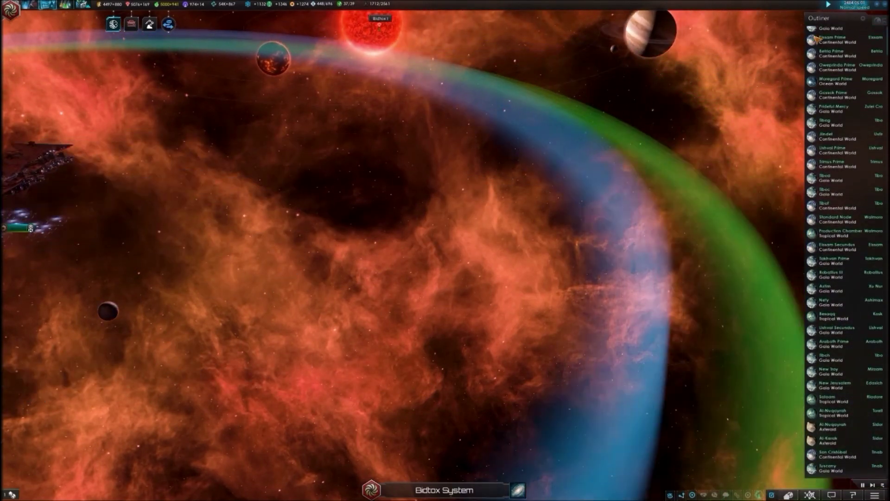
pyautogui.scroll(2, 849, 45)
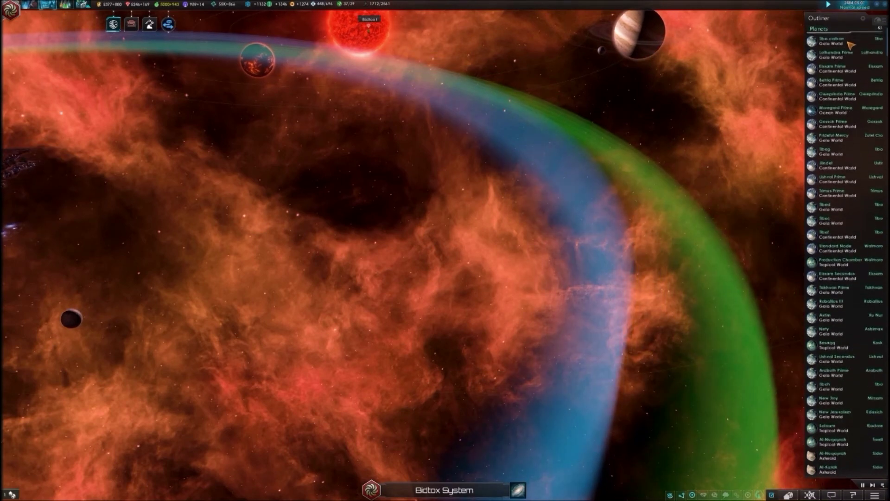
# Step: Accept the Human Union trade deal and dismiss the Research Complete notice
pyautogui.click(836, 32)
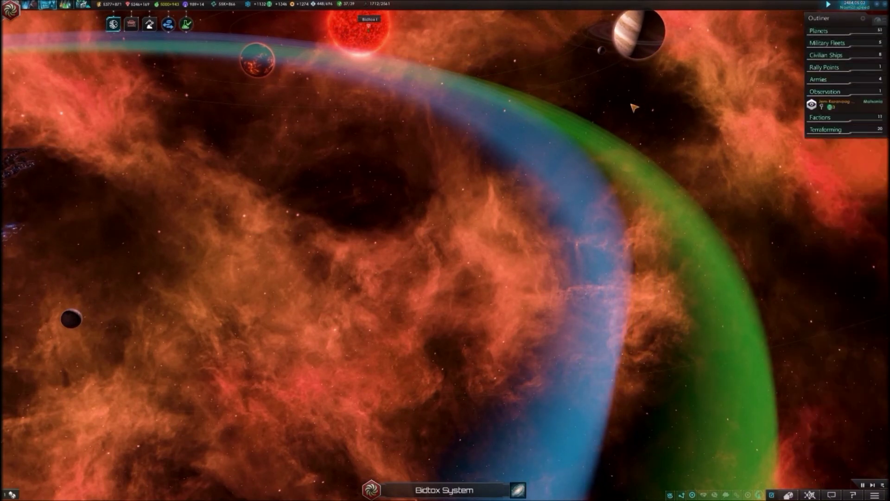
pyautogui.scroll(-5, 634, 108)
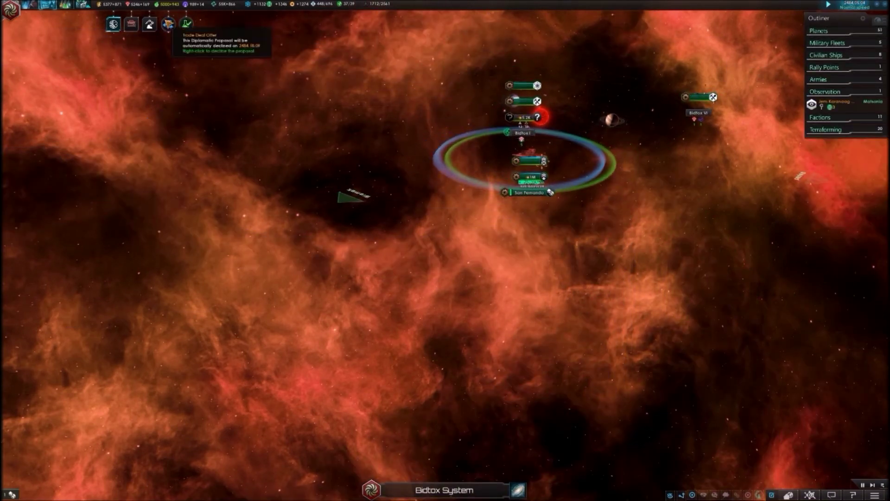
pyautogui.click(186, 24)
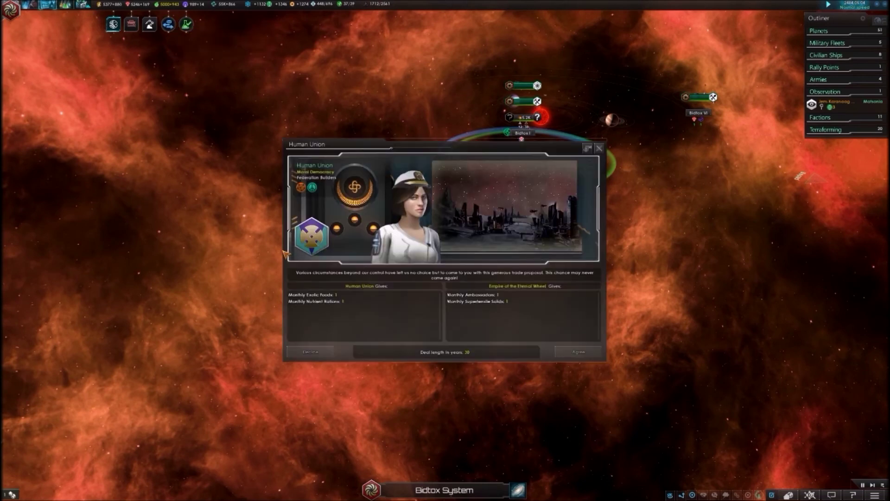
pyautogui.click(576, 353)
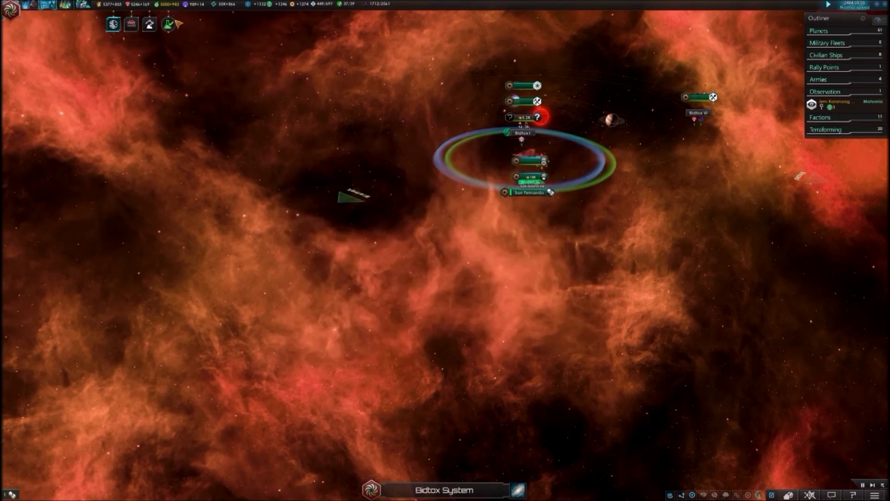
pyautogui.click(169, 24)
pyautogui.click(491, 295)
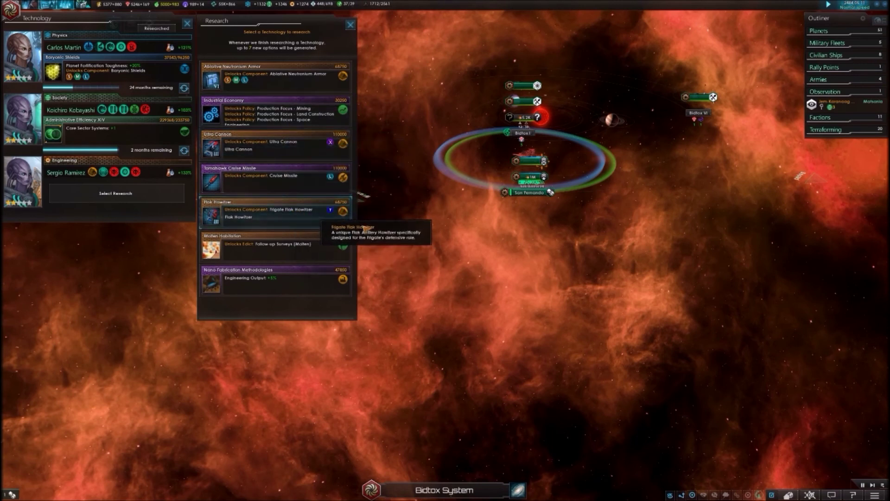
# Step: Choose Nano-Fabrication Methodologies as the Engineering research project
pyautogui.click(337, 285)
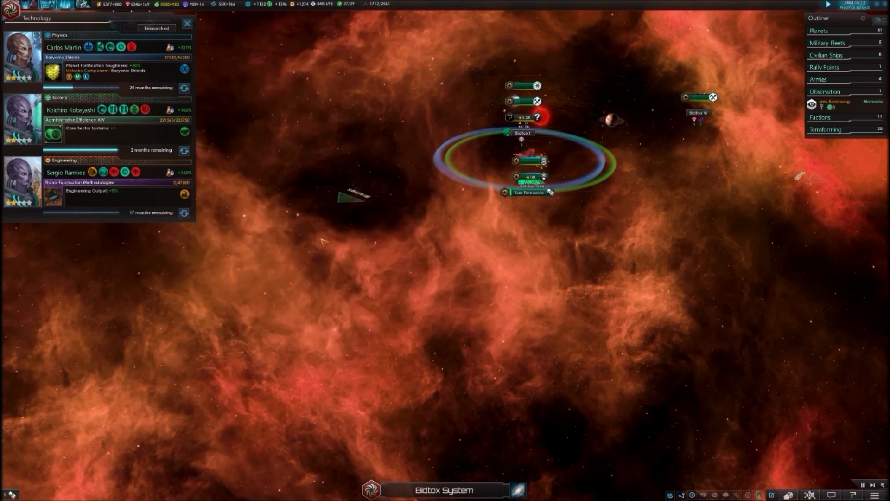
pyautogui.scroll(-3, 323, 241)
pyautogui.scroll(5, 348, 193)
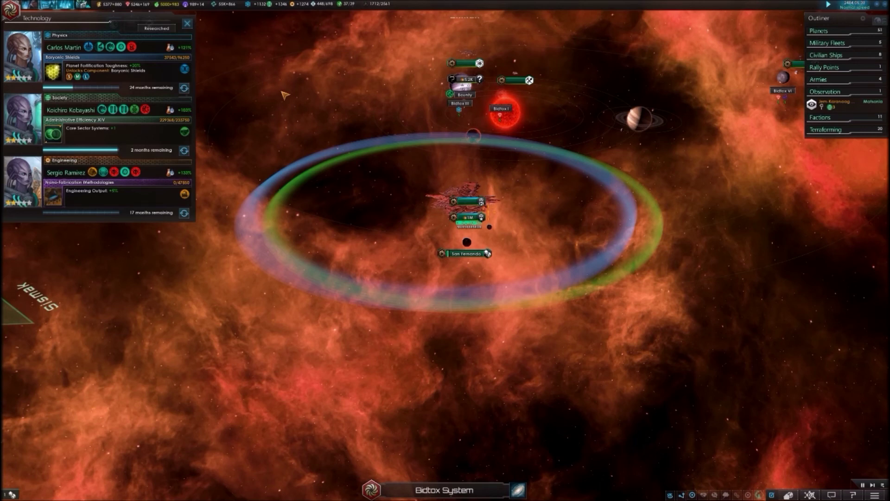
pyautogui.scroll(1, 284, 94)
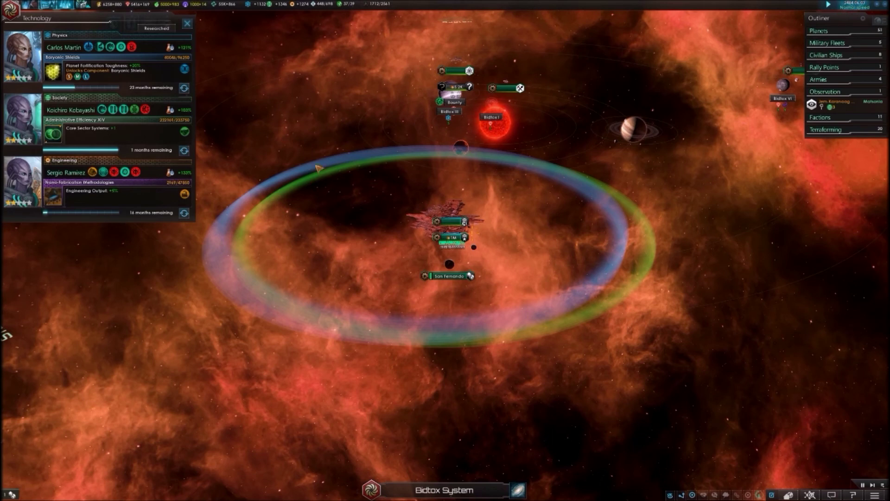
# Step: Switch from the Bidtox system view to the galaxy map
pyautogui.click(533, 489)
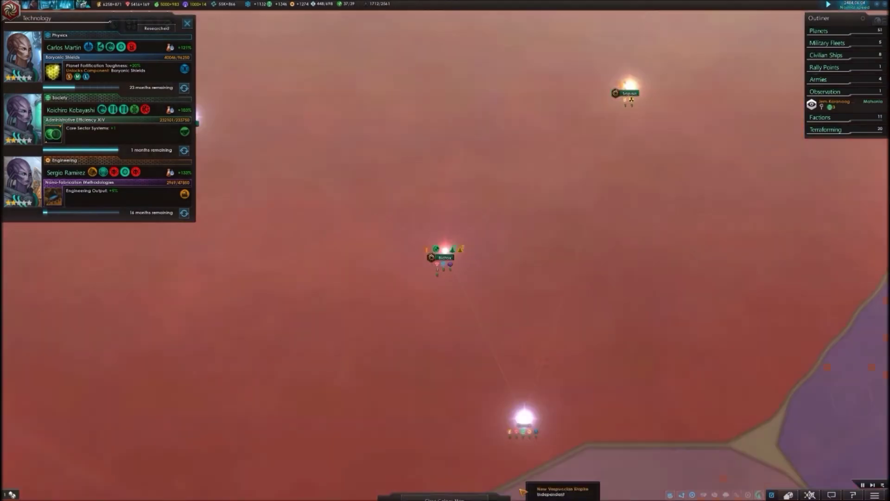
pyautogui.scroll(-3, 325, 307)
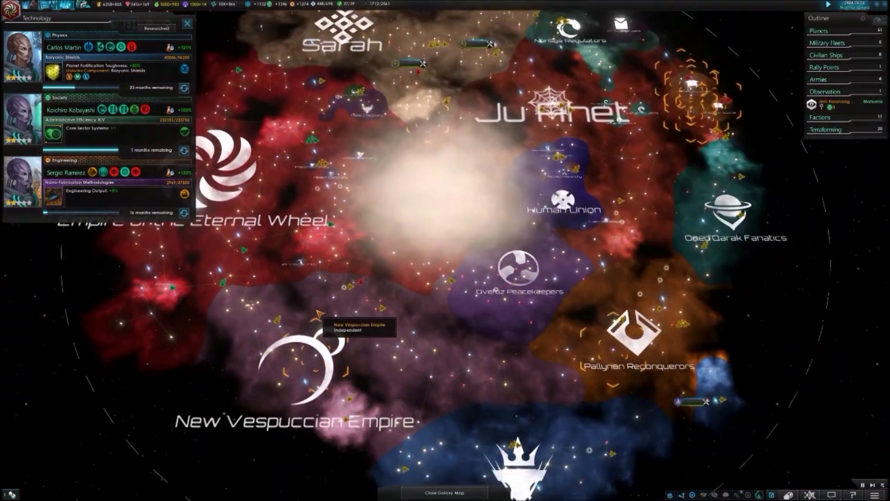
pyautogui.scroll(3, 299, 320)
pyautogui.scroll(-3, 313, 357)
pyautogui.scroll(3, 311, 354)
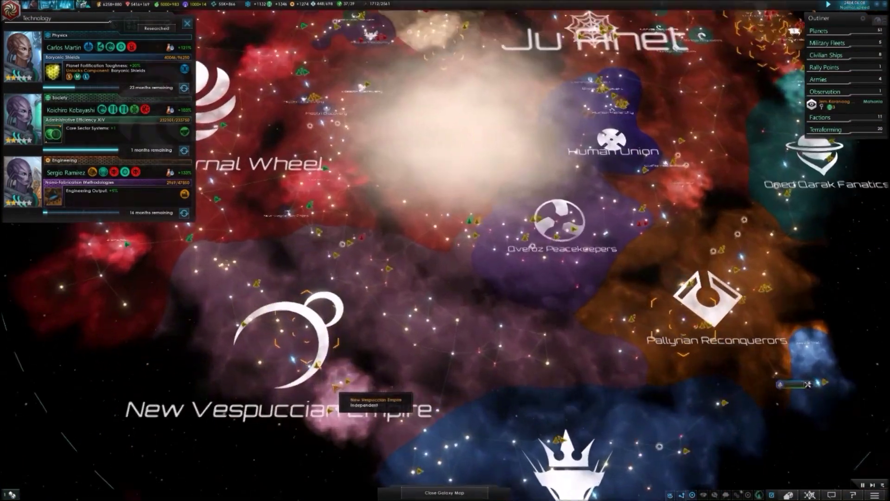
pyautogui.scroll(2, 345, 397)
pyautogui.scroll(-5, 341, 393)
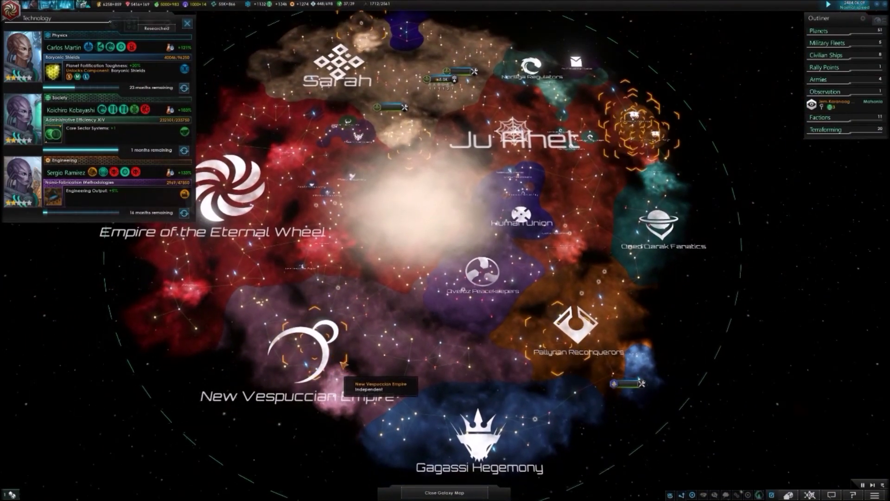
pyautogui.scroll(4, 345, 376)
pyautogui.scroll(-4, 345, 293)
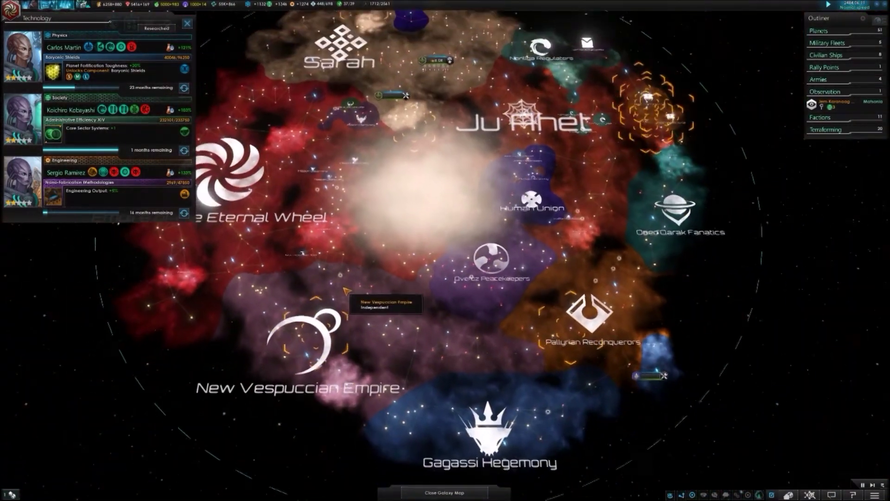
pyautogui.scroll(3, 348, 286)
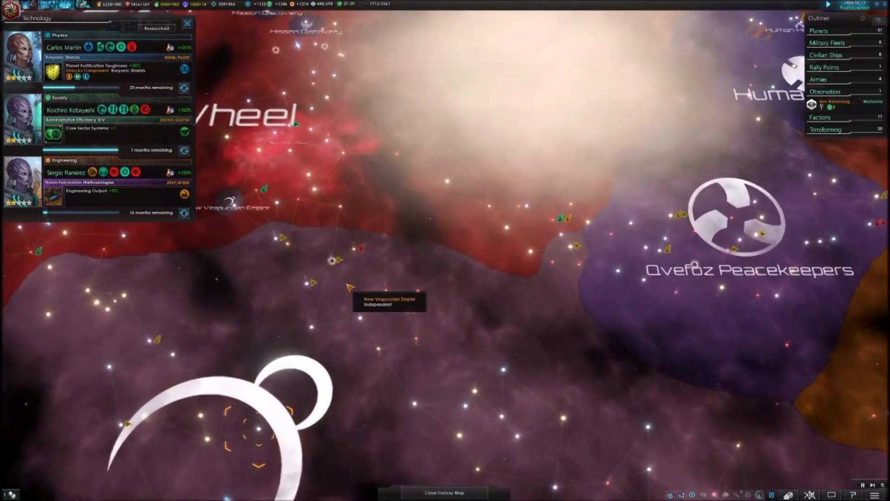
pyautogui.scroll(-2, 348, 284)
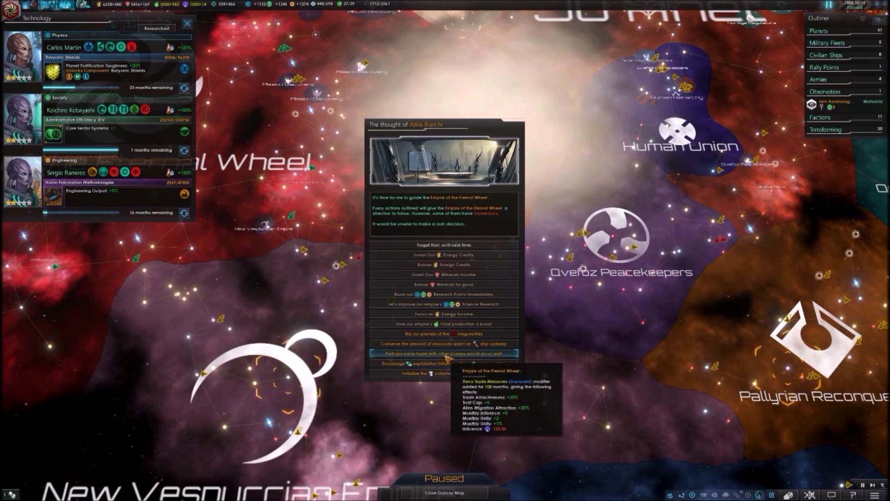
pyautogui.scroll(-3, 448, 359)
pyautogui.scroll(3, 487, 355)
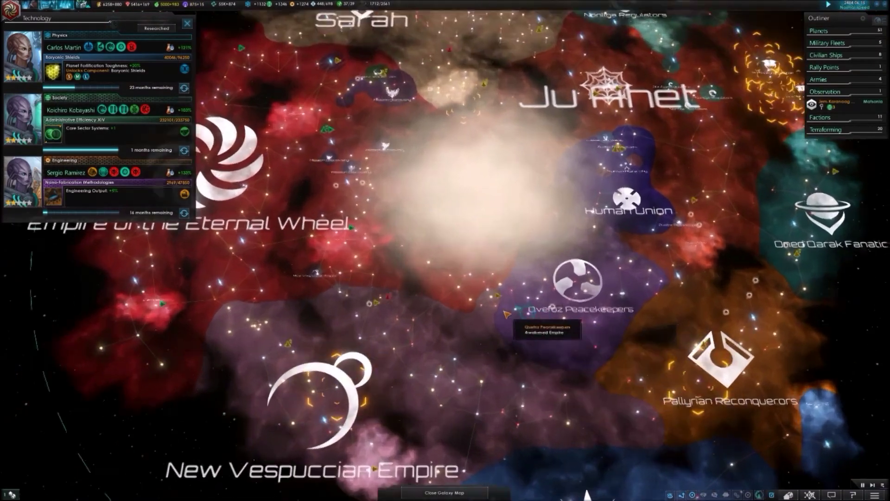
pyautogui.scroll(4, 459, 306)
pyautogui.scroll(-2, 467, 282)
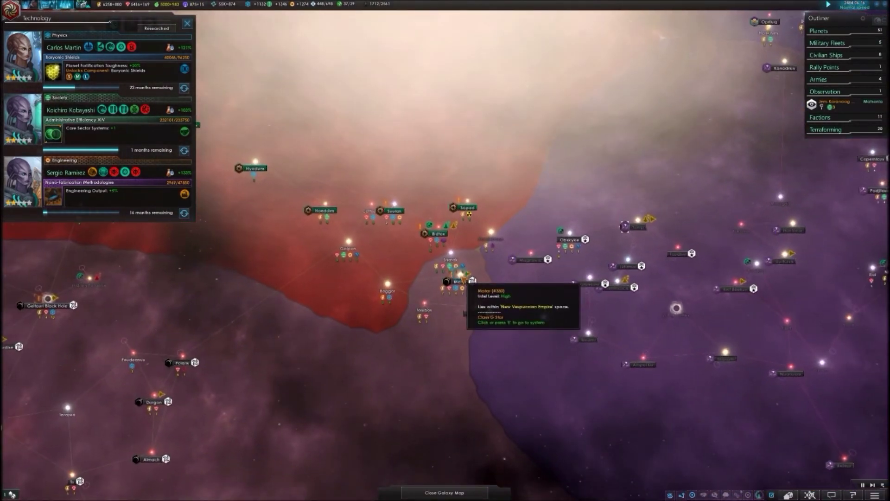
pyautogui.scroll(-3, 467, 282)
pyautogui.scroll(-5, 237, 276)
pyautogui.scroll(3, 236, 276)
pyautogui.scroll(3, 292, 281)
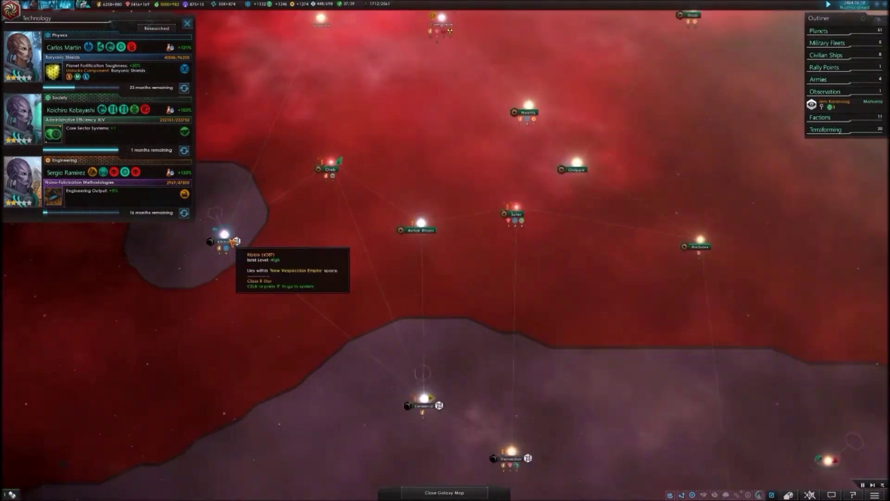
pyautogui.scroll(-3, 351, 287)
pyautogui.scroll(-3, 441, 340)
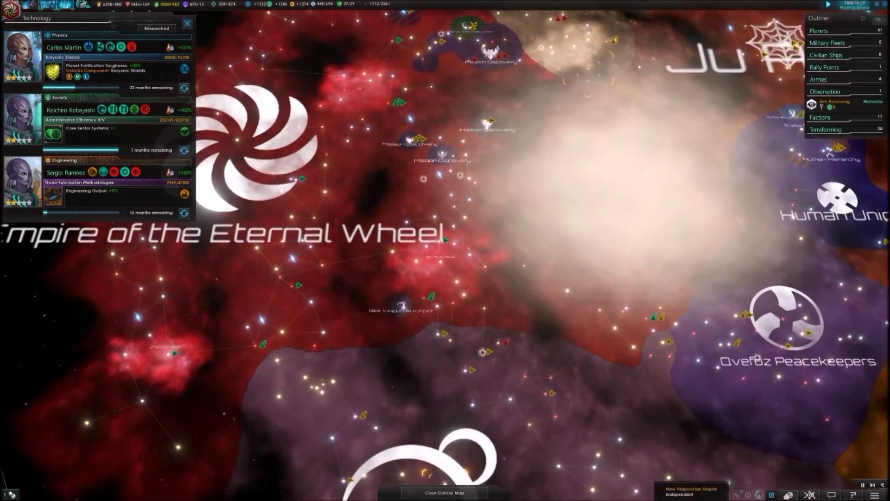
pyautogui.scroll(1, 445, 293)
pyautogui.scroll(2, 405, 340)
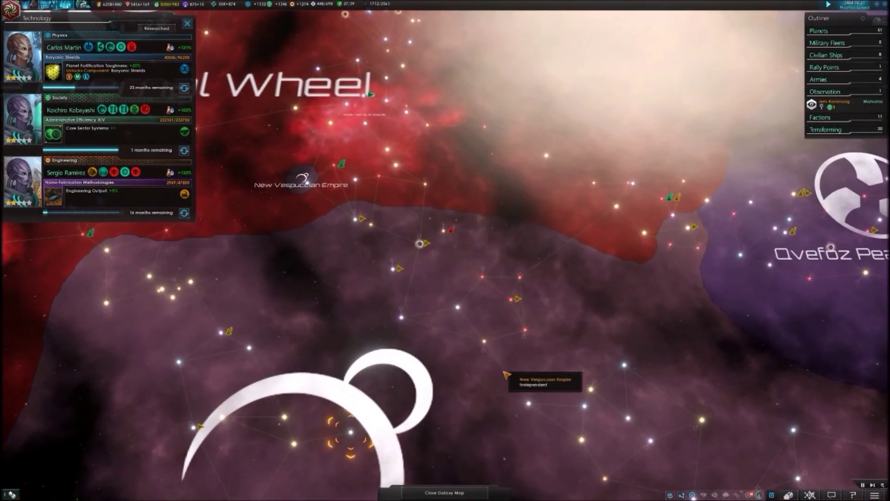
pyautogui.scroll(2, 485, 345)
pyautogui.scroll(1, 480, 341)
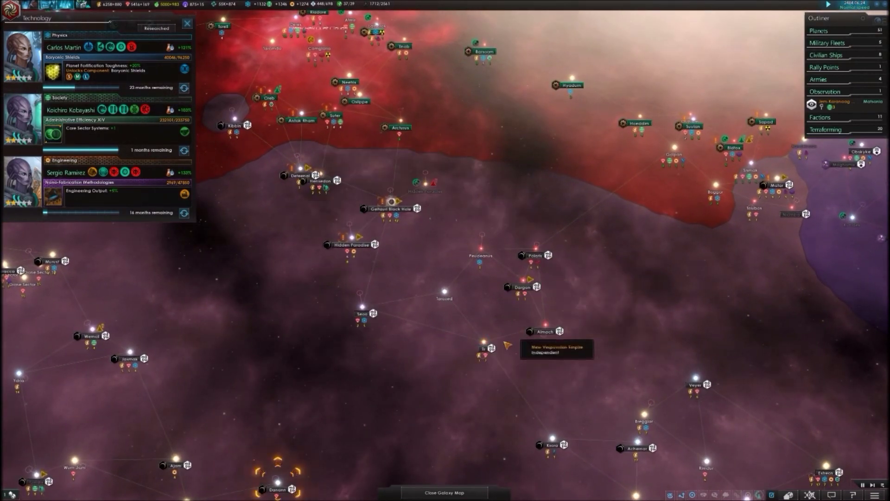
pyautogui.scroll(2, 488, 349)
pyautogui.scroll(-2, 527, 353)
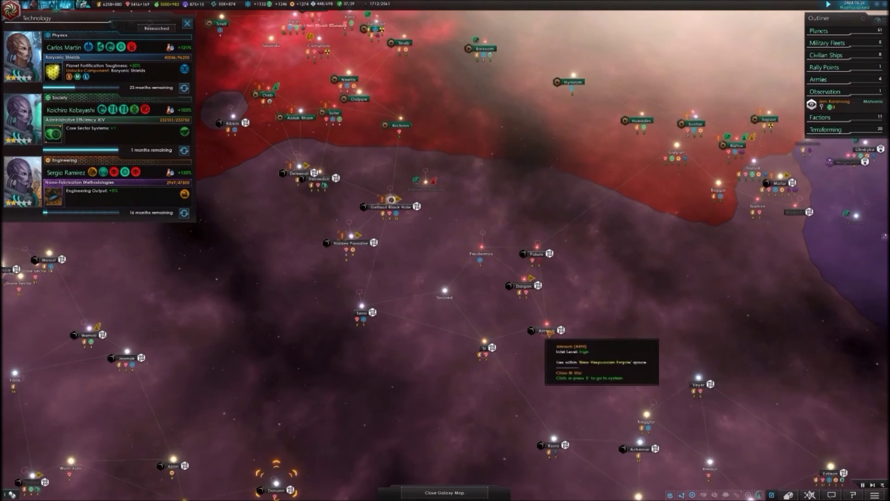
pyautogui.scroll(-3, 550, 326)
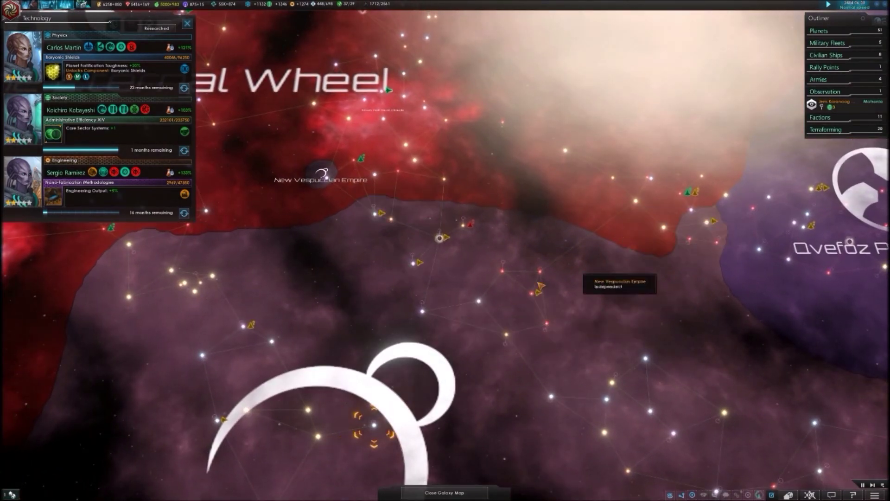
pyautogui.scroll(-3, 417, 284)
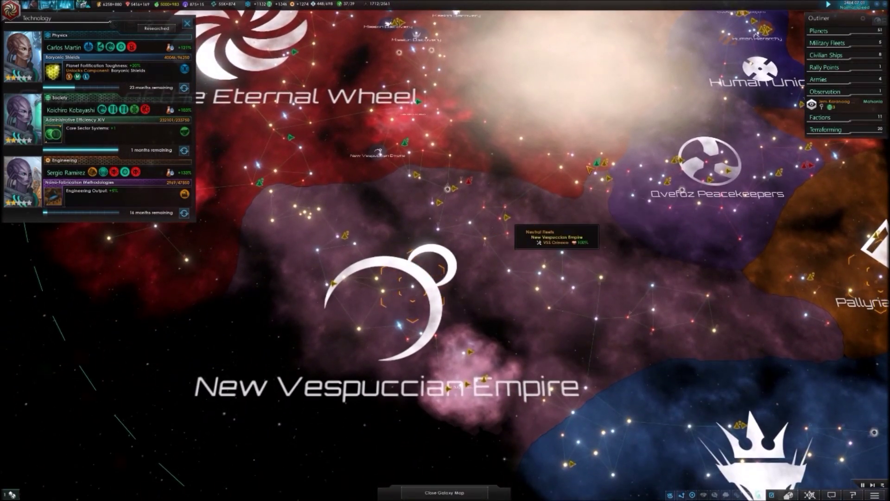
pyautogui.scroll(3, 549, 173)
pyautogui.scroll(-2, 571, 179)
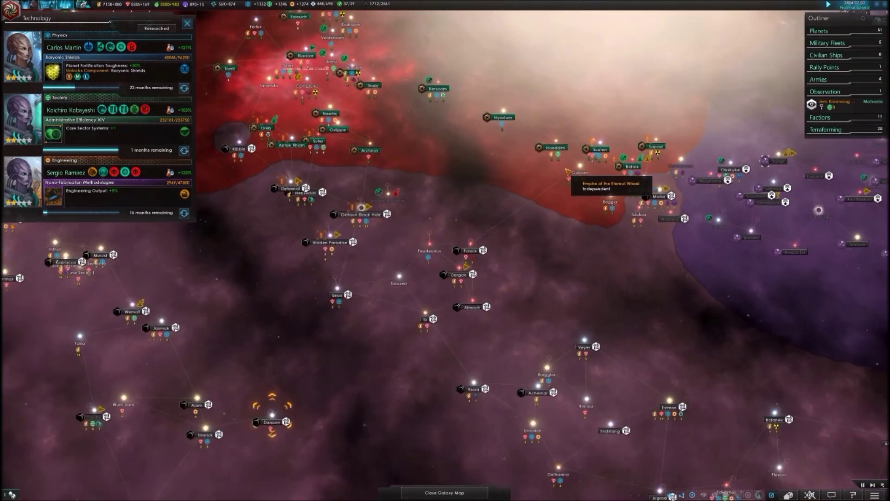
pyautogui.scroll(-3, 536, 234)
pyautogui.scroll(2, 557, 247)
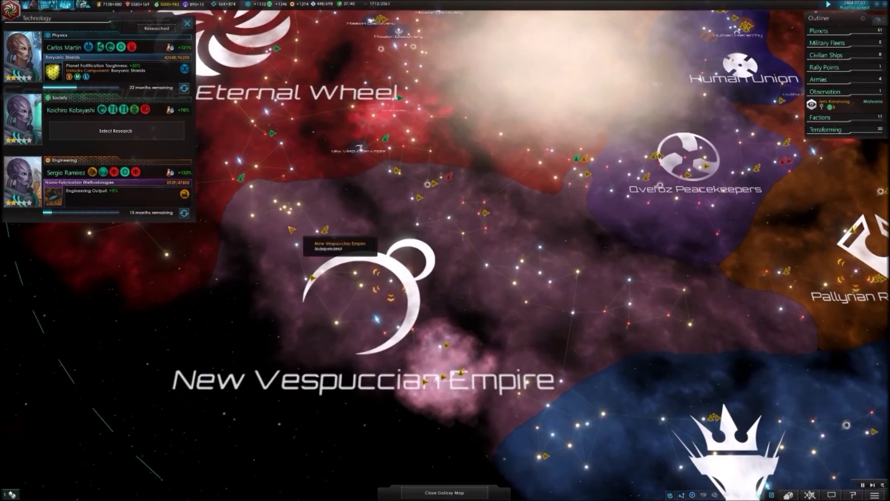
pyautogui.scroll(3, 296, 231)
pyautogui.scroll(3, 289, 224)
pyautogui.scroll(-2, 292, 225)
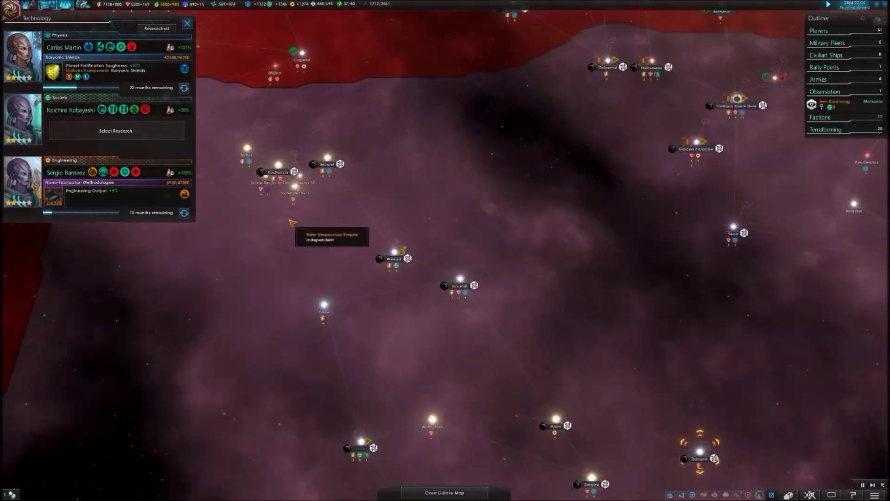
pyautogui.scroll(-3, 308, 182)
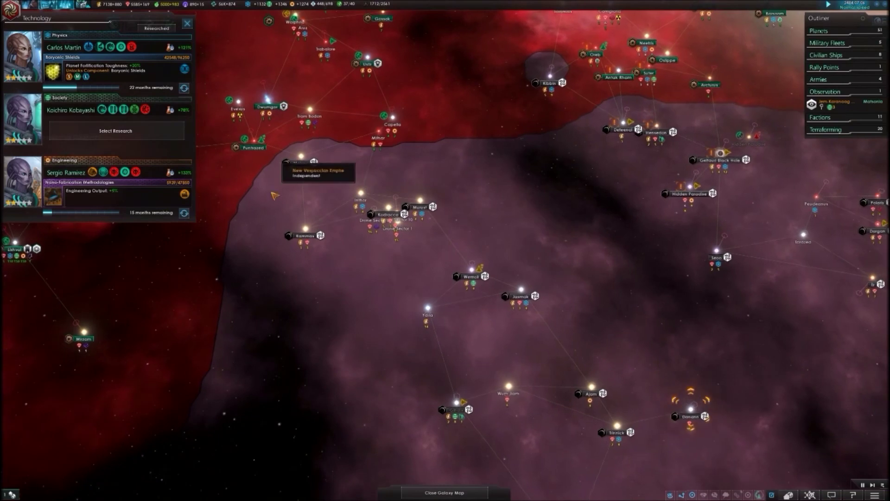
pyautogui.moveTo(433, 207)
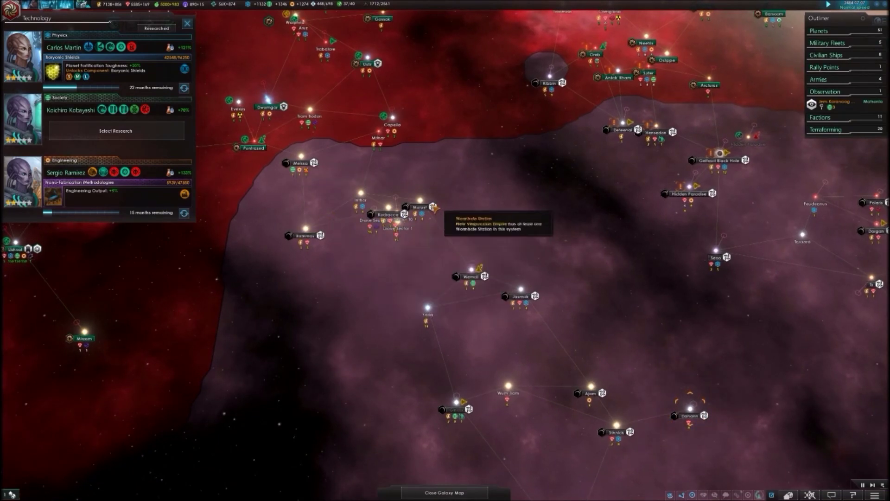
pyautogui.scroll(5, 406, 207)
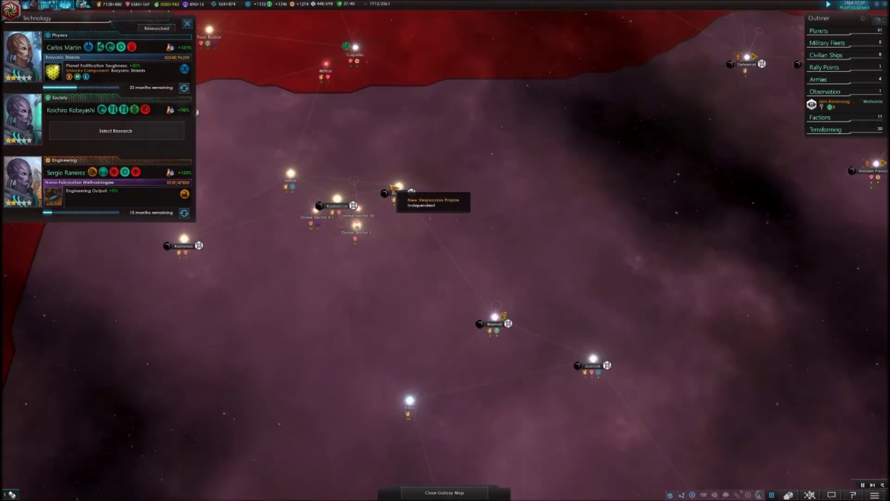
pyautogui.scroll(-5, 422, 194)
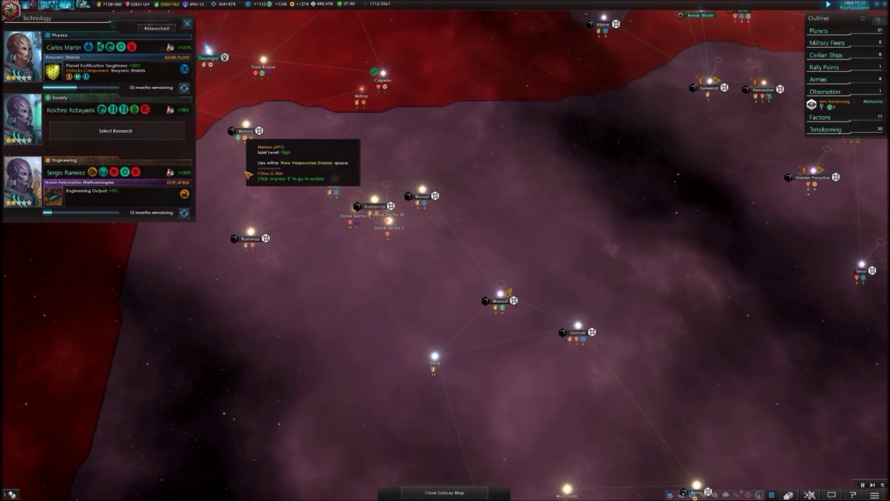
pyautogui.scroll(-5, 434, 200)
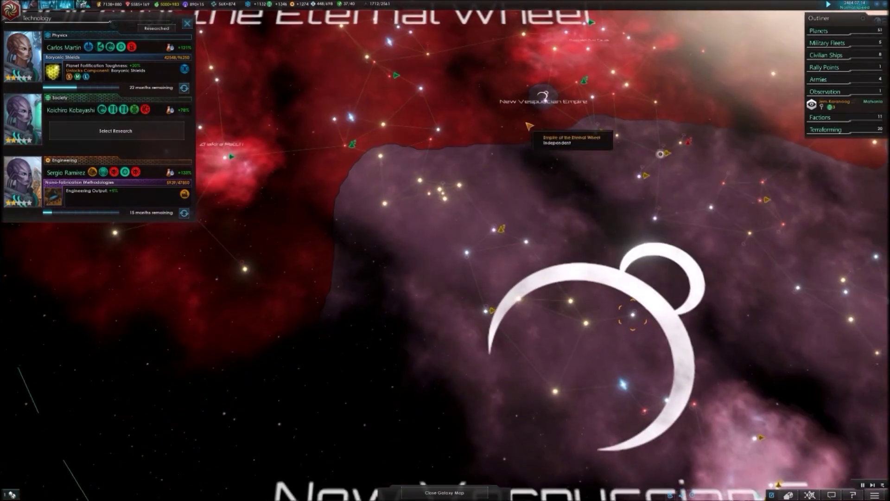
# Step: Pan the galaxy map across the empire, then set Society research to Cult of the Gods
pyautogui.press('d')
pyautogui.press('w')
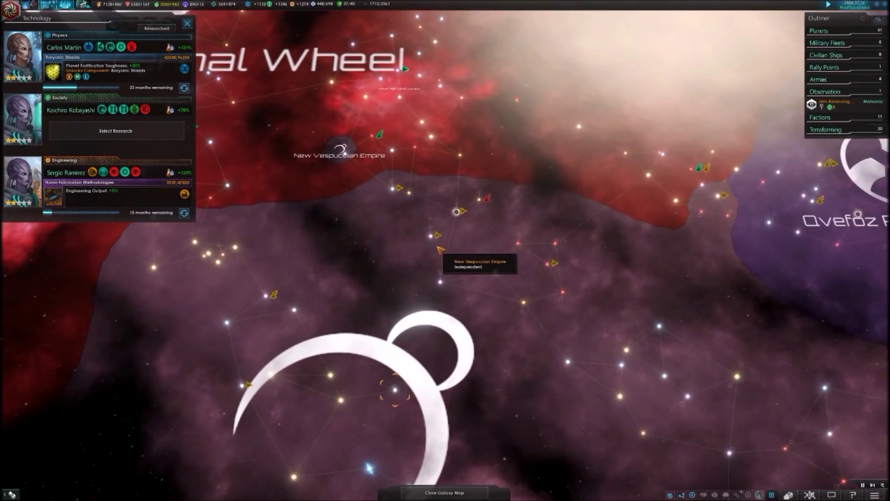
pyautogui.scroll(5, 463, 241)
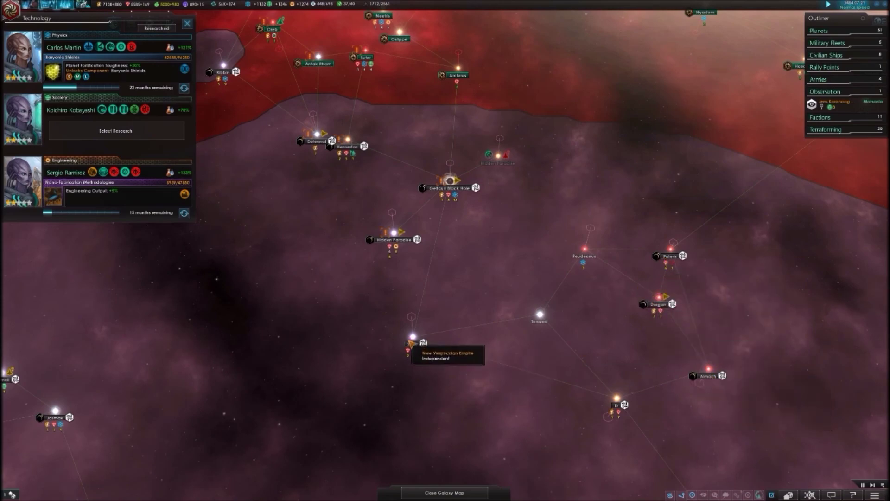
pyautogui.scroll(-5, 527, 297)
pyautogui.scroll(5, 540, 397)
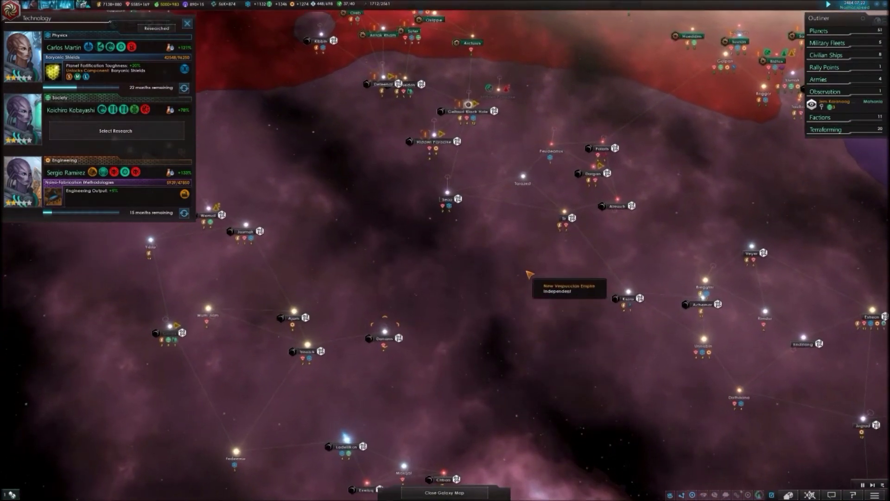
pyautogui.scroll(-5, 527, 282)
pyautogui.scroll(5, 354, 252)
pyautogui.scroll(3, 299, 170)
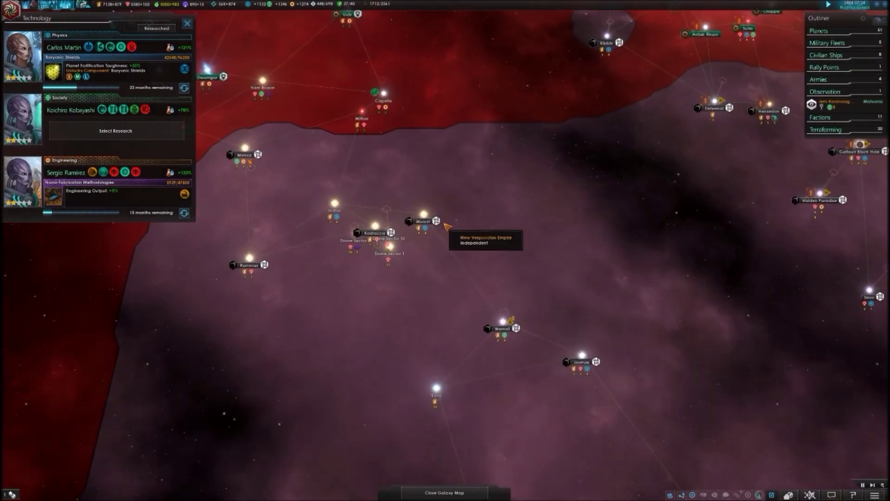
pyautogui.scroll(-5, 490, 240)
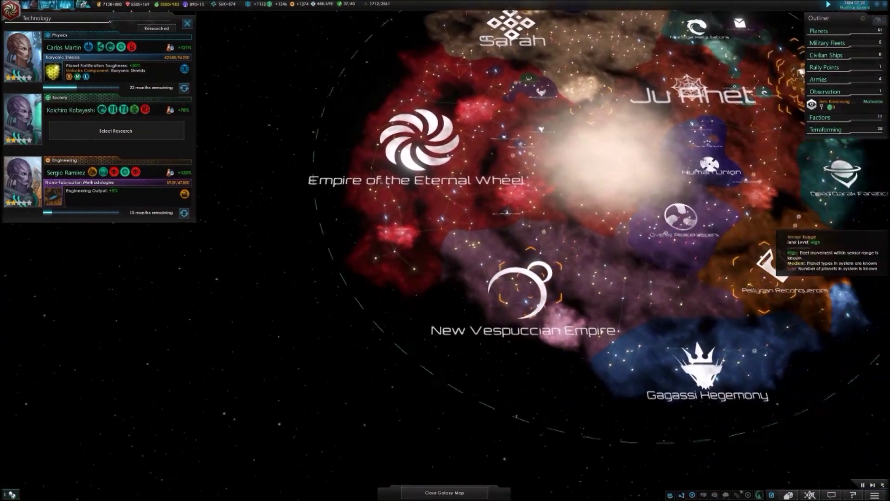
pyautogui.scroll(3, 640, 235)
pyautogui.scroll(2, 606, 229)
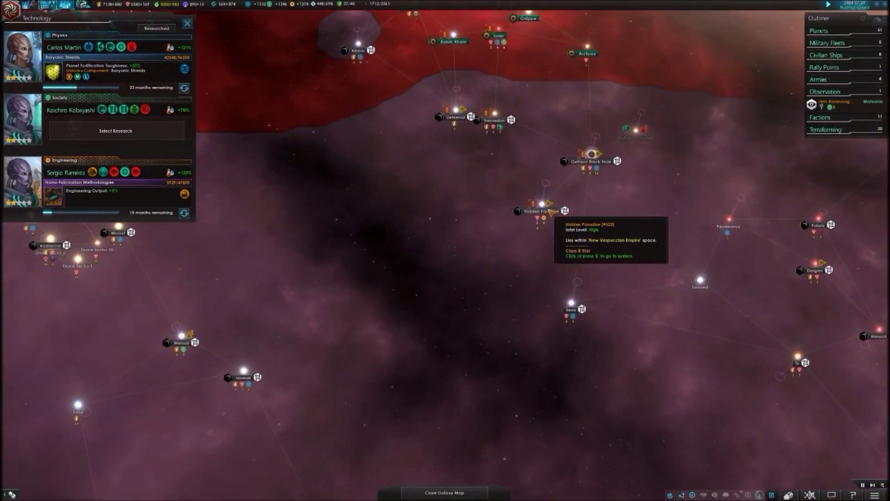
pyautogui.scroll(-2, 747, 232)
pyautogui.scroll(4, 675, 249)
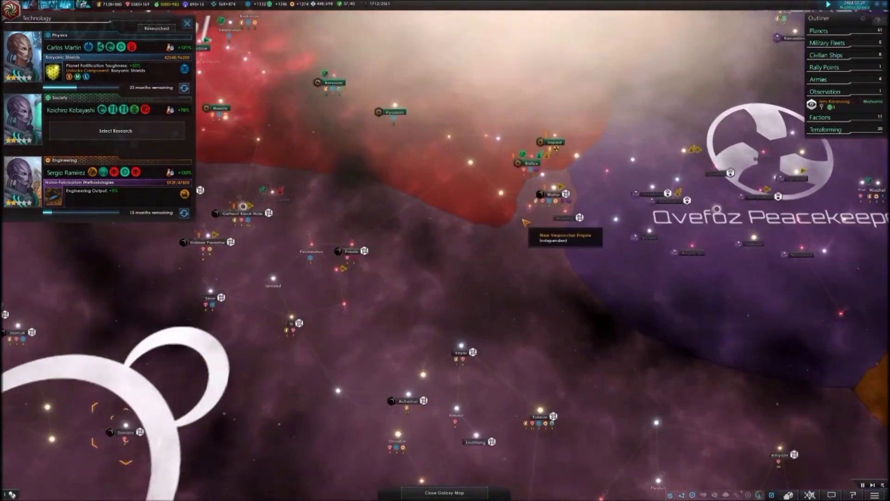
pyautogui.scroll(2, 577, 228)
pyautogui.scroll(-3, 526, 222)
pyautogui.scroll(1, 529, 218)
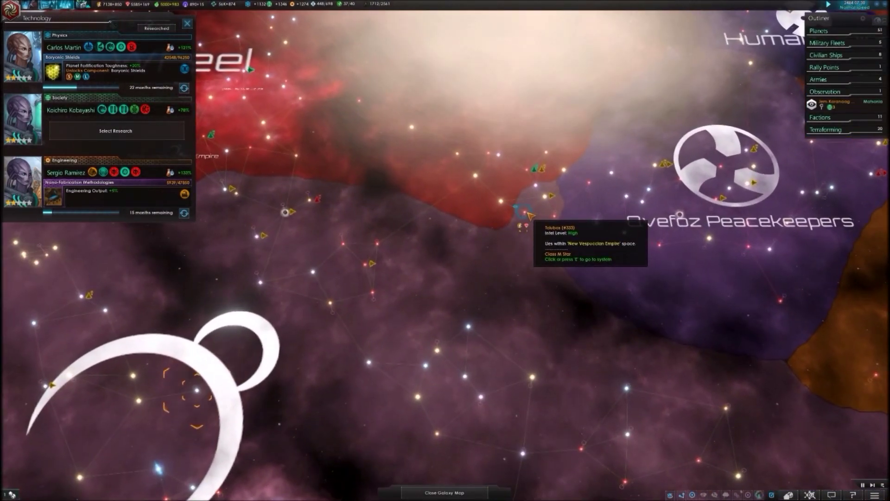
pyautogui.scroll(-1, 530, 216)
pyautogui.scroll(-2, 530, 216)
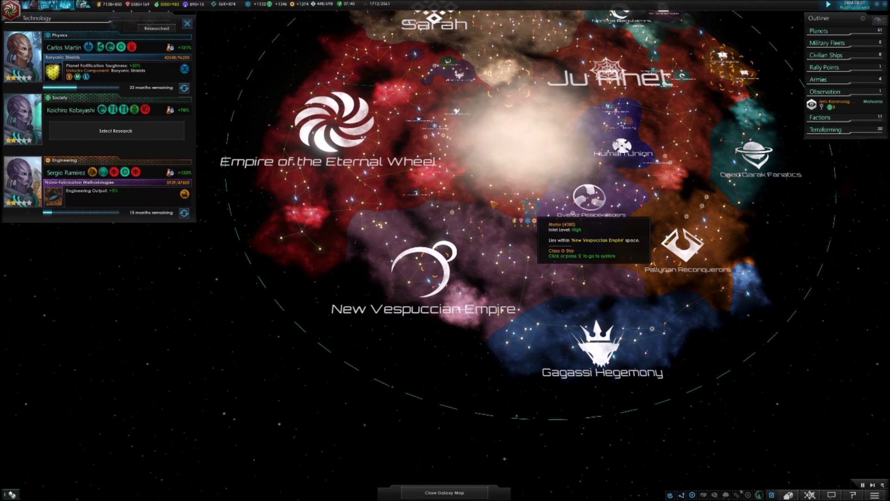
pyautogui.scroll(3, 490, 213)
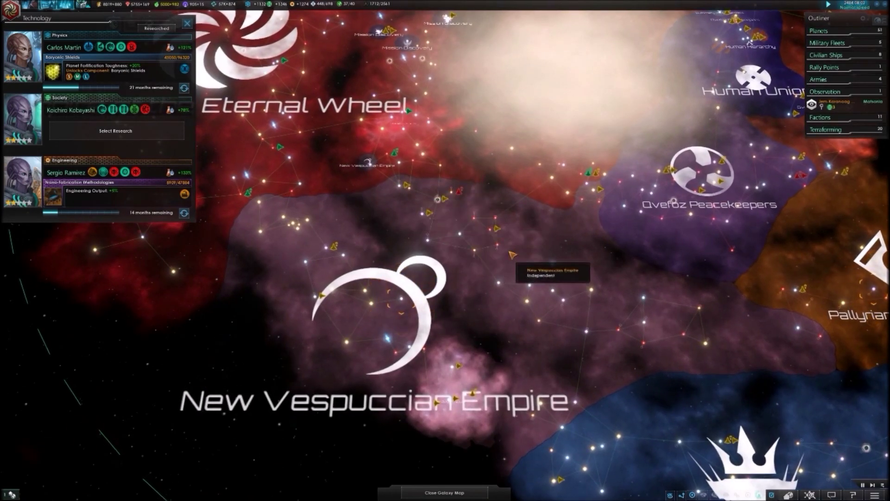
pyautogui.scroll(2, 513, 255)
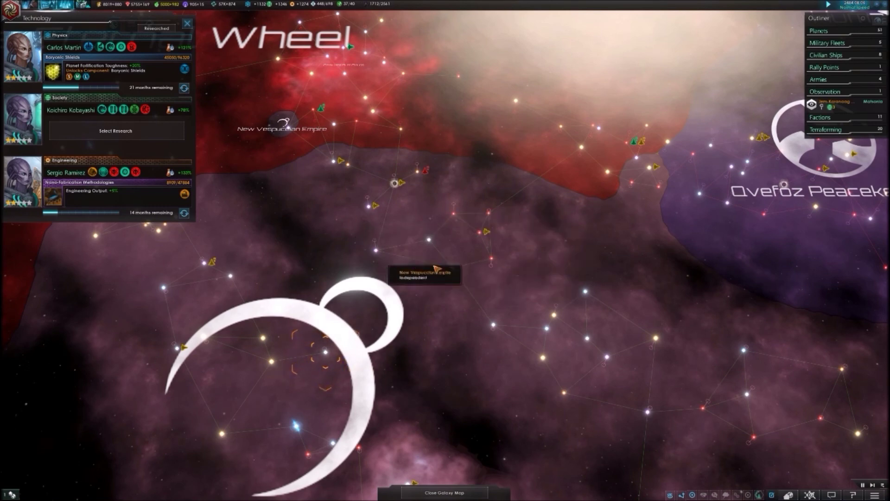
pyautogui.scroll(3, 438, 269)
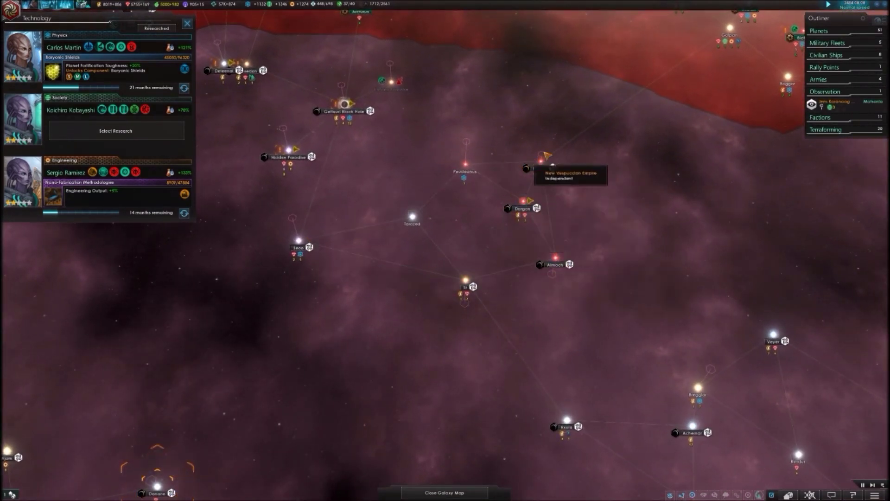
pyautogui.scroll(-3, 471, 239)
pyautogui.scroll(-3, 432, 250)
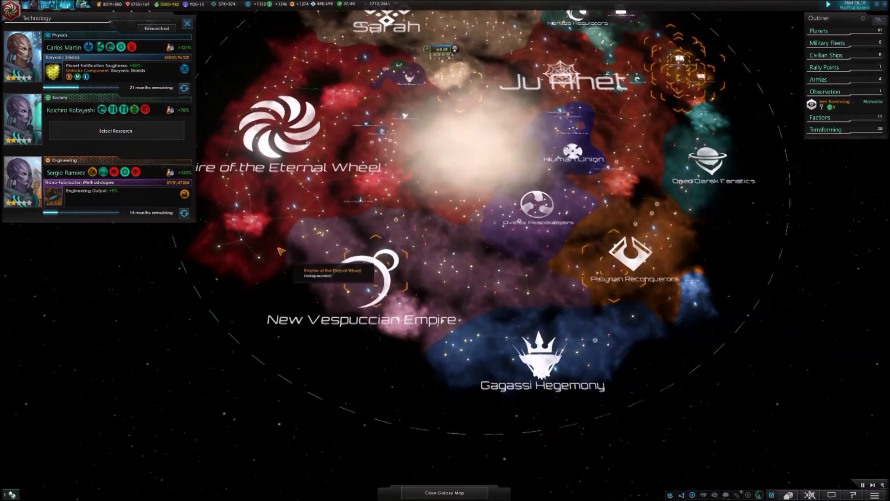
pyautogui.scroll(3, 424, 251)
pyautogui.scroll(3, 419, 243)
pyautogui.scroll(2, 410, 230)
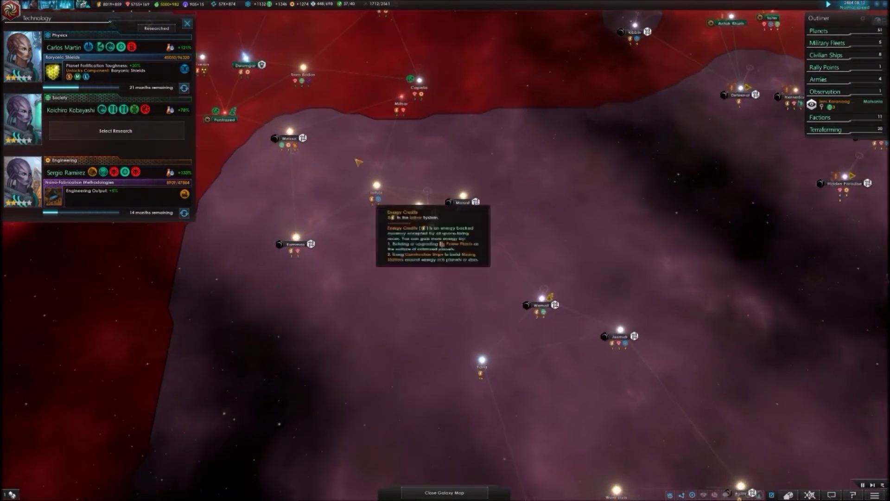
pyautogui.scroll(2, 450, 222)
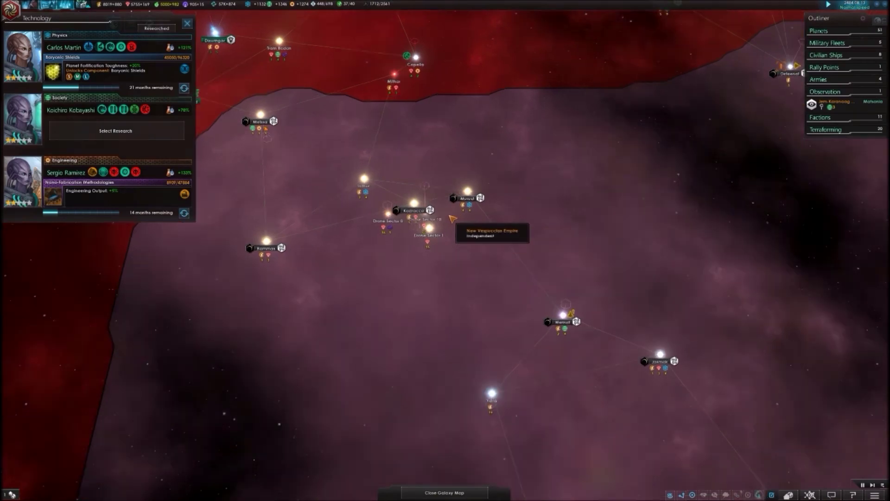
pyautogui.scroll(-3, 450, 221)
pyautogui.scroll(-2, 450, 222)
pyautogui.scroll(-3, 530, 209)
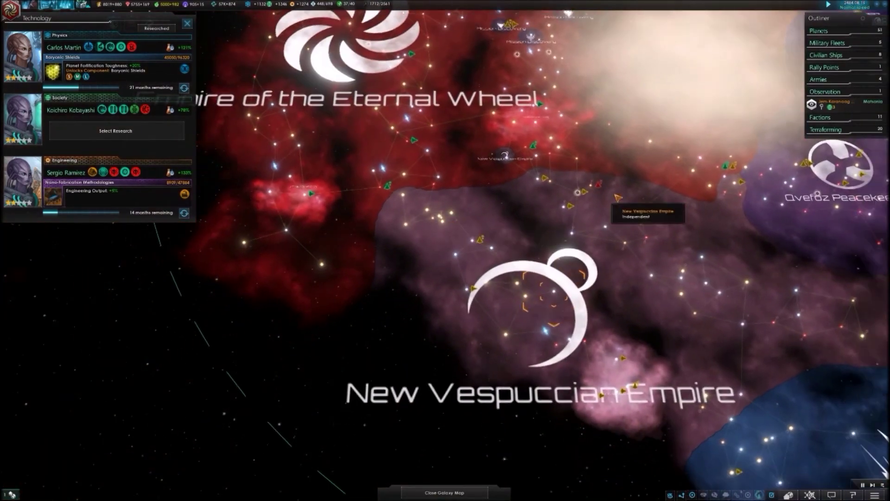
pyautogui.scroll(3, 613, 202)
pyautogui.scroll(-2, 596, 202)
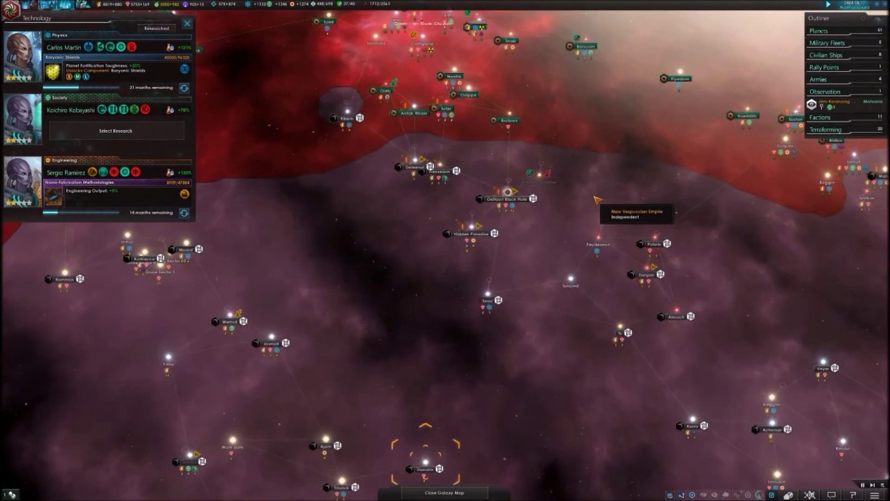
pyautogui.scroll(-2, 602, 205)
pyautogui.scroll(1, 619, 217)
pyautogui.scroll(2, 636, 246)
pyautogui.scroll(2, 696, 242)
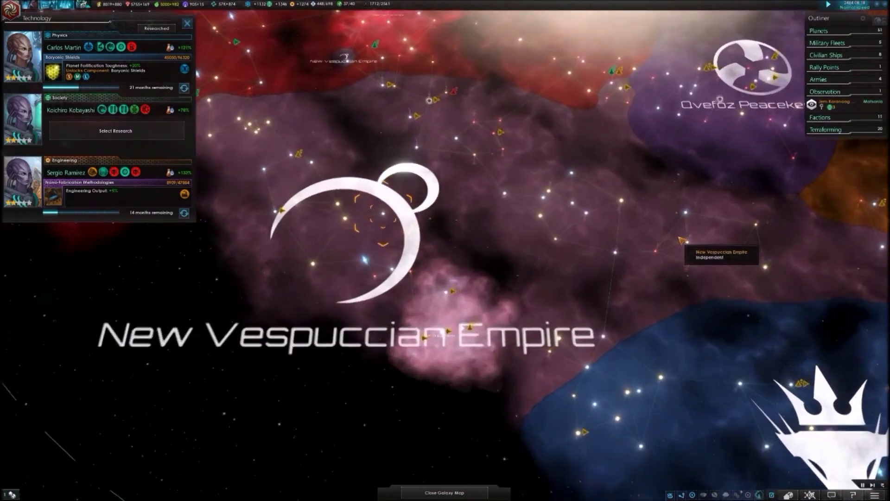
pyautogui.scroll(1, 584, 214)
pyautogui.scroll(-2, 585, 215)
pyautogui.scroll(1, 561, 208)
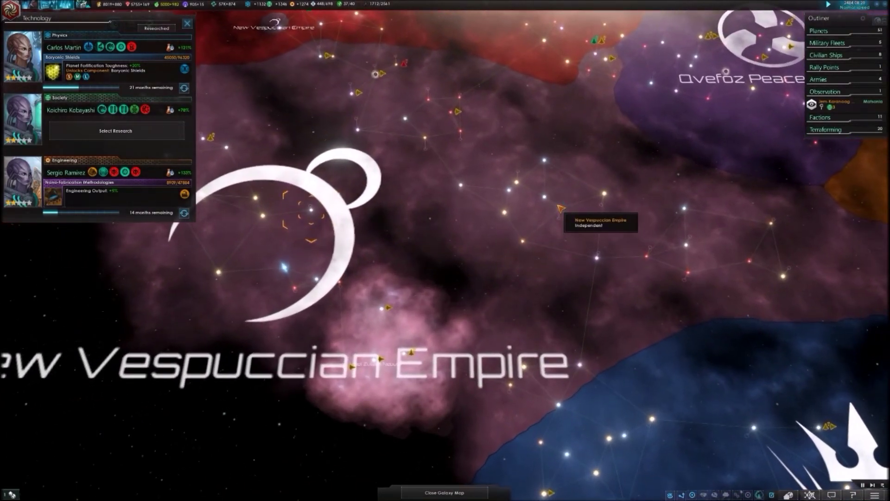
pyautogui.scroll(-3, 561, 208)
pyautogui.scroll(2, 578, 209)
pyautogui.scroll(2, 465, 157)
pyautogui.scroll(2, 465, 157)
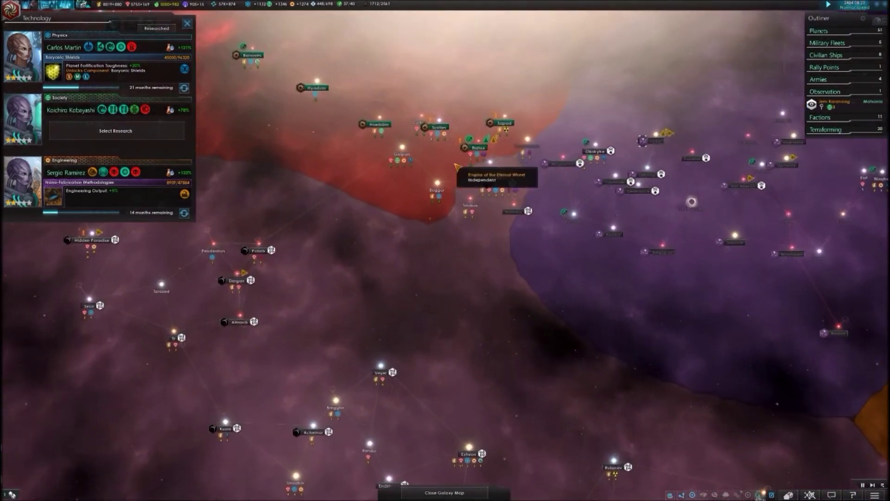
pyautogui.click(155, 132)
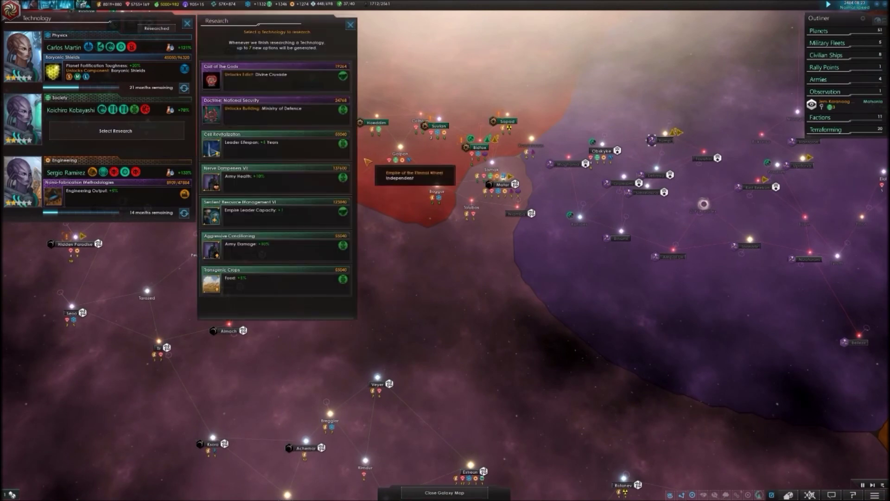
pyautogui.click(281, 77)
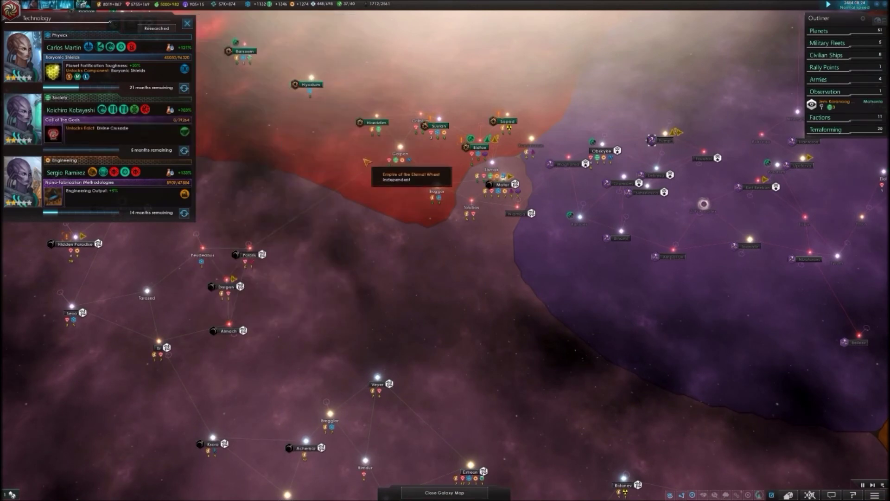
pyautogui.scroll(-3, 367, 163)
pyautogui.scroll(2, 355, 154)
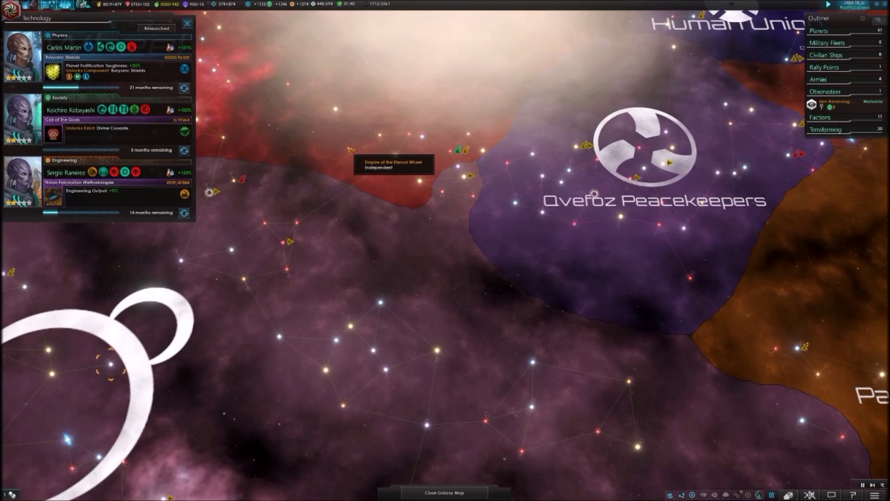
pyautogui.scroll(-3, 420, 175)
pyautogui.scroll(3, 487, 174)
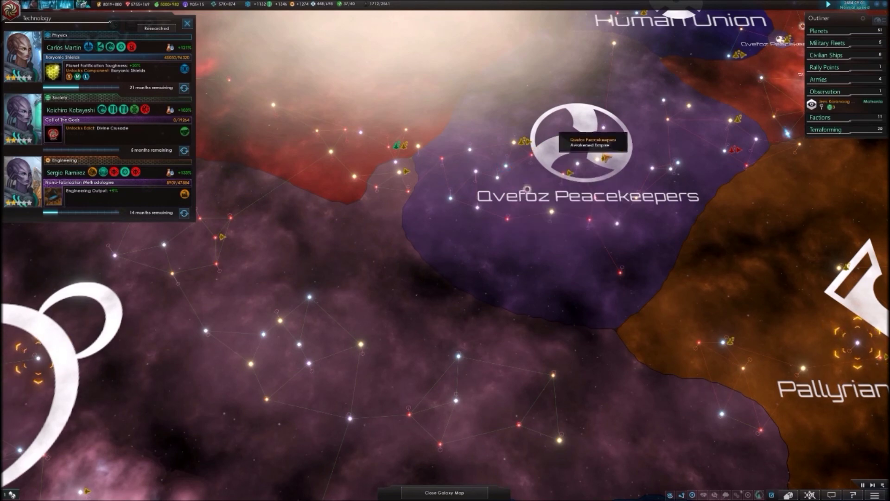
pyautogui.scroll(2, 550, 139)
pyautogui.scroll(1, 578, 150)
pyautogui.scroll(-3, 661, 152)
pyautogui.scroll(2, 682, 156)
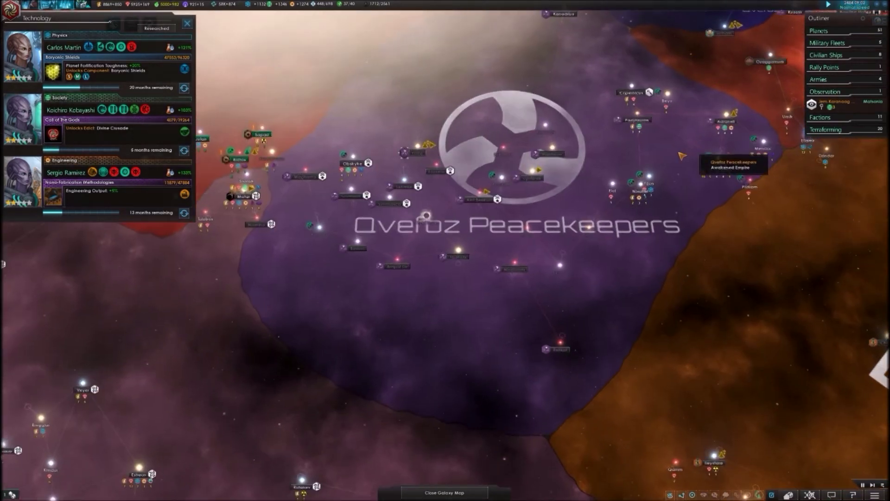
pyautogui.scroll(-3, 660, 154)
pyautogui.scroll(3, 654, 154)
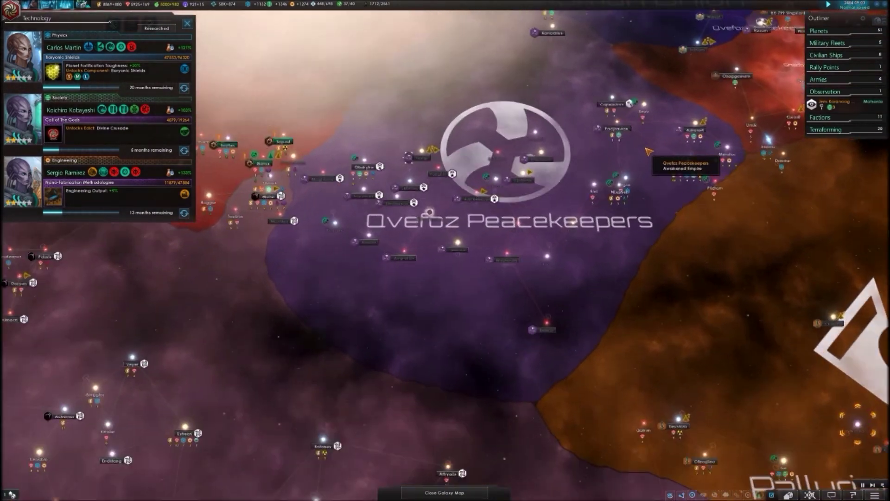
pyautogui.scroll(1, 649, 150)
pyautogui.scroll(-2, 597, 181)
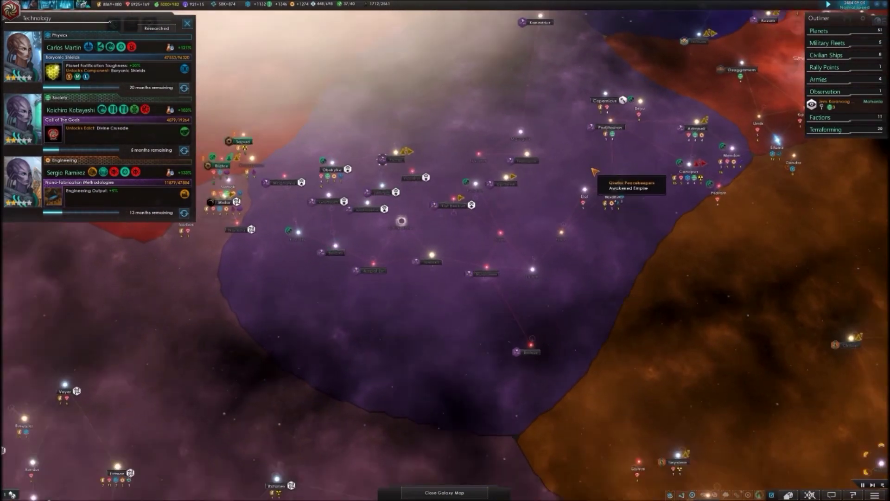
pyautogui.scroll(-1, 512, 196)
pyautogui.scroll(3, 494, 199)
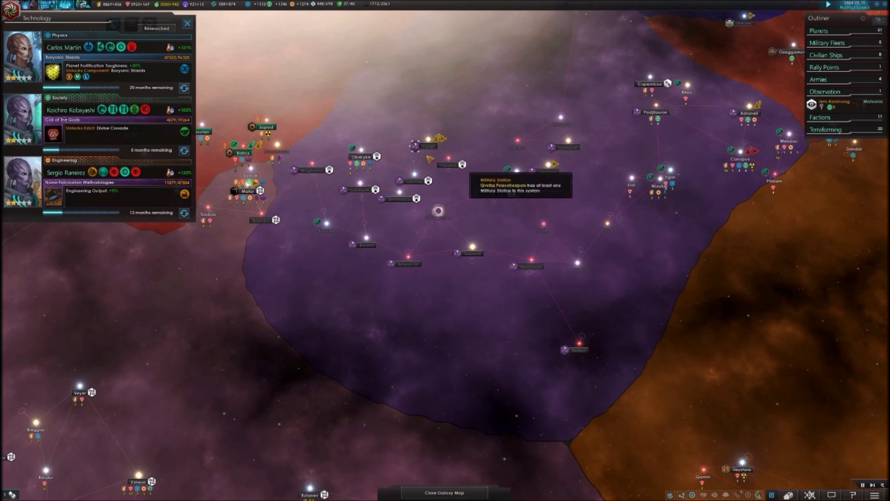
pyautogui.scroll(-2, 326, 167)
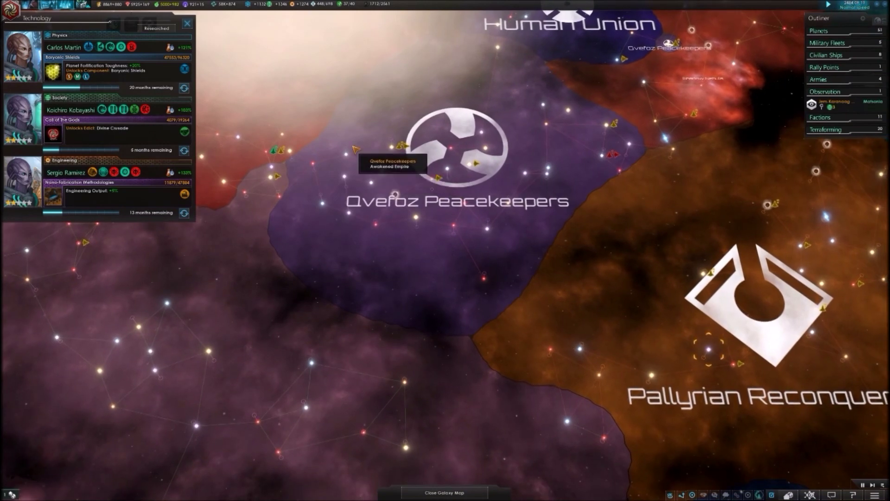
pyautogui.scroll(2, 357, 150)
pyautogui.scroll(-2, 375, 159)
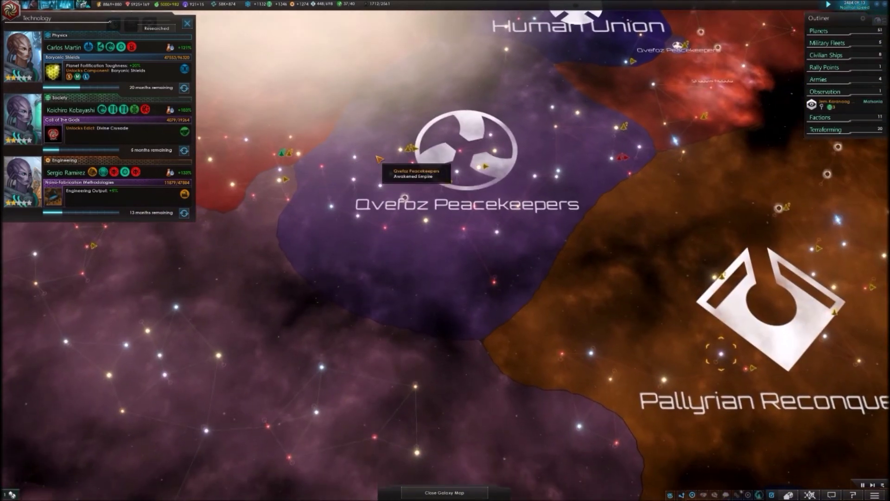
pyautogui.scroll(2, 379, 159)
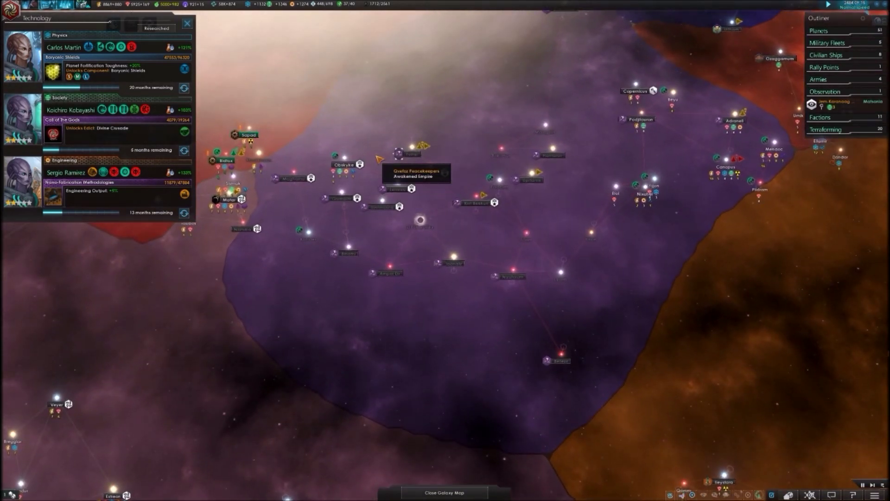
pyautogui.scroll(-2, 379, 159)
pyautogui.scroll(2, 488, 151)
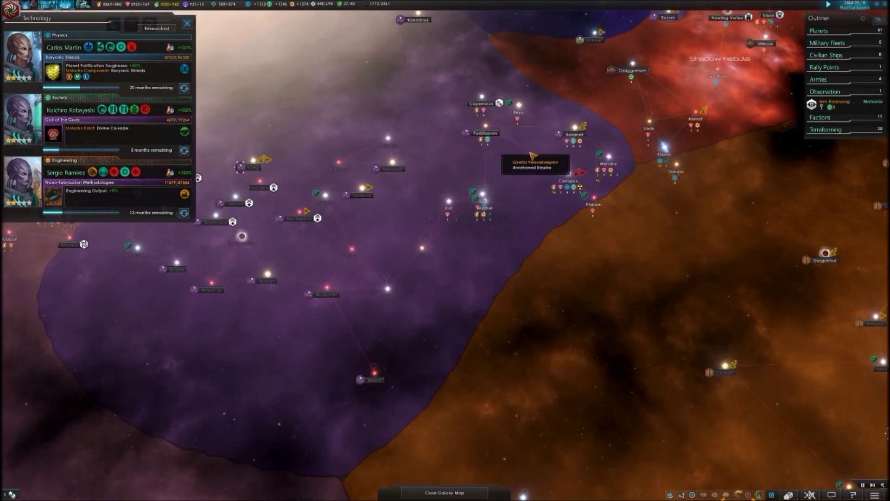
pyautogui.scroll(2, 557, 164)
pyautogui.scroll(-3, 389, 188)
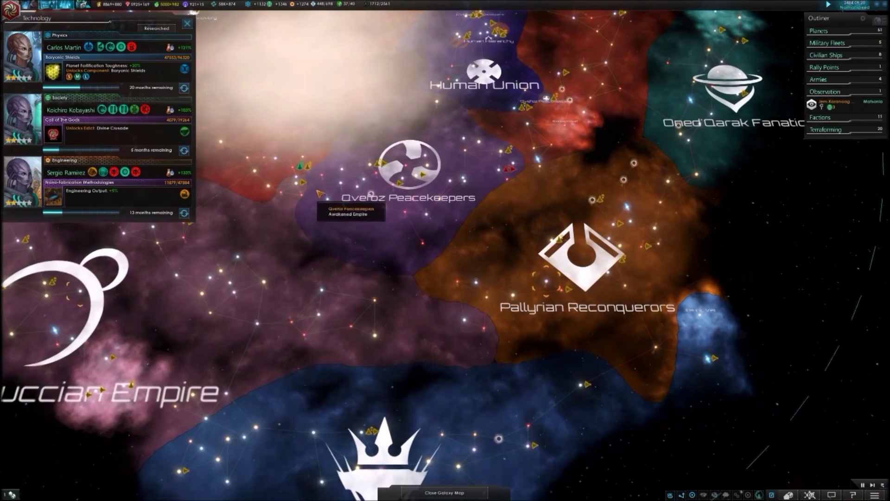
pyautogui.scroll(2, 317, 201)
pyautogui.scroll(2, 320, 178)
pyautogui.scroll(1, 332, 158)
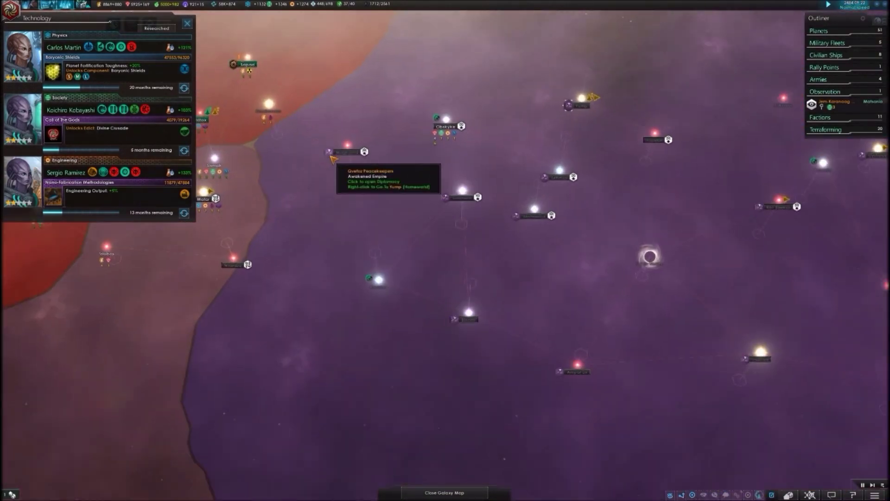
pyautogui.scroll(-3, 333, 168)
pyautogui.scroll(1, 461, 144)
pyautogui.scroll(1, 453, 142)
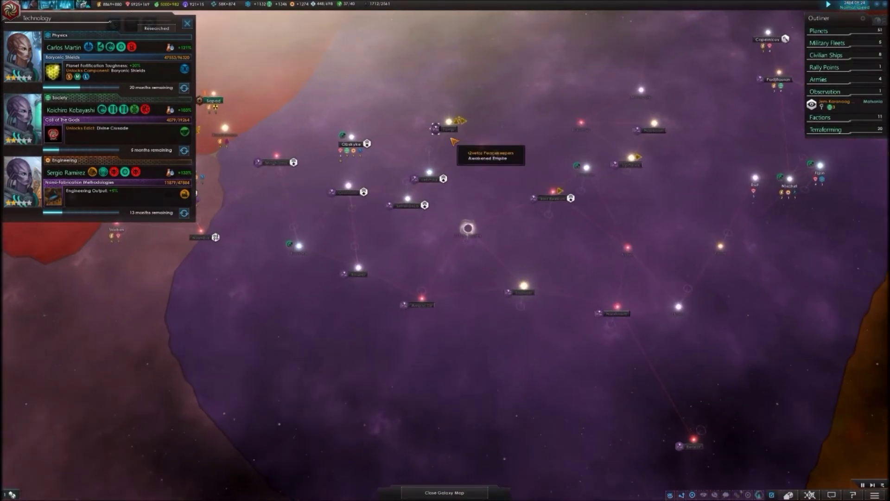
pyautogui.scroll(-3, 460, 142)
pyautogui.scroll(2, 550, 142)
pyautogui.scroll(1, 571, 148)
pyautogui.scroll(-3, 549, 150)
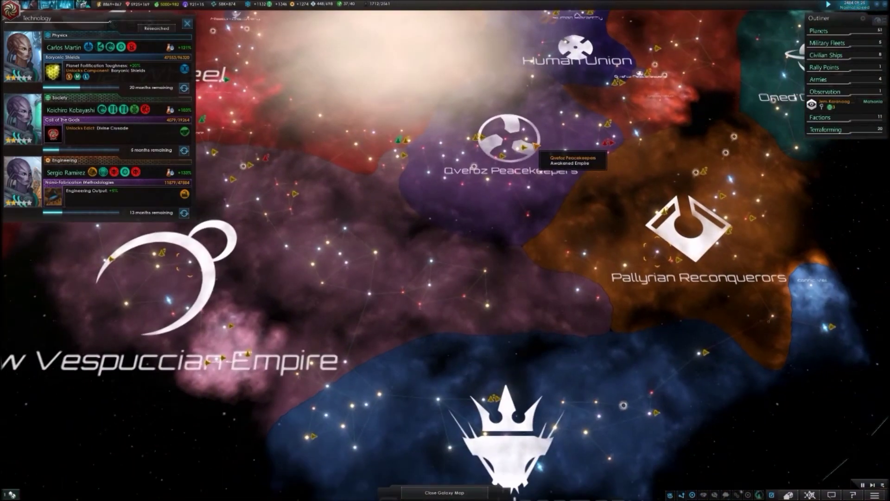
pyautogui.scroll(-1, 537, 146)
pyautogui.scroll(-1, 487, 209)
pyautogui.scroll(2, 445, 250)
pyautogui.scroll(2, 435, 278)
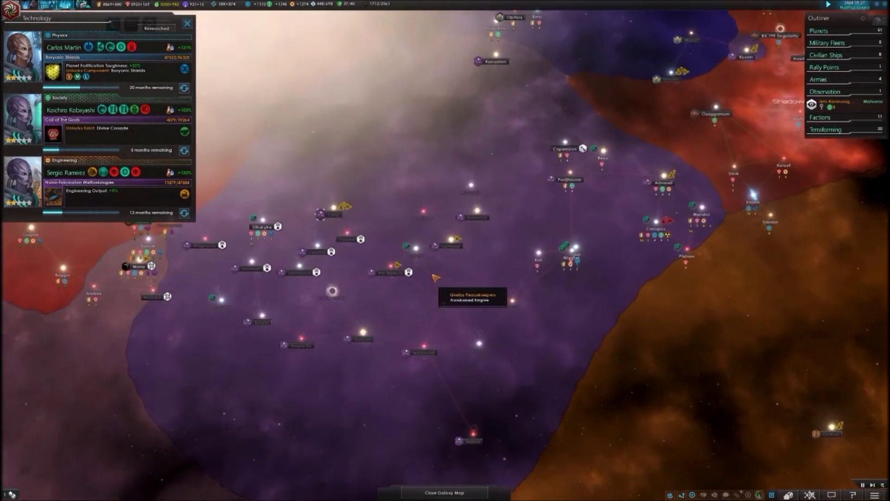
pyautogui.scroll(-4, 435, 277)
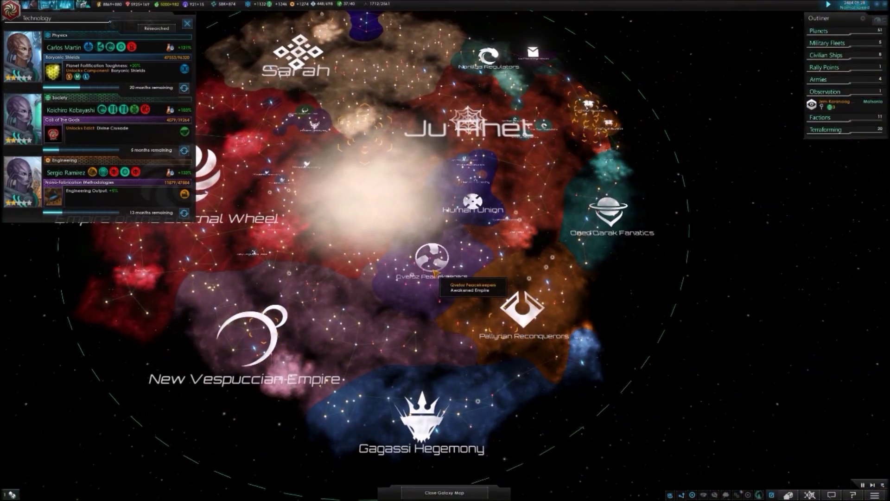